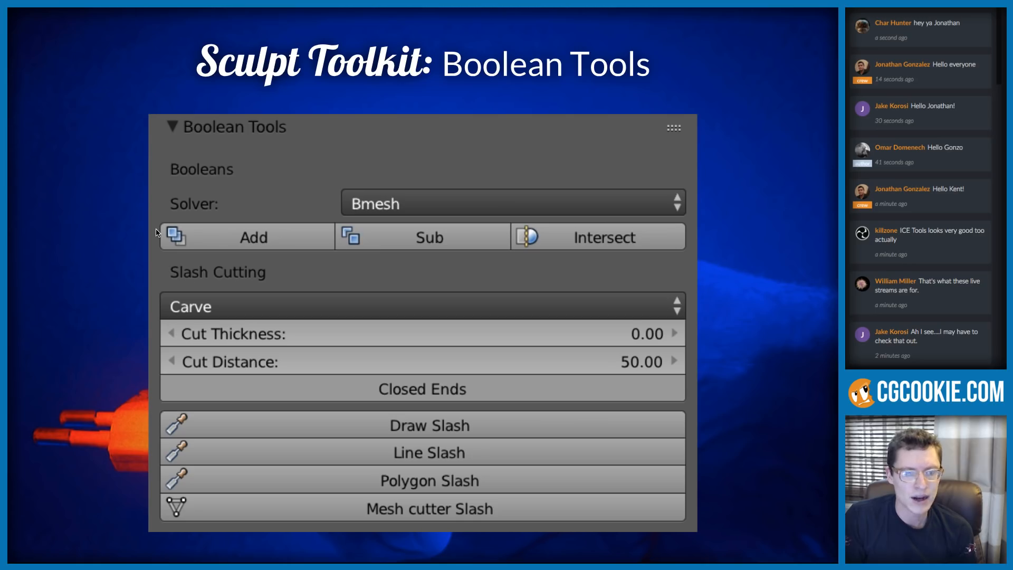
key("Right")
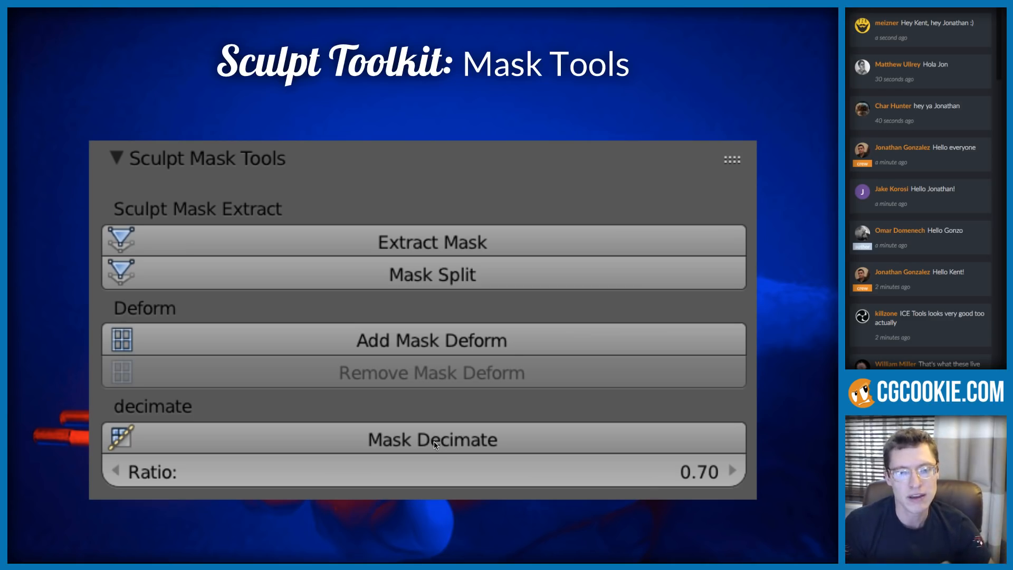
key("Right")
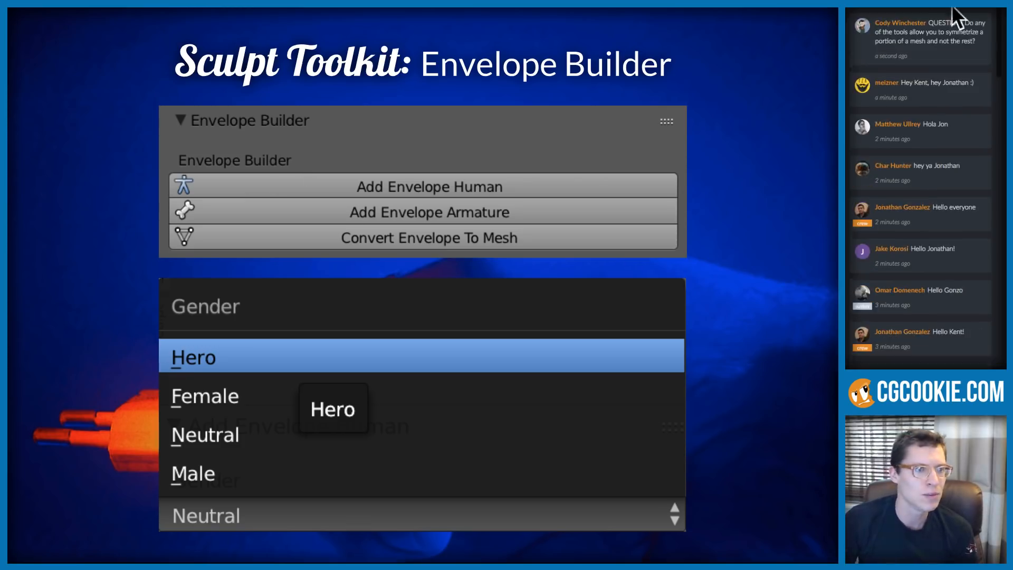
scroll(944, 113, "down", 2)
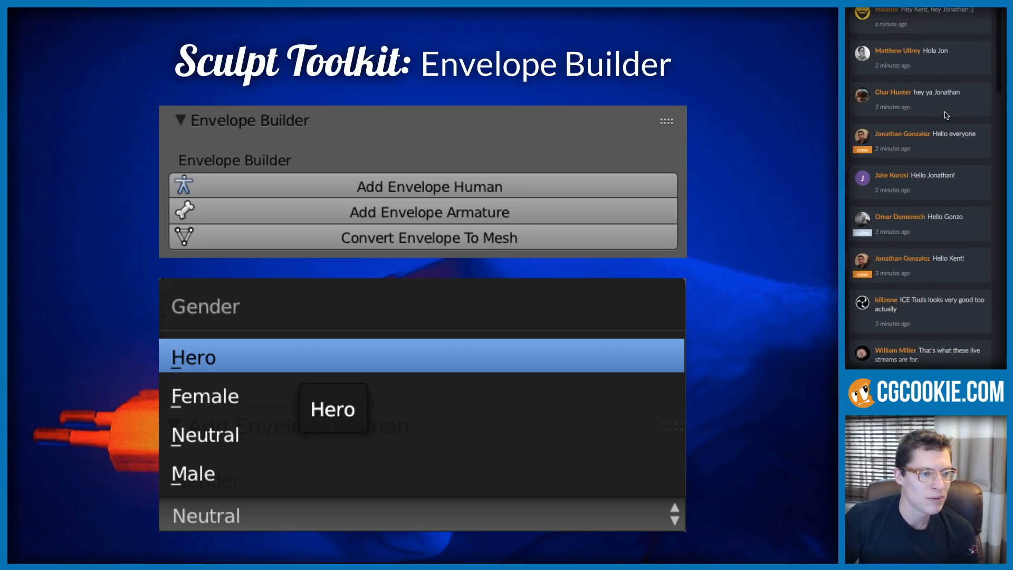
scroll(925, 334, "up", 2)
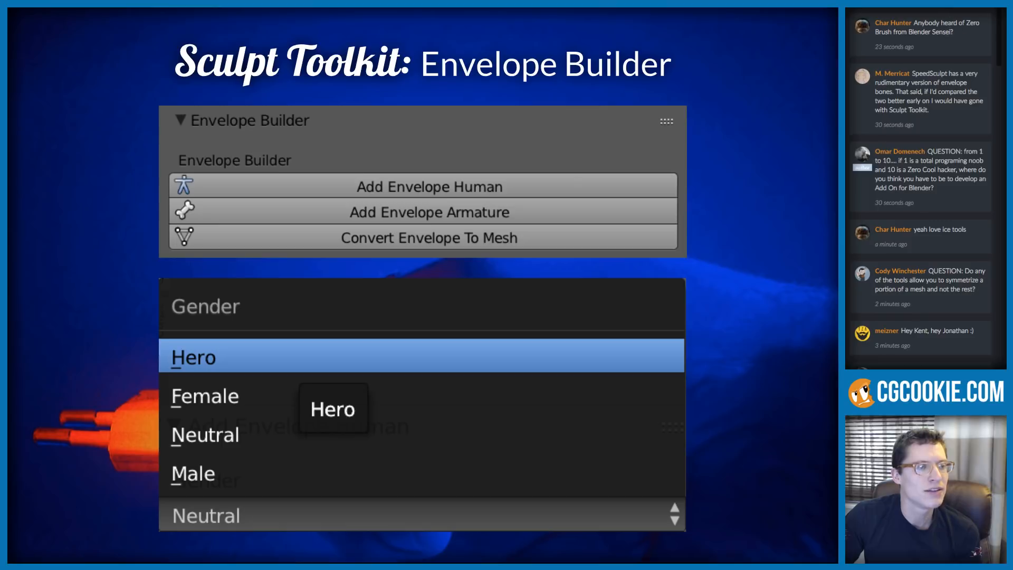
Step: Search the web for "zero brush blender" and examine the Zero Brush add-on's features on its BlenderSensei product page
key("super+t")
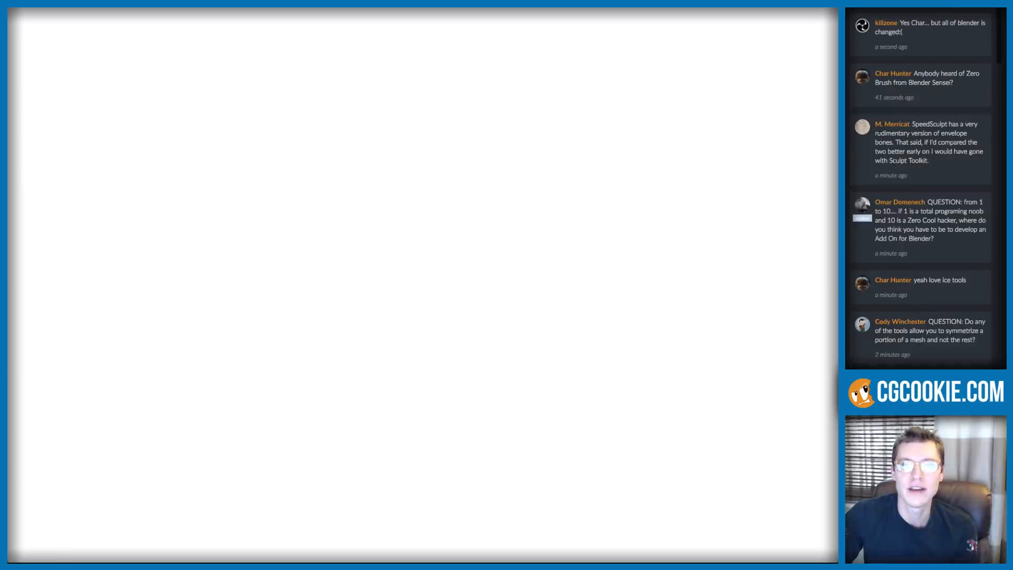
type("zero brush blende")
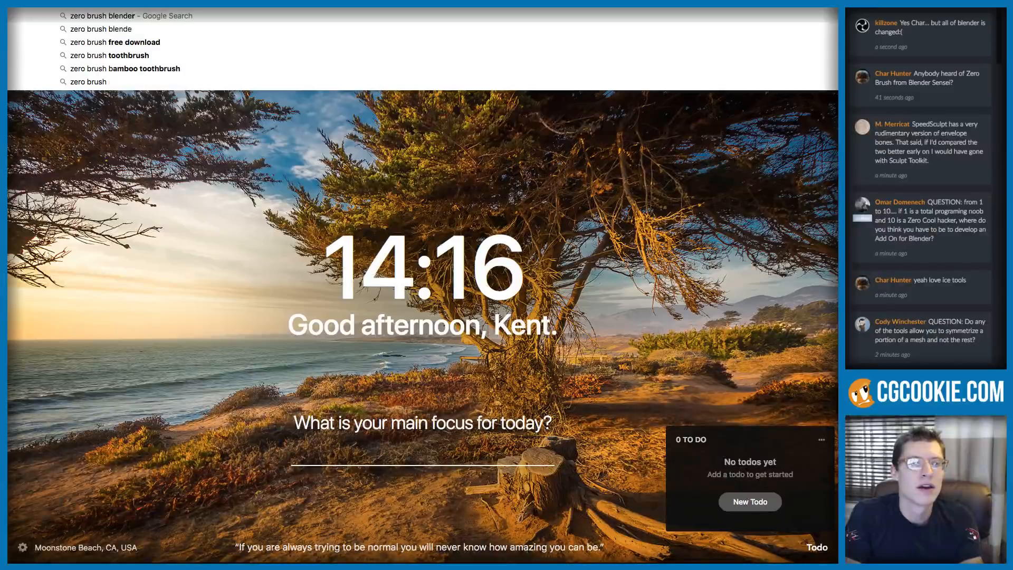
key("Return")
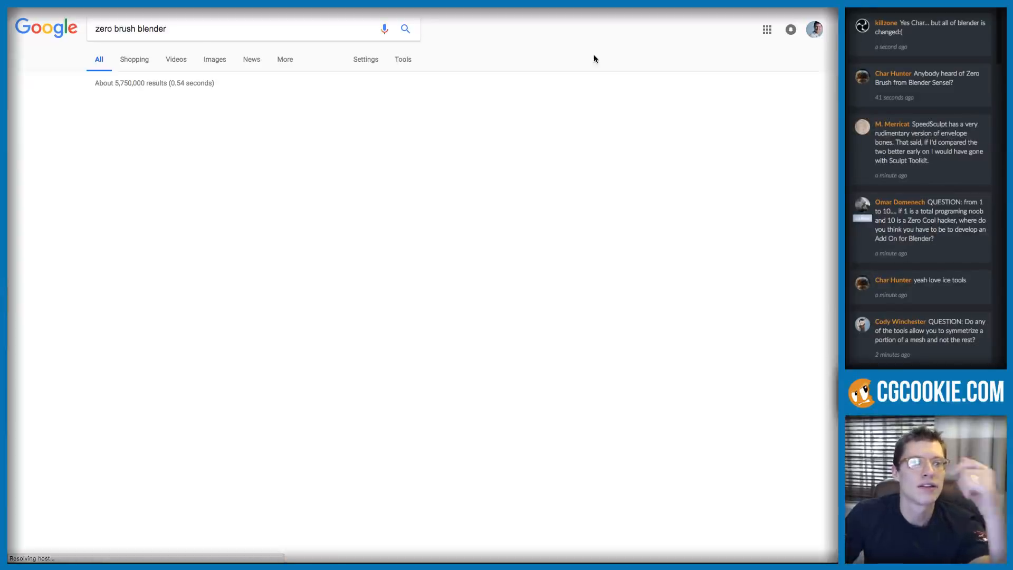
left_click(214, 109)
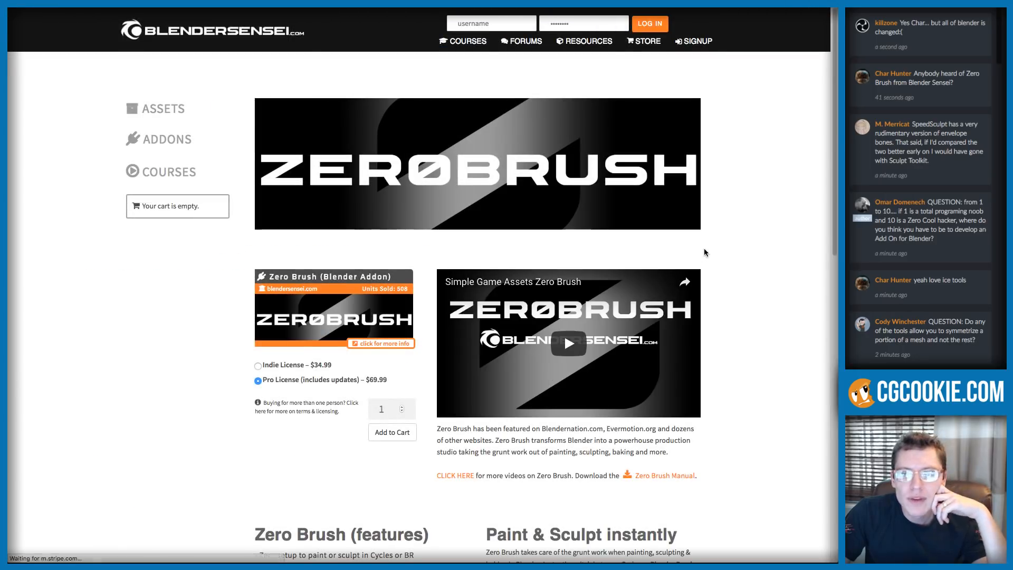
scroll(605, 322, "down", 3)
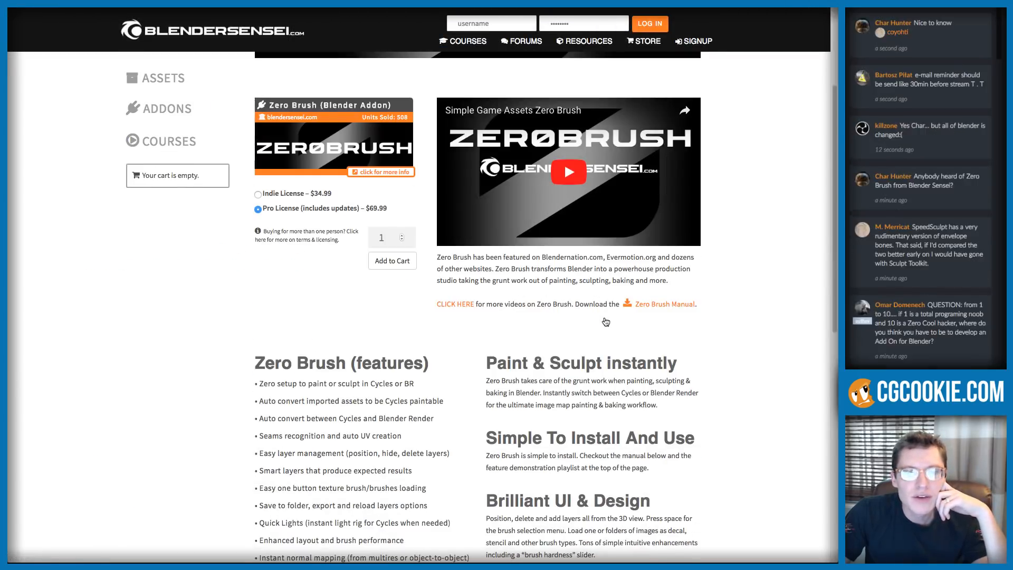
scroll(605, 322, "down", 1)
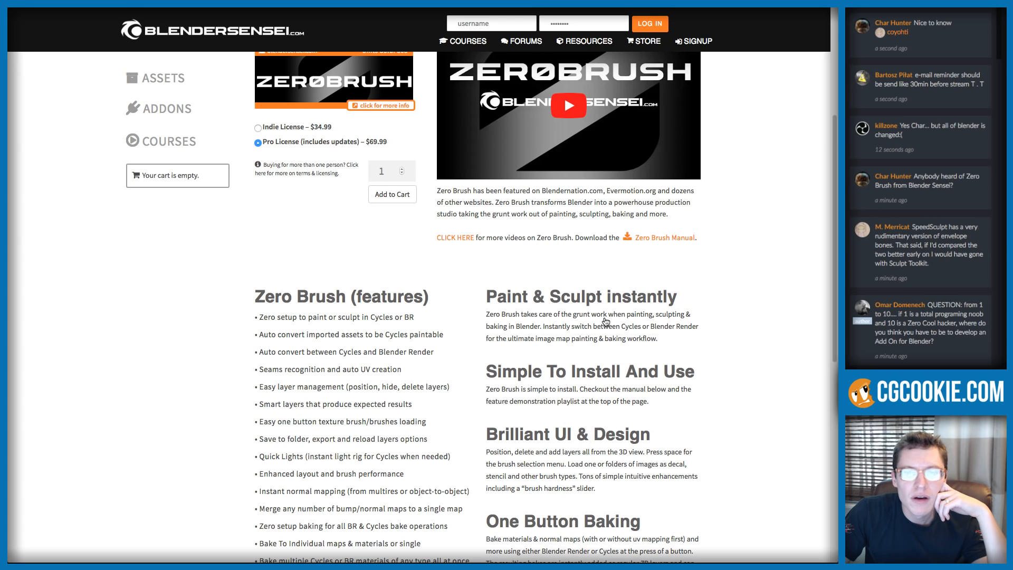
scroll(694, 280, "down", 6)
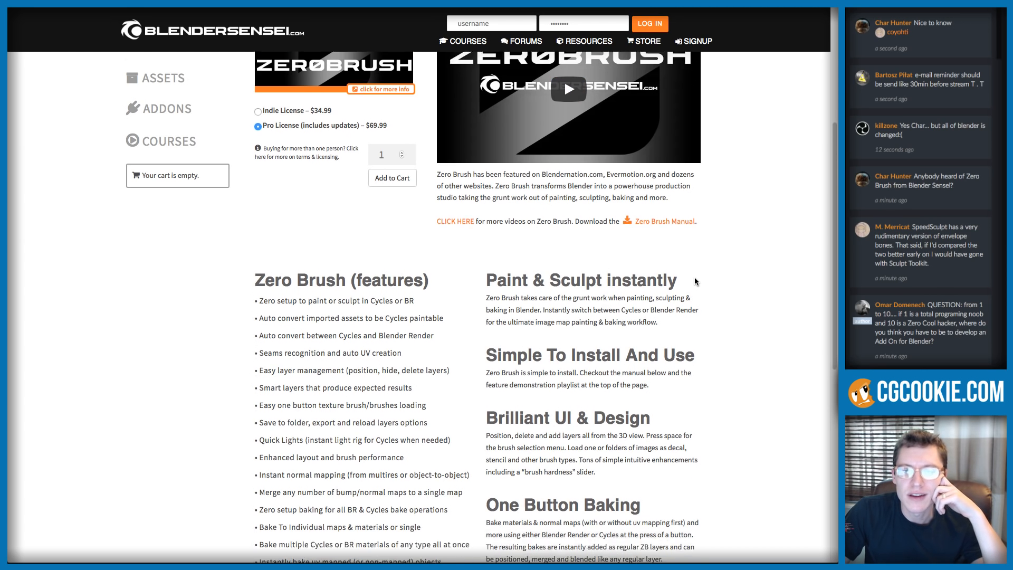
scroll(694, 277, "up", 10)
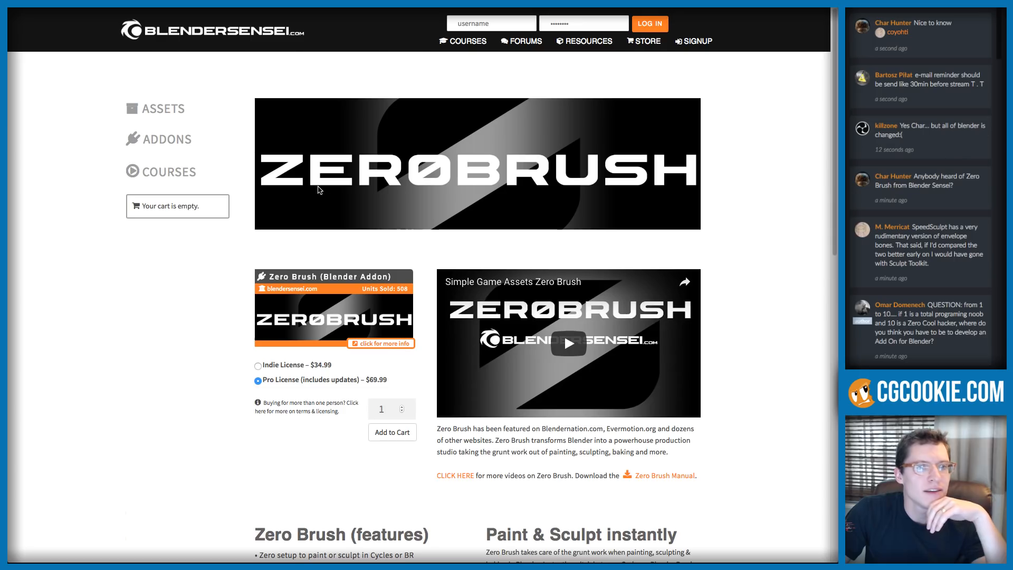
key("super+Tab")
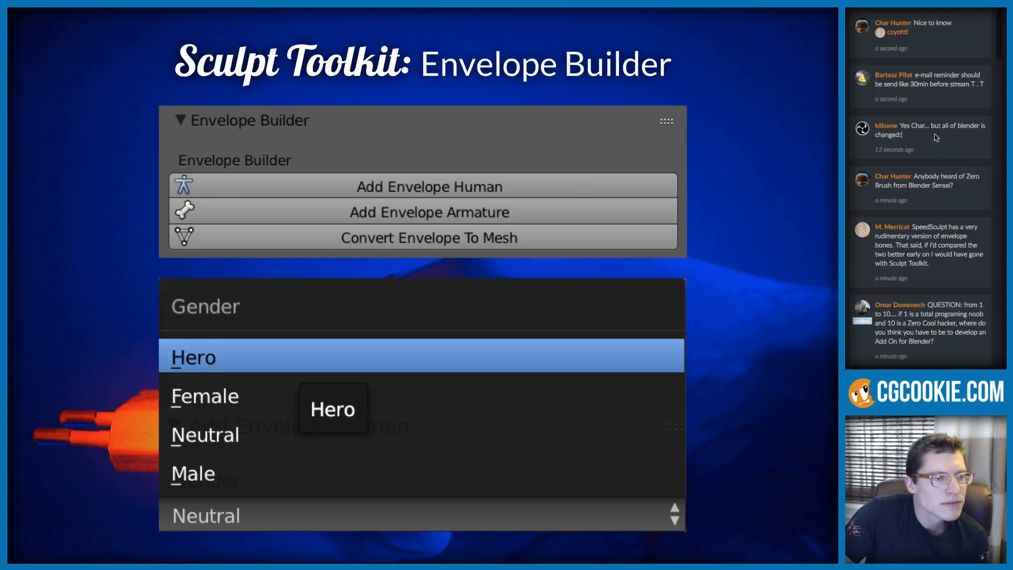
left_click_drag(925, 135, 904, 126)
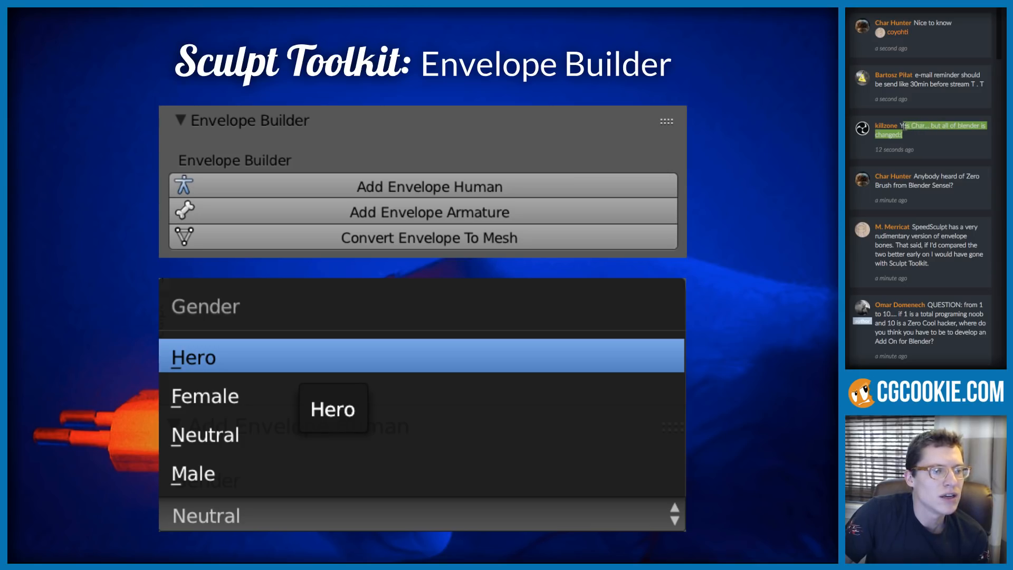
left_click(924, 136)
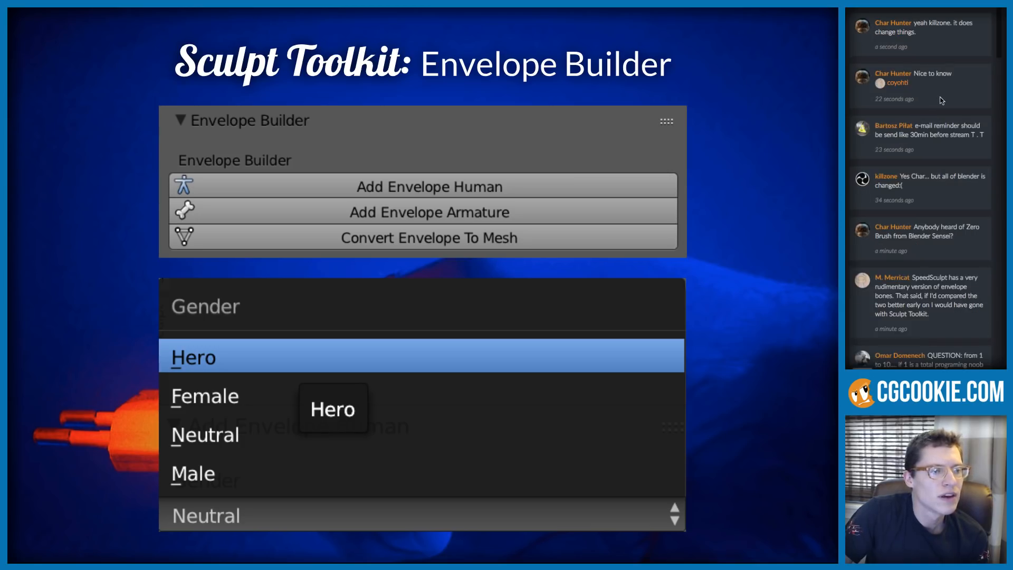
left_click_drag(984, 135, 915, 125)
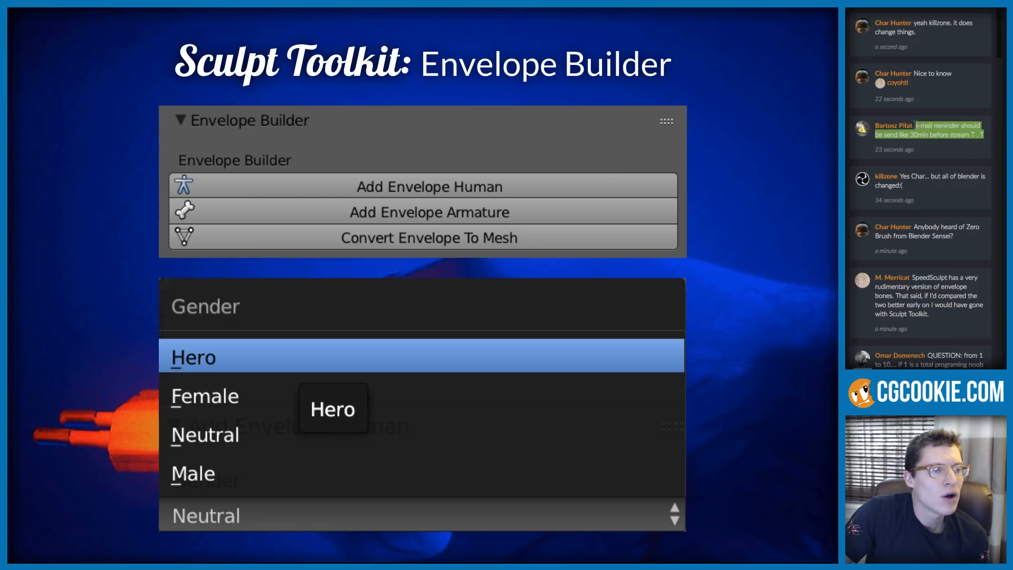
left_click(960, 136)
left_click_drag(984, 135, 918, 125)
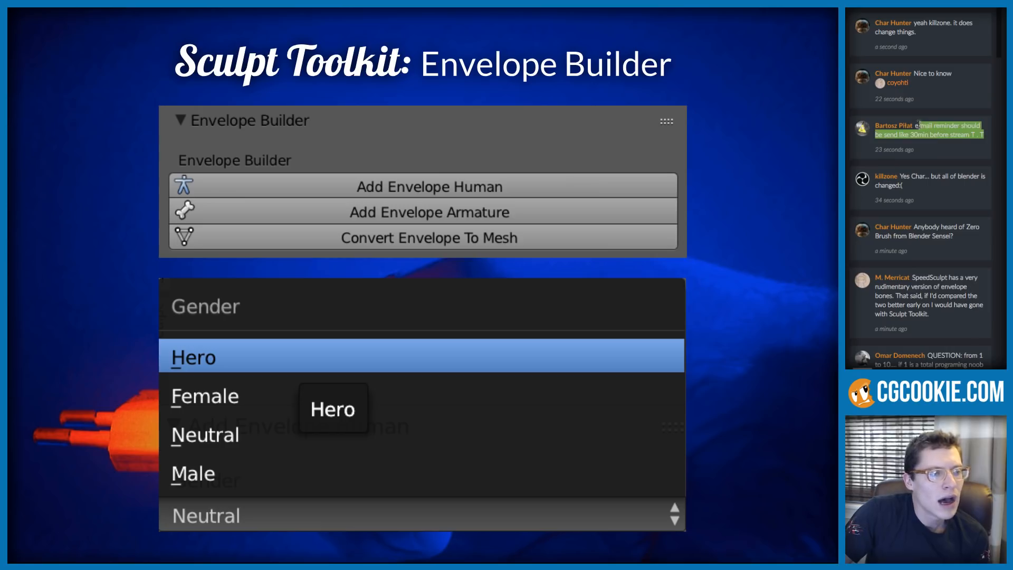
left_click(932, 127)
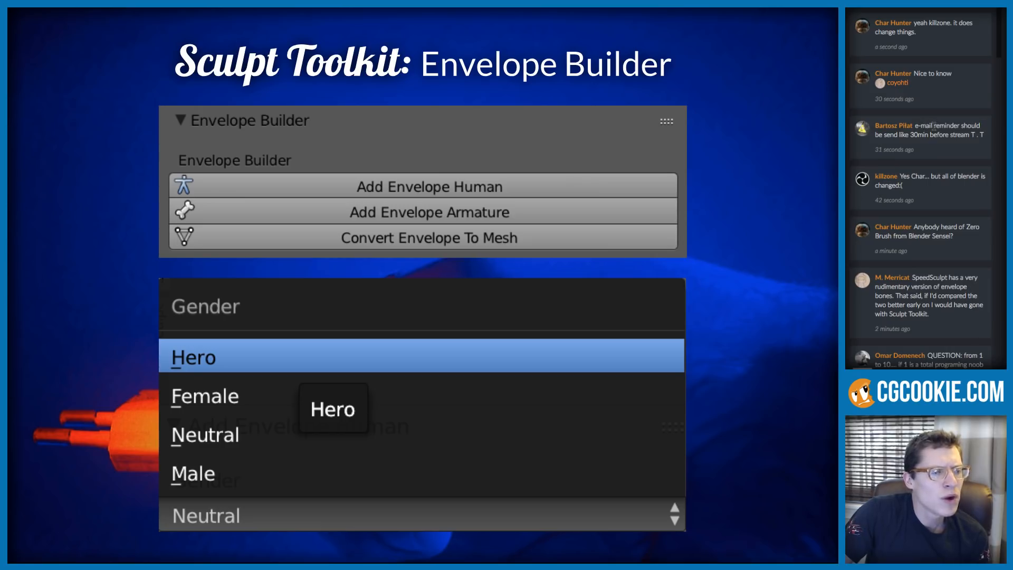
left_click_drag(985, 134, 921, 123)
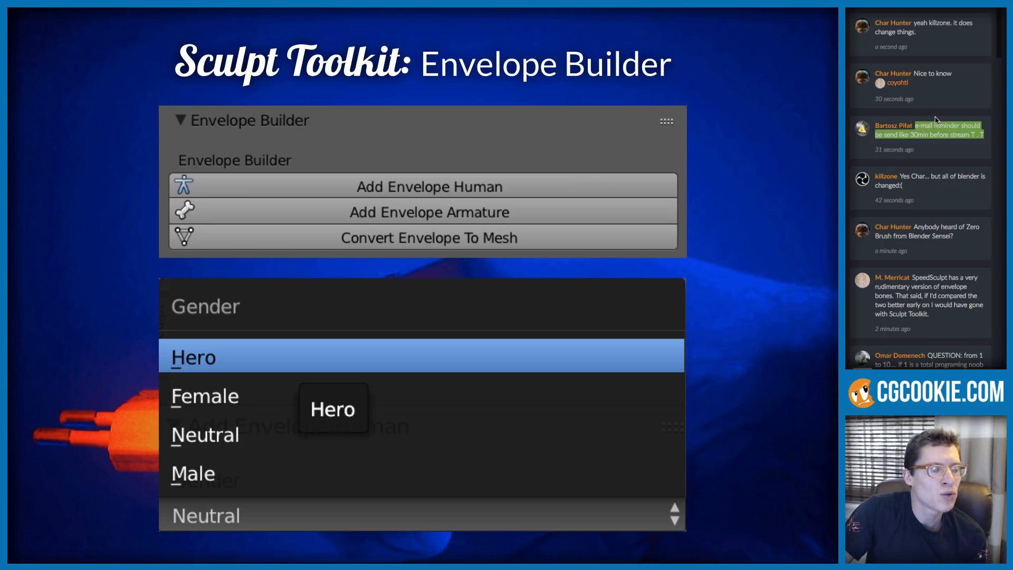
left_click(935, 116)
mouse_move(984, 135)
left_mouse_down()
mouse_move(915, 125)
mouse_move(988, 138)
left_mouse_up()
left_click(988, 134)
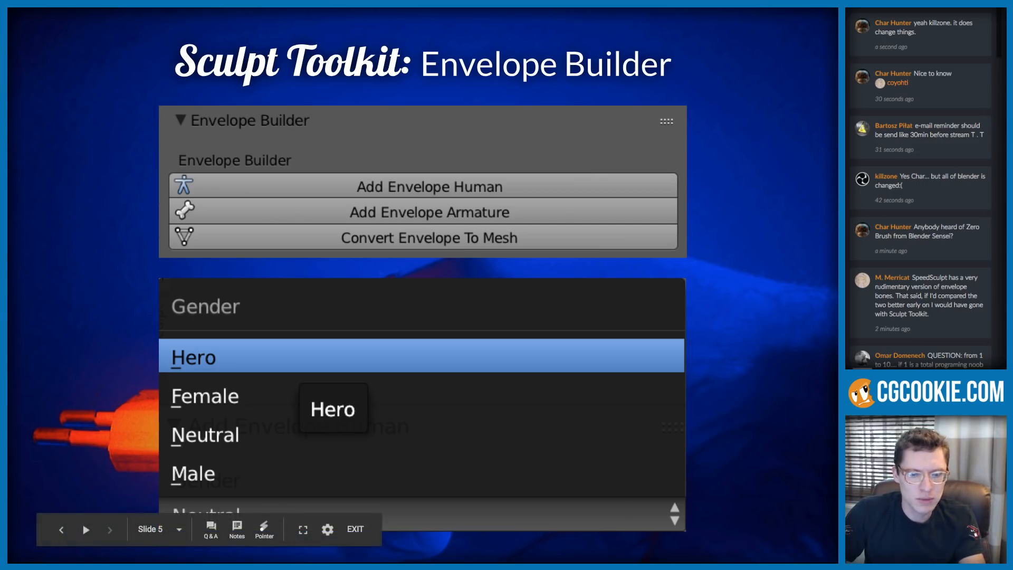
Step: Switch to Blender and filter the add-ons in the user preferences by "sculpt"
key("super+Tab")
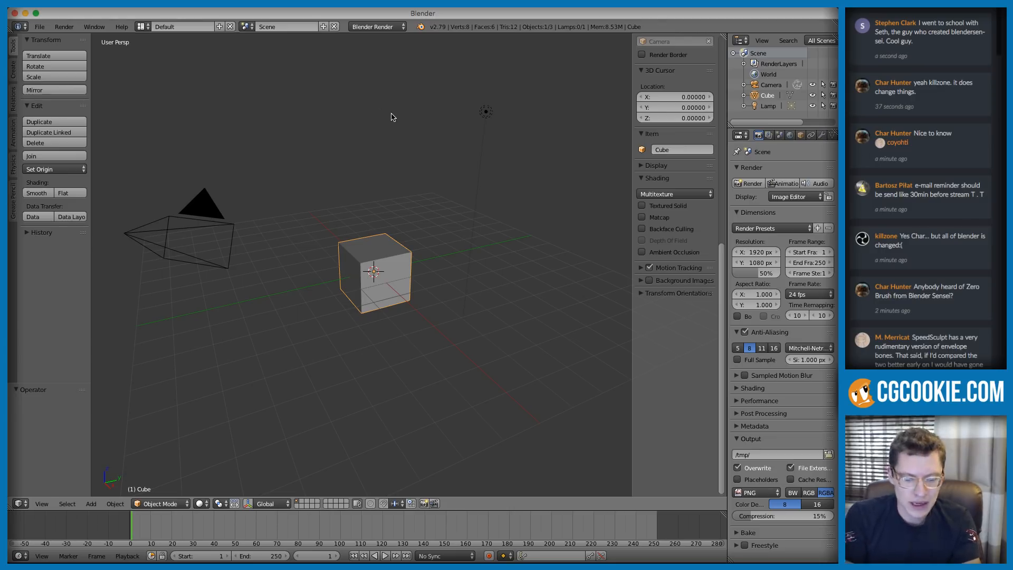
key("ctrl+alt+u")
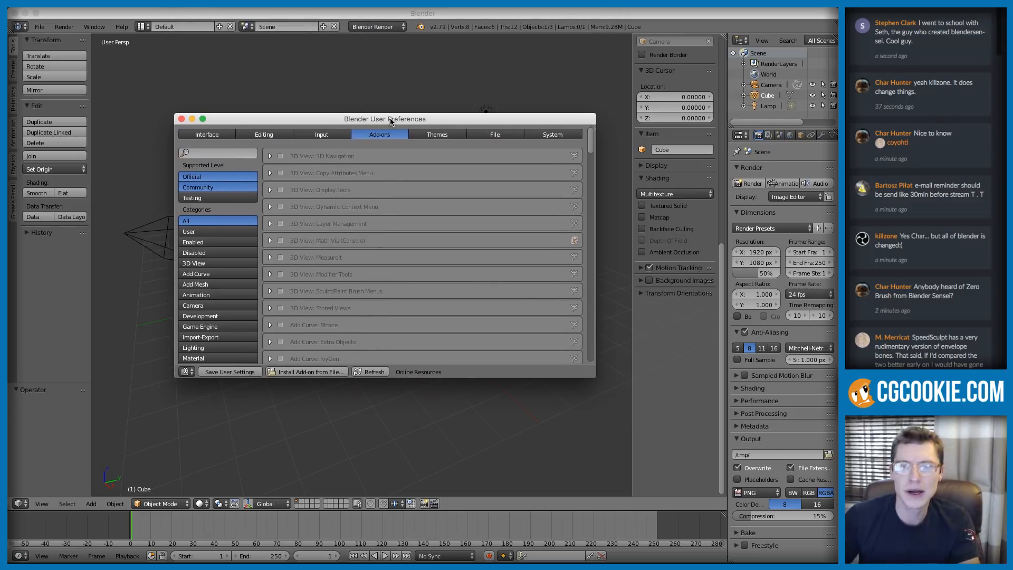
left_click_drag(390, 120, 378, 122)
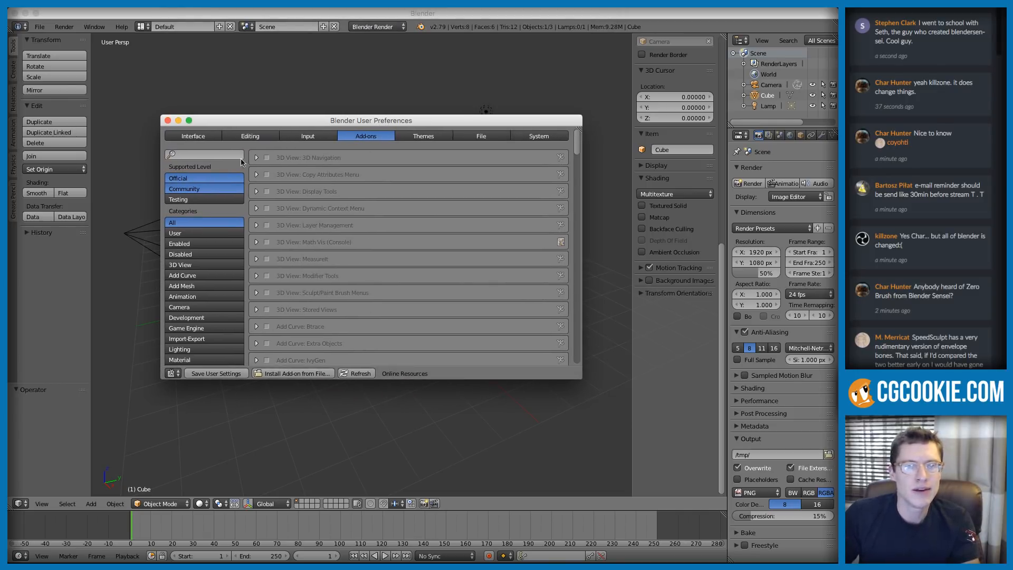
type("sculpt")
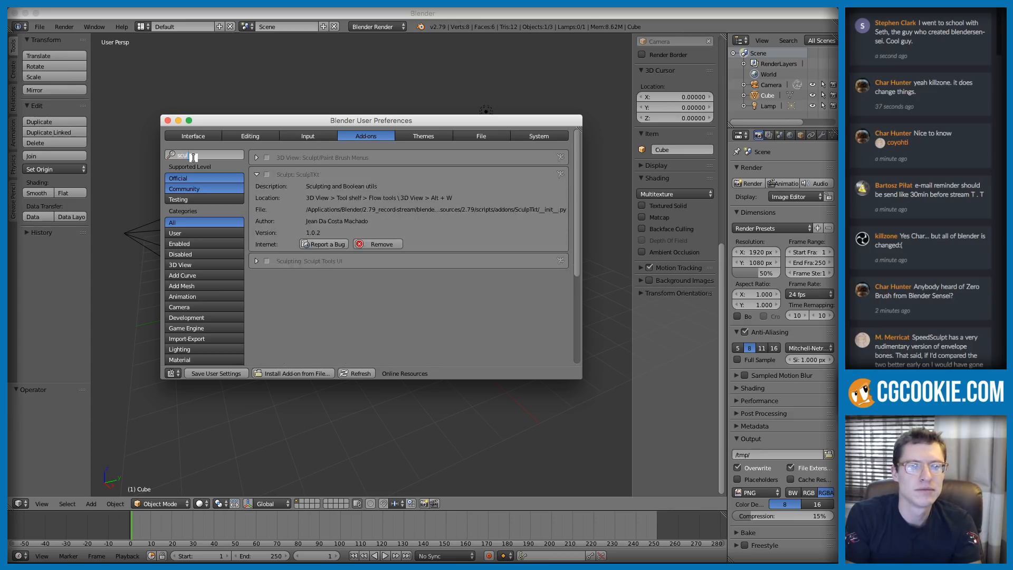
key("Return")
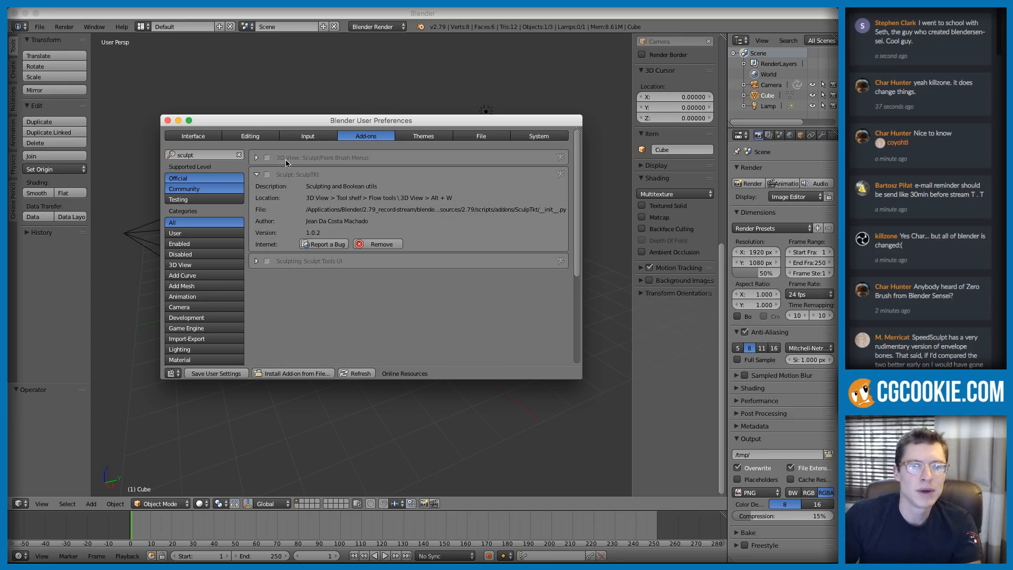
Step: Remove the already installed SculpTKt and Sculpt Tools UI add-ons
left_click(371, 245)
left_click(380, 281)
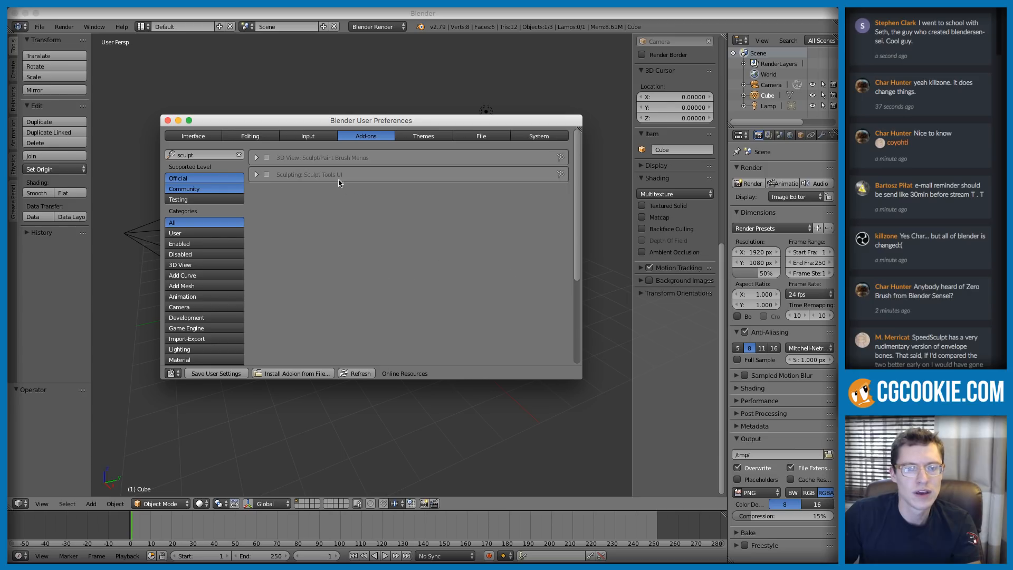
left_click(256, 175)
left_click(377, 244)
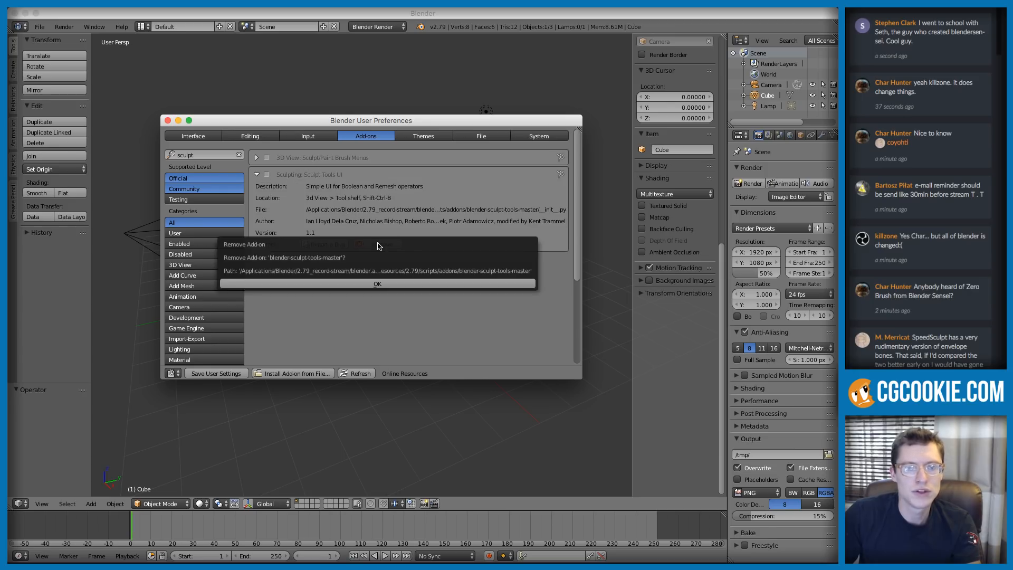
left_click(377, 285)
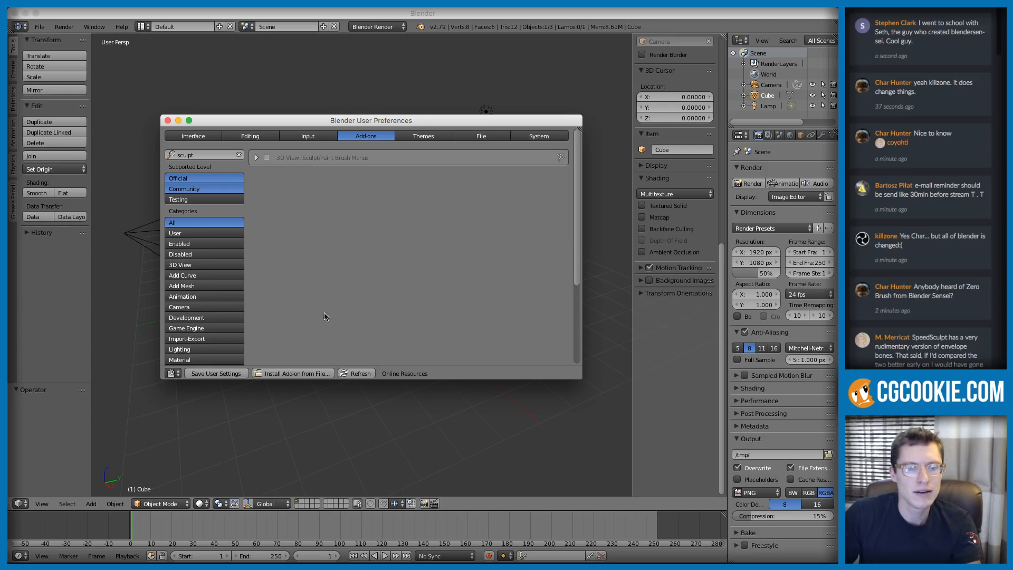
Step: Install the add-on from "Sculpt Tool+Kit+1.03.zip" in the Downloads folder, then enable SculpTKt and expand its details
left_click(302, 374)
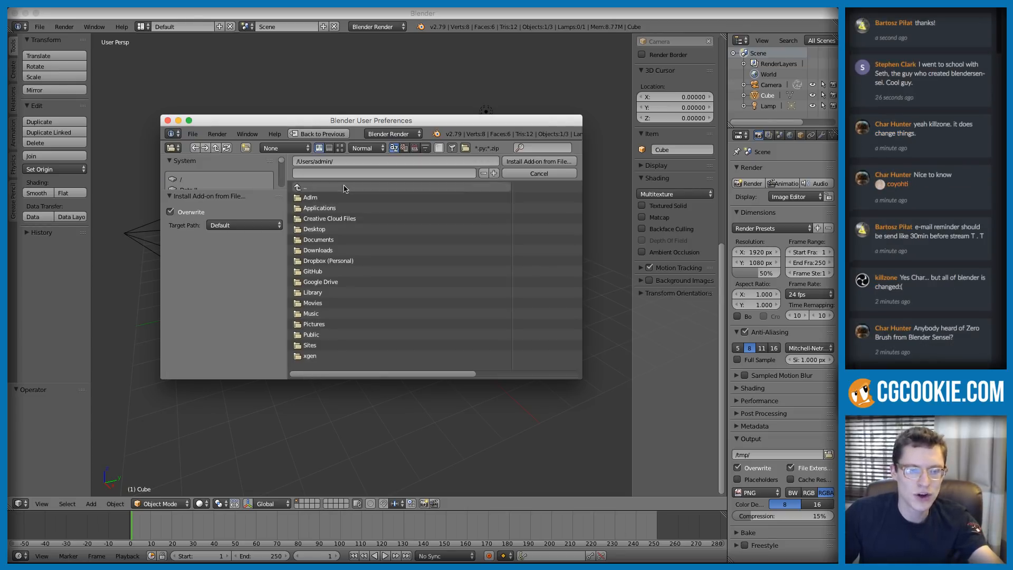
left_click_drag(278, 191, 278, 314)
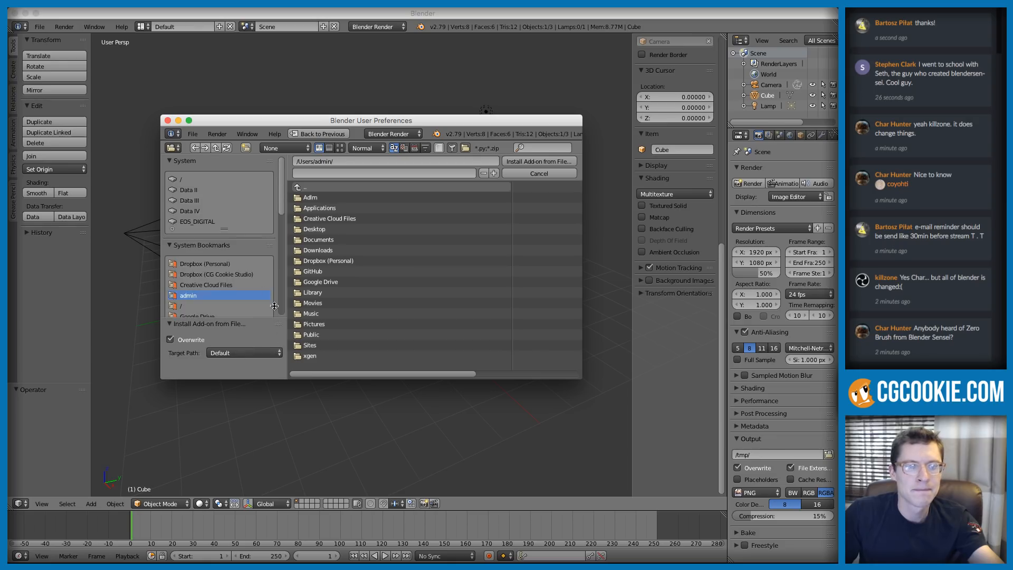
scroll(200, 278, "down", 3)
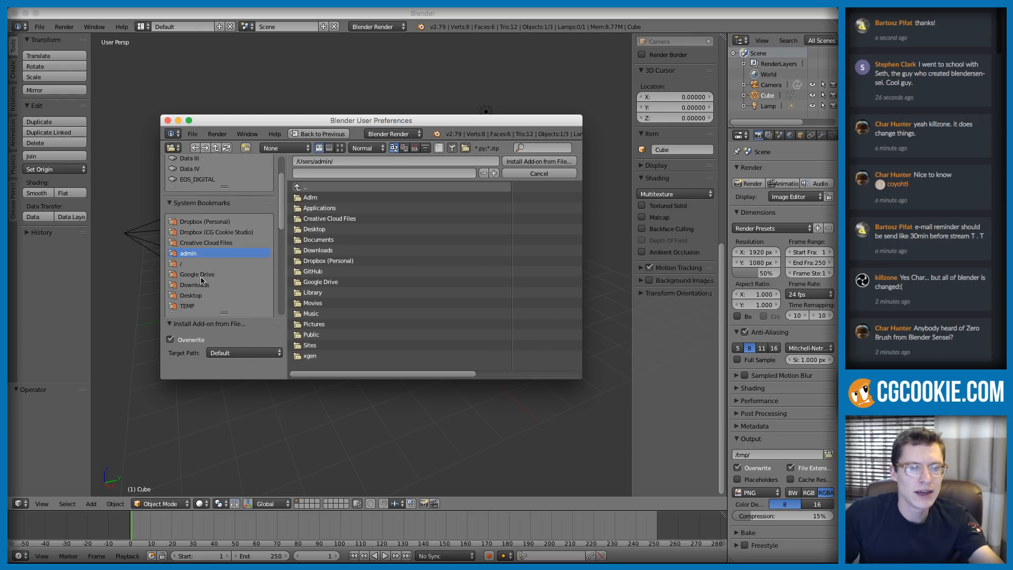
left_click(201, 285)
left_click(416, 148)
left_click_drag(328, 376, 429, 376)
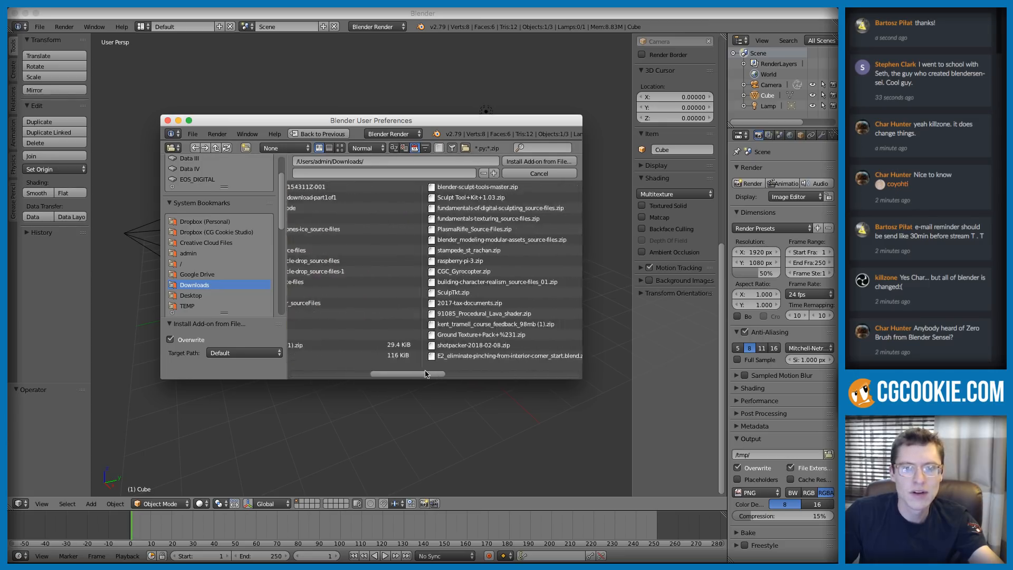
double_click(478, 198)
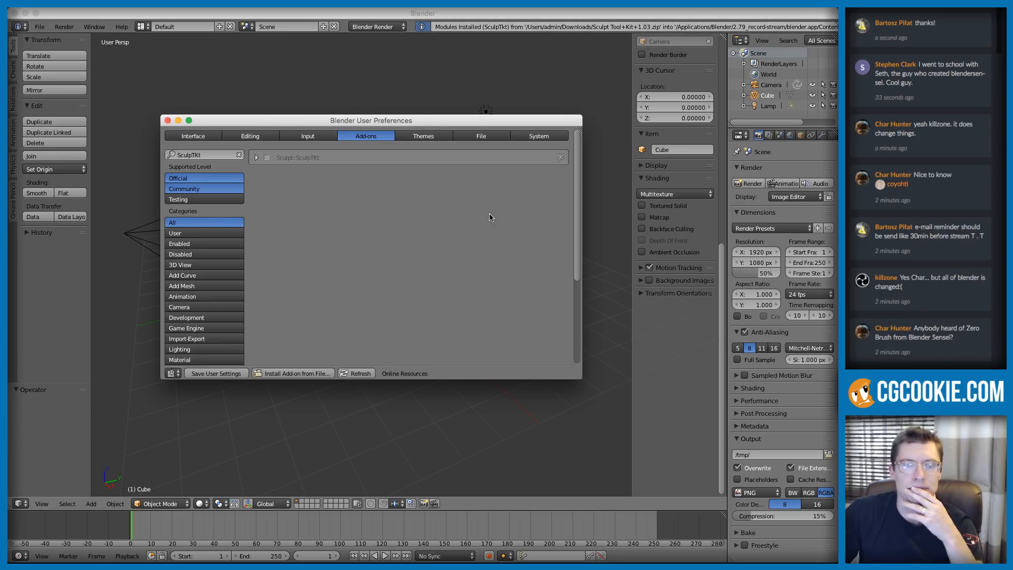
left_click(266, 157)
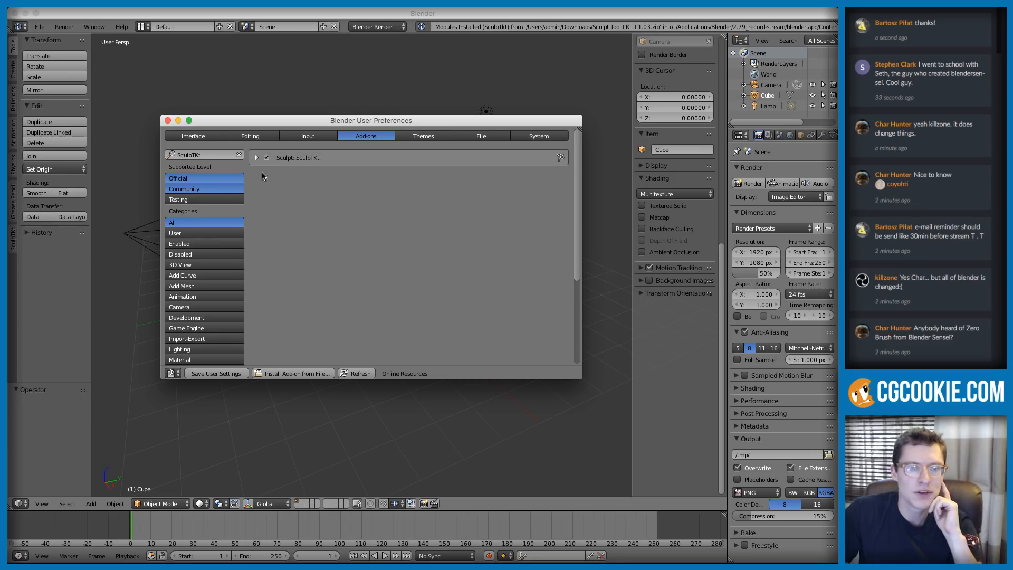
left_click(257, 157)
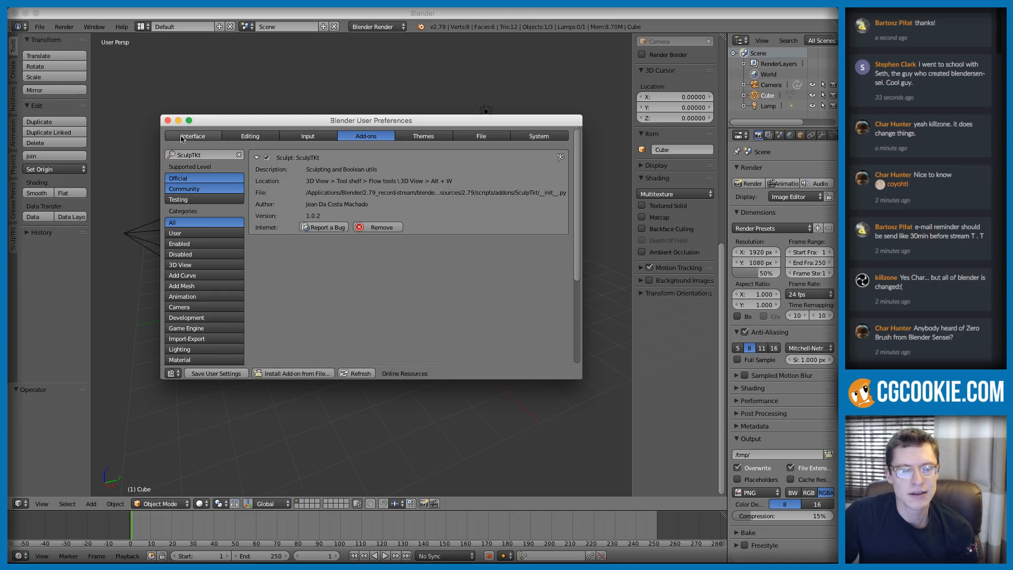
Step: Close the user preferences and show the SculpTKt tools in a widened tool shelf
left_click(168, 121)
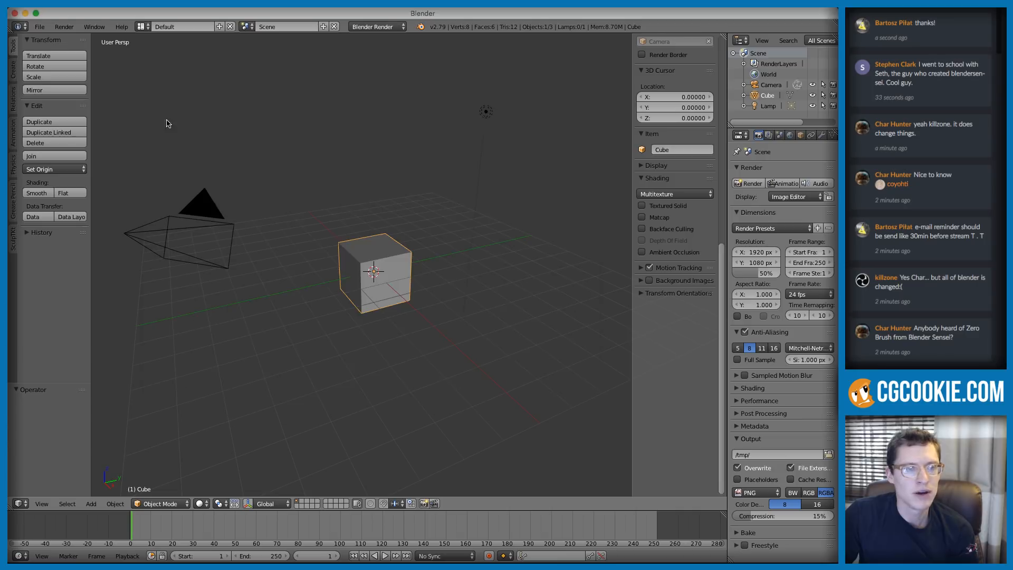
left_click(12, 238)
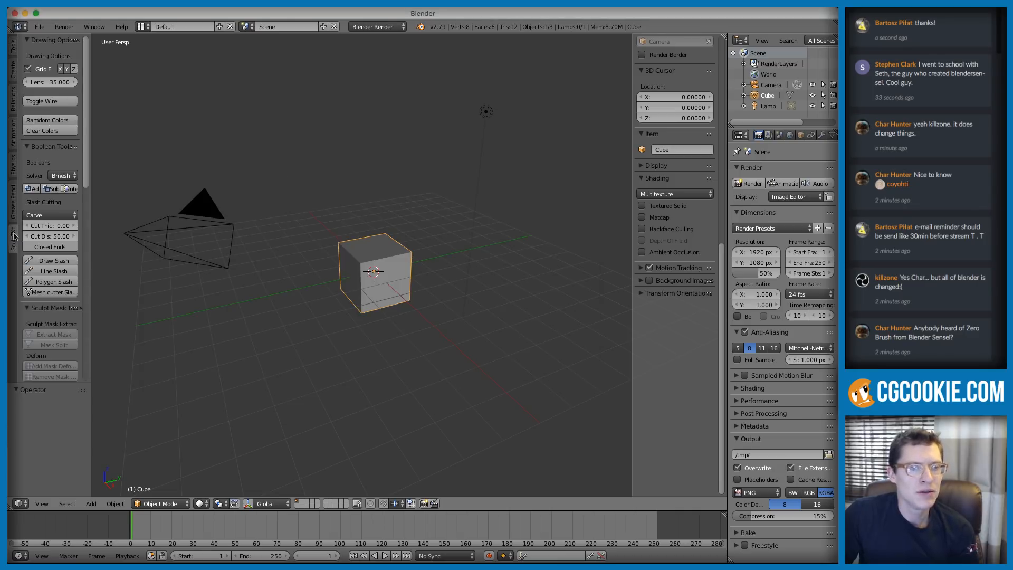
scroll(90, 205, "down", 12)
mouse_move(91, 204)
left_mouse_down()
mouse_move(163, 211)
mouse_move(162, 79)
left_mouse_up()
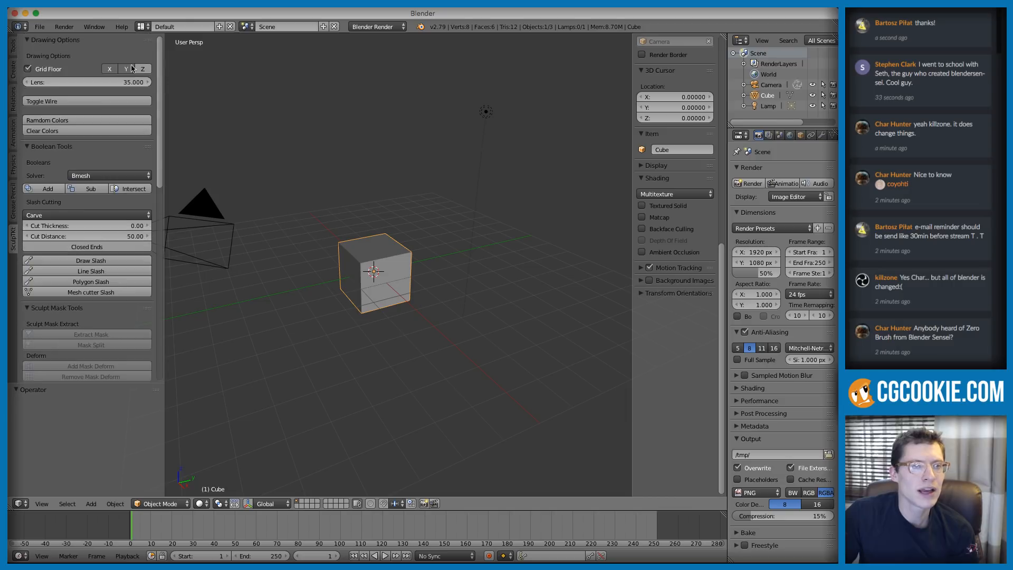
Step: Collapse all SculpTKt sections, from Drawing Options down to Solid Lights
left_click(28, 40)
left_click(27, 53)
left_click(27, 65)
left_click(26, 78)
left_click(26, 91)
left_click(27, 103)
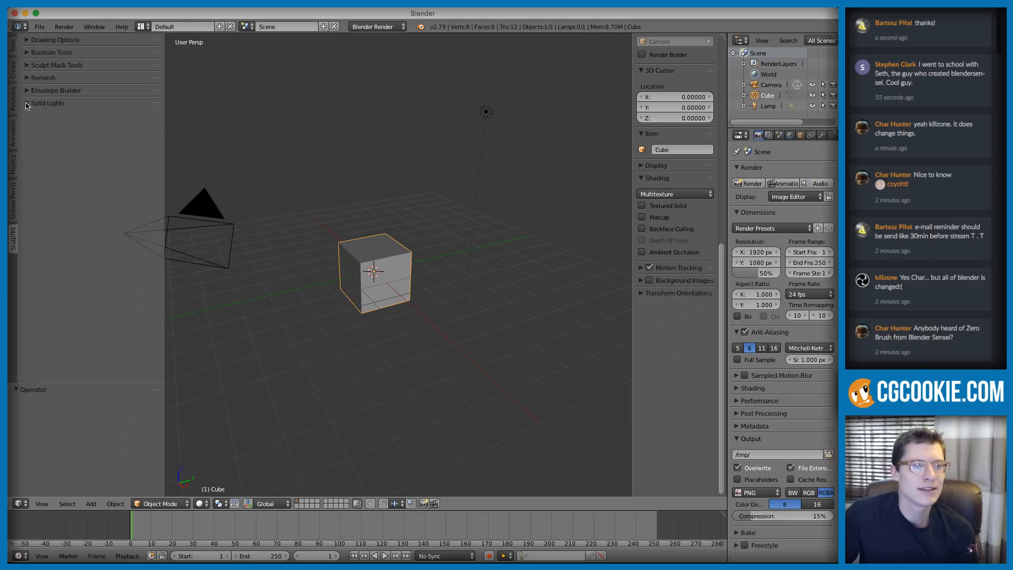
Step: Expand Drawing Options and maximize the 3D view with its properties sidebar hidden
left_click(47, 41)
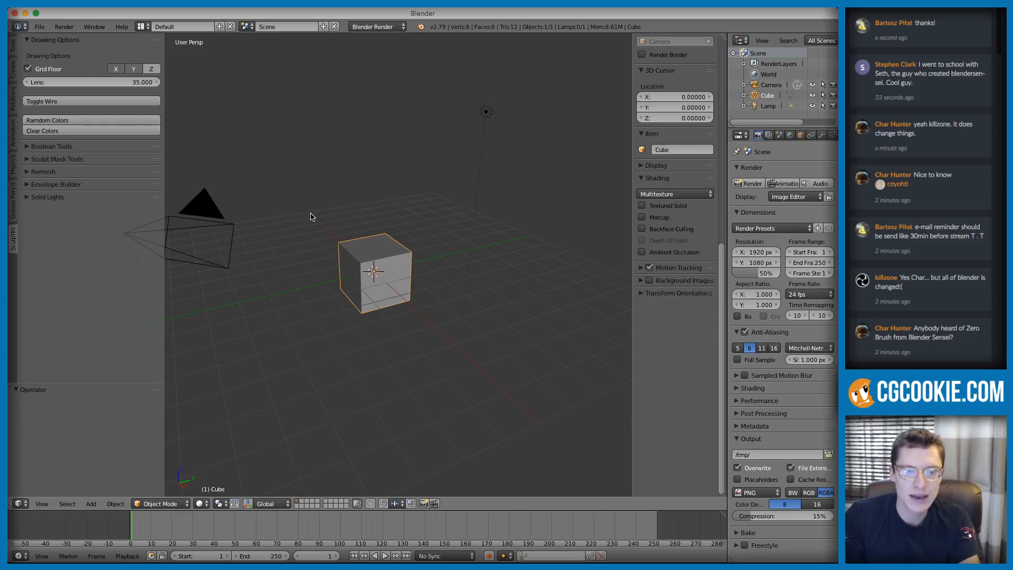
key("shift+space")
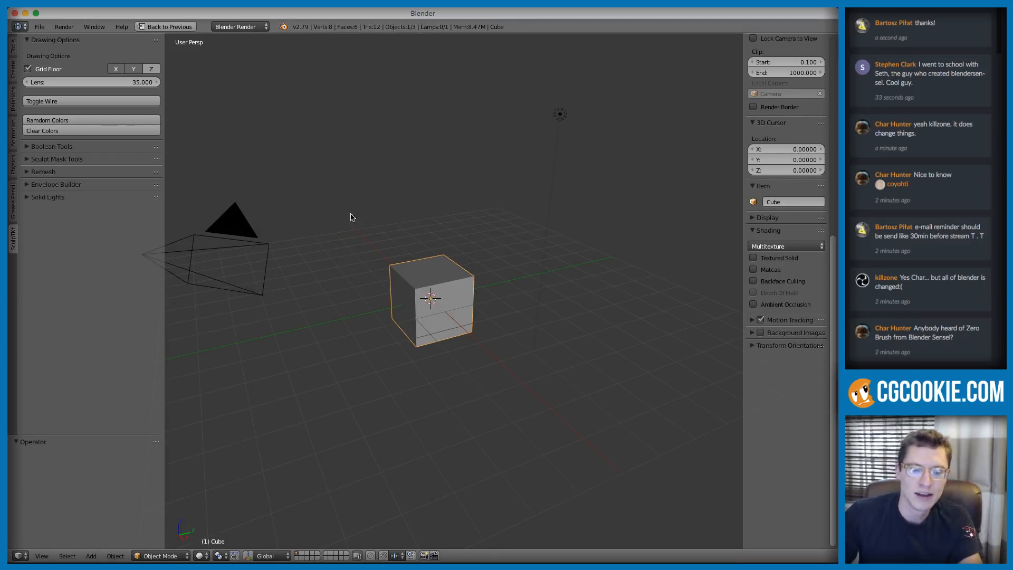
key("n")
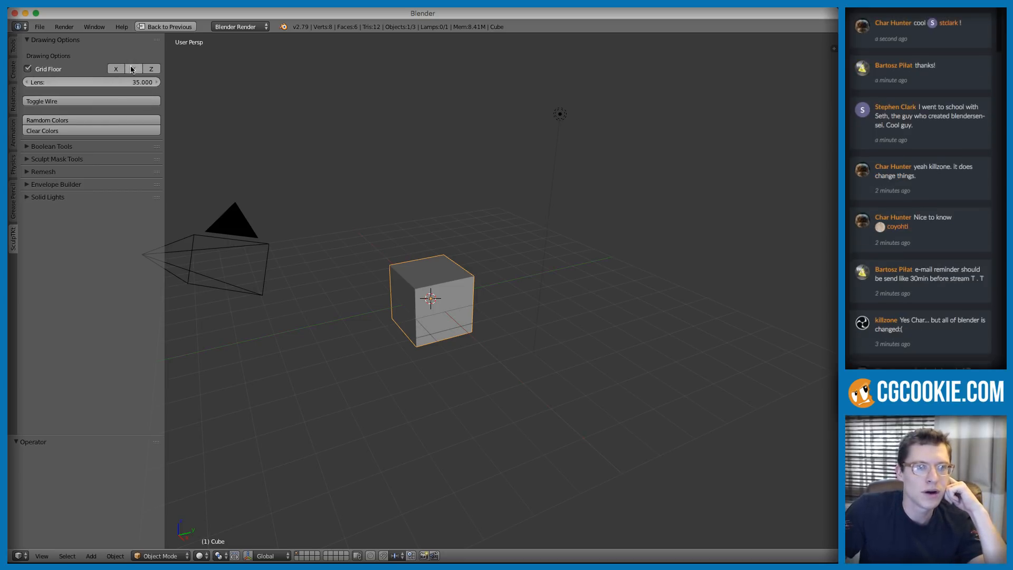
Step: Turn off the grid floor and set the viewport lens to 60
left_click(27, 69)
mouse_move(40, 79)
left_mouse_down()
mouse_move(85, 79)
mouse_move(22, 79)
mouse_move(40, 80)
left_mouse_up()
left_click(41, 79)
type("60")
key("Return")
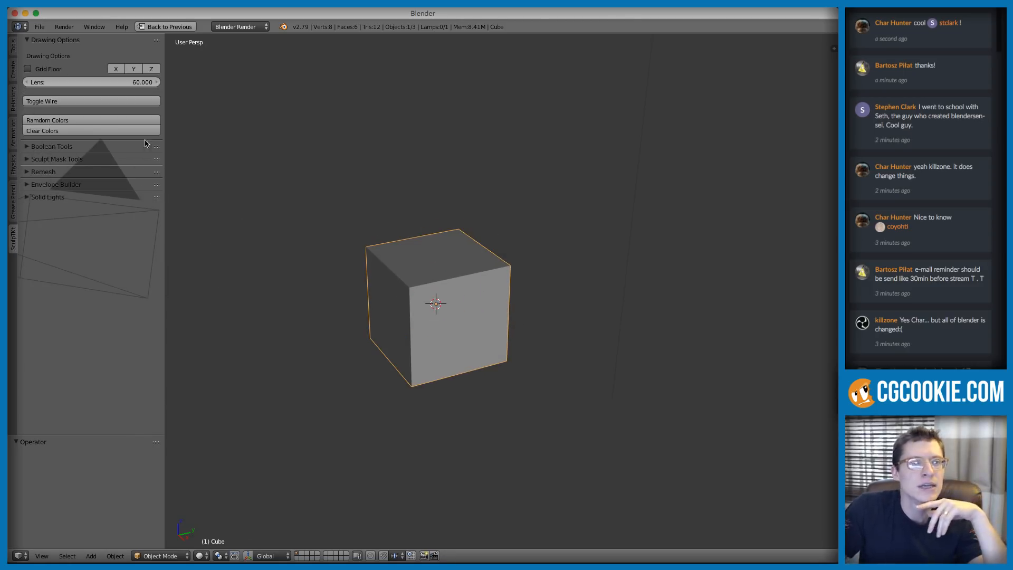
Step: Toggle the cube's wire display, give it random colors several times, and collapse Drawing Options
left_click(95, 101)
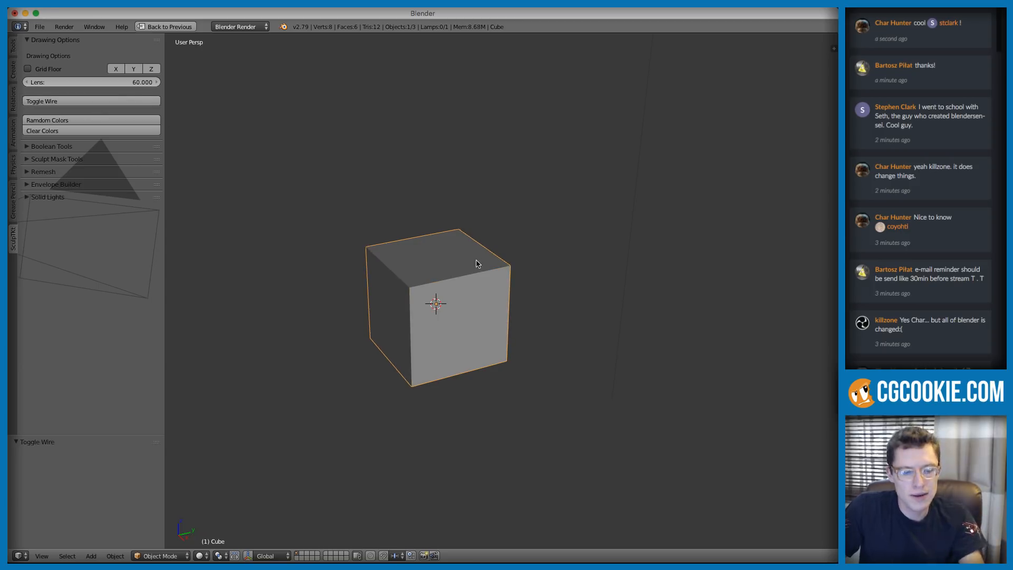
left_click(92, 120)
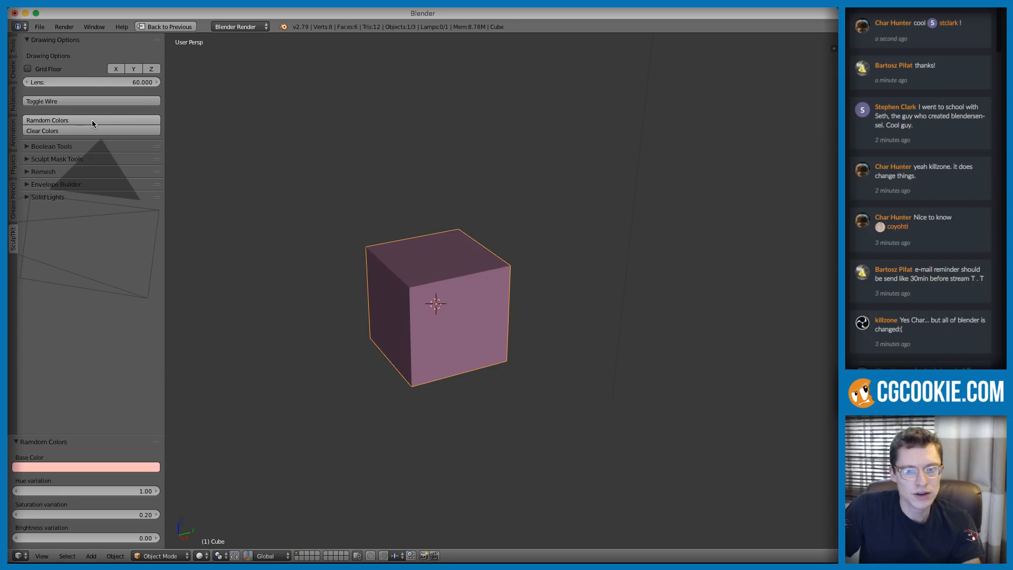
left_click(93, 120)
left_click(92, 121)
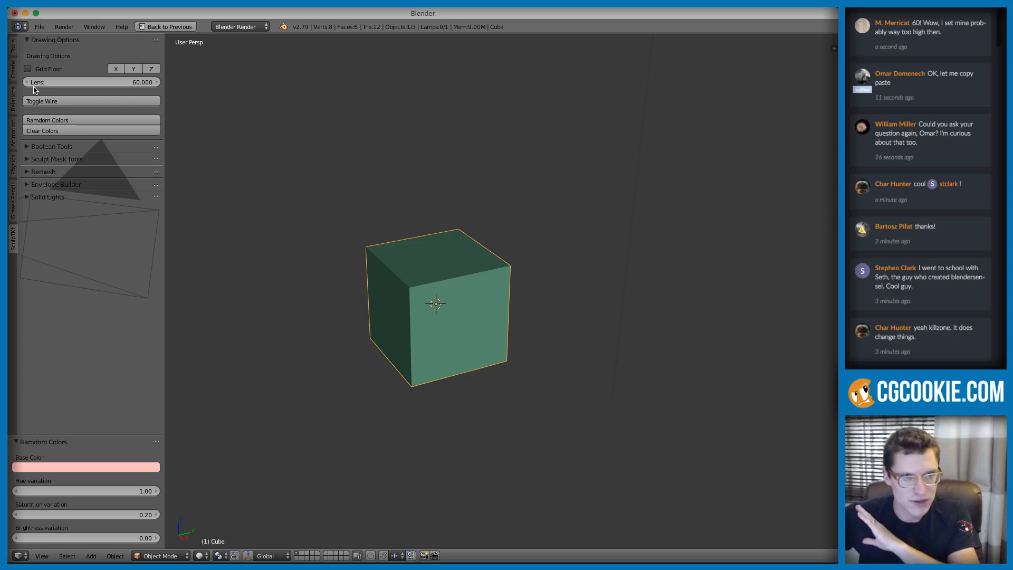
left_click(44, 41)
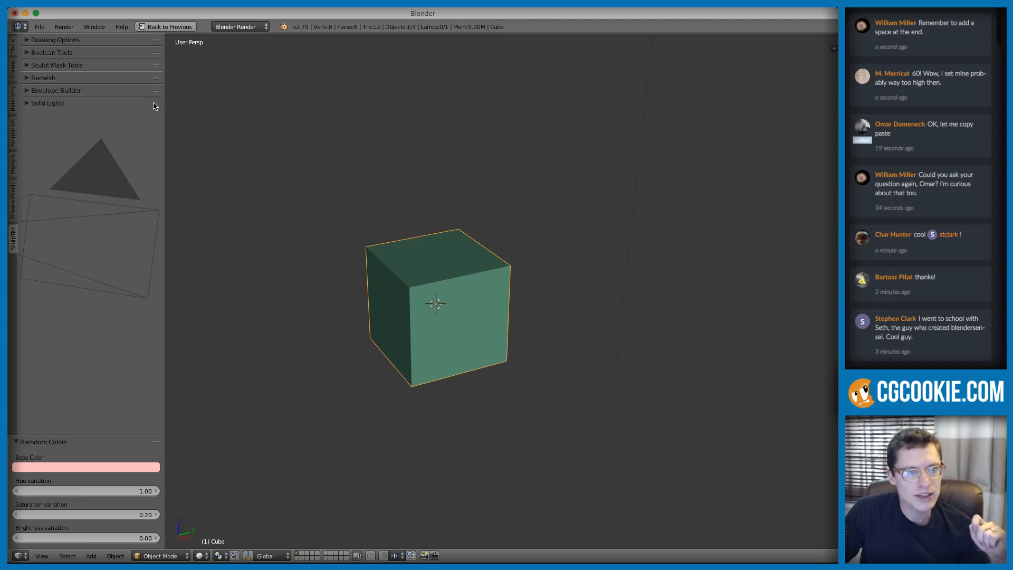
Step: Expand Solid Lights and compare it with the Solid OpenGL Lights in the system preferences
left_click(45, 103)
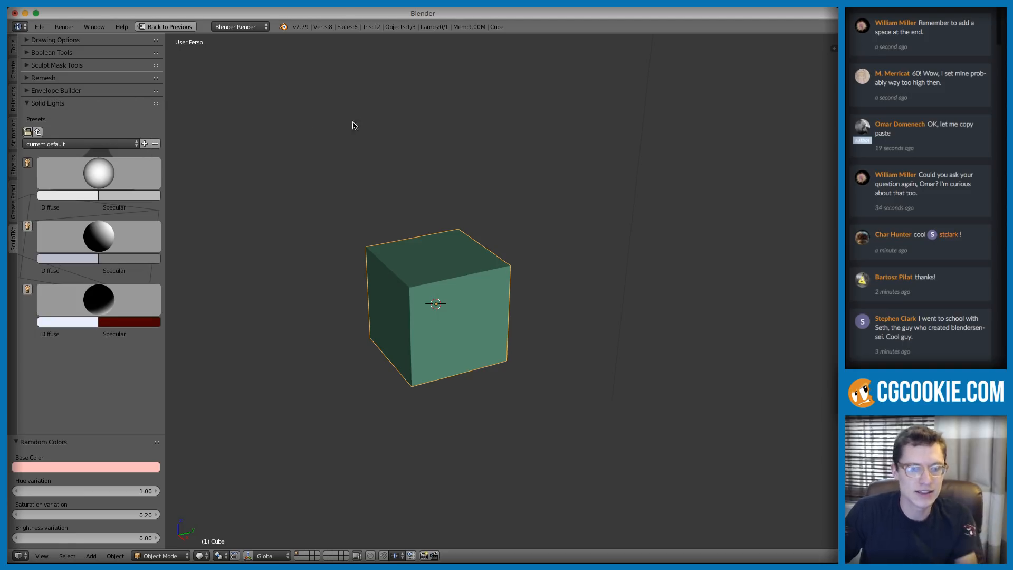
key("ctrl+alt+u")
left_click_drag(244, 21, 467, 106)
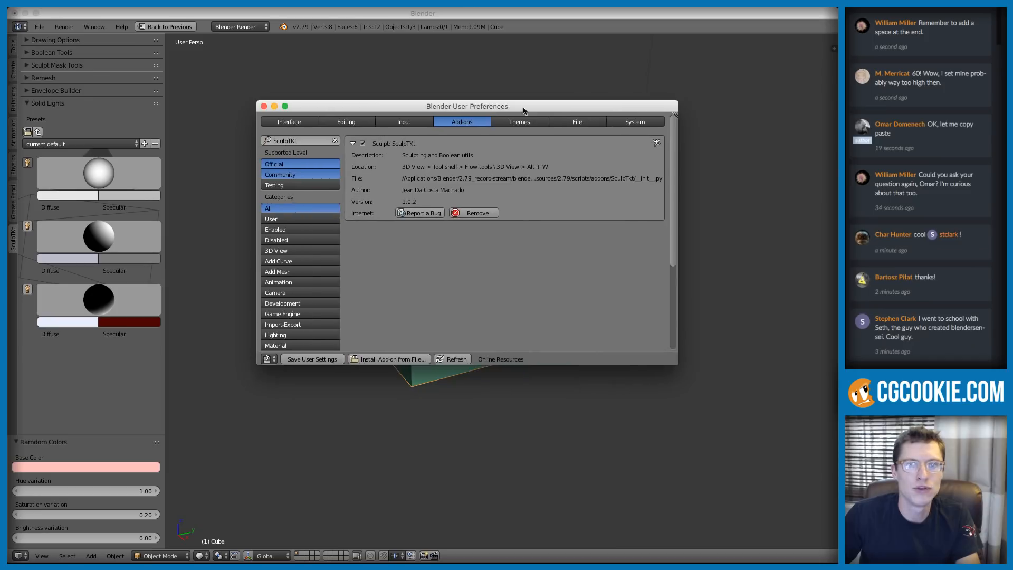
left_click(614, 127)
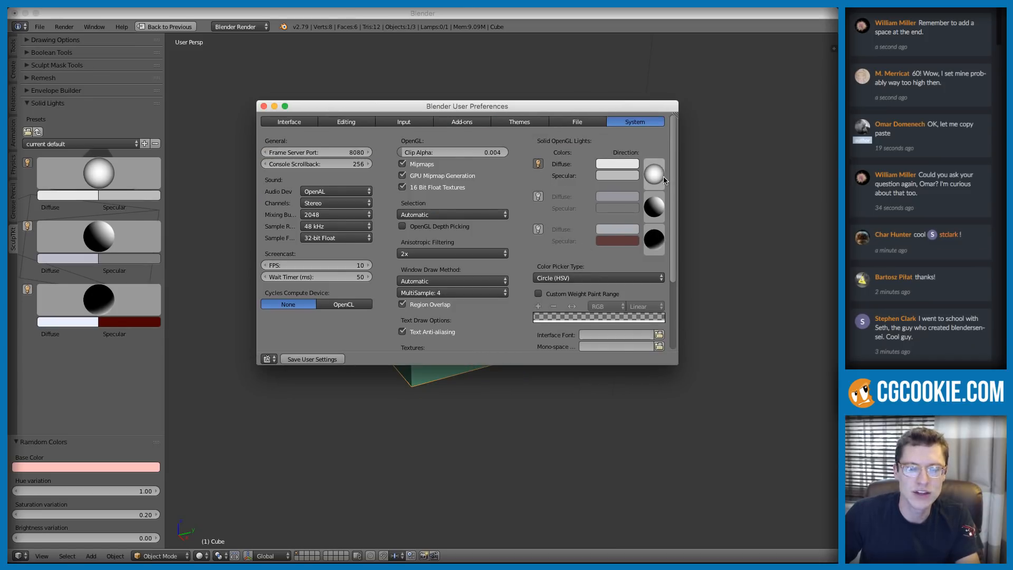
left_click(264, 106)
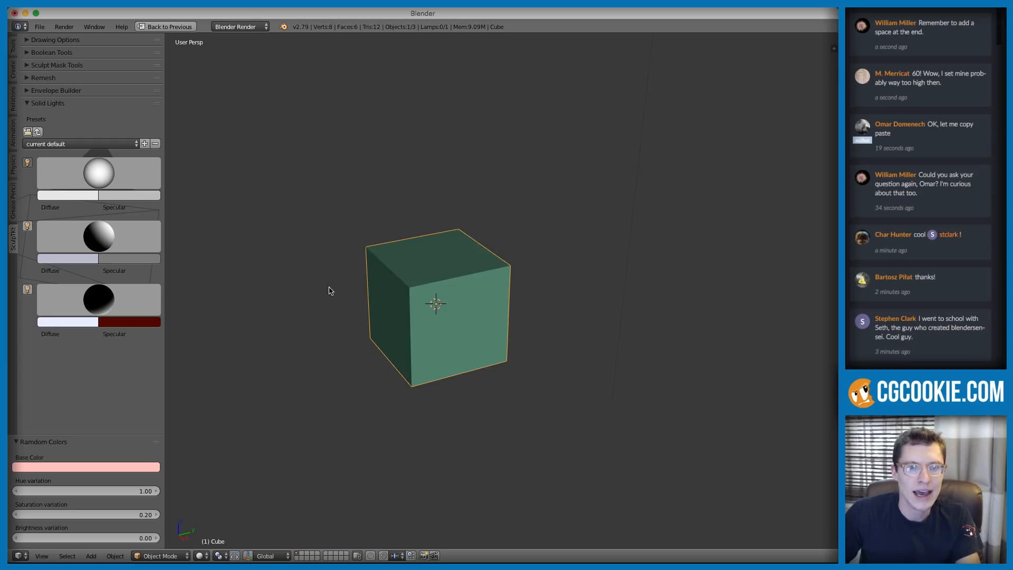
Step: Apply the clay gray solid light preset and replace the cube with a monkey mesh
left_click(47, 144)
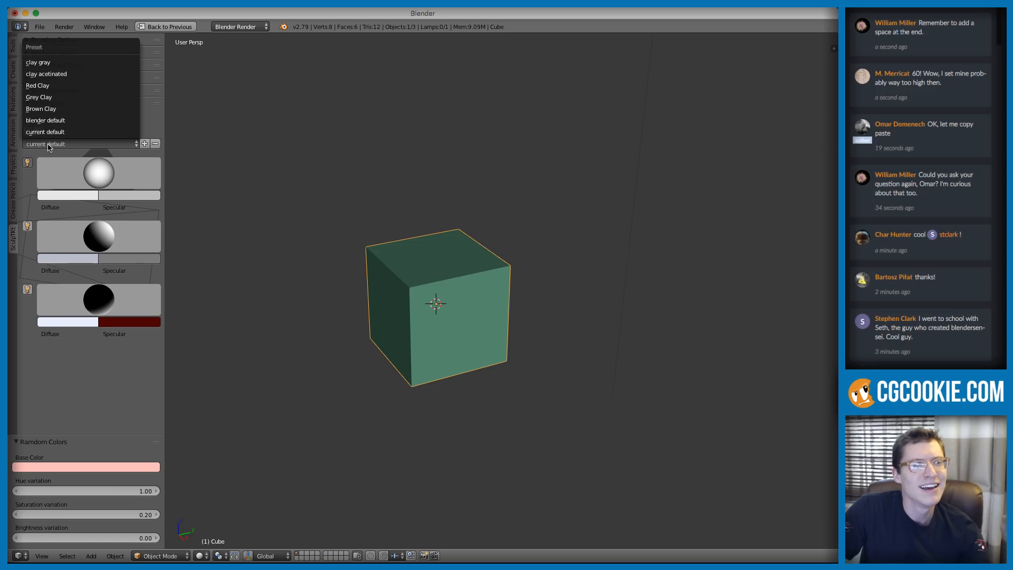
left_click(39, 62)
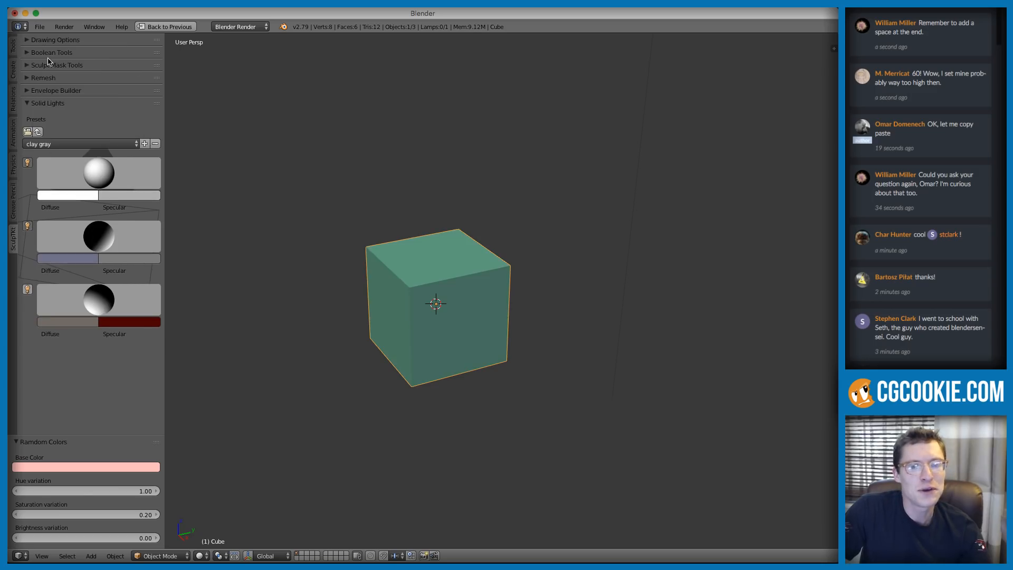
key("x")
left_click(477, 252)
key("shift+a")
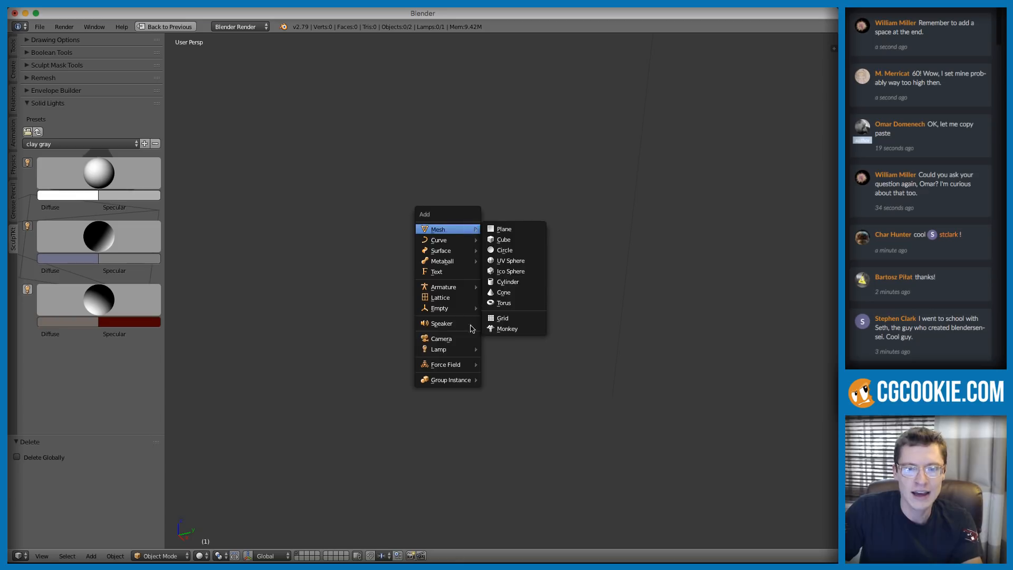
left_click(507, 328)
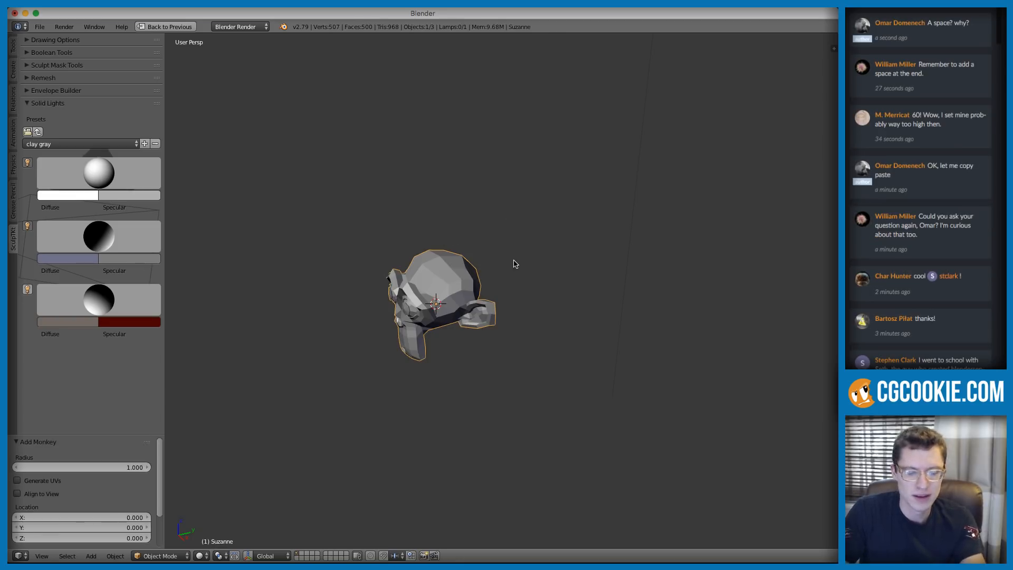
Step: Add level 3 subdivision to the monkey and move it up about 1.045 along Z
key("ctrl+3")
key("g")
key("z")
left_click(469, 258)
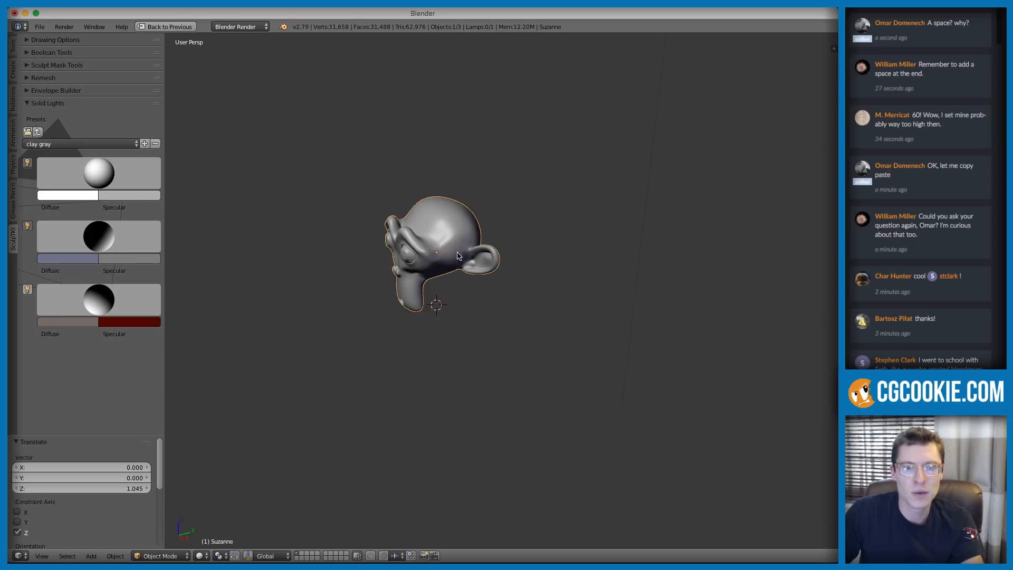
Step: Apply the clay acetinated solid light preset and inspect the monkey's shading up close
key("KP_1")
scroll(459, 205, "up", 1)
left_click(61, 144)
left_click(43, 66)
left_click(80, 144)
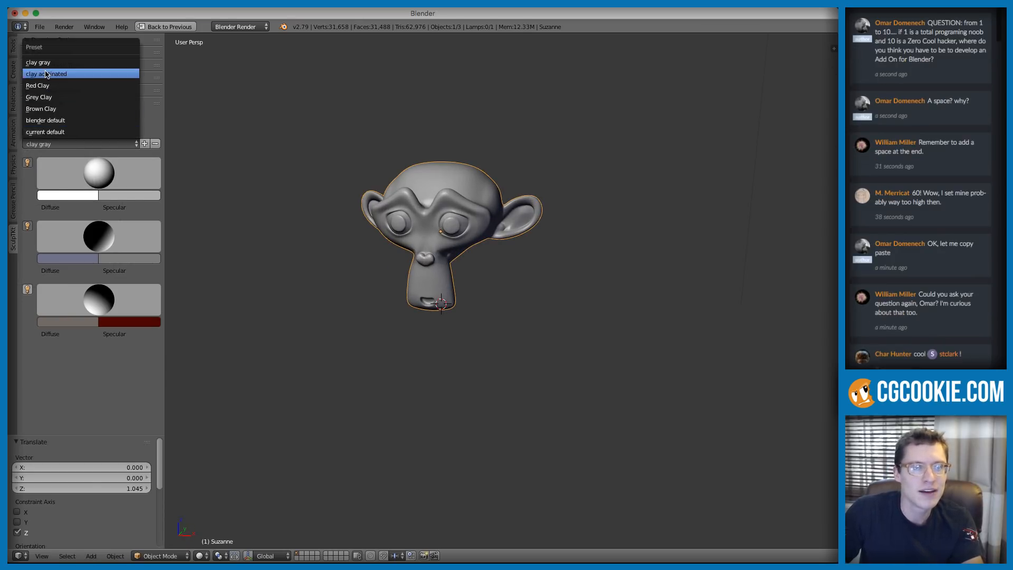
left_click(45, 75)
middle_click_drag(460, 212, 435, 301)
scroll(449, 274, "up", 2)
scroll(403, 299, "up", 2)
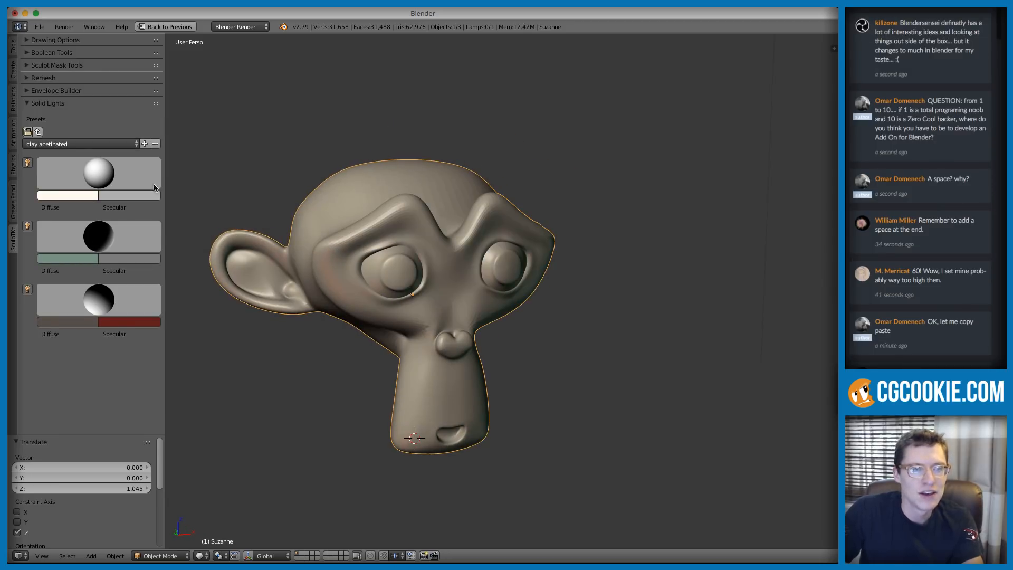
Step: Try the Red Clay and Brown Clay solid light presets on the monkey
left_click(80, 144)
left_click(38, 85)
middle_click_drag(357, 188, 438, 243)
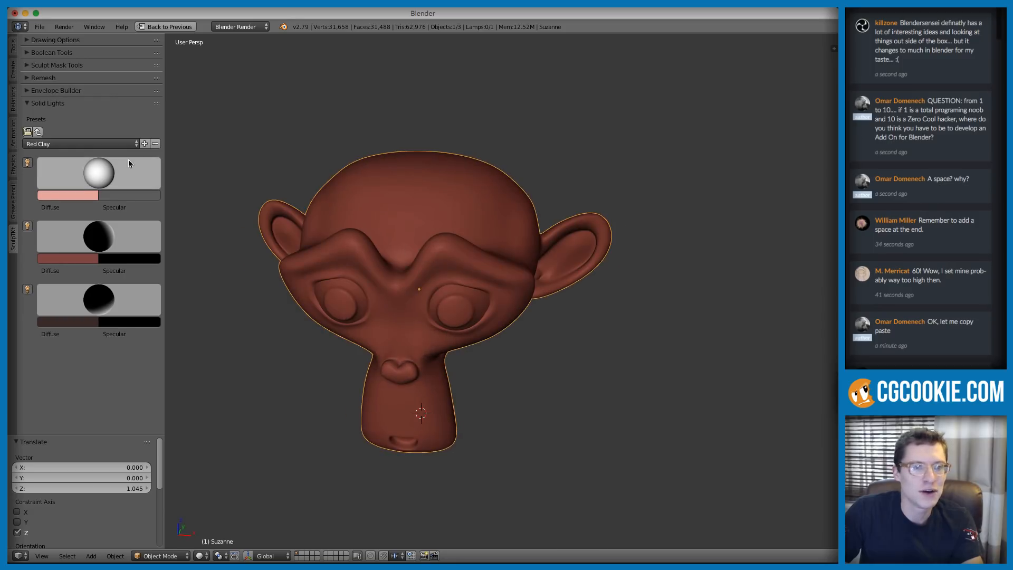
left_click(80, 144)
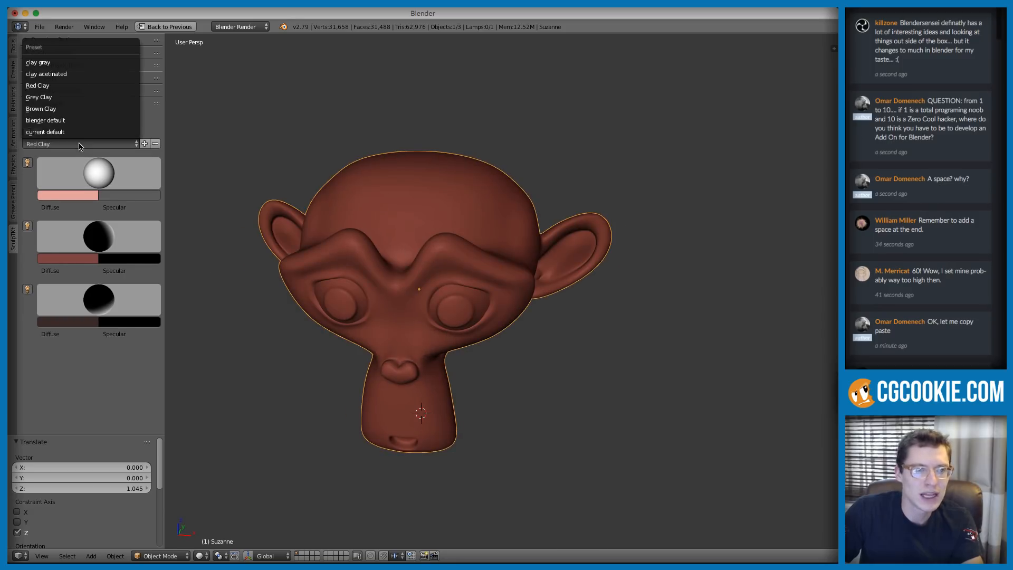
left_click(51, 109)
left_click(66, 144)
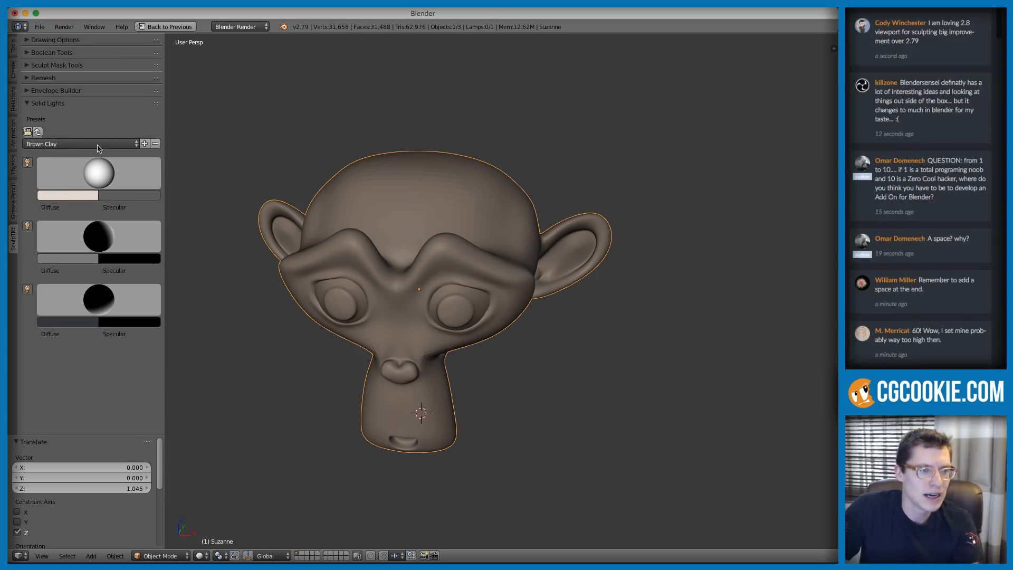
mouse_move(481, 207)
middle_mouse_down()
mouse_move(500, 189)
mouse_move(401, 213)
mouse_move(482, 210)
mouse_move(473, 216)
middle_mouse_up()
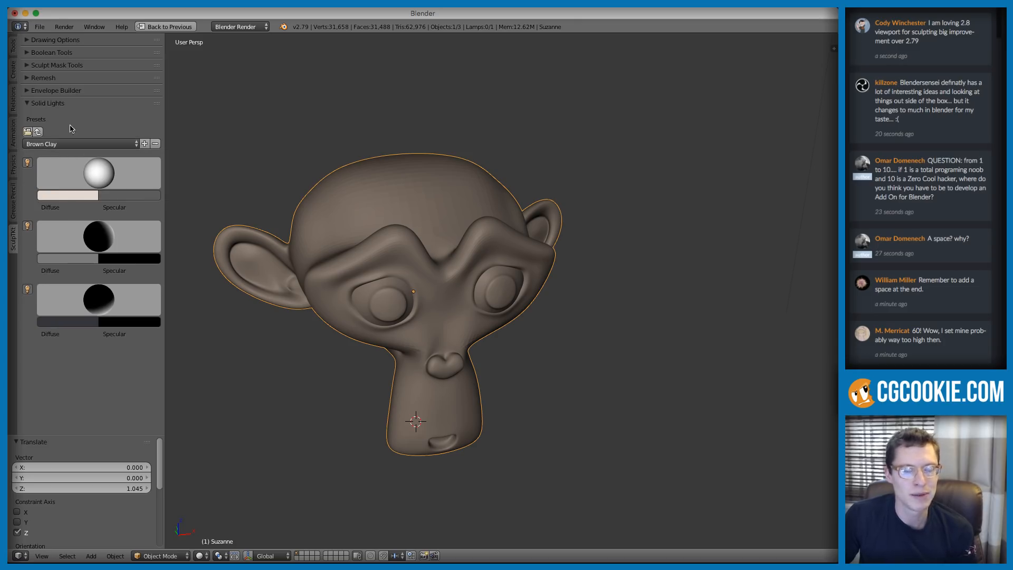
Step: Try the blender default solid light preset, then restore the current default preset and check the monkey's shading
left_click(64, 146)
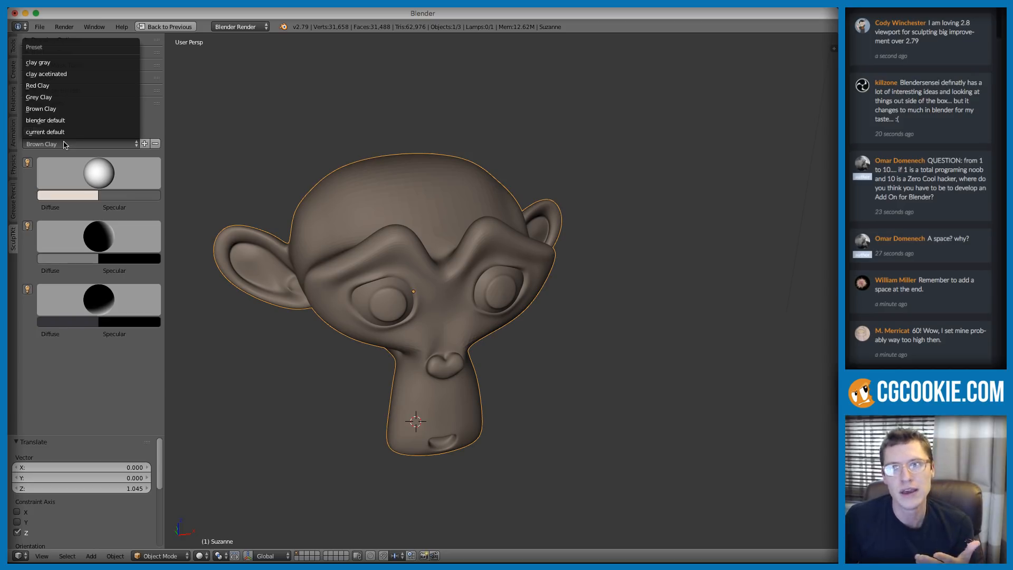
left_click(56, 120)
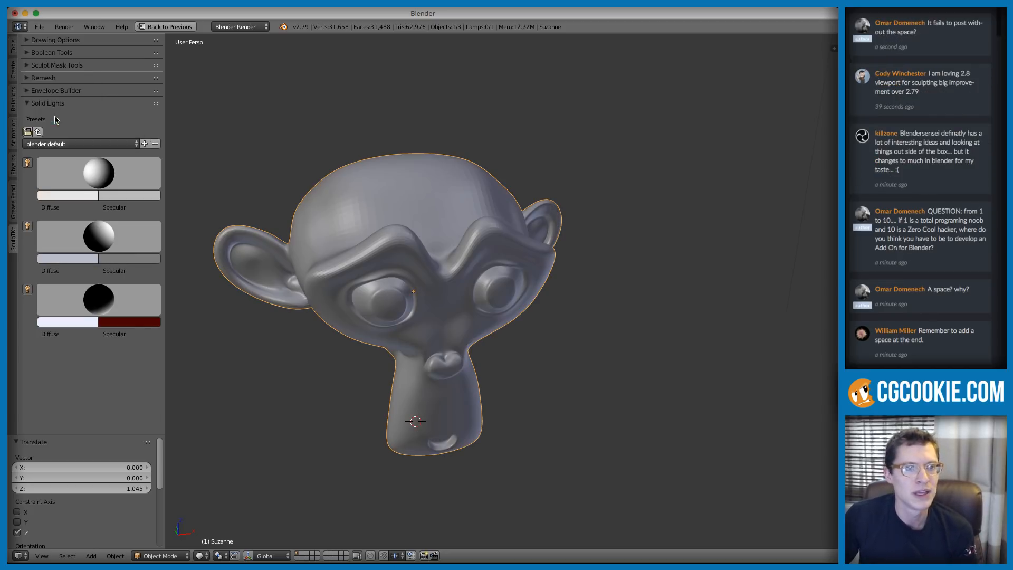
left_click(74, 144)
left_click(60, 133)
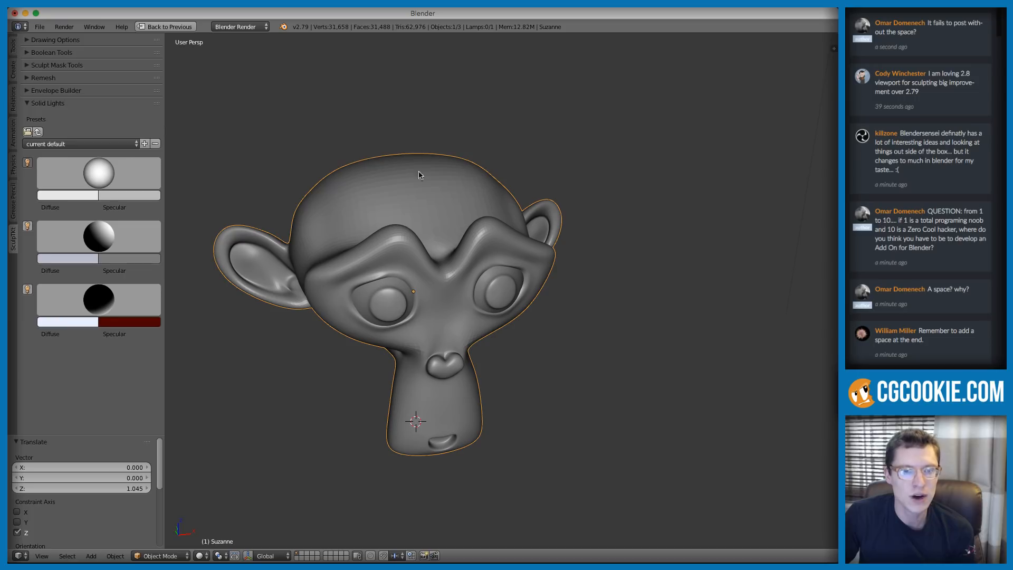
middle_click_drag(539, 216, 541, 198)
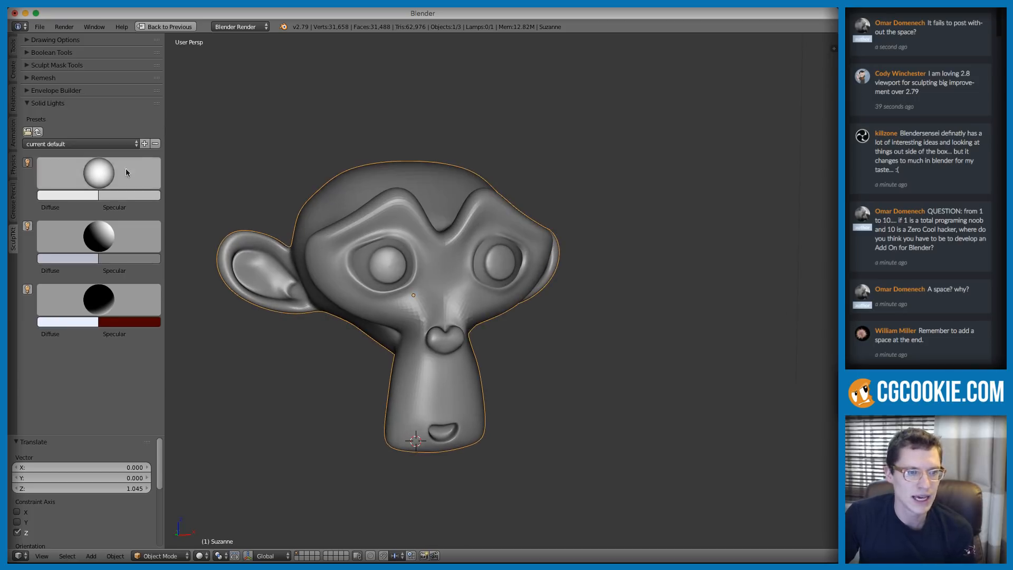
Step: Collapse the Solid Lights section and expand Boolean Tools
left_click(47, 105)
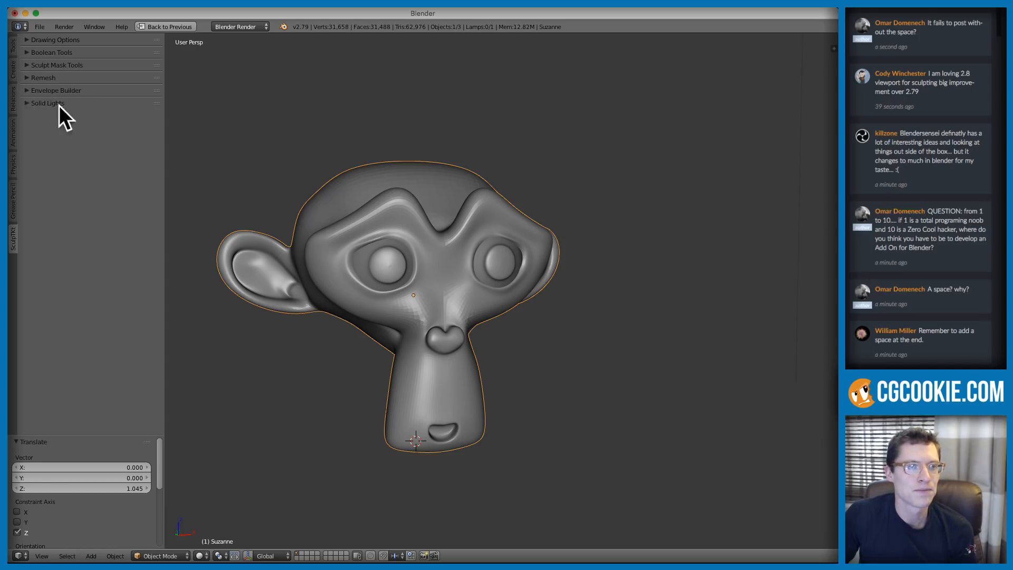
left_click(55, 52)
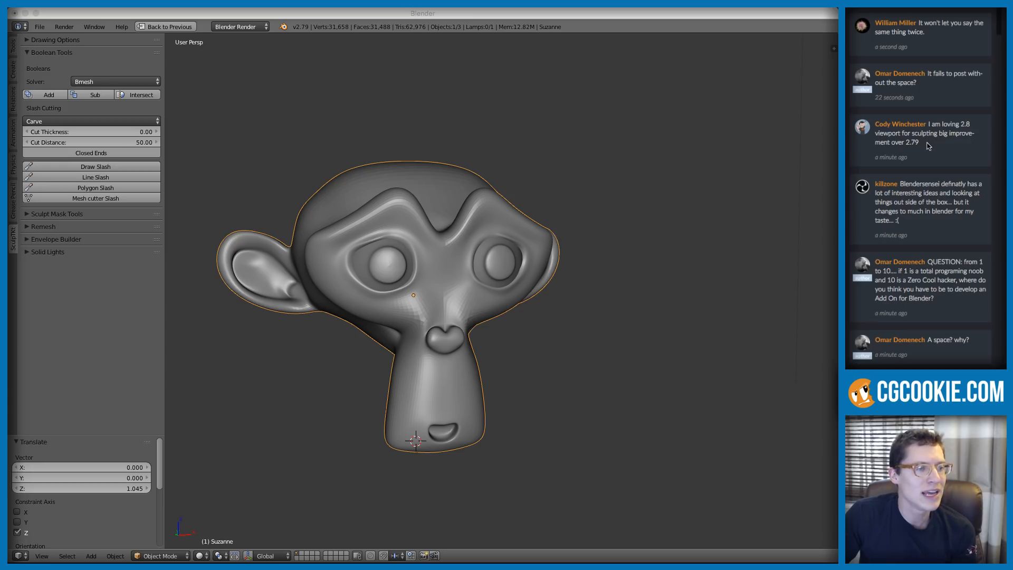
left_click_drag(928, 147, 873, 123)
left_click(972, 151)
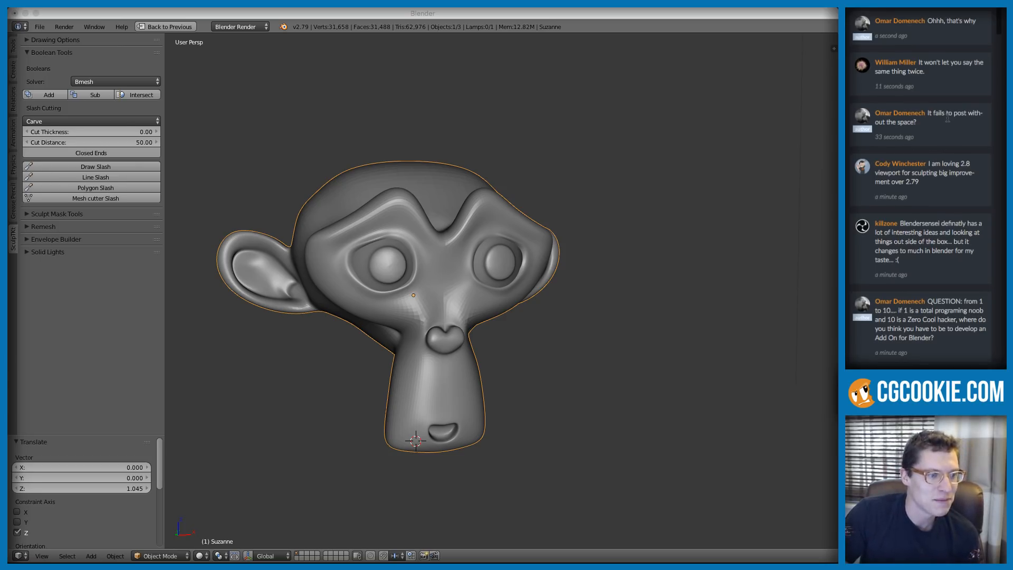
scroll(943, 144, "down", 4)
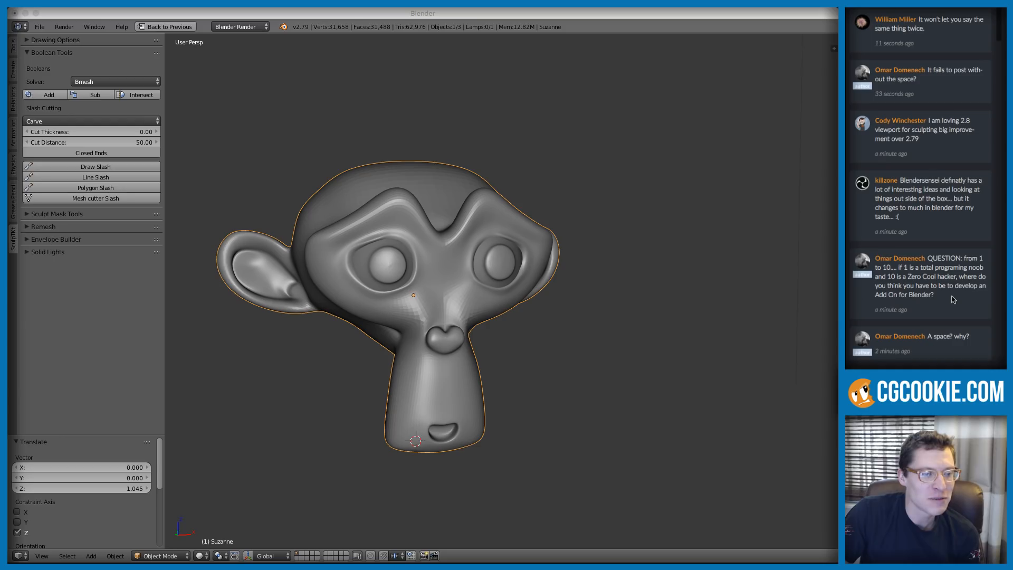
left_click_drag(946, 299, 929, 260)
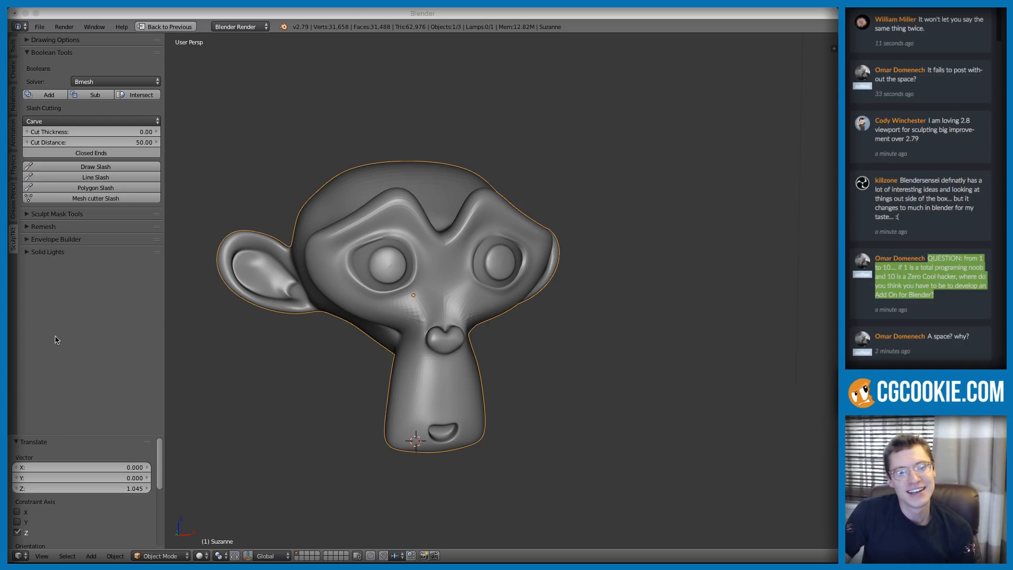
scroll(956, 302, "down", 2)
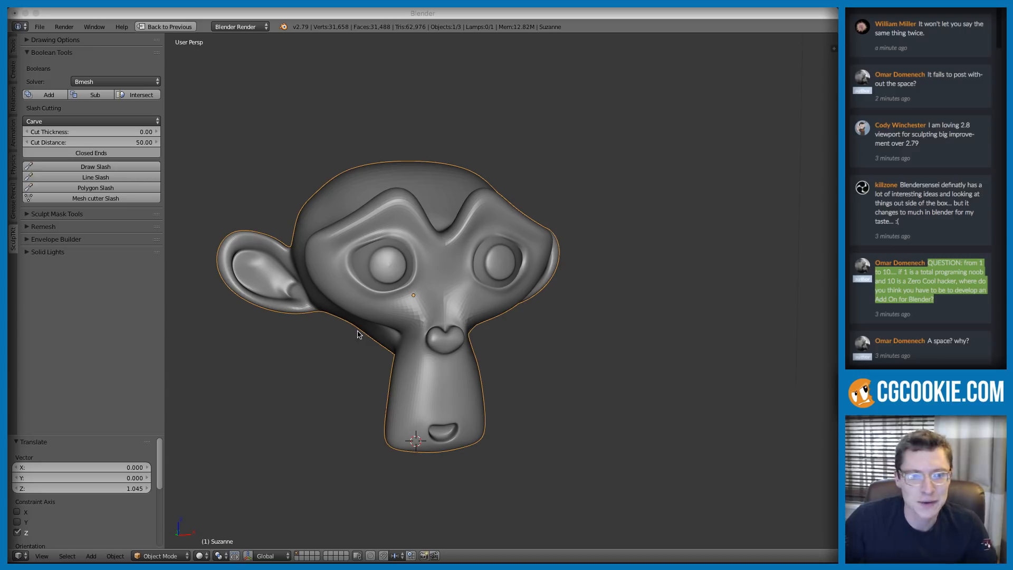
left_click_drag(999, 23, 998, 8)
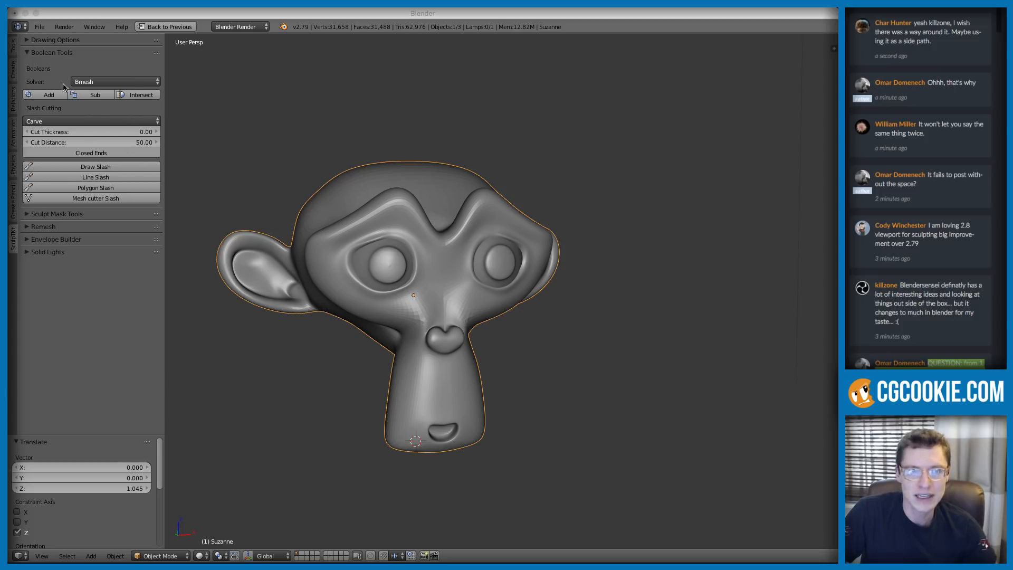
Step: Try a freehand Draw Slash cut curving across one side of the monkey's head, then undo it
left_click(82, 169)
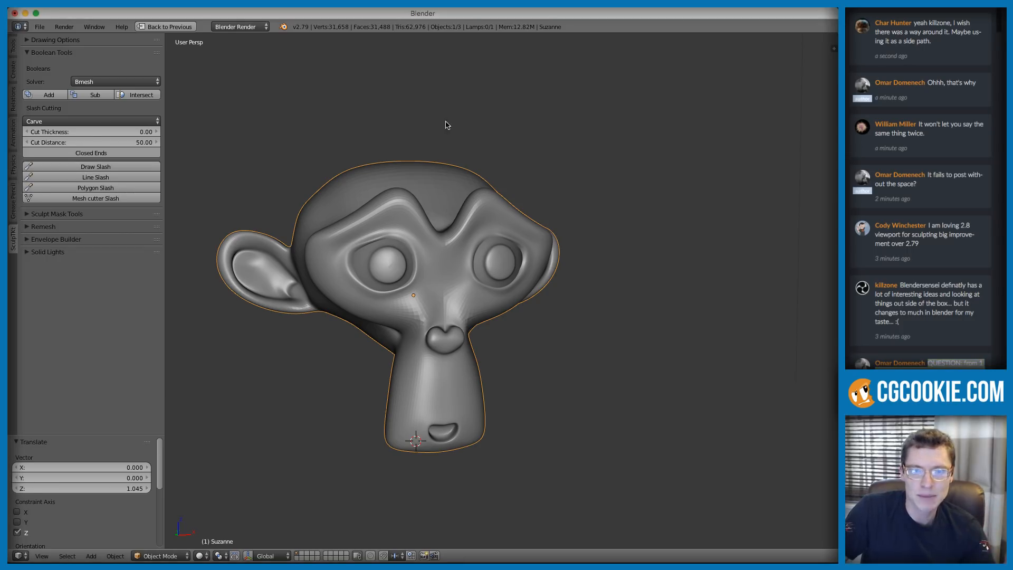
mouse_move(508, 100)
left_mouse_down()
mouse_move(445, 176)
mouse_move(644, 269)
mouse_move(635, 277)
left_mouse_up()
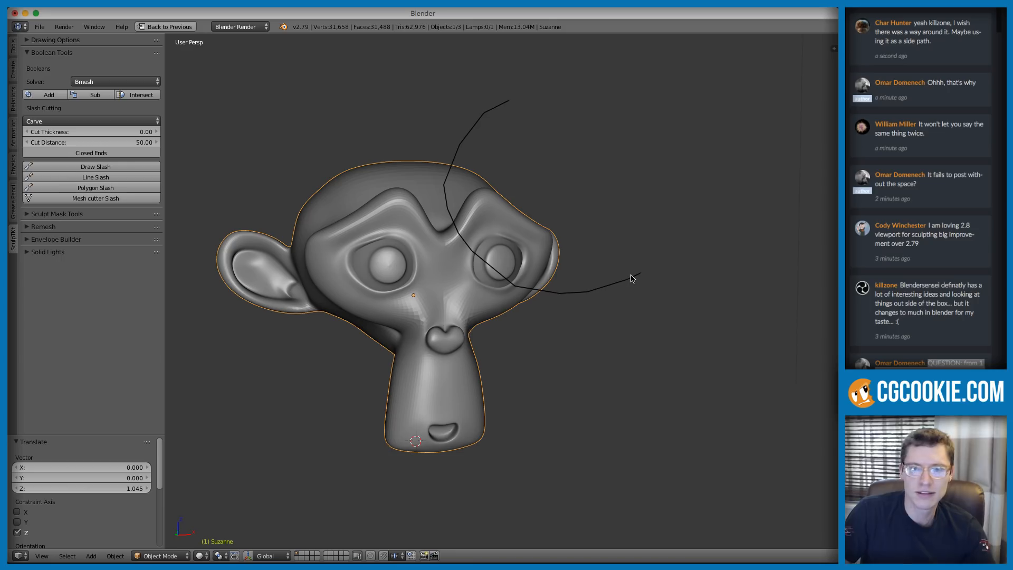
key("Return")
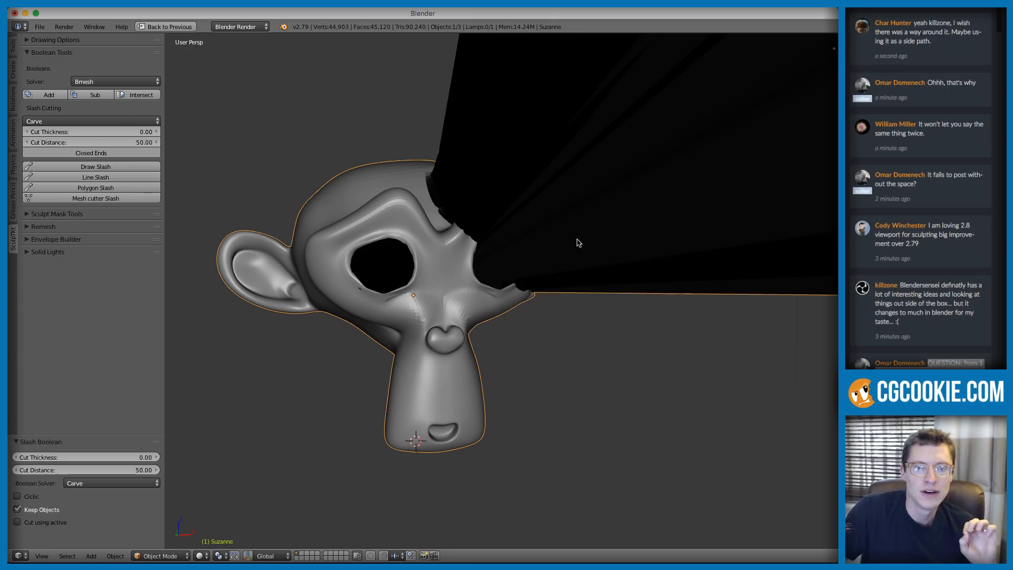
mouse_move(556, 205)
middle_mouse_down()
mouse_move(571, 227)
mouse_move(588, 210)
mouse_move(577, 213)
middle_mouse_up()
scroll(571, 227, "down", 4)
key("ctrl+z")
Step: Examine the monkey's mesh from the front, toggling between wireframe and solid display
scroll(550, 222, "up", 3)
key("a")
scroll(530, 244, "up", 1)
scroll(495, 248, "up", 2)
key("z")
key("z")
mouse_move(493, 249)
middle_mouse_down()
mouse_move(519, 237)
mouse_move(513, 247)
middle_mouse_up()
right_click(512, 247)
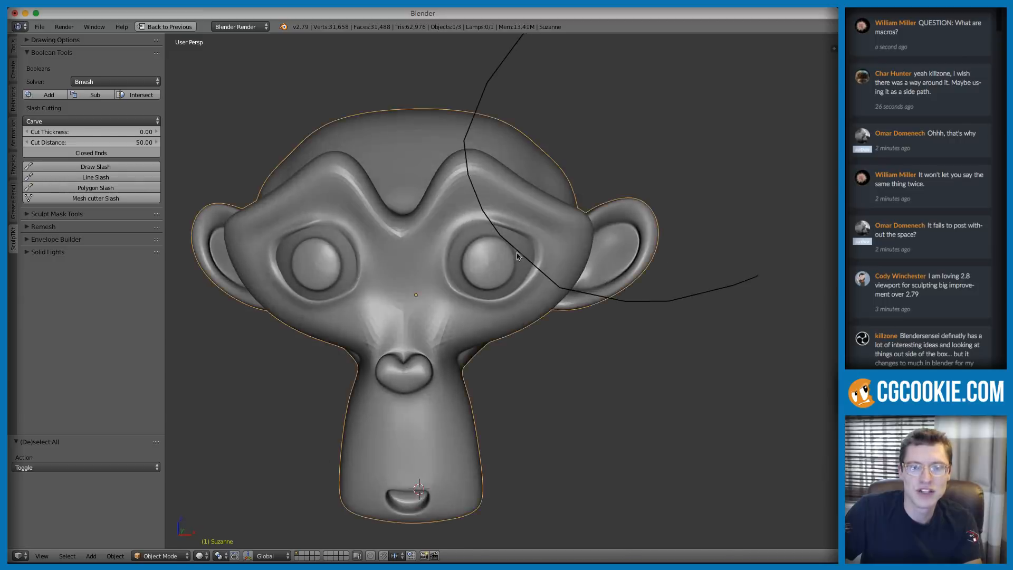
Step: Deselect everything and erase the leftover slash stroke beside the monkey's head
scroll(558, 174, "down", 5)
key("a")
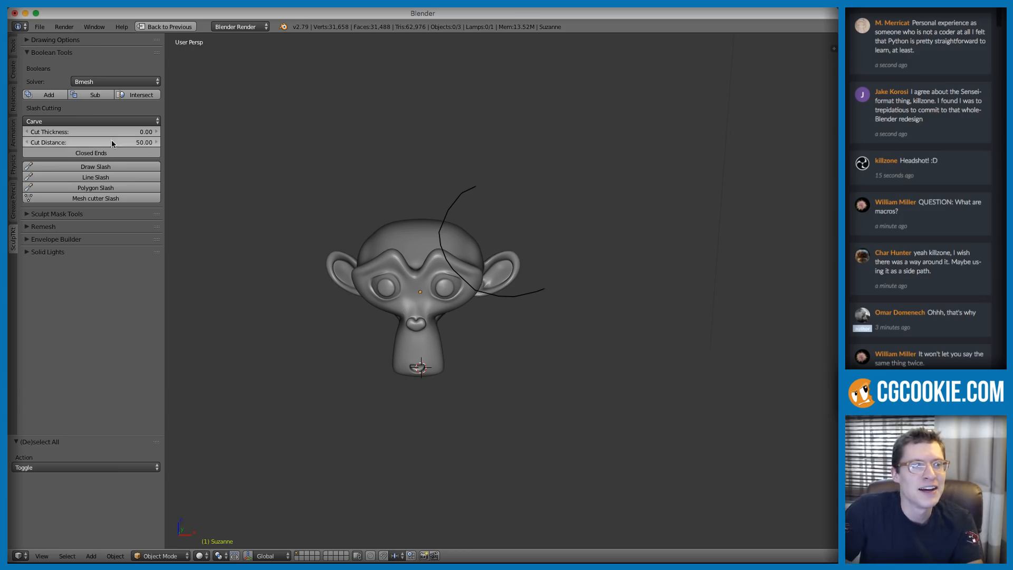
mouse_move(478, 214)
right_mouse_down()
mouse_move(443, 206)
mouse_move(454, 271)
mouse_move(532, 301)
mouse_move(538, 289)
mouse_move(498, 294)
right_mouse_up()
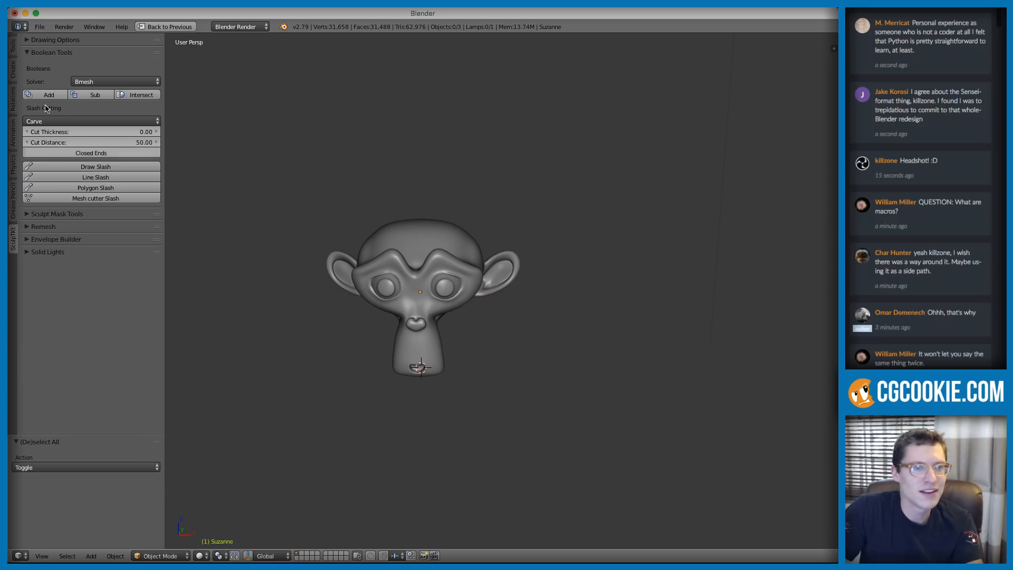
left_click(931, 59)
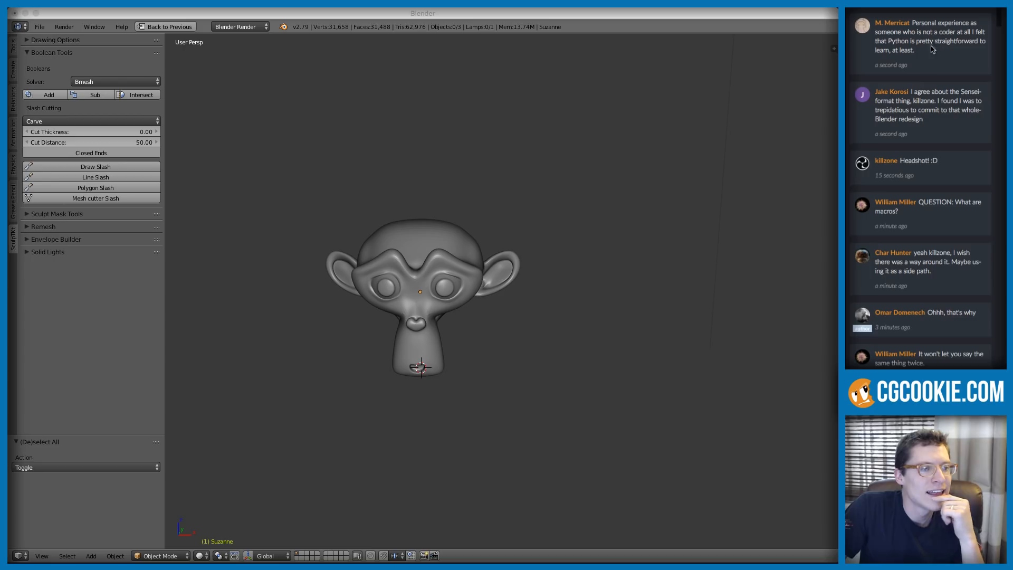
scroll(928, 68, "down", 1)
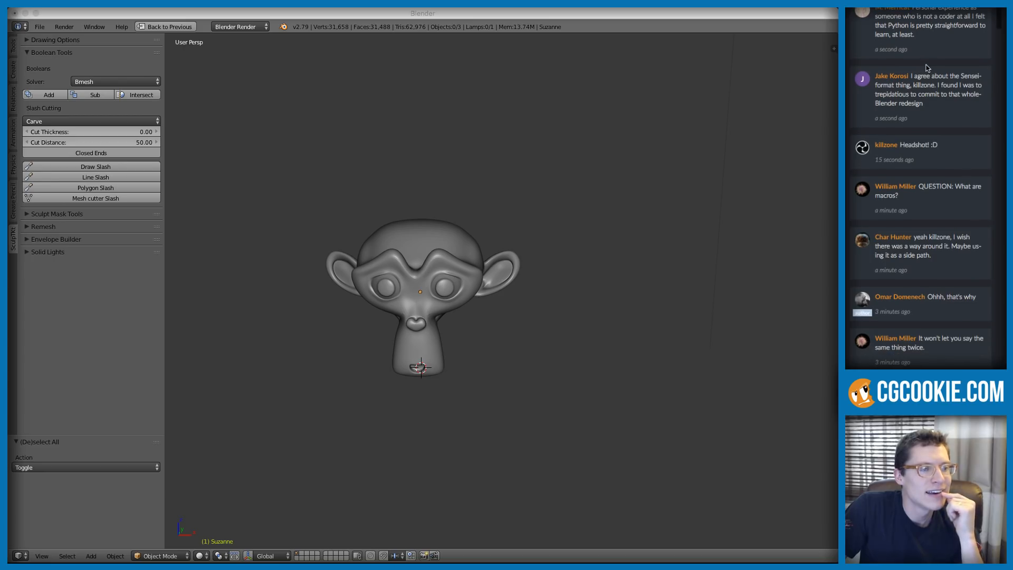
left_click_drag(923, 200, 921, 184)
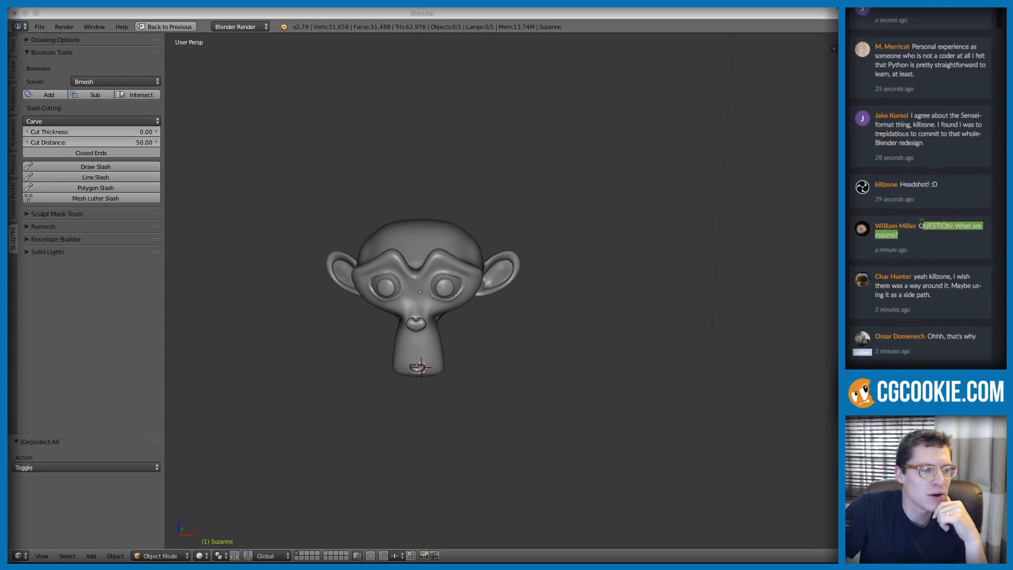
left_click(972, 236)
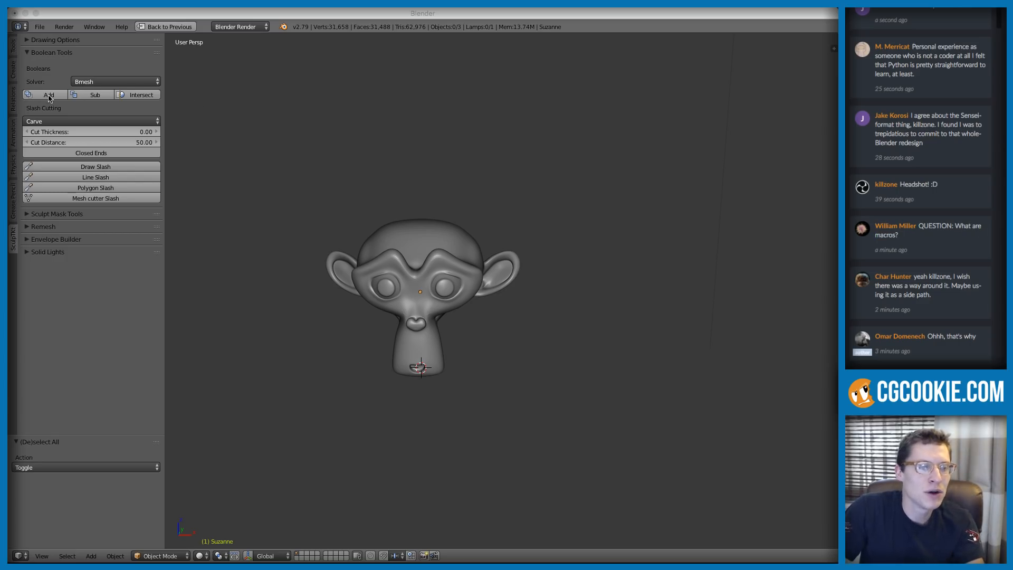
Step: Delete the monkey and add a cube mesh in its place
left_click(198, 100)
scroll(438, 156, "up", 1)
key("shift+a")
mouse_move(475, 153)
key("Escape")
right_click(443, 216)
key("Delete")
key("shift+a")
mouse_move(451, 222)
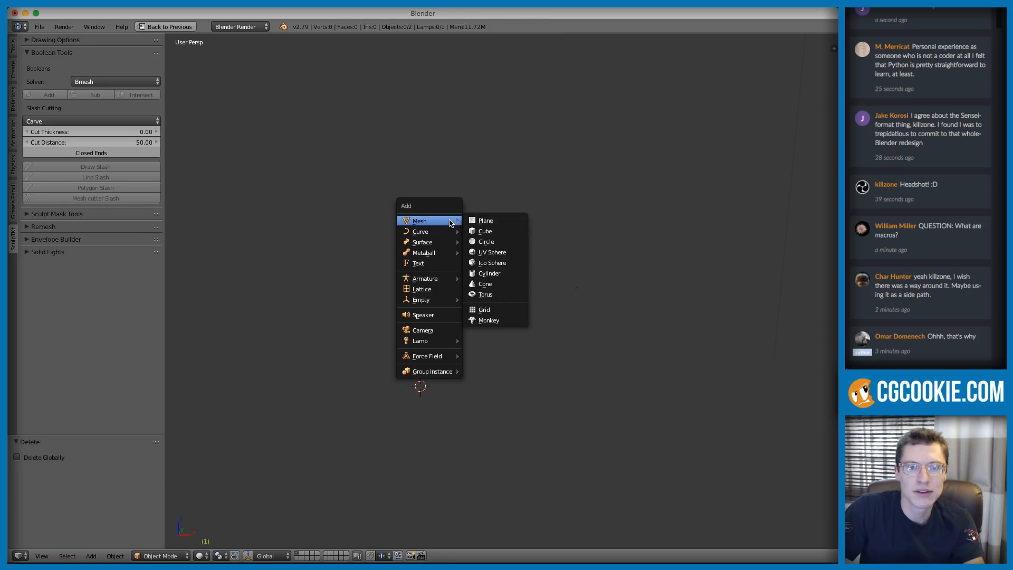
left_click(485, 232)
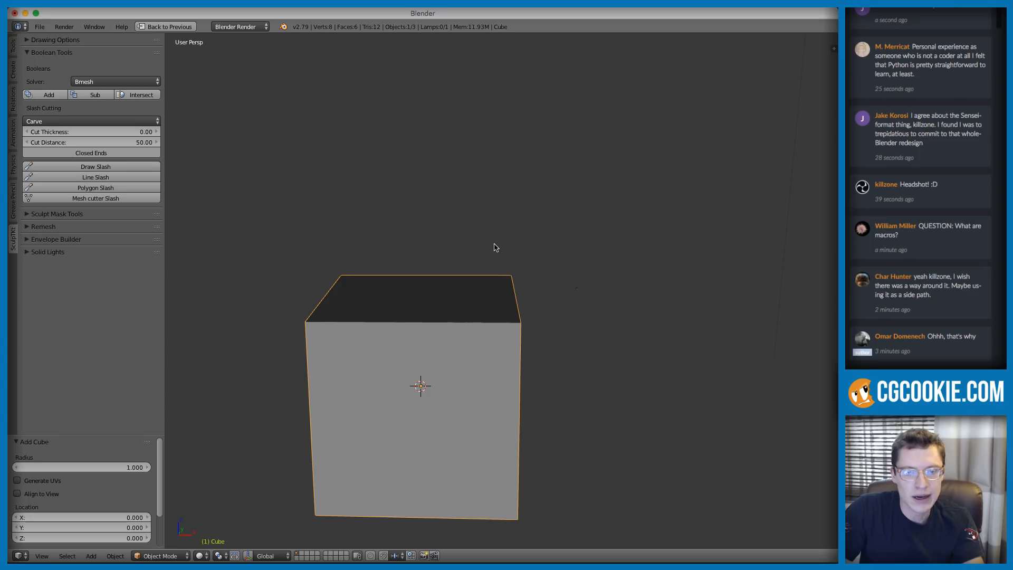
Step: Add a UV sphere and move it by about X 1.24, Y 0.39, Z 1.24 to overlap the cube's upper corner
key("shift+a")
mouse_move(496, 247)
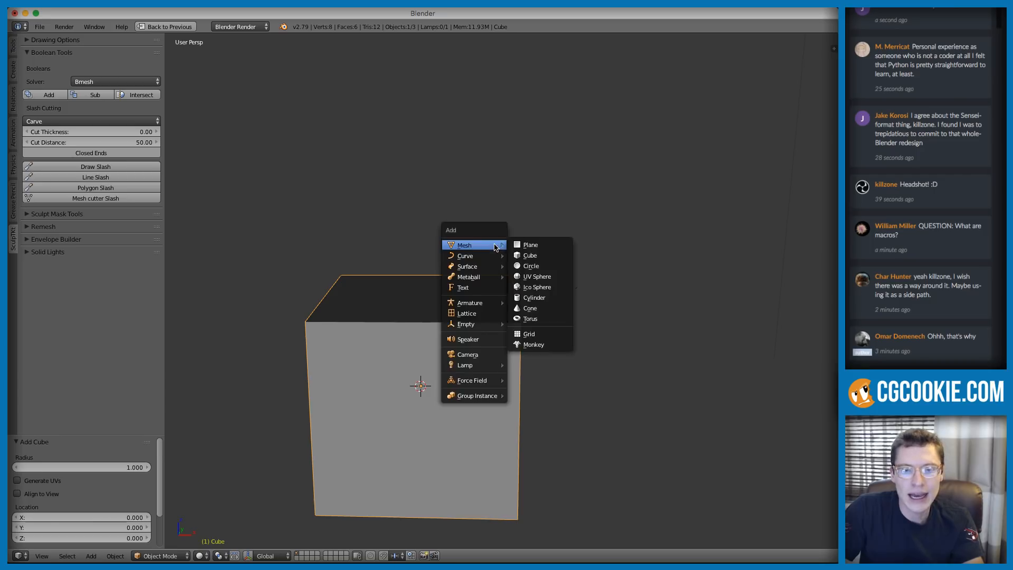
left_click(529, 277)
key("g")
left_click(599, 224)
middle_click_drag(599, 224, 502, 218)
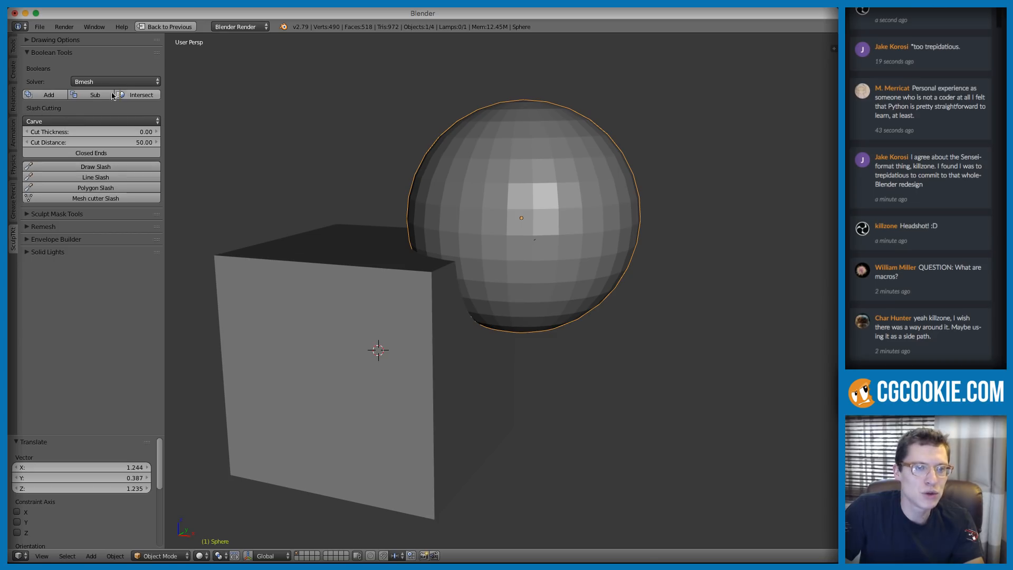
Step: Try subtracting the sphere from the cube with the add-on's Boolean Sub, then undo it
right_click(357, 259, "shift")
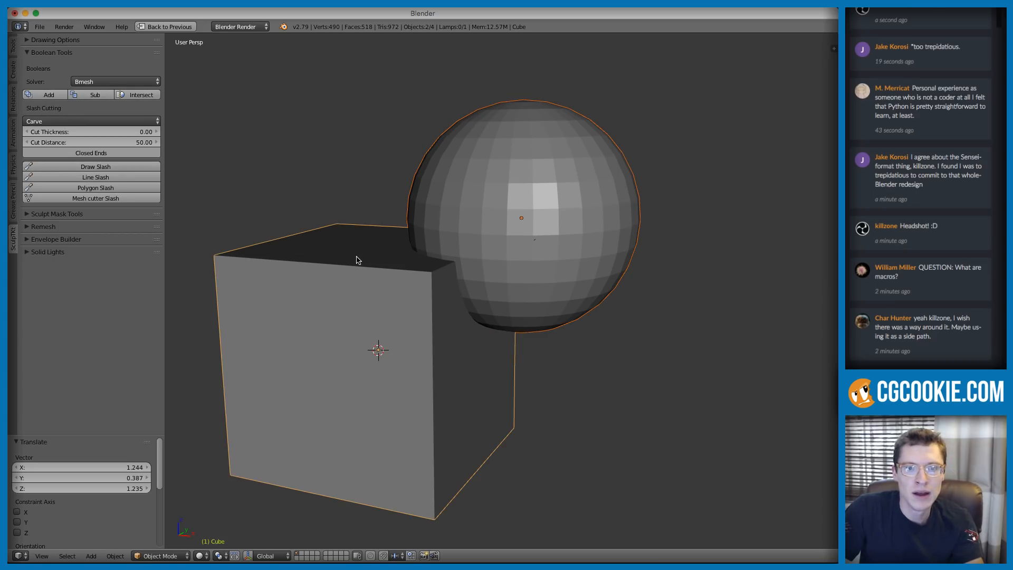
left_click(91, 95)
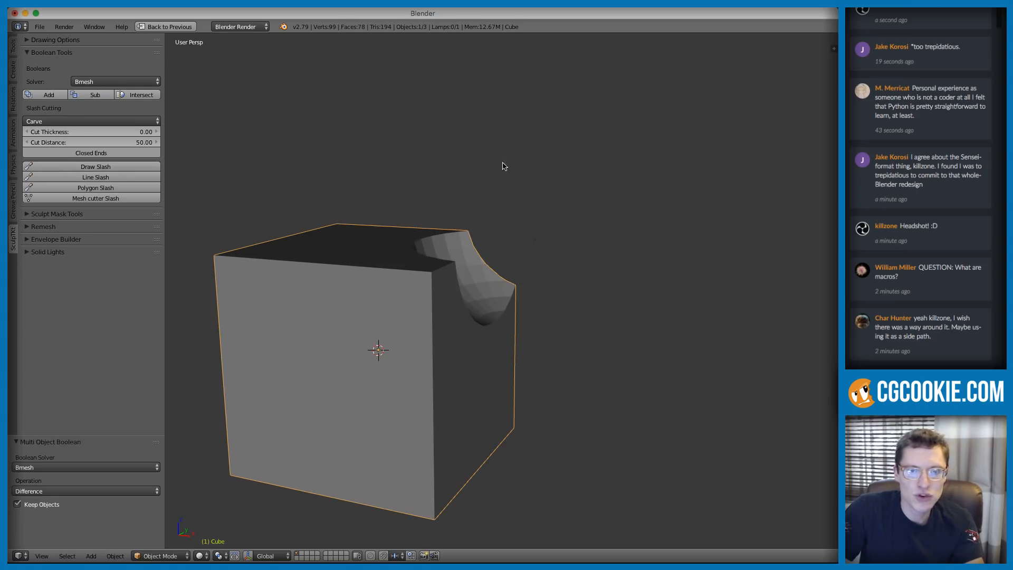
middle_click_drag(595, 191, 561, 212)
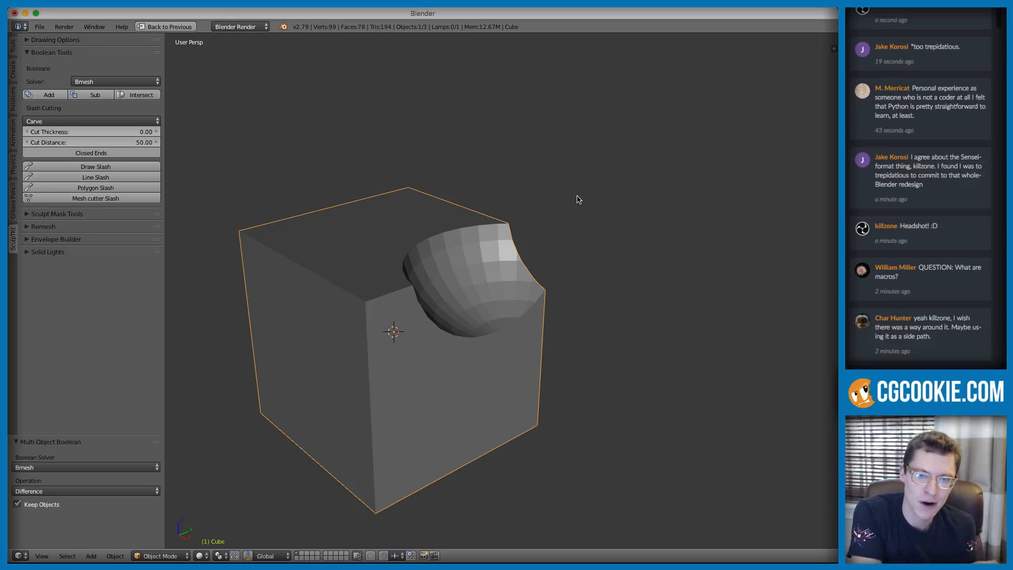
key("ctrl+z")
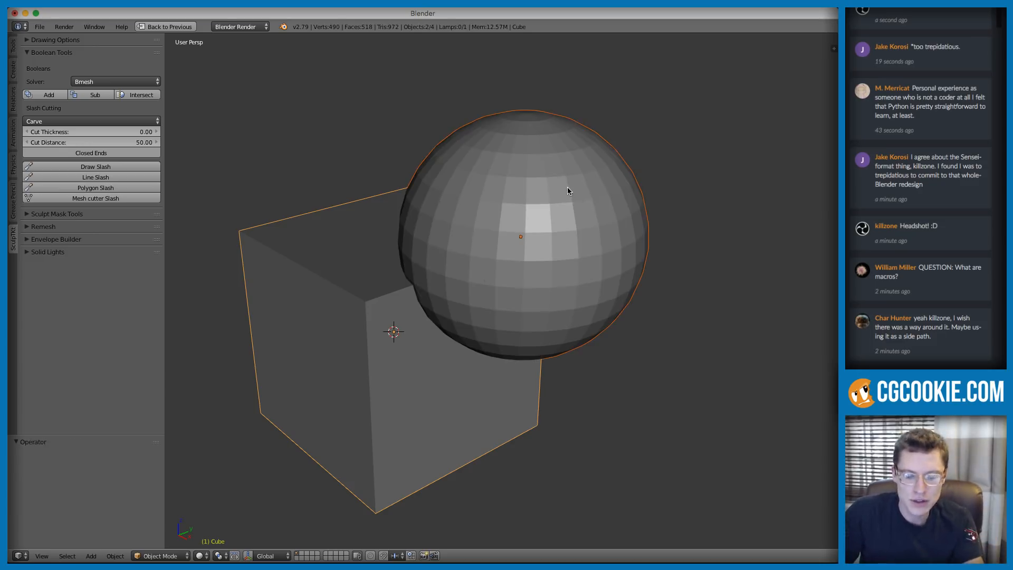
Step: Restore the full multi-editor layout from the maximized 3D view and widen the properties area
key("a")
scroll(581, 200, "down", 1)
key("shift+space")
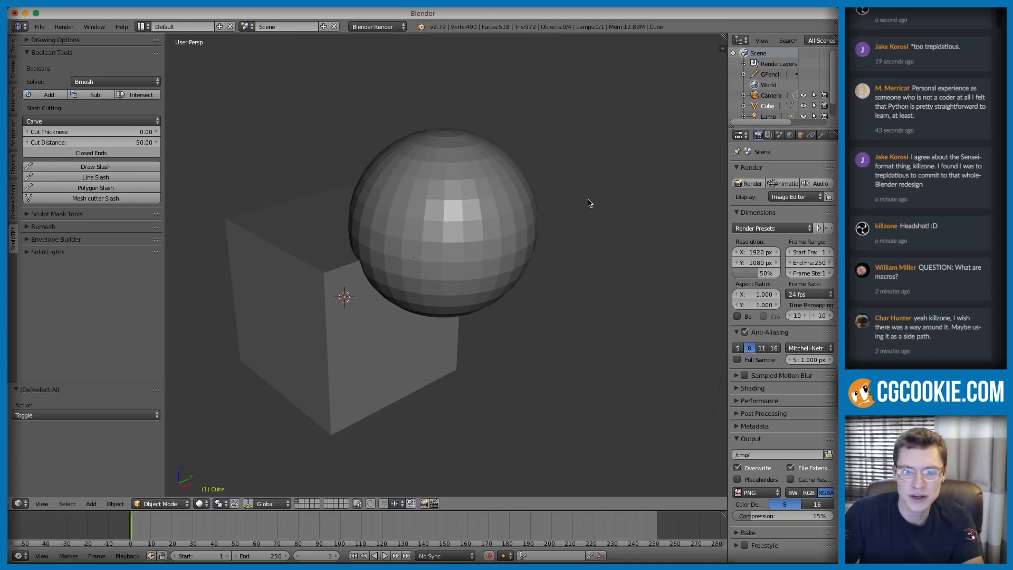
right_click(441, 172)
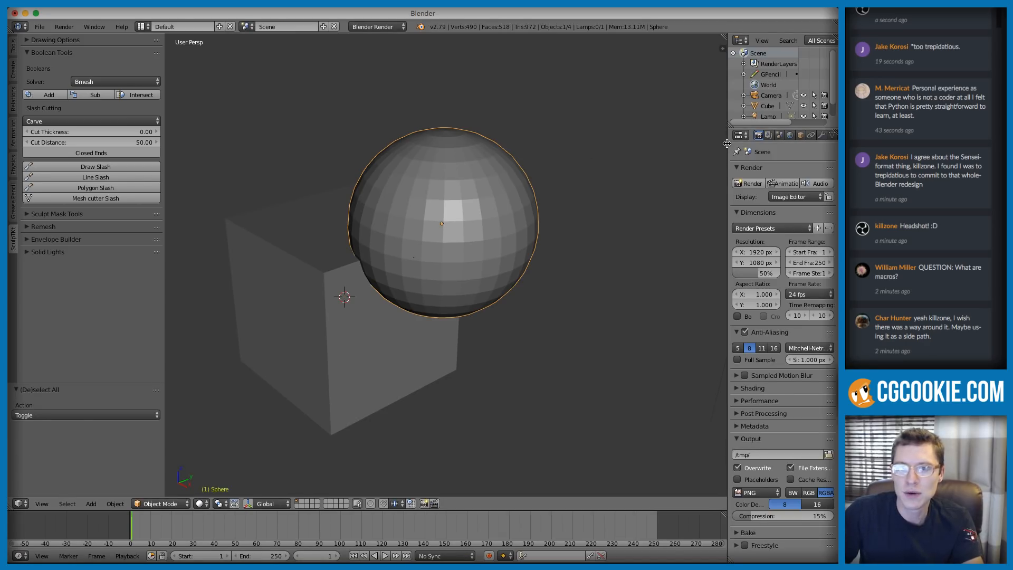
left_click_drag(726, 143, 668, 143)
Step: Add a Boolean modifier to the cube with the sphere as its object
right_click(273, 228)
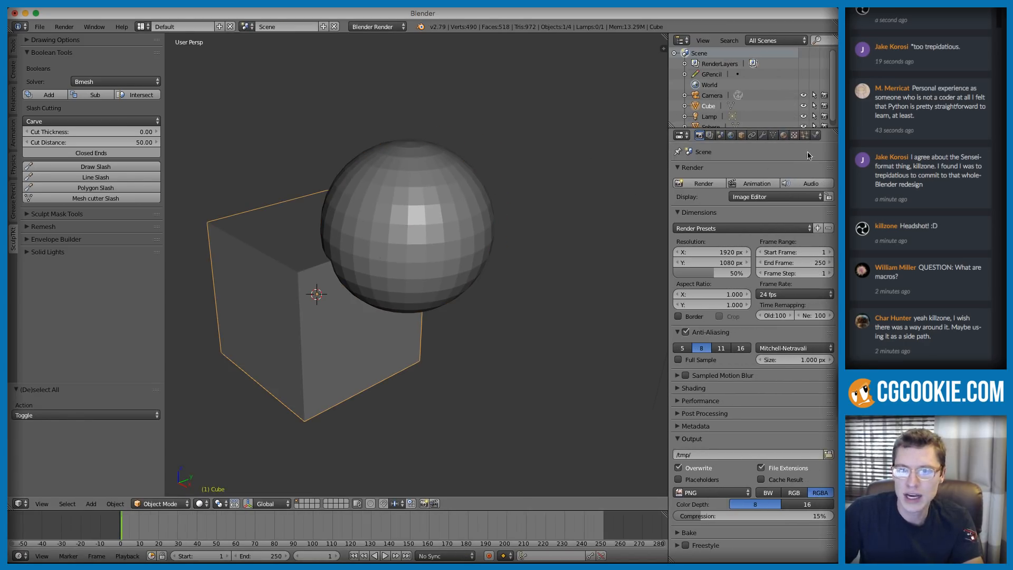
left_click(762, 135)
left_click(749, 170)
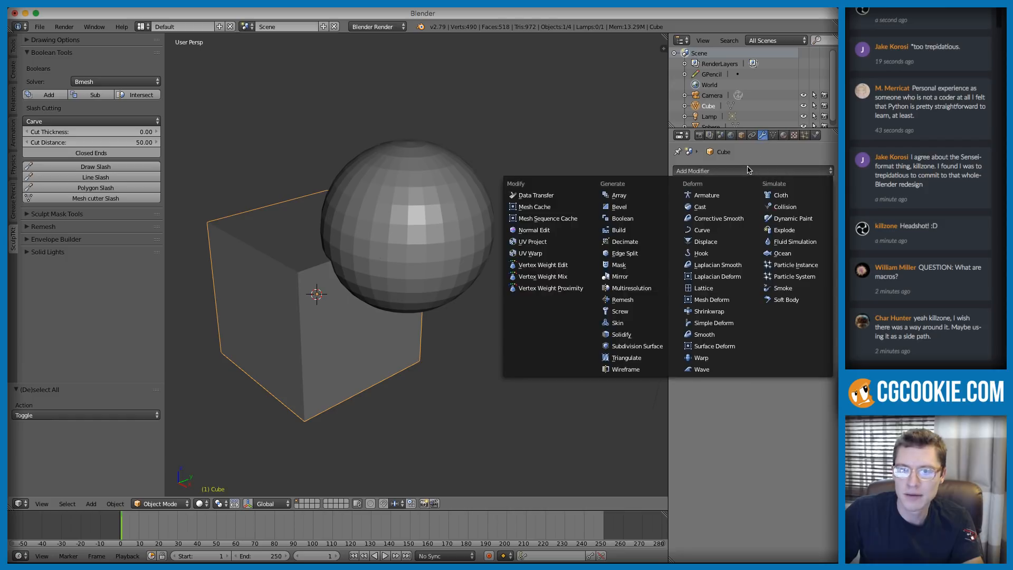
left_click(638, 218)
left_click(825, 227)
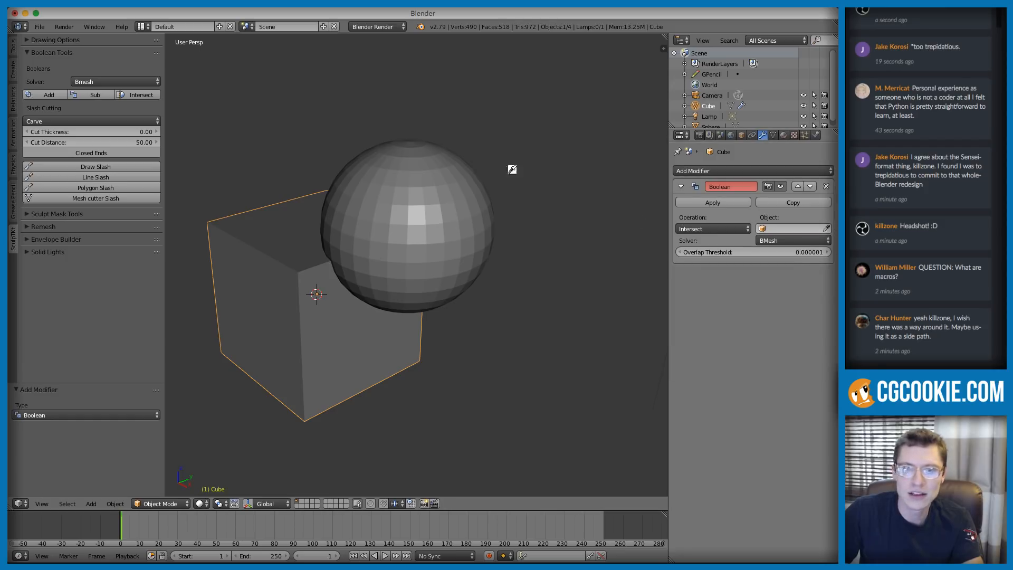
left_click(423, 144)
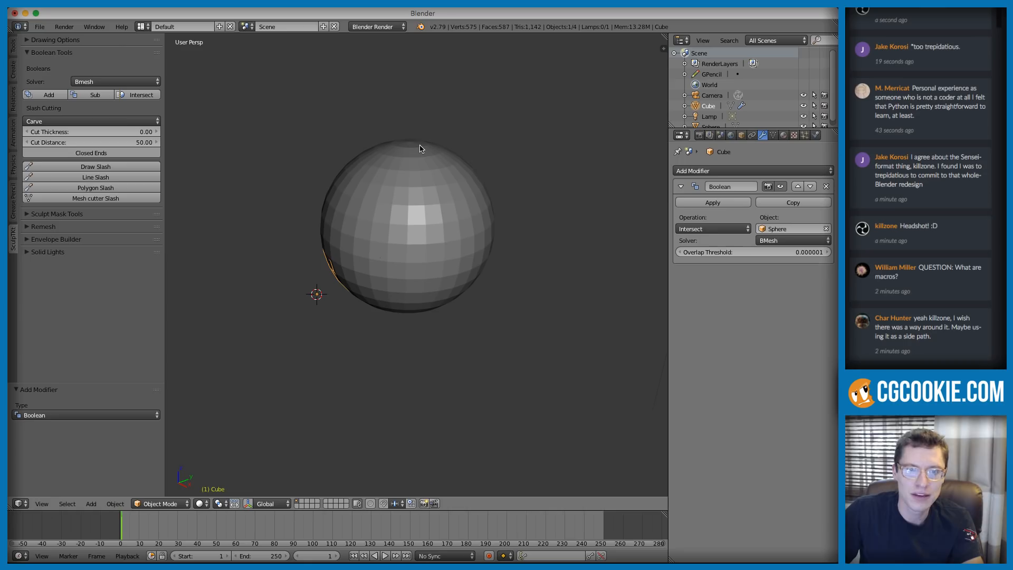
middle_click_drag(420, 149, 434, 139)
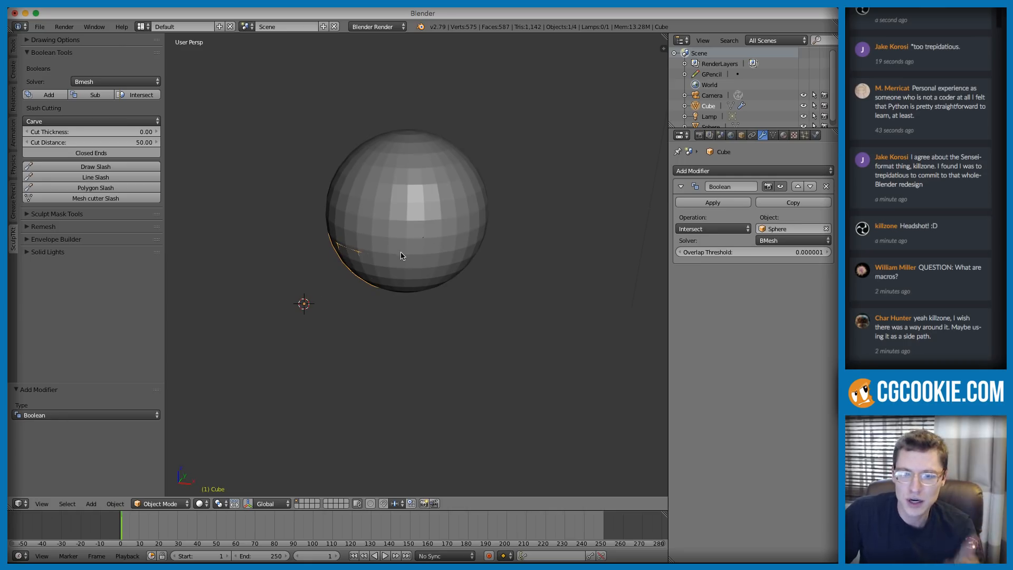
Step: Set the cube's Boolean modifier operation to Difference and hide the sphere to inspect the cutout
left_click(711, 228)
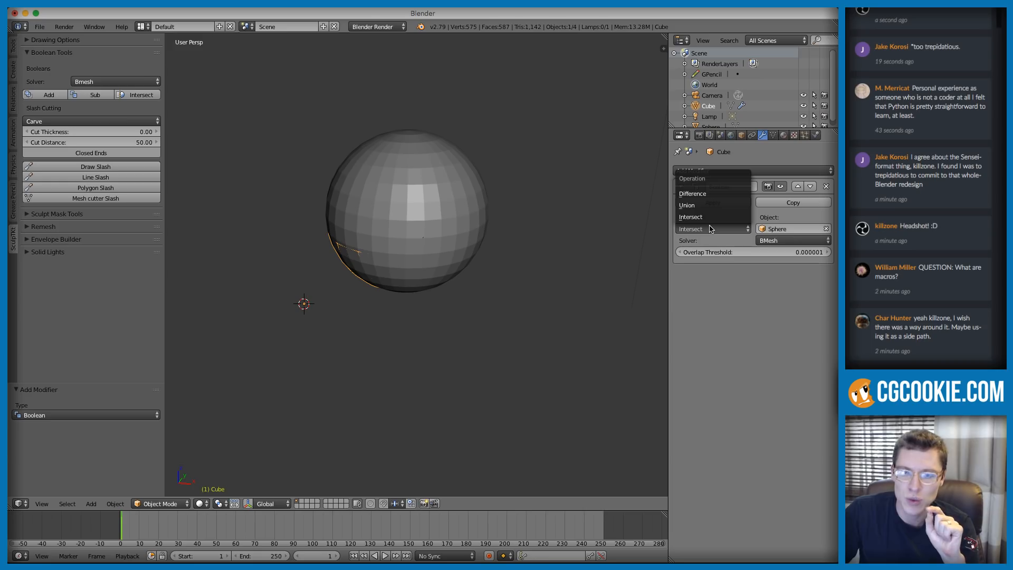
left_click(699, 193)
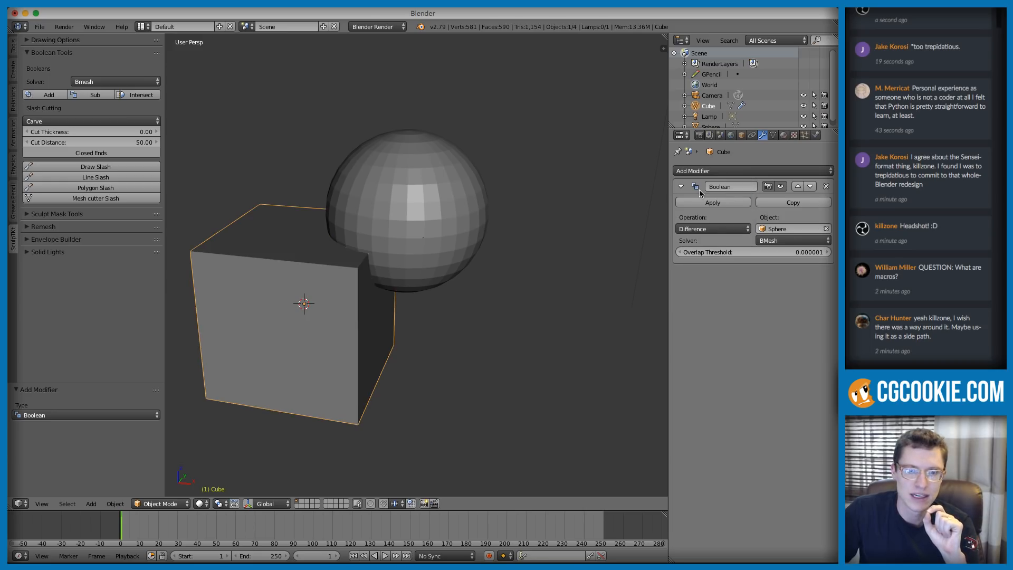
right_click(407, 154)
key("h")
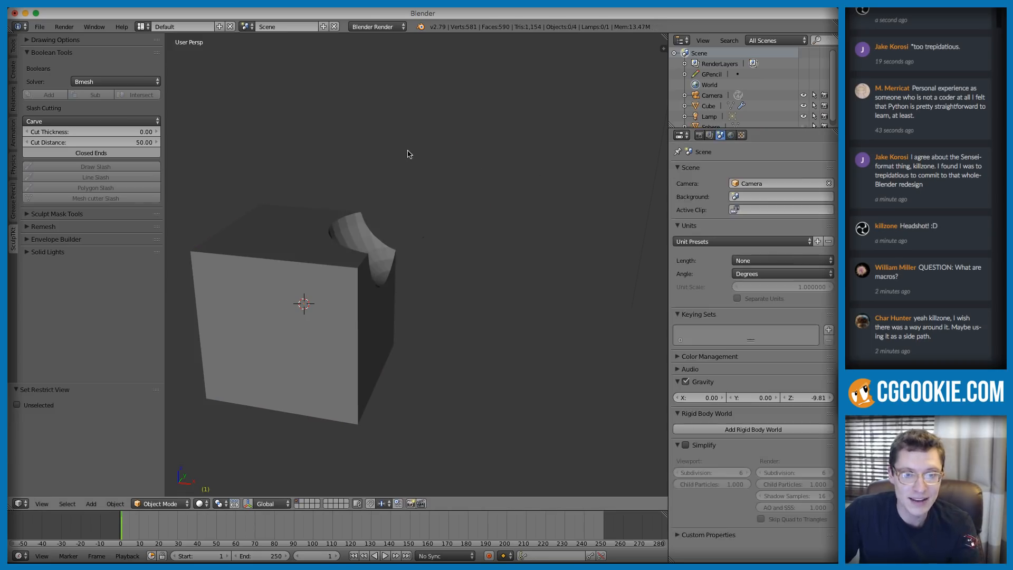
right_click(319, 237)
scroll(398, 222, "left", 5)
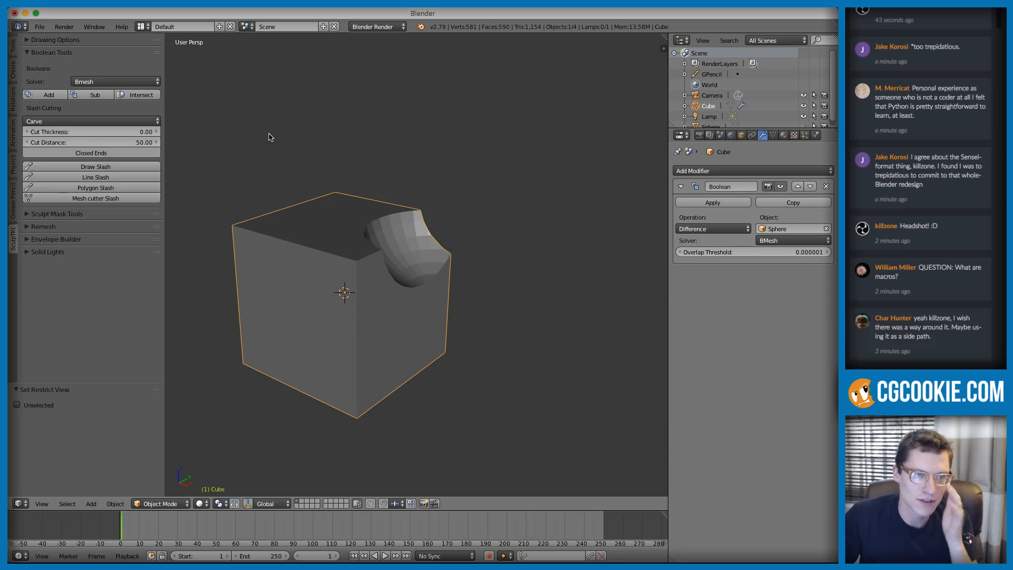
Step: Add a cylinder, move it to overlap the top of the cube, and scale it down
key("shift+a")
mouse_move(449, 203)
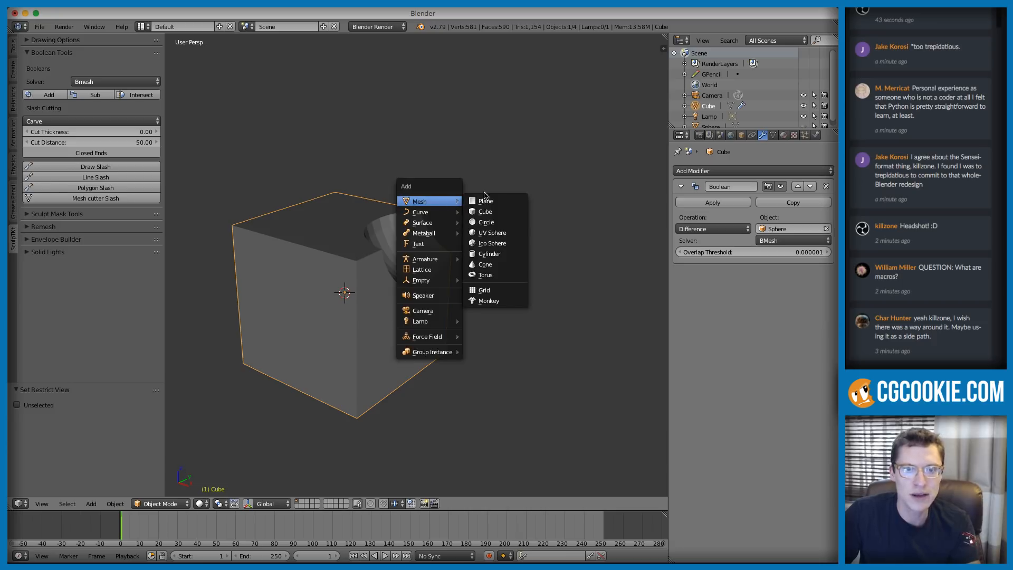
left_click(486, 255)
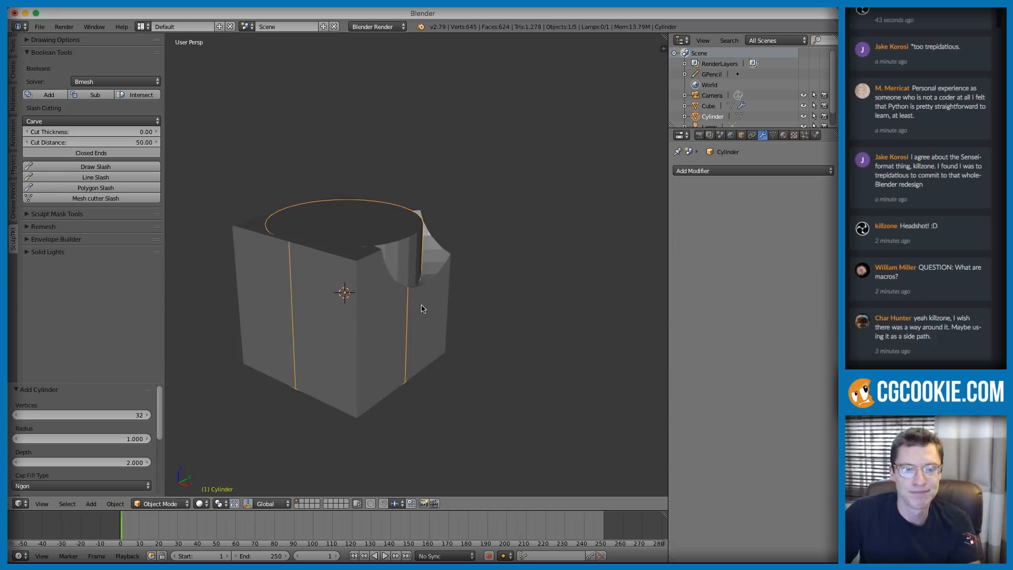
key("g")
left_click(402, 211)
middle_click_drag(402, 211, 378, 207)
key("s")
left_click(384, 208)
Step: Merge the cube and the cylinder into one mesh with the add-on's Boolean Add, then deselect everything
scroll(317, 185, "down", 1)
middle_click_drag(287, 171, 258, 165)
left_click(55, 96)
right_click(344, 259)
right_click(313, 224, "shift")
left_click(48, 95)
middle_click_drag(368, 195, 343, 203)
key("a")
Step: Add a UV sphere and move it to overlap the side of the block and the base of the cylinder
key("shift+a")
mouse_move(475, 184)
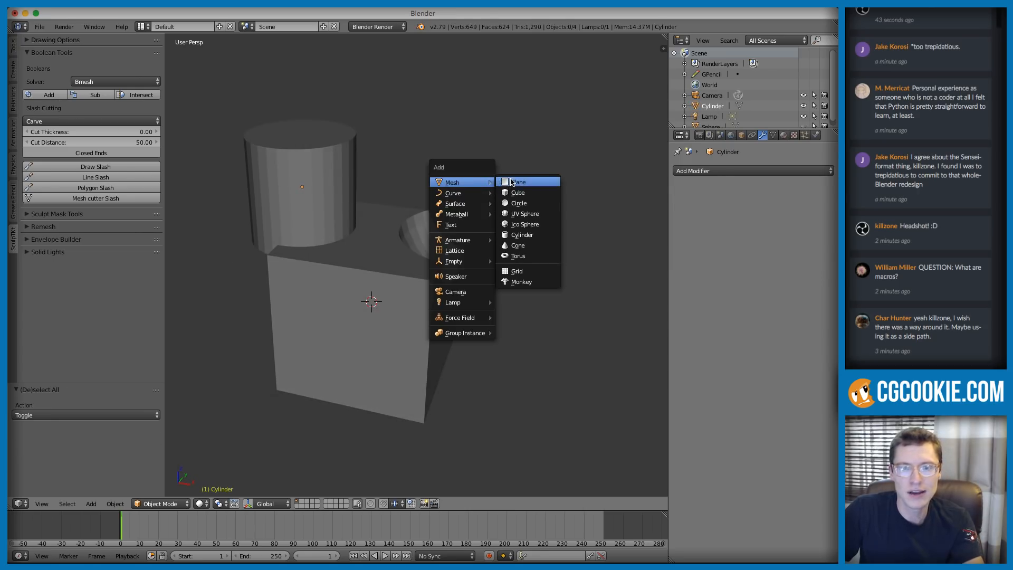
left_click(519, 213)
middle_click_drag(463, 230, 435, 229)
key("g")
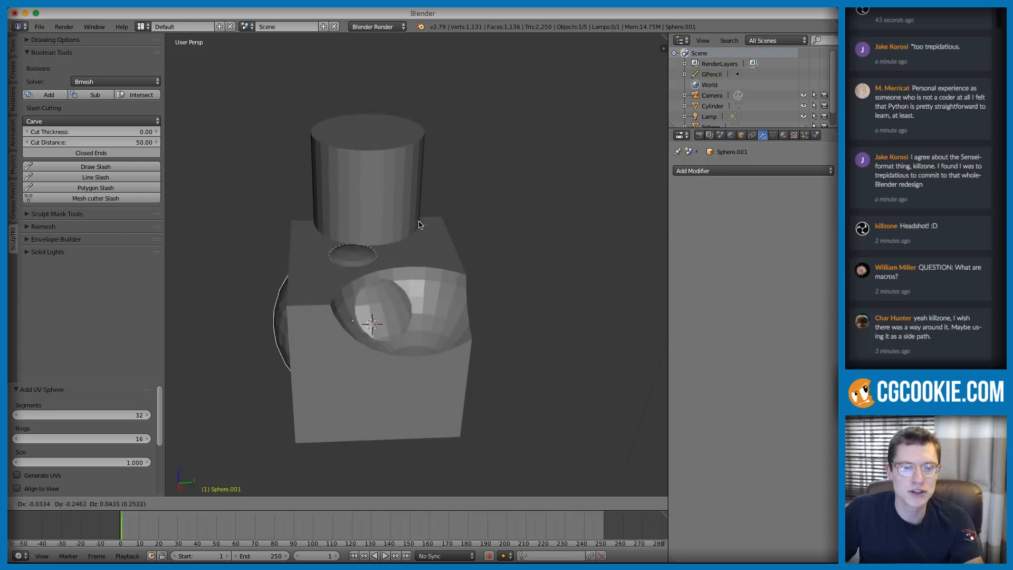
left_click(369, 185)
middle_click_drag(369, 185, 392, 180)
Step: Try the add-on's Boolean Intersect on the sphere and the combined mesh, undo it and deselect everything
left_click(320, 263, "shift")
left_click(387, 174, "shift")
left_click(138, 95)
middle_click_drag(485, 200, 369, 223)
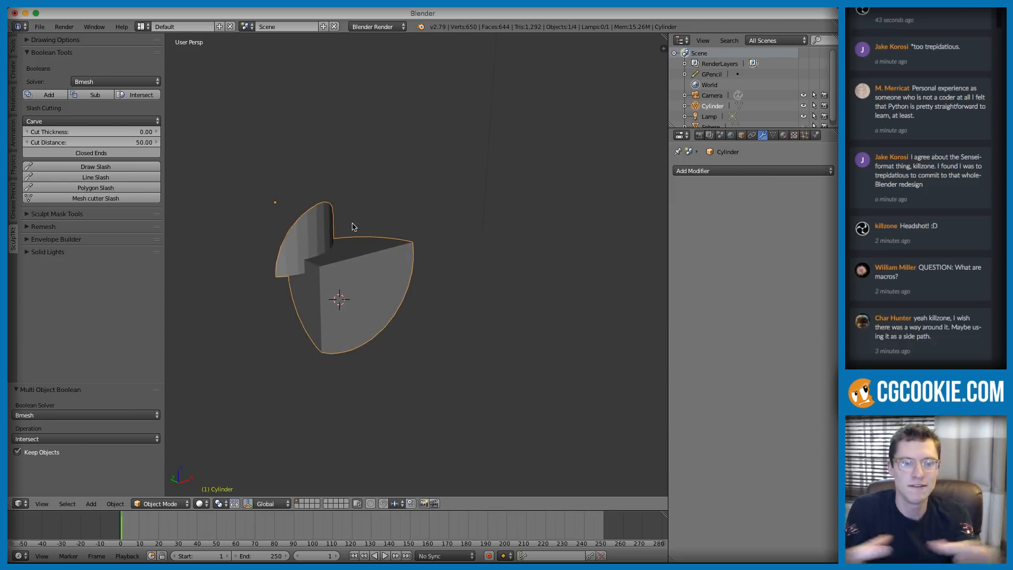
key("ctrl+z")
middle_click_drag(349, 227, 311, 200)
key("a")
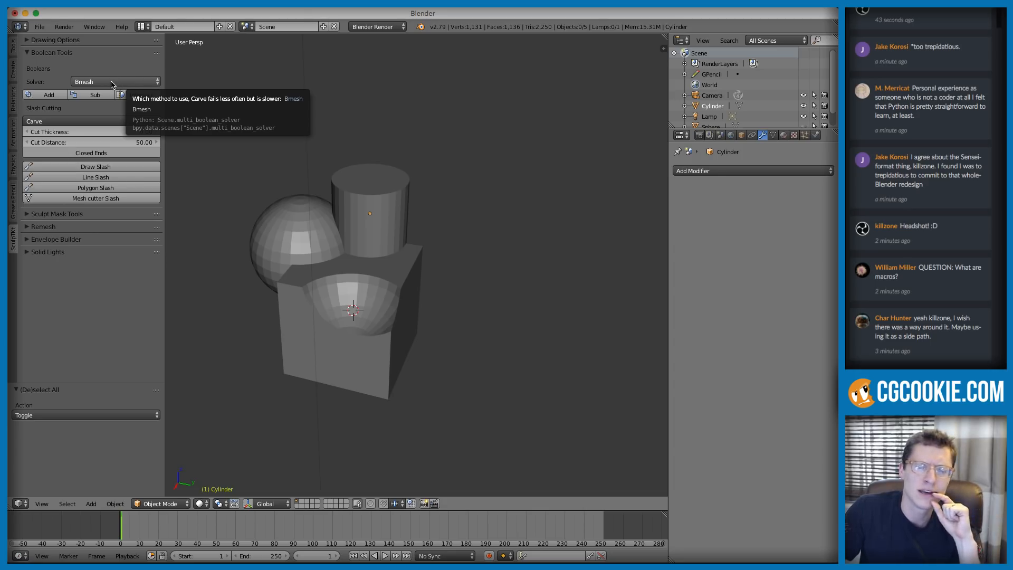
Step: Subtract the sphere from the combined mesh with the add-on's Boolean Sub using the Carve solver
left_click(86, 82)
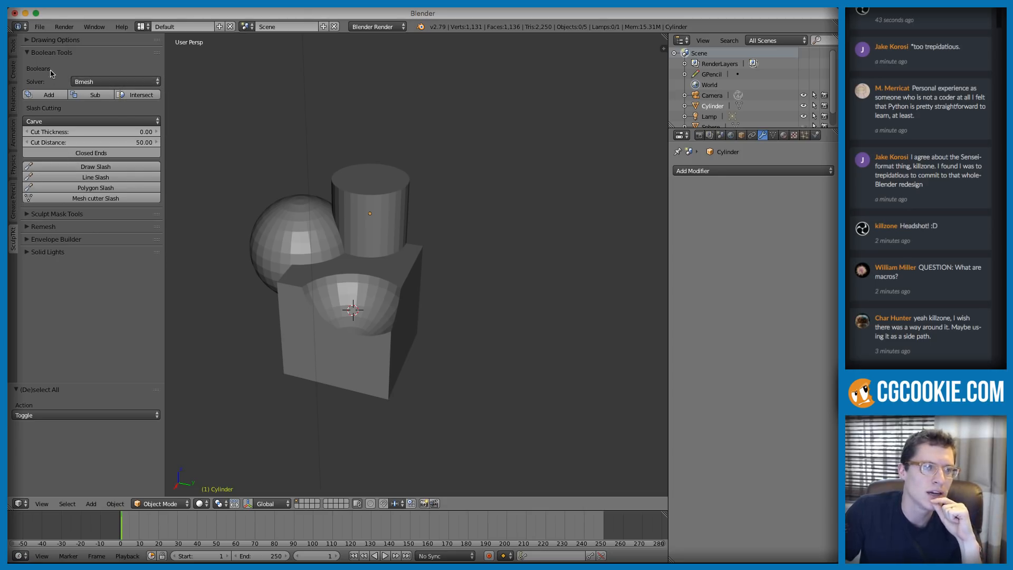
left_click(90, 82)
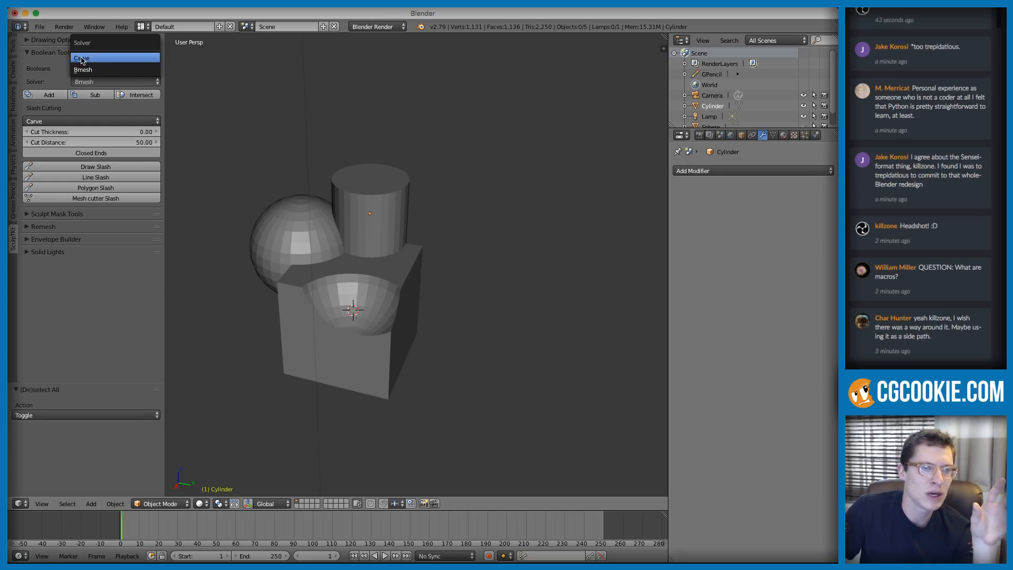
left_click(83, 60)
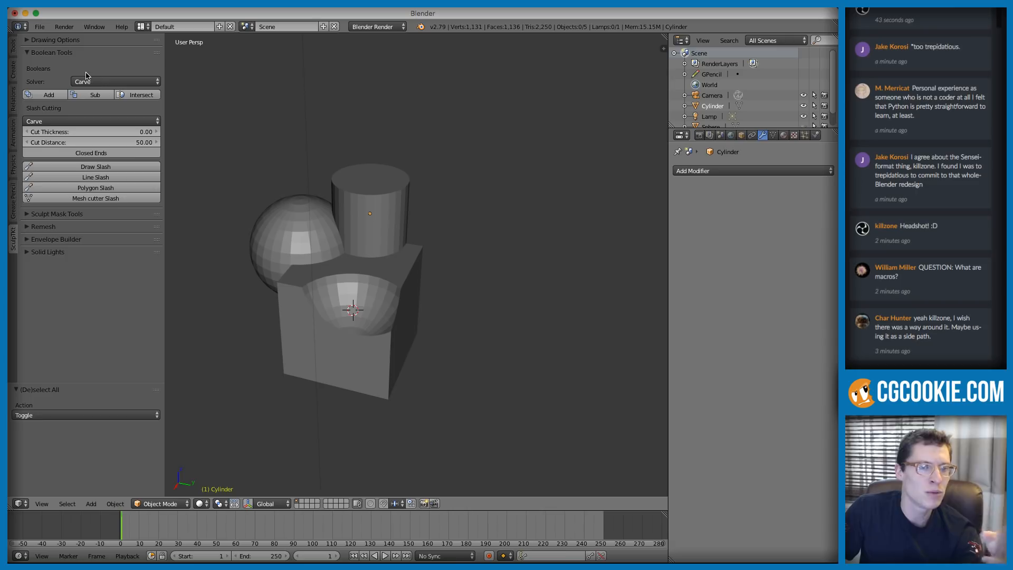
right_click(287, 231)
middle_click_drag(349, 221, 376, 215)
right_click(365, 285, "shift")
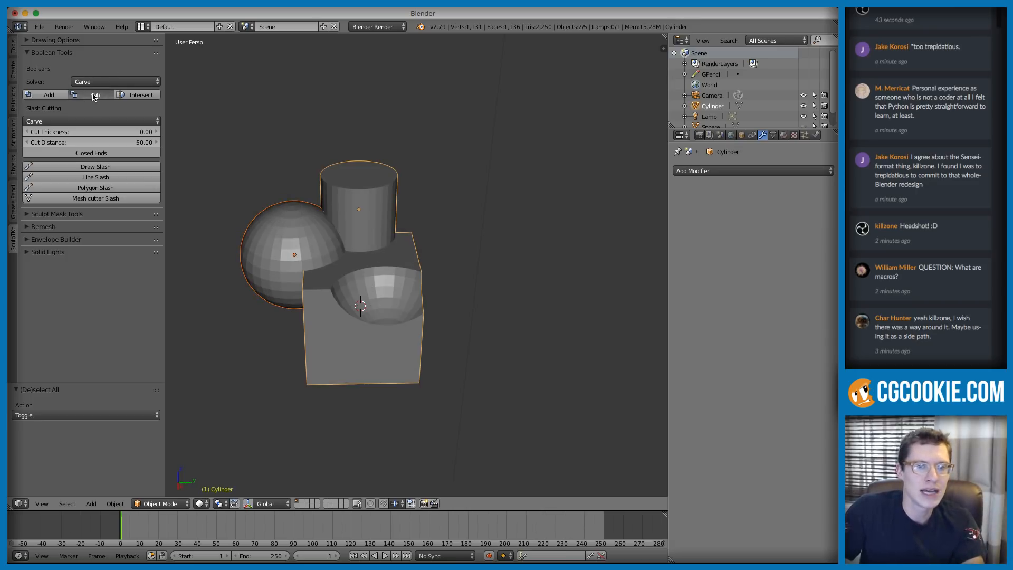
left_click(95, 95)
middle_click_drag(441, 208, 499, 220)
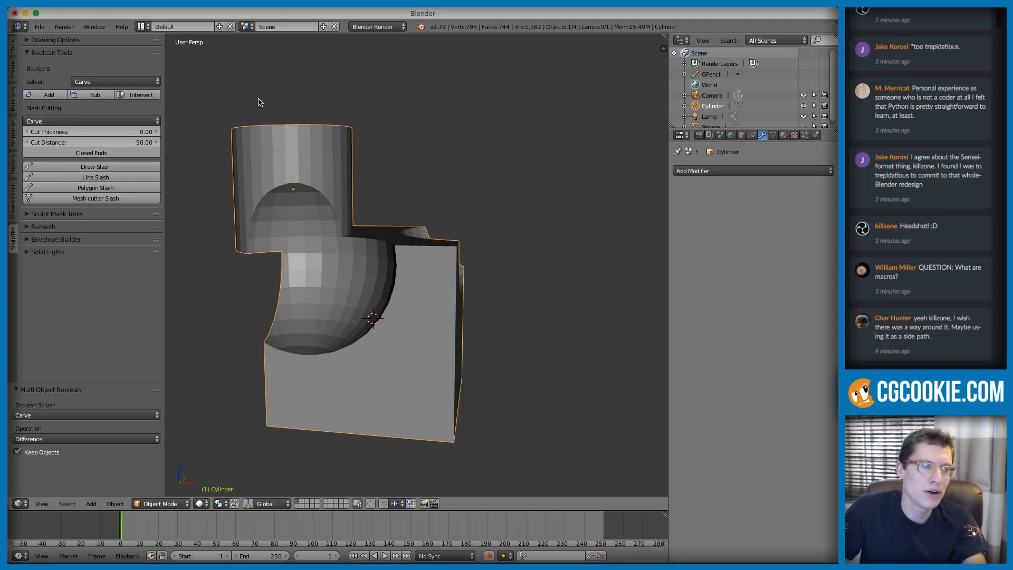
mouse_move(380, 100)
middle_mouse_down()
mouse_move(358, 120)
mouse_move(363, 102)
middle_mouse_up()
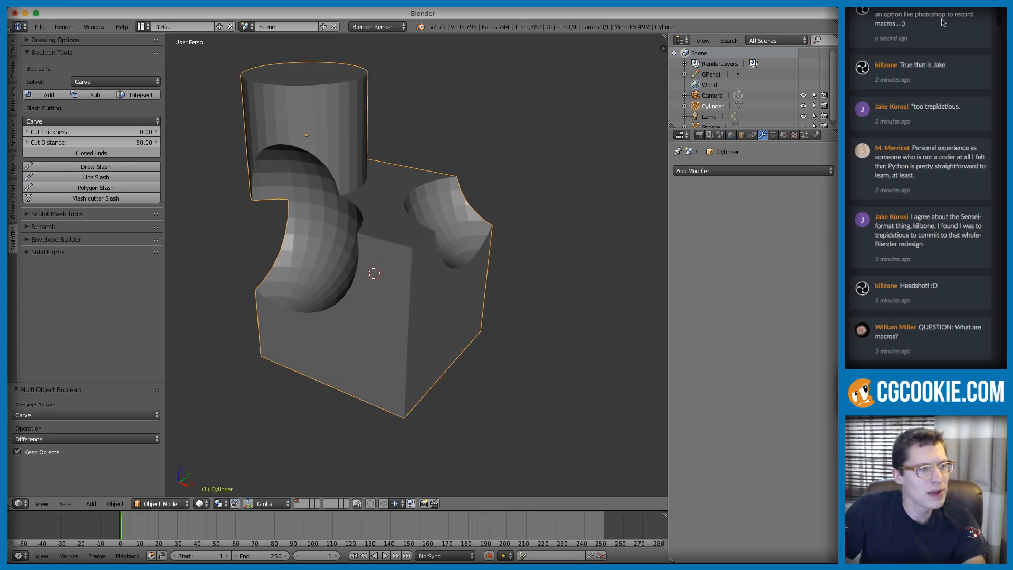
left_click(909, 40)
left_click_drag(919, 25, 886, 7)
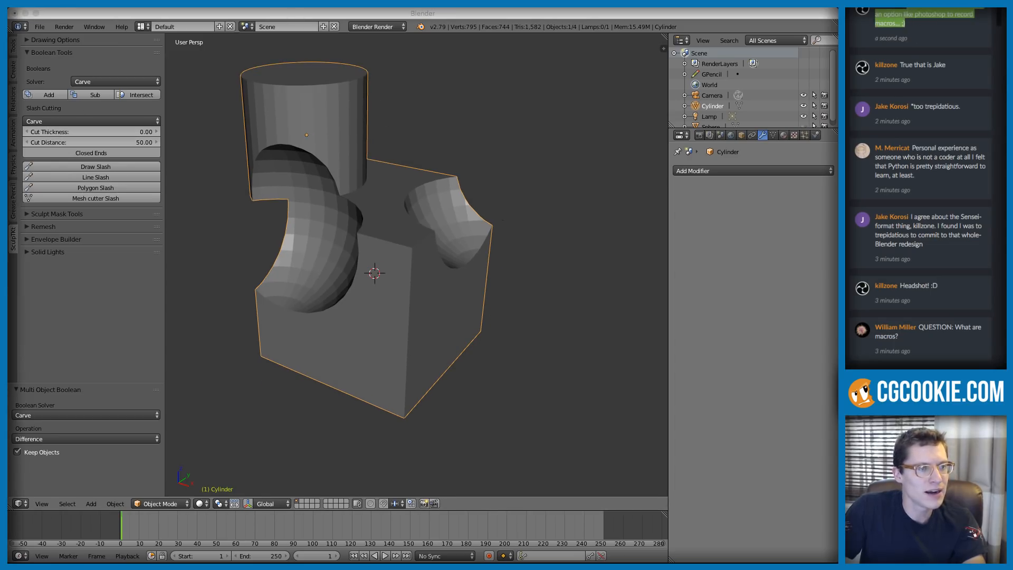
left_click(945, 26)
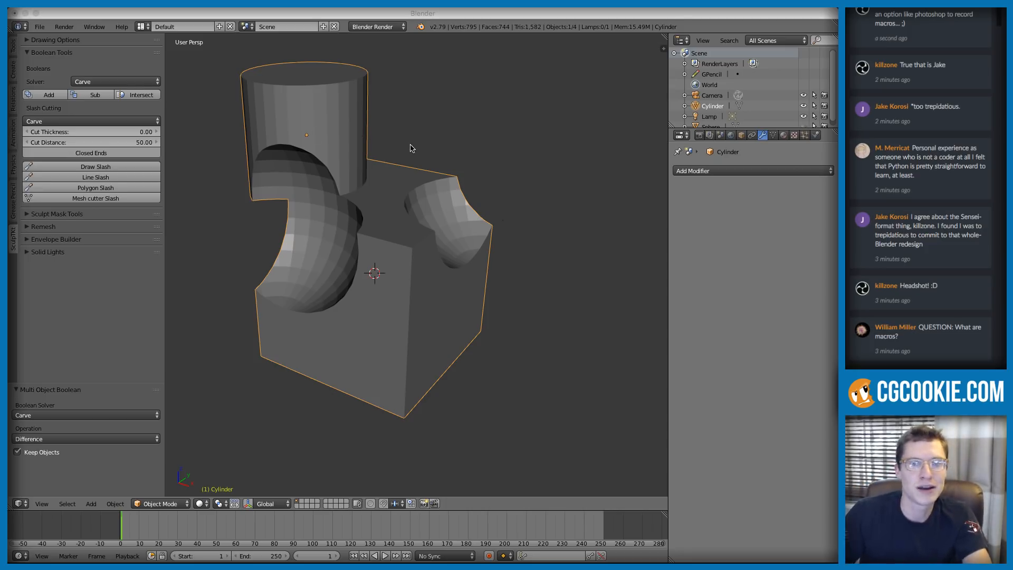
Step: Cut across the block's lower front corner with a freehand Draw Slash stroke
left_click(426, 138)
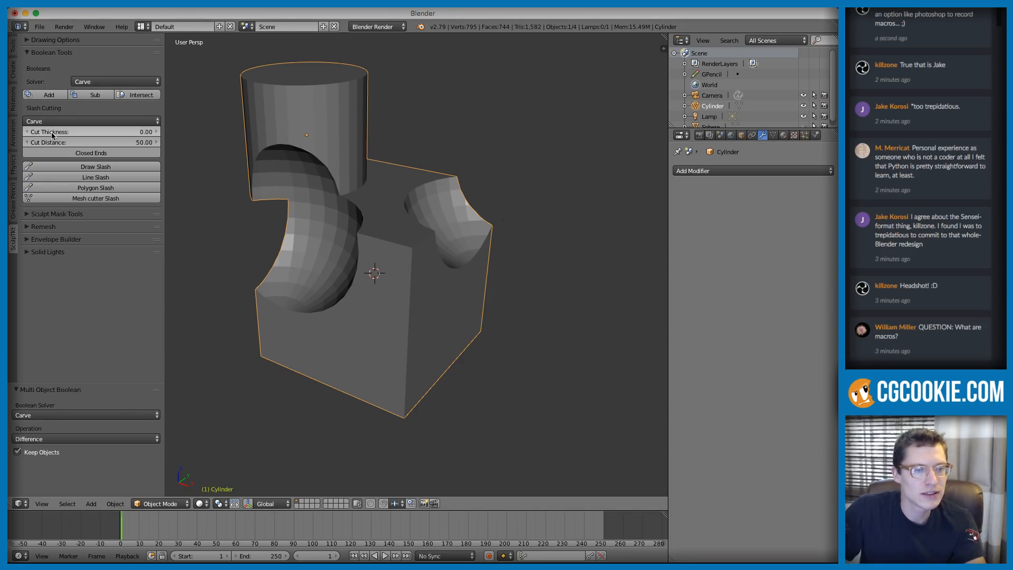
left_click(96, 167)
mouse_move(315, 428)
left_mouse_down()
mouse_move(421, 334)
mouse_move(532, 447)
left_mouse_up()
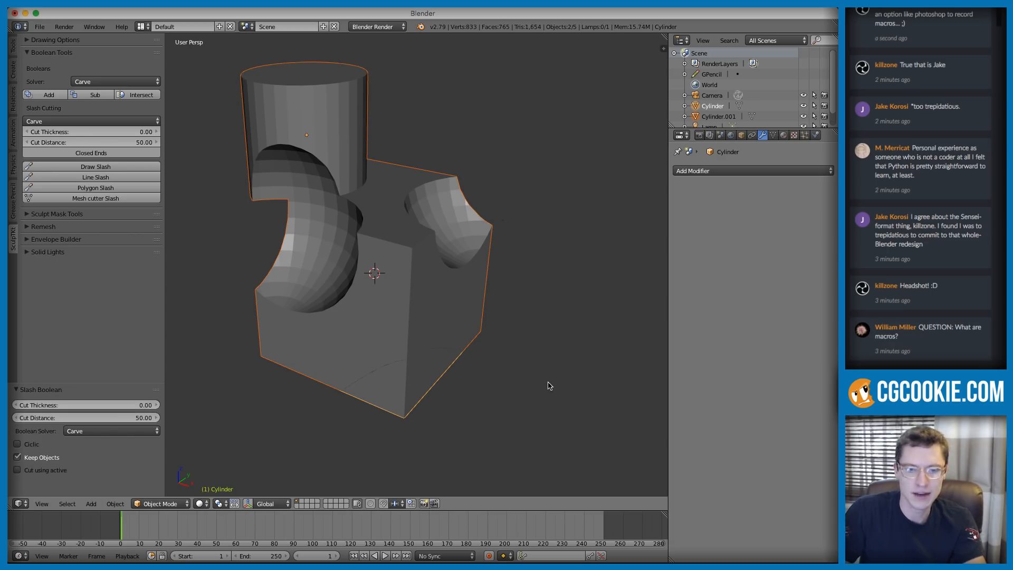
Step: Try deleting a part of the sliced mesh, then undo the deletion
key("x")
left_click(479, 372)
middle_click_drag(472, 374, 446, 348)
scroll(460, 346, "down", 1)
key("ctrl+z")
scroll(446, 348, "up", 1)
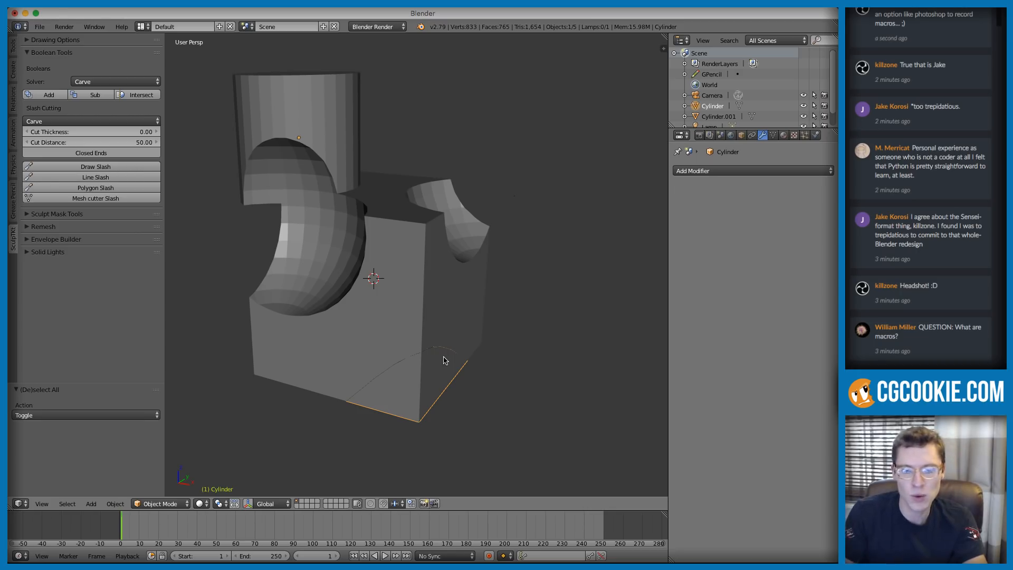
Step: Delete the severed lower front corner piece of the block
middle_click_drag(475, 224, 471, 235, "ctrl")
key("x")
left_click(471, 235)
Step: Cut the remaining block with two freehand Draw Slash strokes, along its outer side edge and across its other lower corner
right_click(416, 244)
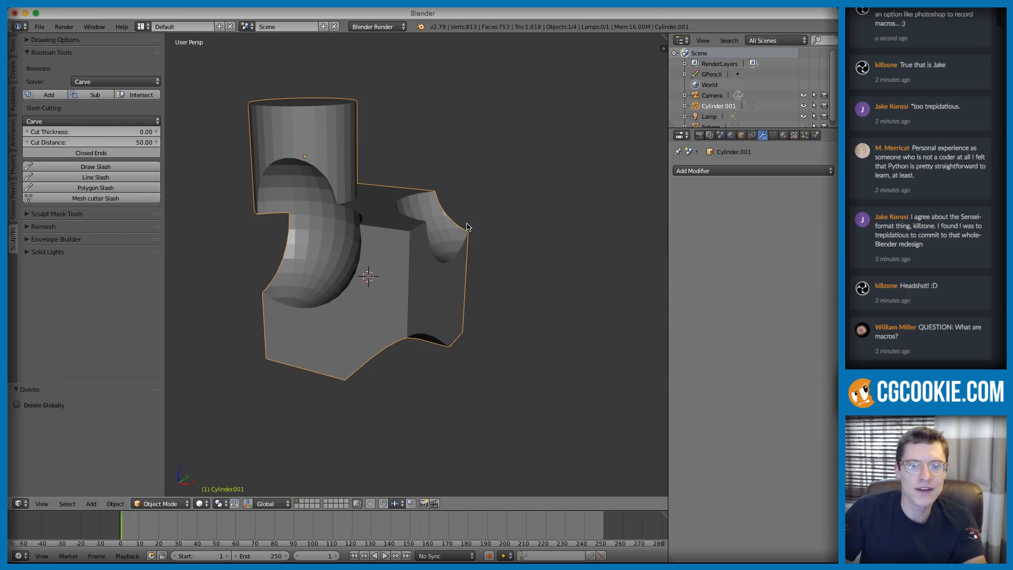
left_click(103, 165)
left_click_drag(469, 197, 508, 380)
key("Return")
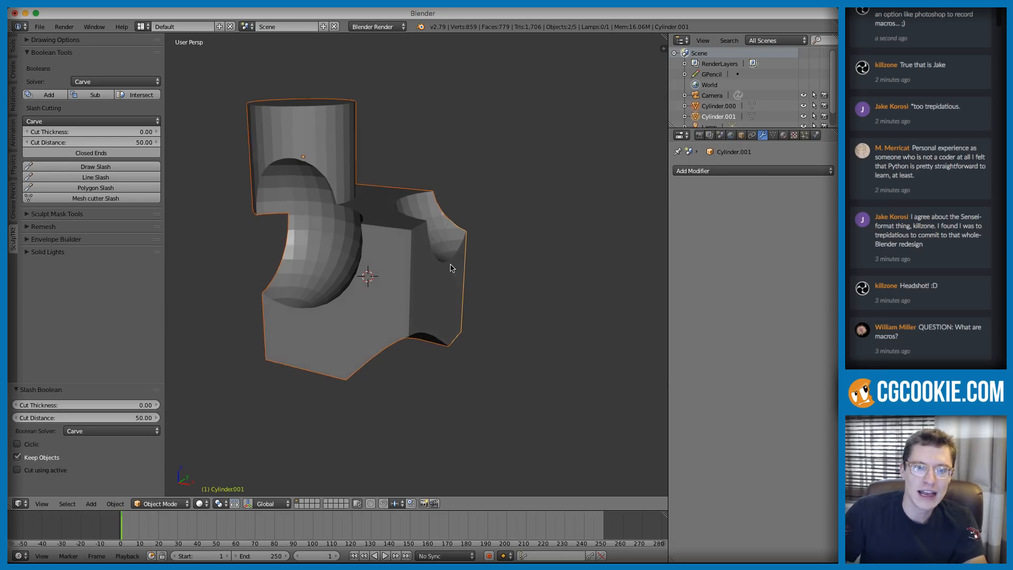
right_click(300, 363)
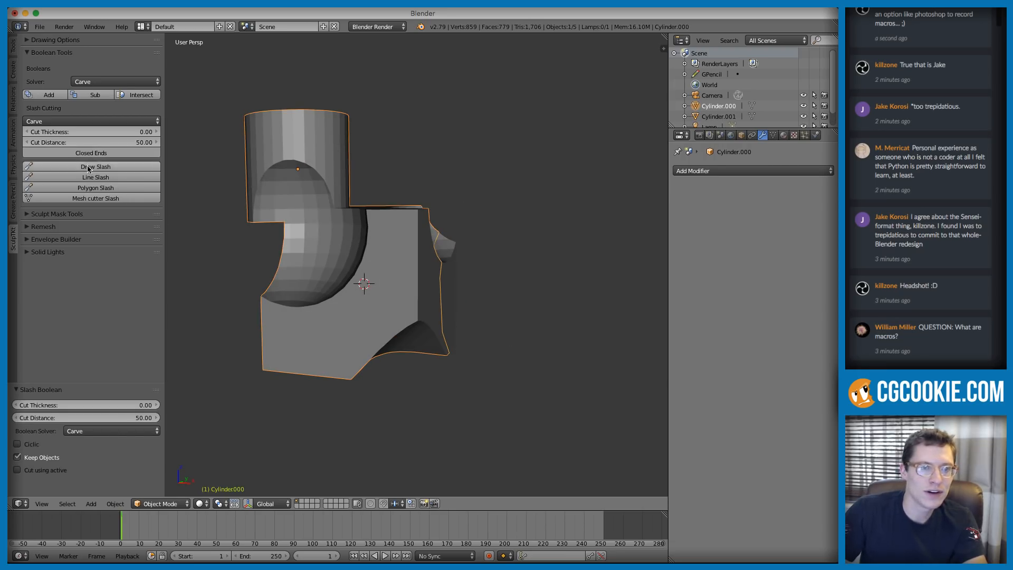
left_click(95, 166)
left_click_drag(248, 317, 364, 440)
key("Return")
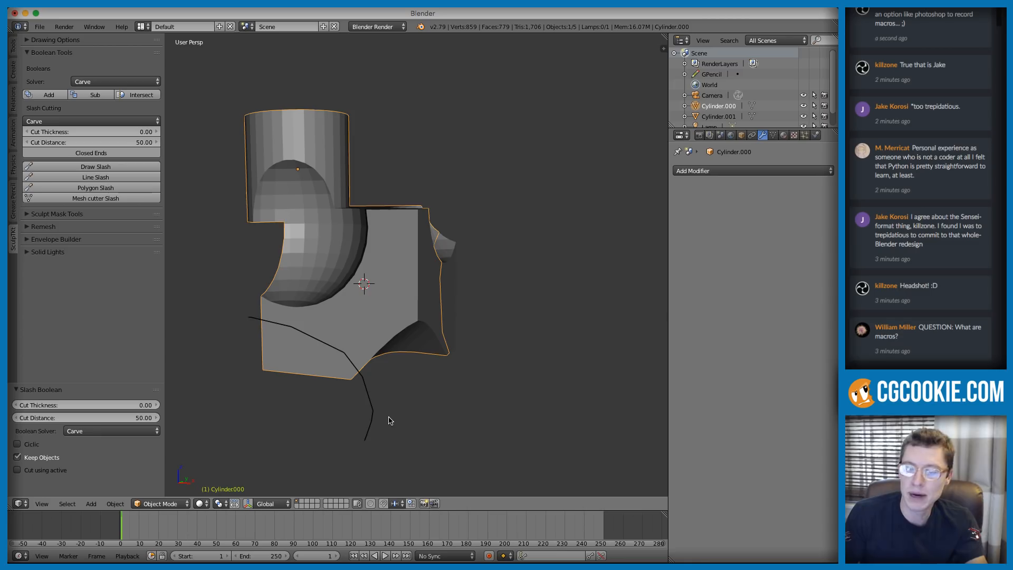
Step: Select both newly severed pieces of the block and delete them
middle_click_drag(490, 394, 465, 392)
right_click(473, 279)
right_click(268, 350, "shift")
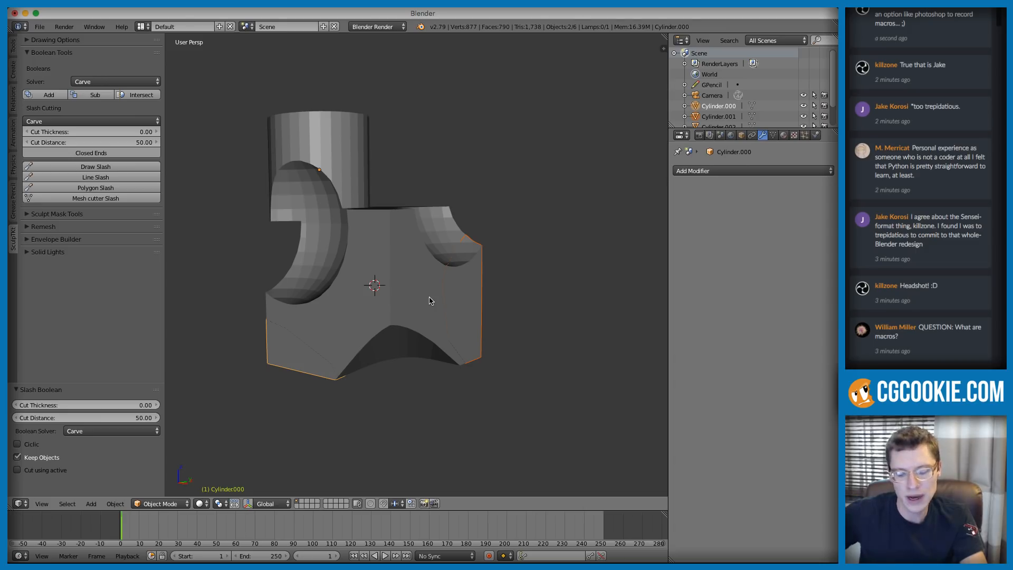
key("Delete")
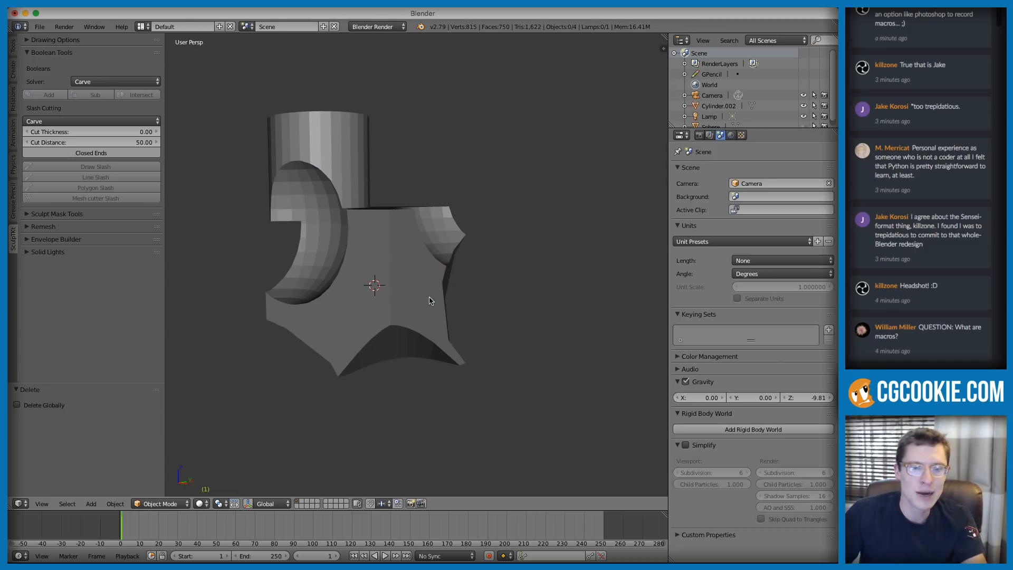
middle_click_drag(429, 221, 421, 234)
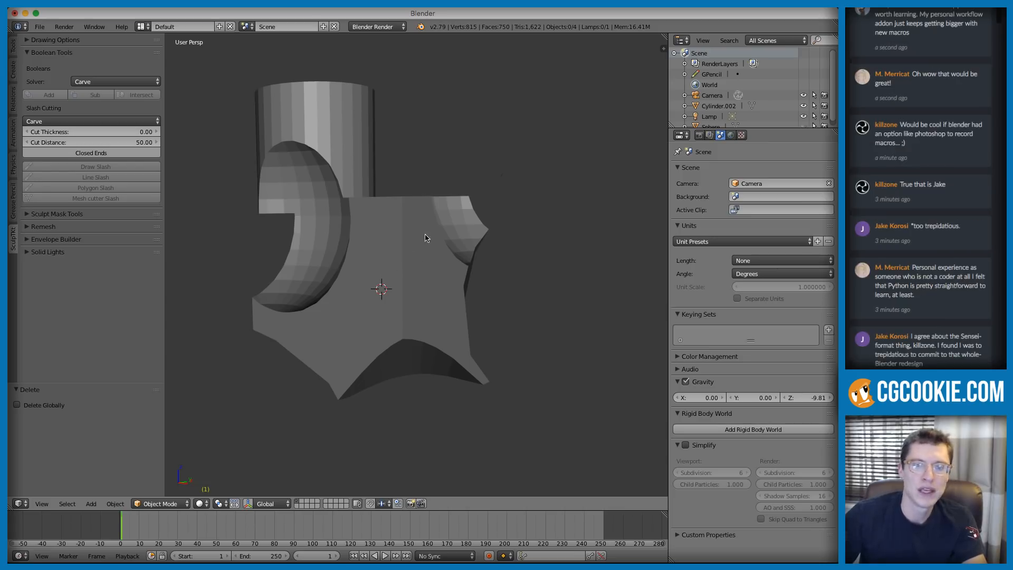
Step: Slice the upper-left part of the cylinder with a curved freehand Draw Slash stroke
right_click(432, 228)
middle_click_drag(257, 115, 258, 179, "shift")
middle_click_drag(324, 166, 319, 150)
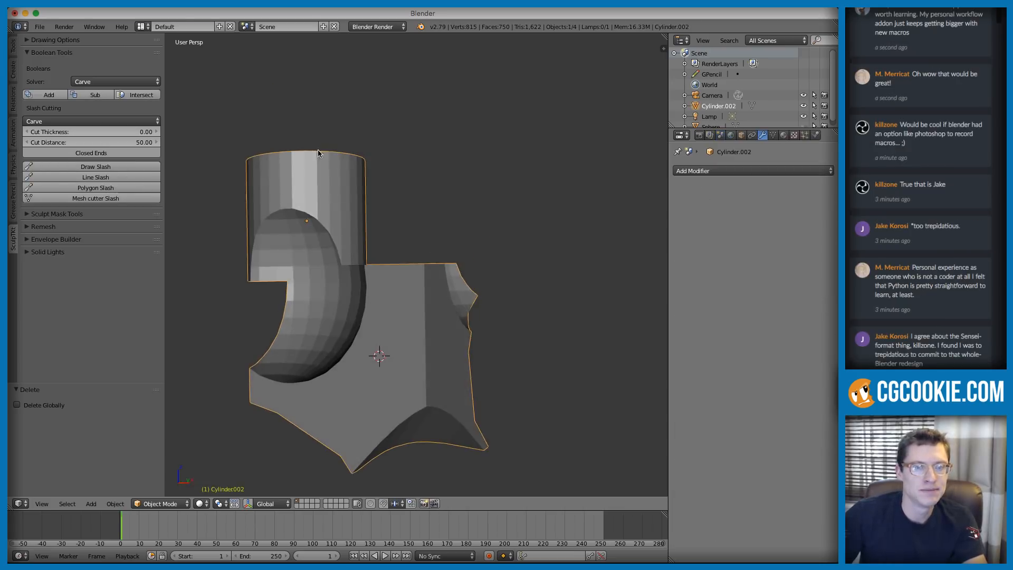
left_click(93, 166)
mouse_move(304, 89)
left_mouse_down()
mouse_move(224, 273)
mouse_move(193, 281)
left_mouse_up()
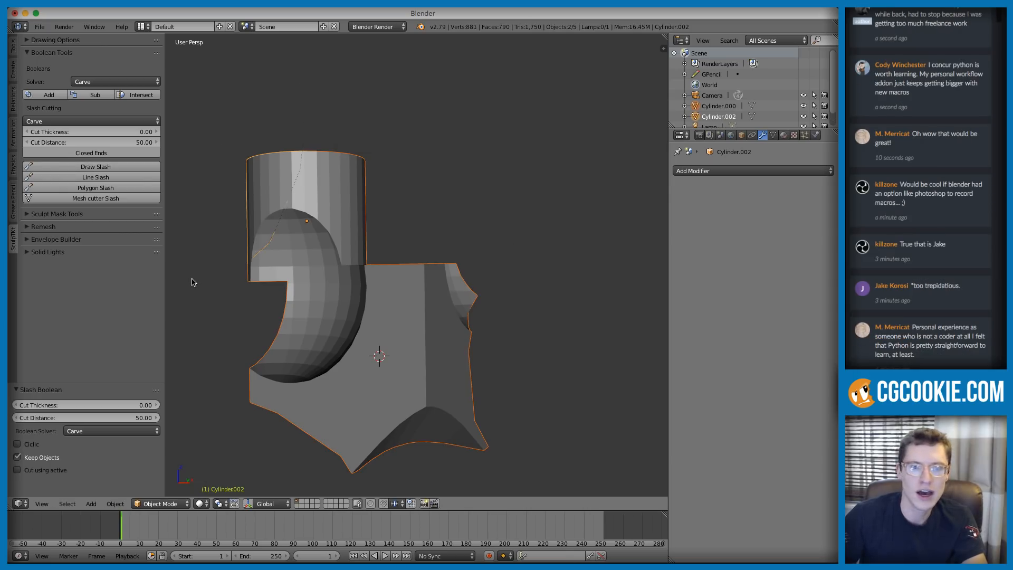
Step: Delete the severed cylinder piece, then undo the deletion and deselect everything
right_click(265, 167)
key("x")
left_click(266, 167)
middle_click_drag(372, 178, 331, 154)
key("ctrl+z")
key("a")
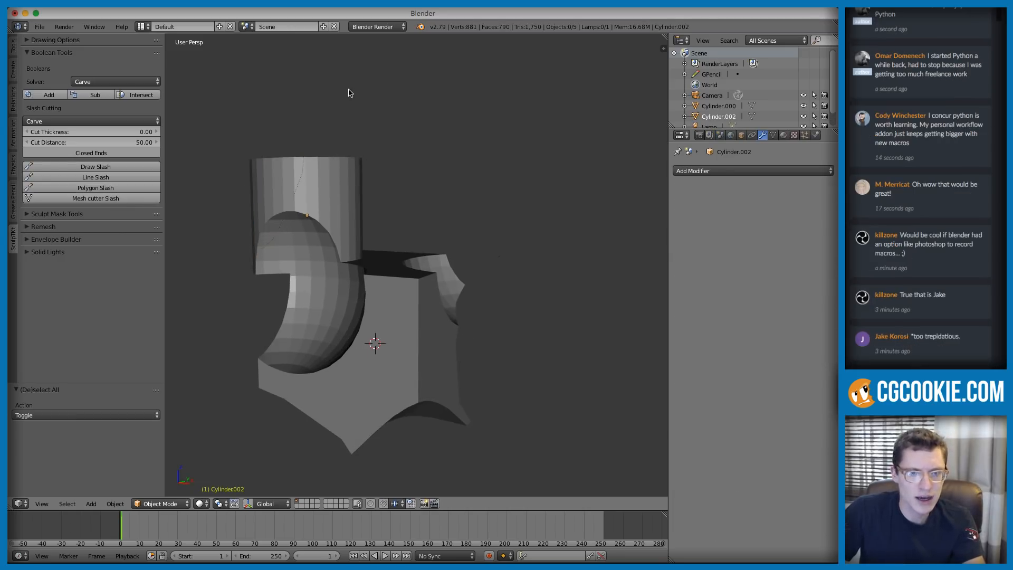
Step: Try another curved freehand Draw Slash stroke across the cylinder from its top right to its lower left
left_click(87, 167)
mouse_move(354, 96)
left_mouse_down()
mouse_move(242, 258)
mouse_move(226, 263)
left_mouse_up()
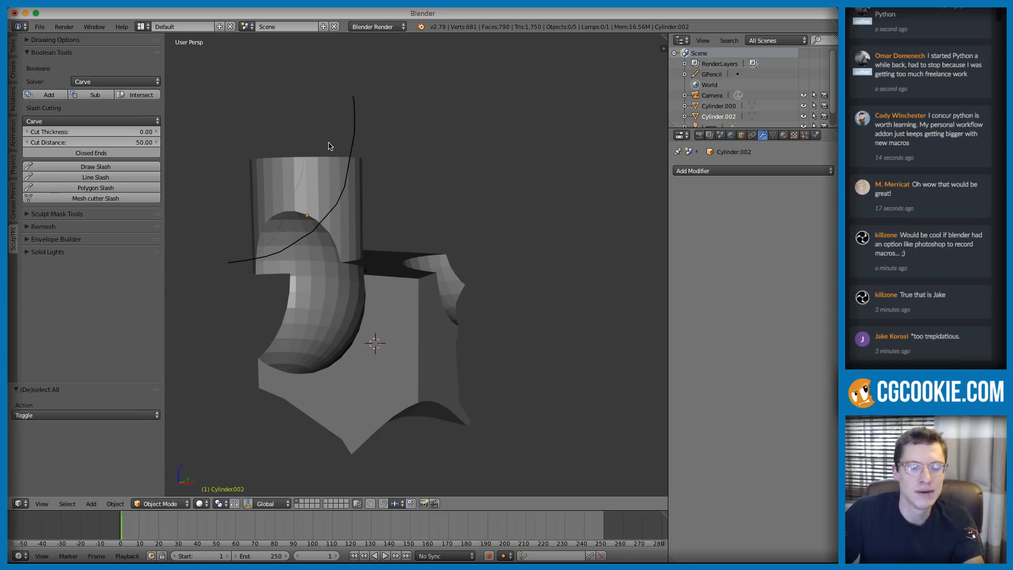
key("Return")
Step: Delete the severed upper-left piece of the cylinder
middle_click_drag(420, 140, 407, 147)
key("x")
left_click(316, 153)
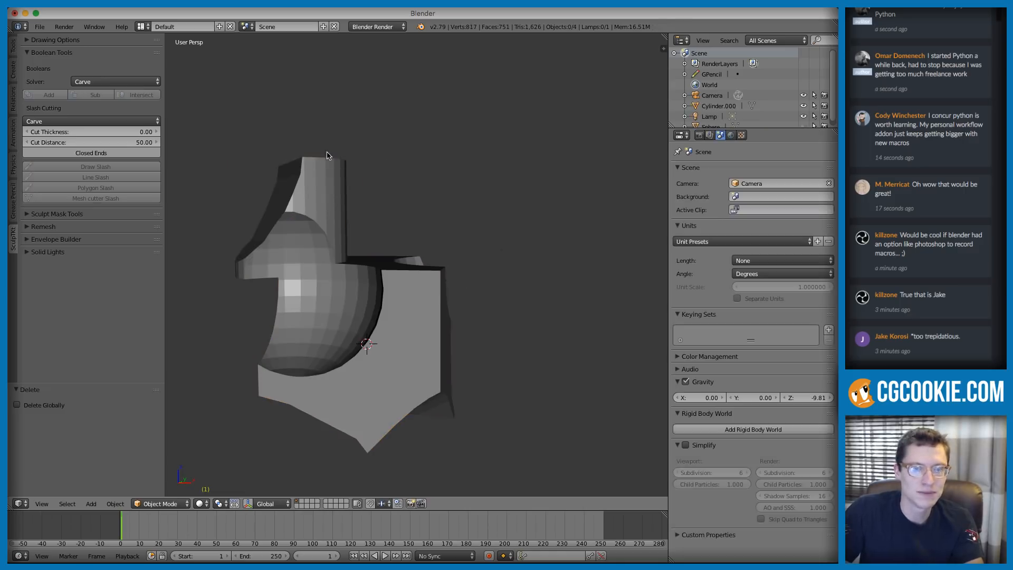
Step: Cut diagonally through the top of the cylinder with a Line Slash and delete the severed upper piece
middle_click_drag(469, 157, 437, 153)
right_click(324, 179)
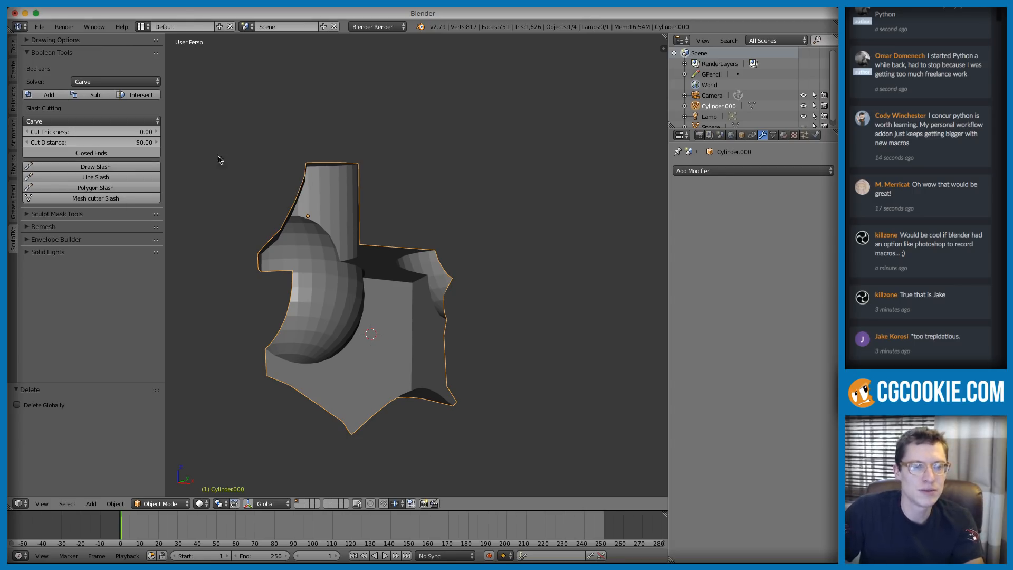
left_click(84, 179)
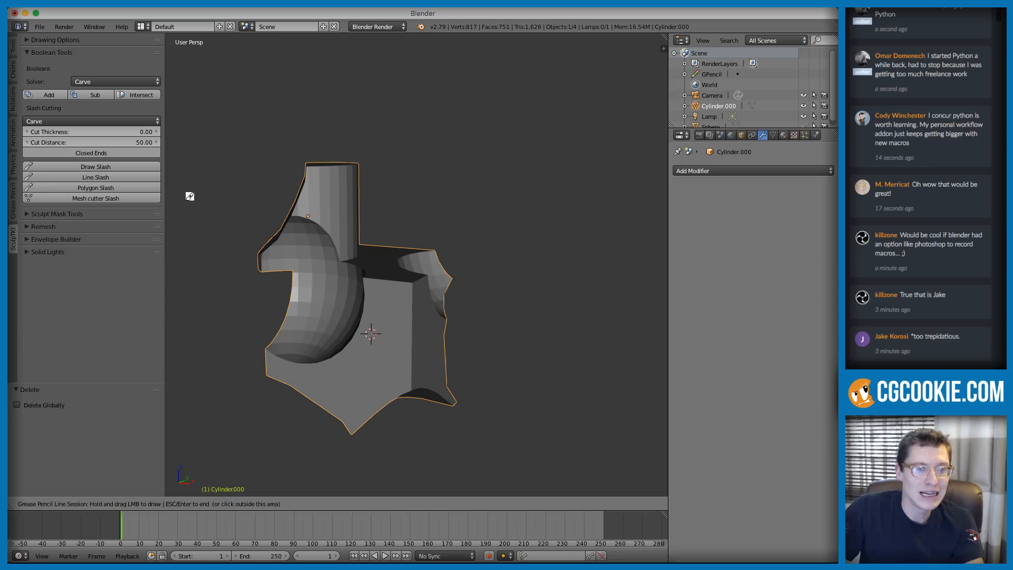
left_click_drag(181, 311, 469, 121)
right_click(343, 177)
key("x")
left_click(327, 175)
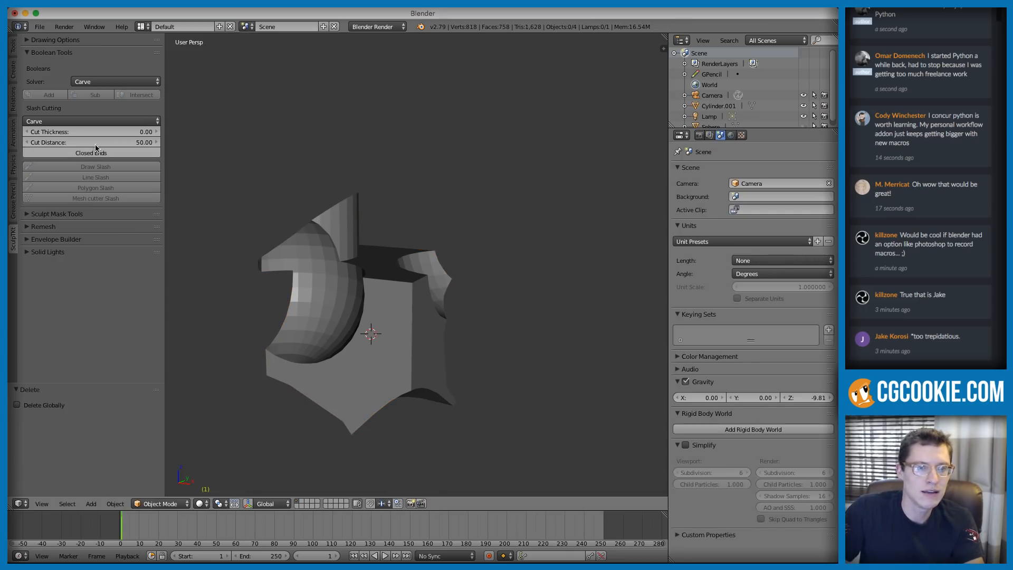
Step: Cut the pointed tip of the remaining mesh with a nearly horizontal Line Slash
right_click(310, 227)
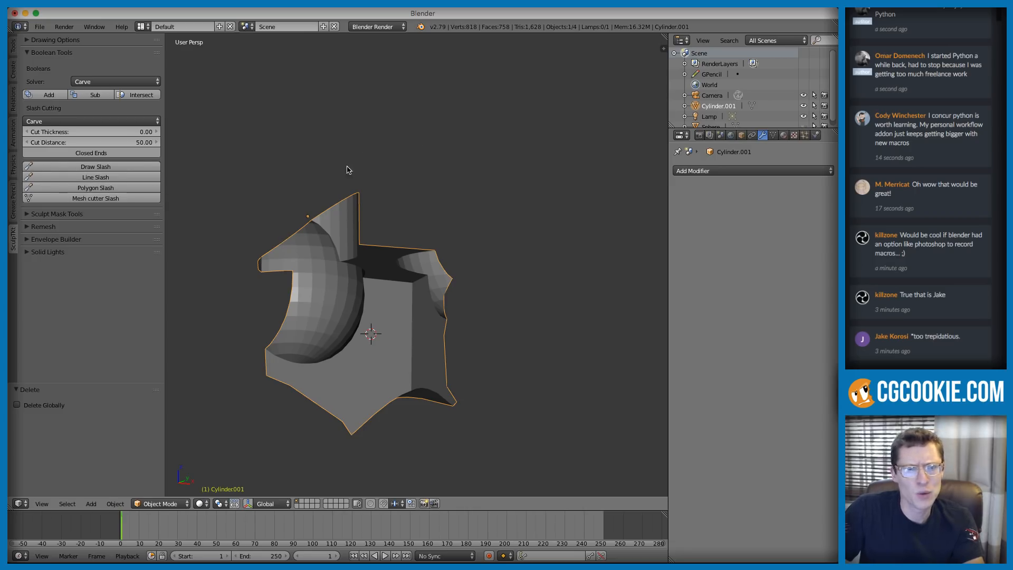
left_click(93, 181)
left_click(93, 182)
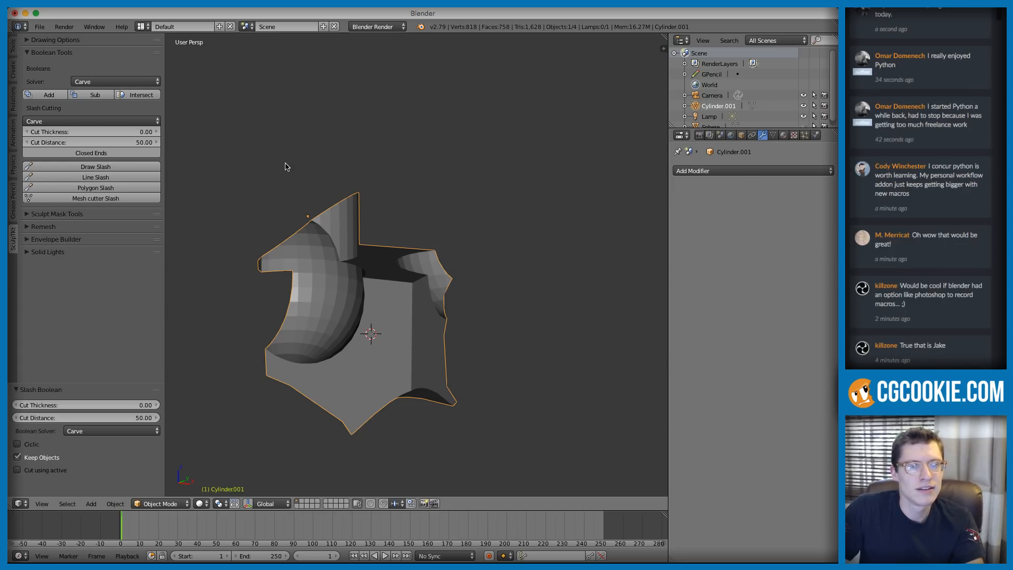
left_click(98, 177)
left_click_drag(243, 219, 487, 224)
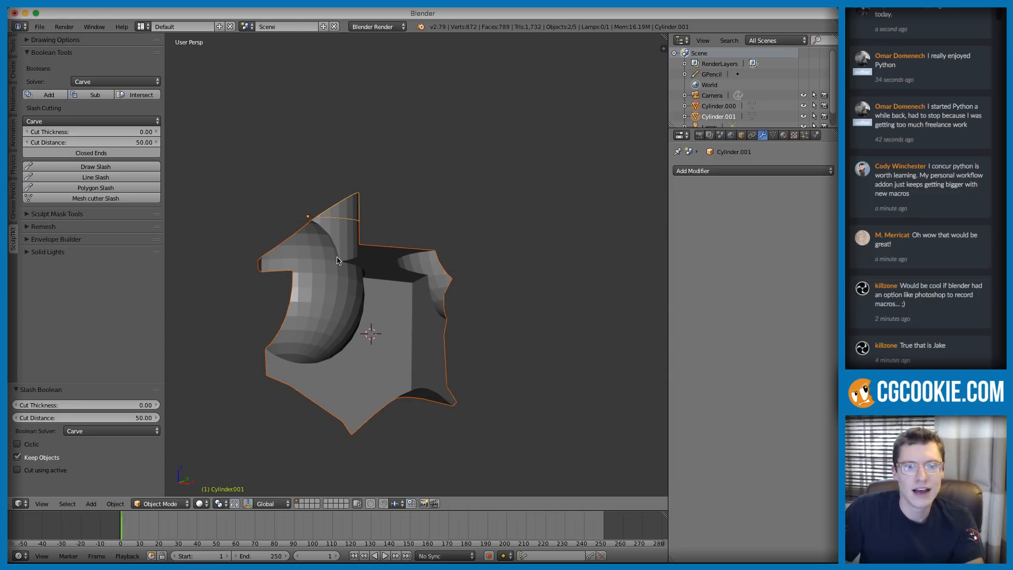
Step: Delete the severed pointed tip above the remaining mesh
right_click(382, 286)
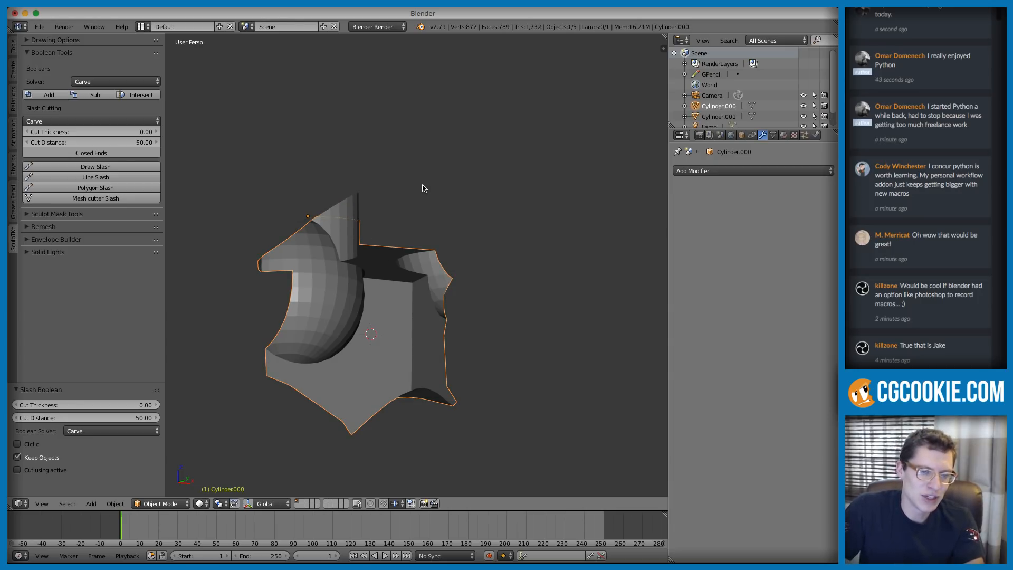
right_click(355, 208)
key("x")
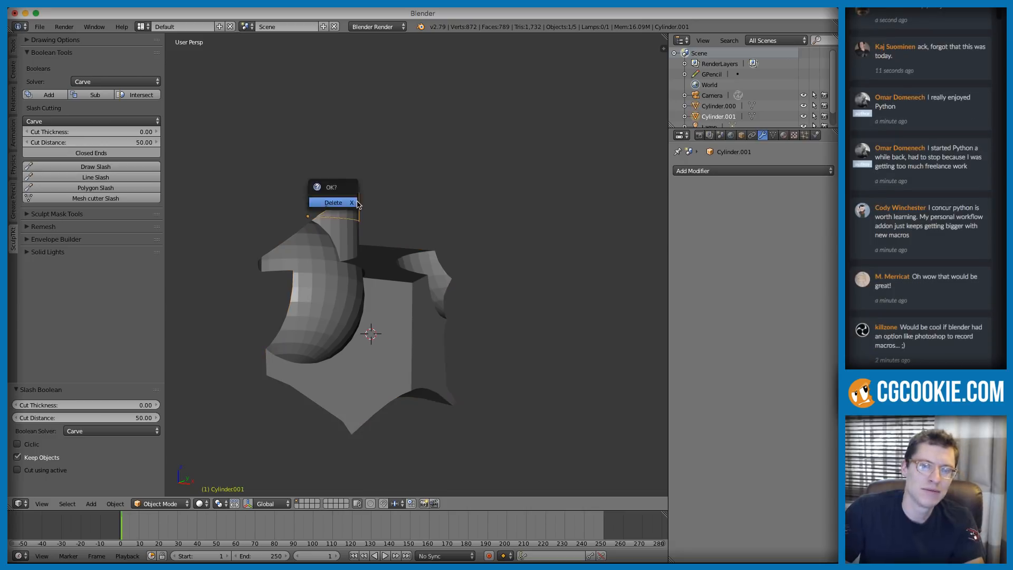
left_click(354, 203)
middle_click_drag(391, 253, 203, 174)
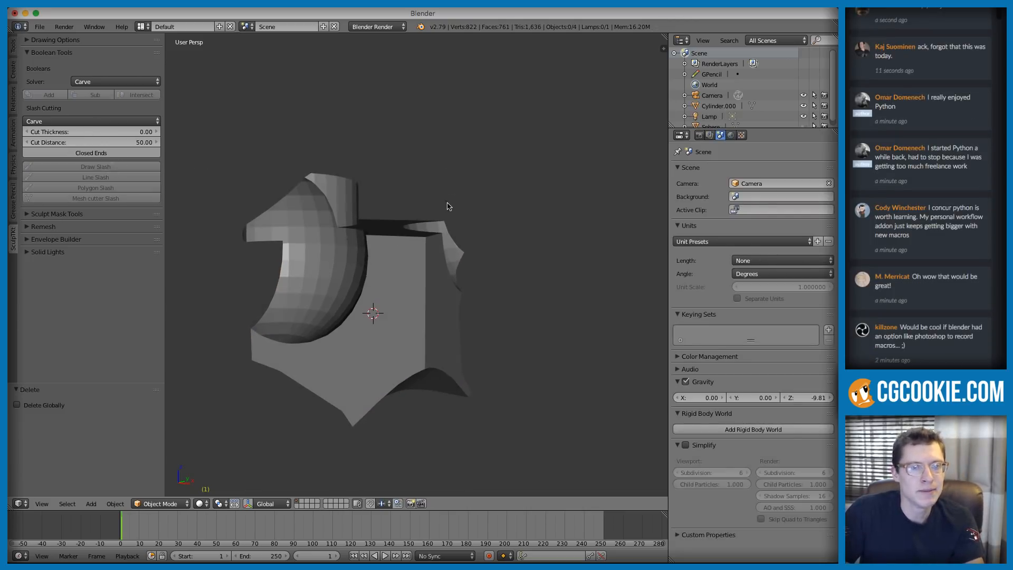
Step: Cut a stepped, angular outline through the lower part of the mesh with a Polygon Slash and delete the severed piece
right_click(391, 267)
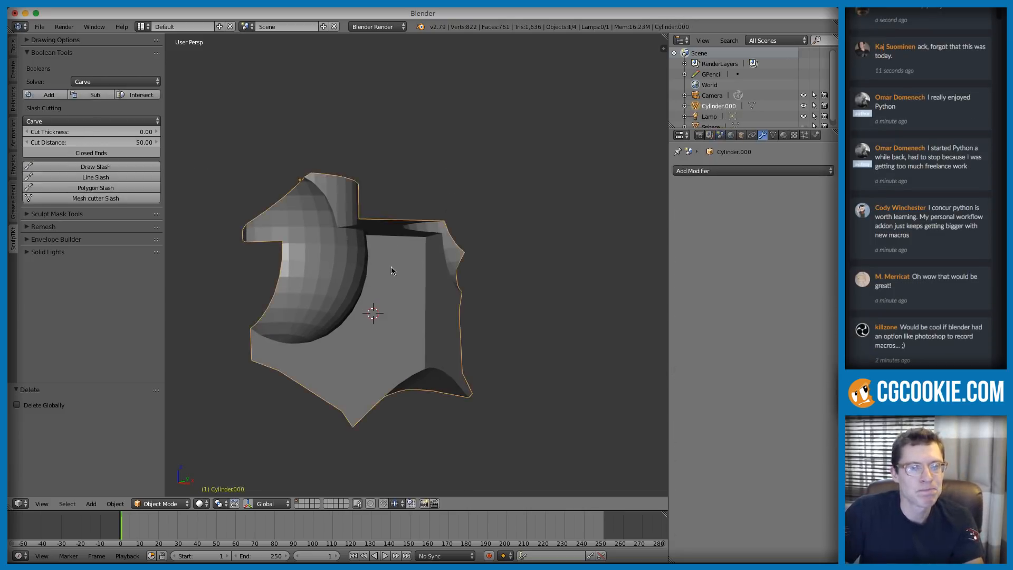
left_click(85, 189)
left_click(419, 457)
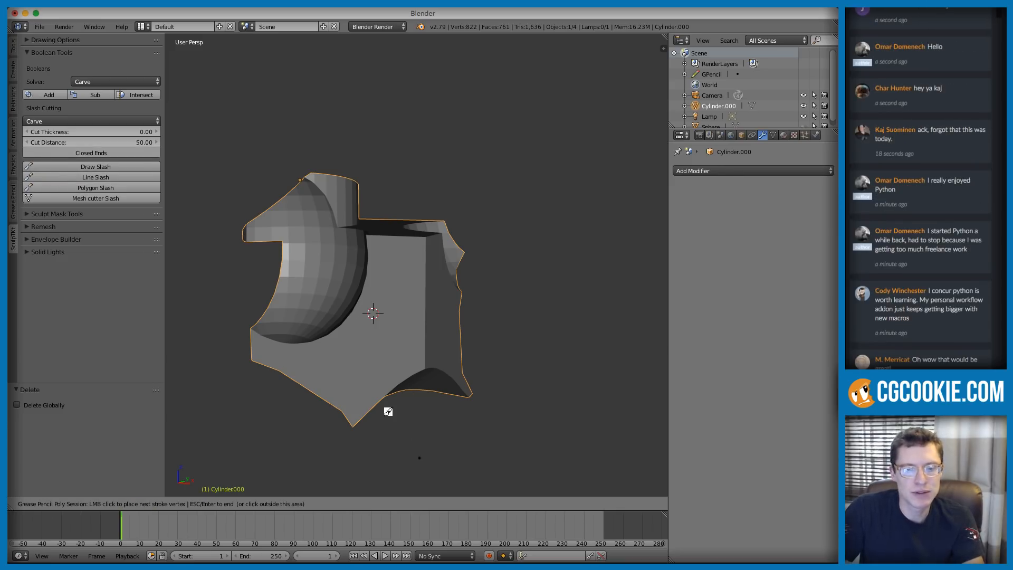
left_click(321, 374)
left_click(360, 331)
left_click(388, 337)
left_click(402, 307)
left_click(420, 294)
left_click(434, 296)
left_click(445, 323)
left_click(440, 350)
left_click(471, 360)
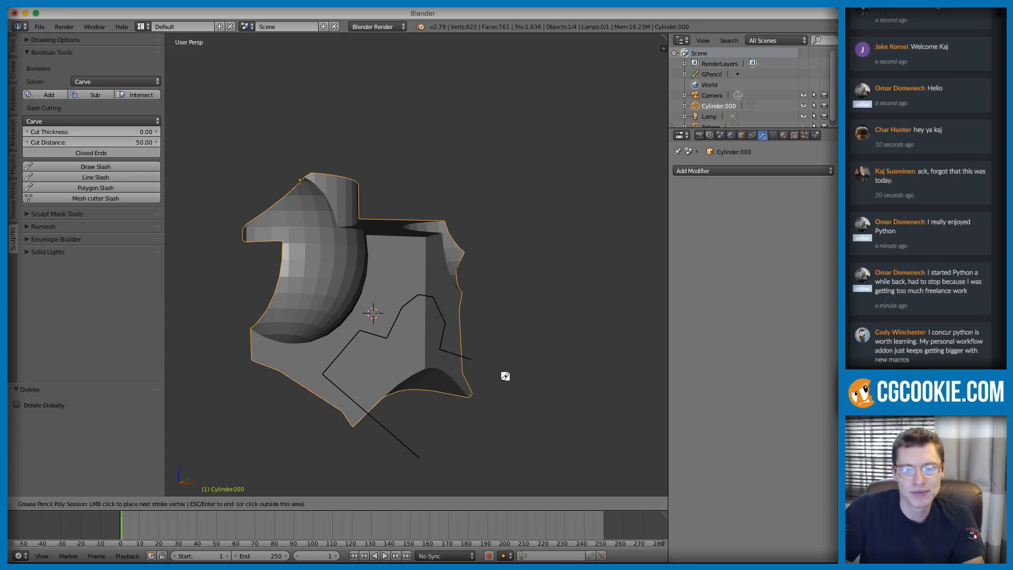
key("Return")
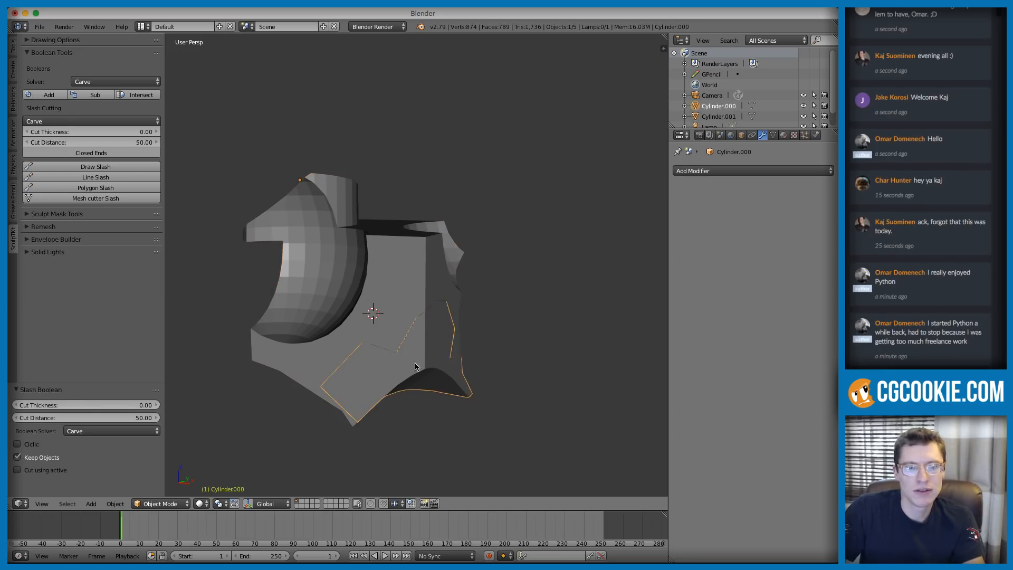
key("Delete")
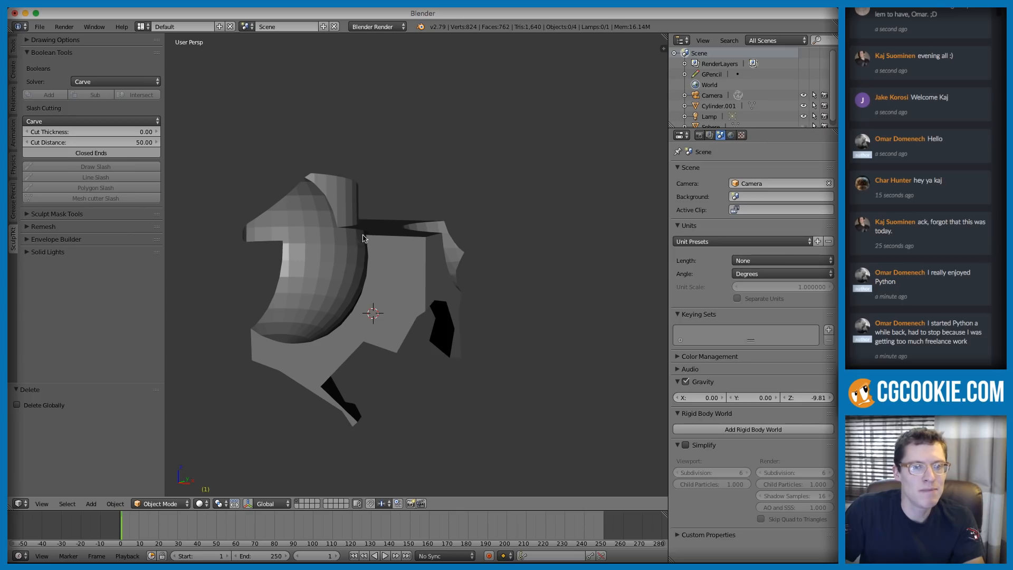
right_click(341, 190)
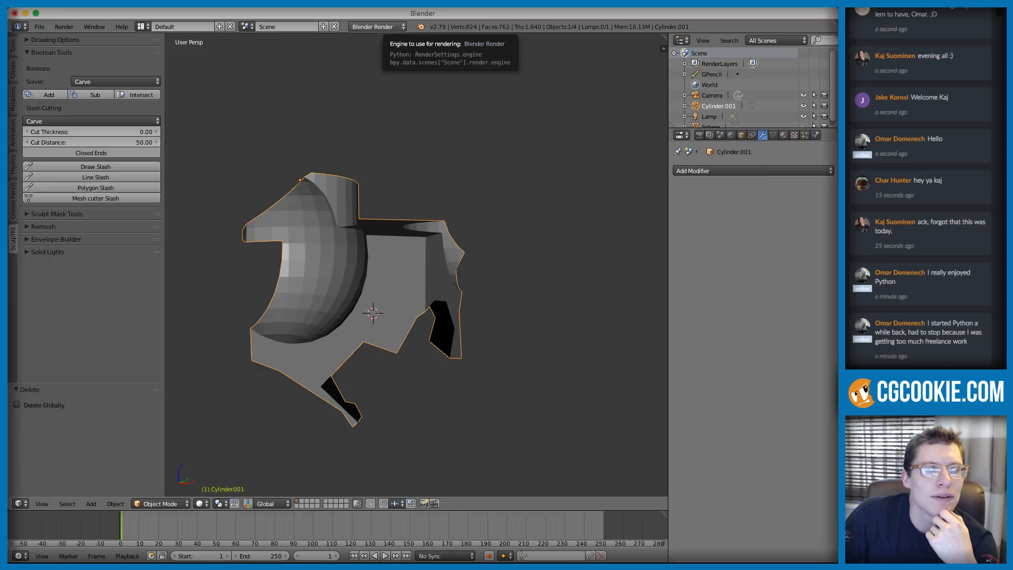
Step: Switch to the Sculpt Toolkit page on Blender Market and read the slash cutting section of its documentation
key("super+Tab")
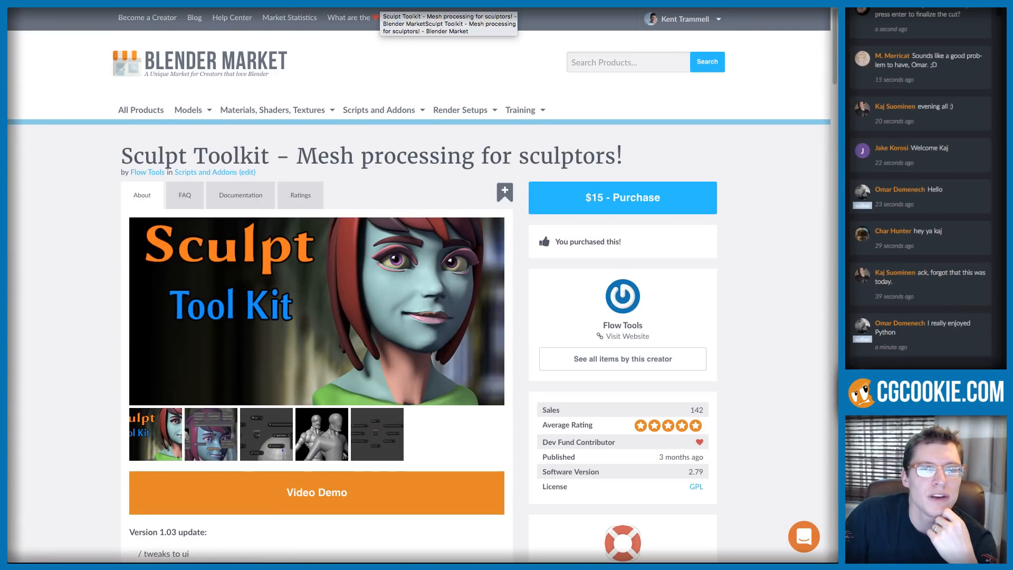
scroll(409, 182, "down", 6)
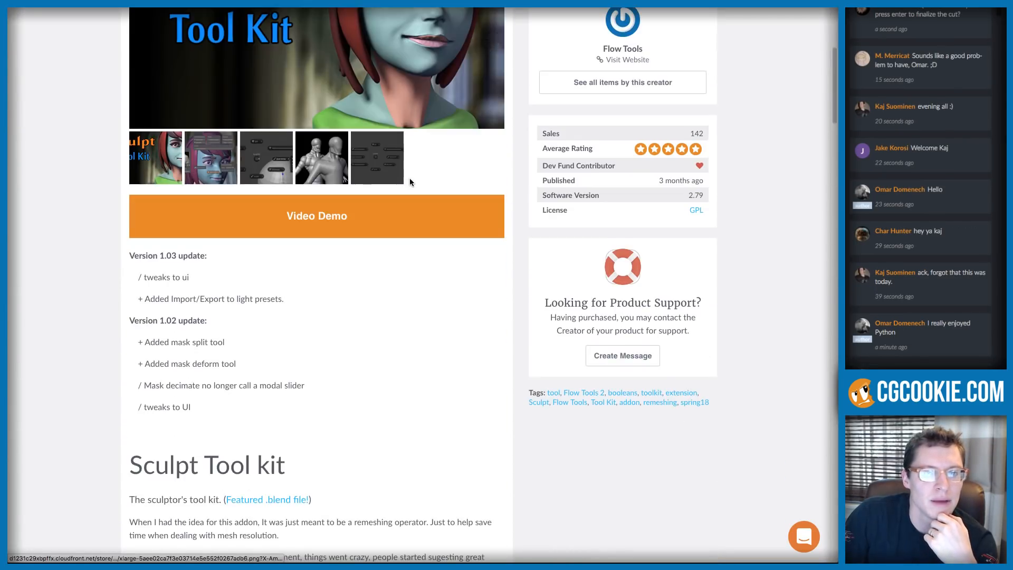
scroll(410, 182, "up", 6)
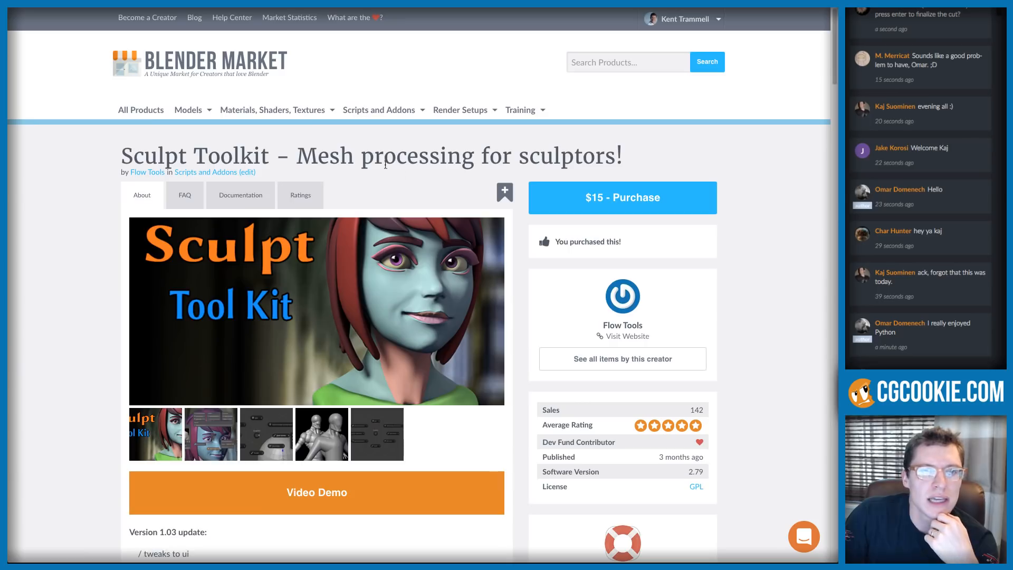
left_click(242, 195)
scroll(473, 320, "down", 5)
scroll(472, 320, "down", 12)
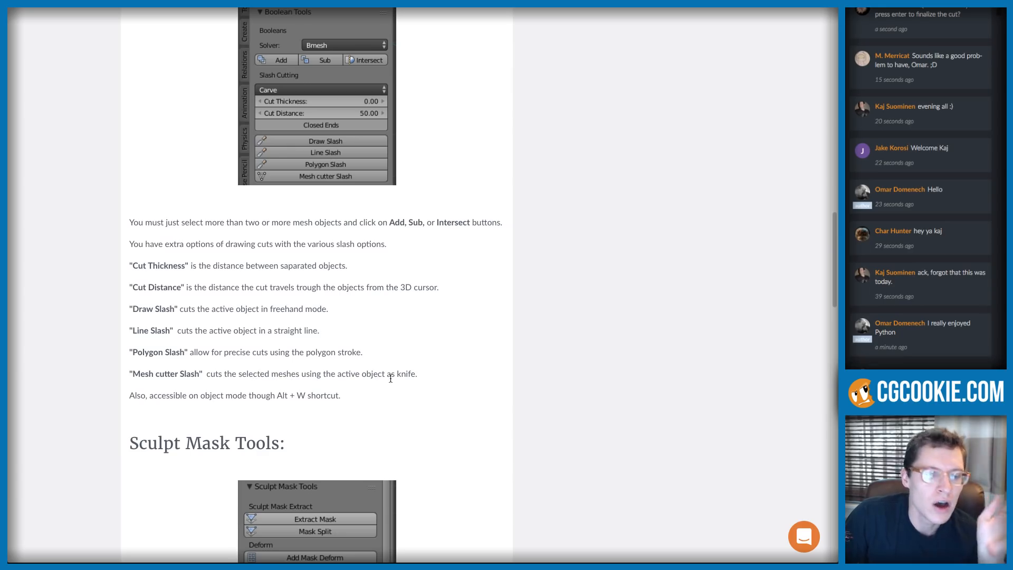
Step: Switch back to Blender, delete the remaining cut mesh and add a UV sphere
key("super+Tab")
scroll(407, 245, "down", 3)
key("x")
left_click(393, 246)
key("shift+a")
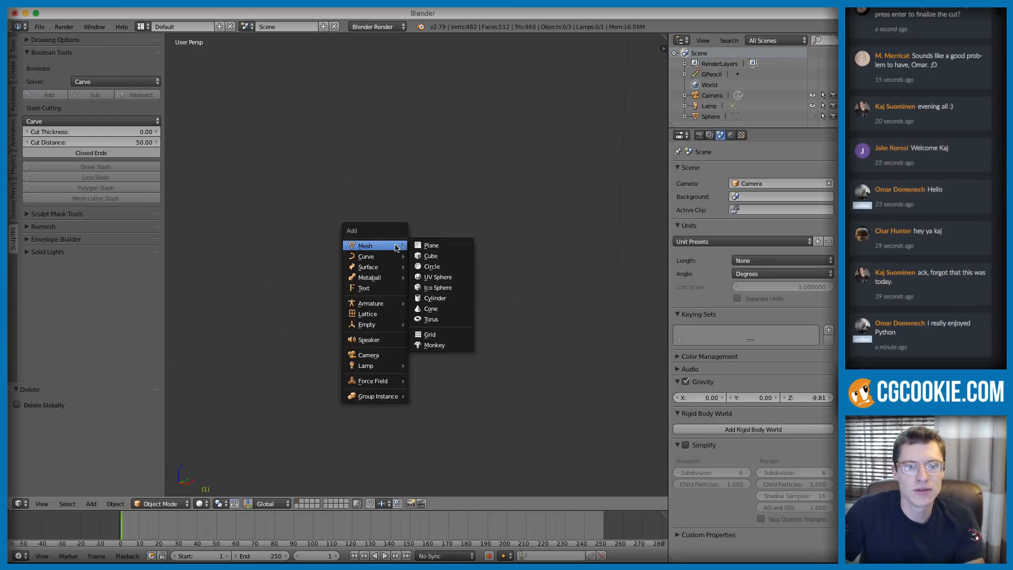
left_click(435, 278)
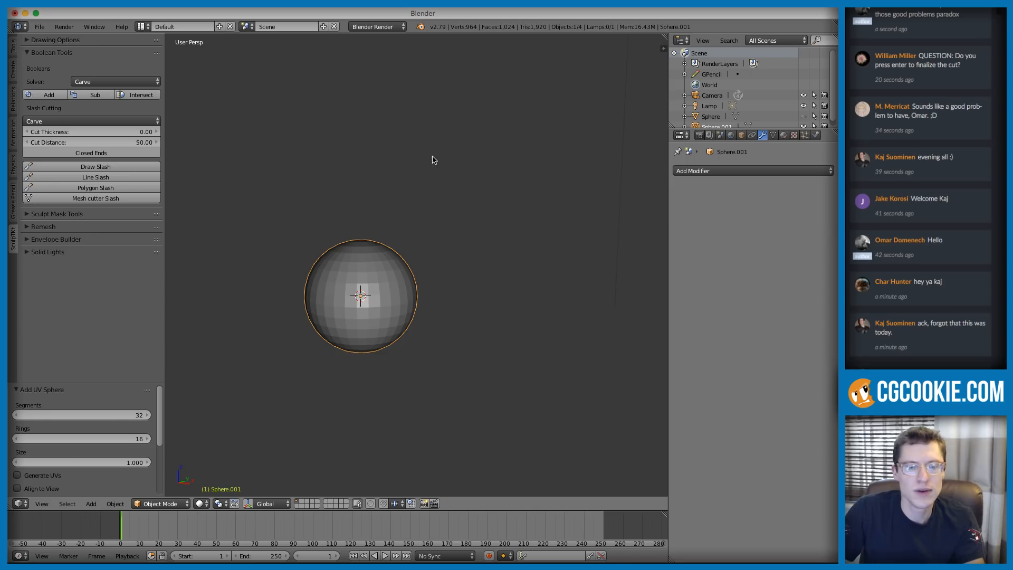
Step: Add a cube and move it about 0.97 in X, 0.64 in Y and 0.71 in Z so it overlaps the sphere
key("shift+a")
mouse_move(432, 160)
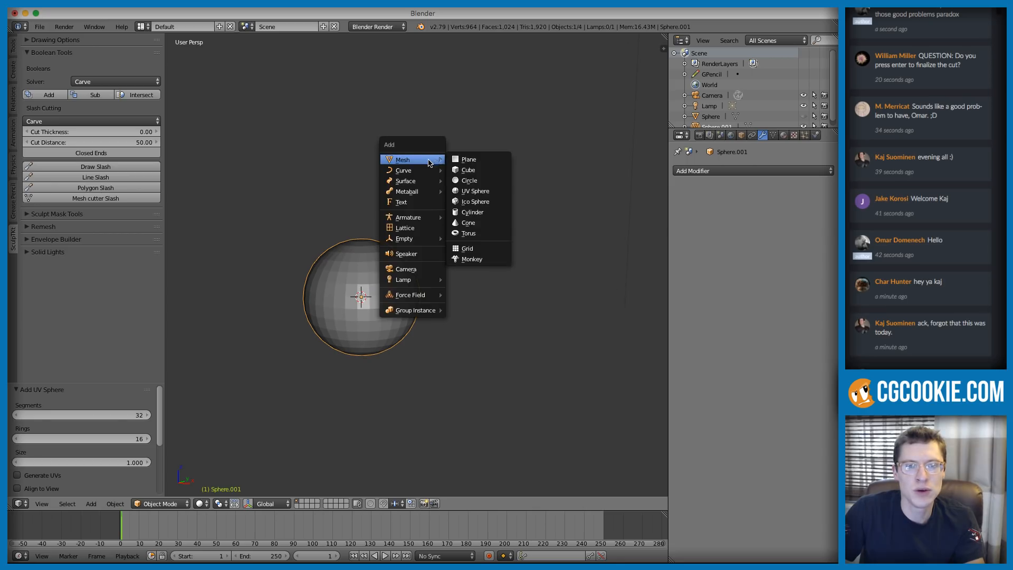
left_click(469, 170)
key("g")
left_click(484, 214)
middle_click_drag(484, 215, 477, 264)
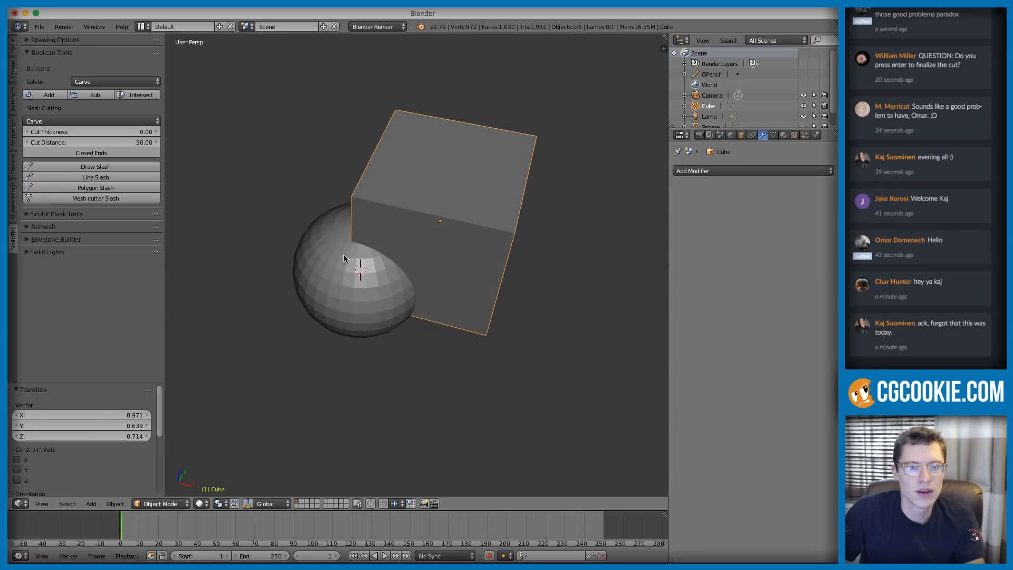
Step: Cut the sphere with a Mesh cutter Slash, using the overlapping cube as the active knife object
right_click(324, 284)
right_click(415, 190, "shift")
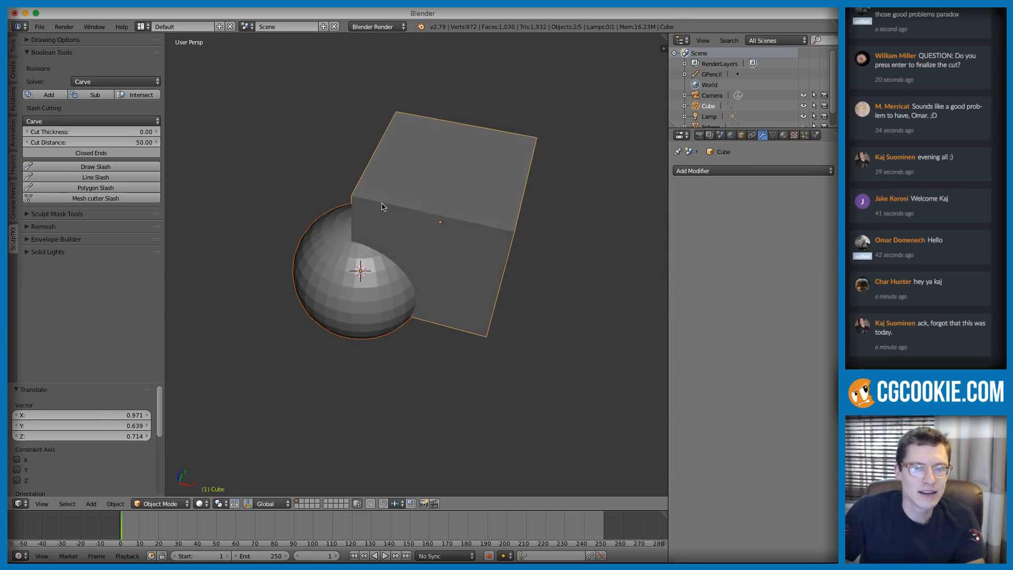
middle_click_drag(384, 214, 375, 173)
left_click(132, 198)
scroll(445, 252, "up", 2)
mouse_move(484, 235)
middle_mouse_down()
mouse_move(448, 239)
mouse_move(436, 272)
mouse_move(463, 232)
mouse_move(461, 240)
middle_mouse_up()
scroll(436, 273, "up", 2)
Step: Move the cut-out sphere wedge about 0.64 in X, 0.78 in Y and 0.61 in Z, away from the sphere
key("z")
right_click(457, 243)
key("z")
key("g")
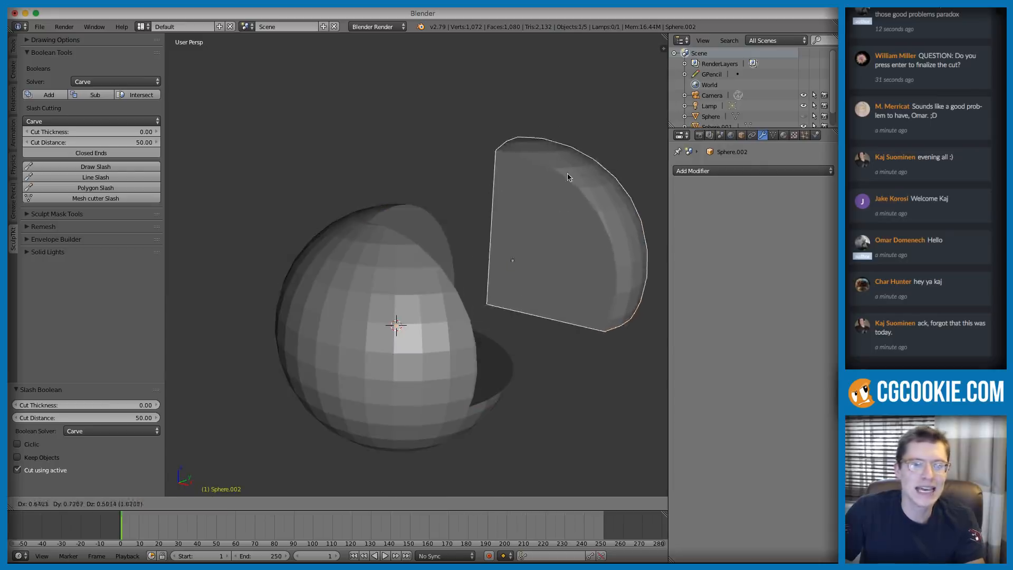
left_click(556, 206)
middle_click_drag(556, 206, 494, 187)
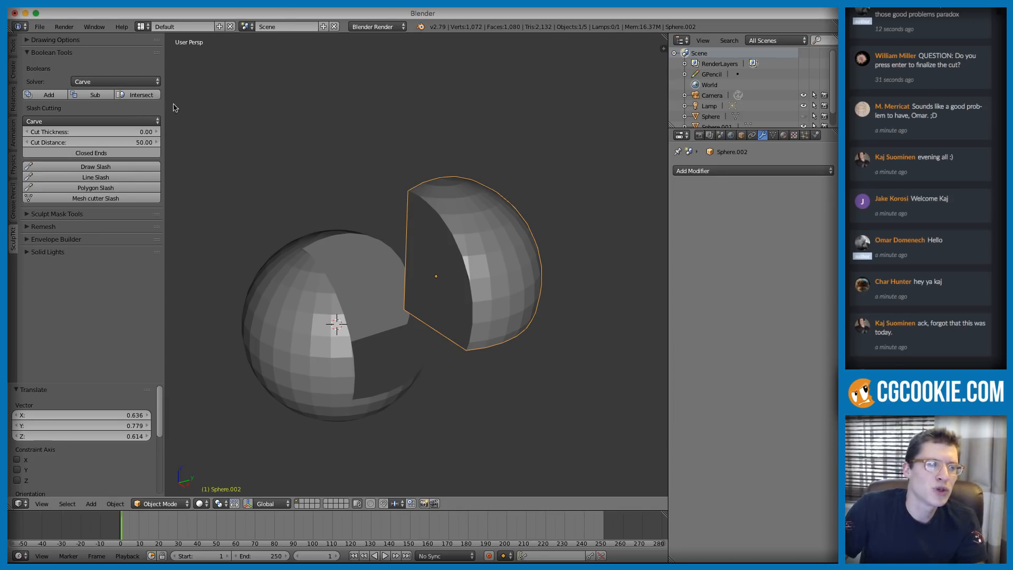
middle_click_drag(389, 198, 463, 226)
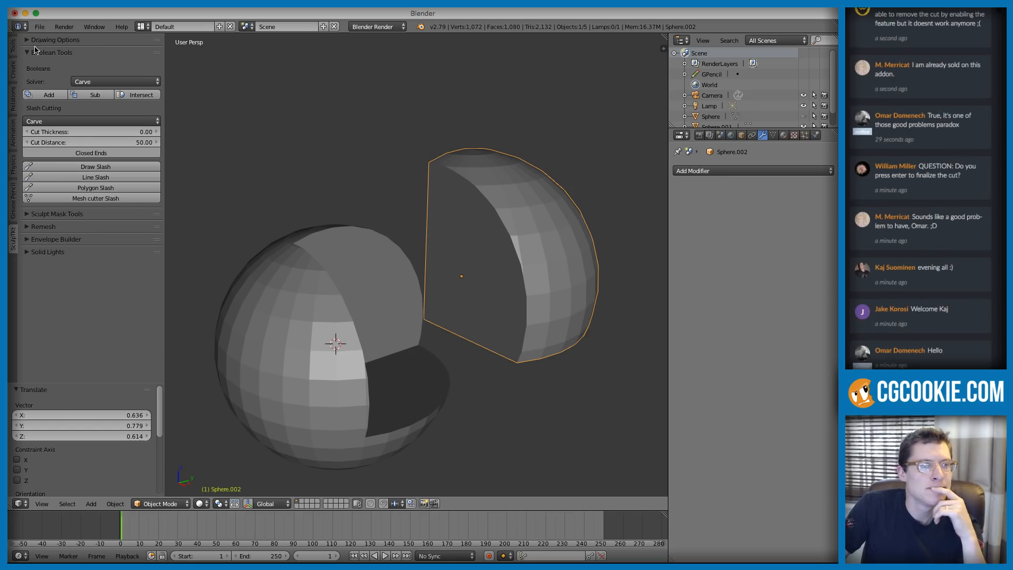
left_click(954, 71)
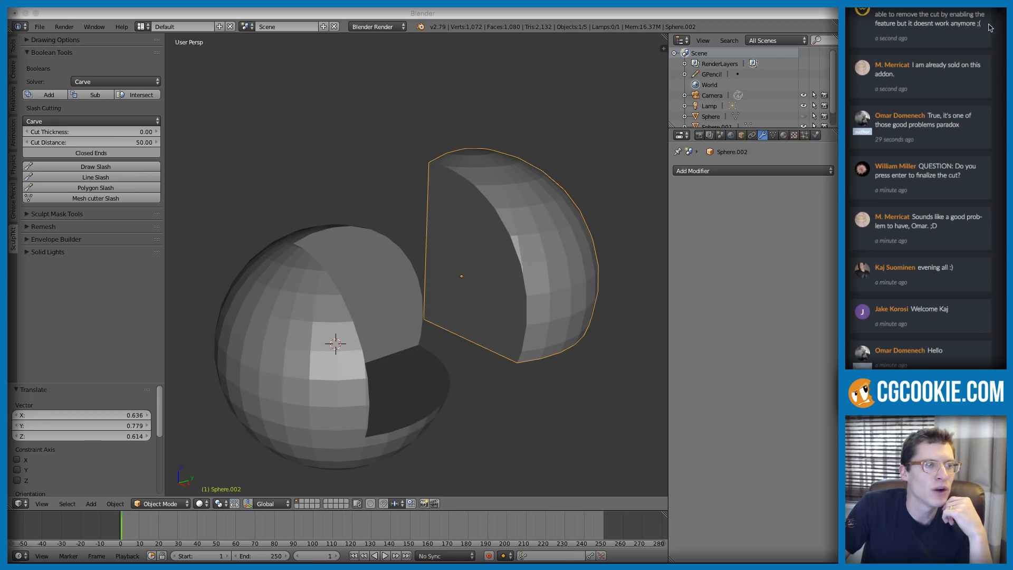
left_click_drag(985, 27, 875, 11)
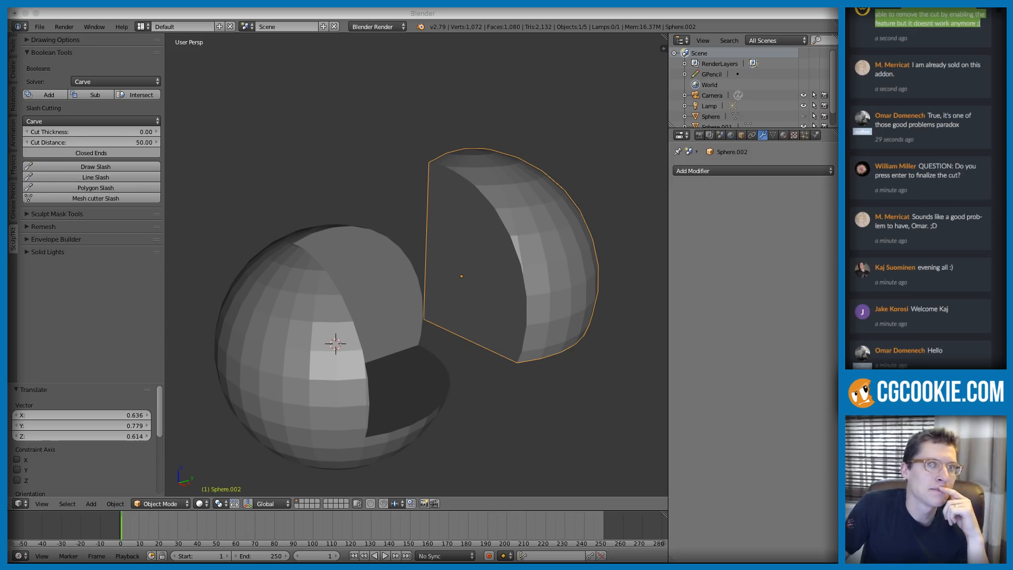
left_click(939, 78)
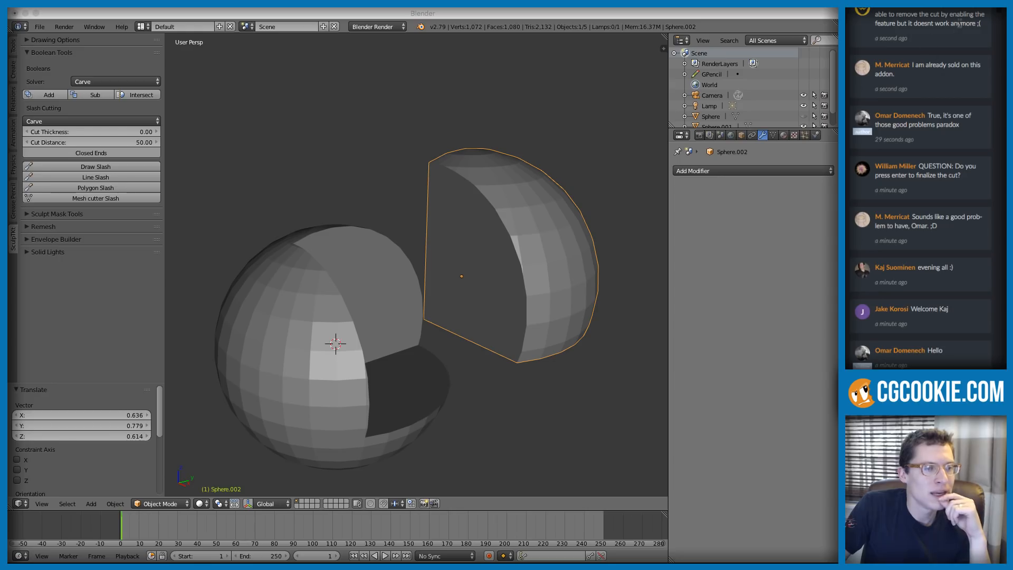
left_click_drag(978, 23, 902, 8)
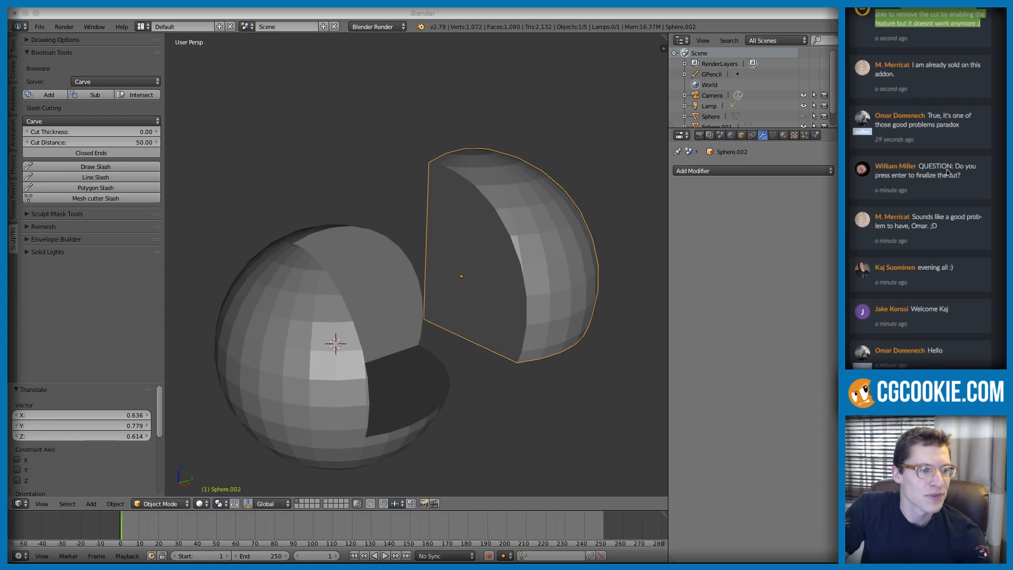
left_click(979, 168)
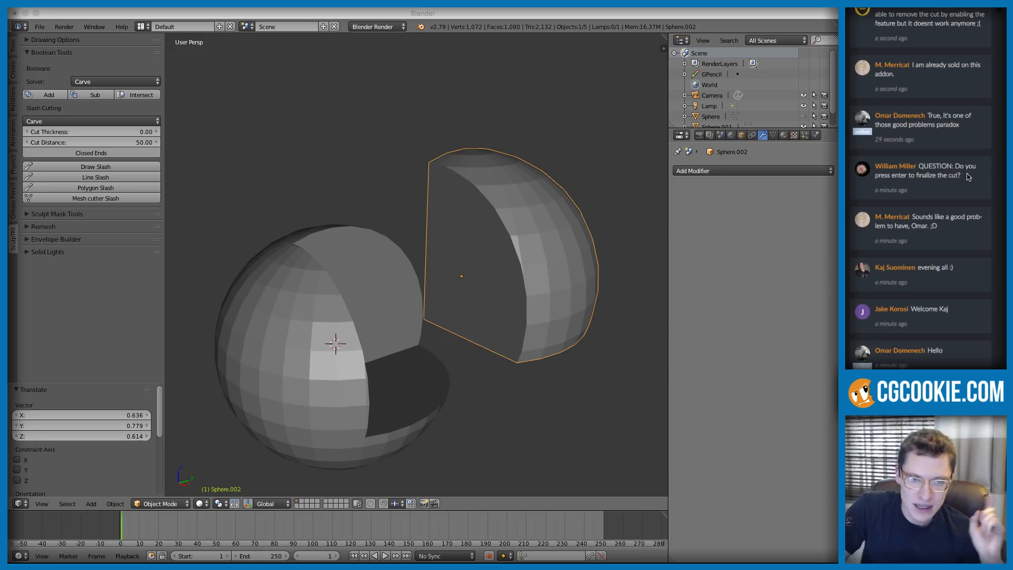
Step: Cut a curved notch into the rounded outer side of the separated wedge with a Draw Slash and delete the severed piece
left_click(466, 201)
middle_click_drag(567, 160, 500, 162)
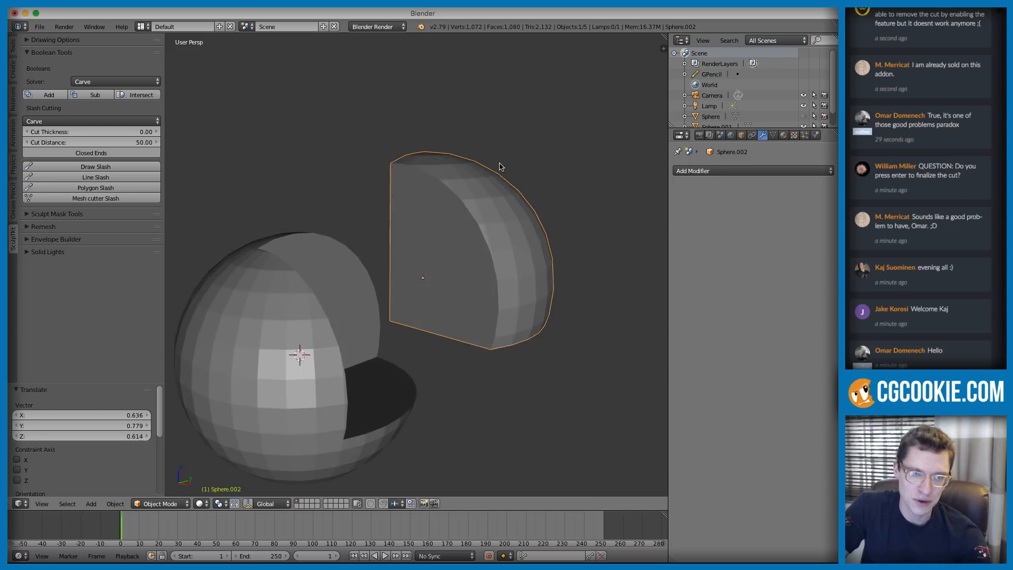
scroll(500, 162, "down", 1)
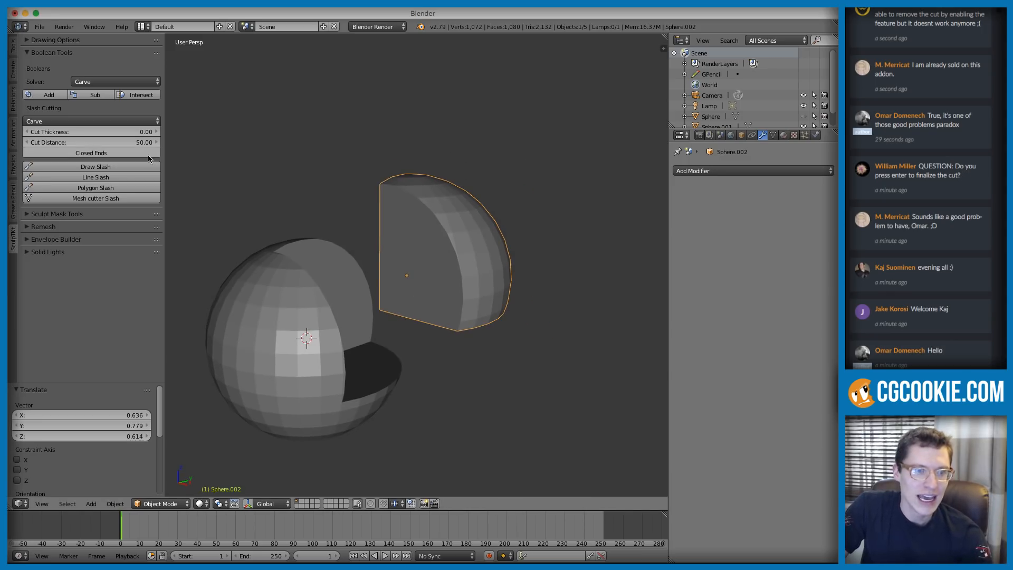
left_click(87, 169)
mouse_move(490, 152)
left_mouse_down()
mouse_move(438, 228)
mouse_move(502, 280)
mouse_move(556, 270)
left_mouse_up()
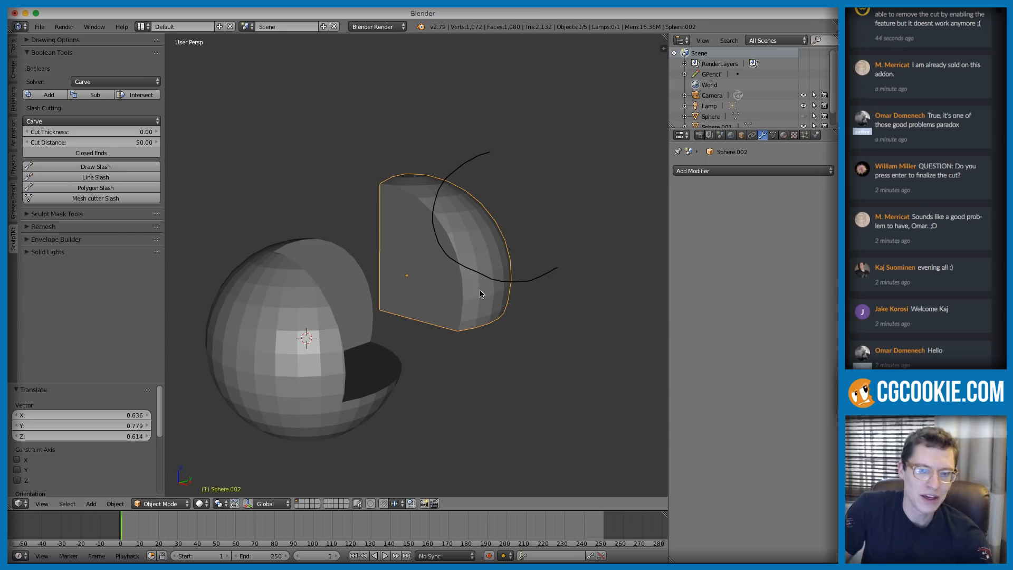
key("Return")
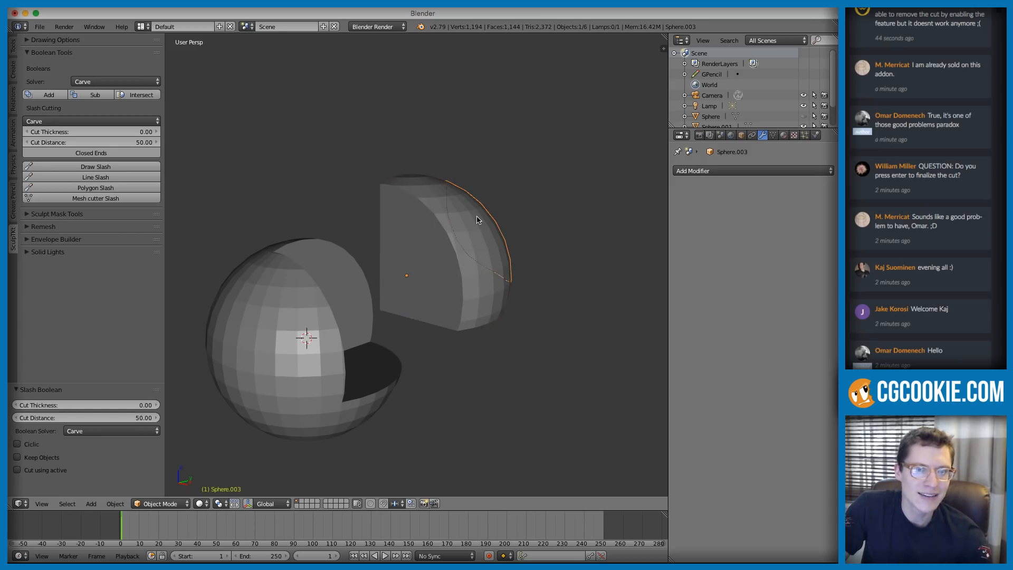
key("x")
left_click(458, 214)
Step: Cut the lower part of the wedge with a nearly horizontal Line Slash, delete the severed lower piece and select the remaining wedge
right_click(446, 288)
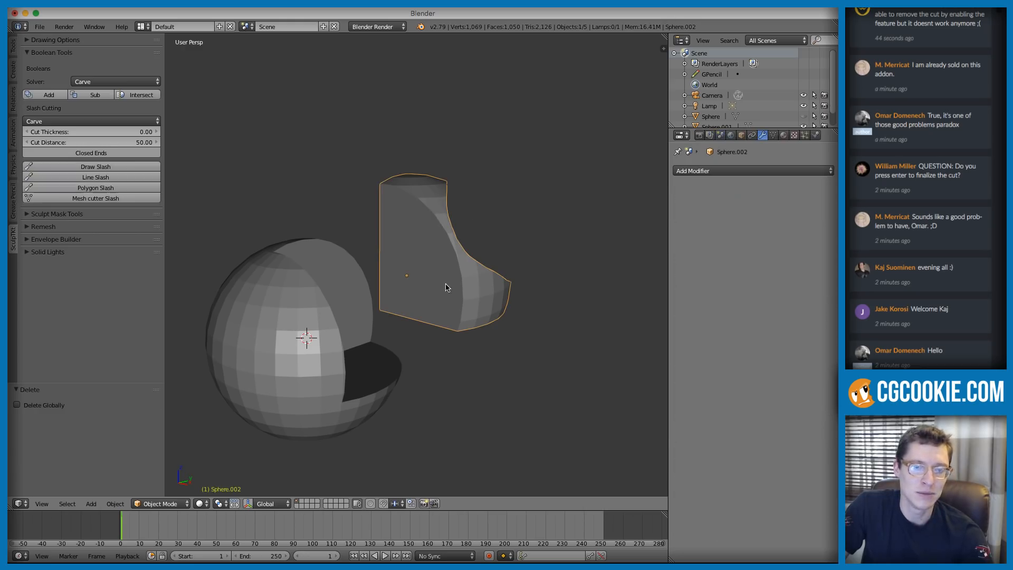
left_click(95, 177)
left_click_drag(310, 288, 608, 304)
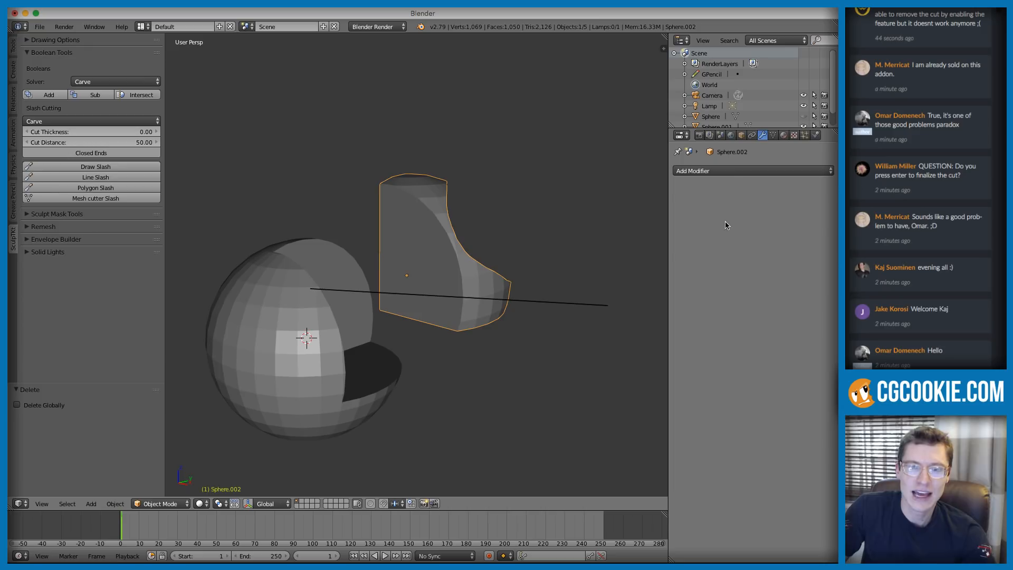
middle_click_drag(550, 228, 526, 213)
right_click(464, 315)
key("x")
left_click(515, 280)
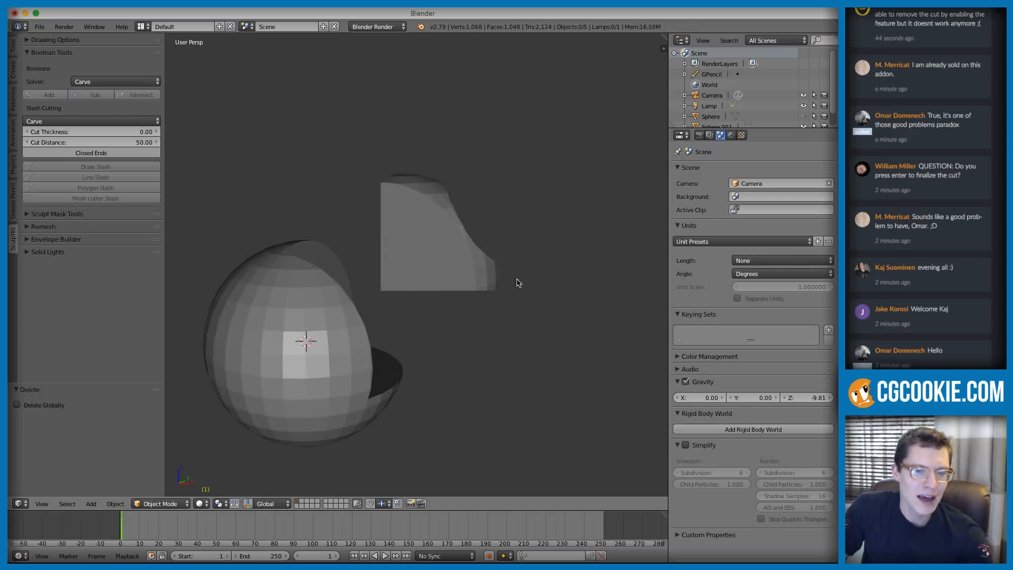
right_click(389, 216)
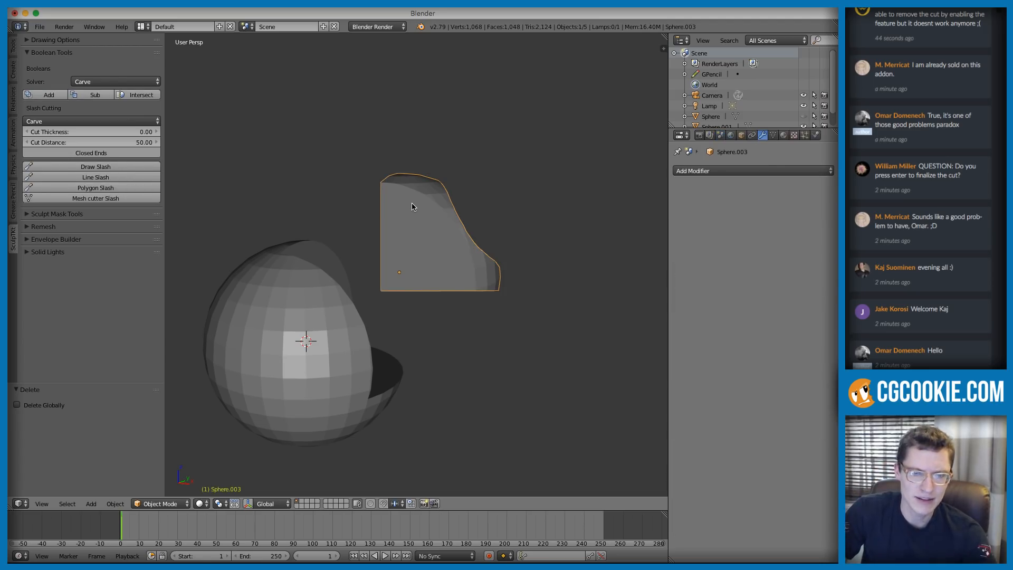
middle_click_drag(488, 172, 443, 172)
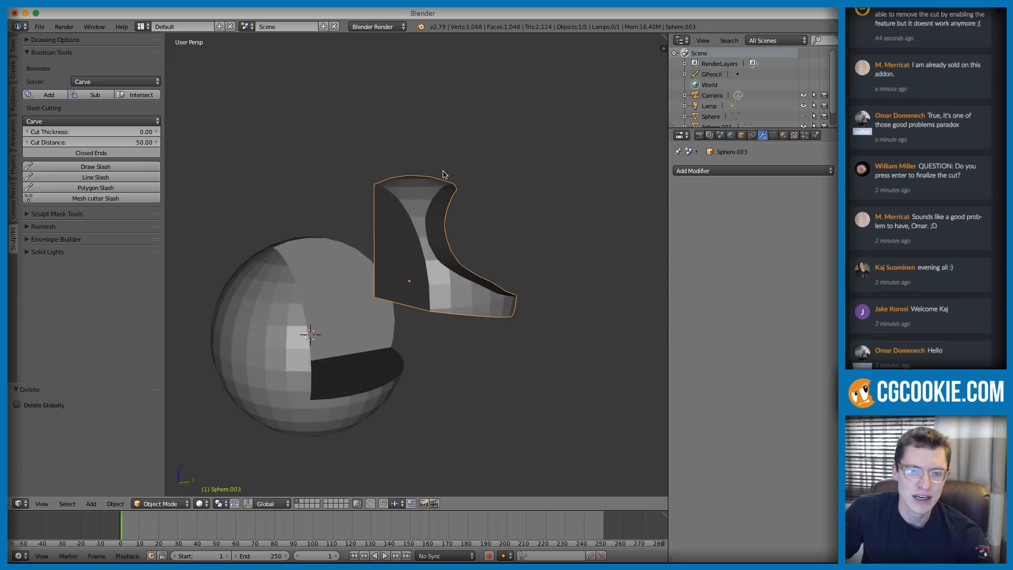
Step: Cut off the protruding lower tip of the wedge with a curved Draw Slash, delete the severed piece and select the remaining wedge
left_click(73, 167)
mouse_move(468, 348)
left_mouse_down()
mouse_move(463, 312)
mouse_move(583, 287)
left_mouse_up()
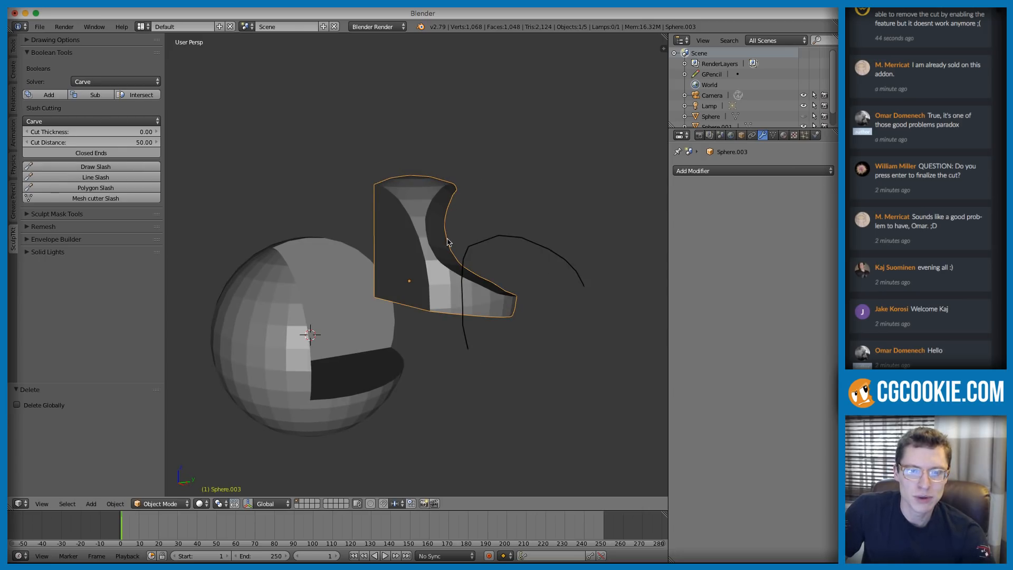
key("Return")
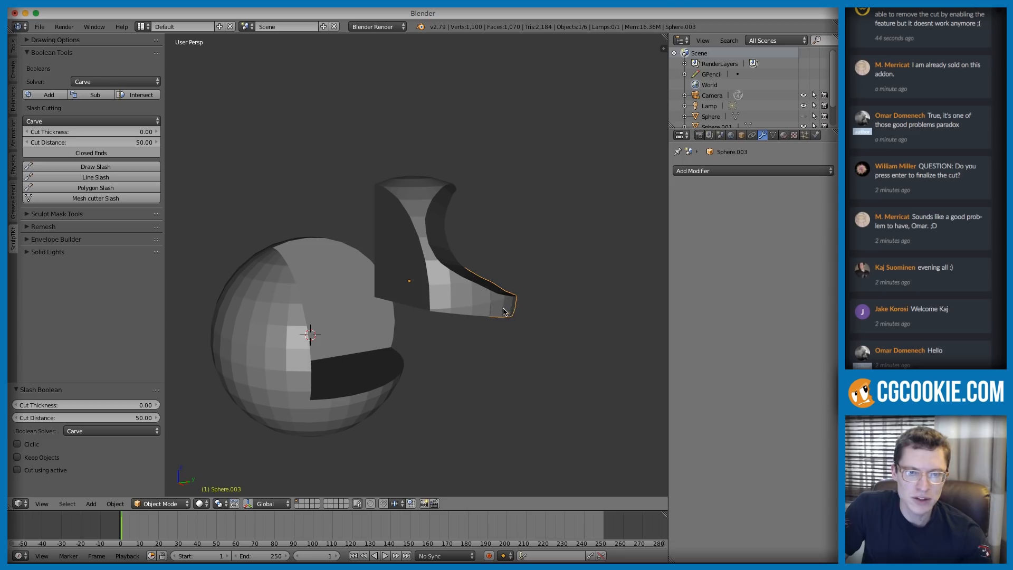
key("x")
left_click(509, 301)
middle_click_drag(534, 273, 442, 220)
right_click(442, 220)
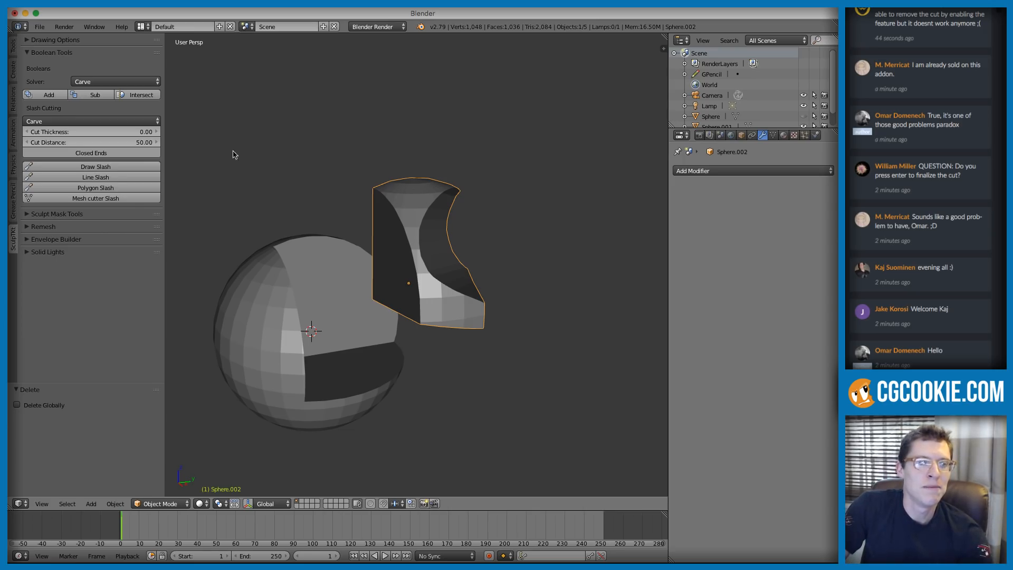
Step: Try a curved Draw Slash across the lower part of the sphere with the wedge still selected
middle_click_drag(251, 219, 285, 178)
left_click(71, 167)
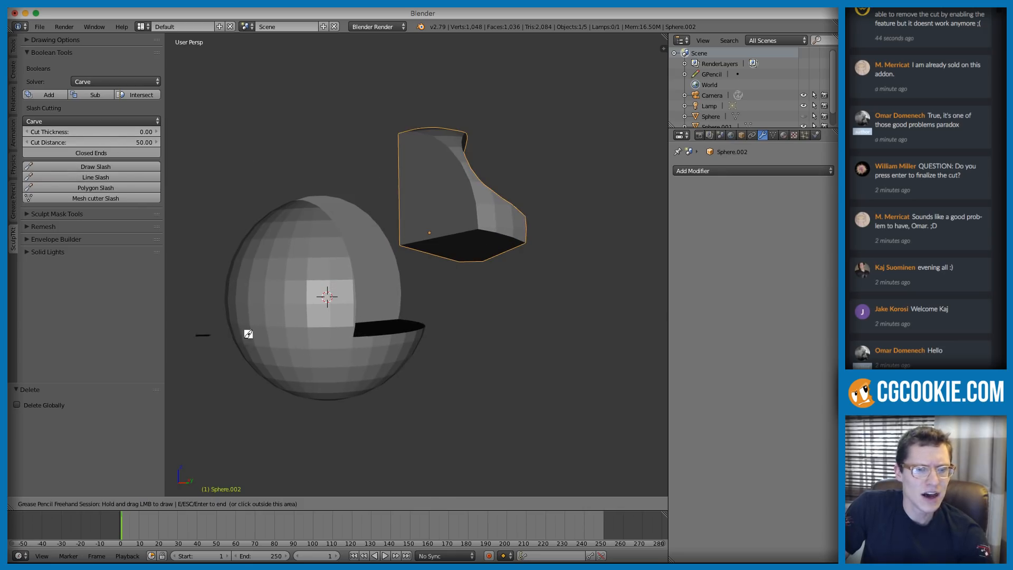
left_click_drag(196, 335, 432, 471)
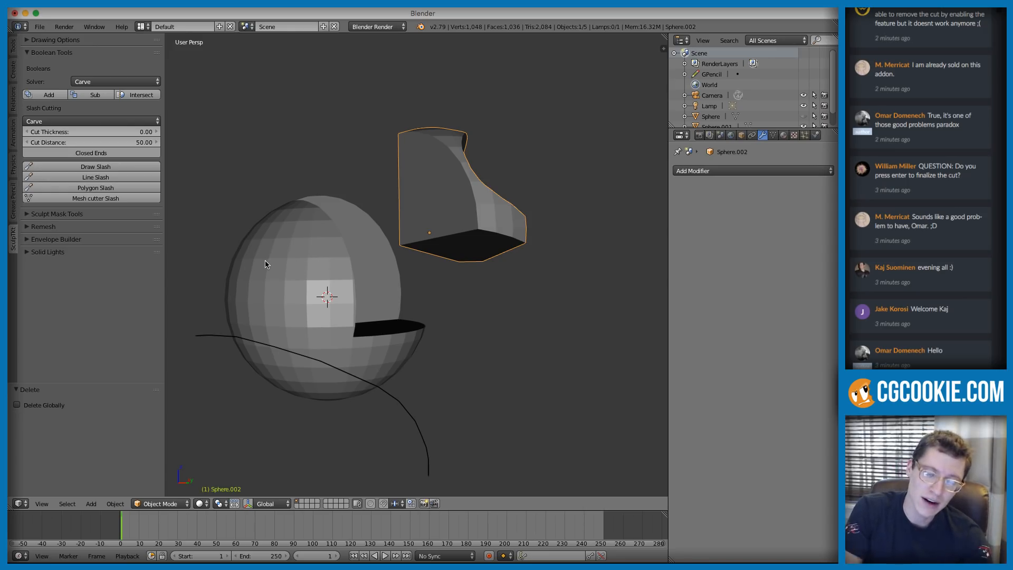
left_click(137, 198)
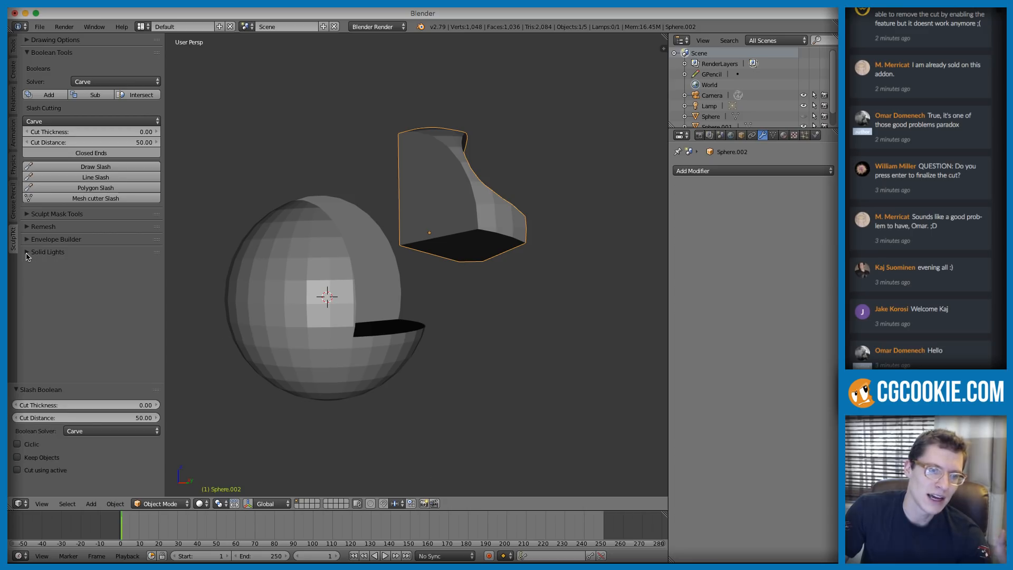
Step: Cut away the underside of the sphere with a curved, descending Draw Slash and delete the severed lower piece
right_click(311, 337)
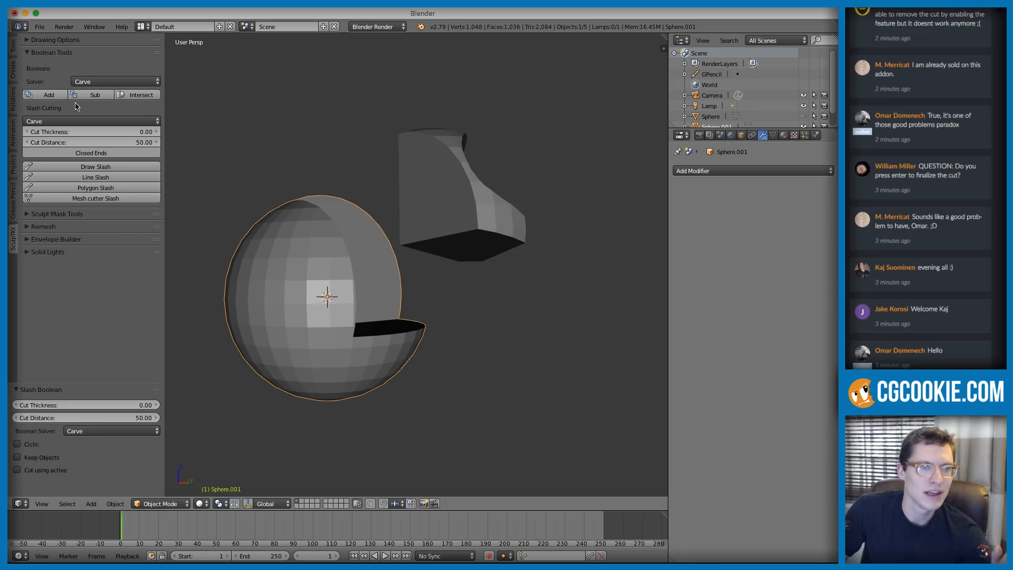
left_click(95, 167)
left_click_drag(174, 322, 432, 472)
key("Return")
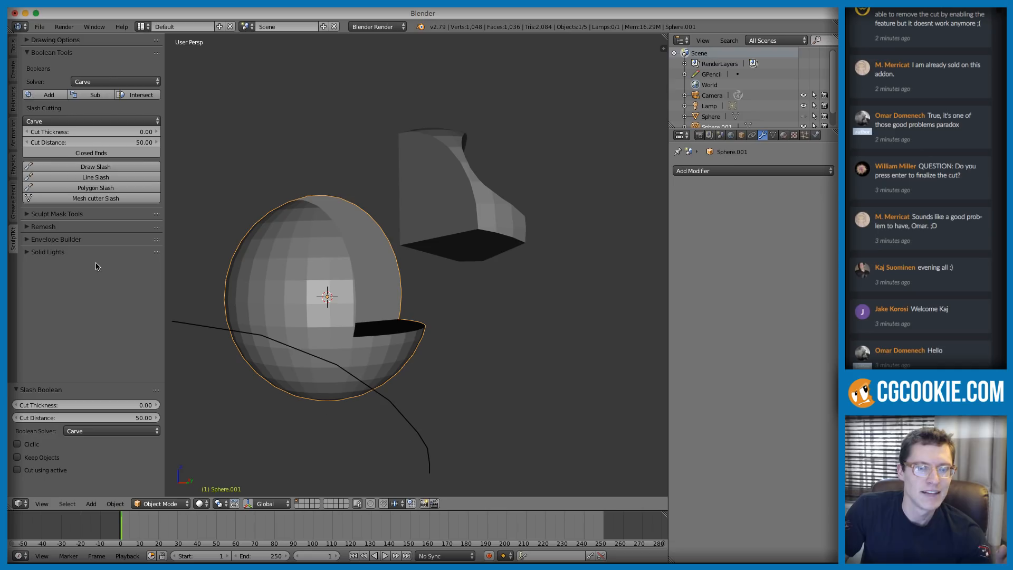
right_click(291, 372)
key("x")
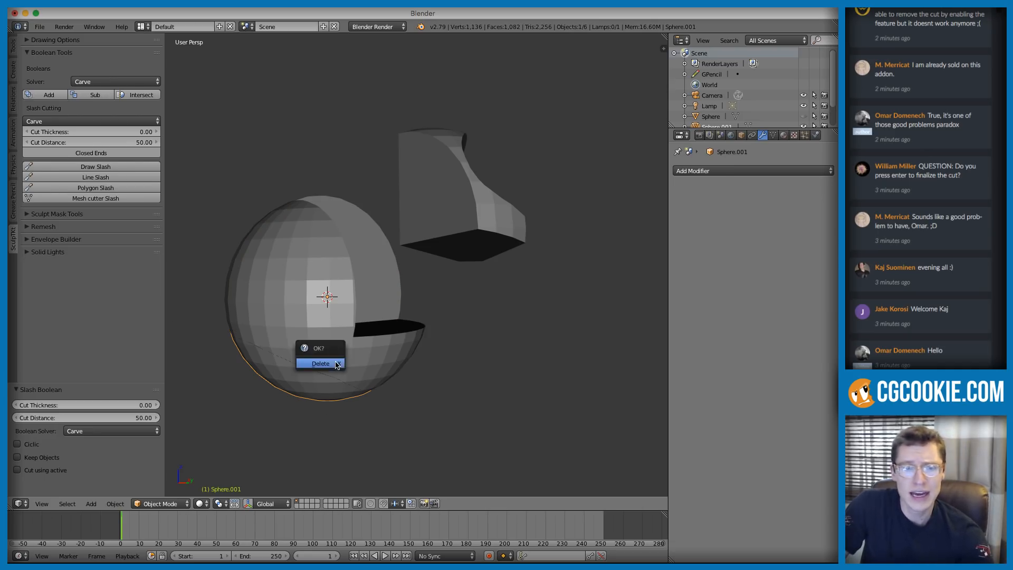
left_click(336, 364)
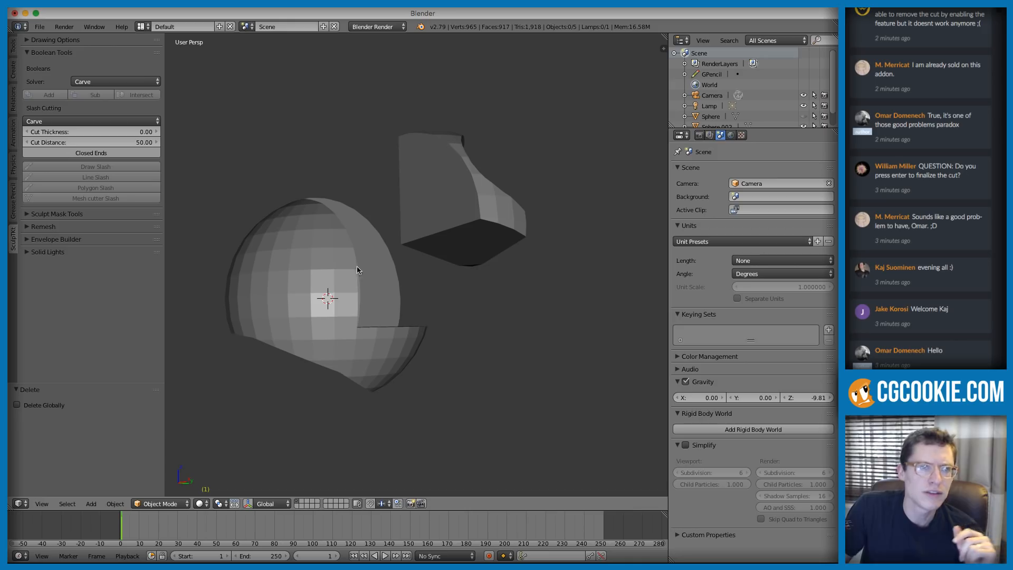
Step: Examine the Sculpt Mask Tools options with the cut sphere selected
left_click(51, 53)
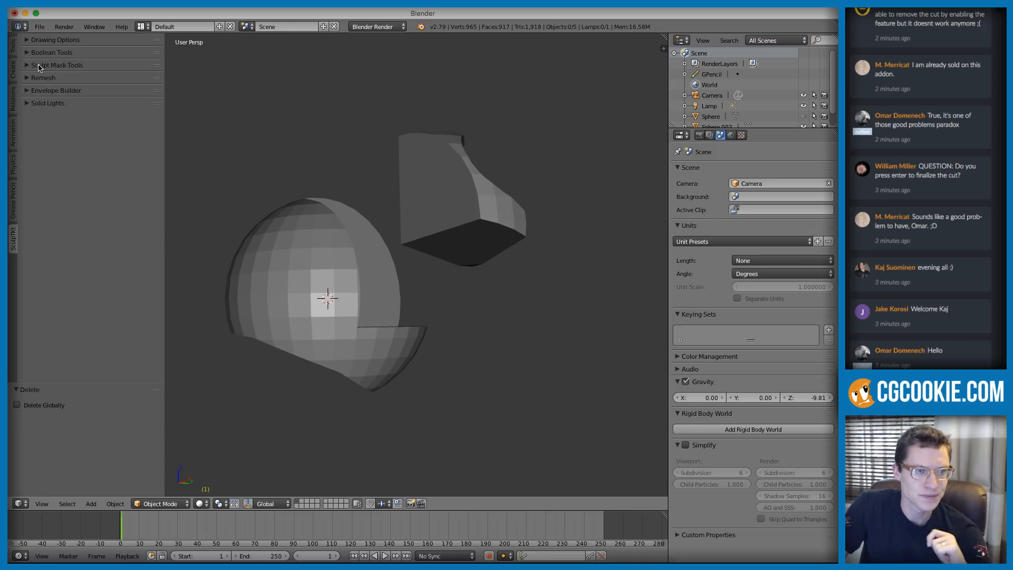
left_click(40, 66)
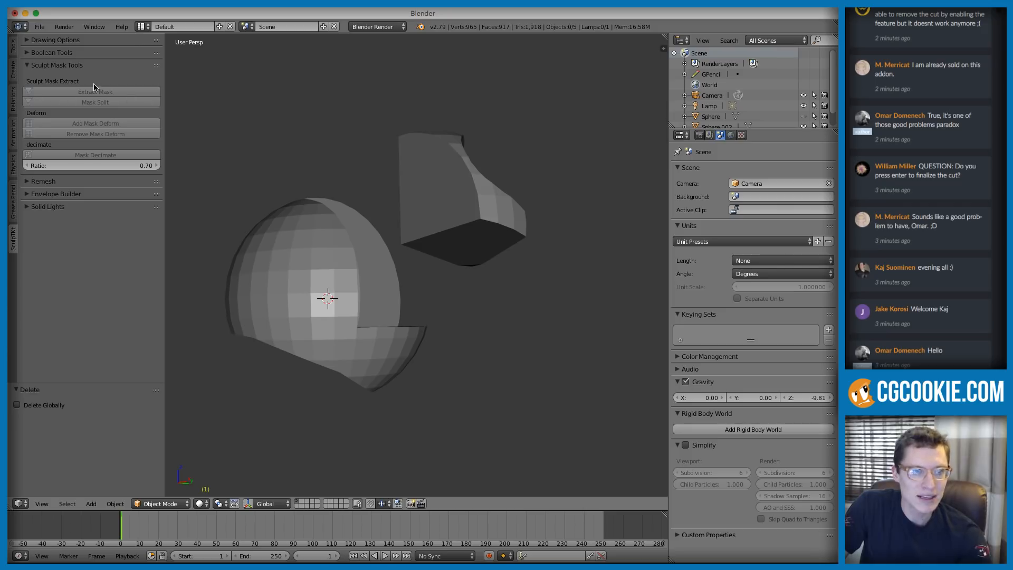
left_click(316, 245)
middle_click_drag(315, 246, 422, 211)
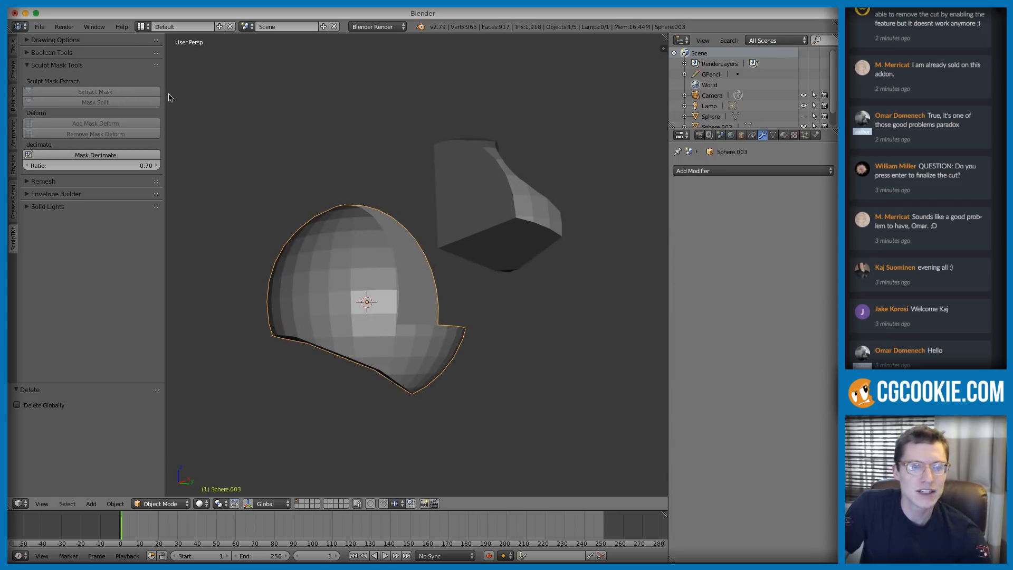
left_click(30, 66)
middle_click_drag(357, 244, 340, 259)
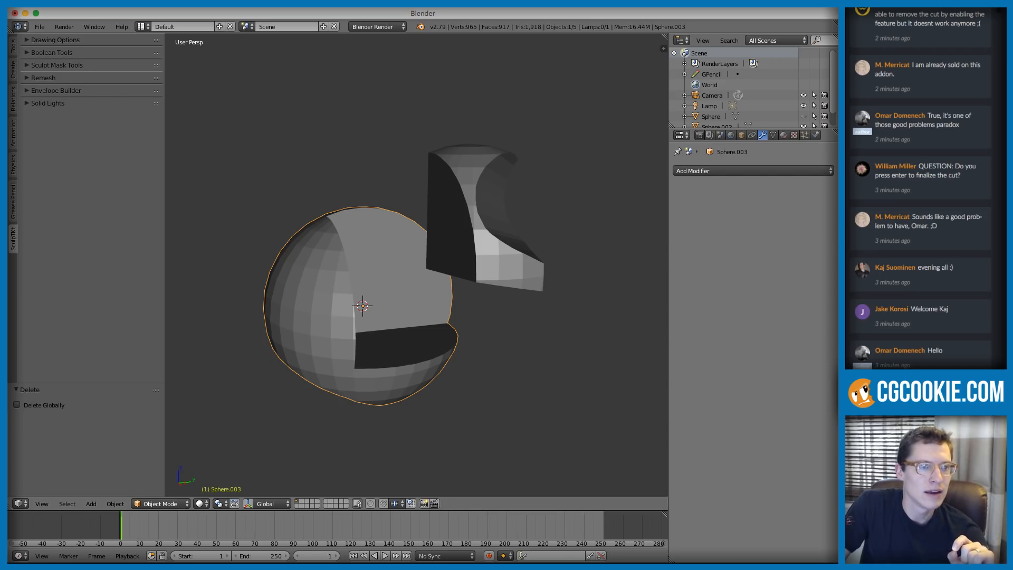
Step: Try decimating the cut sphere with a ratio of 0.1 and undo the decimation
left_click(49, 77)
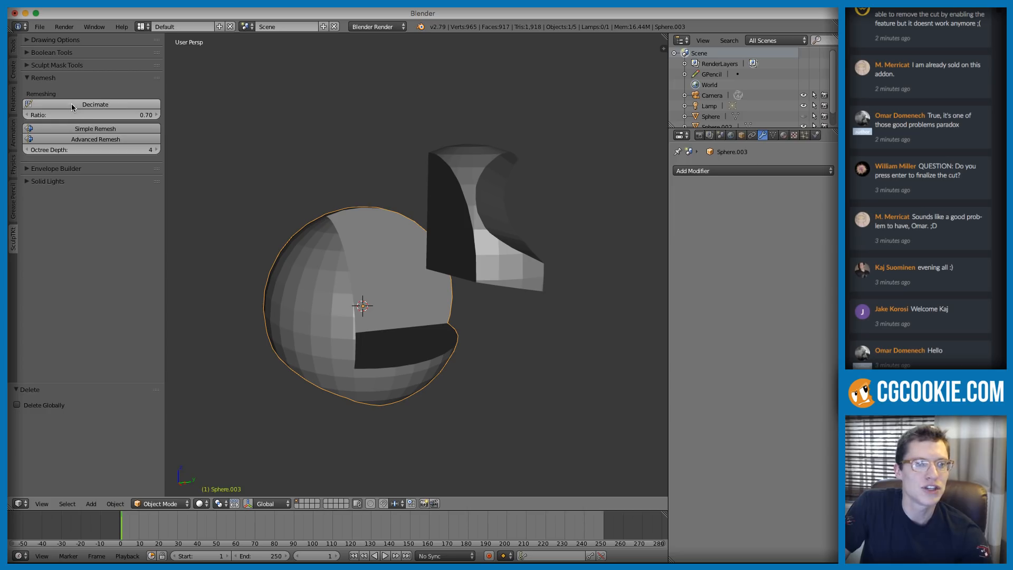
left_click(109, 116)
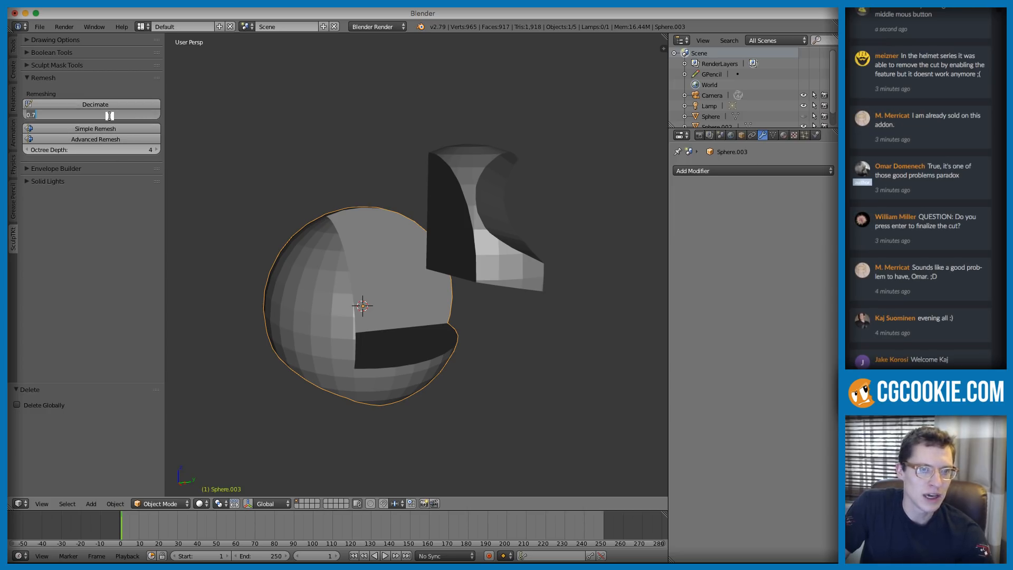
type("0.1")
key("Return")
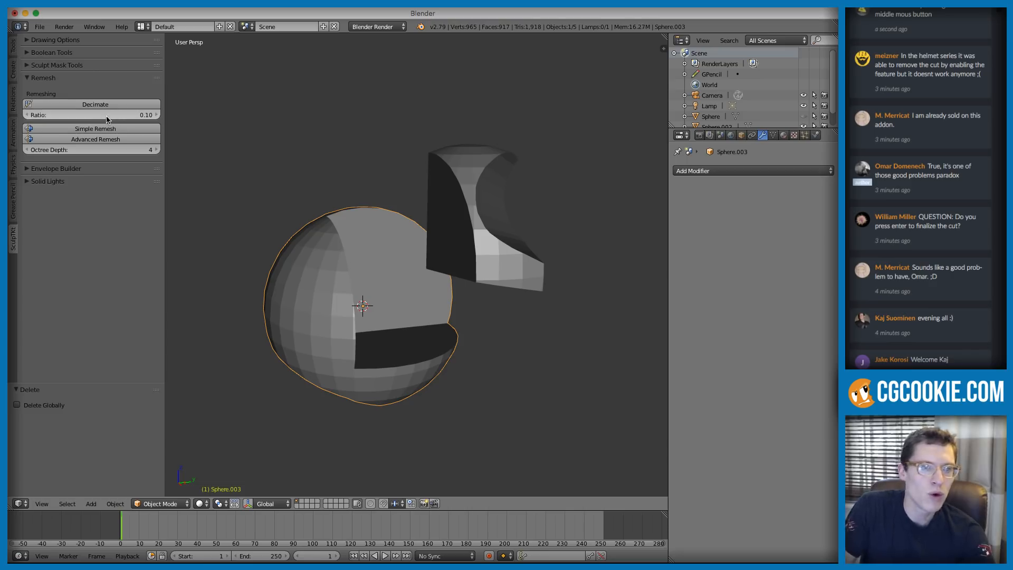
left_click(100, 105)
middle_click_drag(422, 217, 415, 181)
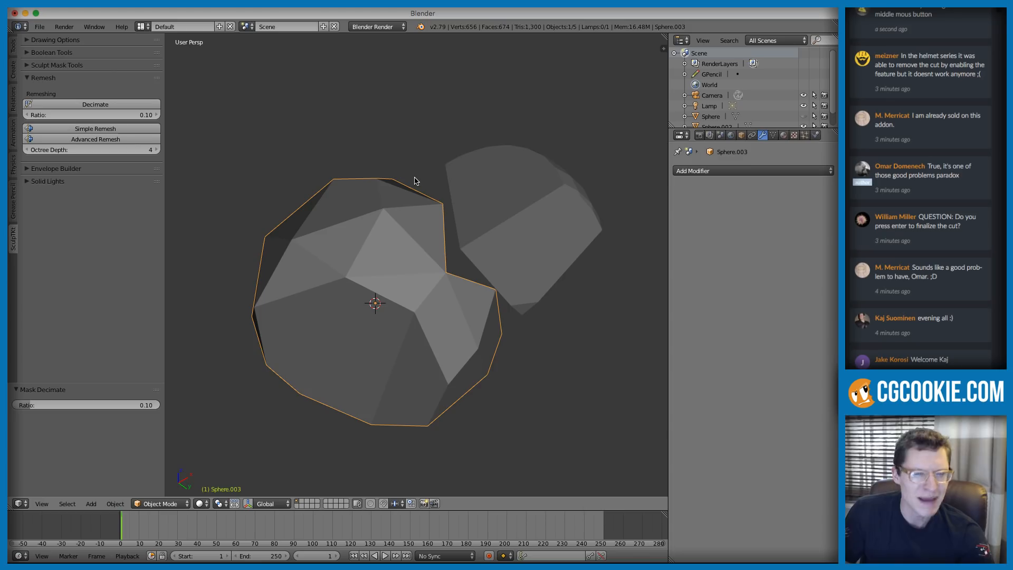
key("ctrl+z")
key("ctrl+z")
key("ctrl+z")
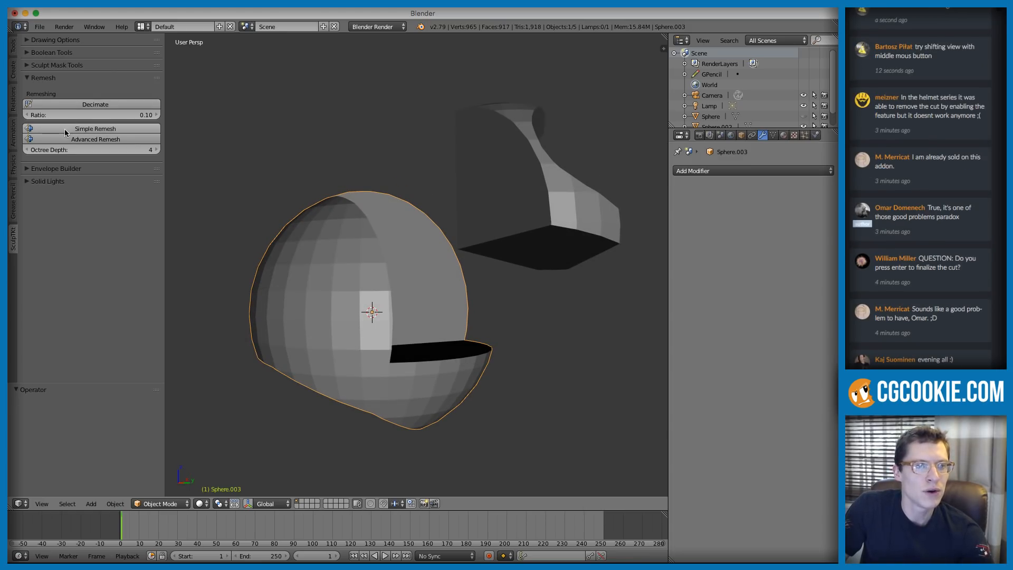
Step: Try a Simple Remesh on the cut sphere at octree depth 4 and undo it
left_click(80, 130)
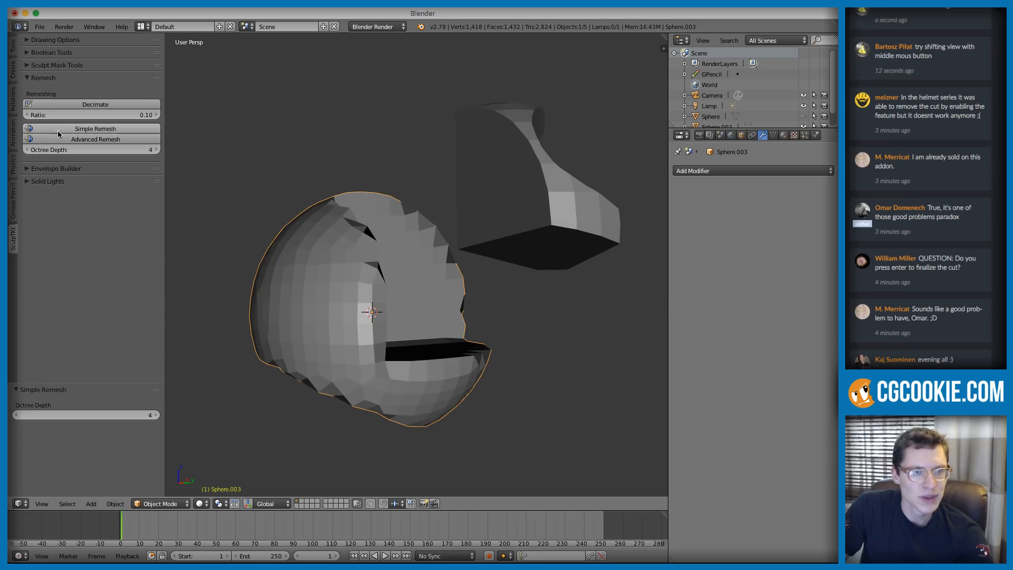
key("ctrl+z")
Step: Set the octree depth to 6 and apply a Simple Remesh to the cut sphere
left_click(126, 150)
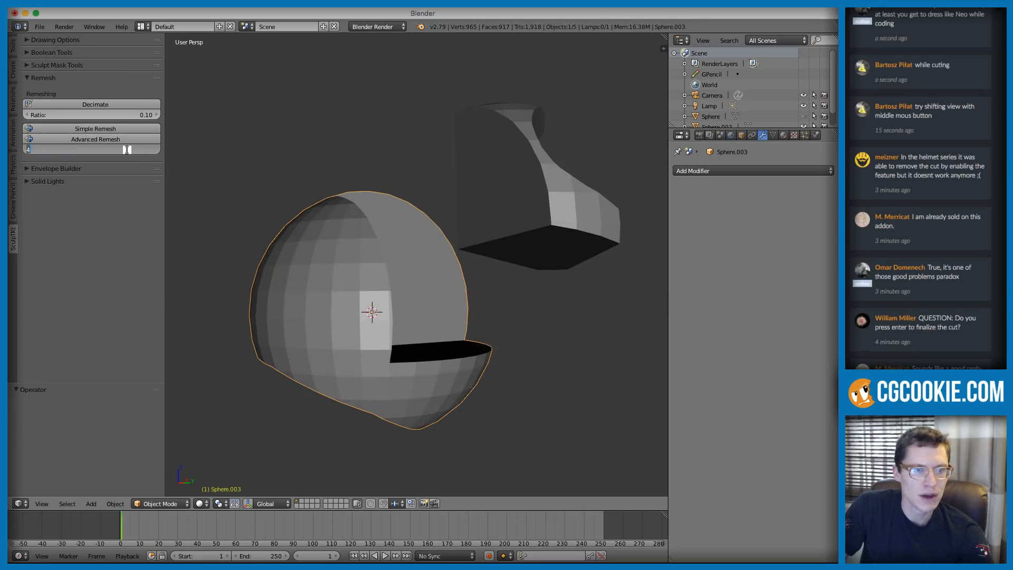
key("Return")
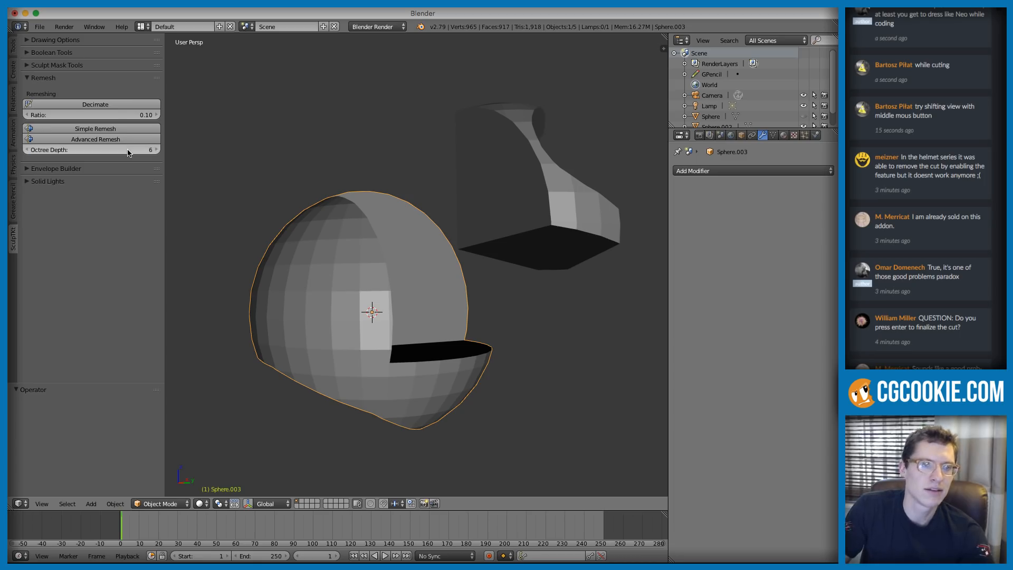
left_click(113, 102)
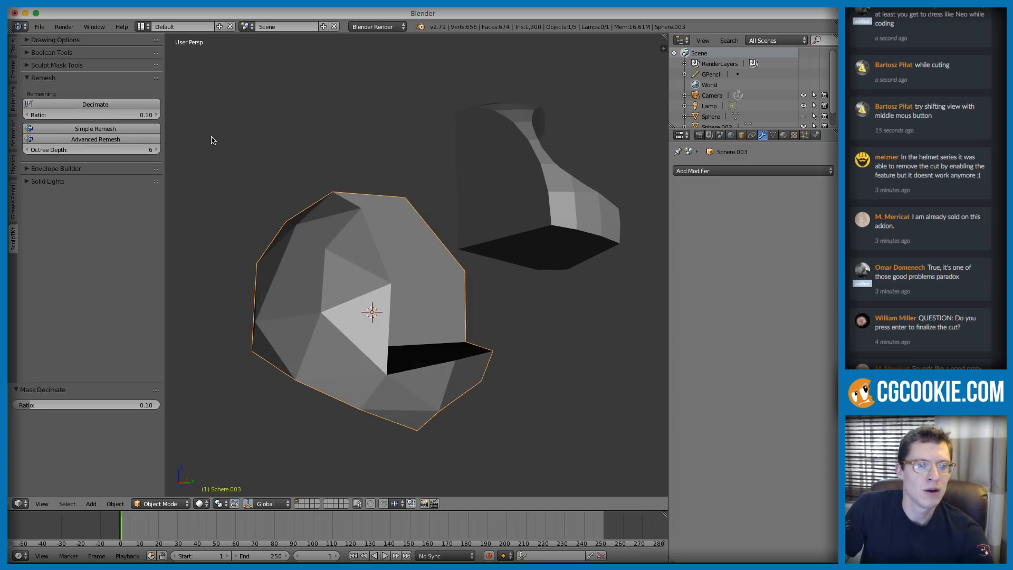
key("ctrl+z")
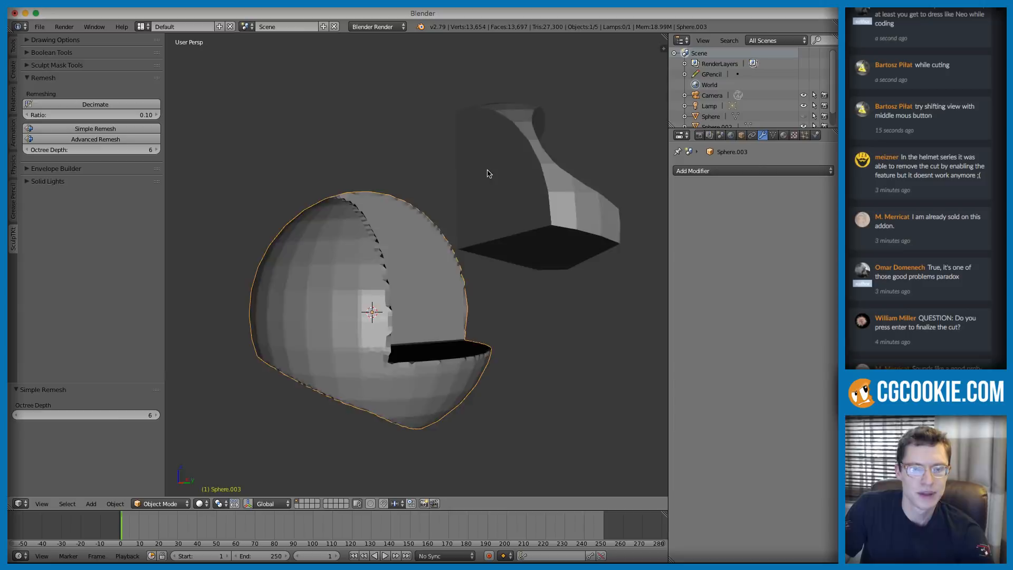
Step: Inspect the remeshed sphere's topology in Edit Mode from several angles and return to Object Mode
middle_click_drag(486, 169, 460, 206)
scroll(433, 227, "up", 2)
key("Tab")
key("z")
scroll(422, 247, "down", 3)
key("z")
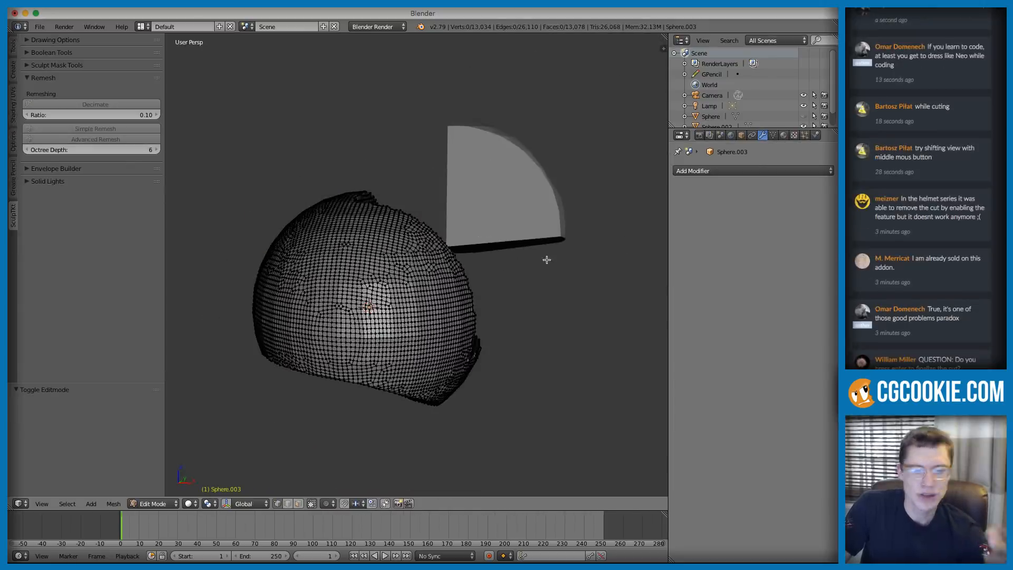
scroll(464, 252, "up", 2)
middle_click_drag(506, 248, 410, 260)
key("Tab")
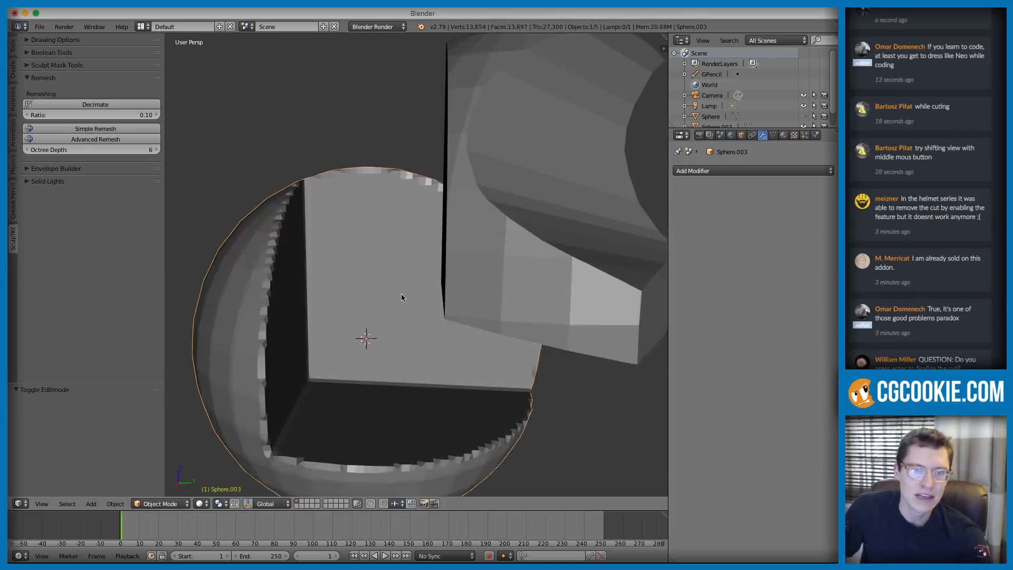
Step: Apply a Simple Remesh at octree depth 6 to the separated wedge
scroll(403, 296, "down", 4)
right_click(398, 224)
left_click(95, 128)
middle_click_drag(401, 188, 480, 219)
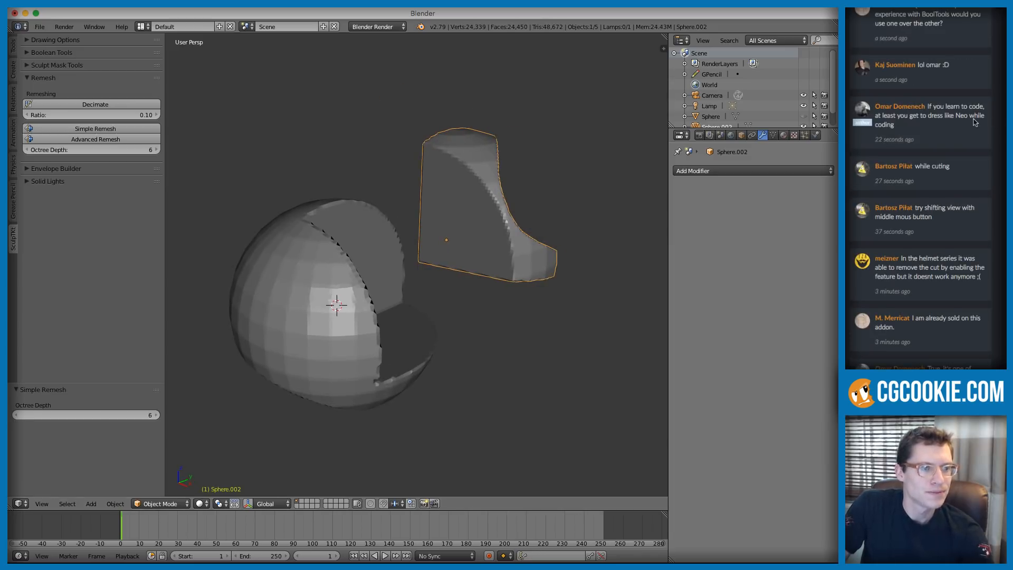
Step: Read back through the live chat for viewer questions, including the one comparing these Boolean Tools with BoolTools
left_click(939, 130)
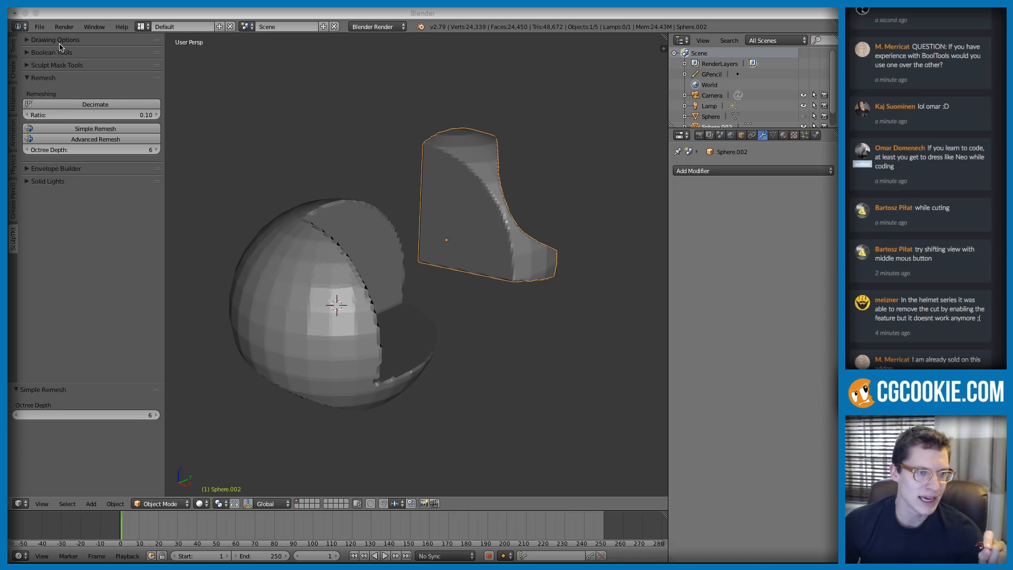
left_click(43, 53)
left_click(44, 53)
left_click(53, 55)
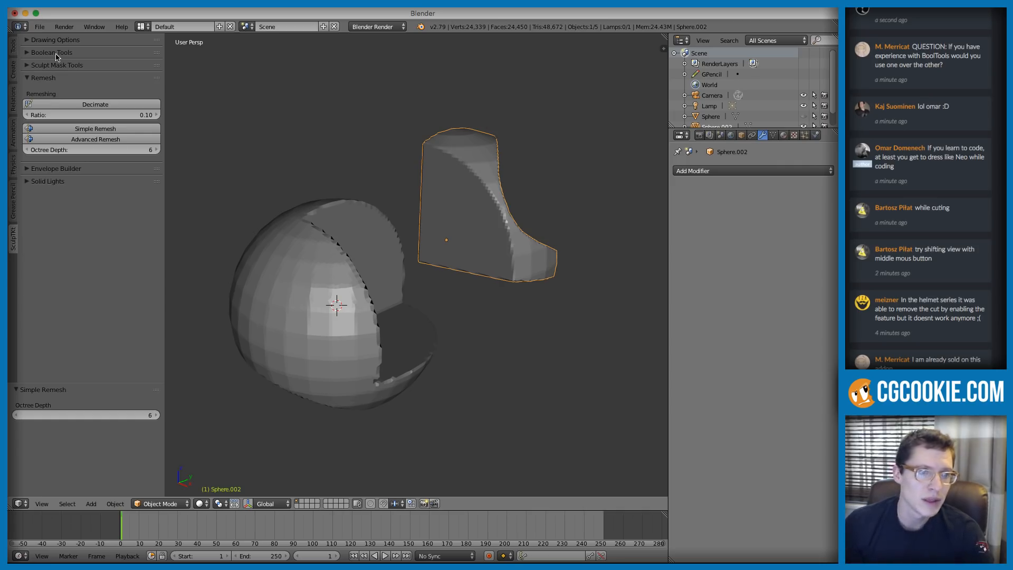
left_click(958, 65)
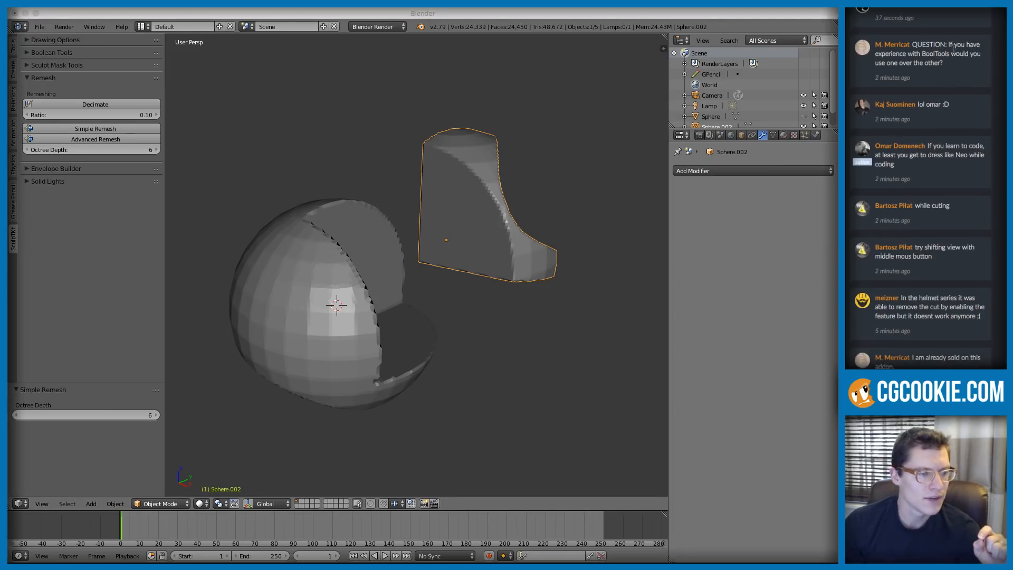
scroll(954, 49, "down", 3)
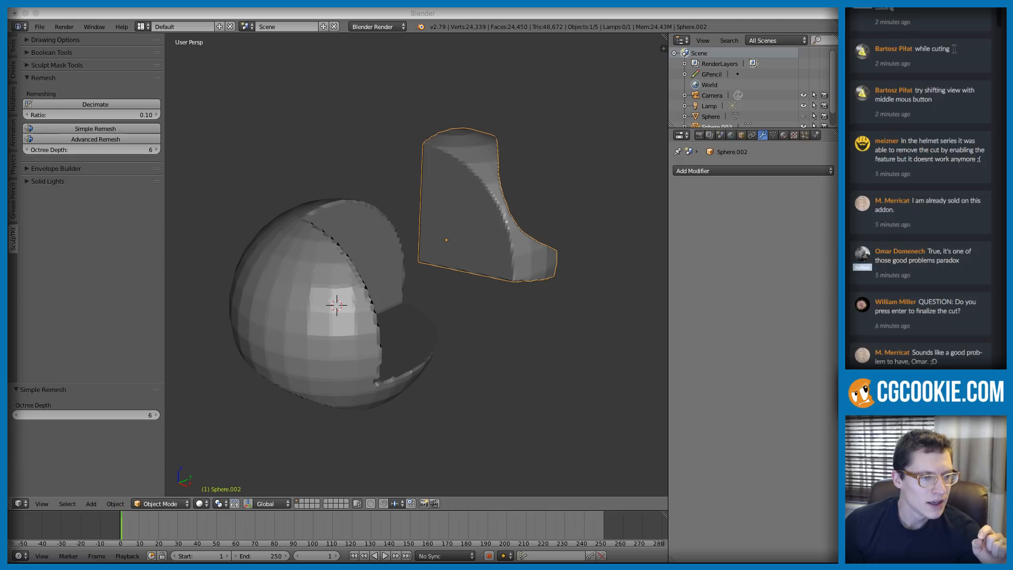
scroll(953, 48, "down", 5)
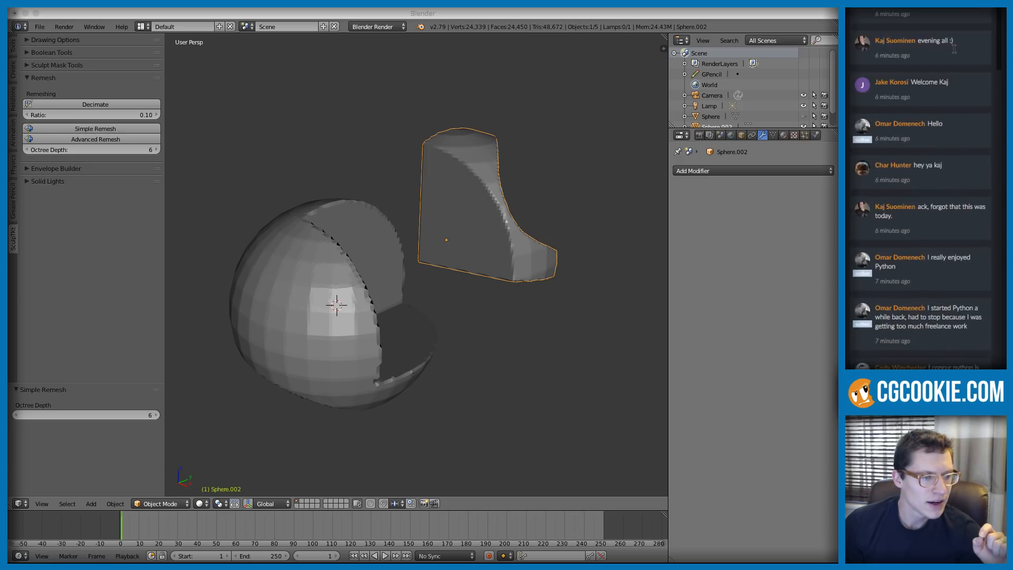
scroll(953, 48, "up", 10)
left_click(335, 97)
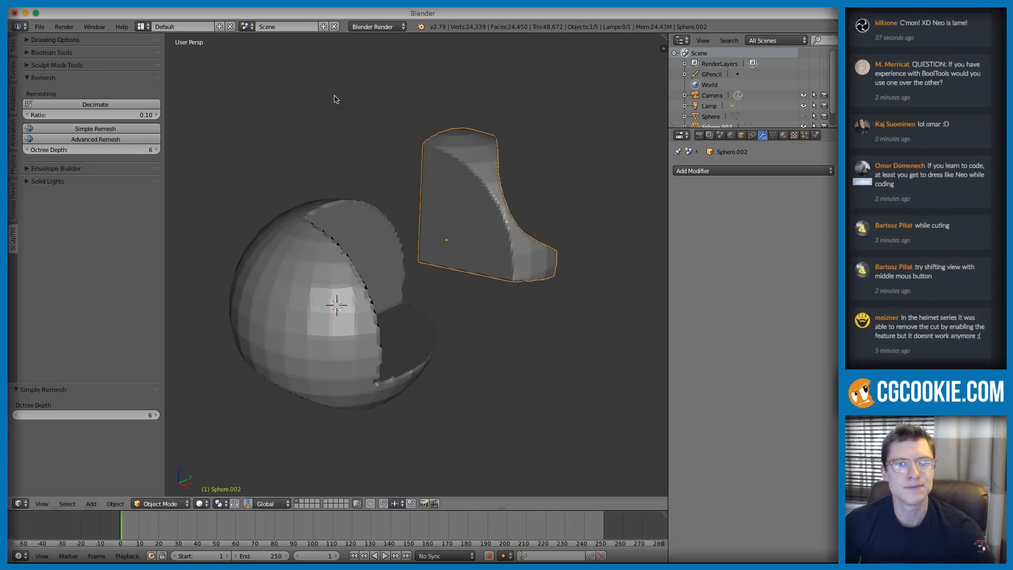
Step: Examine the Advanced Remesh settings for the wedge, including octree depth, cleaning iterations and multiresolution
left_click(78, 140)
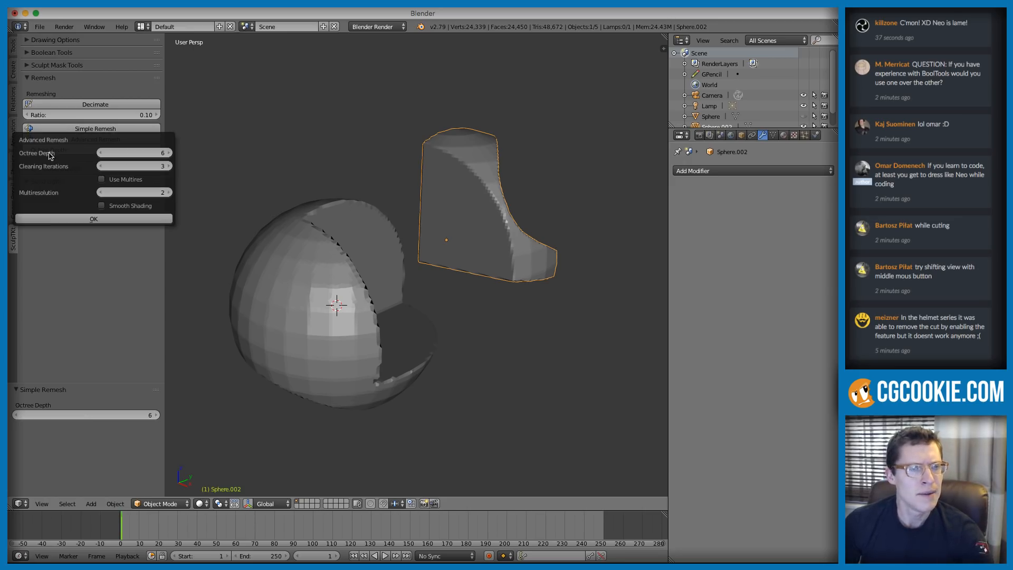
left_click(100, 166)
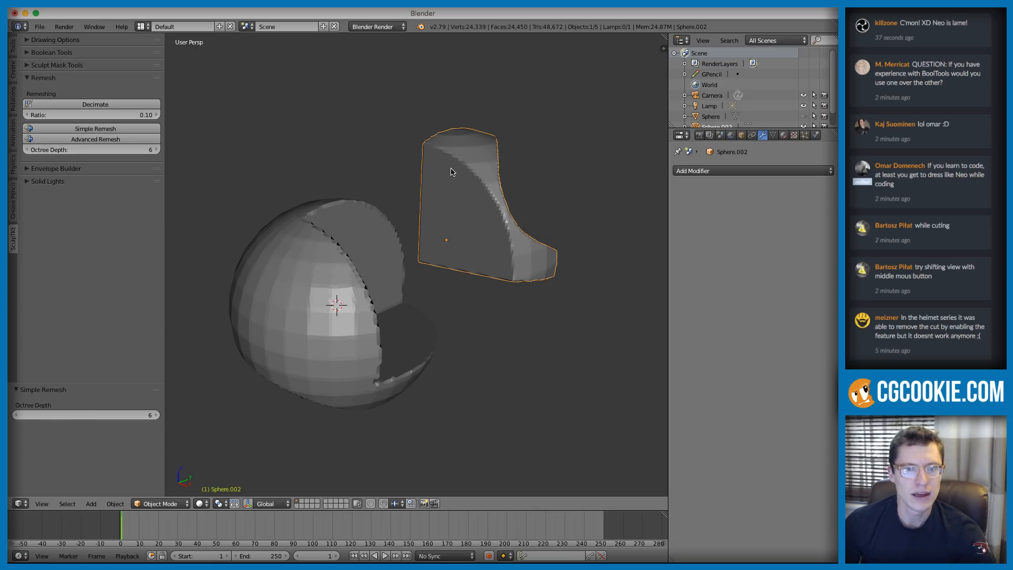
Step: Try an Advanced Remesh on the wedge at octree depth 6 with 1 cleaning iteration, and undo it
middle_click_drag(476, 160, 428, 218)
scroll(427, 218, "up", 4)
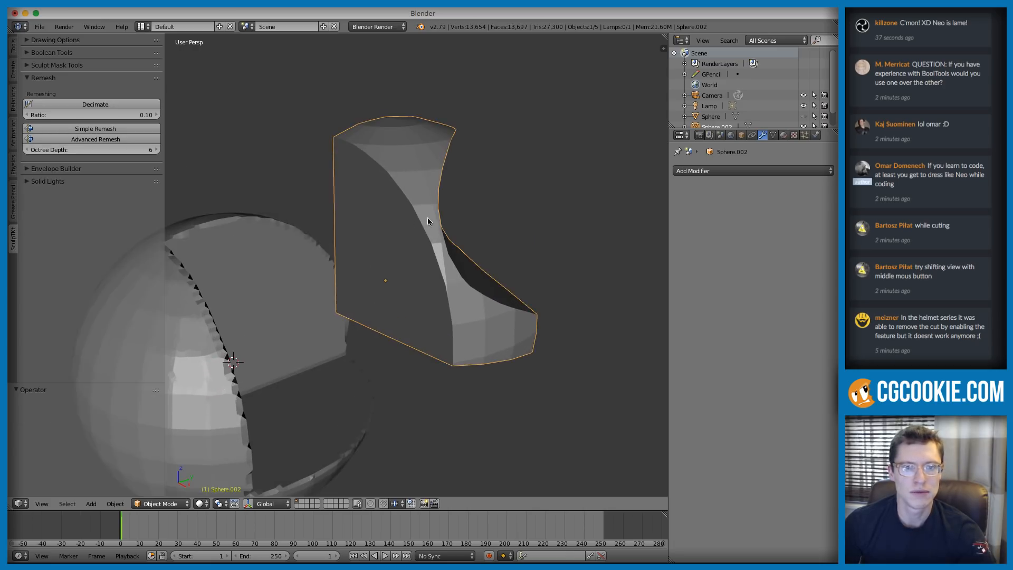
left_click(78, 138)
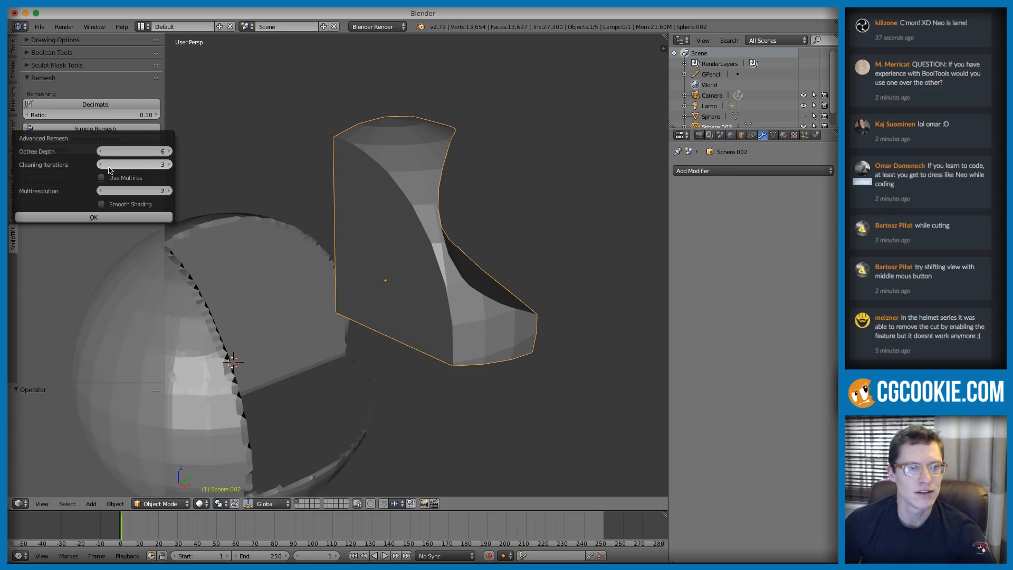
left_click(94, 217)
mouse_move(505, 258)
middle_mouse_down()
mouse_move(506, 244)
mouse_move(495, 253)
middle_mouse_up()
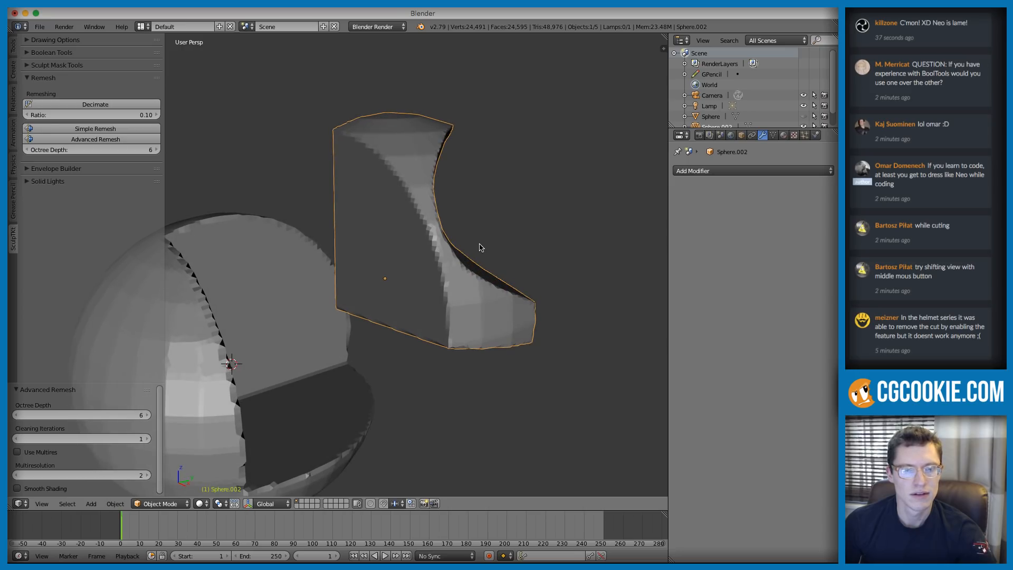
key("ctrl+z")
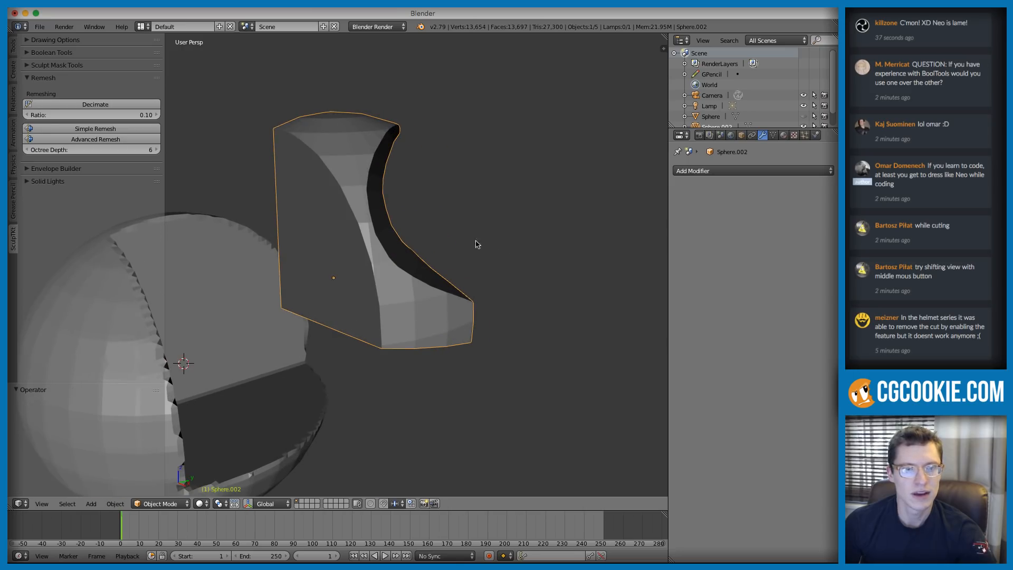
Step: Repeat the Advanced Remesh on the wedge at octree depth 6 with multiresolution 2, and undo it
left_click(105, 140)
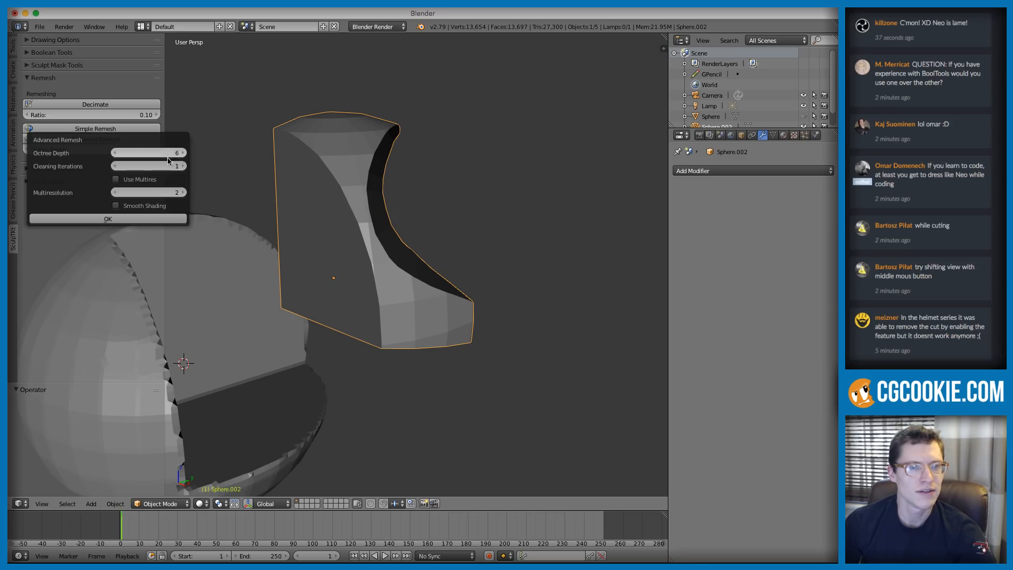
left_click(91, 140)
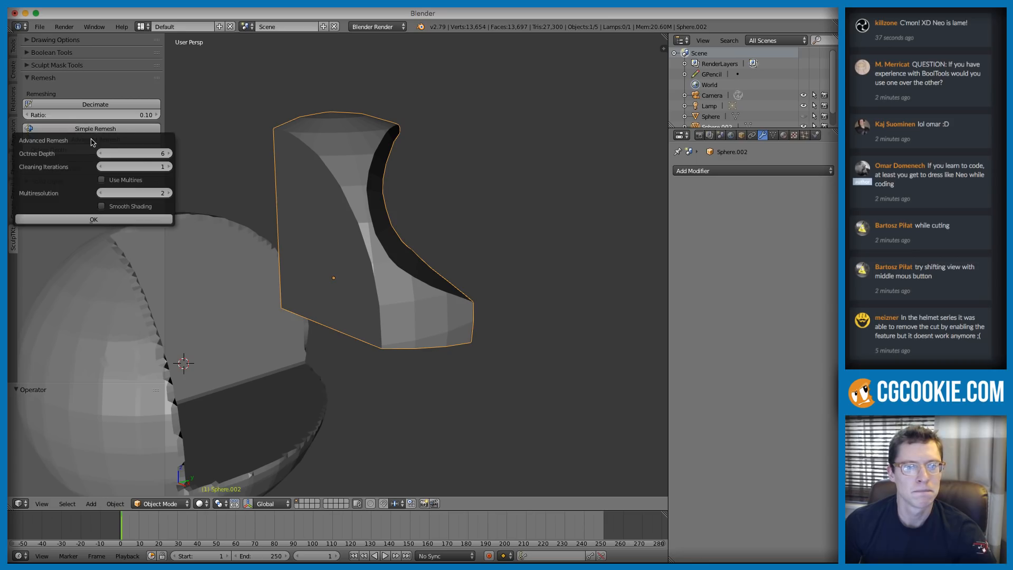
left_click(134, 219)
key("ctrl+z")
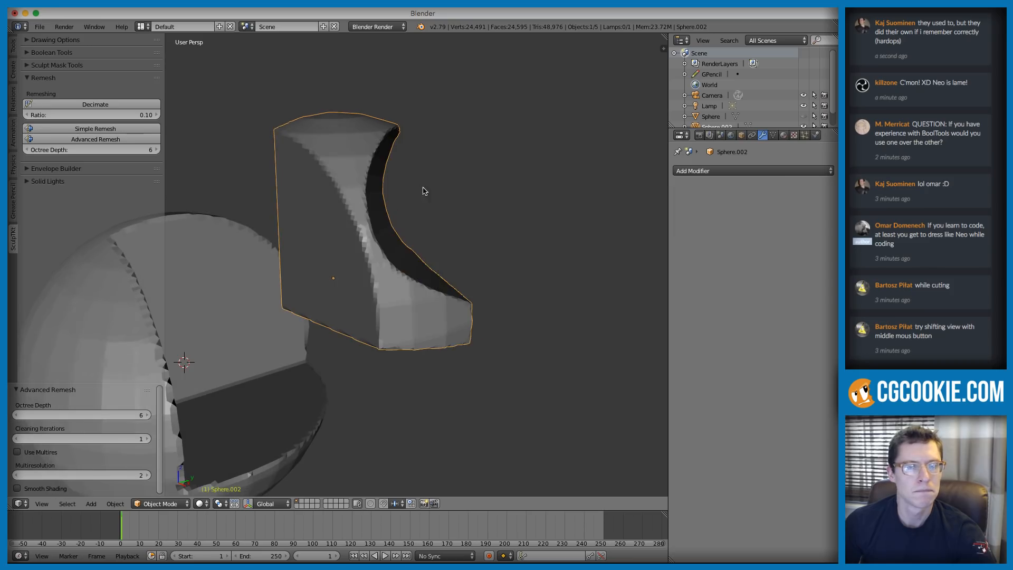
Step: Try the Advanced Remesh on the wedge with multiresolution lowered to 1, and undo it
left_click(87, 140)
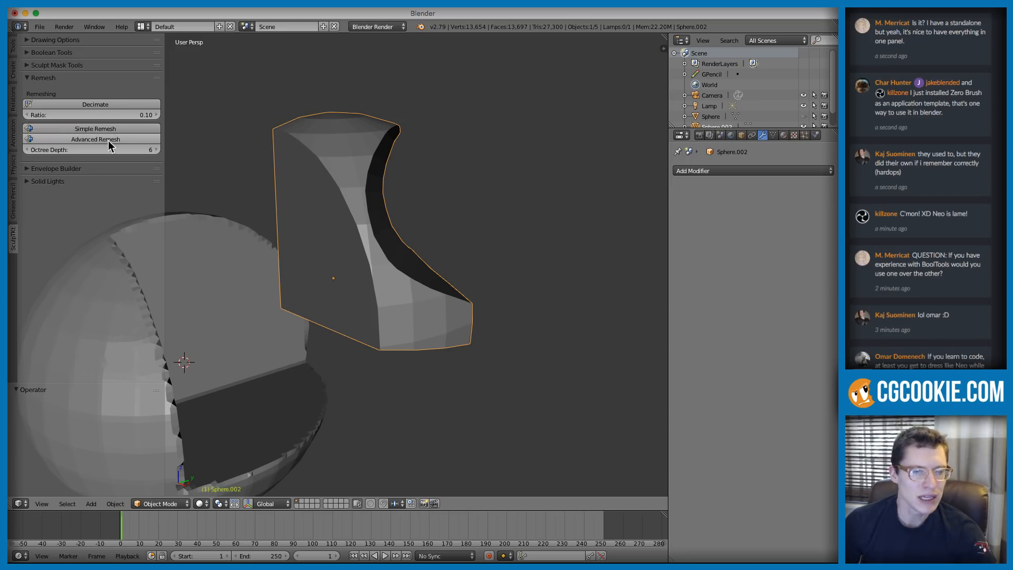
left_click(66, 140)
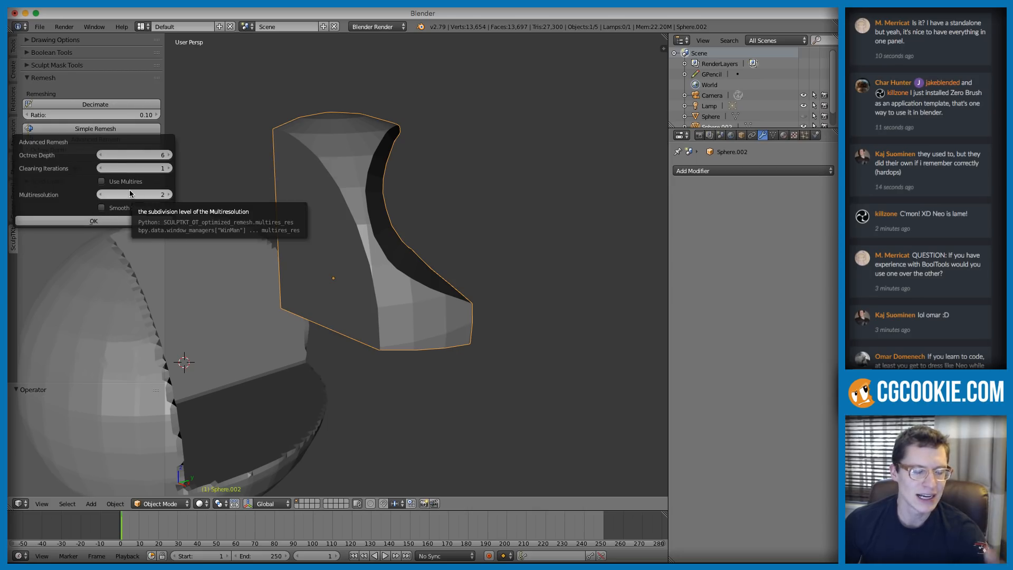
left_click(99, 194)
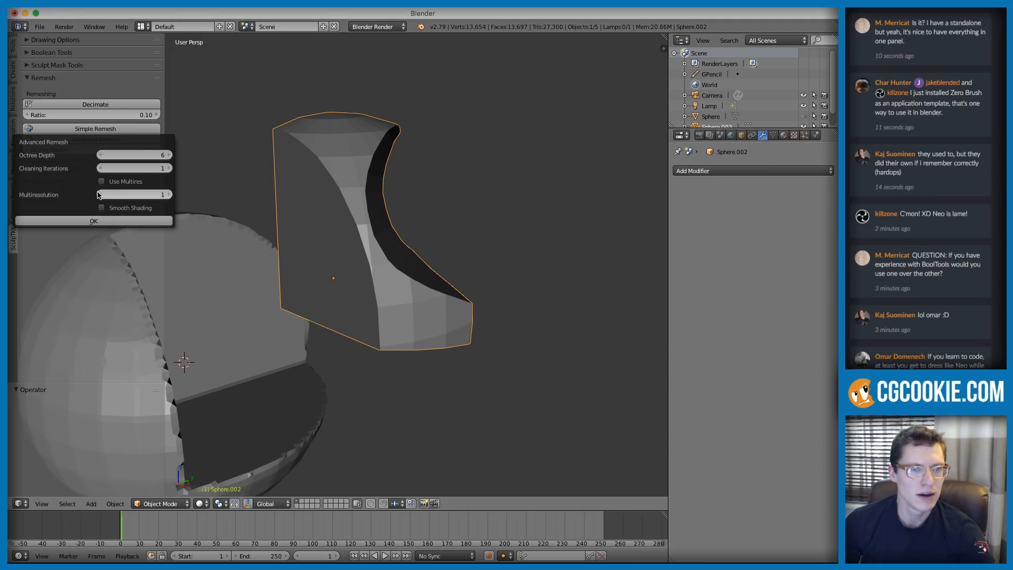
left_click(97, 221)
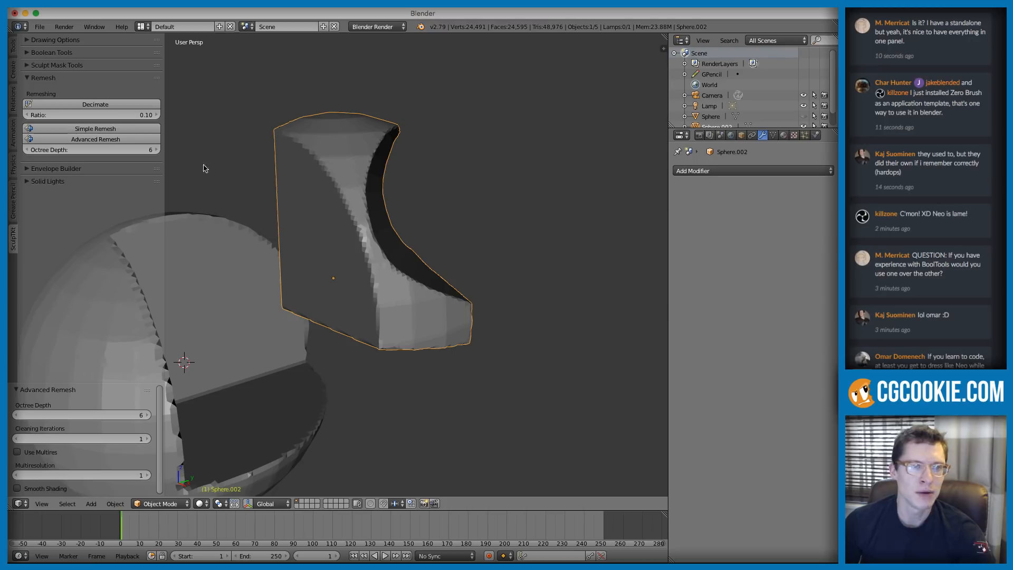
key("ctrl+z")
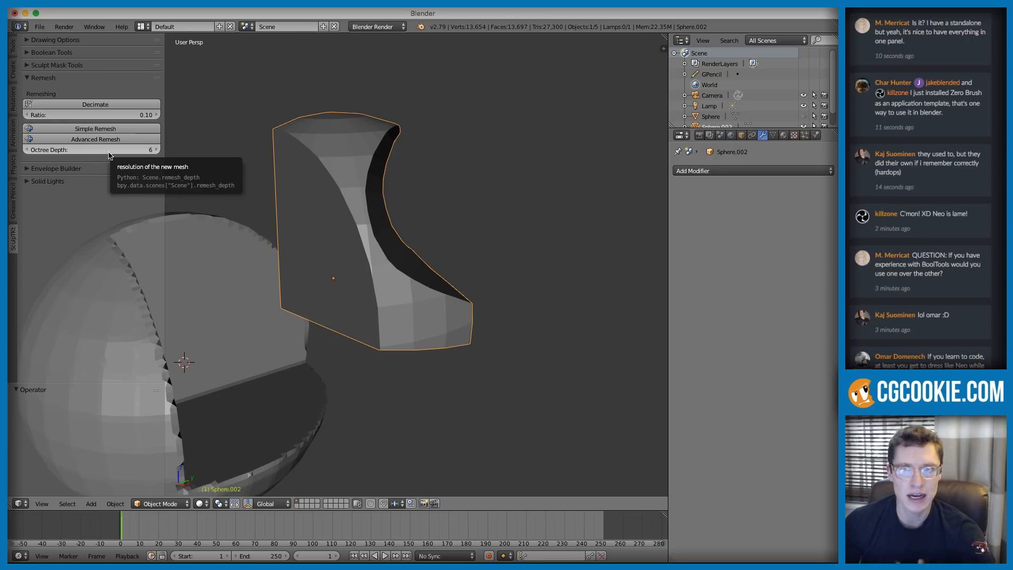
Step: Apply a Simple Remesh to the wedge at octree depth 6 and collapse the Remesh settings
left_click(104, 128)
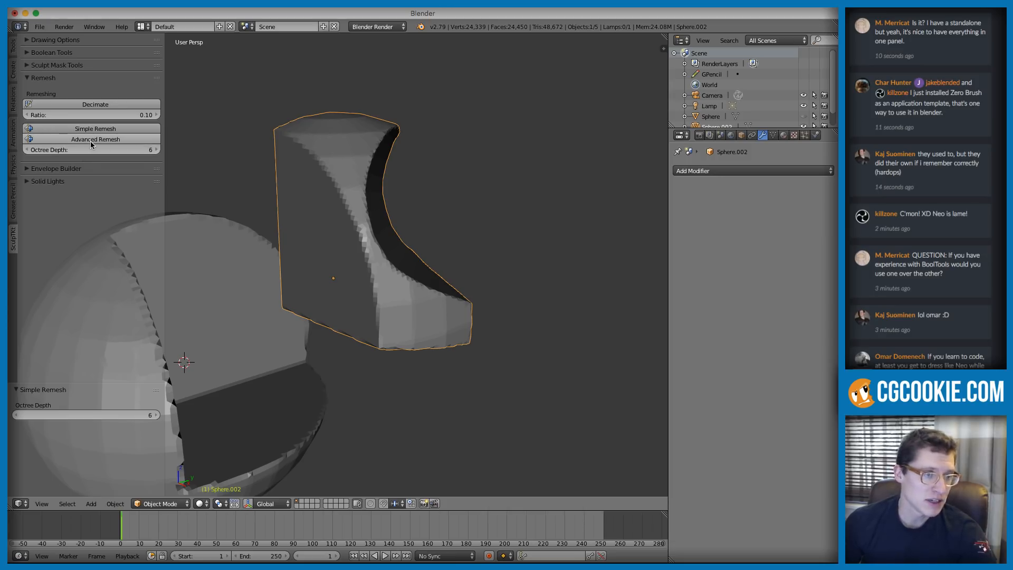
left_click(27, 78)
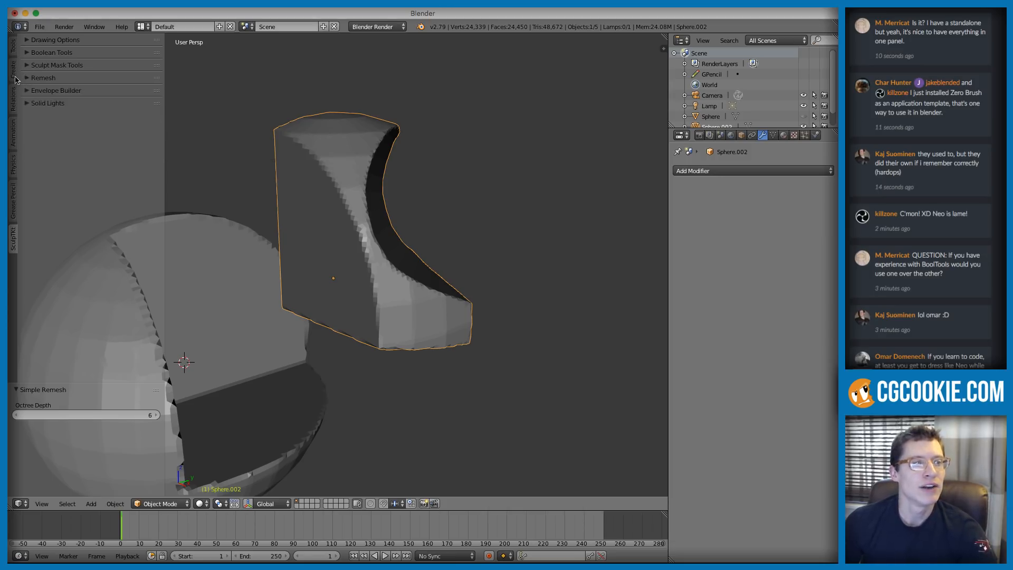
Step: Select the cut sphere, show the Sculpt Mask Tools, switch to Sculpt Mode and set the brush radius to about 135 px
scroll(252, 285, "down", 3)
right_click(263, 263)
middle_click_drag(262, 269, 285, 220)
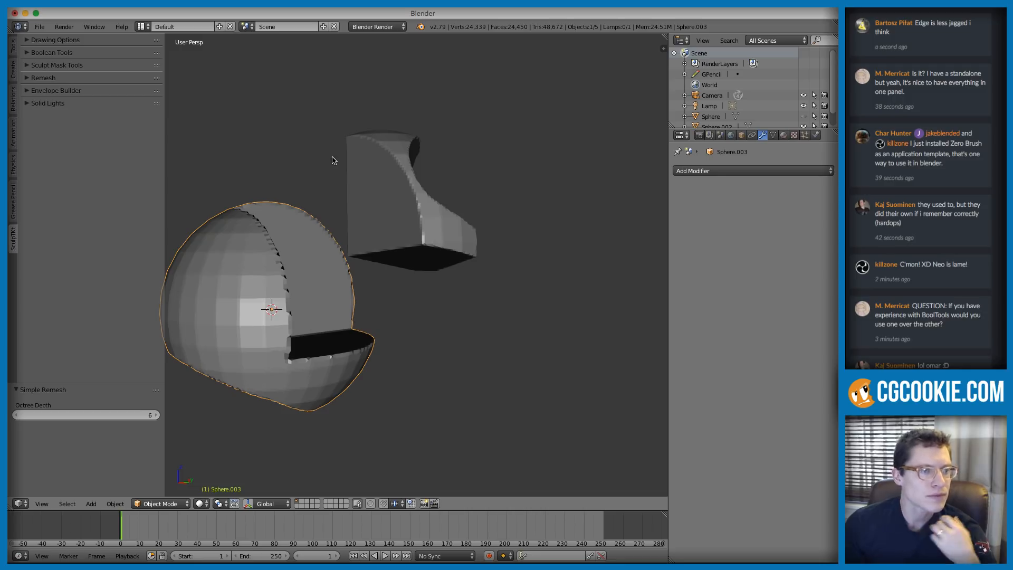
left_click(51, 66)
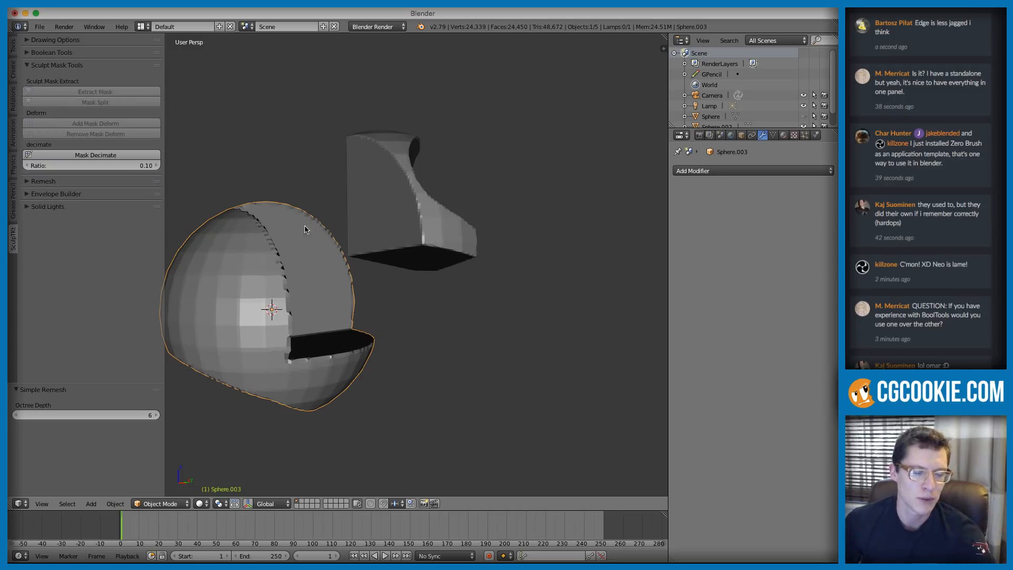
key("KP_Decimal")
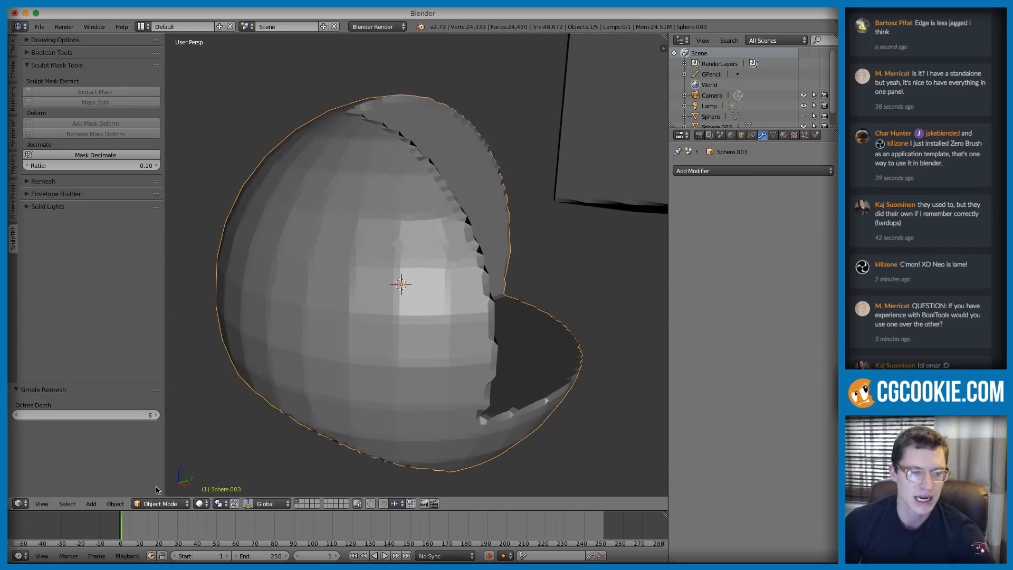
left_click(161, 503)
left_click(159, 456)
key("f")
left_click(348, 214)
Step: Paint a test mask on the sphere's side with the Mask brush and clear it
key("m")
mouse_move(330, 232)
left_mouse_down()
mouse_move(313, 241)
mouse_move(318, 210)
mouse_move(403, 270)
mouse_move(387, 290)
left_mouse_up()
middle_click_drag(365, 283, 410, 257)
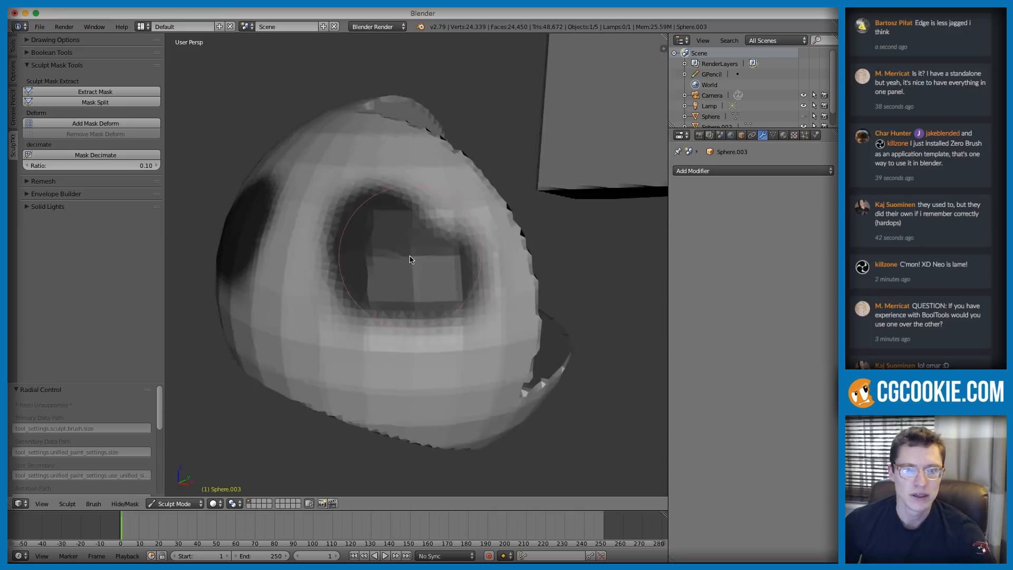
scroll(411, 259, "down", 3)
key("alt+m")
Step: Turn off mirror symmetry for the mask brush and return to the Sculpt Mask Tools
left_click(13, 48)
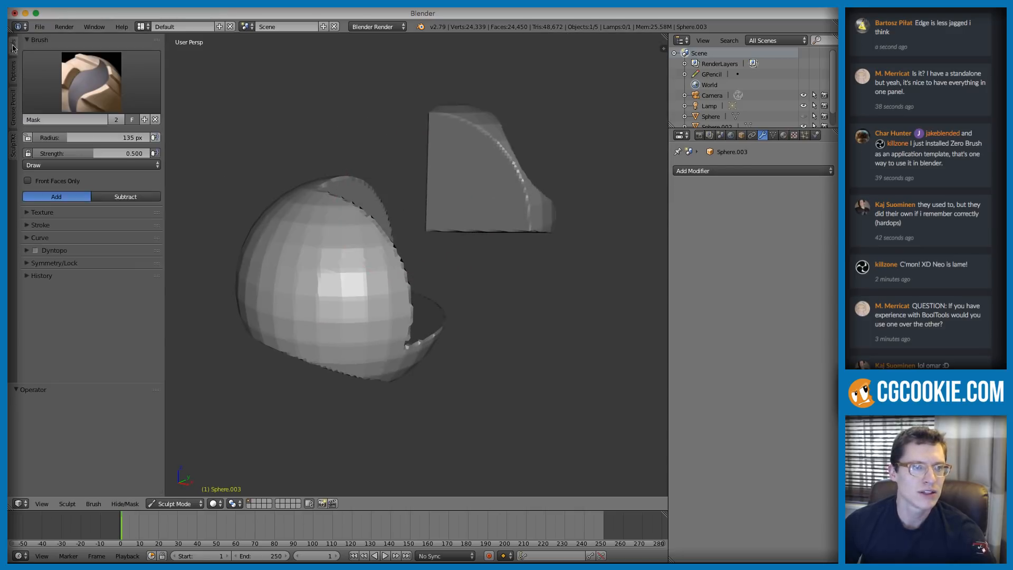
left_click(27, 262)
left_click(47, 263)
left_click(14, 145)
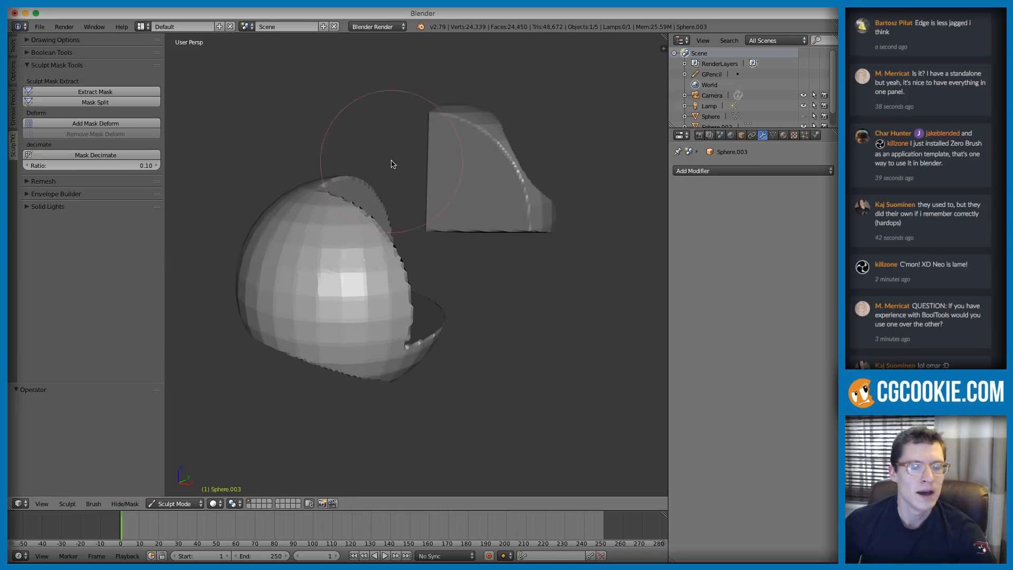
Step: Mask a round patch on the sphere's side and extract it with a thickness of about 0.16 and light smoothing
scroll(329, 287, "up", 3)
mouse_move(327, 285)
left_mouse_down()
mouse_move(312, 299)
mouse_move(301, 254)
mouse_move(343, 247)
mouse_move(350, 316)
mouse_move(300, 334)
mouse_move(264, 285)
left_mouse_up()
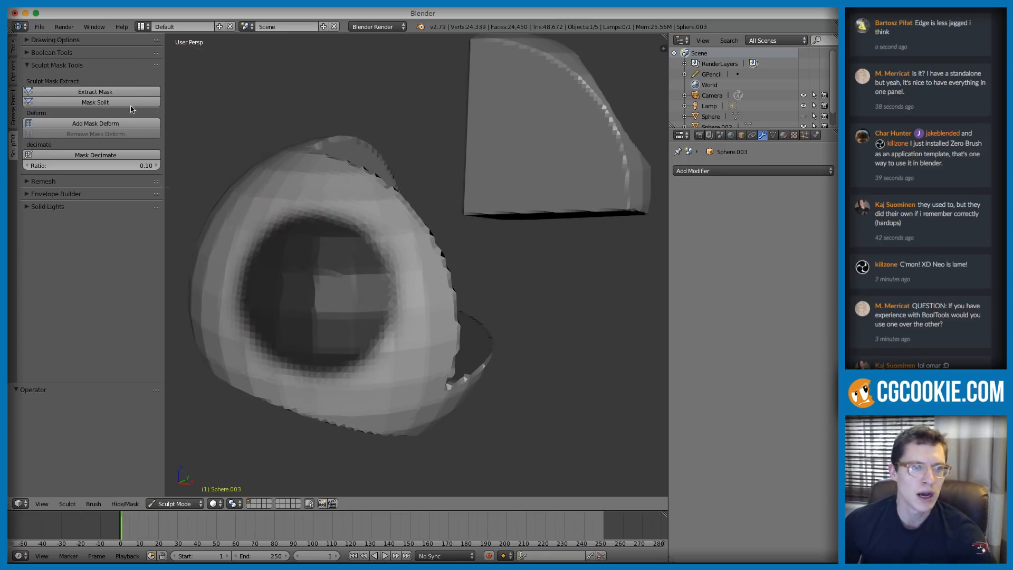
left_click(95, 92)
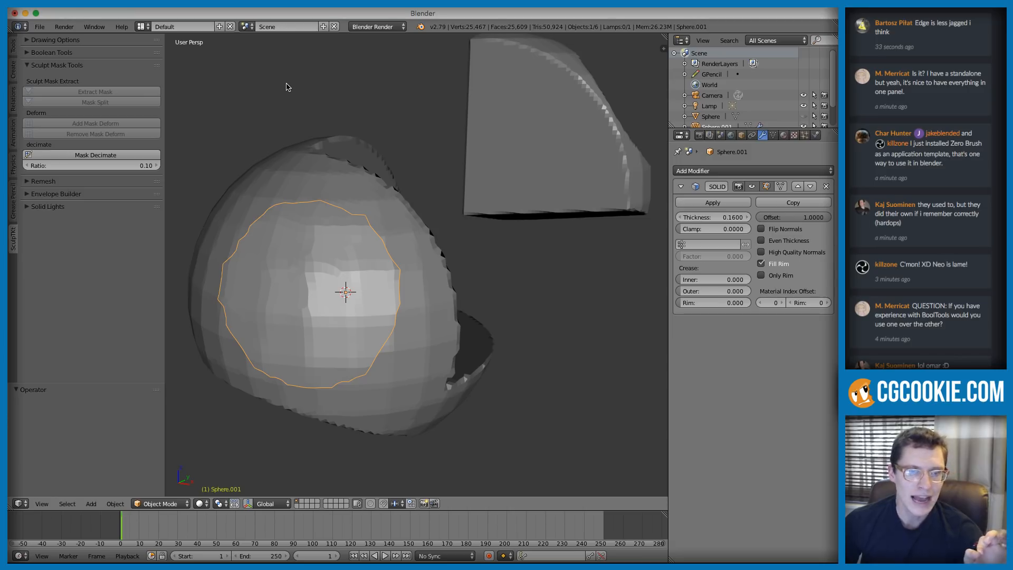
left_click(286, 87)
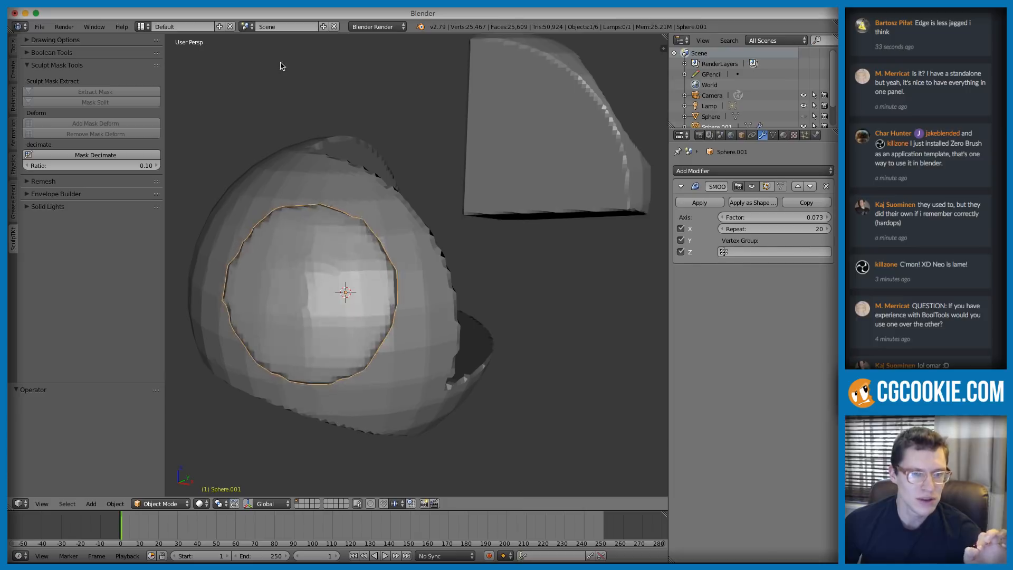
left_click(280, 54)
Step: Delete the extracted round patch, reselect the cut sphere and return it to Sculpt Mode
mouse_move(373, 207)
middle_mouse_down()
mouse_move(327, 208)
mouse_move(357, 208)
middle_mouse_up()
middle_click_drag(425, 222, 424, 201)
key("x")
key("Return")
right_click(380, 249)
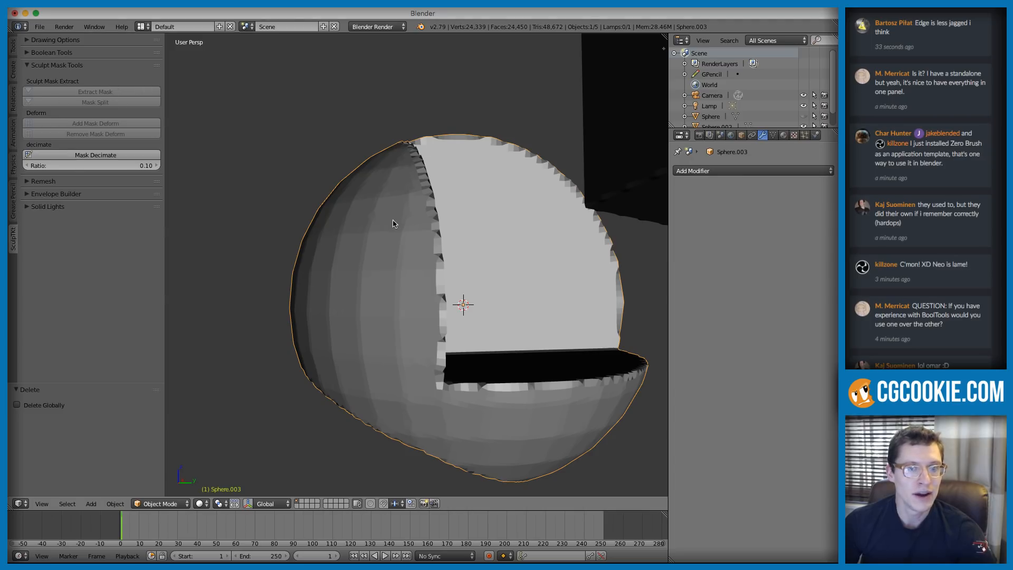
left_click(184, 503)
left_click(158, 465)
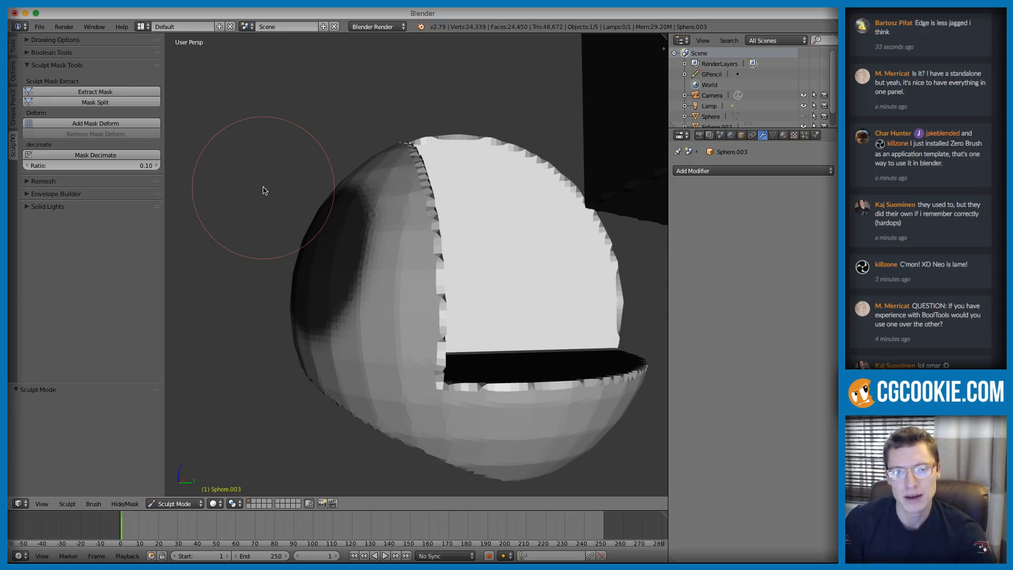
mouse_move(267, 145)
middle_mouse_down()
mouse_move(291, 169)
mouse_move(306, 163)
middle_mouse_up()
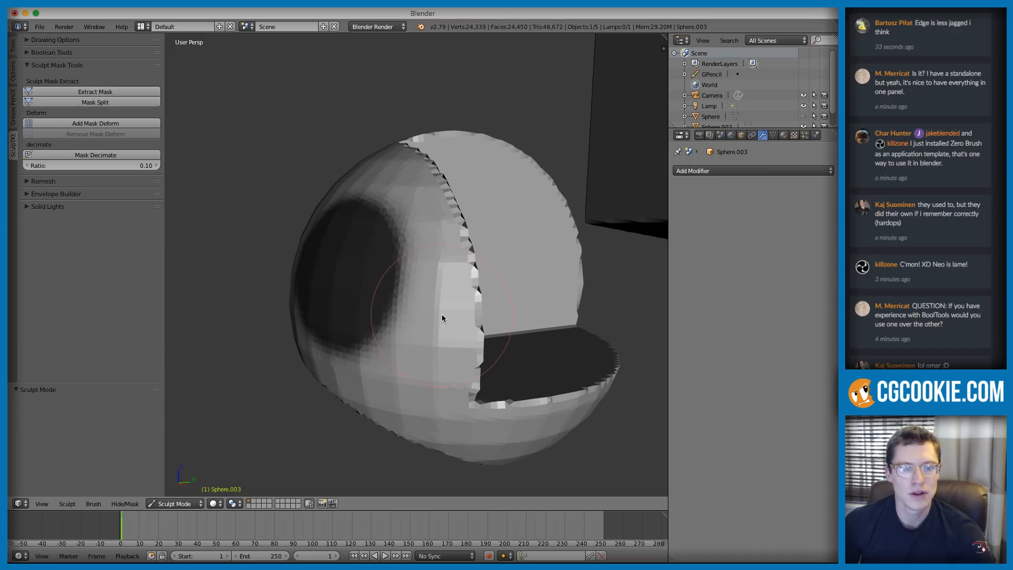
key("alt+a")
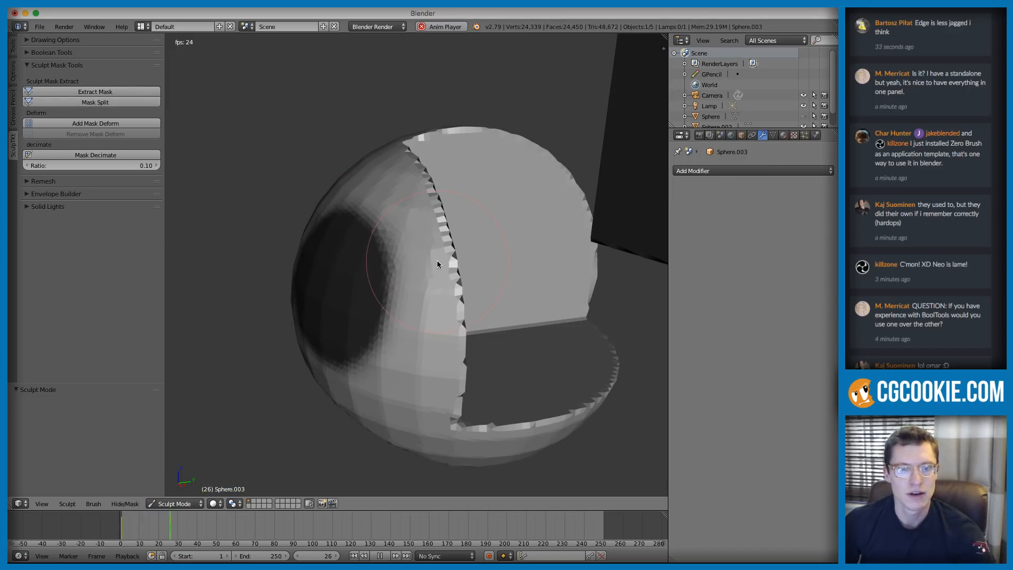
key("alt+a")
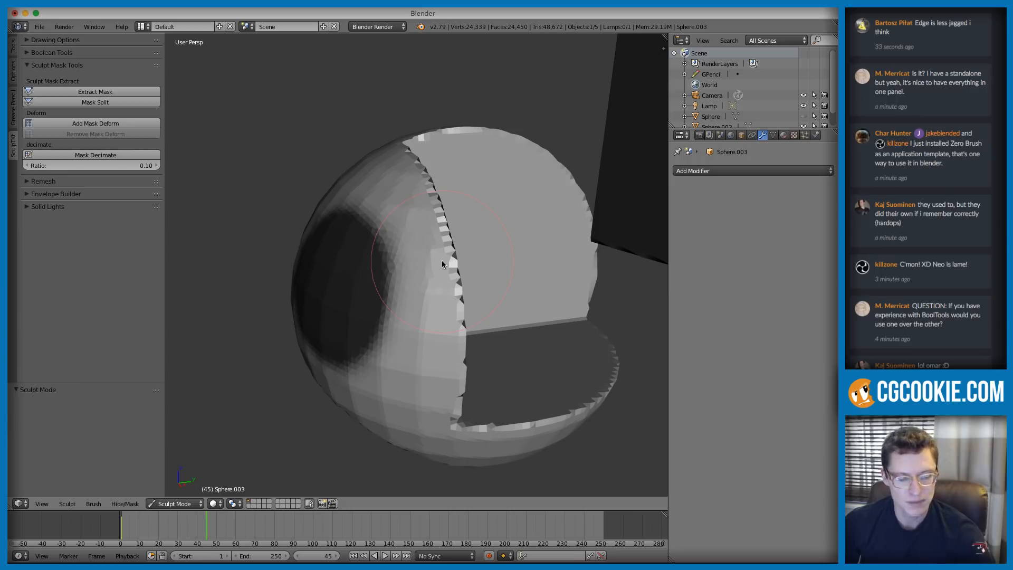
Step: Clear the existing mask and paint a new one along the rim around the upper corner of the sphere's cut-out
key("alt+m")
mouse_move(435, 252)
middle_mouse_down()
mouse_move(403, 254)
mouse_move(406, 202)
mouse_move(339, 247)
mouse_move(452, 215)
mouse_move(346, 245)
mouse_move(295, 233)
middle_mouse_up()
key("m")
mouse_move(261, 248)
left_mouse_down()
mouse_move(276, 244)
mouse_move(244, 248)
left_mouse_up()
key("ctrl+z")
key("m")
middle_click_drag(244, 251, 305, 281)
mouse_move(306, 281)
left_mouse_down()
mouse_move(258, 385)
mouse_move(274, 284)
mouse_move(380, 239)
mouse_move(448, 234)
mouse_move(350, 239)
mouse_move(315, 261)
left_mouse_up()
mouse_move(315, 260)
middle_mouse_down()
mouse_move(251, 285)
mouse_move(243, 269)
middle_mouse_up()
mouse_move(242, 269)
left_mouse_down()
mouse_move(192, 312)
mouse_move(266, 271)
left_mouse_up()
middle_click_drag(267, 271, 319, 250)
mouse_move(320, 250)
left_mouse_down()
mouse_move(264, 318)
mouse_move(247, 319)
mouse_move(334, 248)
mouse_move(479, 285)
left_mouse_up()
middle_click_drag(363, 243, 295, 200)
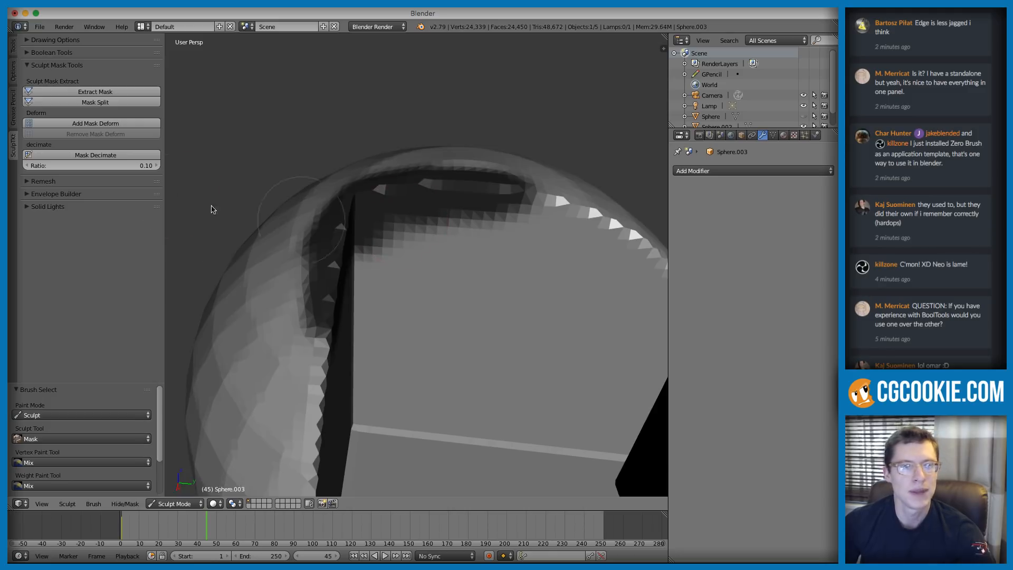
Step: Extract the masked rim corner as a separate solid piece, smoothed with a factor of about 0.26
left_click(103, 93)
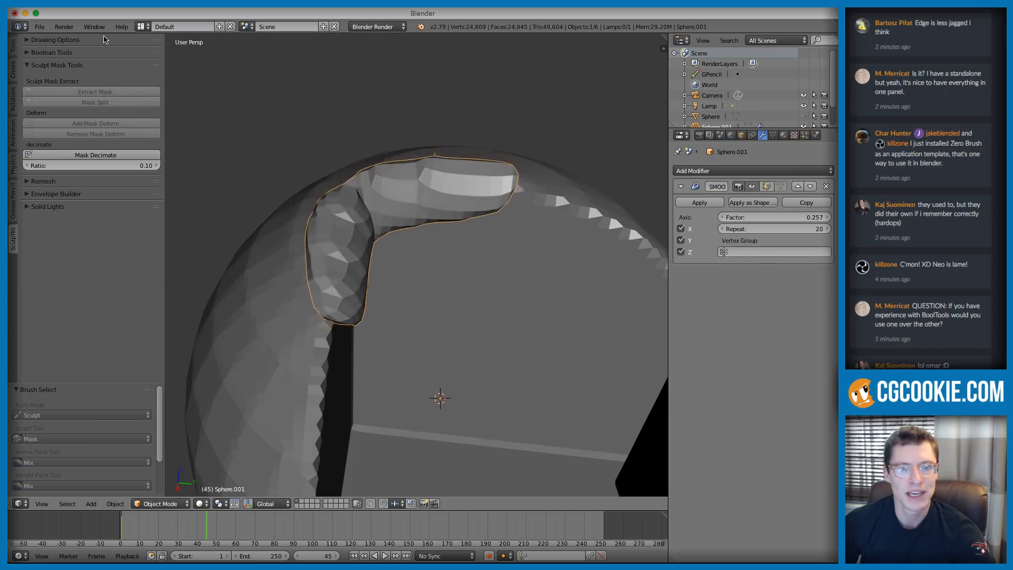
mouse_move(401, 131)
middle_mouse_down()
mouse_move(452, 154)
mouse_move(385, 191)
mouse_move(391, 163)
mouse_move(493, 179)
mouse_move(423, 207)
mouse_move(417, 263)
mouse_move(430, 262)
middle_mouse_up()
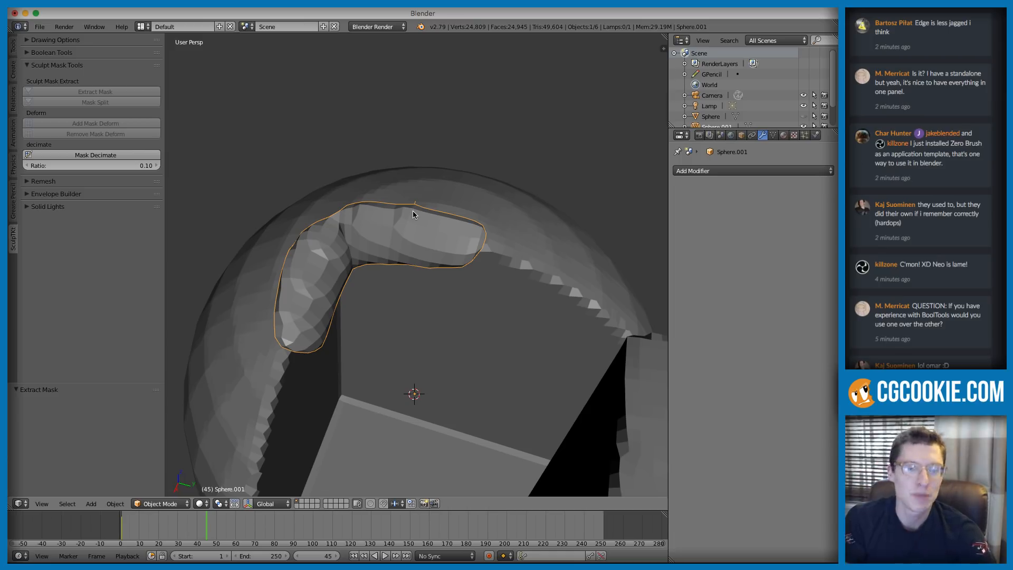
middle_click_drag(423, 219, 340, 211)
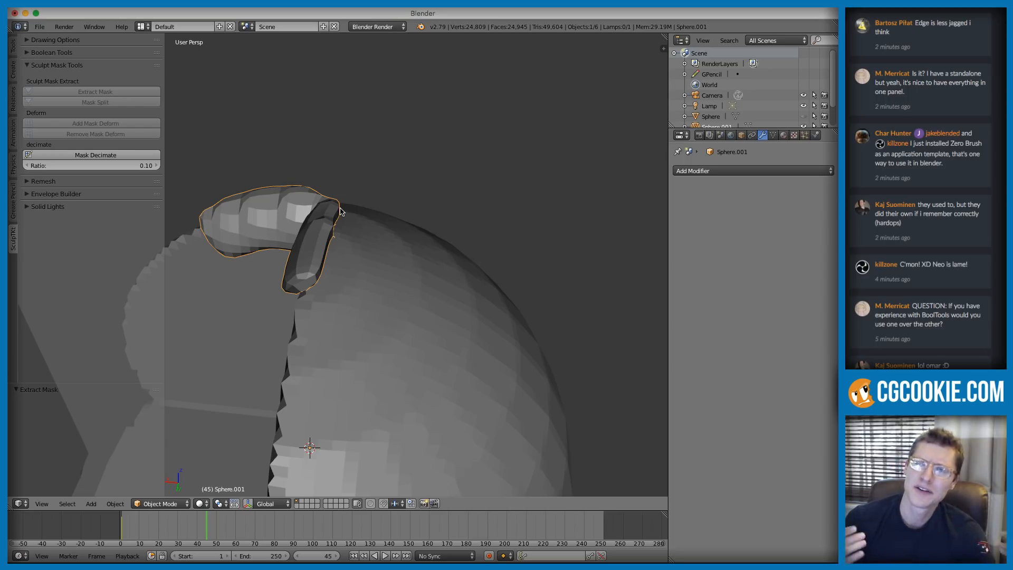
Step: Delete the extracted rim piece, reselect the cut sphere and return it to Sculpt Mode
middle_click_drag(412, 259, 384, 285)
key("Delete")
right_click(384, 315)
left_click(159, 503)
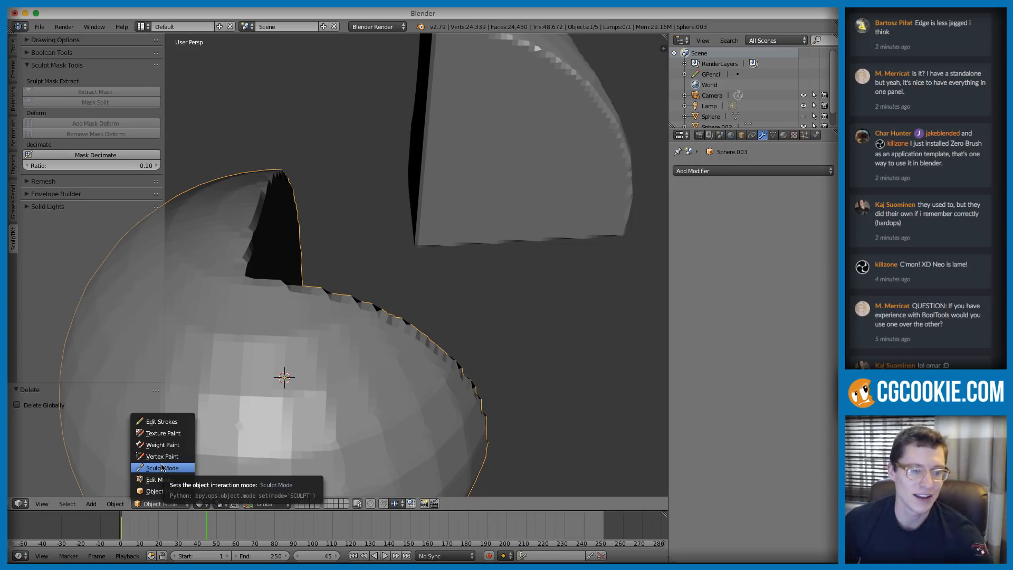
left_click(162, 467)
Step: Resize the brush, mask a round patch on the sphere's lower side and extract it with a thickness of about 0.36
mouse_move(323, 405)
middle_mouse_down()
mouse_move(325, 325)
mouse_move(267, 345)
mouse_move(291, 313)
mouse_move(307, 348)
middle_mouse_up()
key("f")
left_click(296, 327)
mouse_move(307, 347)
left_mouse_down()
mouse_move(275, 346)
mouse_move(273, 369)
mouse_move(253, 385)
left_mouse_up()
left_click(82, 93)
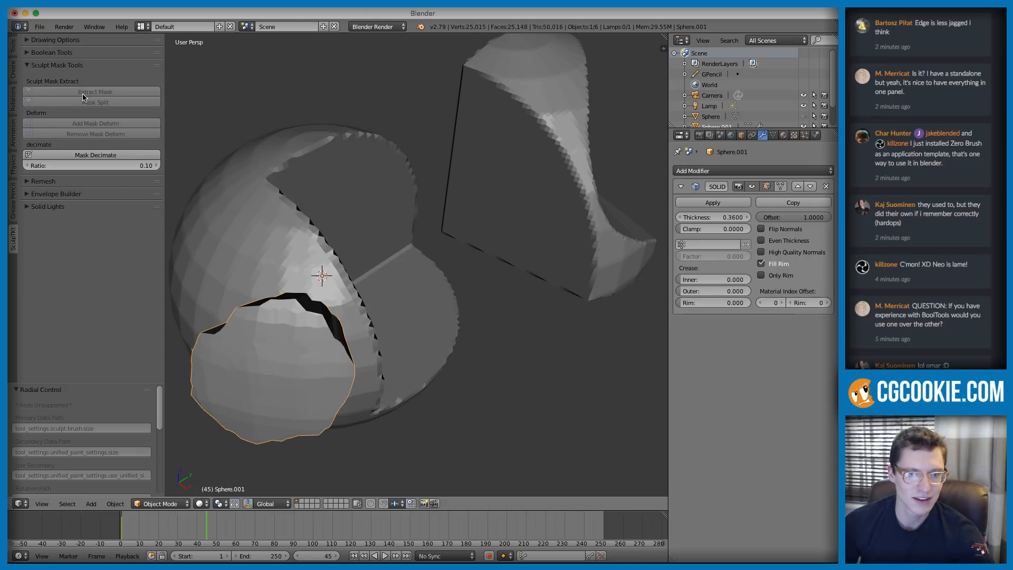
middle_click_drag(312, 266, 335, 260)
scroll(319, 271, "down", 4)
scroll(325, 258, "up", 5)
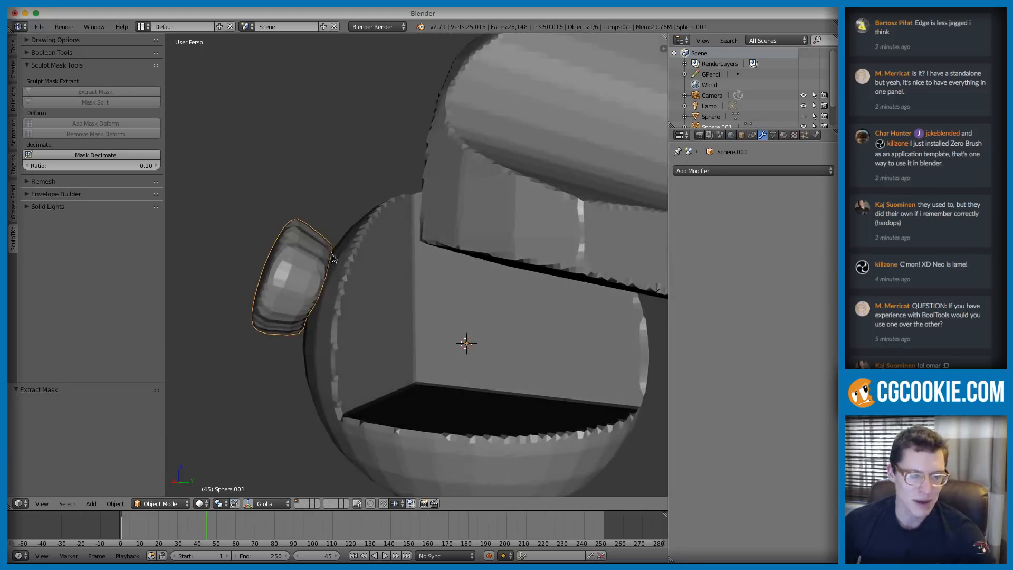
Step: Inspect the shape of the extracted round patch up close beside the sphere
scroll(323, 211, "up", 5)
middle_click_drag(323, 211, 327, 217)
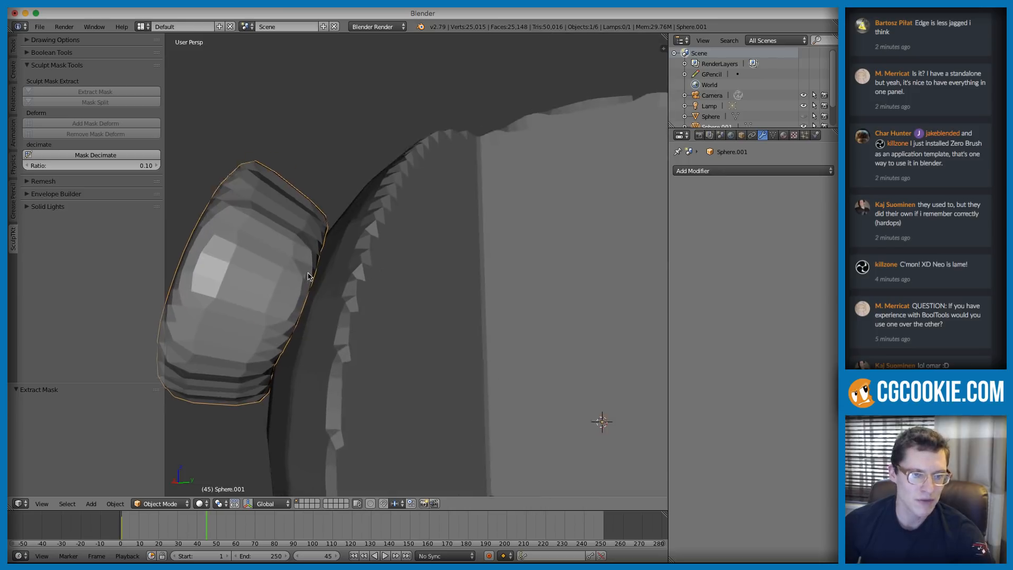
middle_click_drag(255, 232, 311, 276)
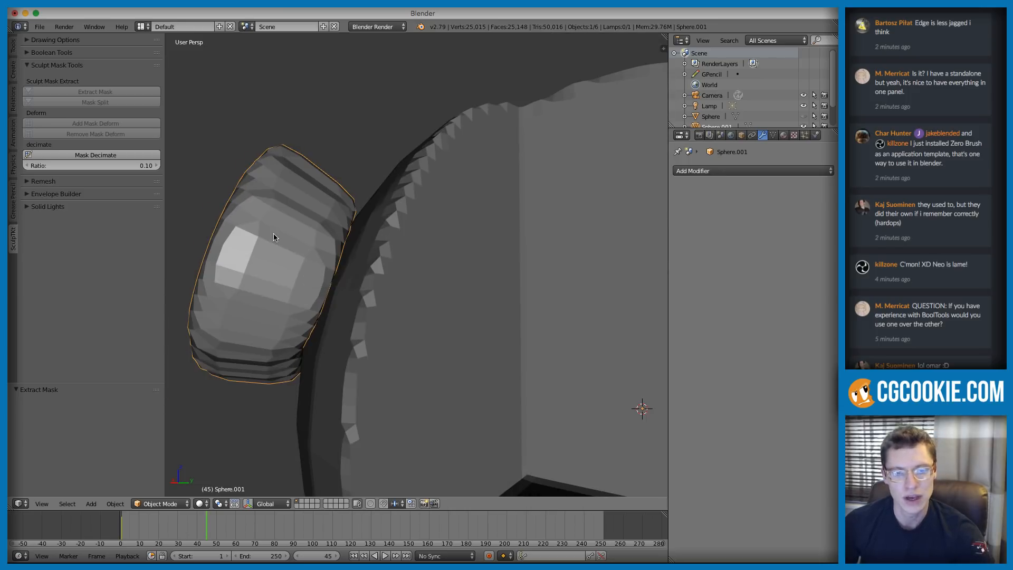
key("g")
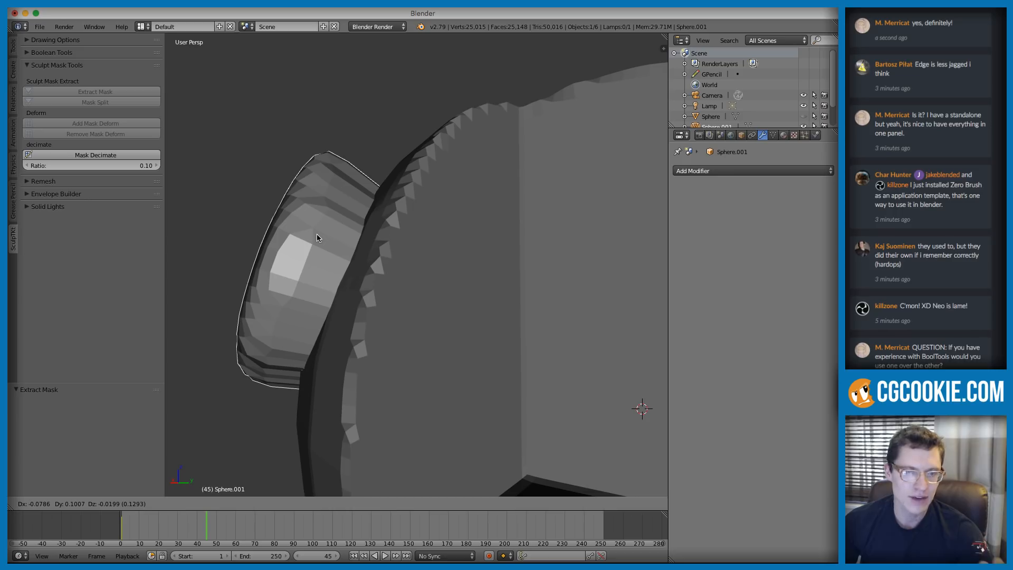
key("Escape")
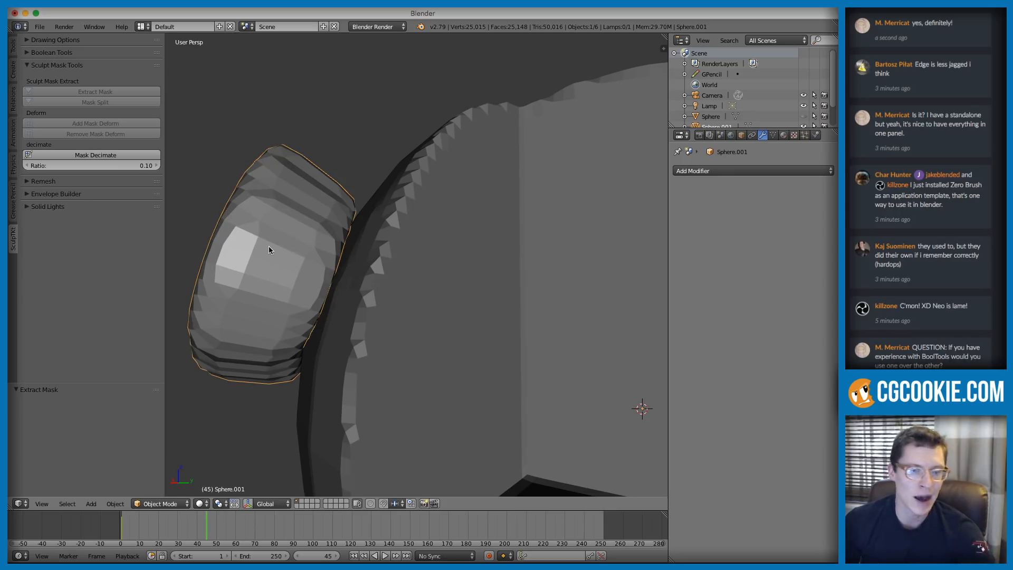
middle_click_drag(285, 251, 300, 171)
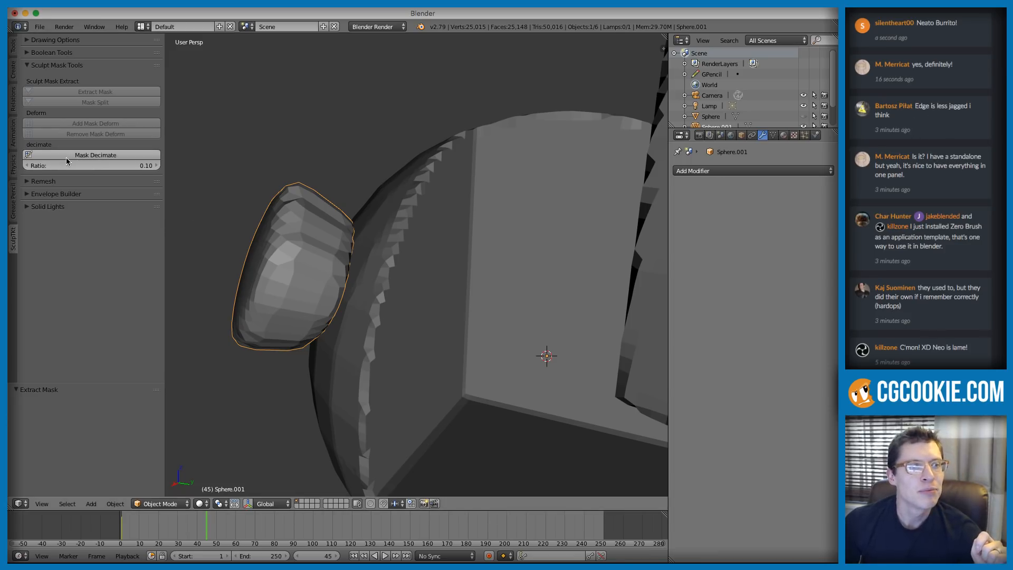
Step: Delete the extracted round patch, reselect the cut sphere and switch it back to Sculpt Mode
key("Delete")
right_click(380, 210)
left_click(163, 503)
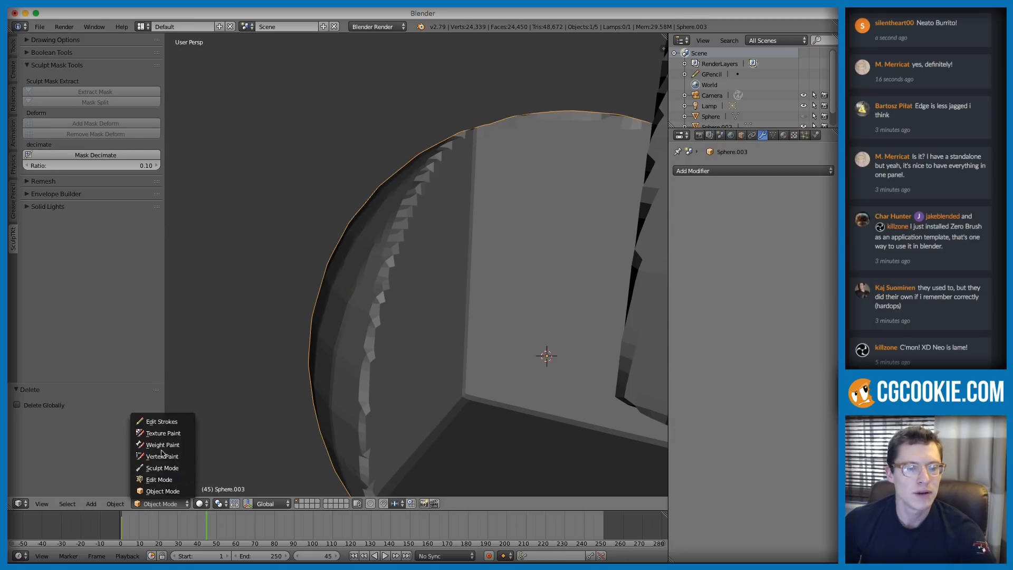
left_click(189, 464)
middle_click_drag(328, 306, 397, 298)
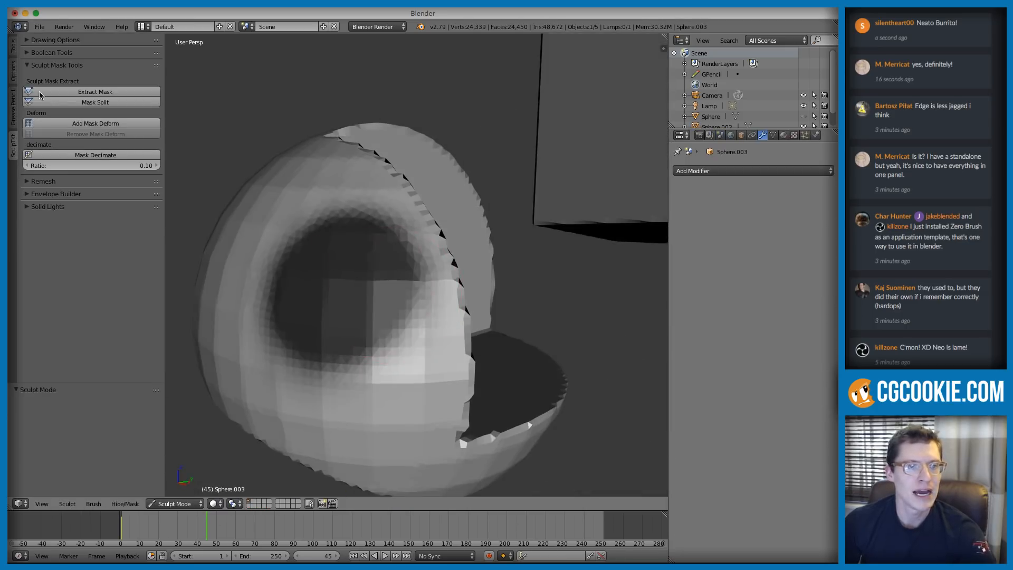
Step: Clear the existing mask and mask a large area of the sphere's side reaching the cut-out's edge
key("alt+m")
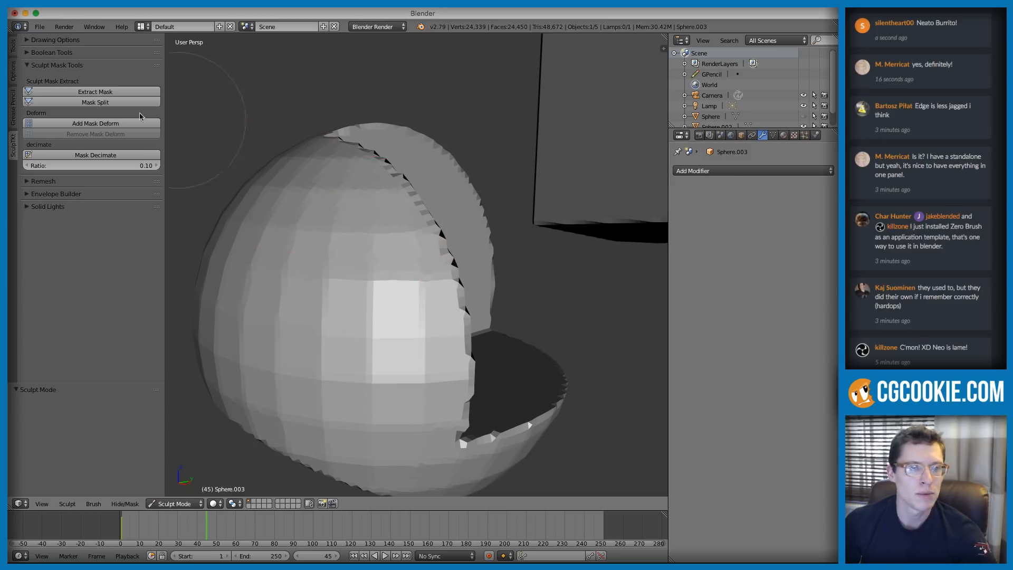
key("x")
mouse_move(361, 246)
left_mouse_down()
mouse_move(396, 283)
mouse_move(385, 235)
mouse_move(411, 262)
mouse_move(353, 333)
mouse_move(295, 255)
mouse_move(274, 327)
mouse_move(350, 350)
mouse_move(355, 289)
left_mouse_up()
key("ctrl+z")
key("m")
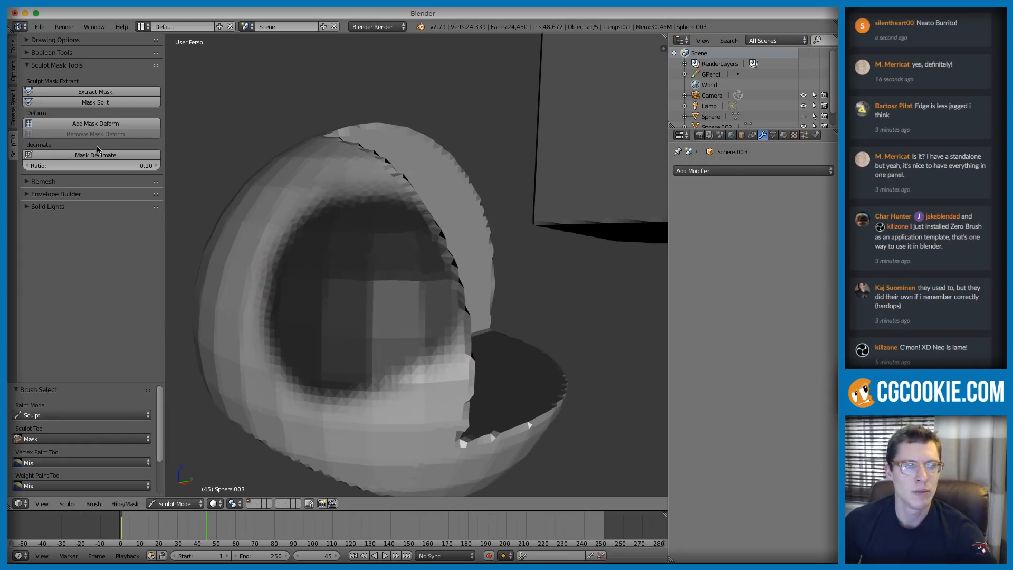
Step: Try splitting the masked area off the sphere with Mask Split and moving the separated piece away
left_click(85, 103)
middle_click_drag(323, 203, 414, 226)
key("g")
left_click(489, 190)
mouse_move(489, 190)
middle_mouse_down()
mouse_move(436, 174)
mouse_move(445, 190)
mouse_move(496, 159)
mouse_move(459, 176)
mouse_move(463, 207)
mouse_move(454, 182)
middle_mouse_up()
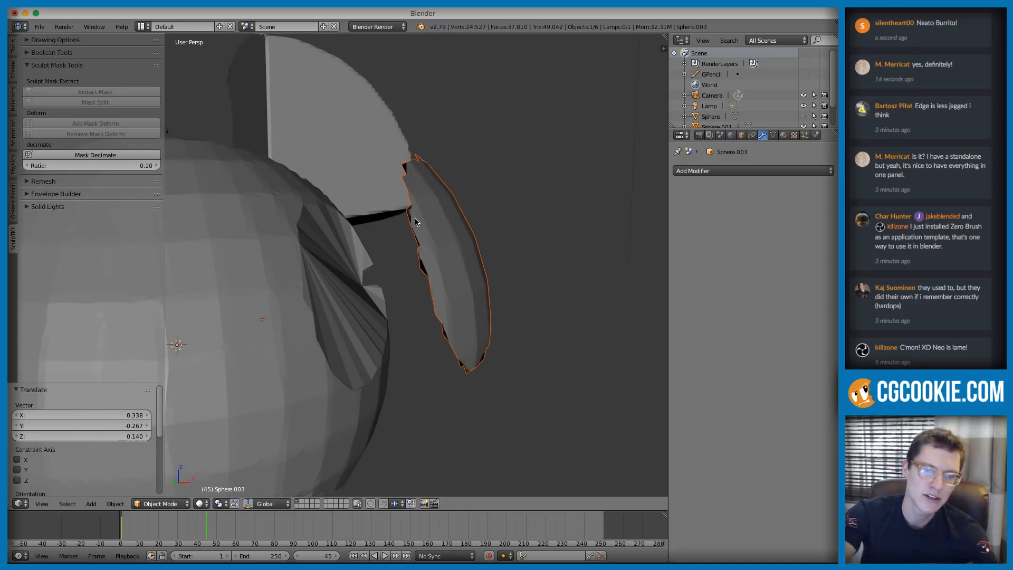
middle_click_drag(476, 271, 429, 291)
key("ctrl+z")
key("m")
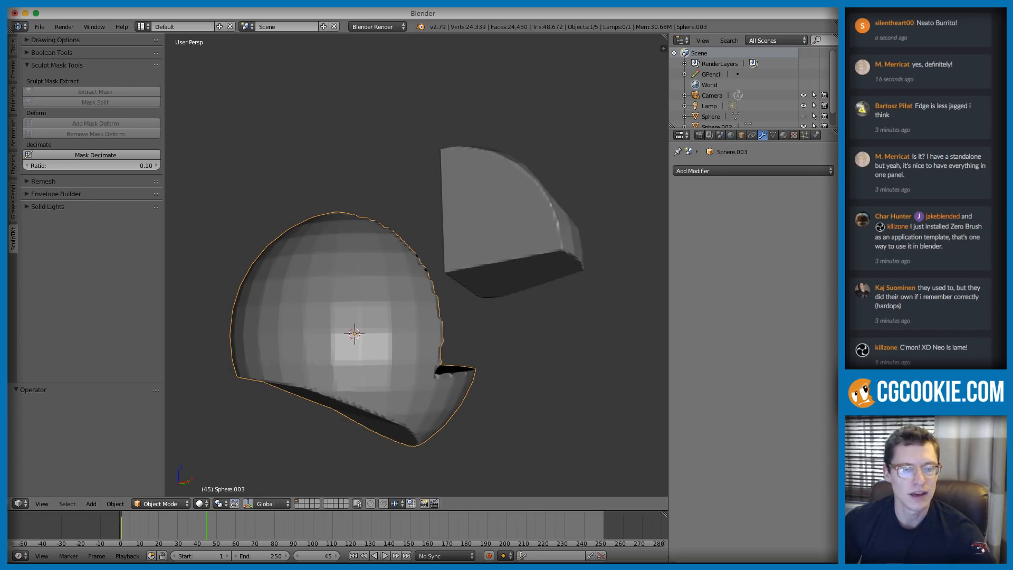
Step: Return the cut sphere to Sculpt Mode and clear its mask
left_click(163, 504)
left_click(162, 468)
mouse_move(397, 402)
middle_mouse_down()
mouse_move(373, 356)
mouse_move(400, 370)
mouse_move(375, 354)
mouse_move(462, 353)
middle_mouse_up()
key("alt+m")
Step: Resize the brush and mask the sphere's lower corner, continuing onto the flat cut underside
key("f")
left_click(402, 374)
mouse_move(450, 372)
left_mouse_down()
mouse_move(305, 320)
mouse_move(303, 286)
mouse_move(482, 344)
mouse_move(422, 369)
mouse_move(443, 357)
mouse_move(319, 287)
left_mouse_up()
middle_click_drag(319, 287, 343, 326)
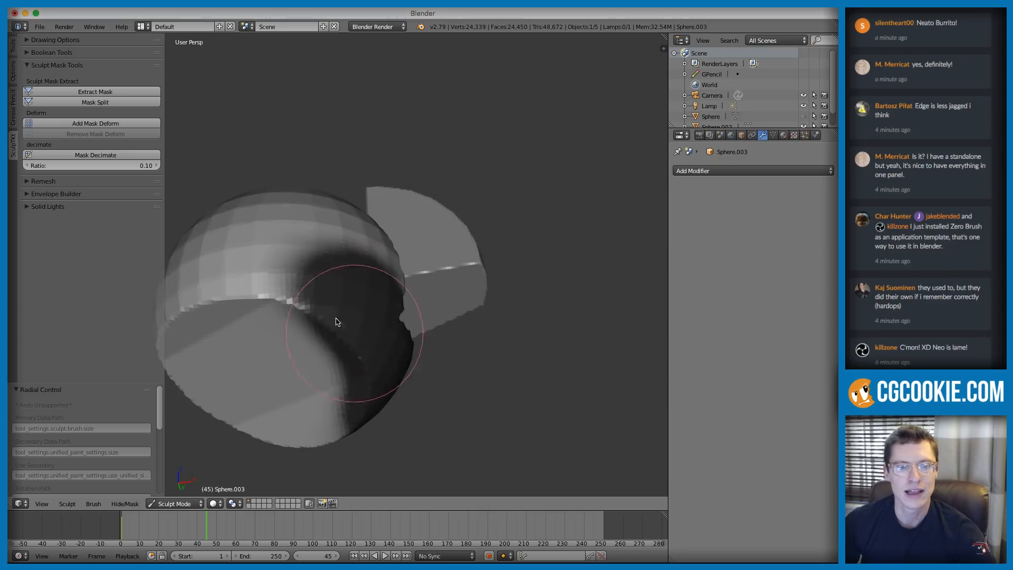
mouse_move(334, 381)
left_mouse_down()
mouse_move(300, 322)
mouse_move(345, 437)
left_mouse_up()
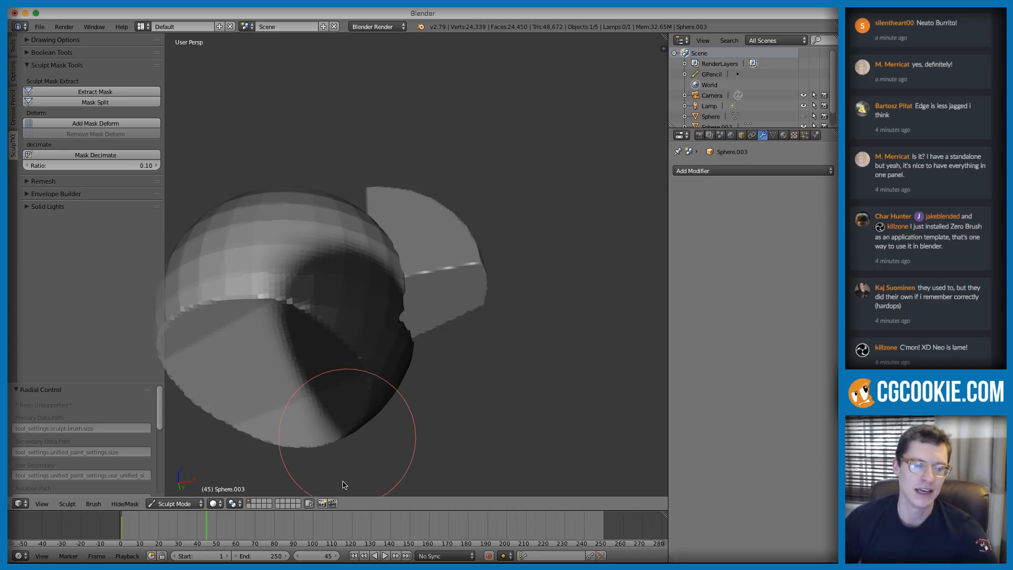
Step: Split the masked lower corner off as a separate object and move it away from the sphere
left_click(95, 101)
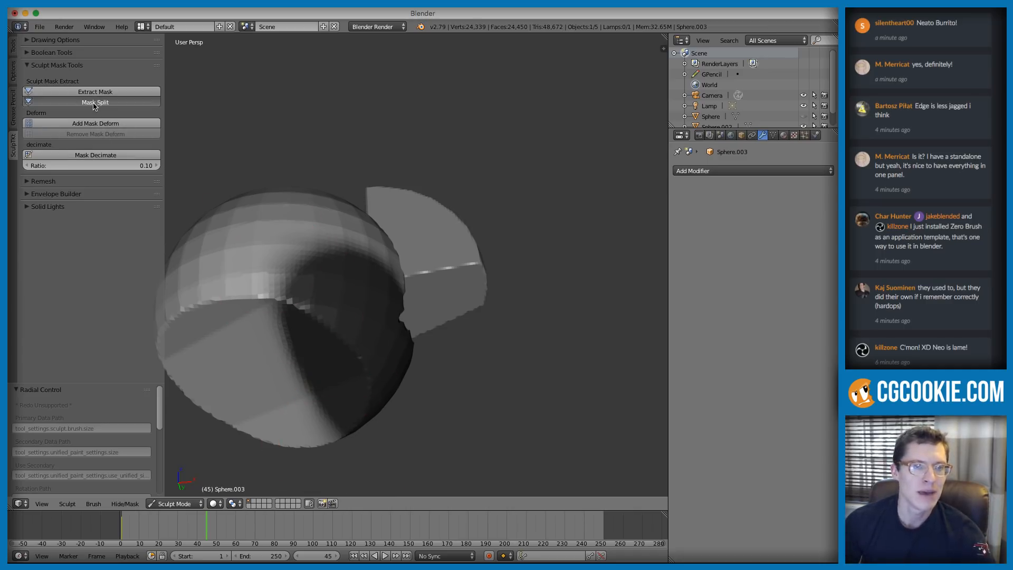
middle_click_drag(416, 352, 346, 279)
key("g")
left_click(472, 353)
Step: Select all the visible sphere pieces and delete them
key("a")
key("a")
key("Delete")
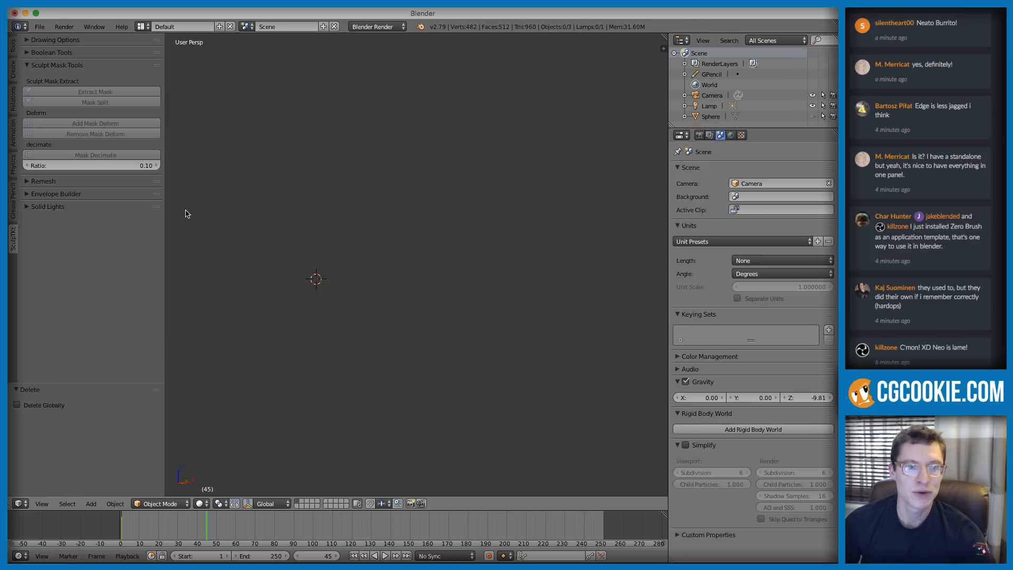
Step: Add an Envelope Human with the Neutral gender from the Envelope Builder
left_click(45, 194)
left_click(77, 220)
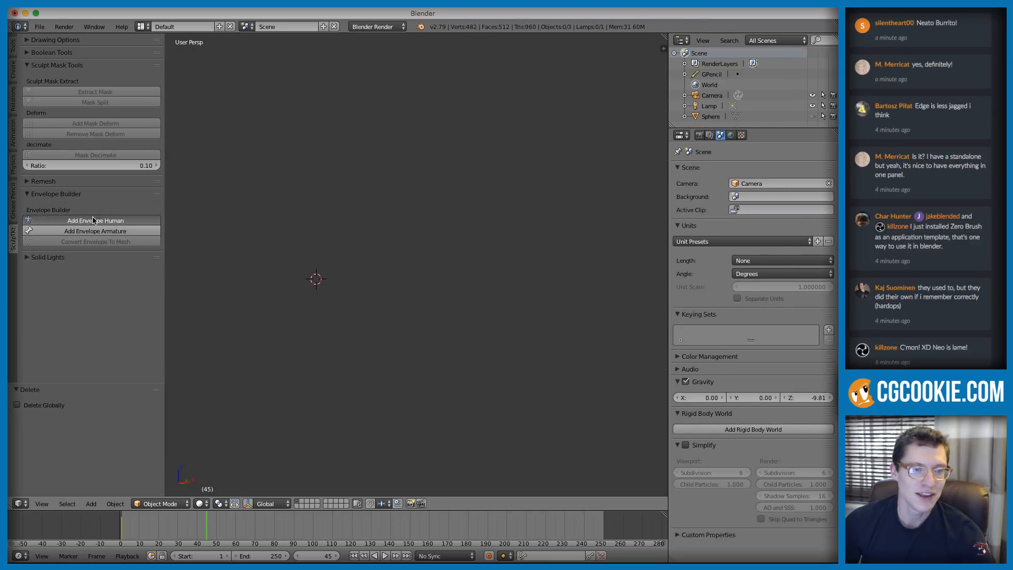
right_click(302, 112)
middle_click_drag(355, 100, 356, 211, "shift")
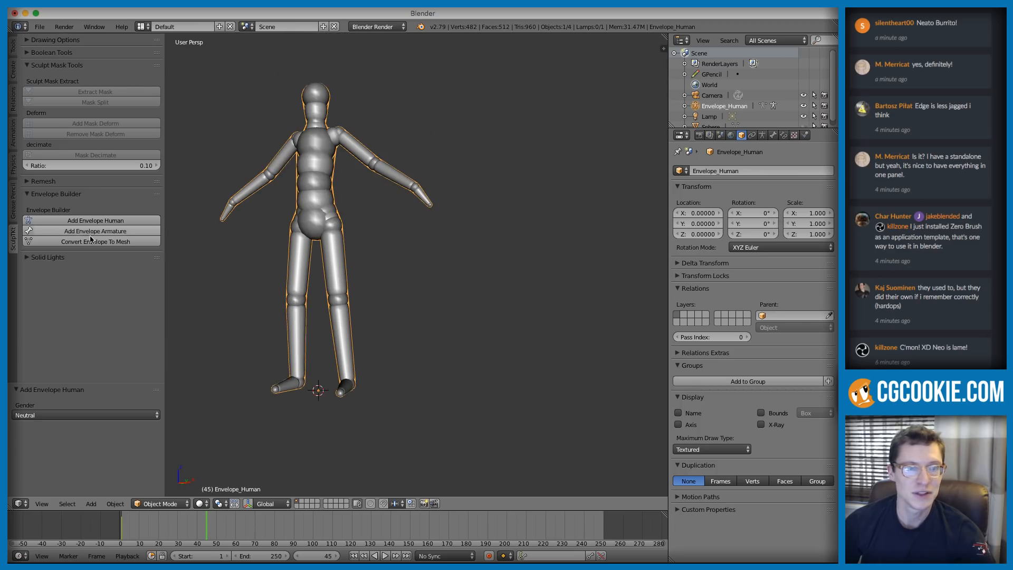
Step: Convert the envelope human to a mesh with Delete Original on, resolution 100, step size 0.02, minimum steps 10 and radius multiplier 1.00
left_click(70, 244)
left_click(94, 327)
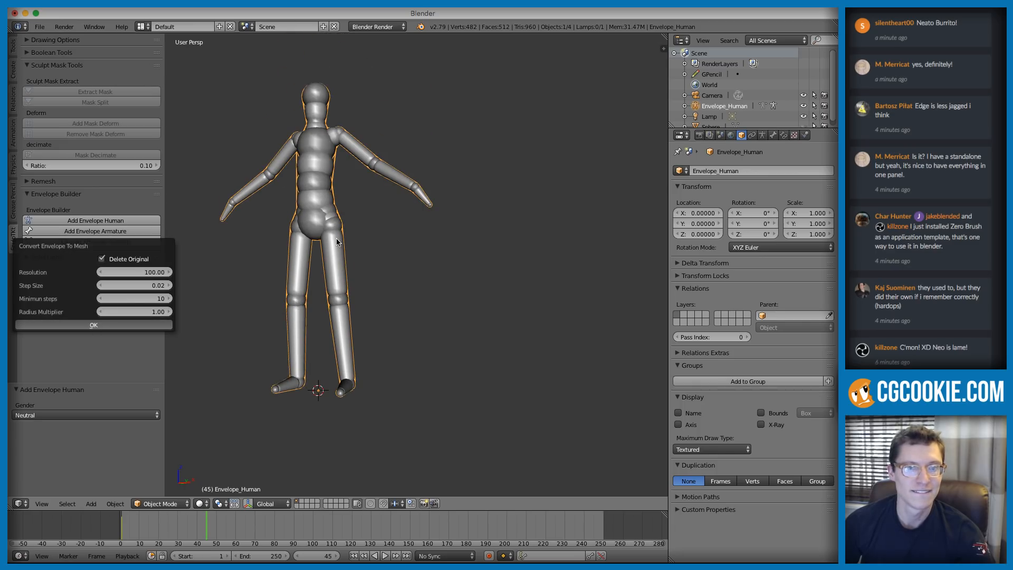
scroll(338, 219, "up", 4)
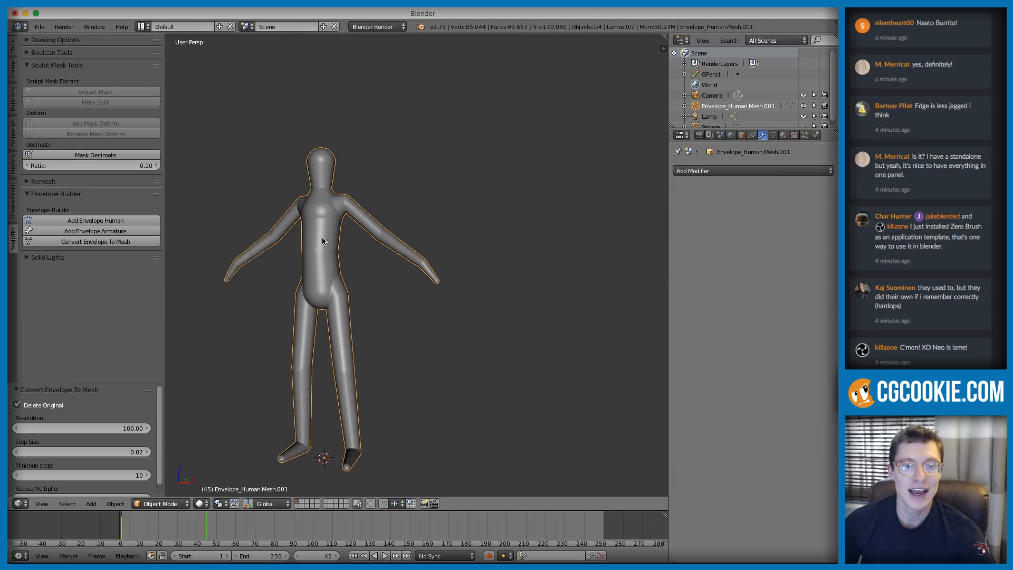
middle_click_drag(334, 218, 303, 248, "shift")
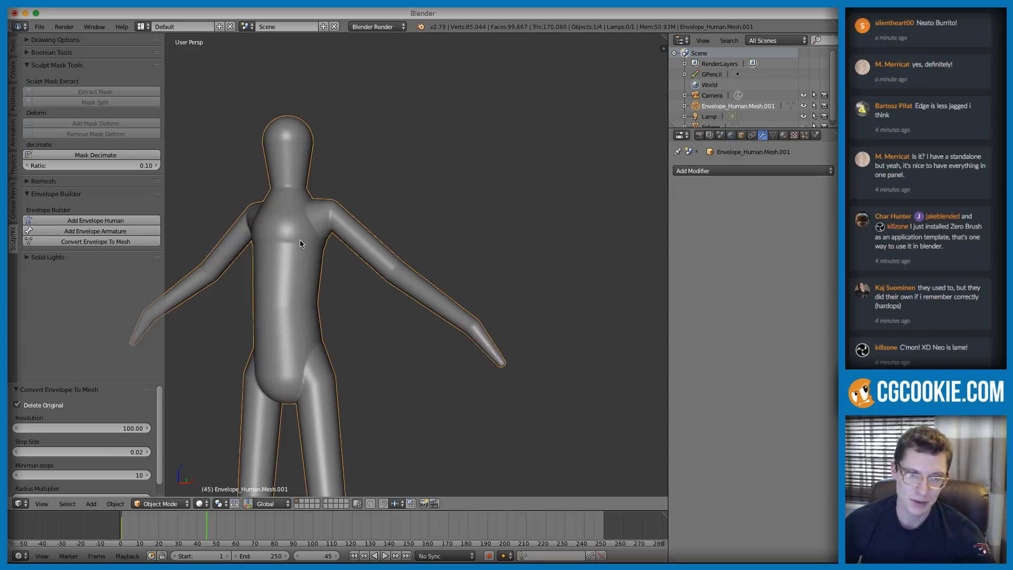
scroll(297, 268, "up", 1)
middle_click_drag(469, 320, 377, 304)
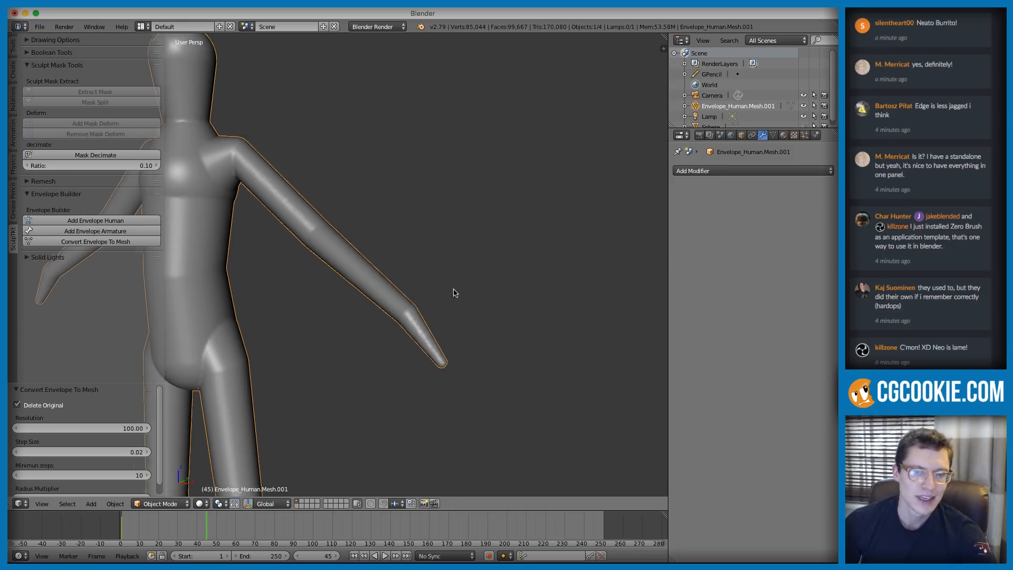
scroll(455, 293, "up", 1)
Step: Try cutting off the figure's hand with a curved Draw Slash stroke around it, checking the mesh in wireframe
left_click(43, 44)
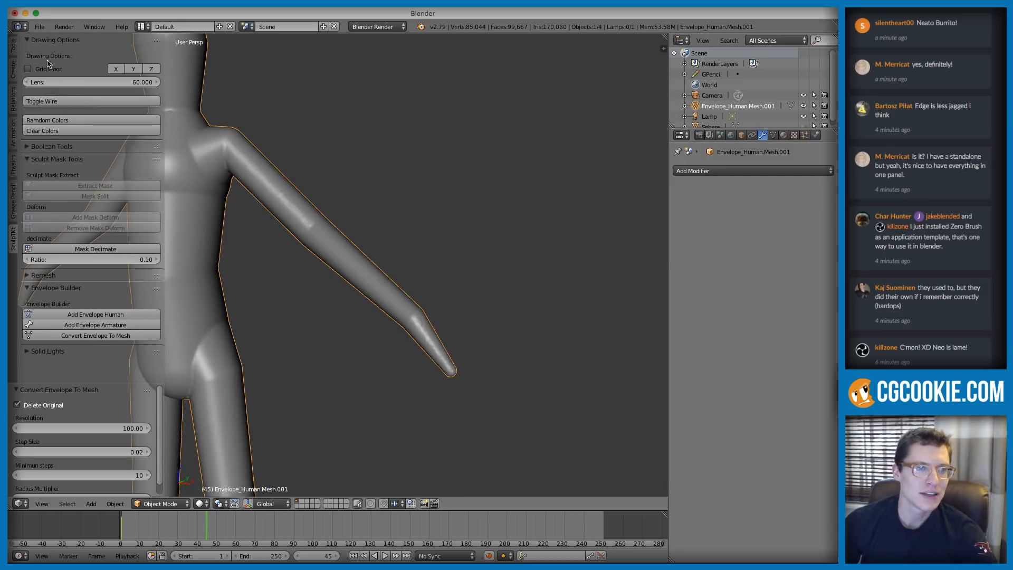
left_click(45, 40)
left_click(51, 52)
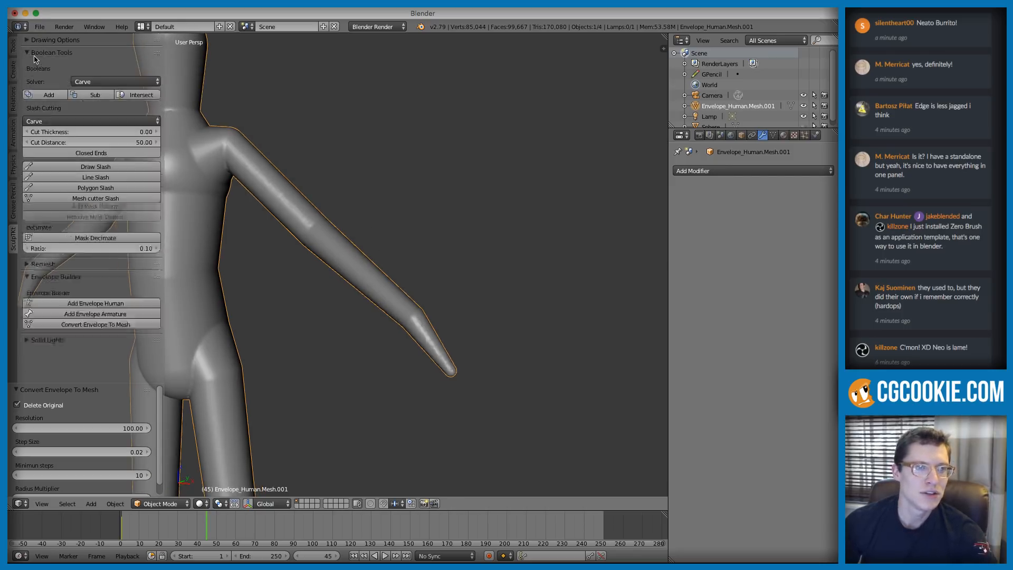
left_click(86, 167)
left_click_drag(399, 361, 489, 410)
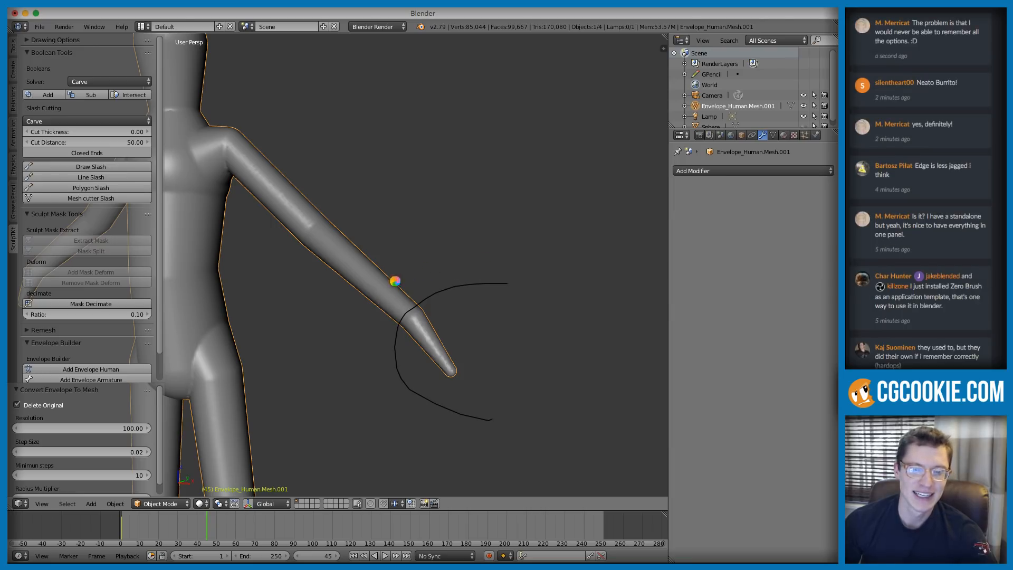
middle_click_drag(378, 294, 466, 318)
key("z")
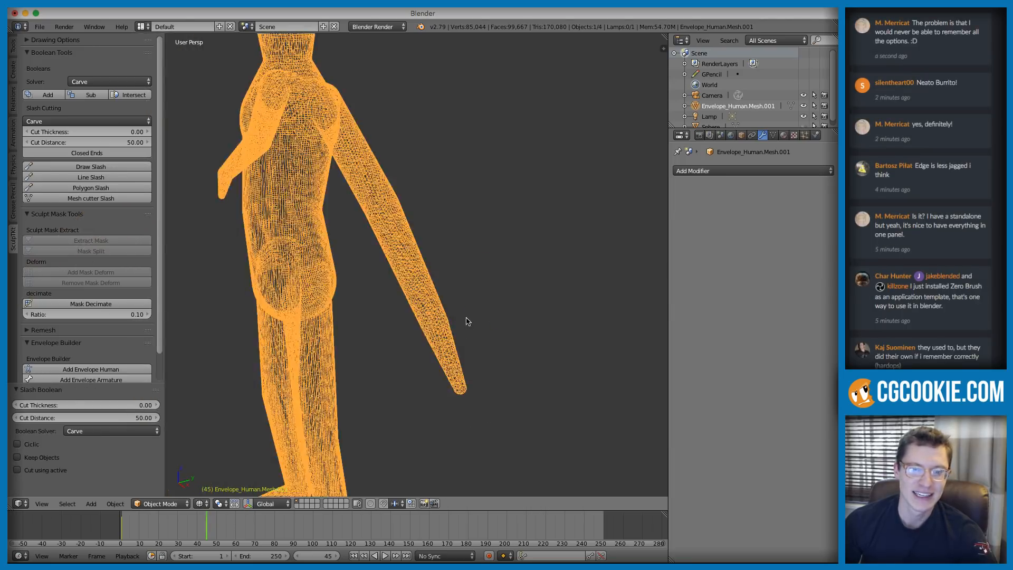
scroll(447, 338, "down", 4)
mouse_move(410, 295)
middle_mouse_down()
mouse_move(432, 283)
mouse_move(395, 375)
mouse_move(407, 314)
mouse_move(487, 367)
mouse_move(480, 332)
mouse_move(466, 353)
mouse_move(453, 296)
middle_mouse_up()
scroll(396, 375, "up", 5)
key("z")
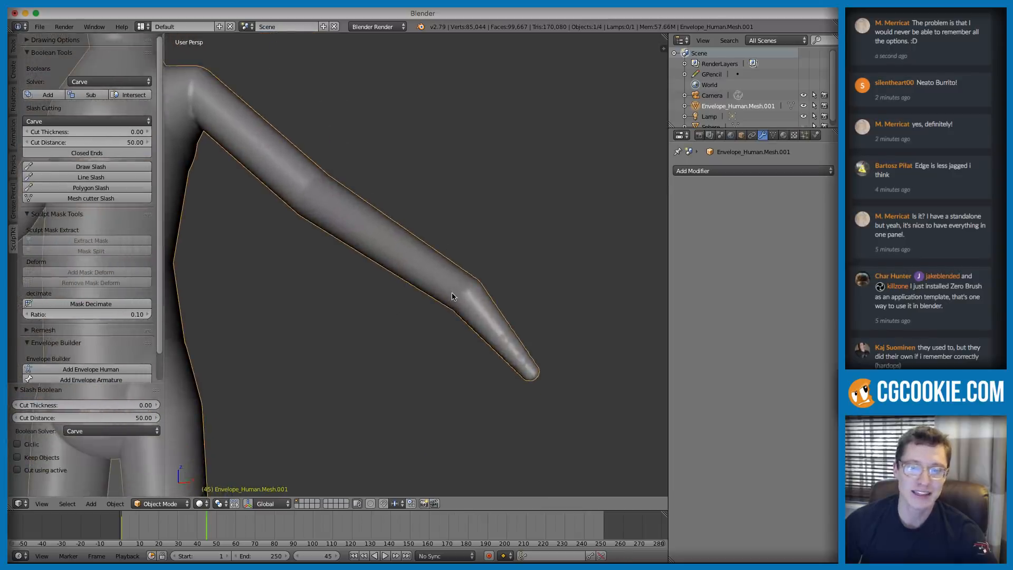
Step: Try a second Draw Slash stroke at the end of the figure's arm and check it in wireframe
left_click(85, 166)
mouse_move(604, 297)
left_mouse_down()
mouse_move(456, 306)
mouse_move(549, 454)
left_mouse_up()
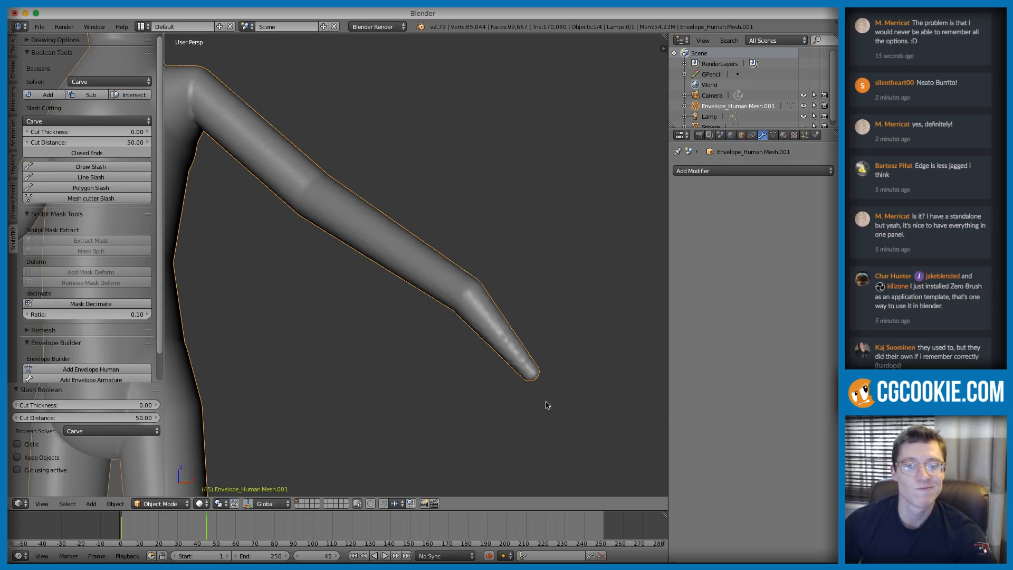
key("z")
scroll(529, 294, "down", 2)
middle_click_drag(529, 293, 461, 242)
key("z")
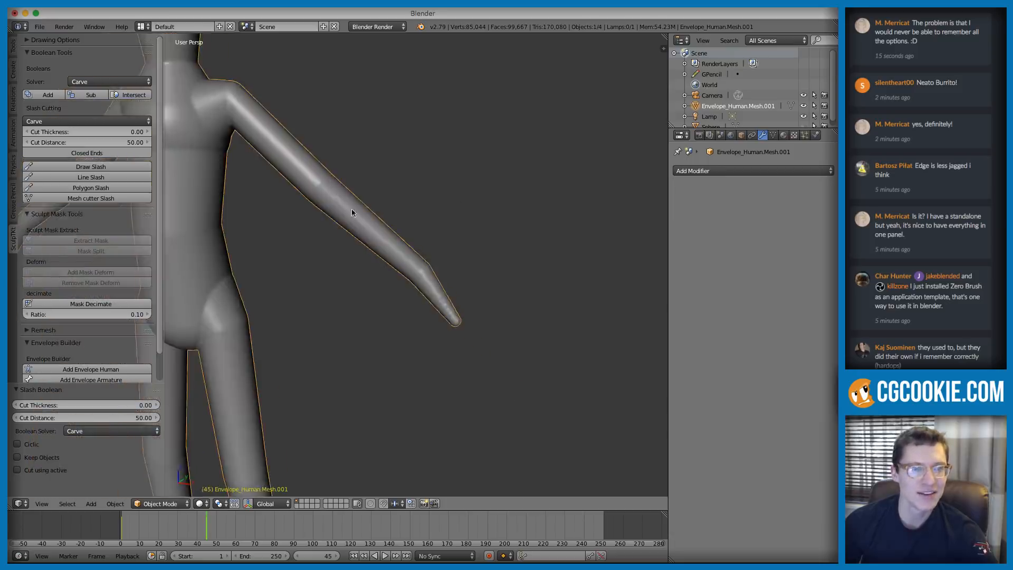
Step: Cut the figure's arm at the wrist with a diagonal Line Slash
middle_click_drag(333, 191, 351, 214)
left_click(91, 177)
mouse_move(404, 451)
left_mouse_down()
mouse_move(445, 274)
mouse_move(488, 220)
left_mouse_up()
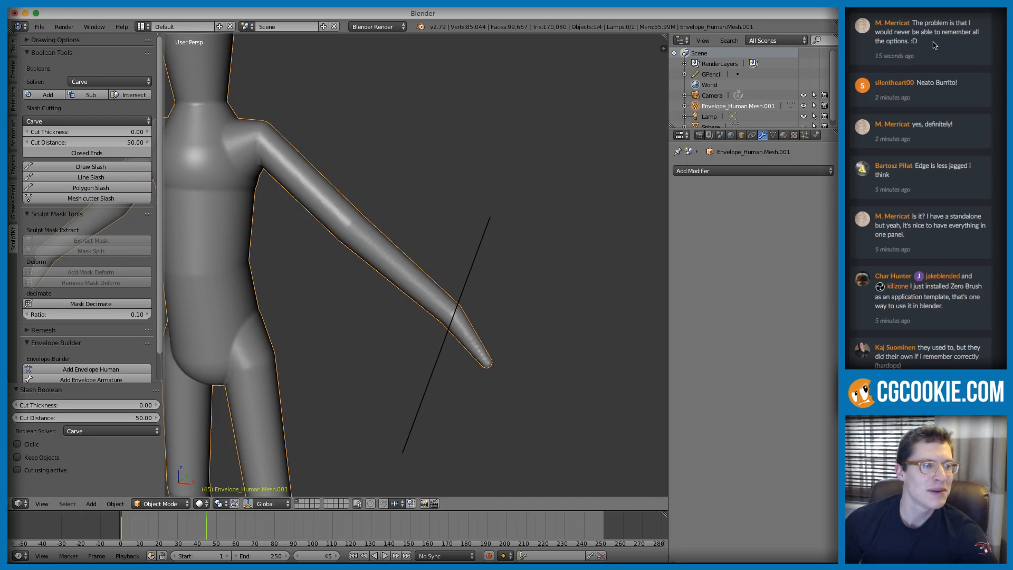
left_click_drag(932, 43, 912, 22)
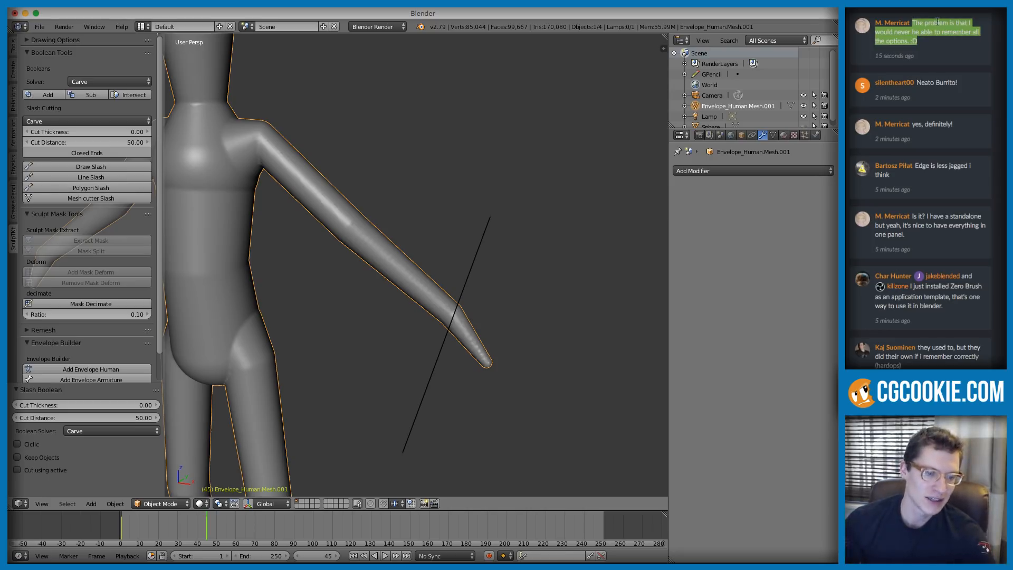
key("Return")
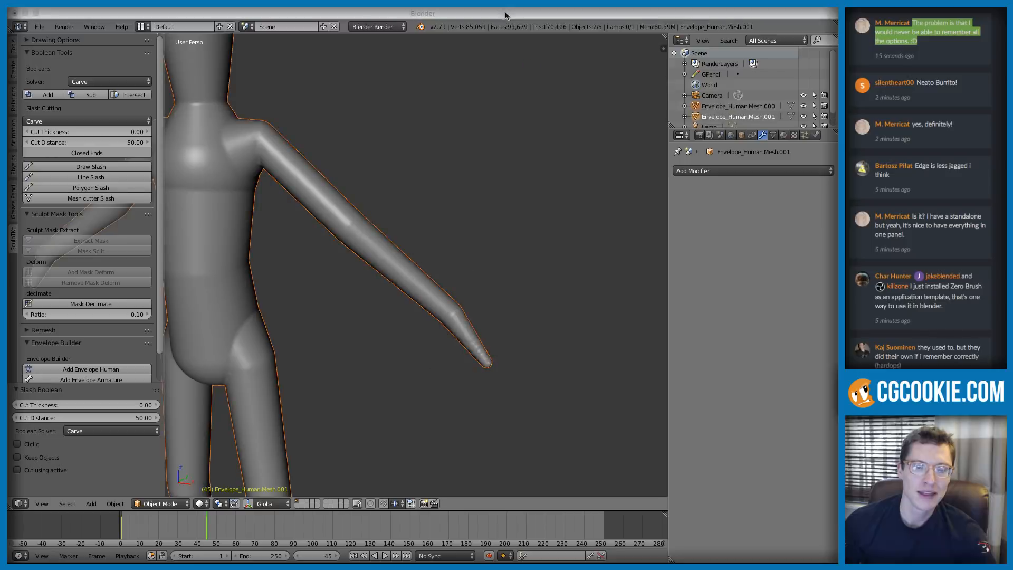
Step: Check the line cut in wireframe, clear the selection and select the human figure's mesh
mouse_move(461, 280)
middle_mouse_down()
mouse_move(393, 272)
mouse_move(482, 335)
mouse_move(386, 301)
mouse_move(384, 289)
middle_mouse_up()
key("z")
scroll(386, 301, "down", 3)
key("a")
scroll(385, 290, "up", 2)
key("z")
middle_click_drag(327, 250, 356, 281)
scroll(356, 280, "up", 2)
right_click(497, 301)
scroll(380, 242, "up", 4)
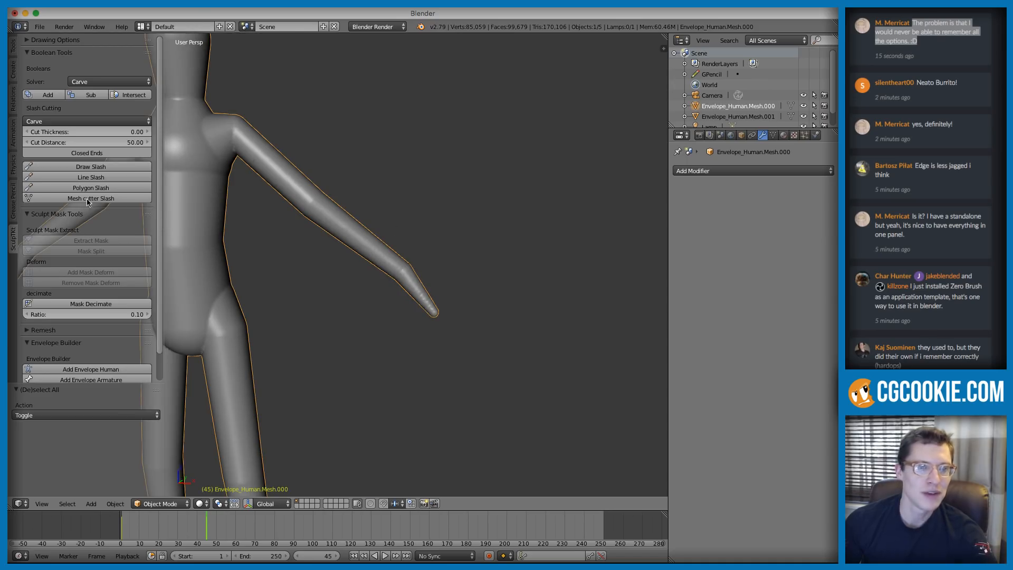
Step: Put the human figure's mesh into Sculpt Mode and ready a resized Mask brush near the hand
left_click(31, 52)
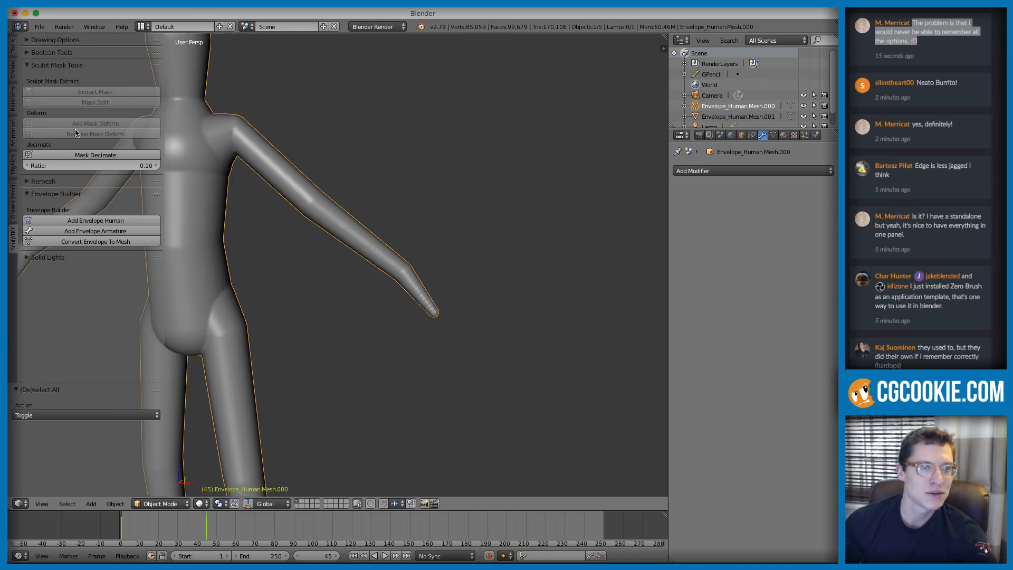
left_click(160, 503)
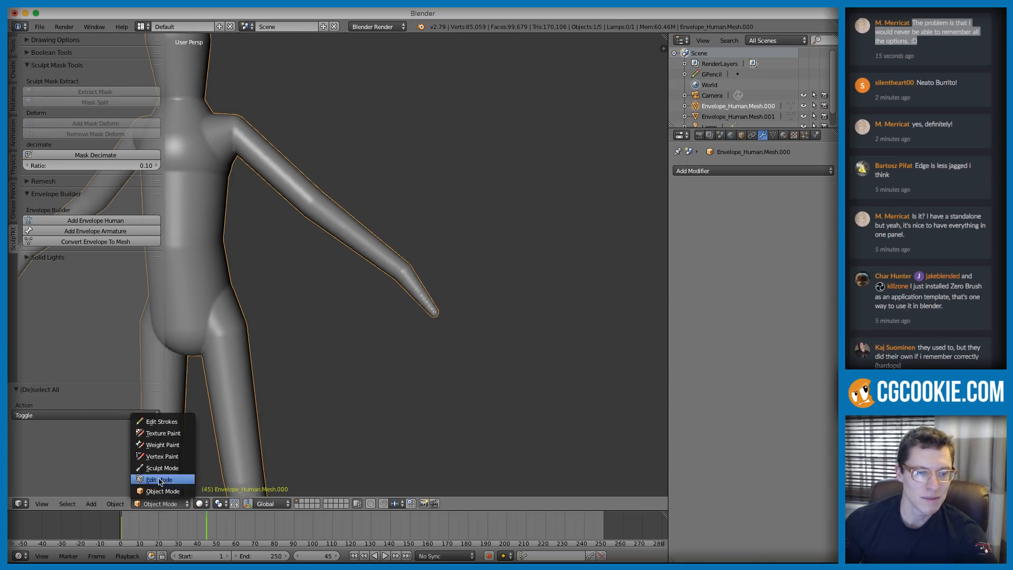
left_click(158, 468)
scroll(401, 273, "up", 2)
key("f")
left_click(441, 258)
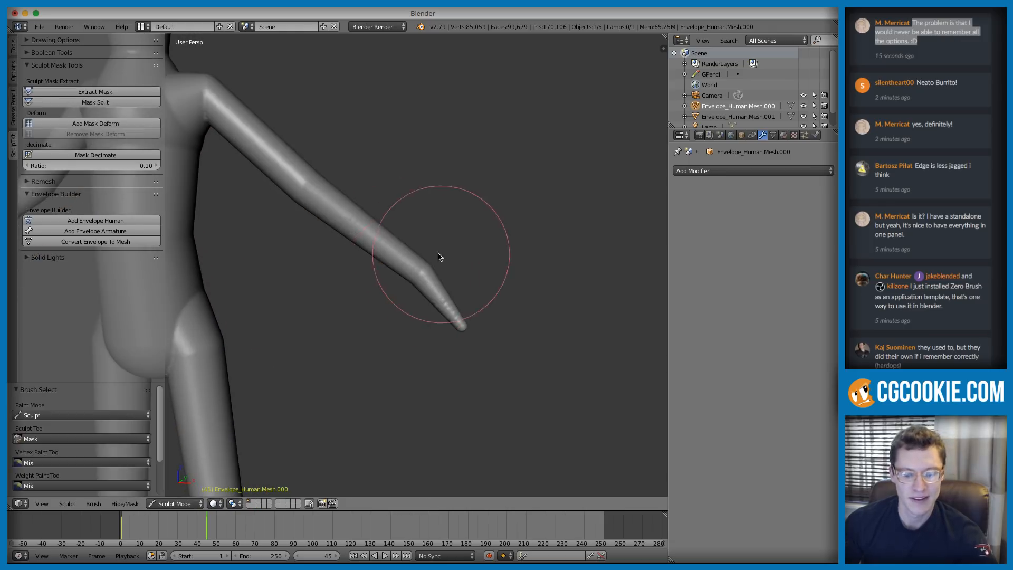
key("m")
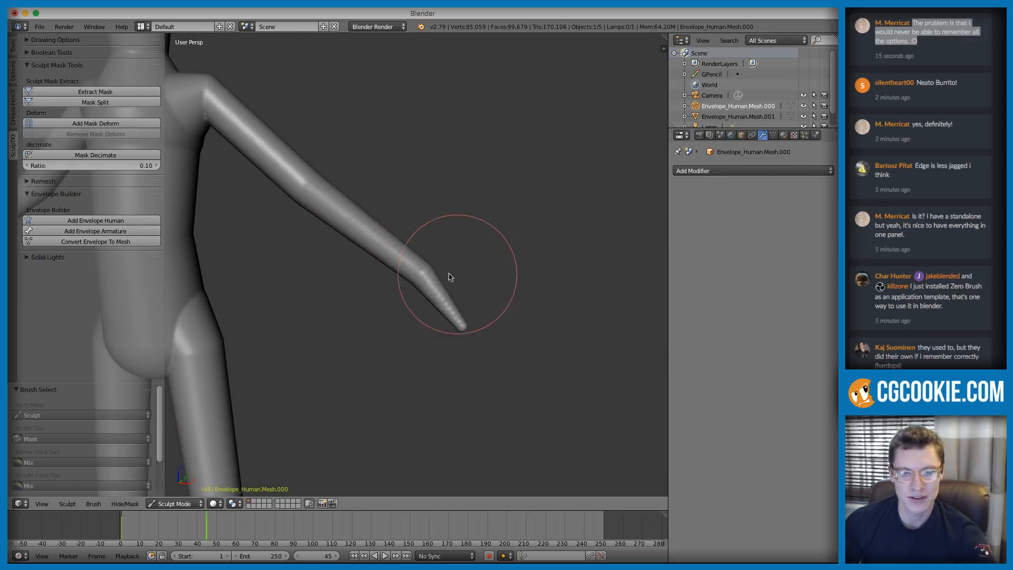
Step: Paint a sculpt mask over the figure's whole hand up to the wrist, covering it from both sides
left_click_drag(431, 276, 429, 316)
mouse_move(441, 327)
middle_mouse_down()
mouse_move(316, 288)
mouse_move(328, 305)
middle_mouse_up()
left_click_drag(328, 304, 294, 335)
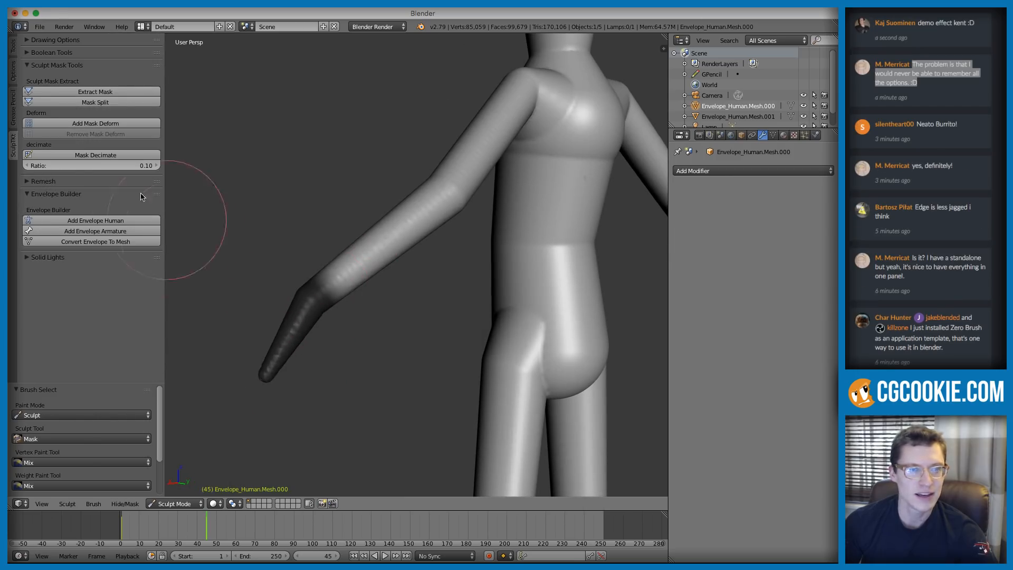
Step: Separate the masked hand from the arm with Mask Split and select the remaining body mesh
left_click(93, 105)
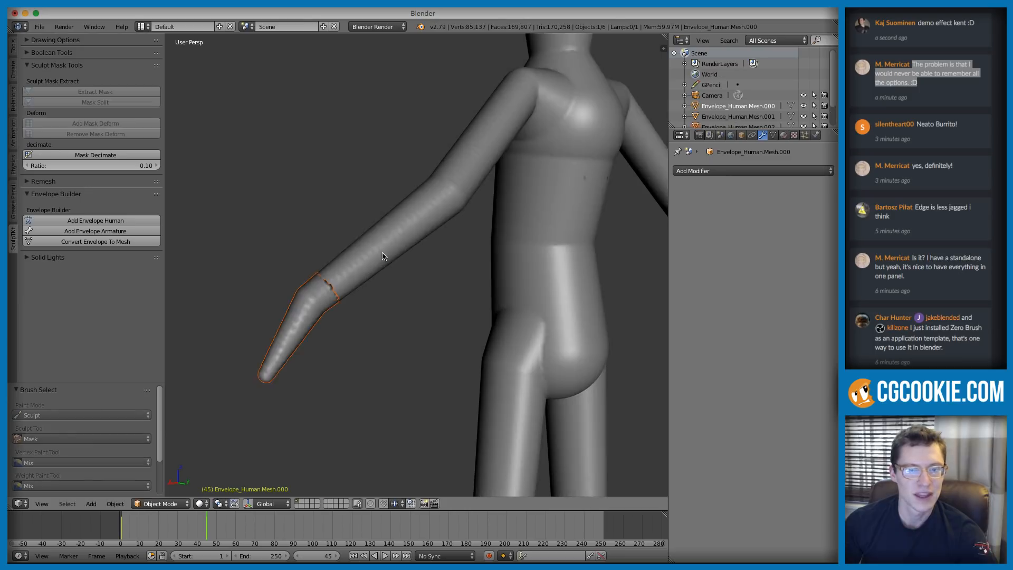
middle_click_drag(419, 294, 482, 253)
key("g")
right_click(481, 280)
scroll(464, 226, "down", 3)
right_click(451, 263)
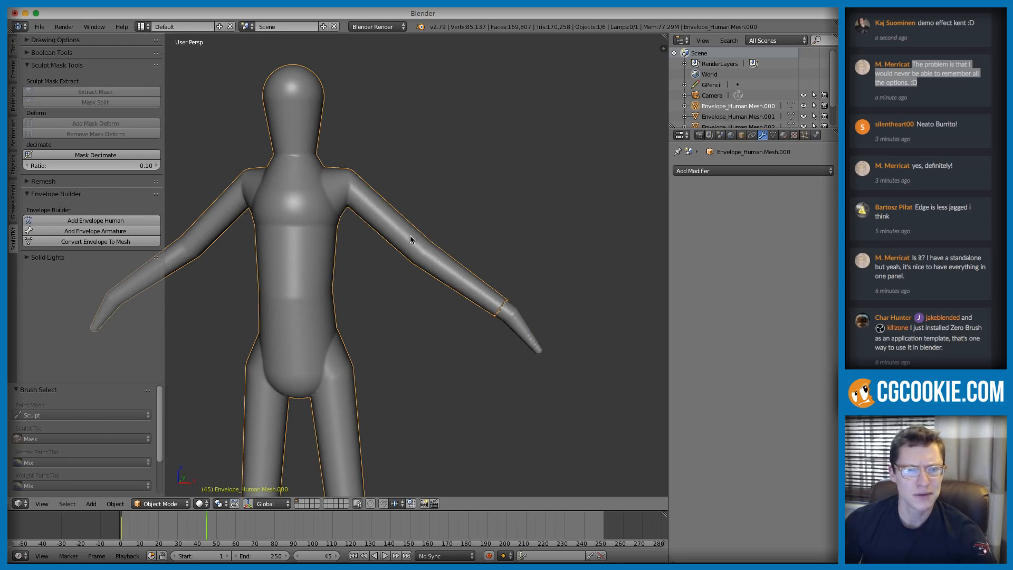
left_click(52, 53)
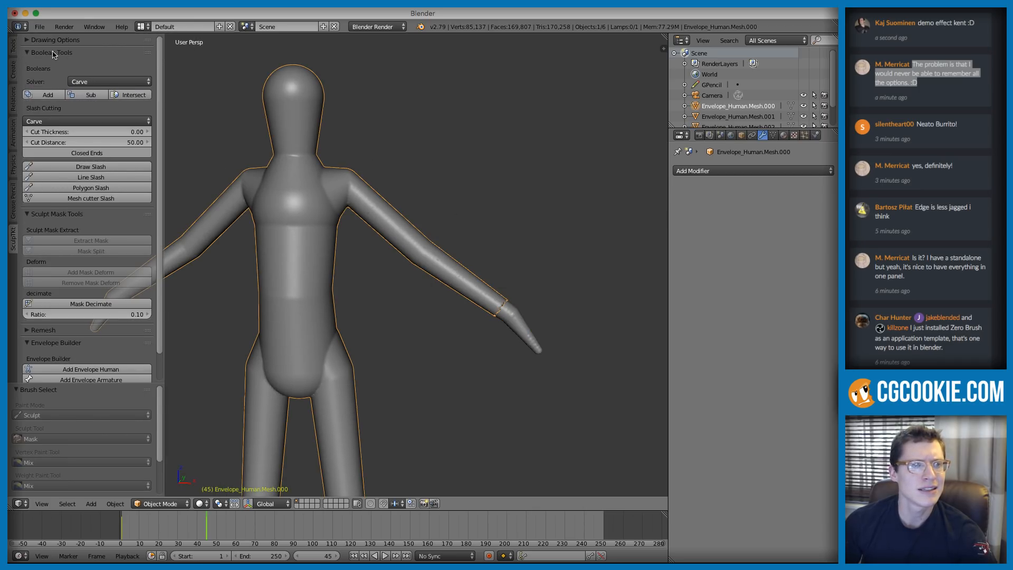
left_click(51, 52)
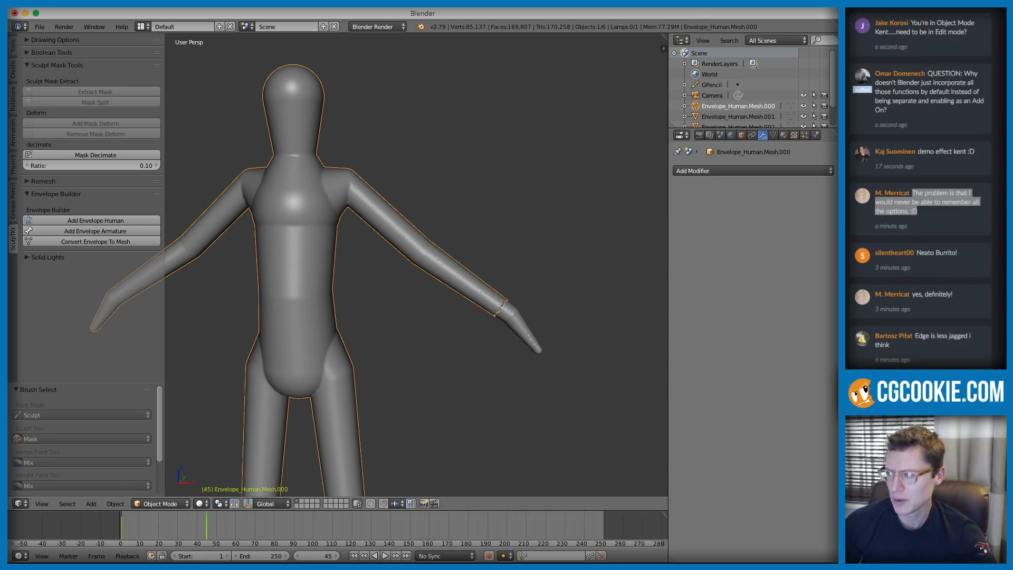
middle_click_drag(477, 190, 436, 208)
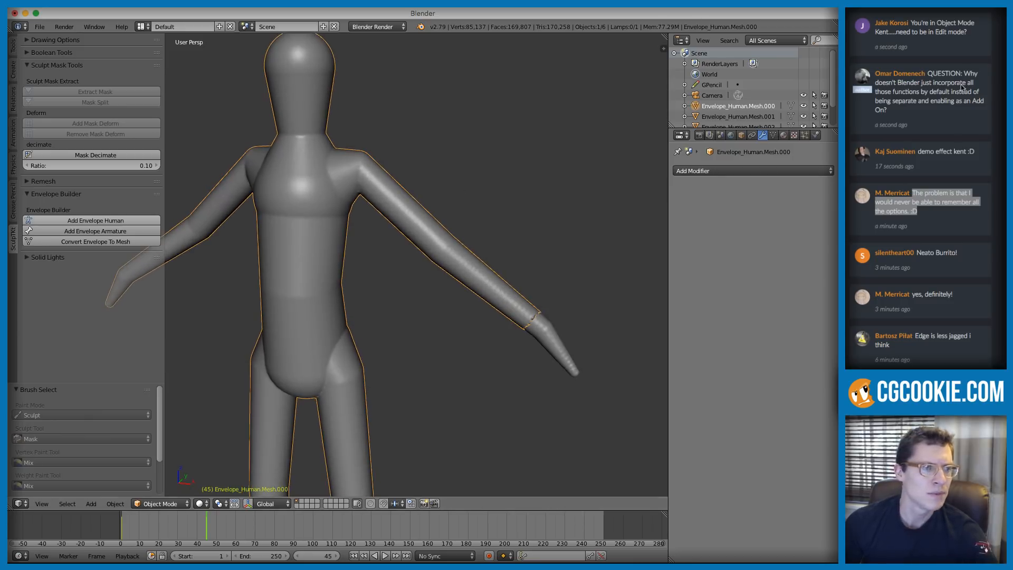
left_click(918, 108)
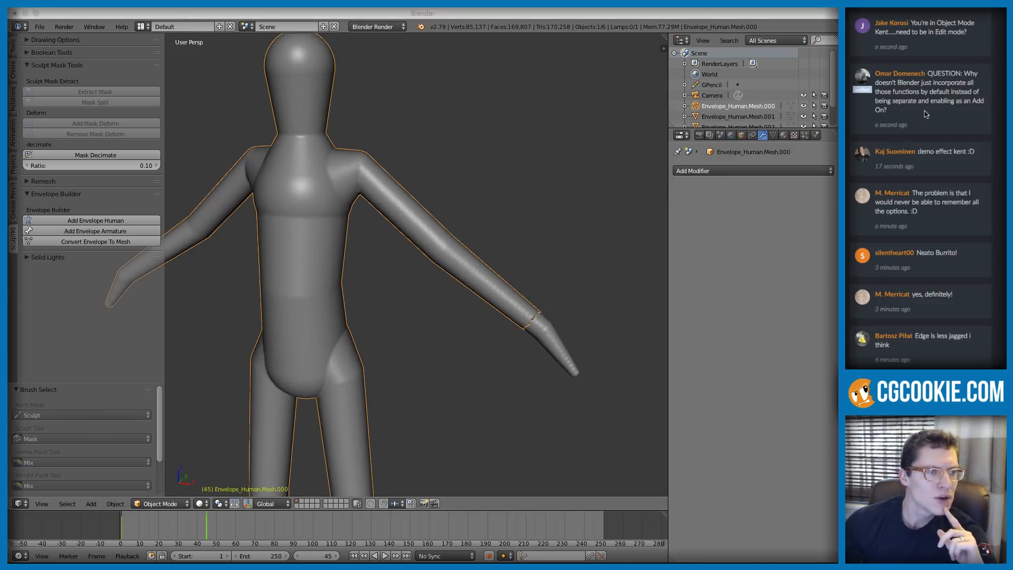
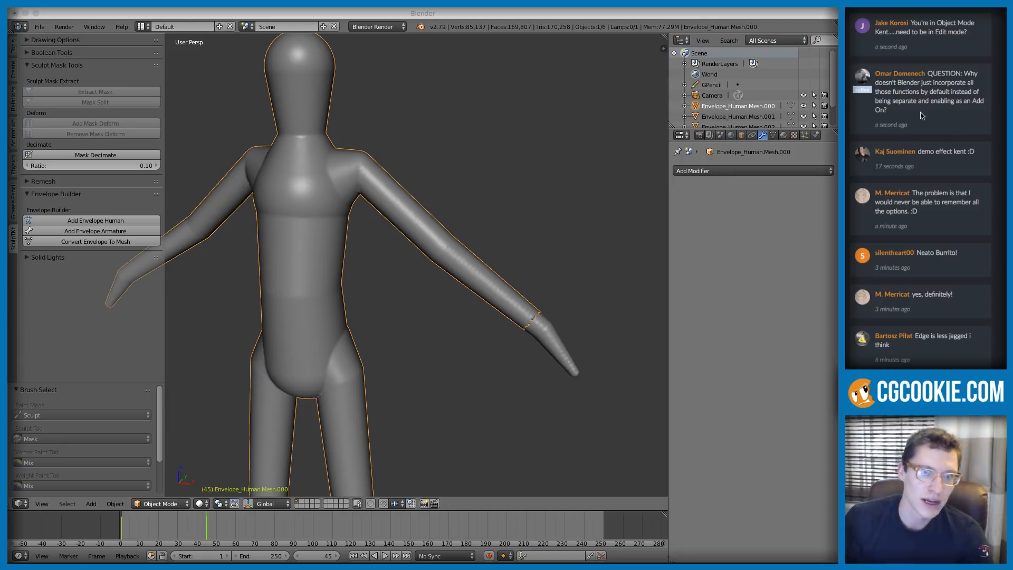
Step: Search the add-on preferences for "node", view the Node Wrangler add-on's details, and close the preferences
left_click(592, 93)
key("ctrl+alt+u")
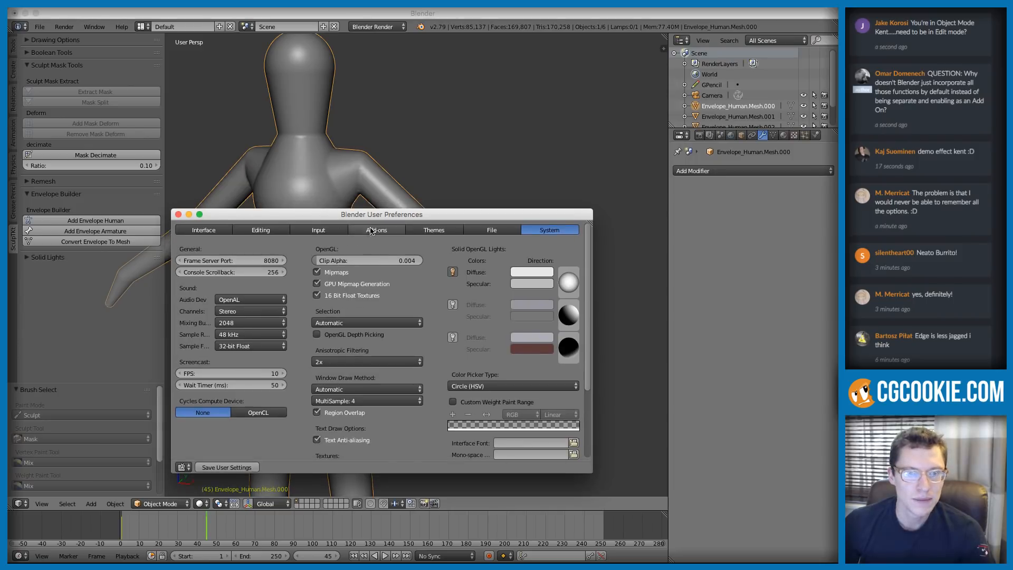
left_click(370, 230)
left_click(214, 249)
type("SculpTK")
key("BackSpace")
key("BackSpace")
key("BackSpace")
key("BackSpace")
key("BackSpace")
key("BackSpace")
key("BackSpace")
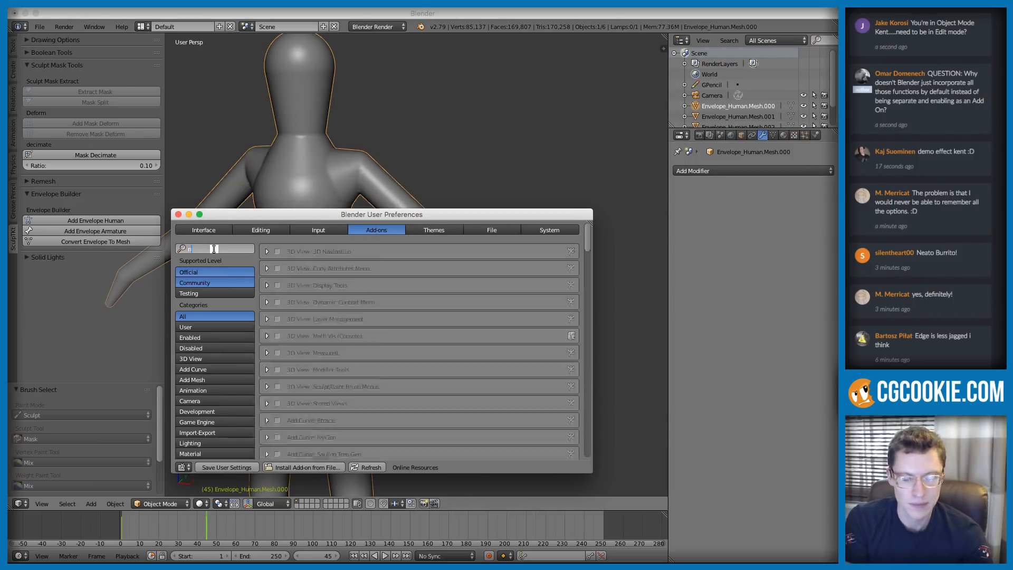
type("node")
key("Return")
left_click(267, 251)
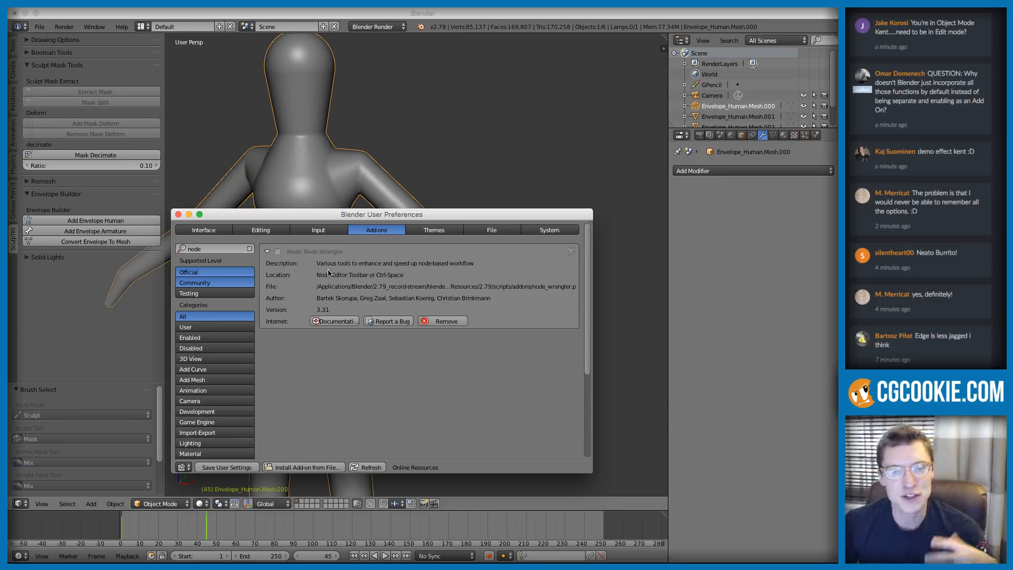
left_click_drag(224, 215, 241, 151)
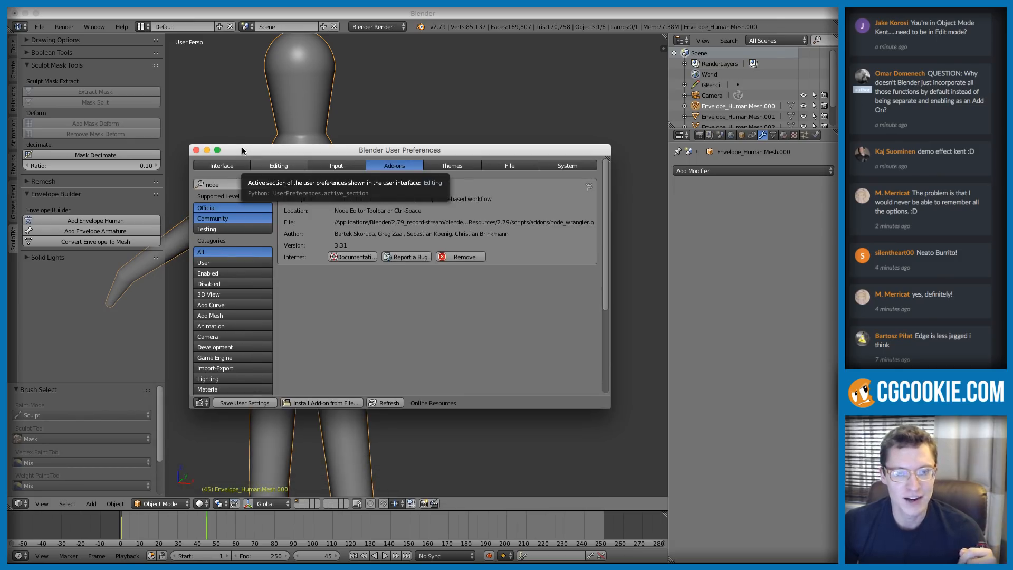
left_click(197, 150)
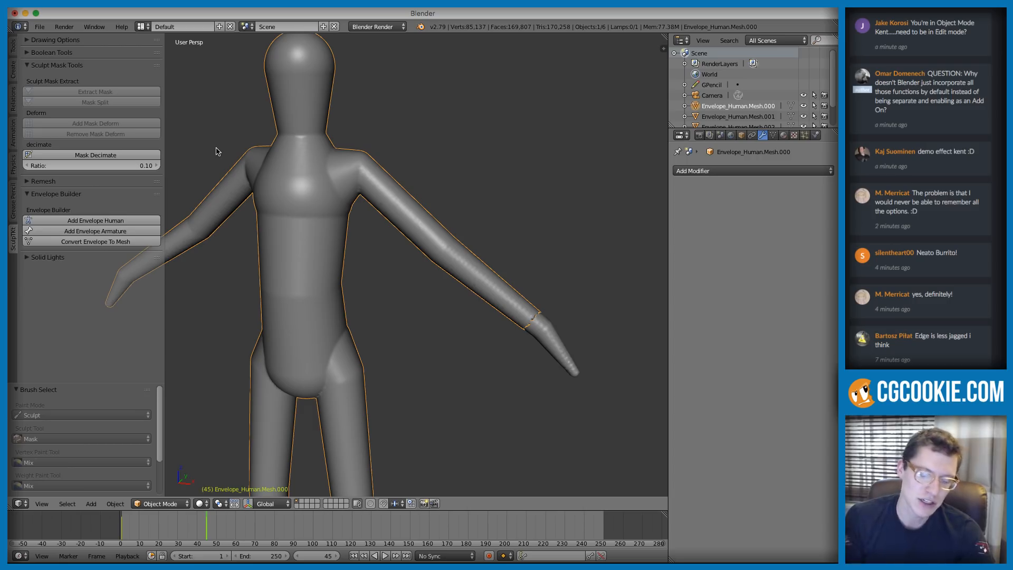
left_click(948, 38)
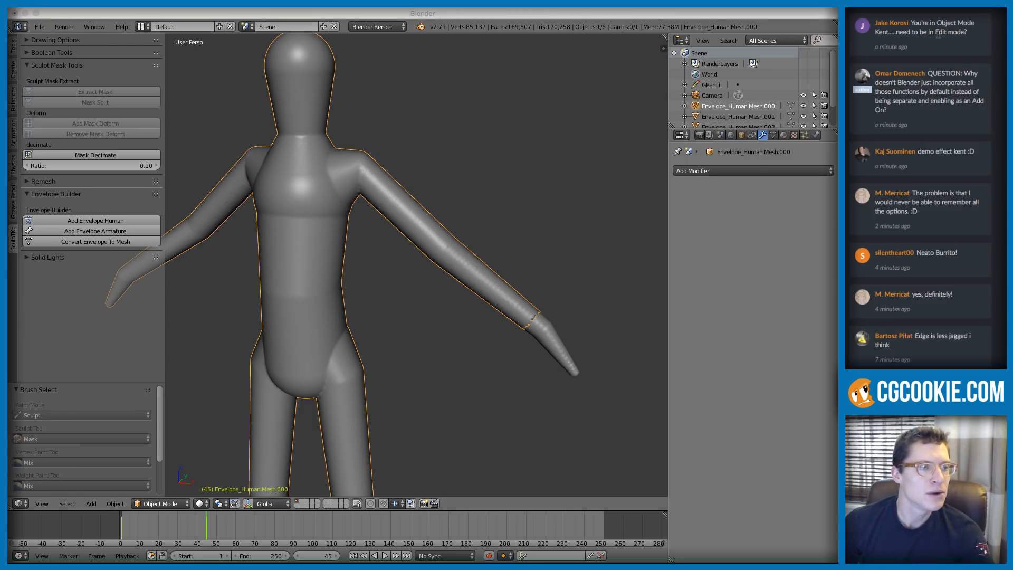
left_click(435, 241)
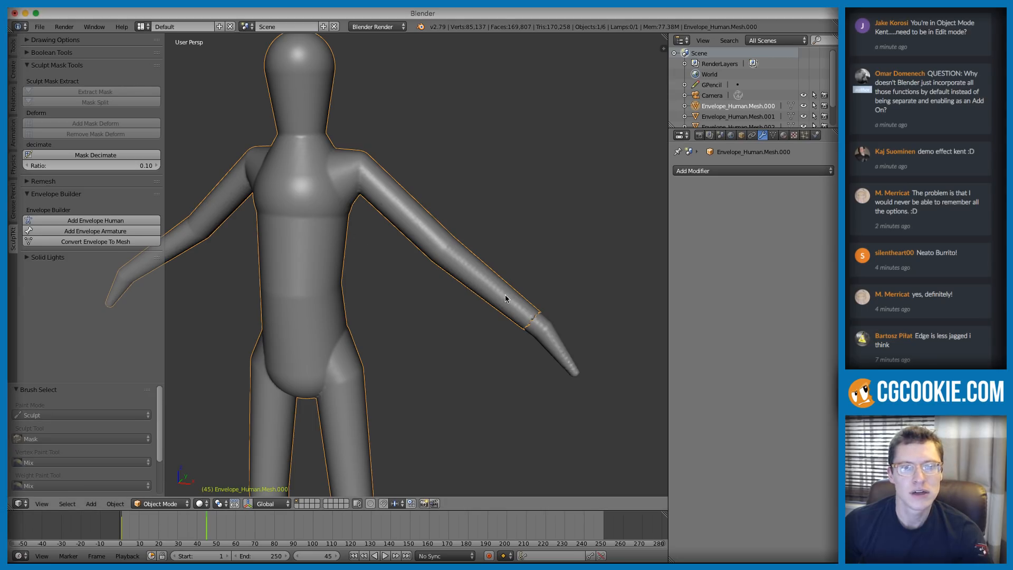
Step: Show the Boolean Tools and try a freehand Draw Slash across the figure's forearm with the Carve solver
middle_click_drag(505, 298, 486, 284, "shift")
left_click(41, 53)
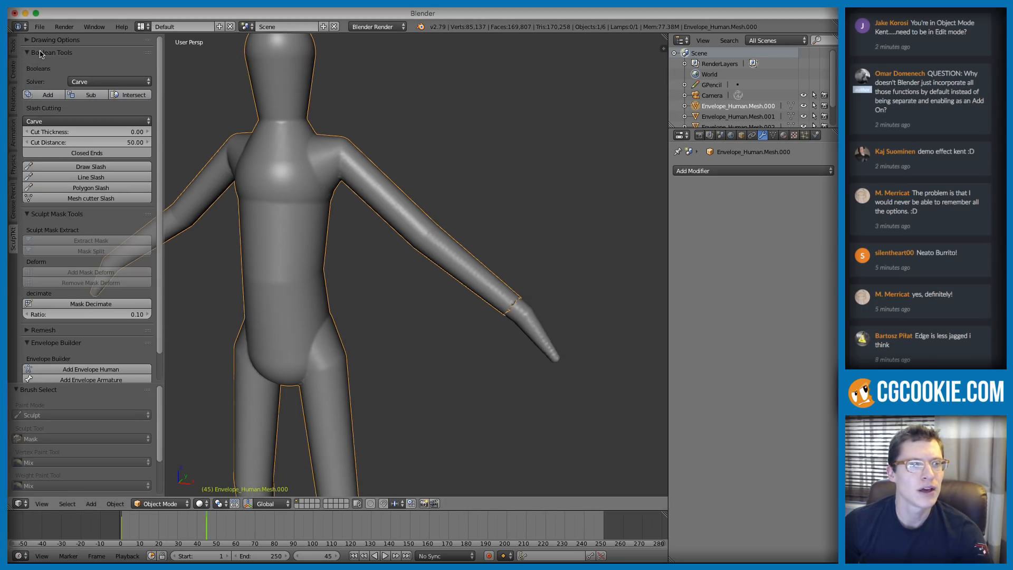
left_click(93, 167)
left_click_drag(563, 253, 493, 380)
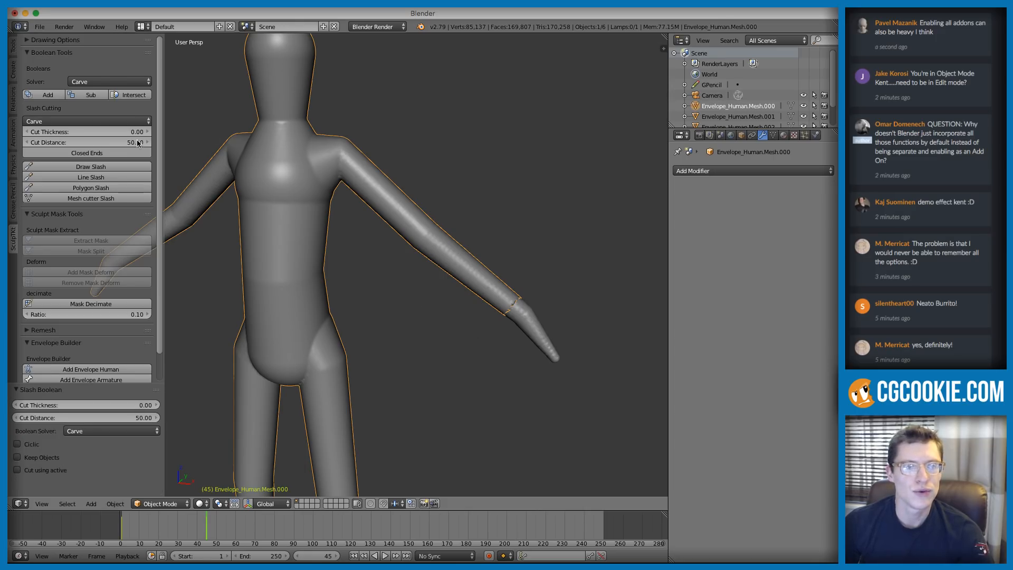
Step: Switch the figure to Sculpt Mode and try a freehand Draw Slash across its head
middle_click_drag(262, 107, 274, 136, "shift")
left_click(161, 503)
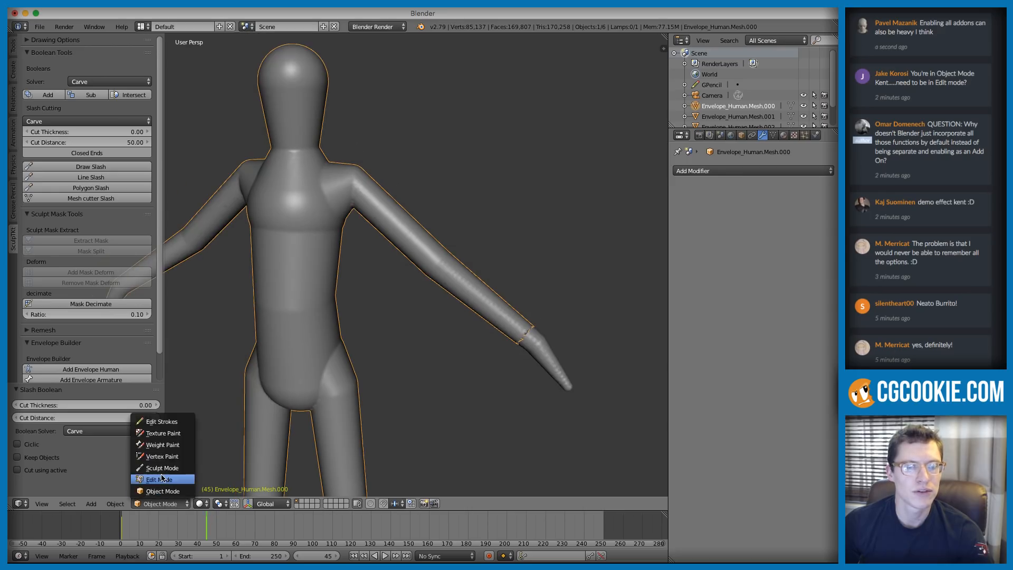
left_click(158, 474)
middle_click_drag(266, 176, 262, 205, "shift")
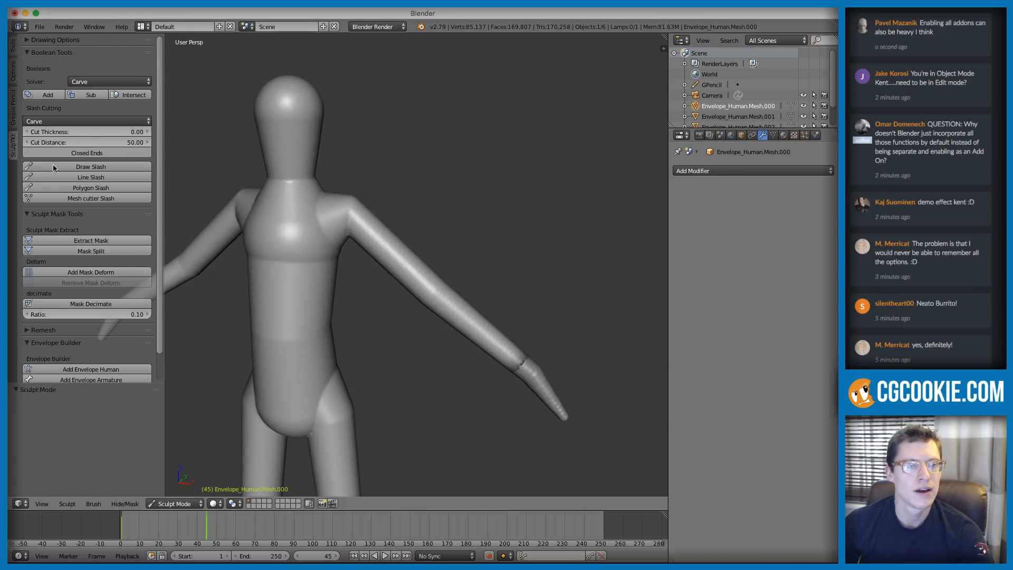
left_click(81, 168)
mouse_move(273, 49)
left_mouse_down()
mouse_move(315, 160)
mouse_move(390, 128)
left_mouse_up()
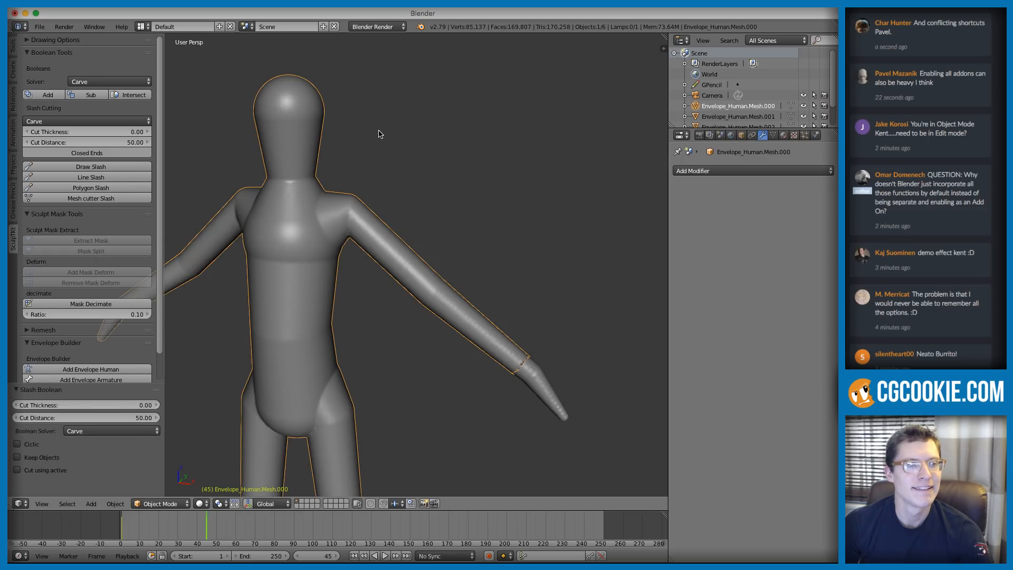
Step: Switch the viewport to orthographic projection with the figure's head and upper body in front view
middle_click_drag(362, 156, 419, 209)
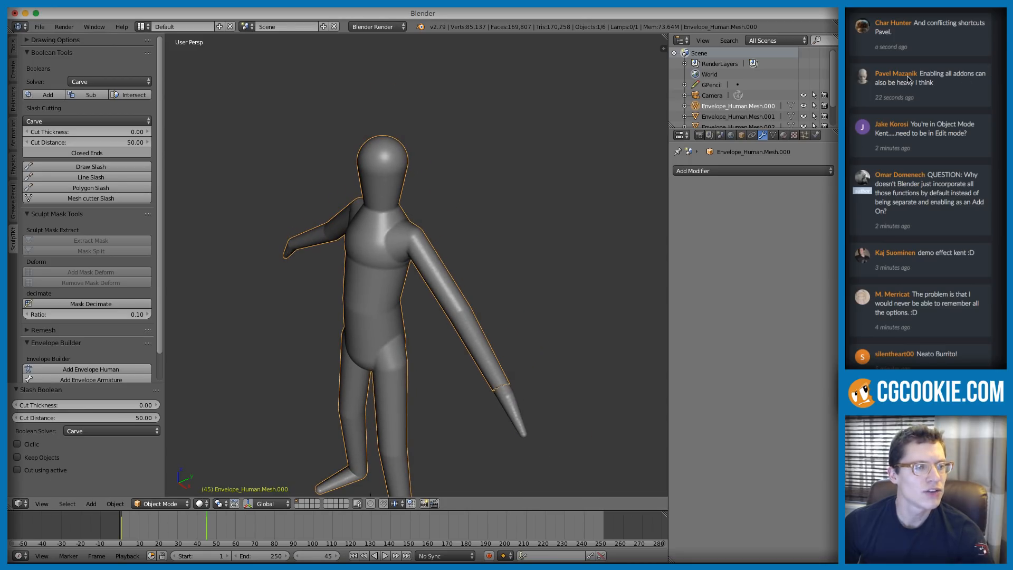
middle_click_drag(291, 178, 361, 174)
scroll(317, 190, "up", 4)
mouse_move(402, 203)
middle_mouse_down()
mouse_move(416, 195)
mouse_move(393, 201)
middle_mouse_up()
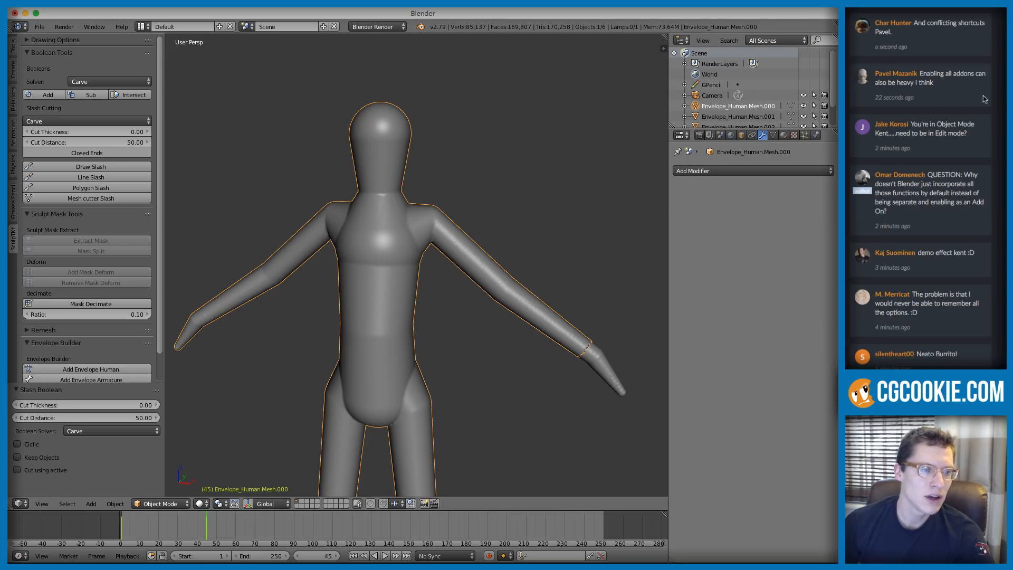
scroll(491, 211, "up", 4)
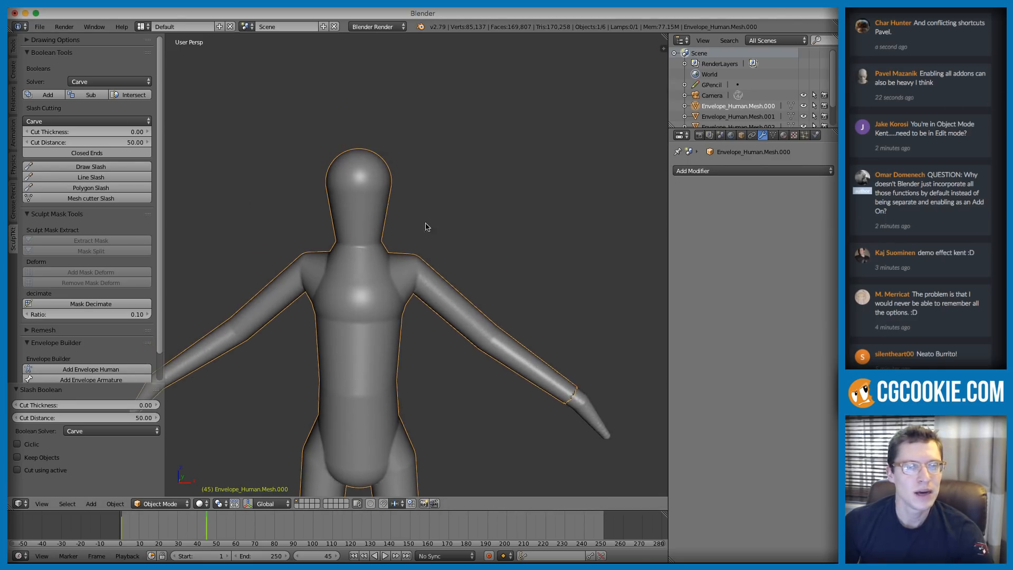
scroll(486, 223, "down", 2)
key("KP_5")
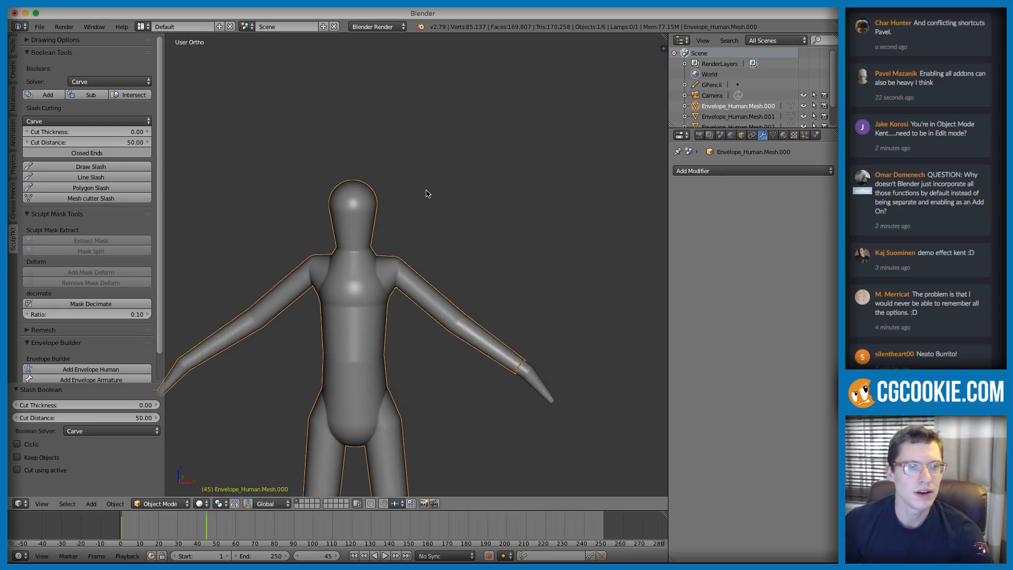
scroll(369, 190, "up", 2)
Step: Cut an upper side section from the head with a four-point Polygon Slash using the Carve solver
left_click(92, 186)
left_click(271, 156)
left_click(305, 202)
left_click(349, 206)
left_click(378, 139)
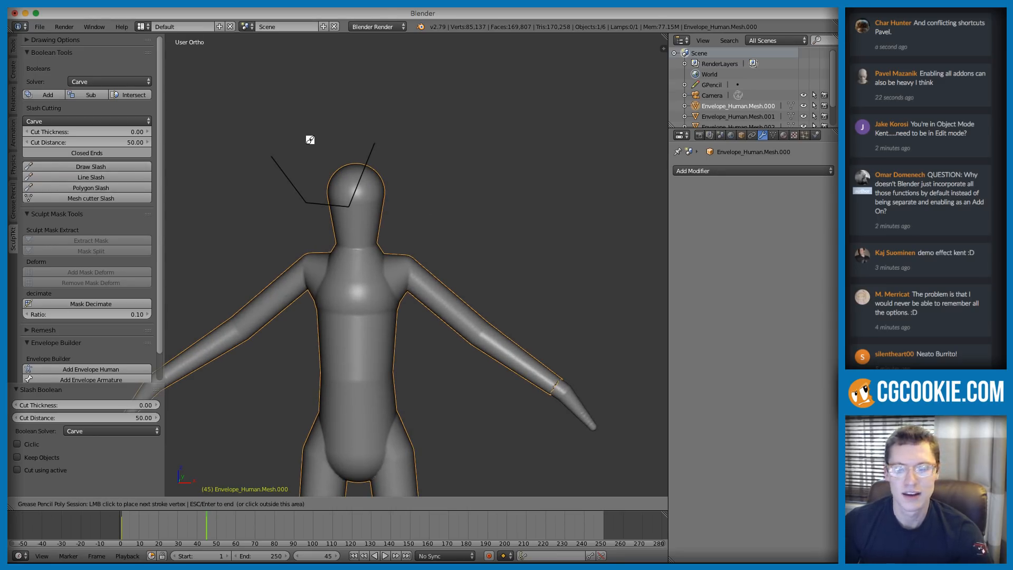
key("Return")
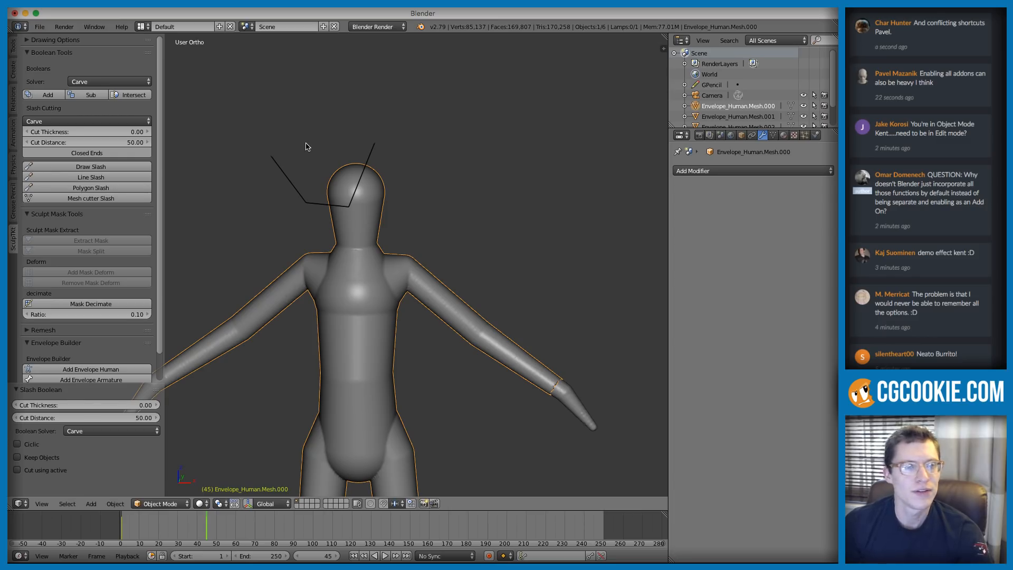
left_click(75, 154)
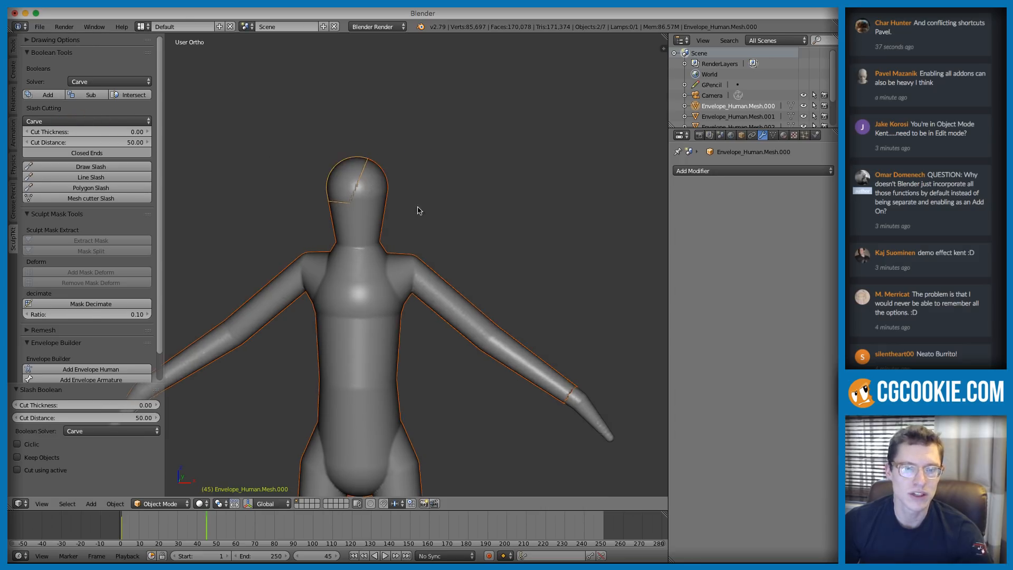
Step: Select the slashed body and inspect it in Edit Mode, then return to Object Mode
right_click(380, 260)
scroll(434, 282, "up", 3)
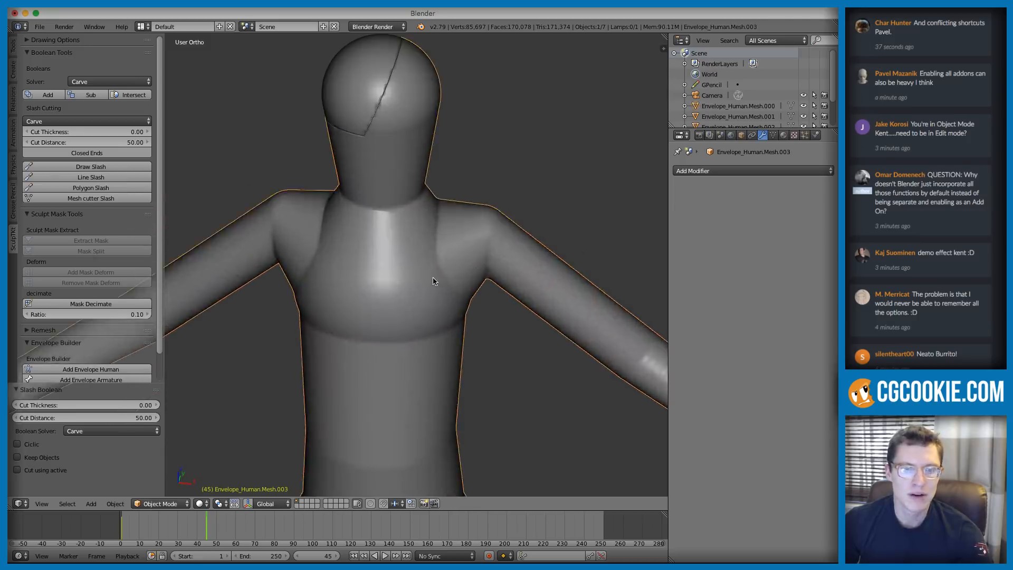
key("Tab")
key("Tab")
scroll(395, 177, "down", 5)
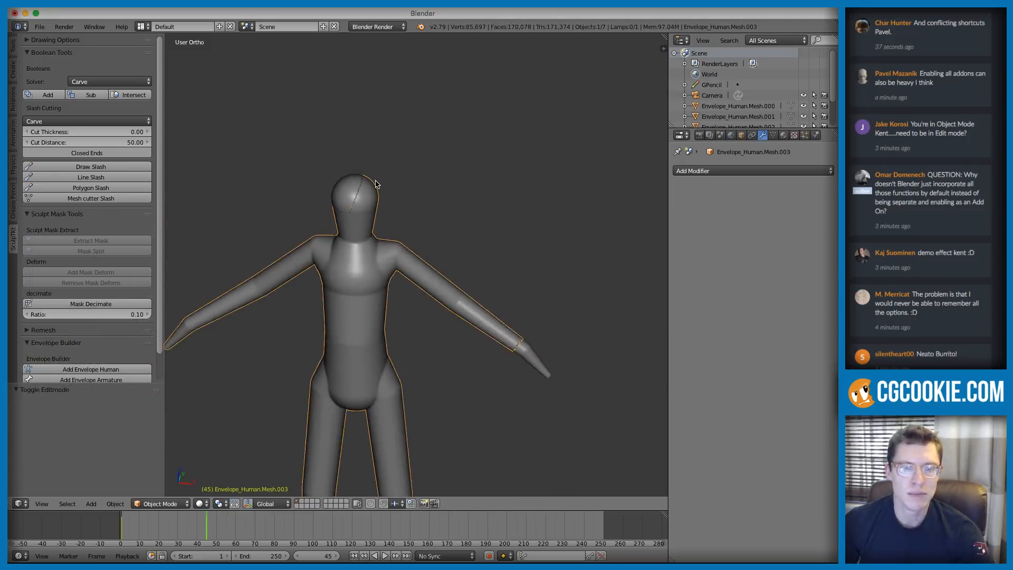
Step: Select the cut-off section of the head and delete it
scroll(352, 207, "up", 4)
right_click(343, 158)
scroll(388, 198, "up", 2)
scroll(393, 245, "up", 1)
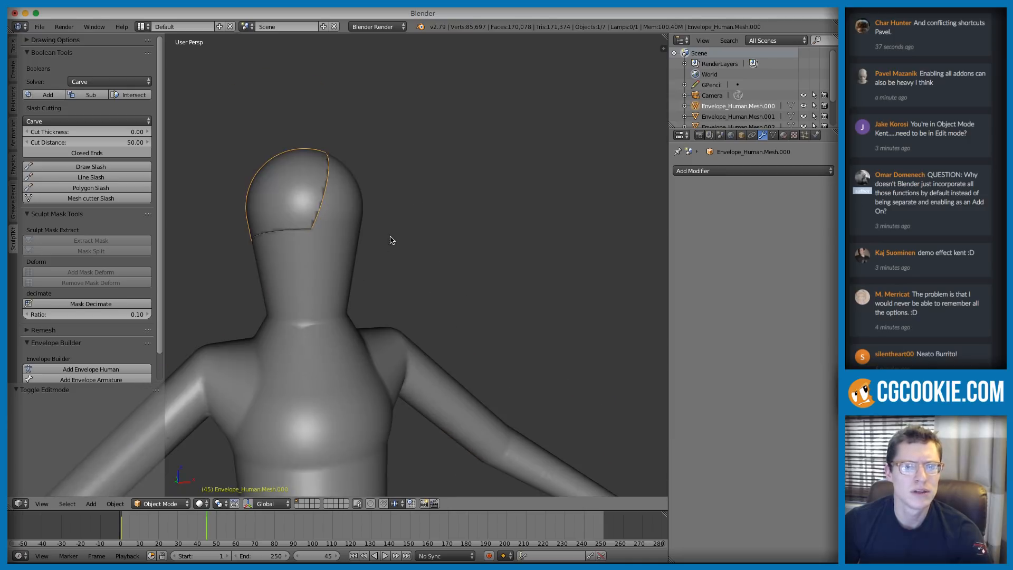
key("x")
left_click(390, 240)
Step: Select the remaining body, set the slash solver to Bmesh and enable Closed Ends
right_click(316, 275)
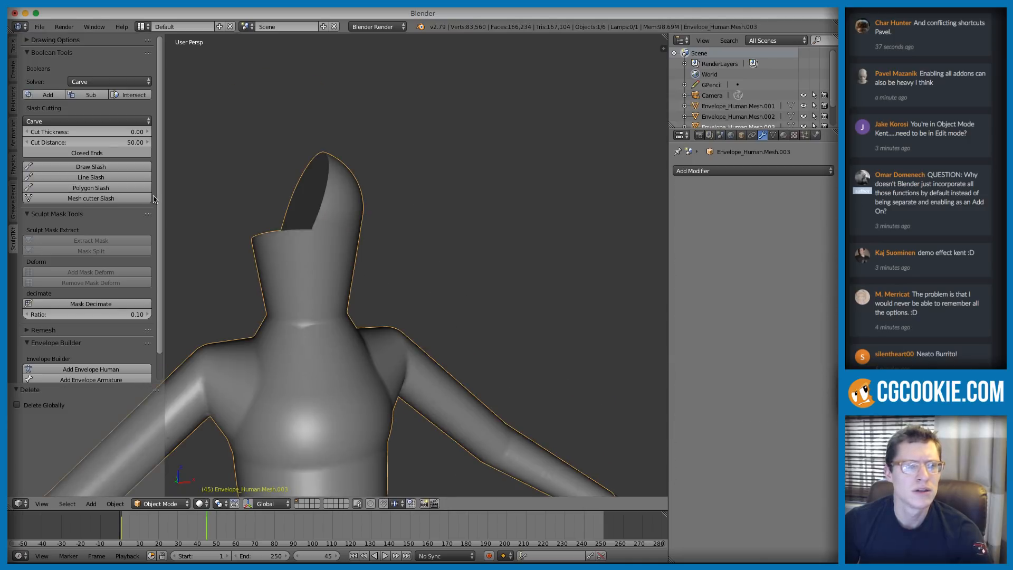
left_click(35, 119)
left_click(37, 108)
left_click(80, 154)
Step: Try a closed-end freehand Draw Slash beside the remaining part of the head, and undo the cut
left_click(79, 167)
mouse_move(374, 168)
left_mouse_down()
mouse_move(333, 220)
mouse_move(442, 273)
left_mouse_up()
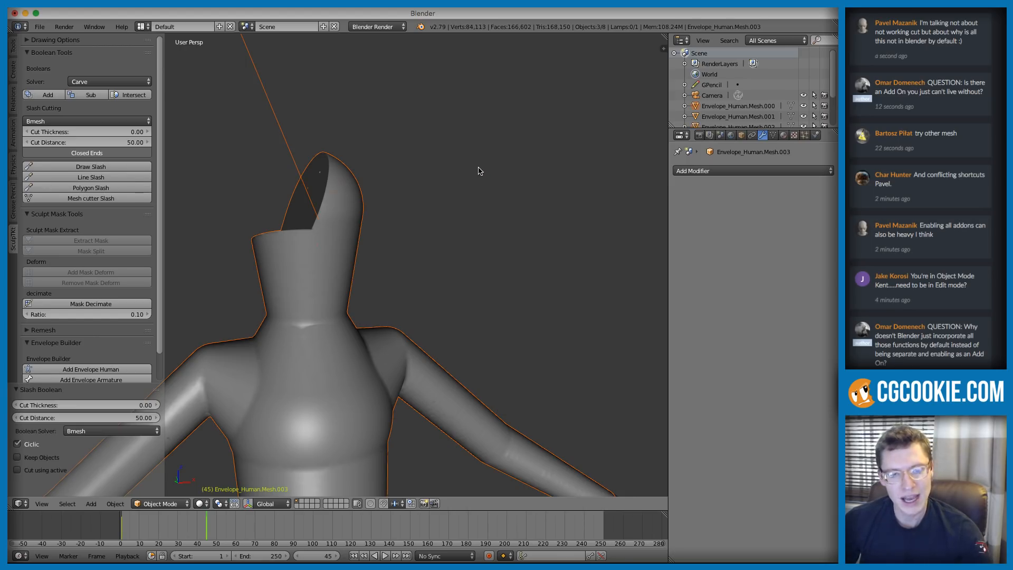
middle_click_drag(504, 163, 429, 199)
key("ctrl+z")
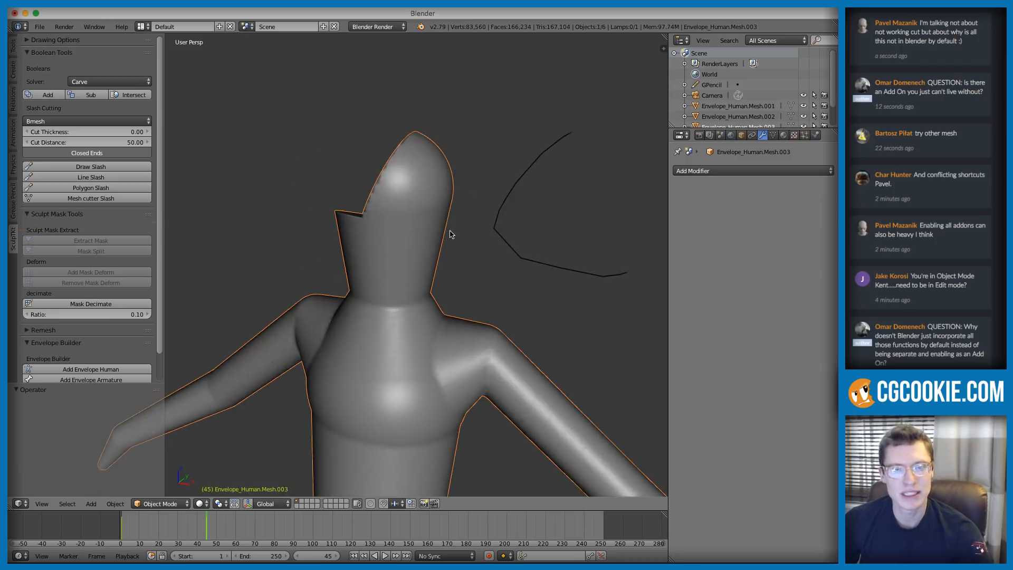
Step: Delete the human figure's body and its remaining separate part from the scene
middle_click_drag(478, 268, 473, 178, "ctrl")
key("Delete")
middle_click_drag(515, 294, 527, 333)
right_click(503, 349)
key("Delete")
mouse_move(354, 91)
right_mouse_down()
mouse_move(369, 121)
mouse_move(383, 112)
right_mouse_up()
Step: Clear the leftover slash stroke from the viewport by removing its Grease Pencil palette color
key("n")
scroll(639, 143, "down", 8)
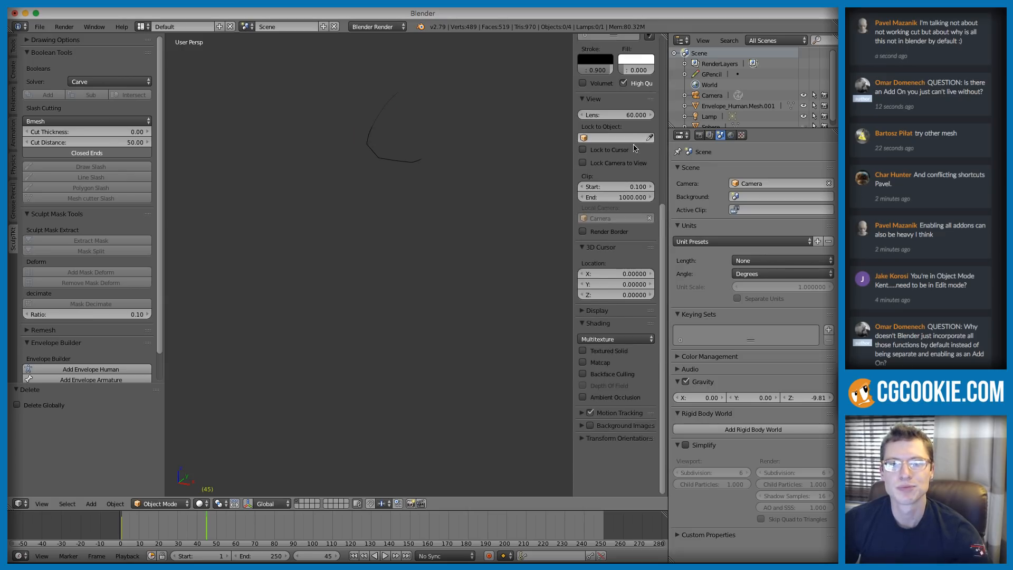
left_click_drag(659, 218, 659, 70)
left_click(647, 252)
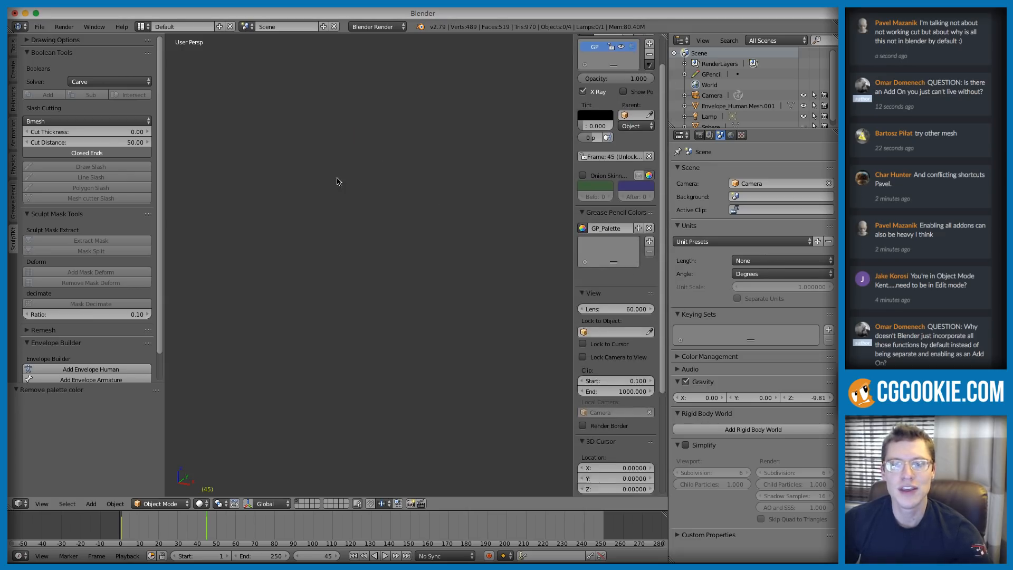
key("n")
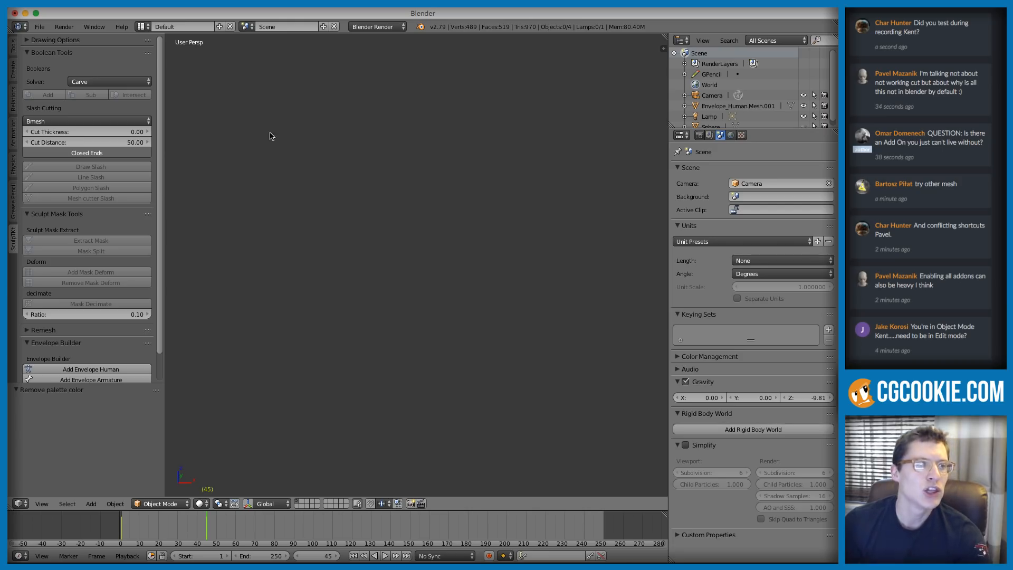
Step: Add a UV sphere, move it up about 2.151 along Z and center the view on it
key("shift+a")
mouse_move(278, 358)
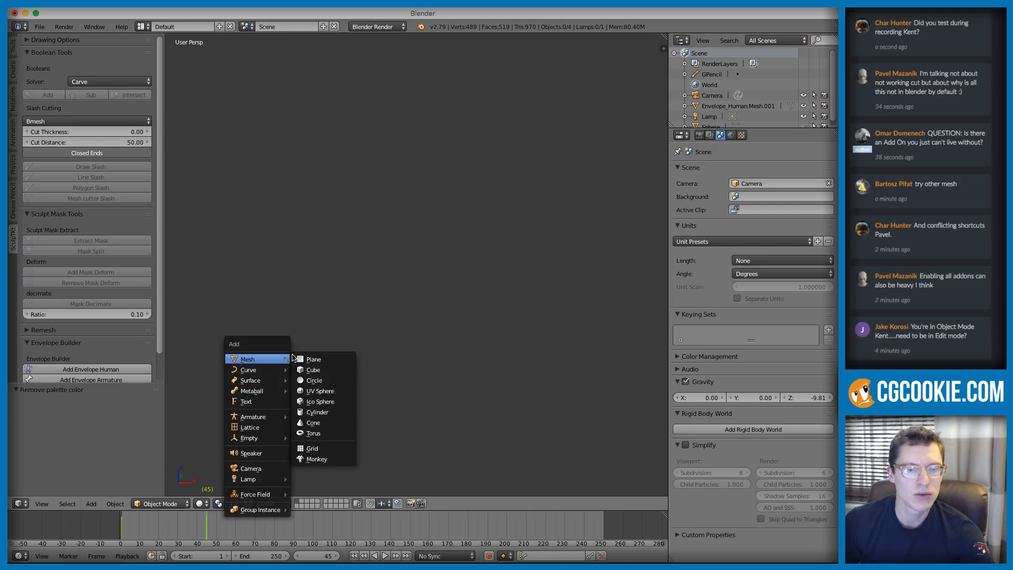
left_click(317, 390)
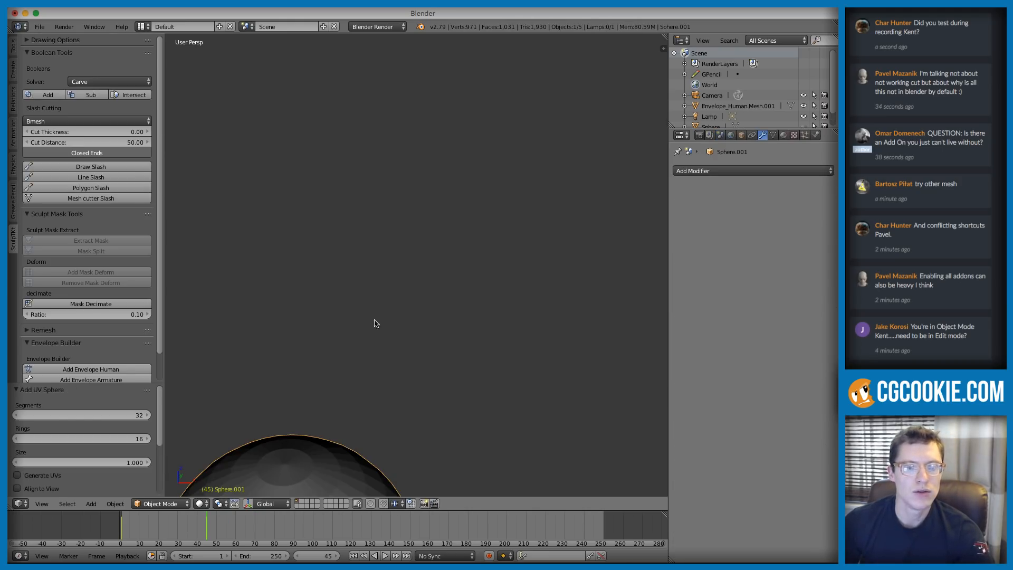
key("g")
key("z")
left_click(342, 133)
key("KP_Decimal")
scroll(322, 243, "down", 1)
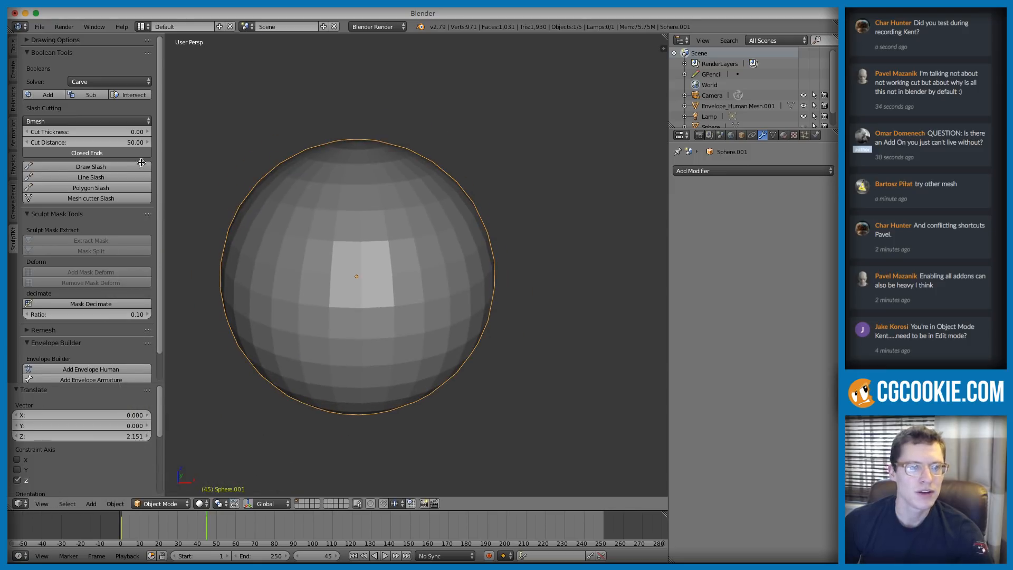
Step: Cut a section from the sphere's upper side with a freehand Draw Slash using the Bmesh solver
left_click(90, 166)
left_click_drag(396, 169, 569, 230)
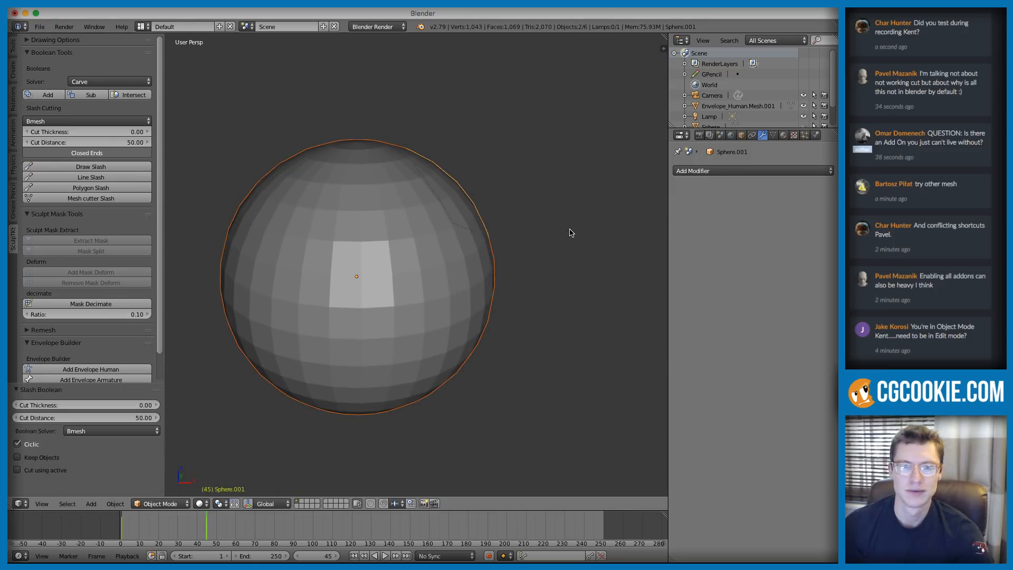
Step: Try deleting the larger part of the slashed sphere, and undo the deletion
right_click(423, 195)
middle_click_drag(435, 192, 526, 181)
key("x")
left_click(526, 182)
key("ctrl+z")
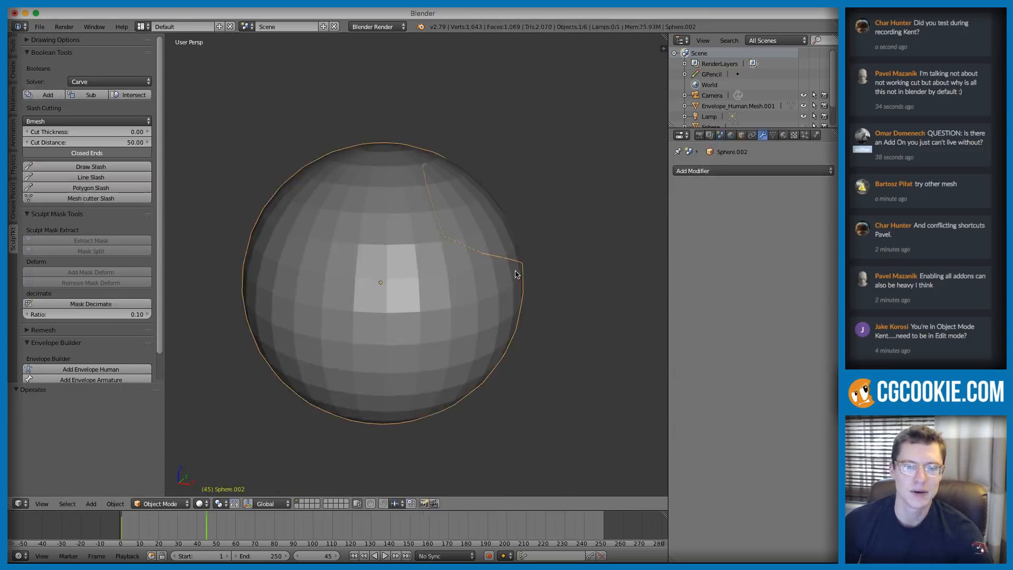
Step: Delete the smaller piece that was slashed off the sphere's upper side
right_click(467, 201)
key("x")
left_click(466, 200)
scroll(408, 277, "down", 3)
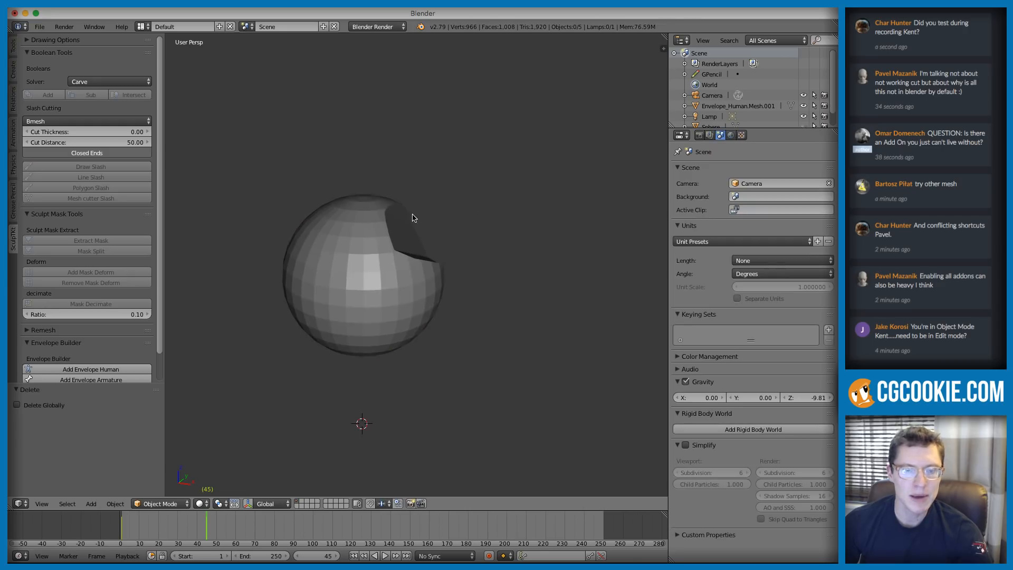
Step: Examine the remaining sphere's cut topology in Edit Mode and look over the available LoopTools operations
right_click(366, 229)
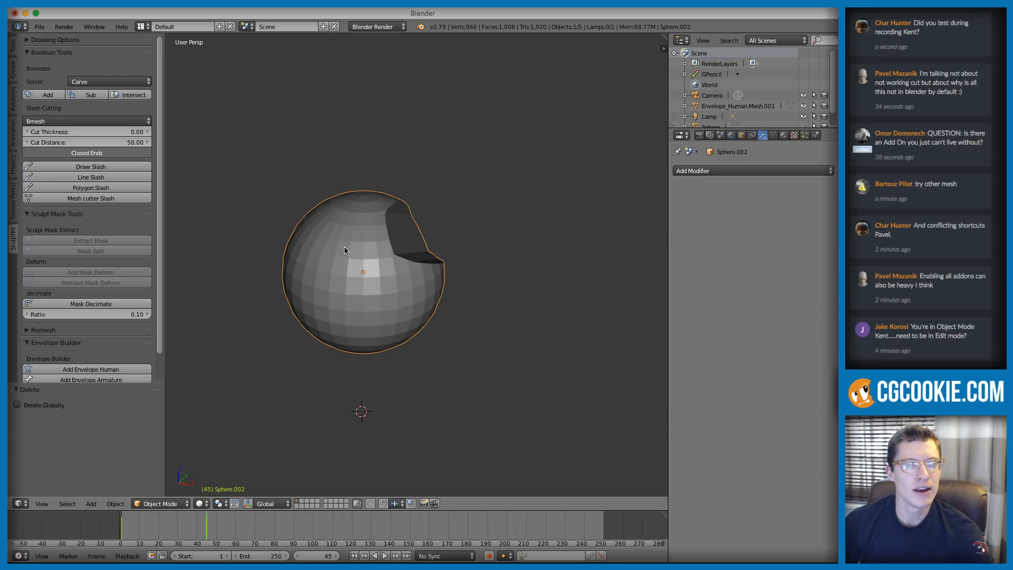
scroll(322, 219, "up", 1)
key("Tab")
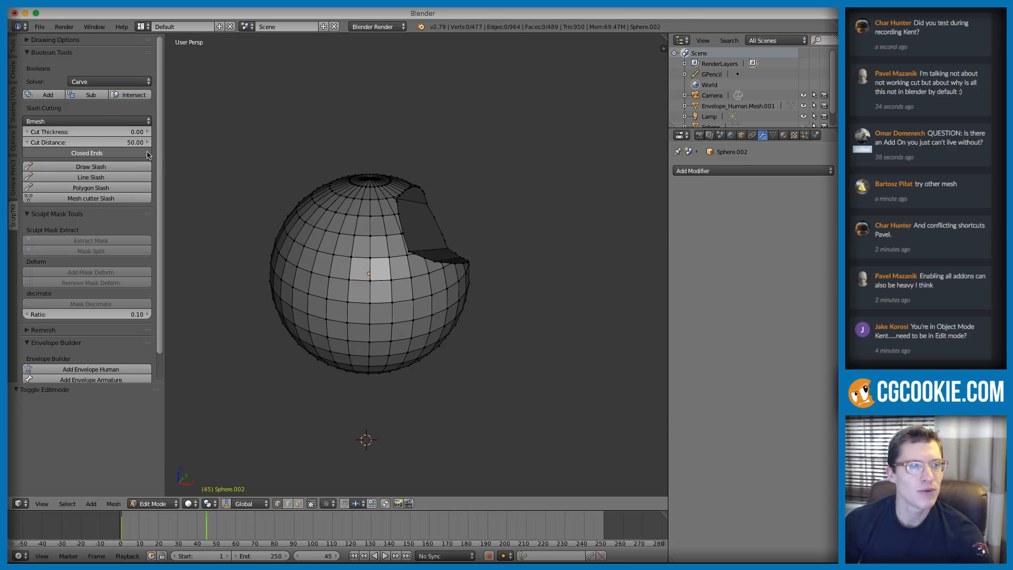
scroll(80, 236, "down", 2)
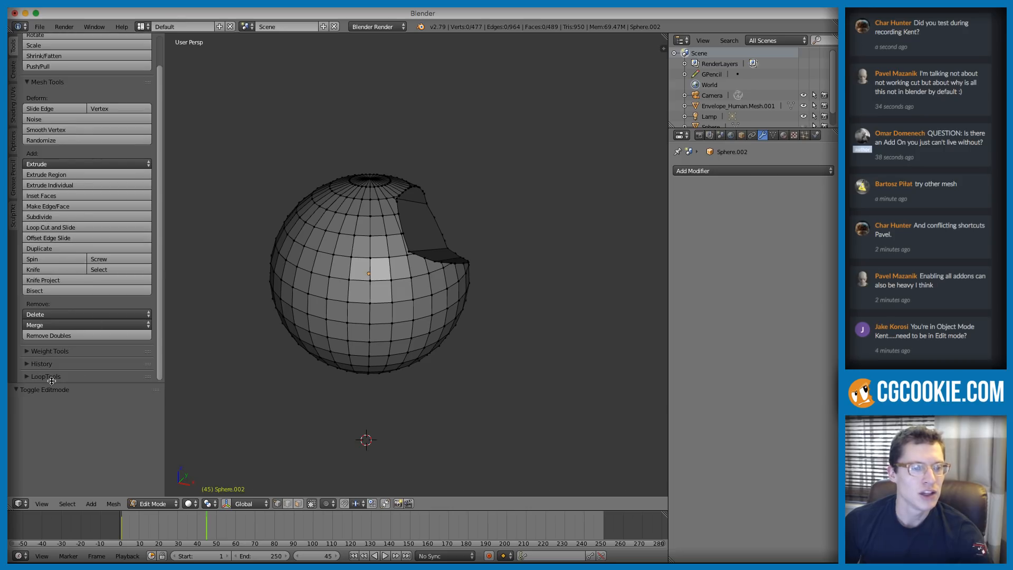
left_click(87, 376)
scroll(90, 359, "down", 5)
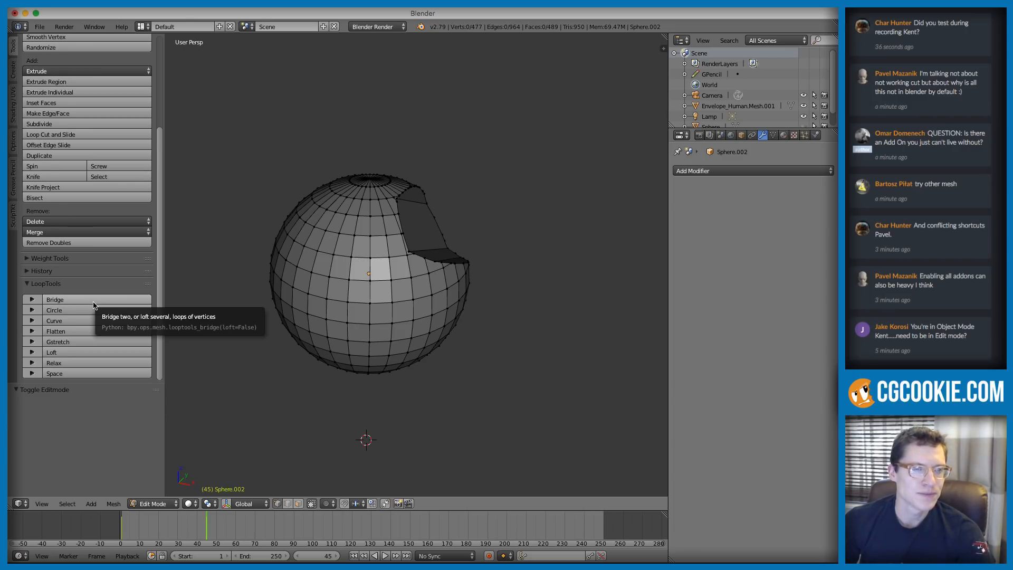
left_click(27, 286)
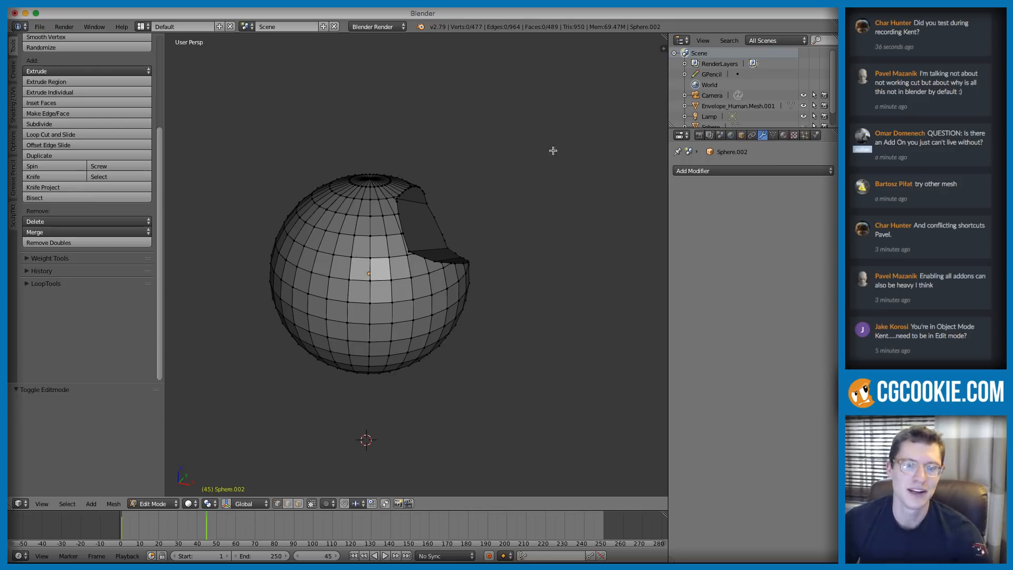
middle_click_drag(489, 207, 445, 219)
scroll(446, 219, "up", 1)
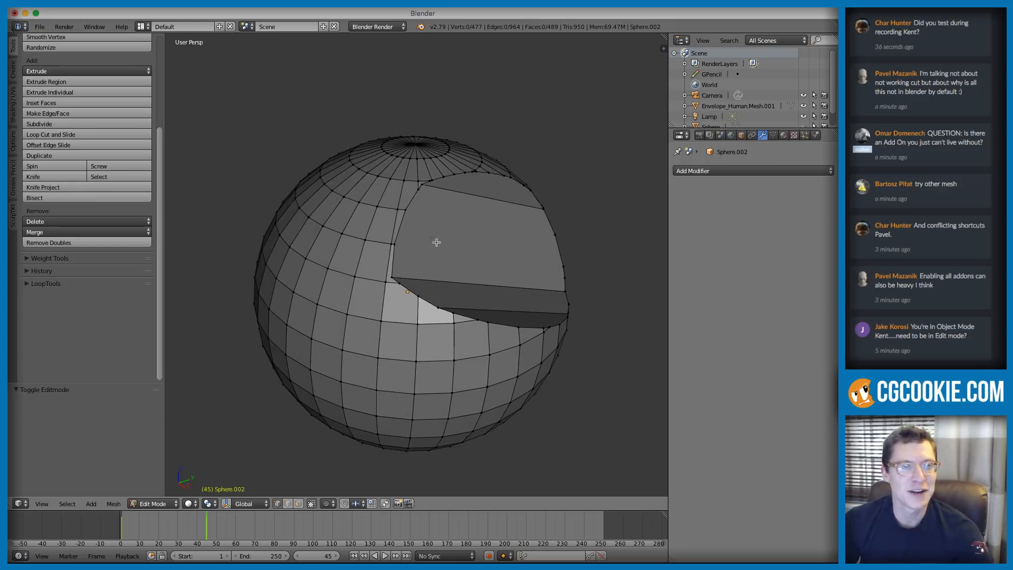
left_click(935, 43)
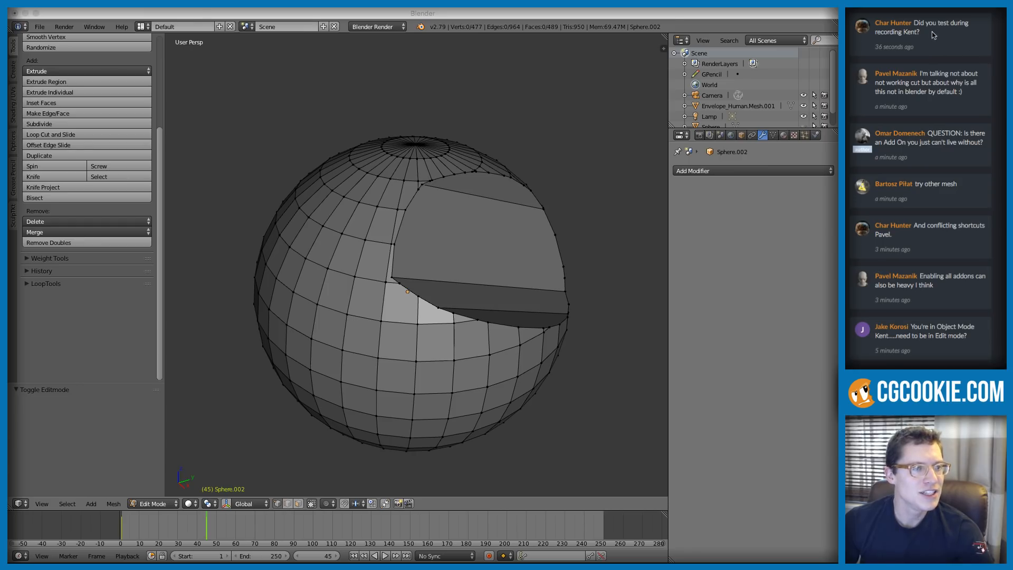
left_click_drag(919, 32, 914, 22)
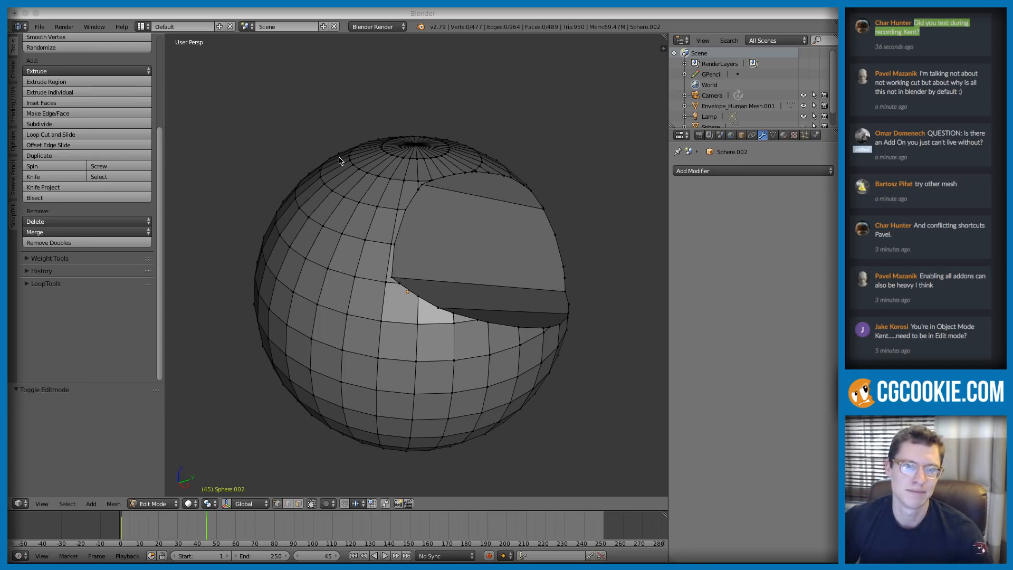
left_click(289, 143)
left_click(935, 35)
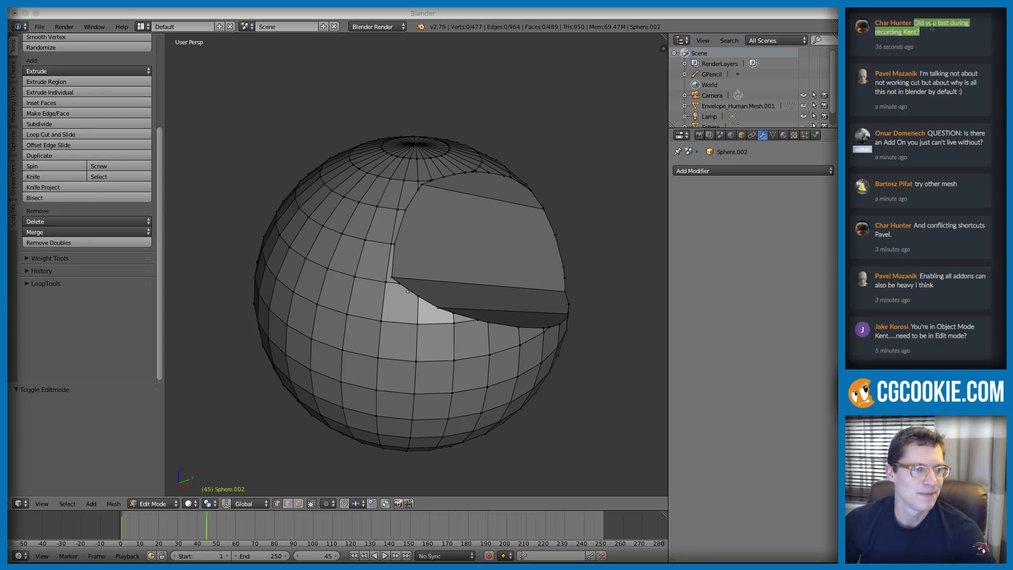
left_click(941, 51)
scroll(945, 69, "down", 1)
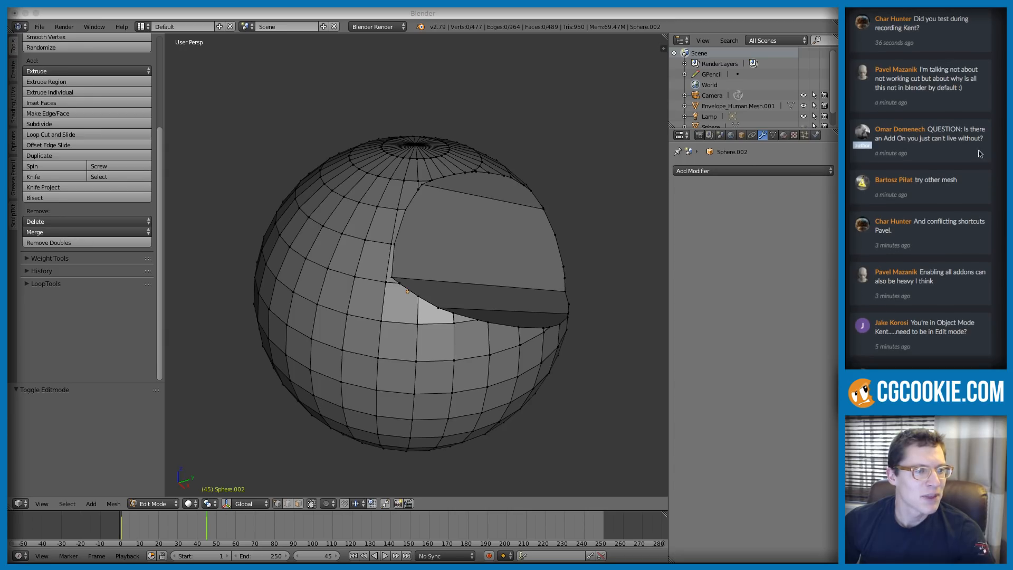
left_click(464, 111)
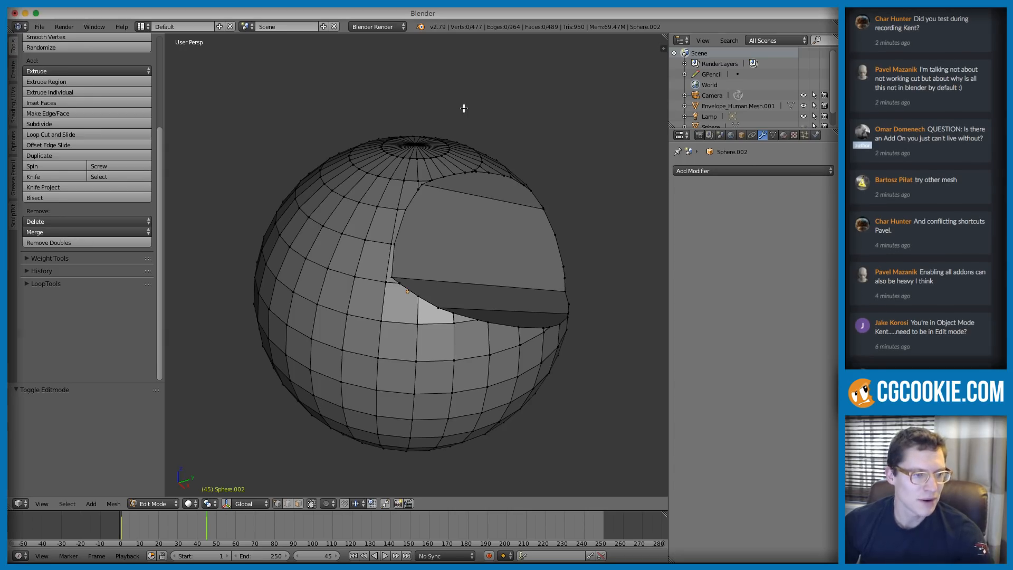
Step: Return the sphere to Object Mode and collapse the Boolean Tools section of the sculpting add-on
key("Tab")
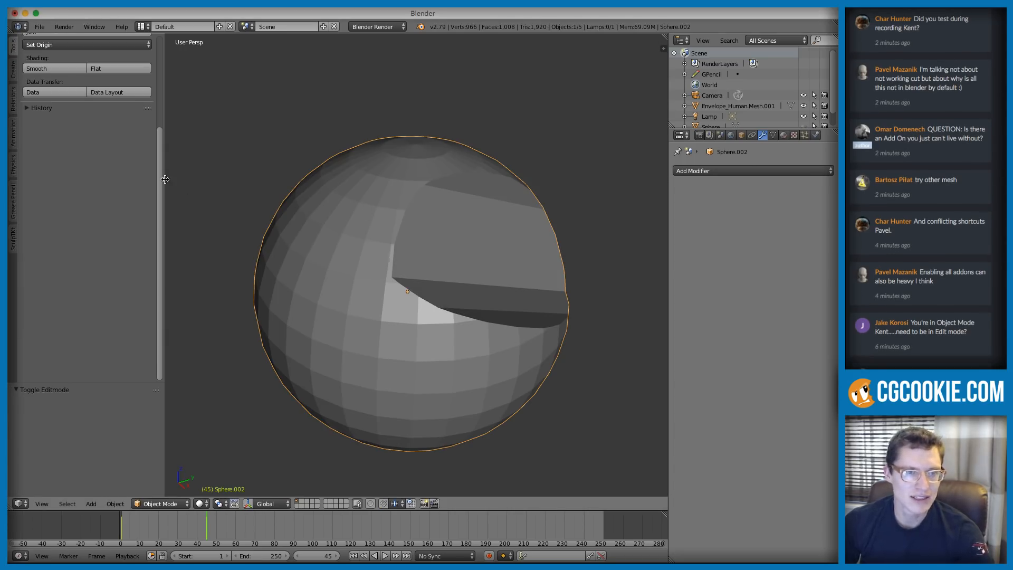
left_click_drag(159, 183, 159, 71)
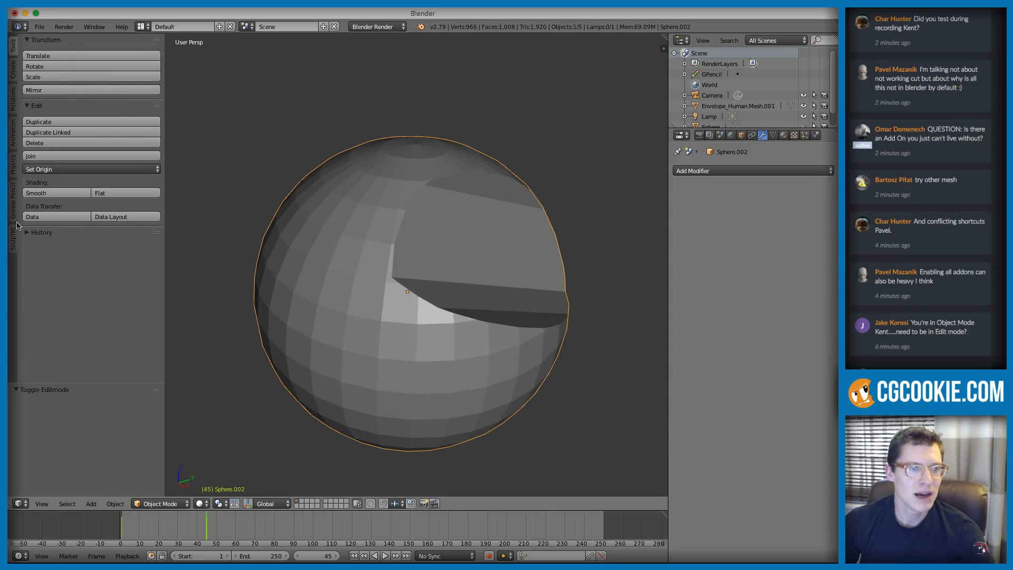
left_click(13, 238)
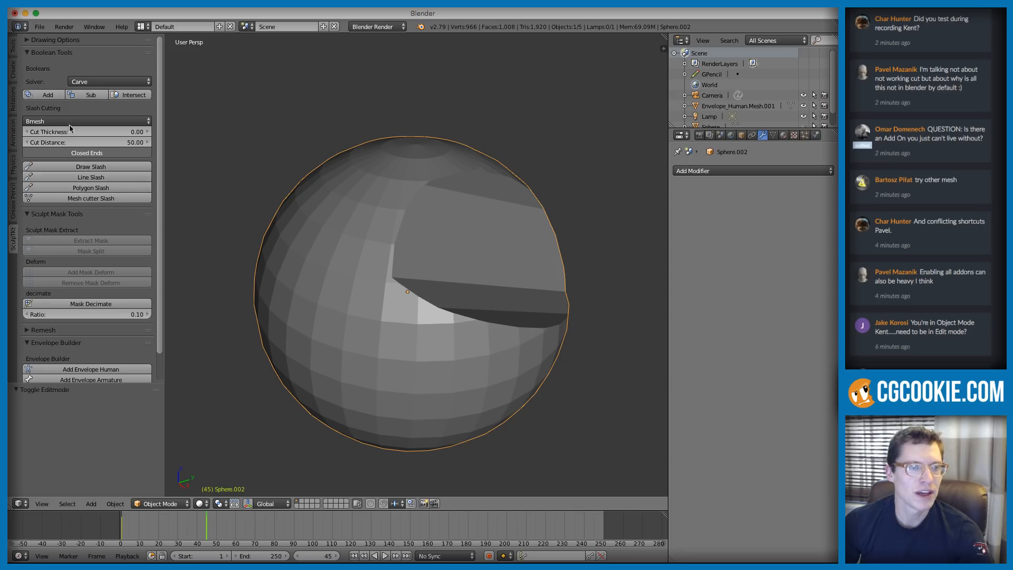
left_click(29, 54)
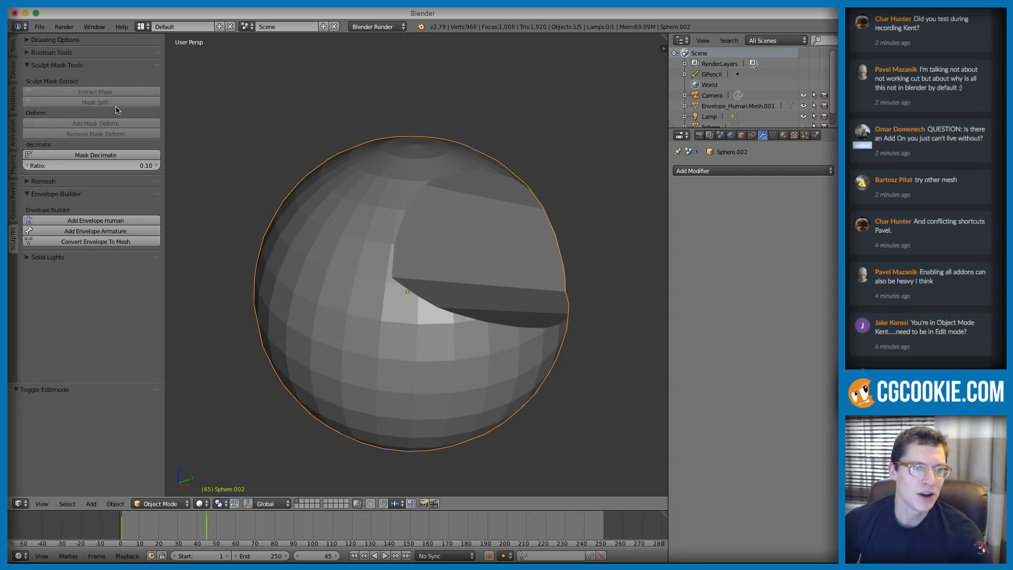
Step: Delete the slashed sphere and add an envelope human with the gender set to Neutral
key("x")
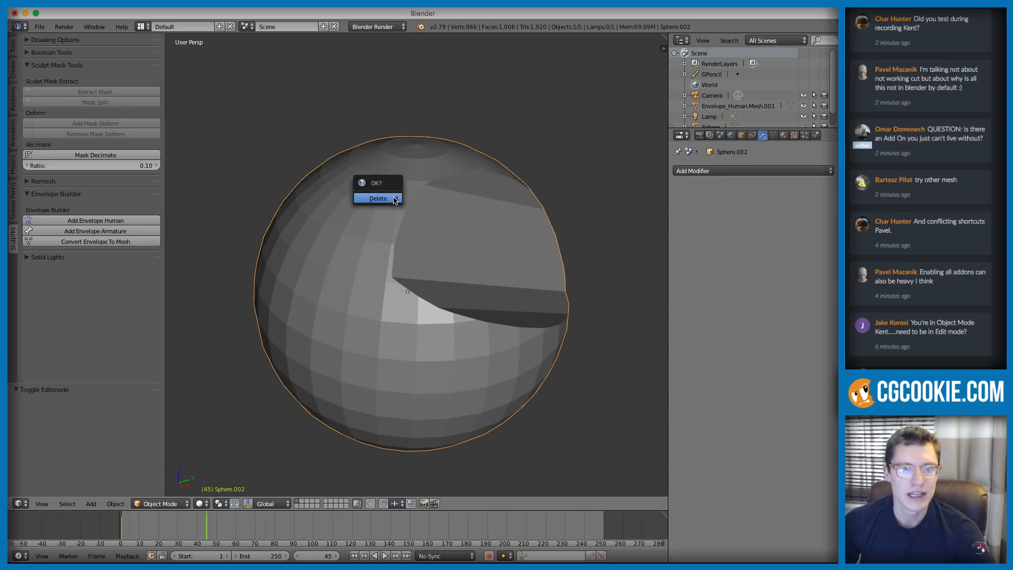
left_click(392, 200)
left_click(72, 222)
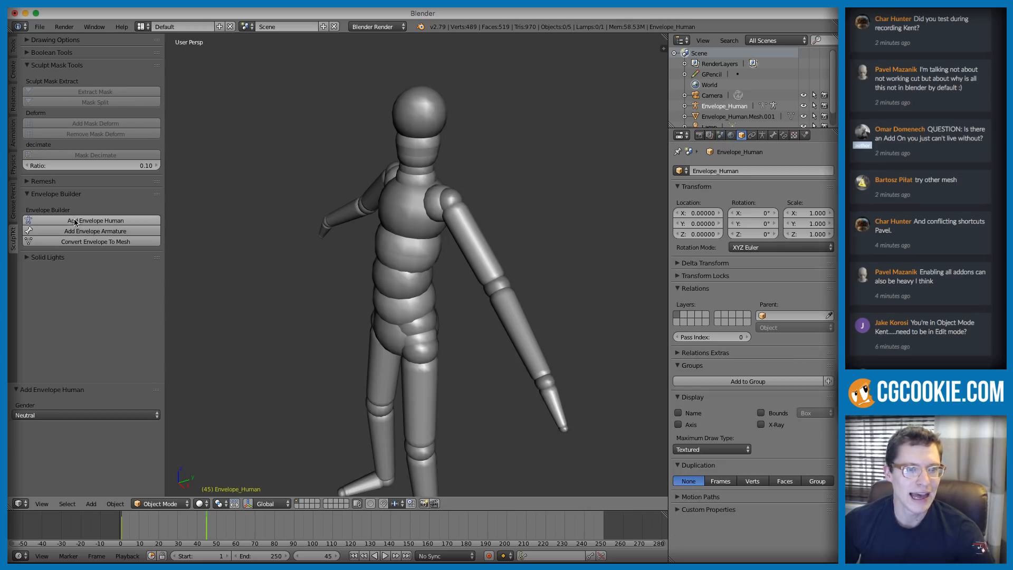
left_click(48, 415)
left_click(44, 392)
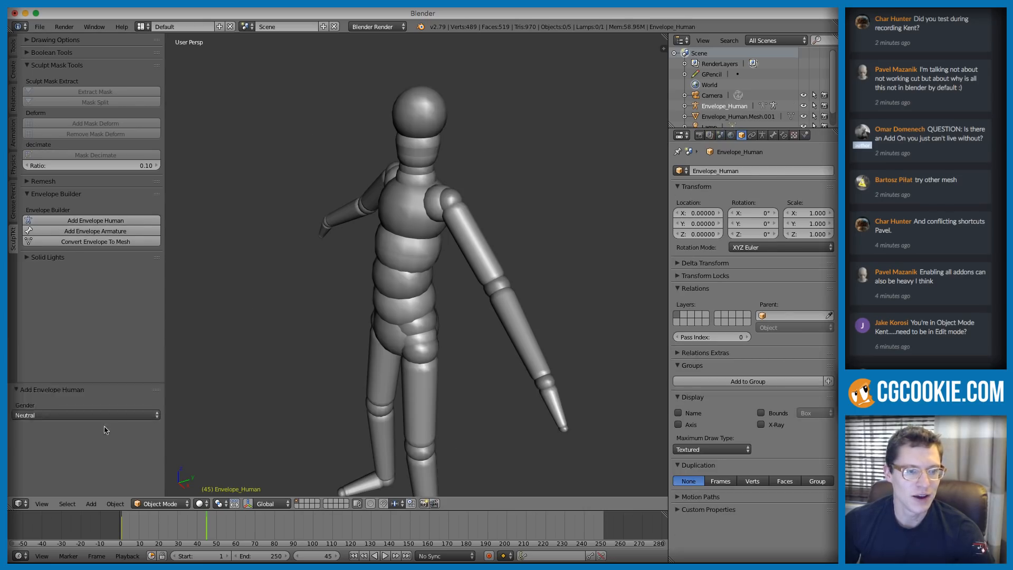
Step: Convert the envelope human to a mesh with resolution 50, step size 0.02 and the original deleted
right_click(373, 338)
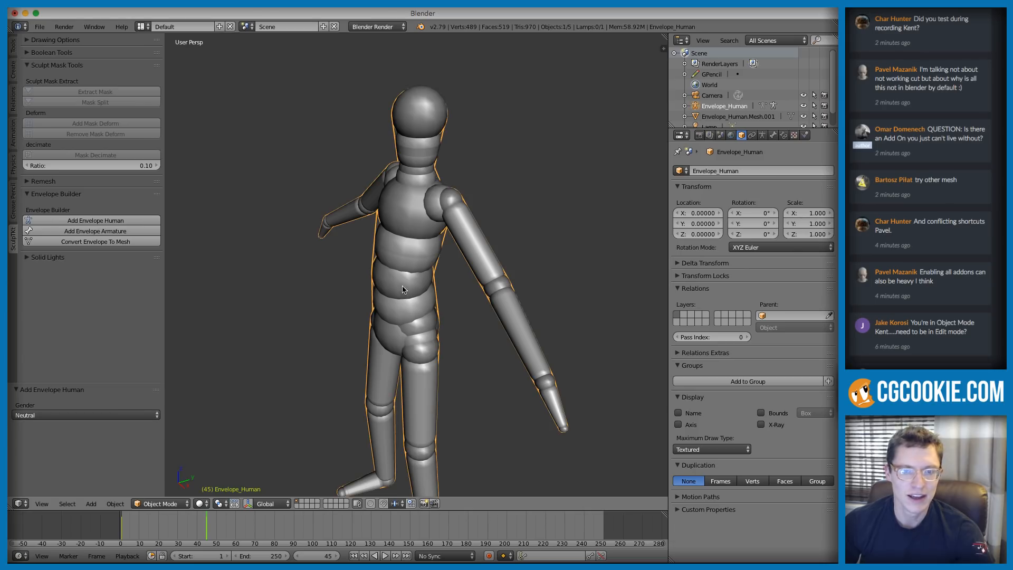
left_click(108, 241)
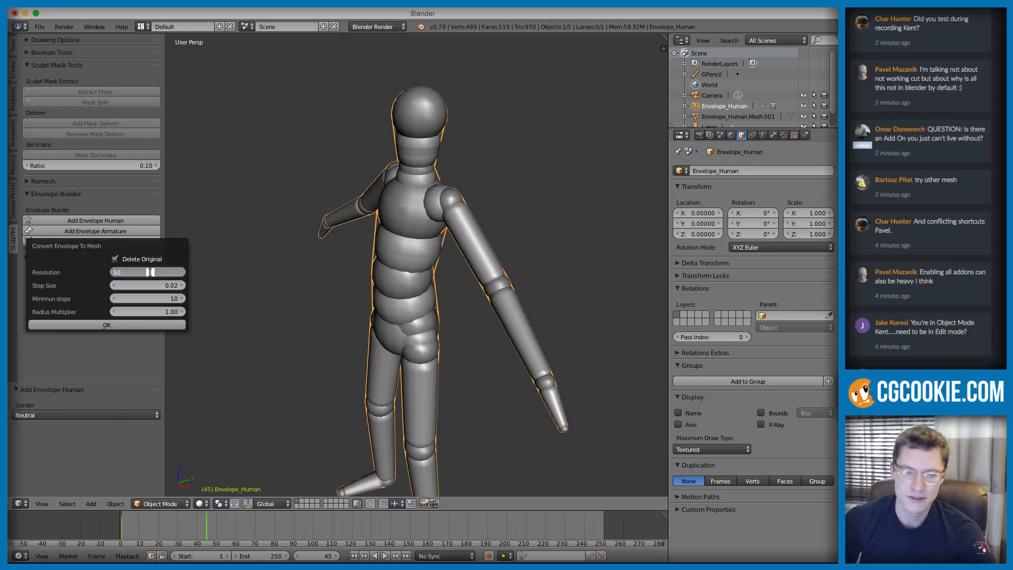
left_click(106, 325)
middle_click_drag(488, 208, 448, 280)
scroll(335, 193, "up", 4)
scroll(252, 177, "down", 3)
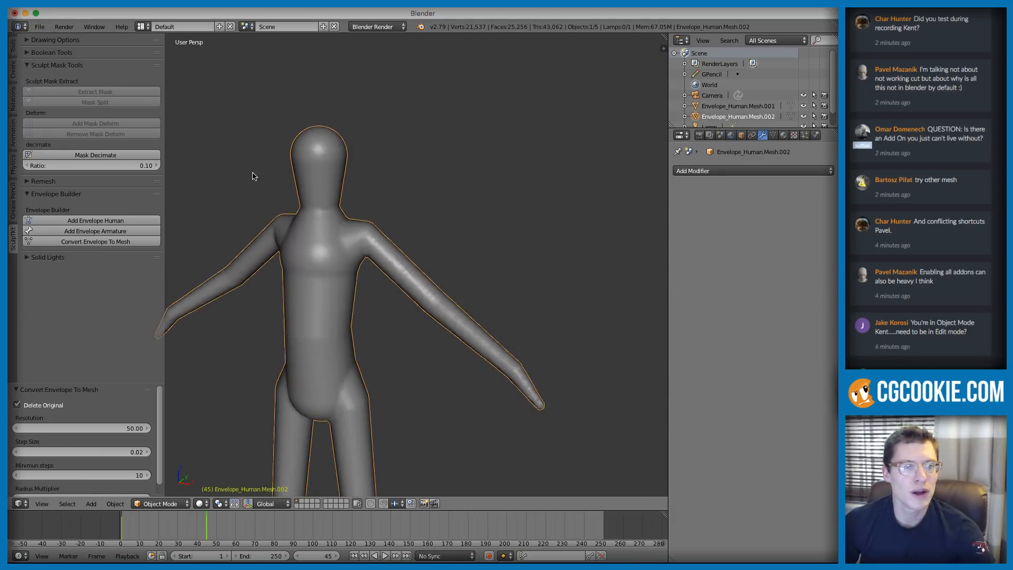
Step: In Sculpt Mode, lasso-mask the human mesh's left arm and invert the mask so only that arm is unmasked
left_click(164, 503)
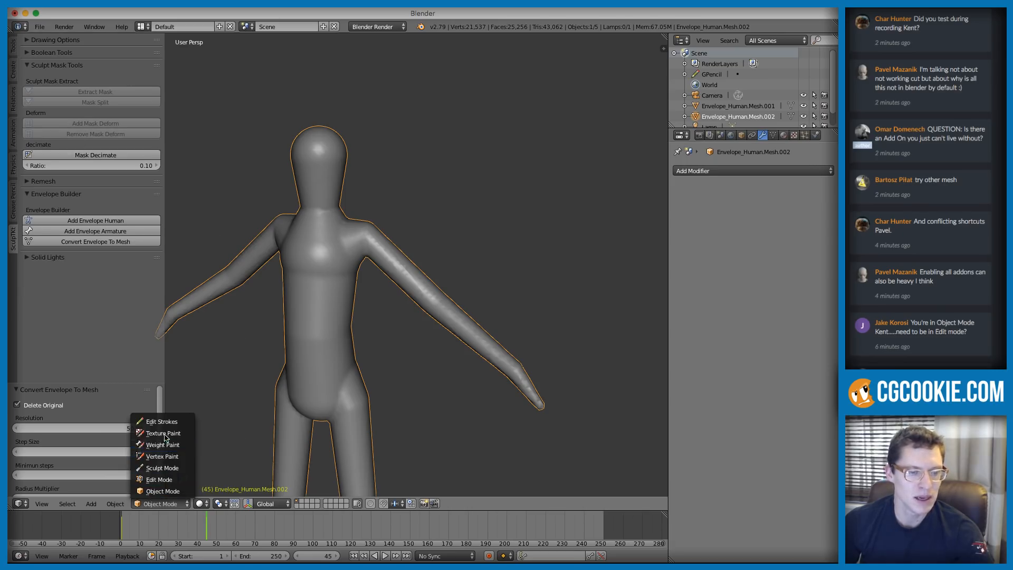
left_click(163, 467)
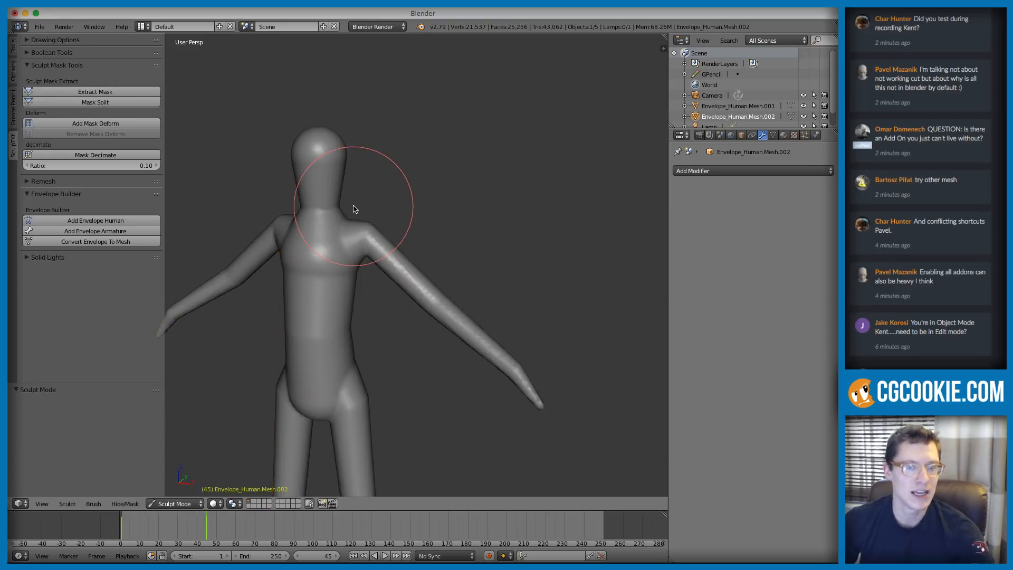
scroll(338, 193, "up", 3)
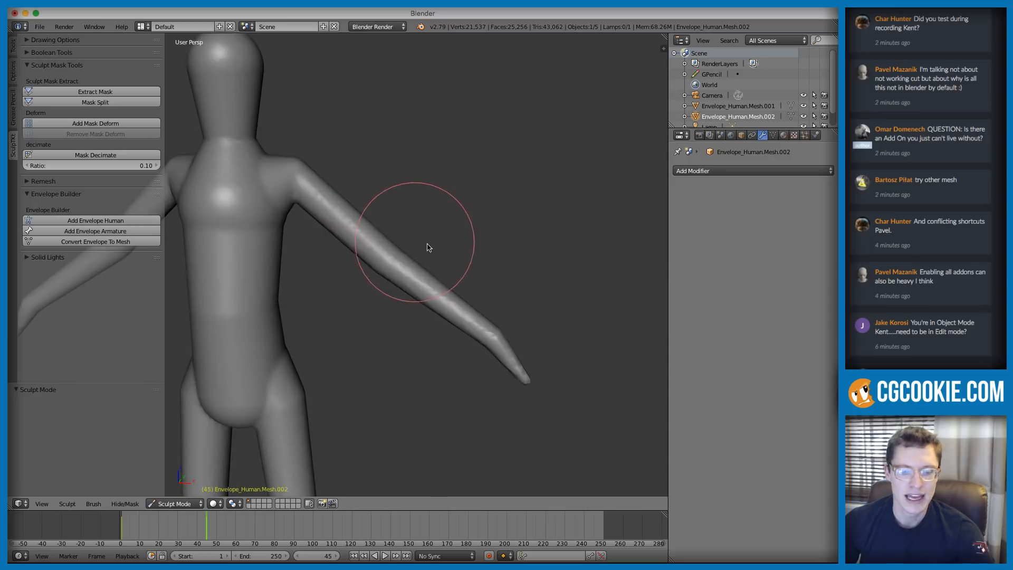
middle_click_drag(378, 206, 405, 218)
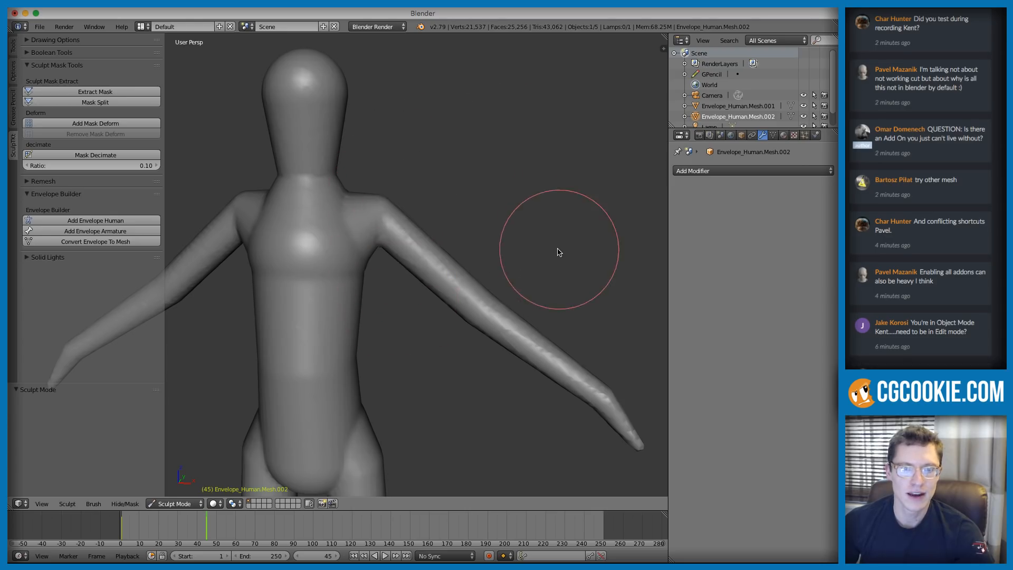
middle_click_drag(431, 264, 294, 447)
left_click(125, 504)
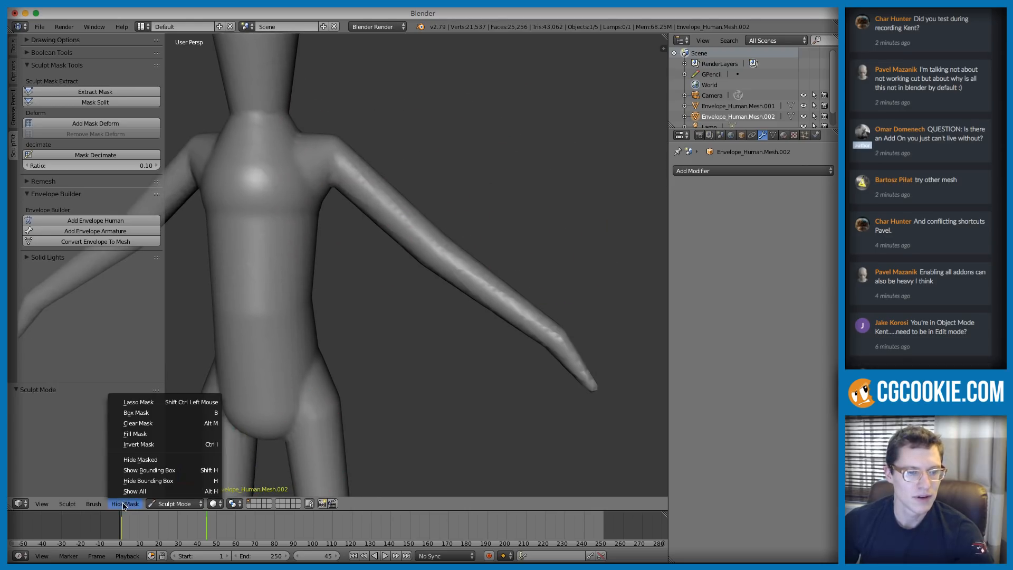
left_click(138, 403)
mouse_move(545, 135)
left_mouse_down()
mouse_move(340, 129)
mouse_move(330, 248)
mouse_move(602, 458)
mouse_move(647, 466)
left_mouse_up()
mouse_move(445, 194)
middle_mouse_down()
mouse_move(454, 239)
mouse_move(463, 209)
mouse_move(434, 194)
middle_mouse_up()
key("ctrl+i")
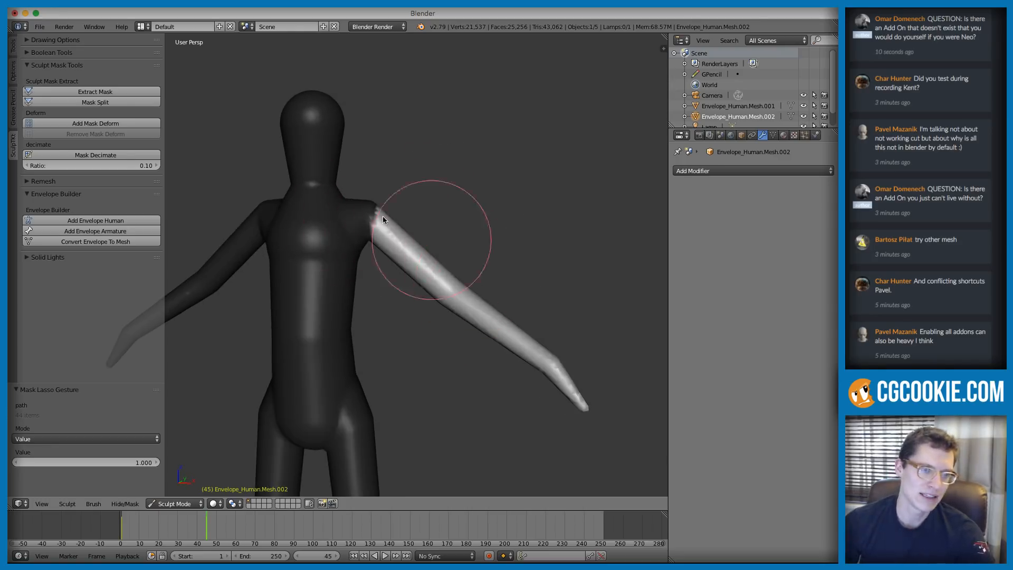
Step: Add a Mask Deform for the unmasked arm and shift its Deform_rig by small amounts to adjust the shoulder
left_click(77, 124)
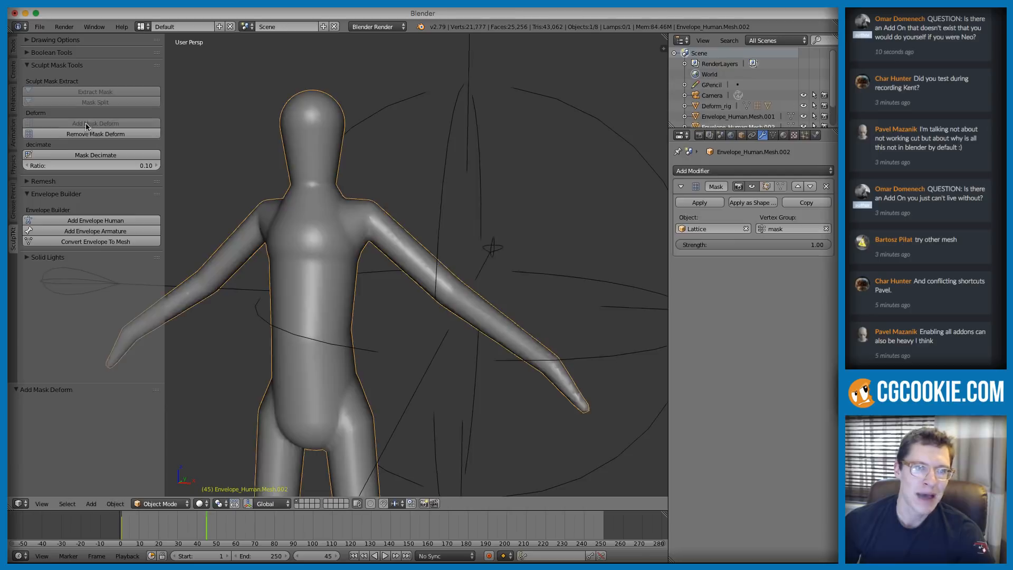
right_click(445, 198)
scroll(446, 198, "down", 3)
middle_click_drag(502, 282, 391, 241)
key("g")
left_click(451, 227)
scroll(451, 233, "up", 4)
key("g")
left_click(486, 237)
scroll(495, 212, "down", 3)
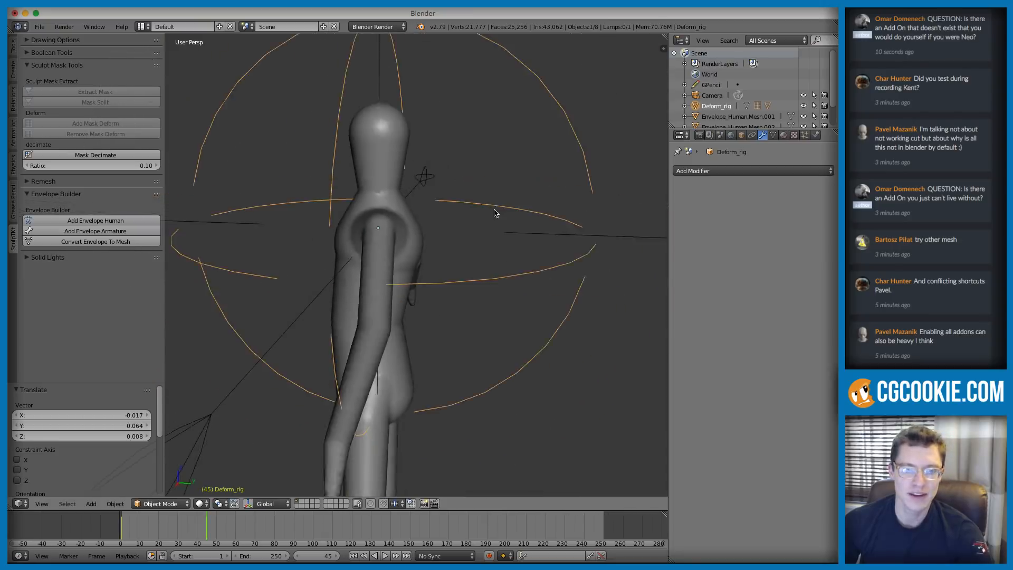
Step: Nudge the Deform_rig by about 0.010 in X, 0.009 in Y and -0.020 in Z
middle_click_drag(491, 225, 466, 239)
scroll(460, 195, "down", 2)
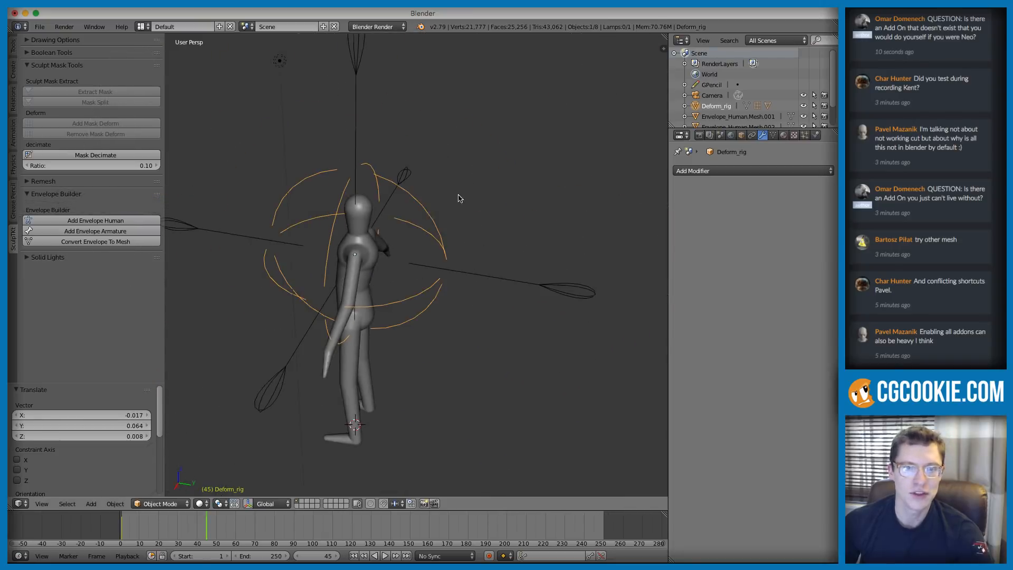
key("g")
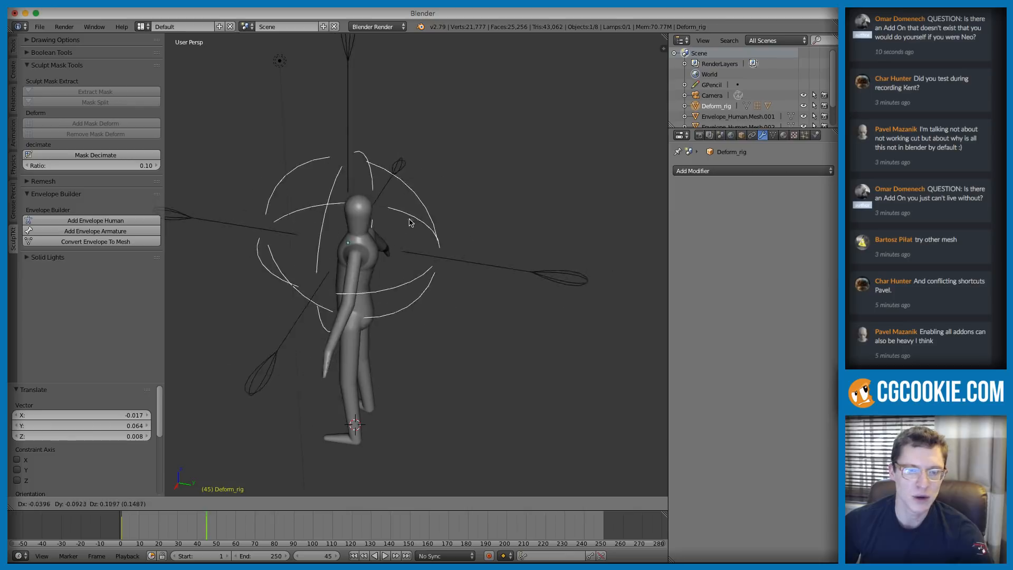
left_click(415, 226)
Step: Rotate the deform Manipulator about 60.4° from the side view and -29.5° from the front view to swing the left arm
right_click(353, 72)
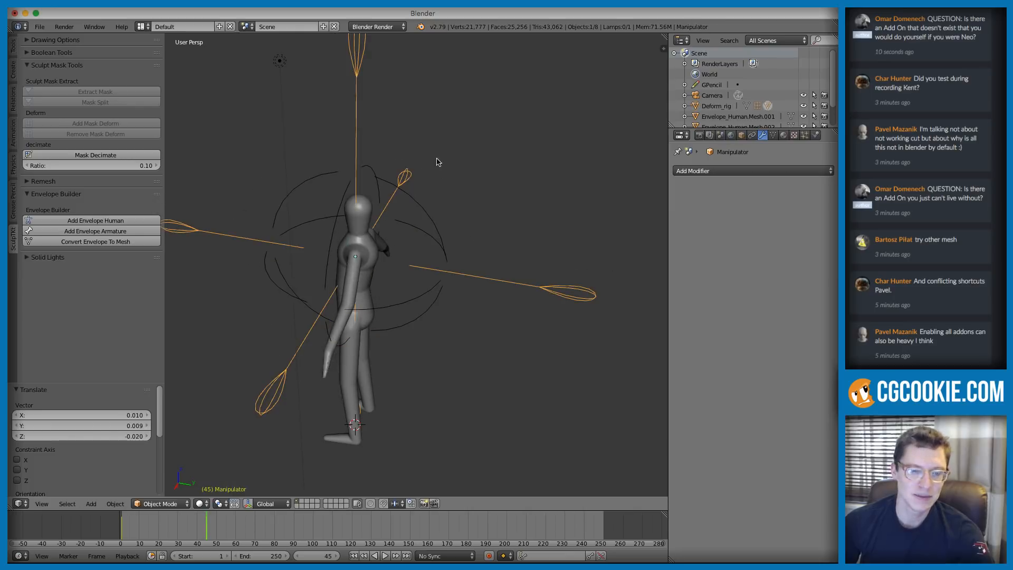
key("r")
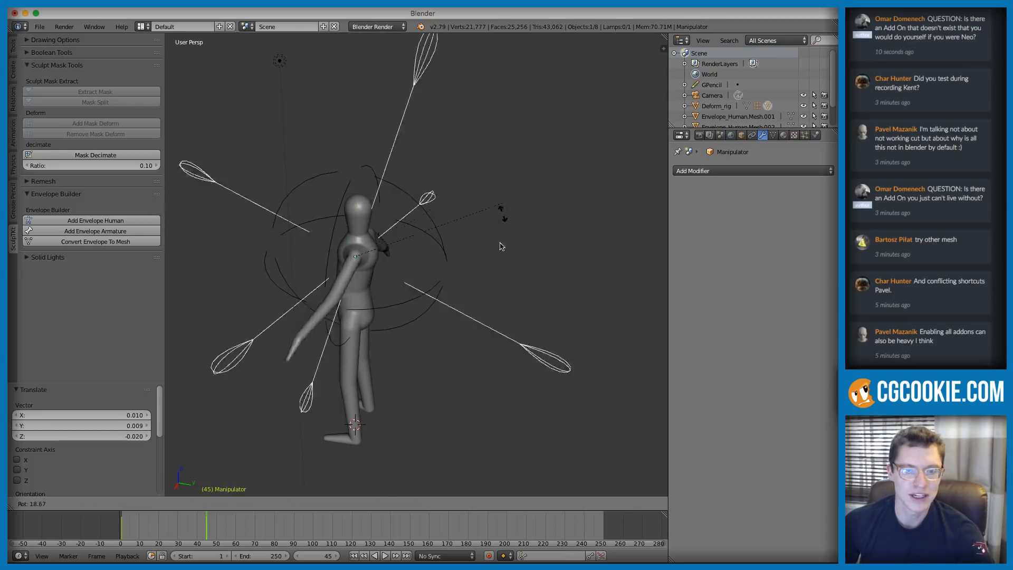
left_click(488, 315)
middle_click_drag(489, 315, 544, 224)
key("r")
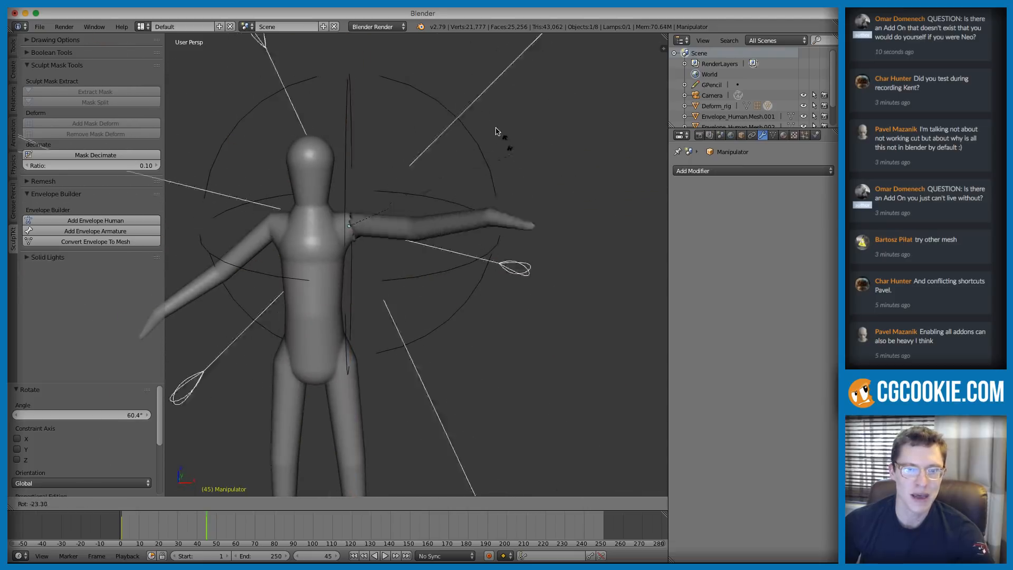
left_click(495, 146)
Step: Examine the left shoulder seam up close and undo the Manipulator rotations
scroll(406, 283, "up", 5)
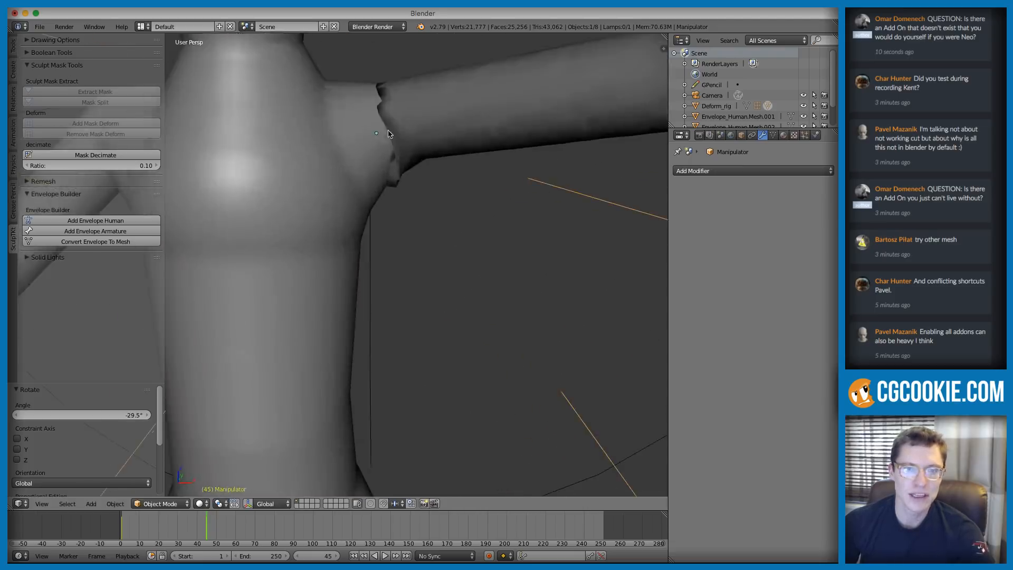
scroll(390, 161, "down", 5)
key("ctrl+z")
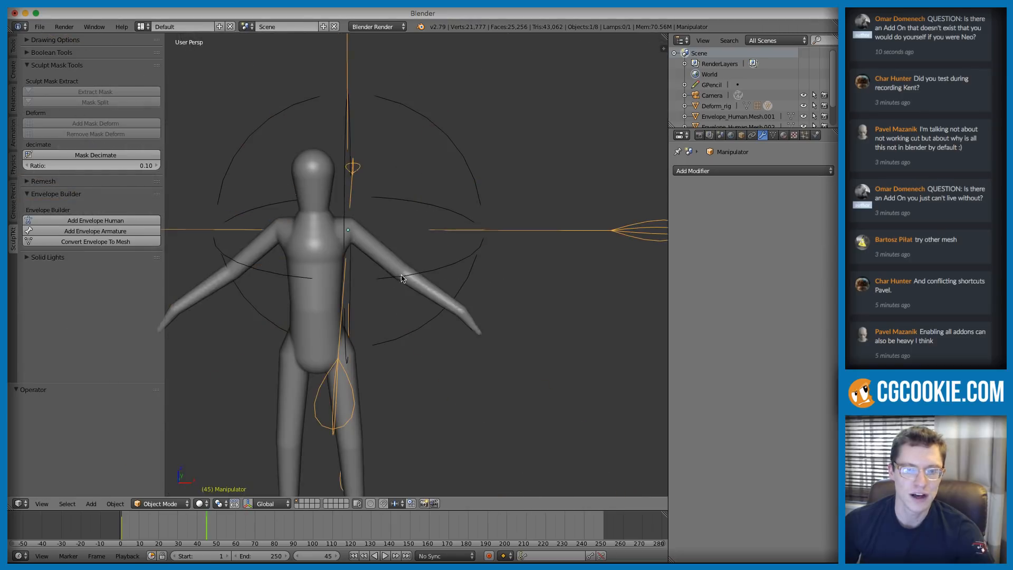
key("x")
left_click(454, 207)
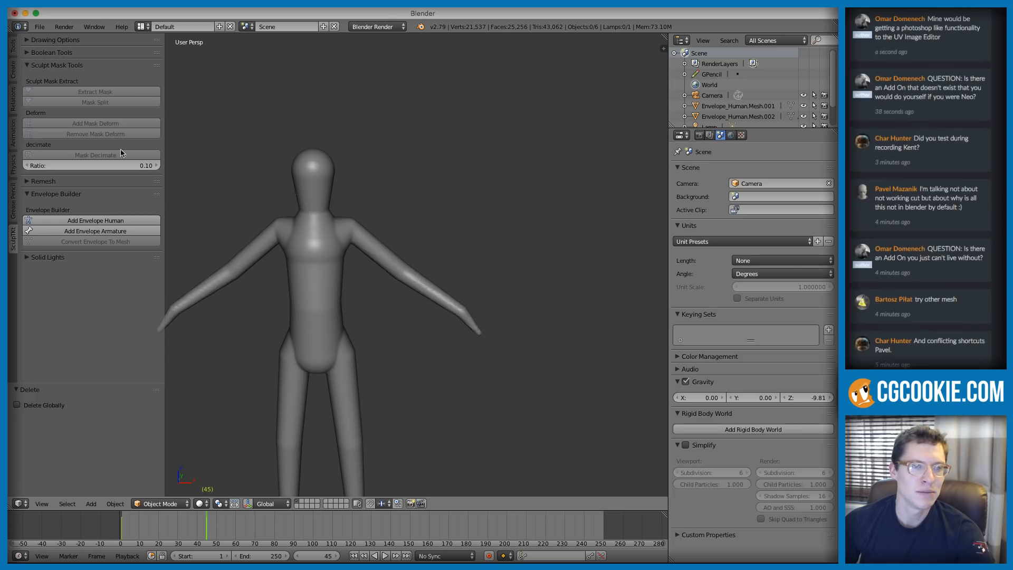
key("ctrl+z")
Step: Remove the mask deform from the human mesh and switch the mesh back to Sculpt Mode
right_click(323, 182)
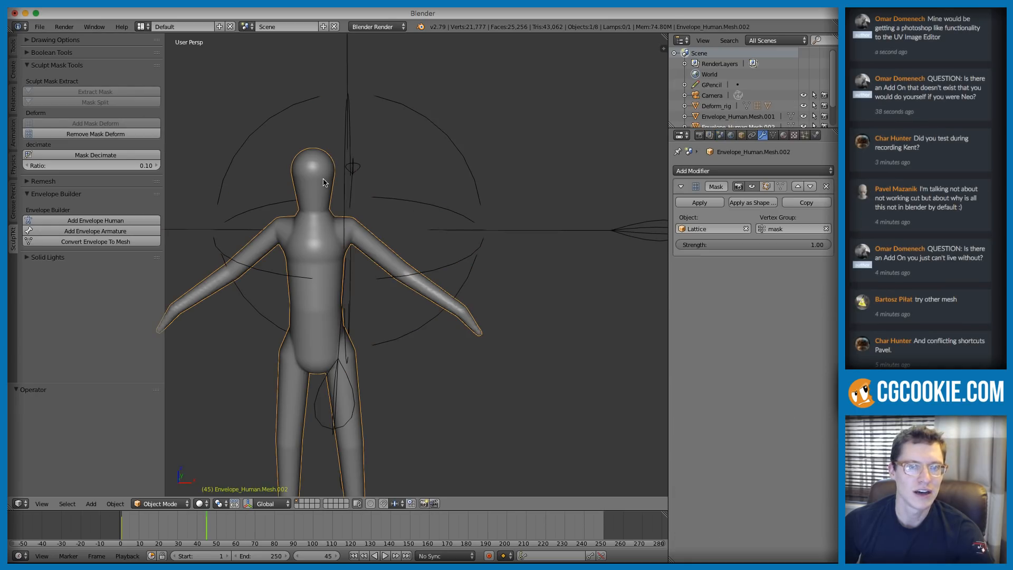
left_click(97, 134)
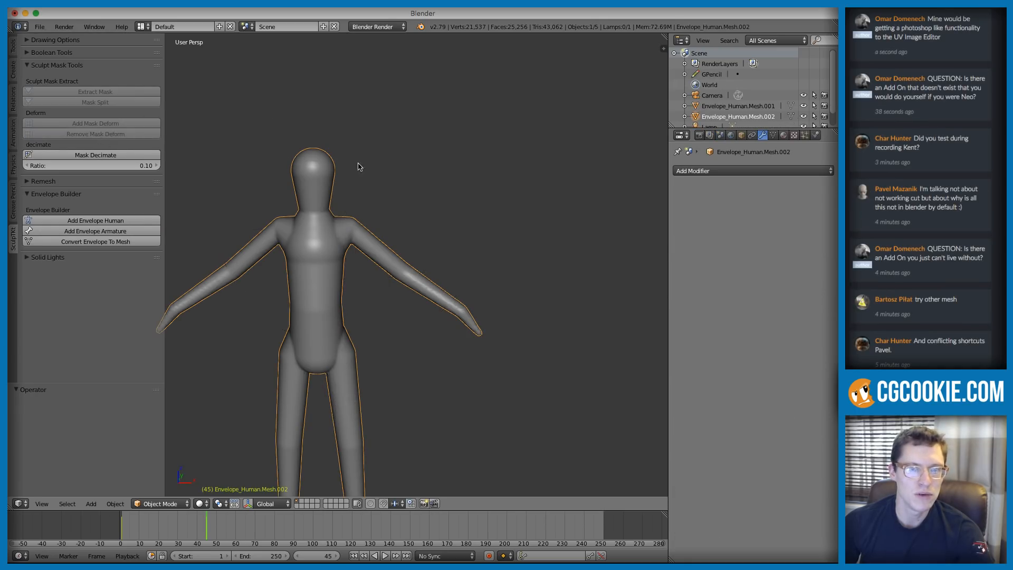
scroll(397, 194, "up", 4)
left_click(160, 503)
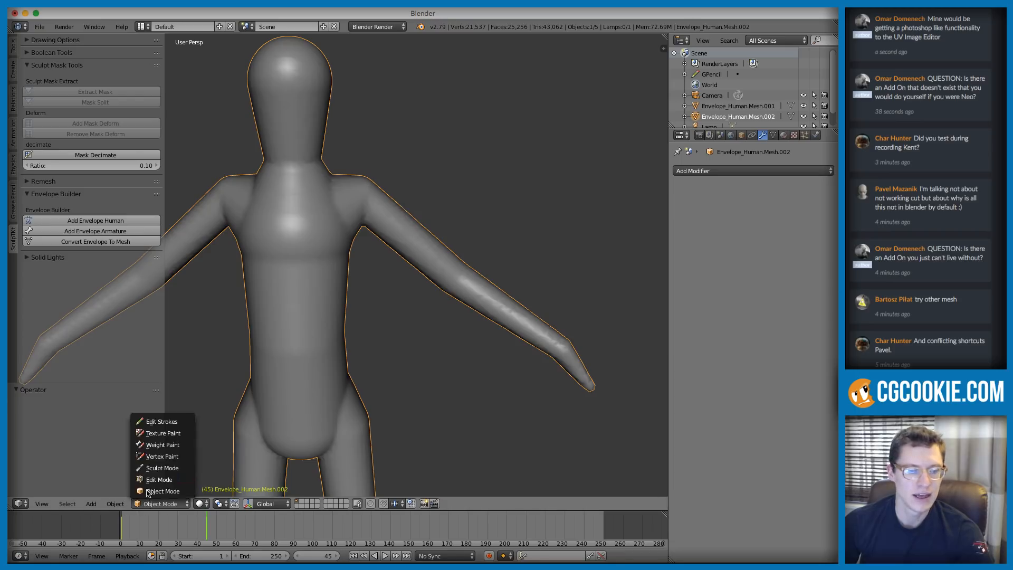
left_click(169, 468)
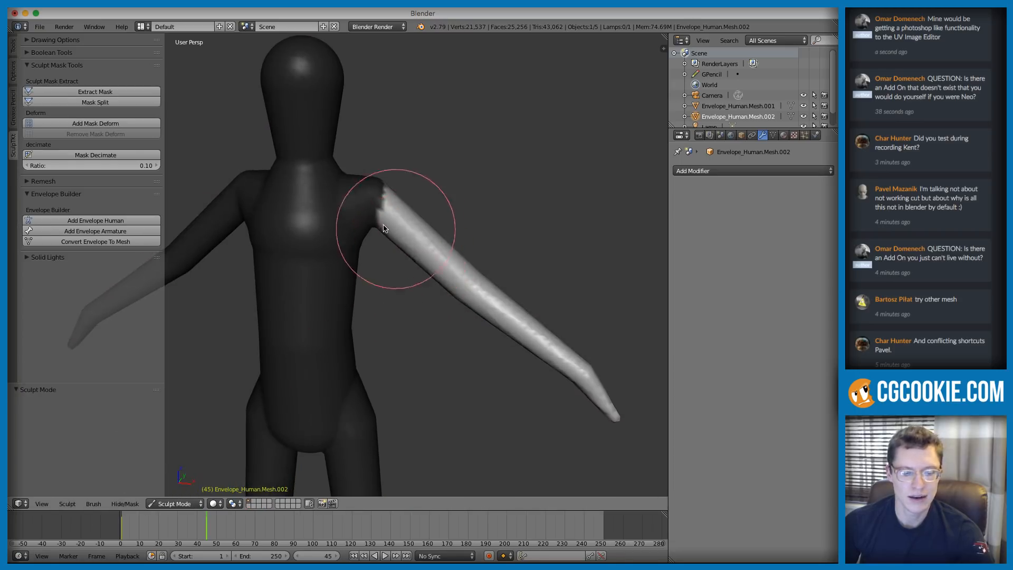
Step: Set the Mask brush strength to about 0.412 and resize the brush for the mask edge at the left shoulder
key("f")
left_click(373, 199)
scroll(373, 199, "up", 3)
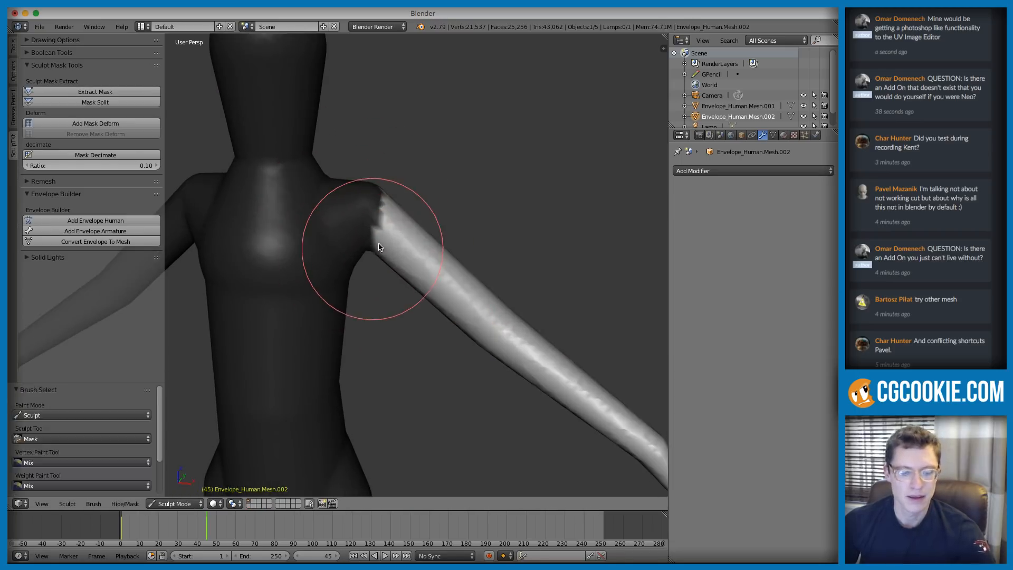
key("shift+f")
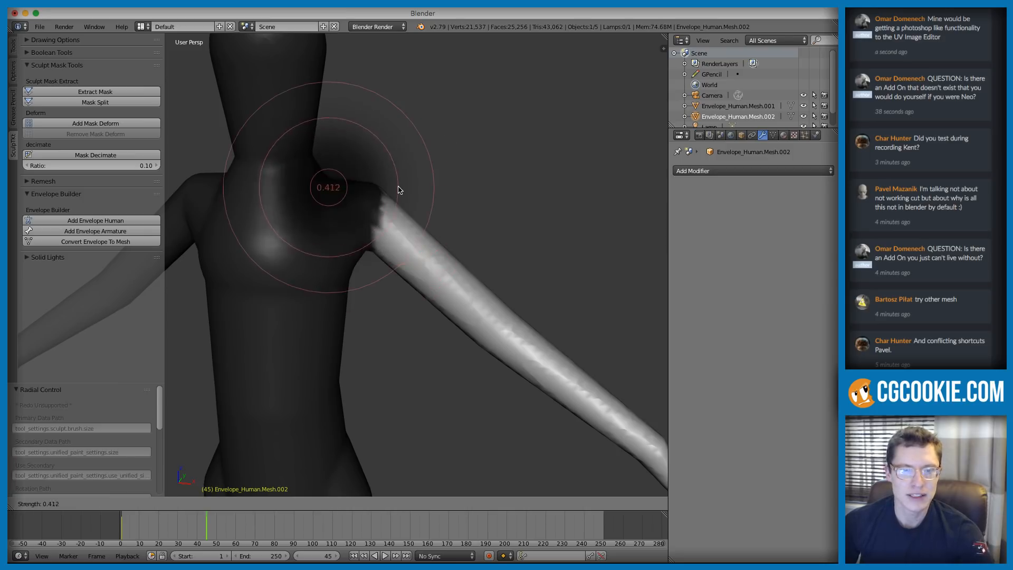
left_click(399, 190)
scroll(385, 190, "down", 1)
key("f")
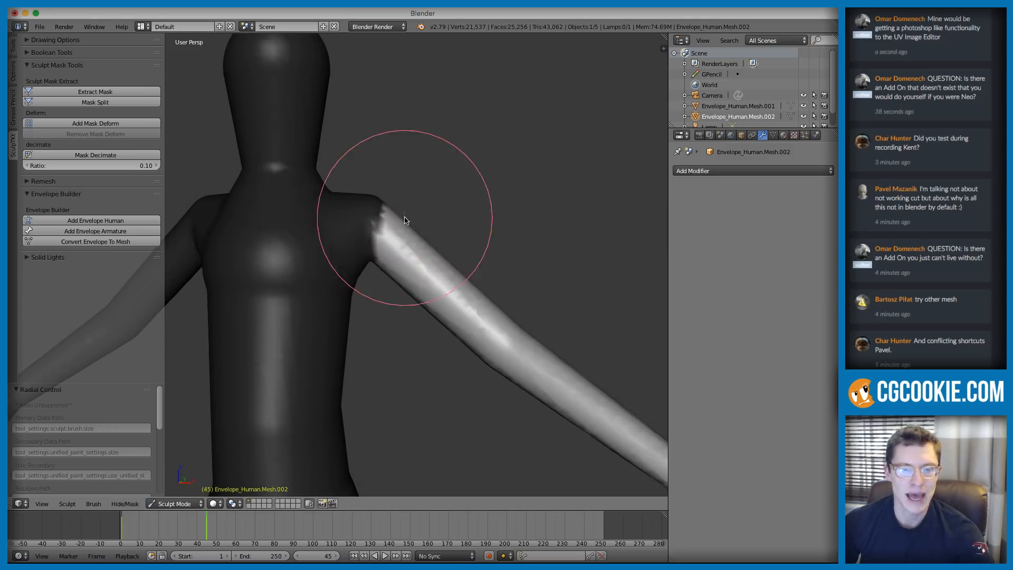
left_click(404, 206)
Step: Readjust the Mask brush strength and soften the mask edge around the left shoulder into a gradual falloff
scroll(393, 212, "up", 2)
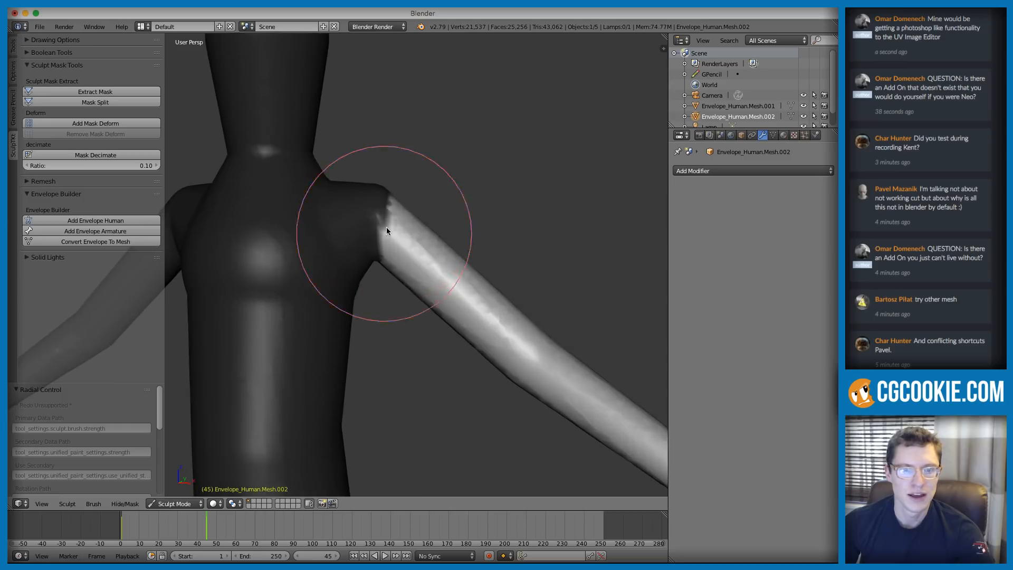
key("m")
key("shift+f")
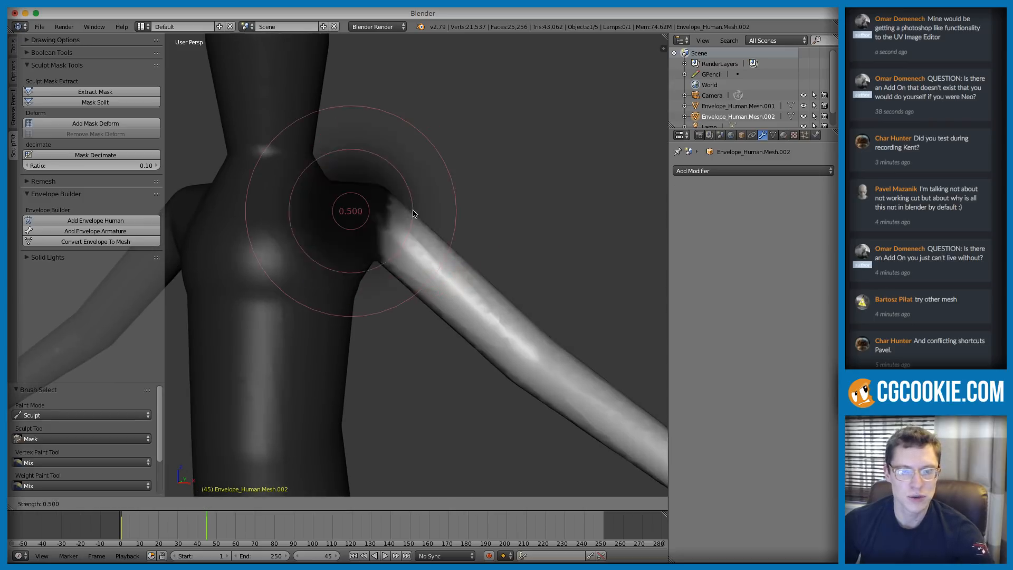
left_click(423, 213)
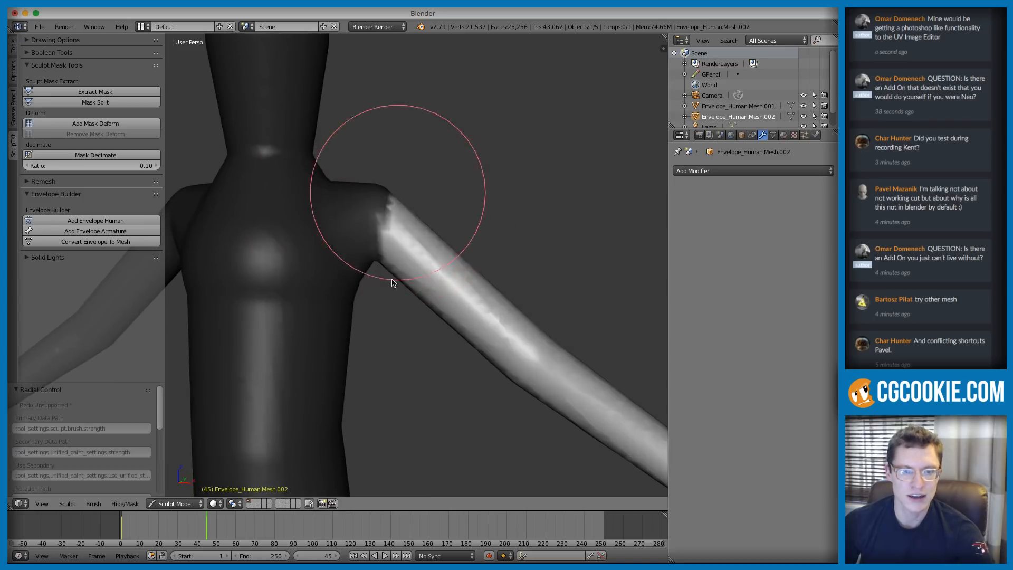
scroll(379, 259, "up", 1)
mouse_move(379, 258)
middle_mouse_down()
mouse_move(389, 276)
mouse_move(267, 203)
mouse_move(262, 140)
mouse_move(316, 190)
mouse_move(488, 254)
middle_mouse_up()
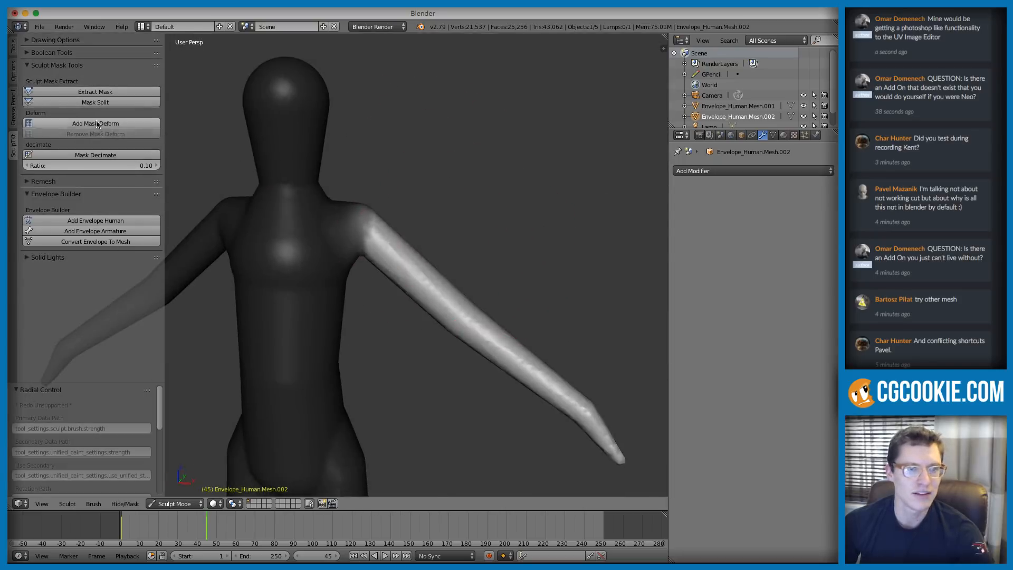
Step: Add a Mask Deform for the unmasked arm and position its Deform_rig at the shoulder, ending with a -0.007, -0.001, -0.014 shift
left_click(96, 123)
right_click(481, 206)
middle_click_drag(481, 206, 490, 267)
right_click(474, 199)
key("g")
left_click(475, 196)
middle_click_drag(474, 198, 397, 182)
key("g")
left_click(392, 228)
Step: Pose the arm by rotating the Manipulator about -26.9° and, from the side view, about 34.1°
right_click(589, 246)
scroll(579, 214, "down", 3)
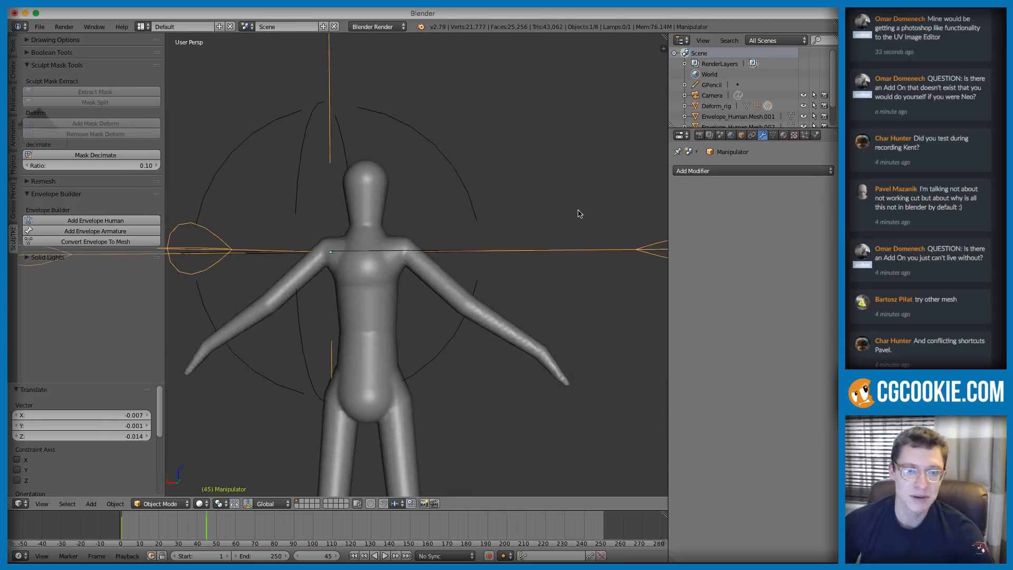
key("r")
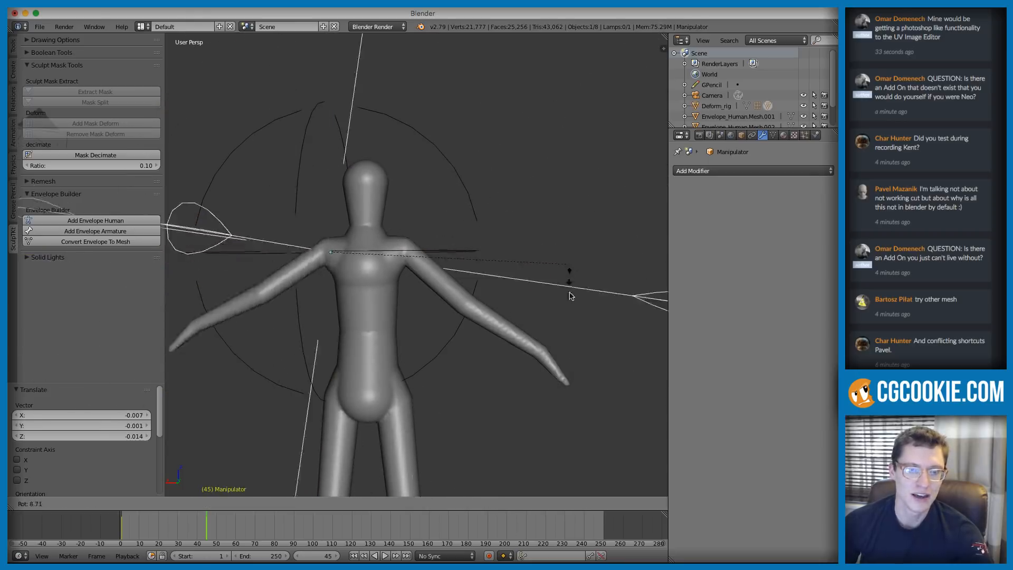
left_click(459, 160)
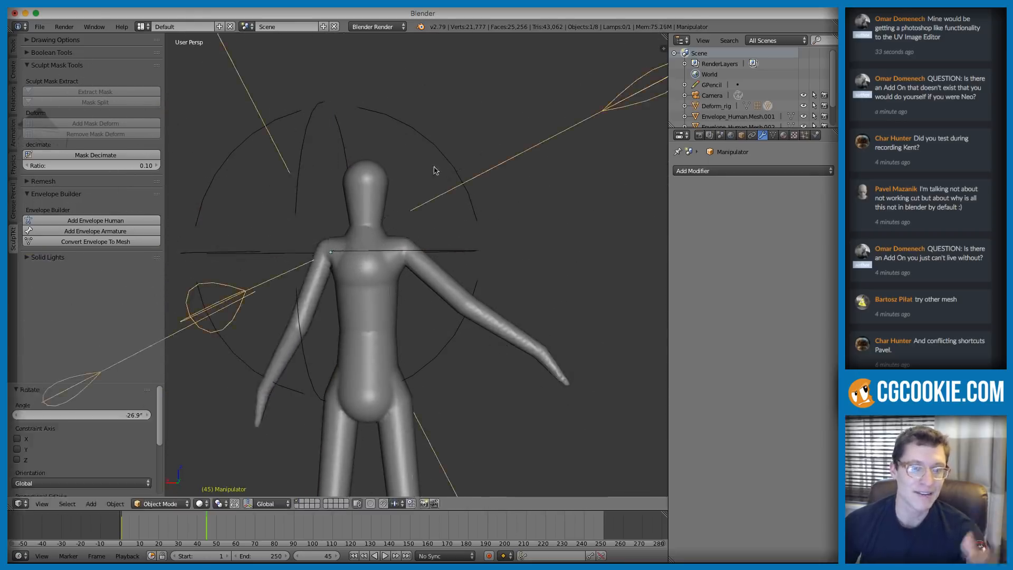
middle_click_drag(459, 160, 546, 223)
key("r")
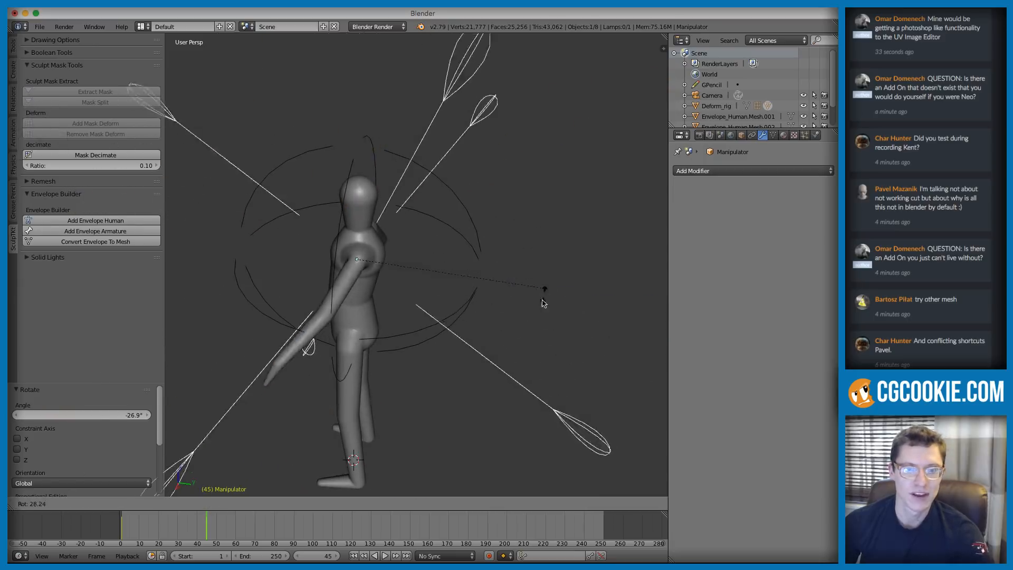
left_click(538, 306)
Step: Remove the mask deform from the posed human mesh and put the mesh into Sculpt Mode
right_click(367, 193)
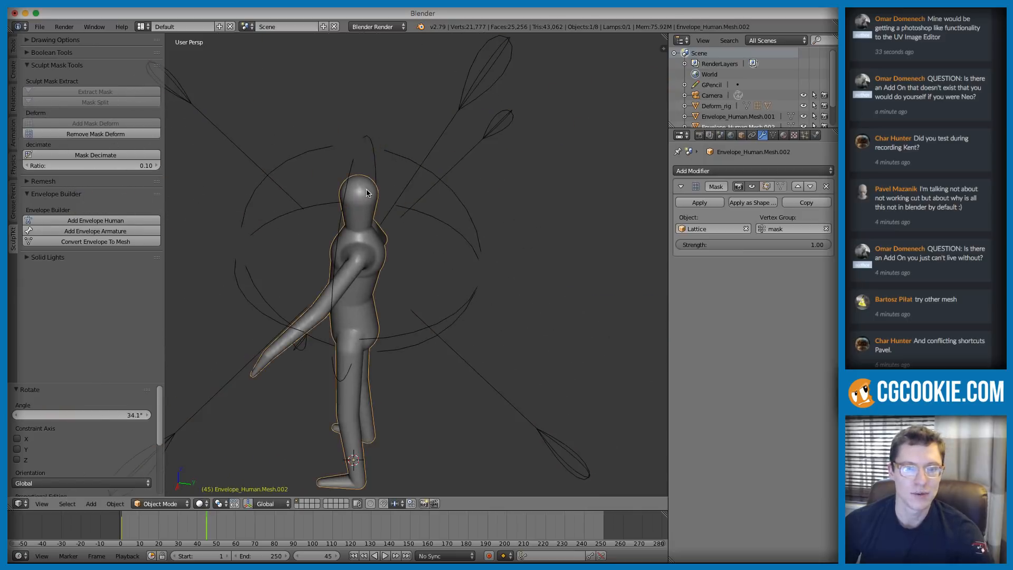
left_click(79, 134)
scroll(372, 271, "up", 2)
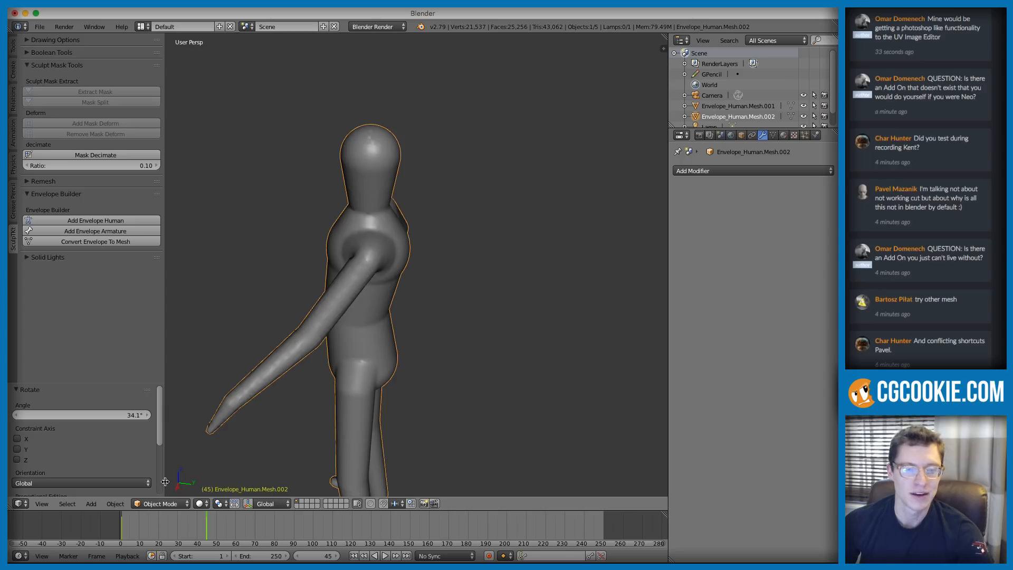
left_click(161, 504)
left_click(154, 459)
mouse_move(261, 407)
middle_mouse_down()
mouse_move(339, 355)
mouse_move(364, 303)
middle_mouse_up()
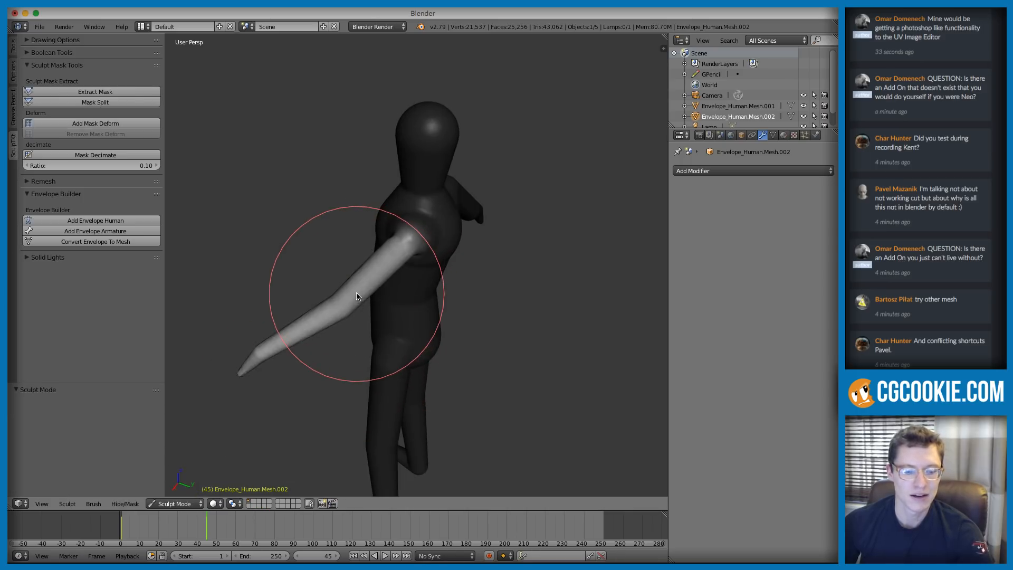
Step: Clear the existing mask, lasso-mask the left forearm and hand up to the elbow, and activate the Mask brush
key("alt+m")
mouse_move(353, 328)
left_mouse_down("ctrl+shift")
mouse_move(211, 357)
mouse_move(287, 415)
left_mouse_up("ctrl+shift")
key("ctrl+z")
mouse_move(352, 330)
left_mouse_down("ctrl+shift")
mouse_move(251, 432)
mouse_move(311, 396)
left_mouse_up("ctrl+shift")
scroll(374, 294, "up", 1)
key("m")
scroll(348, 301, "up", 1)
key("f")
left_click(338, 325)
left_click_drag(338, 323, 331, 311, "ctrl")
key("ctrl+z")
Step: Smooth the mask edge at the left elbow with a resized brush and invert the mask so only the forearm is unmasked
key("f")
left_click(318, 279)
scroll(326, 280, "up", 1)
left_click_drag(350, 346, 335, 315, "shift")
middle_click_drag(356, 328, 467, 357)
middle_click_drag(342, 282, 324, 322)
mouse_move(348, 285)
middle_mouse_down()
mouse_move(334, 268)
mouse_move(342, 268)
middle_mouse_up()
middle_click_drag(378, 304, 354, 326)
key("ctrl+i")
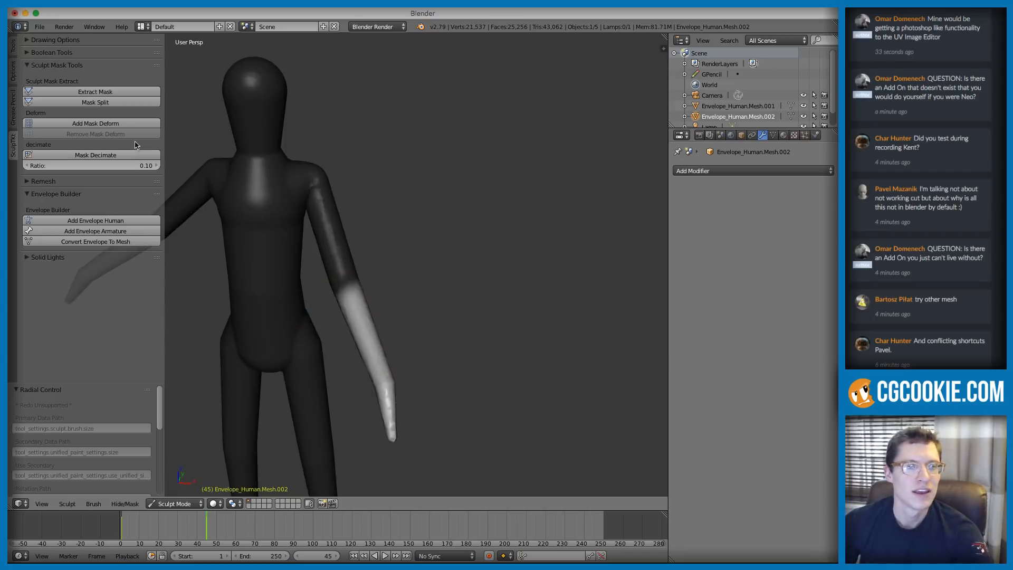
Step: Add a Mask Deform for the forearm and position its Deform_rig at the elbow, ending with a -0.004, 0.007, 0.003 shift
left_click(95, 125)
middle_click_drag(470, 252, 407, 257)
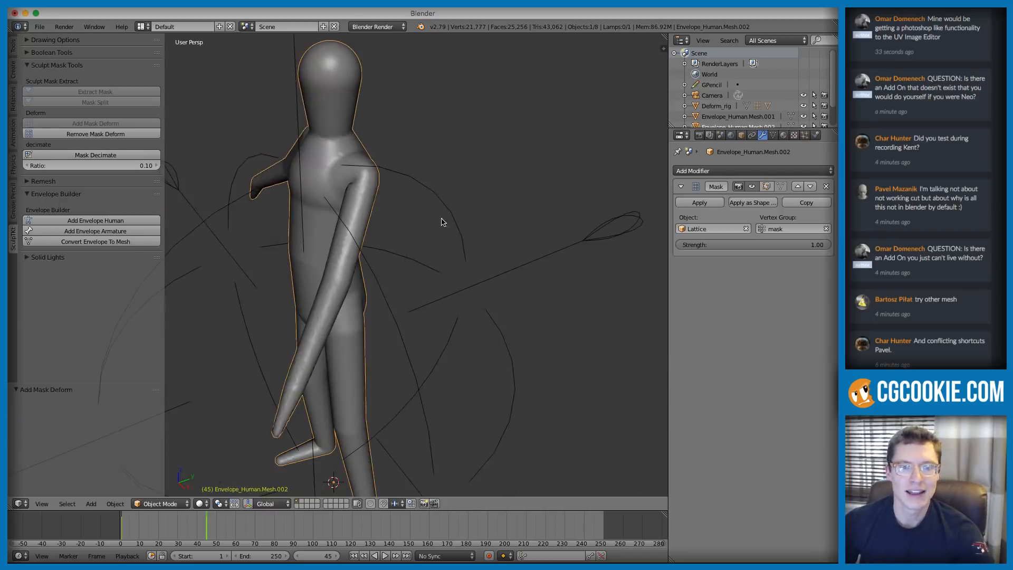
right_click(442, 212)
middle_click_drag(471, 231, 430, 219)
key("g")
left_click(444, 220)
key("g")
left_click(474, 194)
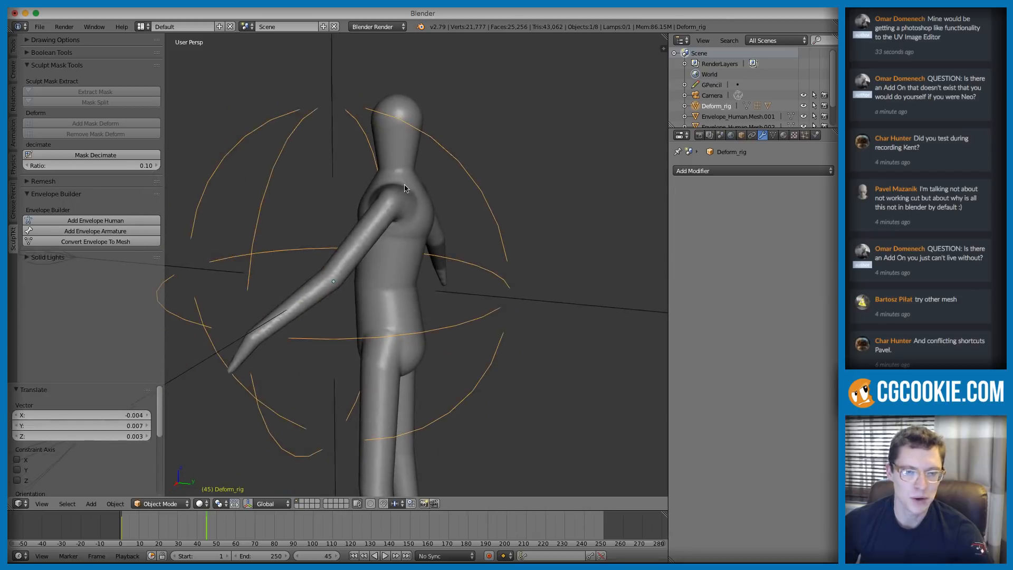
Step: Bend the forearm by rotating the Manipulator about 34.8° and remove the mask deform from the human mesh
right_click(324, 64)
key("r")
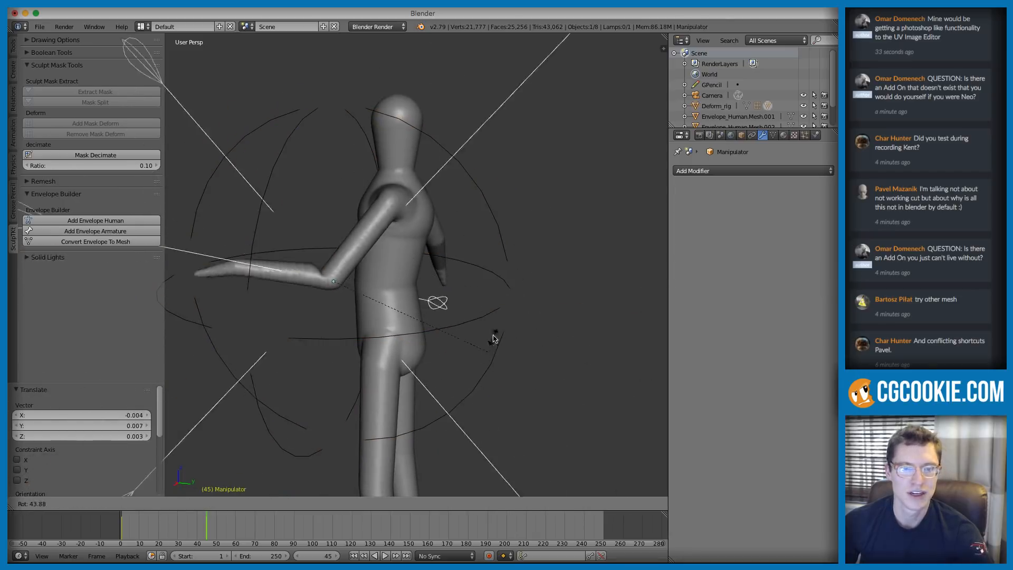
left_click(497, 325)
middle_click_drag(497, 325, 563, 262)
right_click(323, 139)
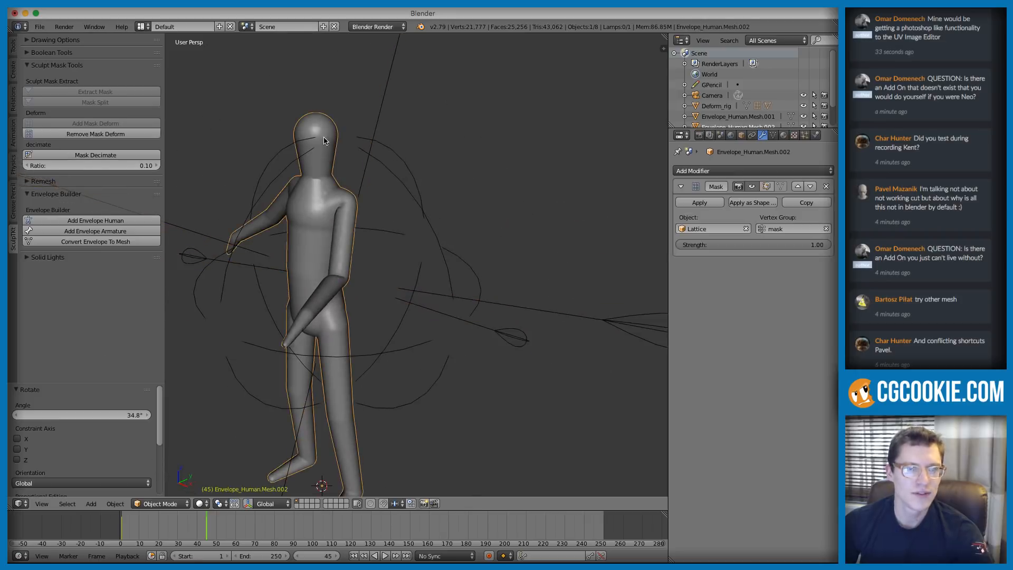
left_click(105, 138)
Step: Examine the posed arm's elbow and shoulder from the side and front with the mesh deselected and reselected
middle_click_drag(370, 182, 306, 179)
scroll(442, 180, "up", 3)
key("a")
scroll(437, 182, "down", 3)
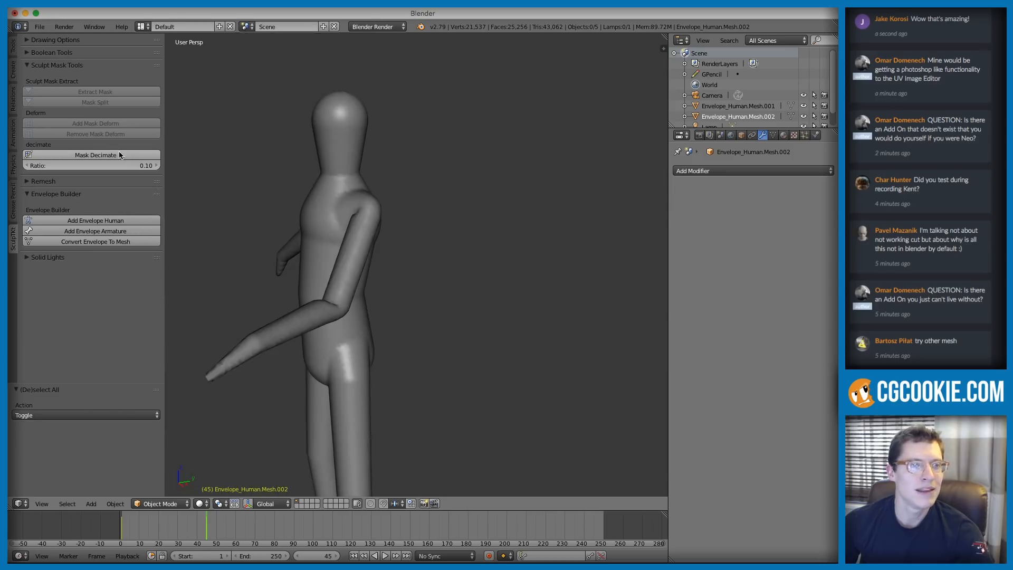
middle_click_drag(284, 157, 394, 247)
scroll(366, 271, "up", 4)
right_click(341, 197)
middle_click_drag(341, 197, 367, 185)
middle_click_drag(346, 152, 292, 76, "shift")
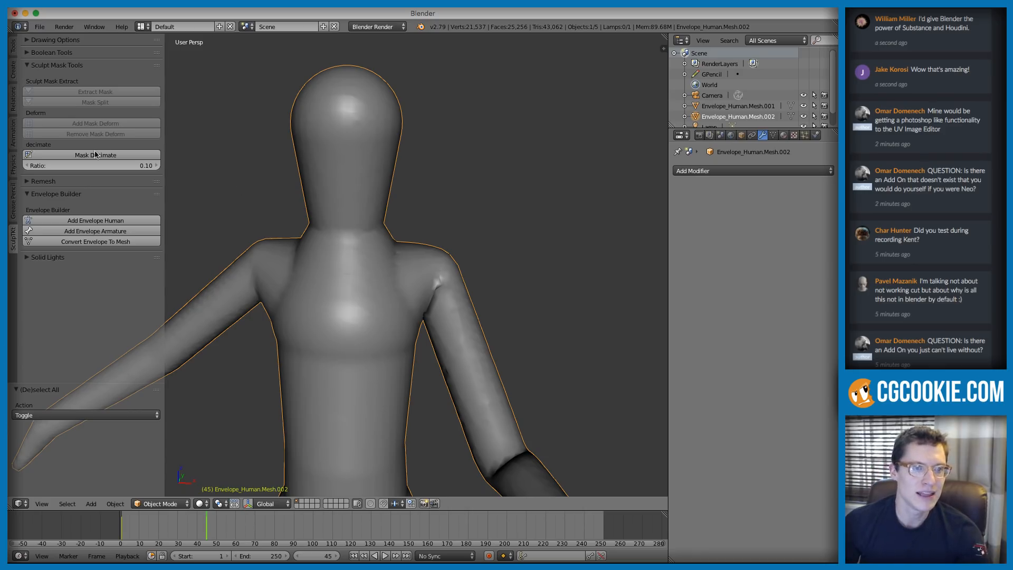
Step: In Sculpt Mode, clear the mesh's mask and ready a resized Mask brush over the head
left_click(166, 503)
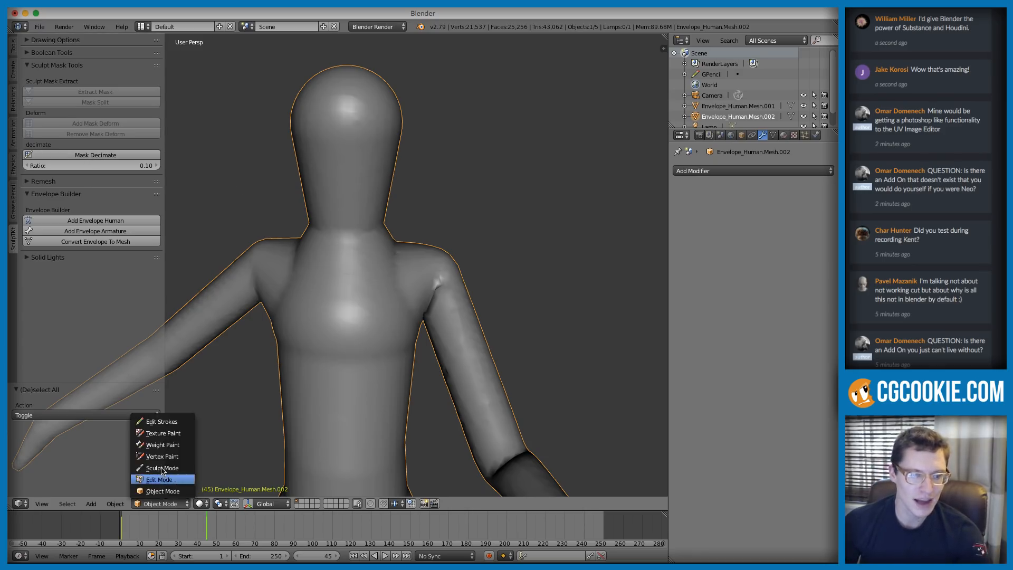
left_click(158, 468)
key("alt+m")
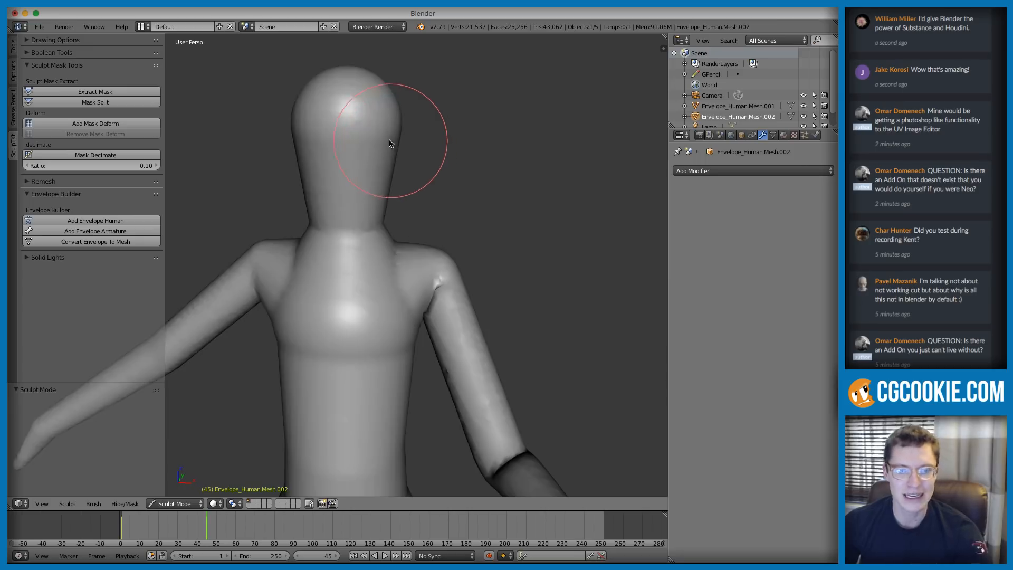
key("f")
left_click(357, 134)
middle_click_drag(358, 133, 346, 181, "shift")
scroll(356, 191, "down", 5)
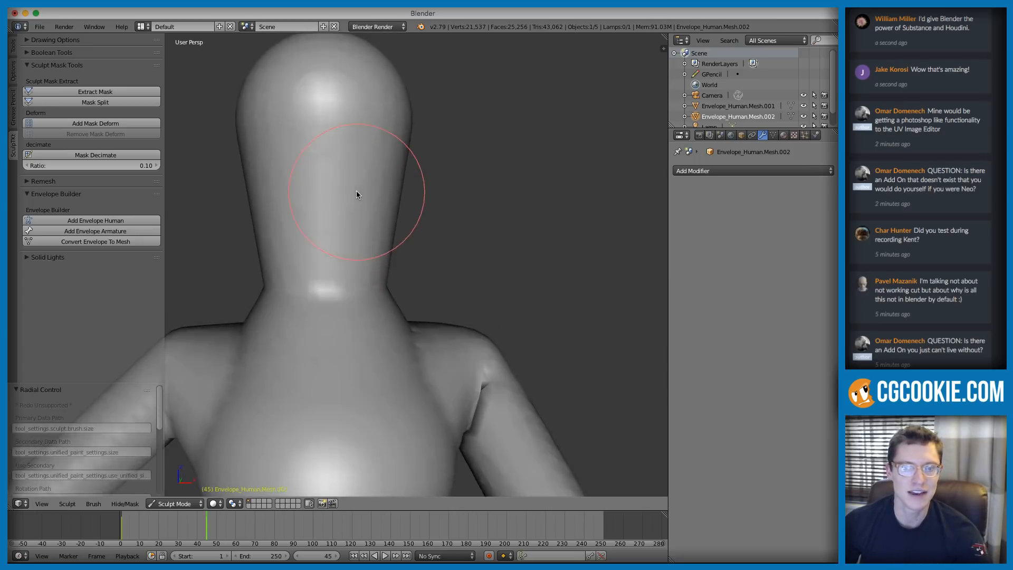
key("m")
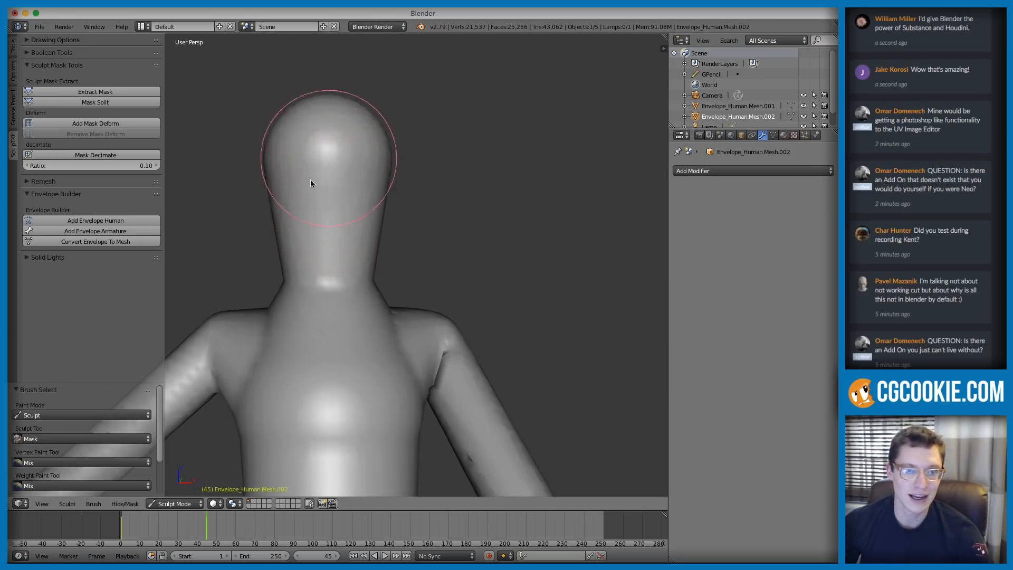
Step: Paint a mask over the front of the head and turn on the human mesh's wire overlay
mouse_move(340, 164)
left_mouse_down()
mouse_move(303, 201)
mouse_move(328, 159)
mouse_move(353, 172)
mouse_move(285, 191)
mouse_move(340, 210)
mouse_move(330, 151)
mouse_move(341, 158)
left_mouse_up()
middle_click_drag(343, 182, 338, 253, "shift")
scroll(359, 271, "up", 1)
key("z")
mouse_move(377, 285)
middle_mouse_down()
mouse_move(368, 248)
mouse_move(464, 290)
middle_mouse_up()
key("z")
left_click(52, 40)
left_click(42, 100)
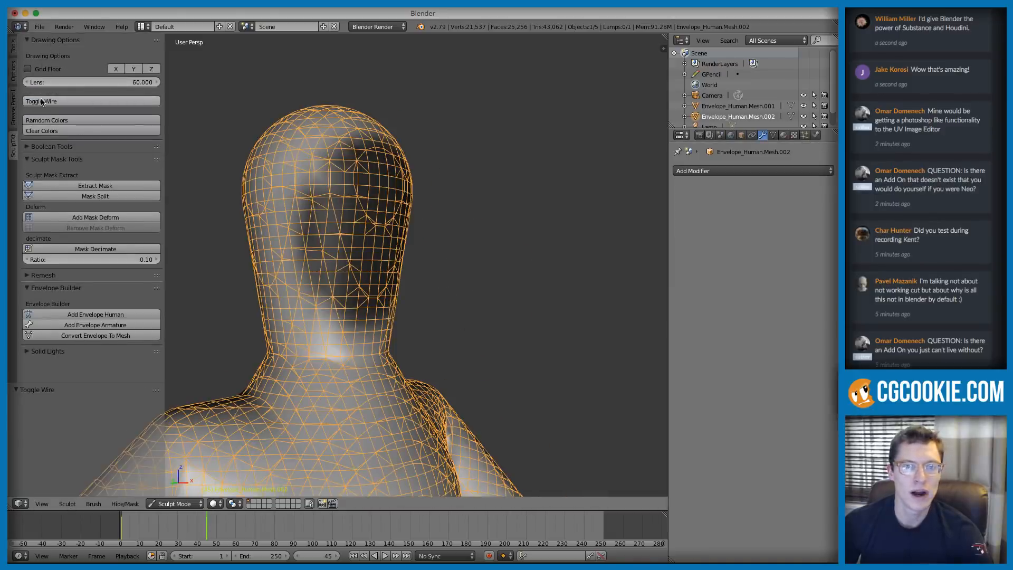
Step: Try Mask Decimate at a ratio of 0.10 on the mesh areas outside the large head mask
scroll(486, 258, "down", 4)
middle_click_drag(486, 258, 459, 271)
scroll(441, 287, "up", 3)
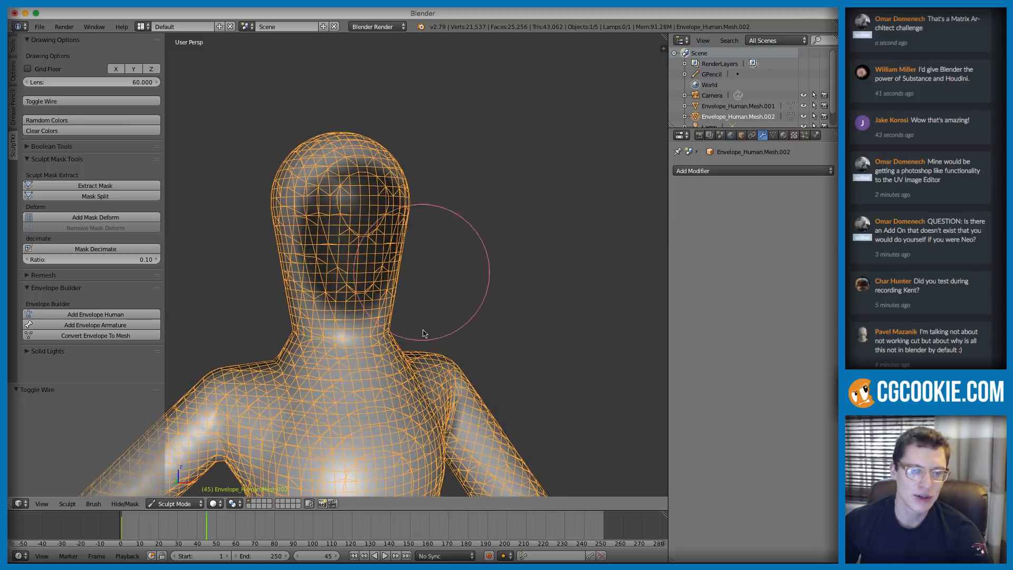
left_click(90, 259)
key("Return")
left_click(92, 250)
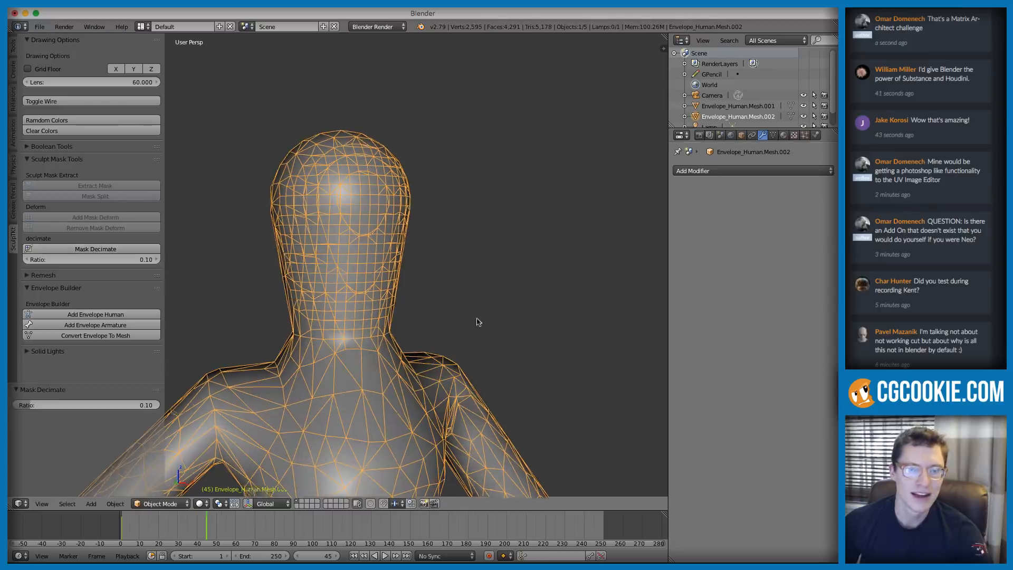
Step: Compare the mesh density on the head and body, and undo the mask decimation
middle_click_drag(435, 270, 419, 214)
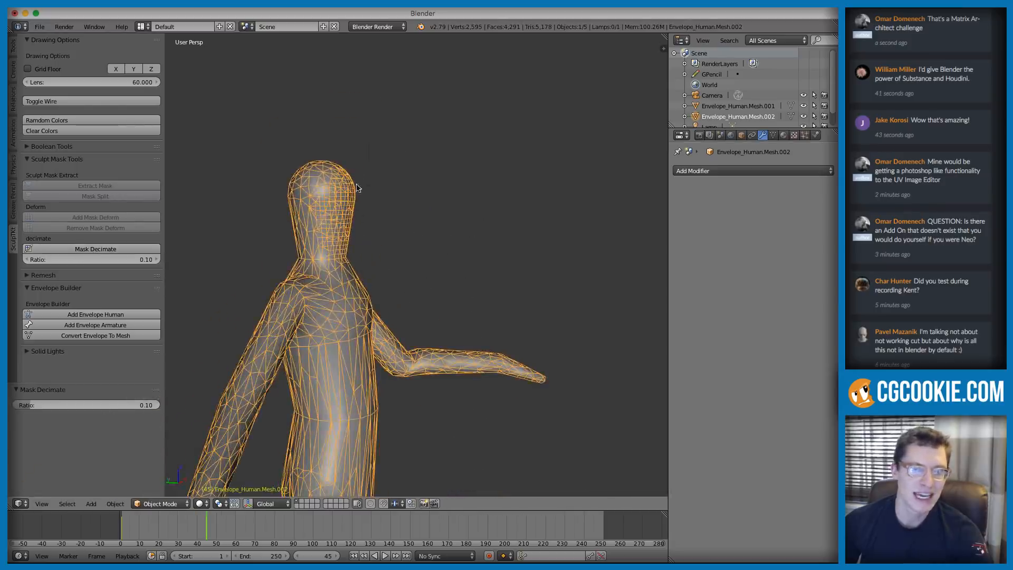
scroll(368, 191, "up", 5)
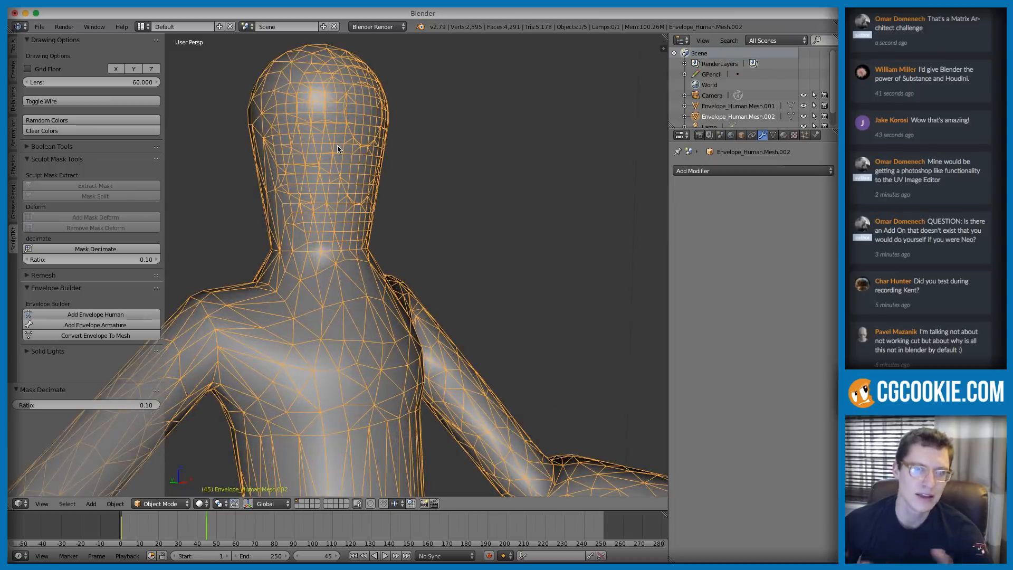
middle_click_drag(337, 149, 177, 200)
middle_click_drag(279, 189, 234, 153)
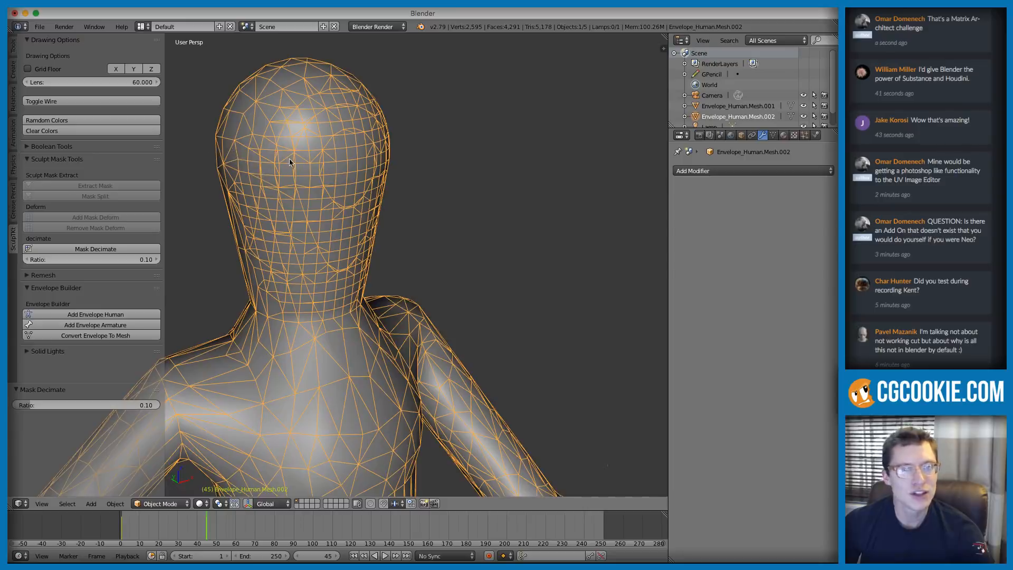
scroll(338, 180, "down", 2)
key("ctrl+z")
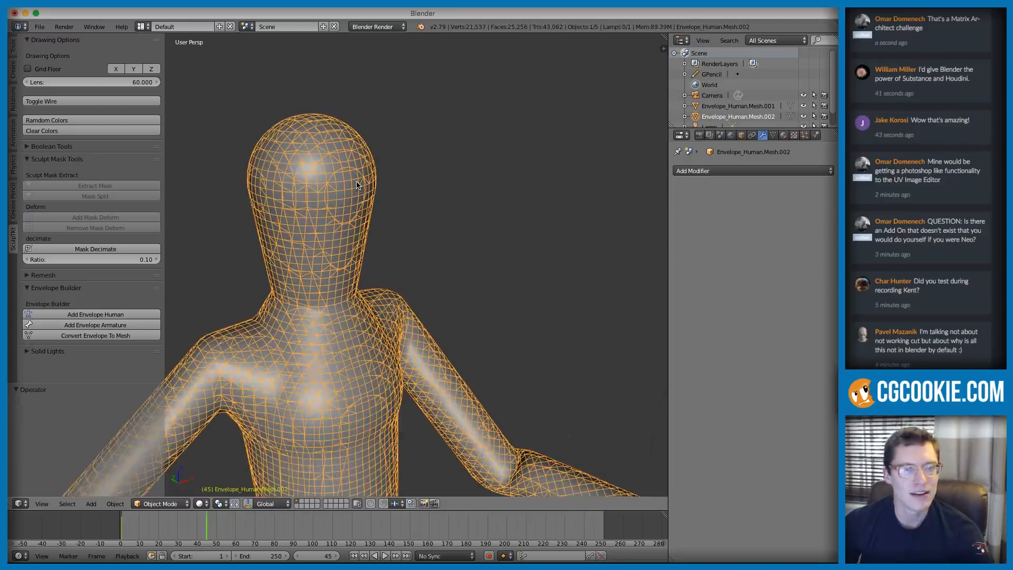
scroll(357, 185, "up", 2)
left_click(104, 248)
mouse_move(388, 213)
middle_mouse_down()
mouse_move(438, 206)
mouse_move(393, 209)
middle_mouse_up()
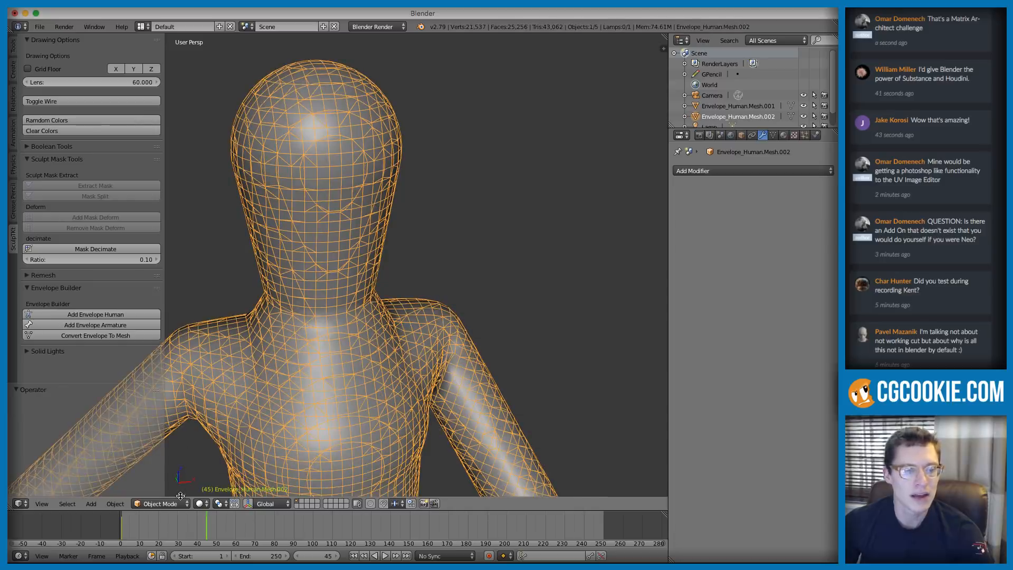
Step: In Sculpt Mode, shrink the brush, clear the mask and paint a smaller mask over the face only
left_click(160, 503)
left_click(159, 469)
key("f")
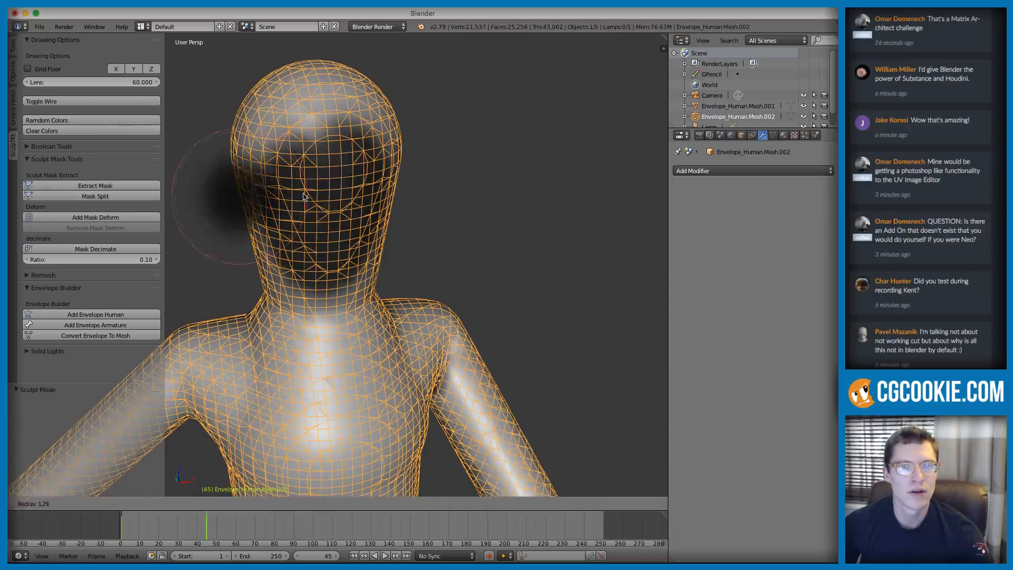
left_click(384, 207)
middle_click_drag(369, 222, 323, 169)
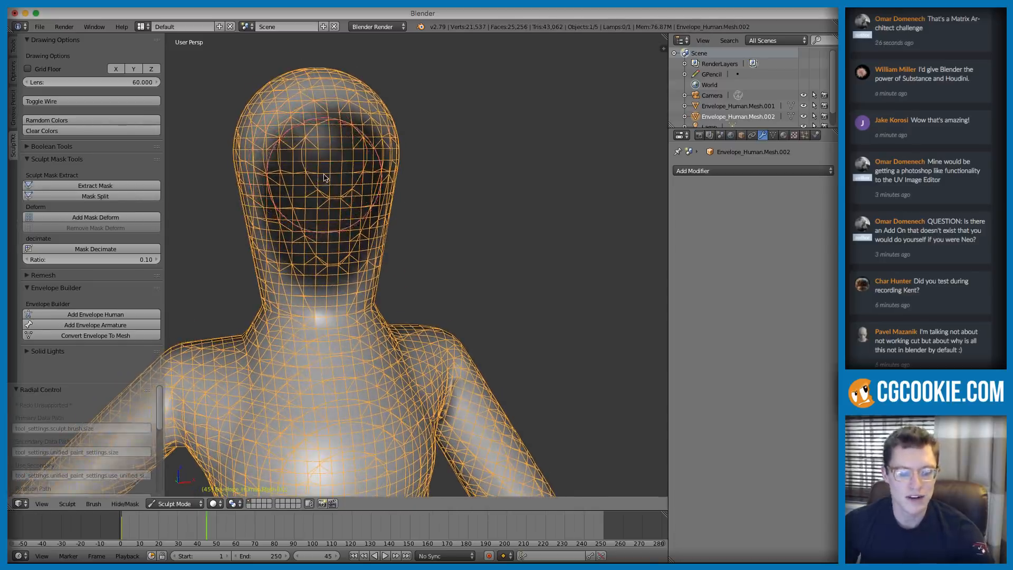
key("alt+m")
mouse_move(329, 195)
left_mouse_down()
mouse_move(334, 142)
mouse_move(323, 248)
mouse_move(327, 158)
mouse_move(316, 211)
mouse_move(359, 174)
left_mouse_up()
scroll(393, 187, "down", 2)
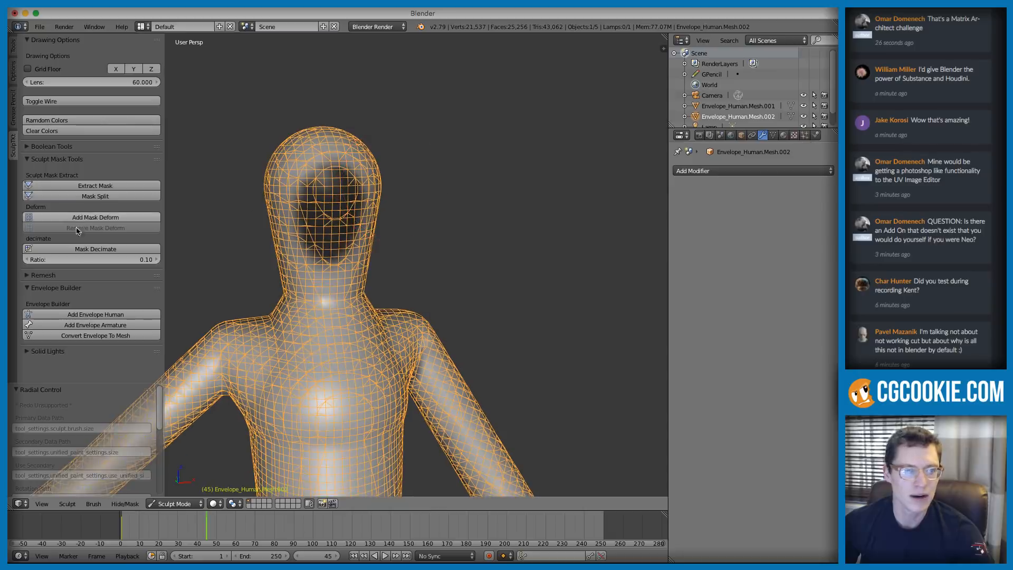
Step: Decimate everything outside the small face mask at a ratio of 0.10 and check the topology from several sides
left_click(80, 249)
middle_click_drag(342, 216, 371, 197)
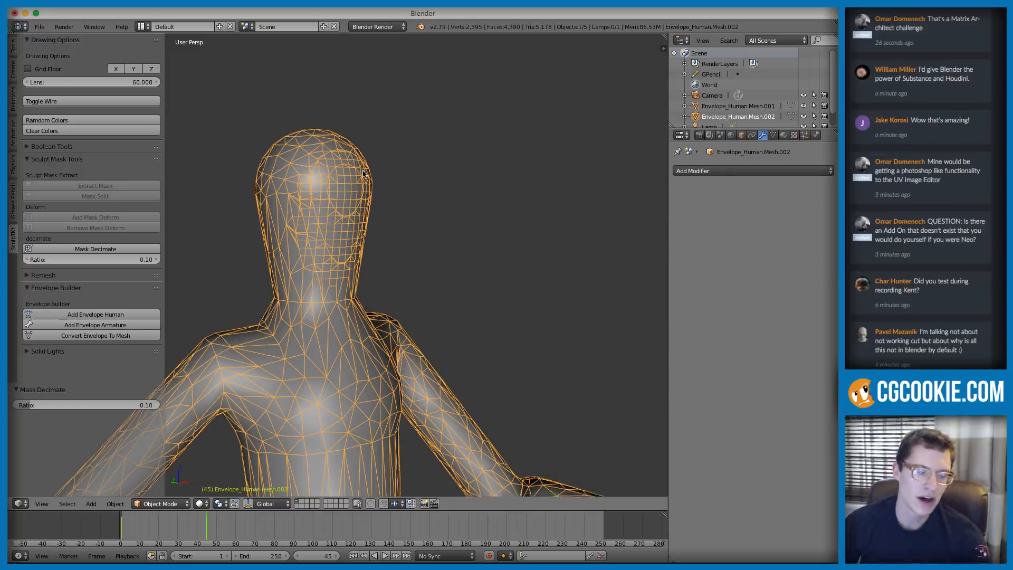
scroll(357, 170, "up", 2)
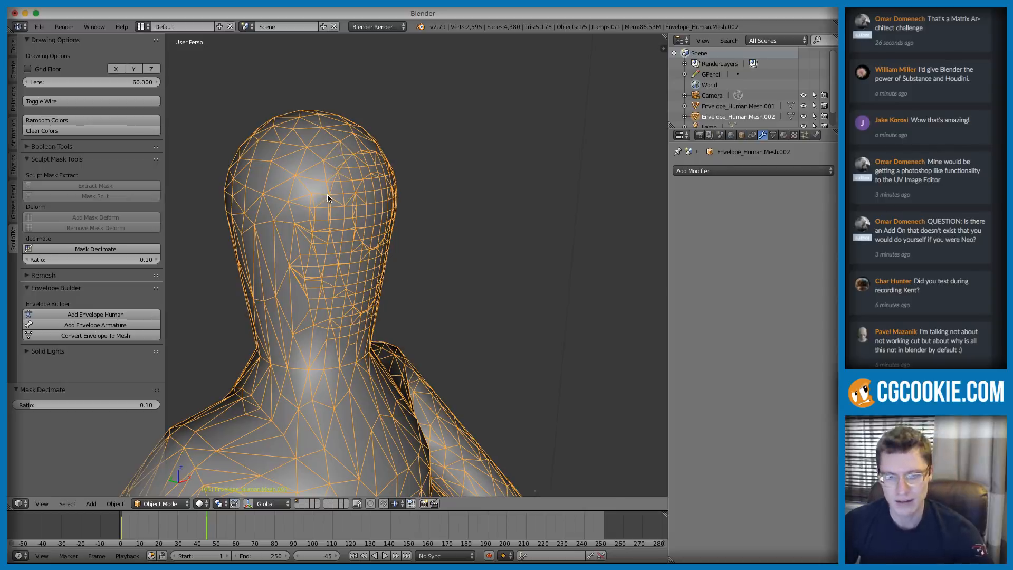
scroll(452, 192, "down", 5)
middle_click_drag(452, 174, 434, 198)
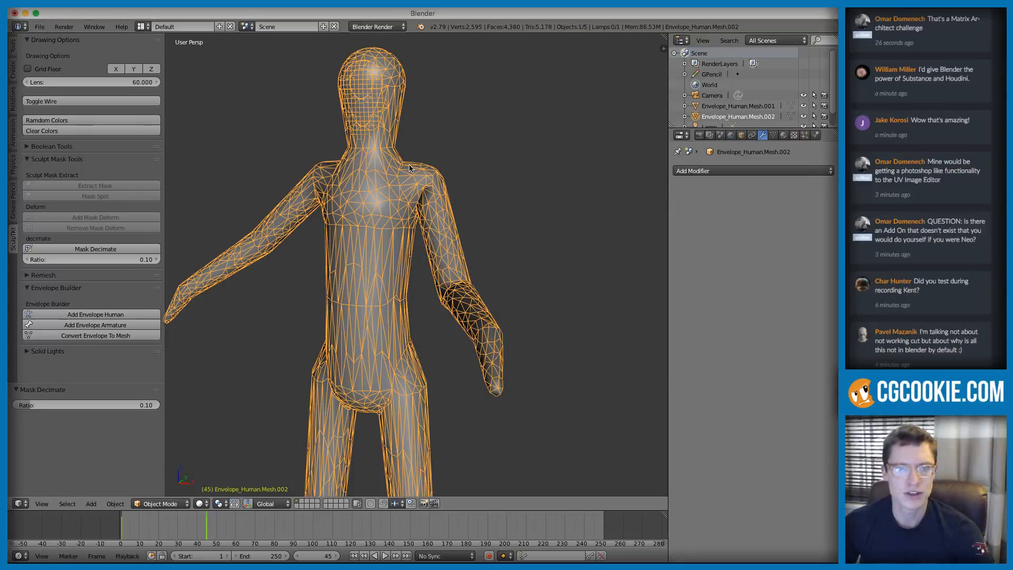
scroll(410, 174, "up", 4)
middle_click_drag(343, 213, 287, 263)
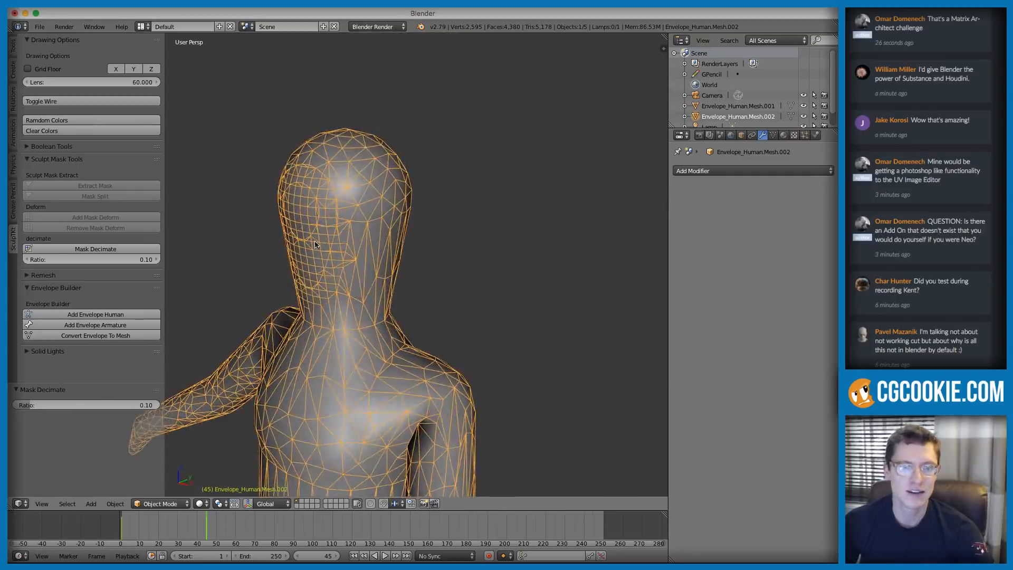
middle_click_drag(293, 223, 334, 209)
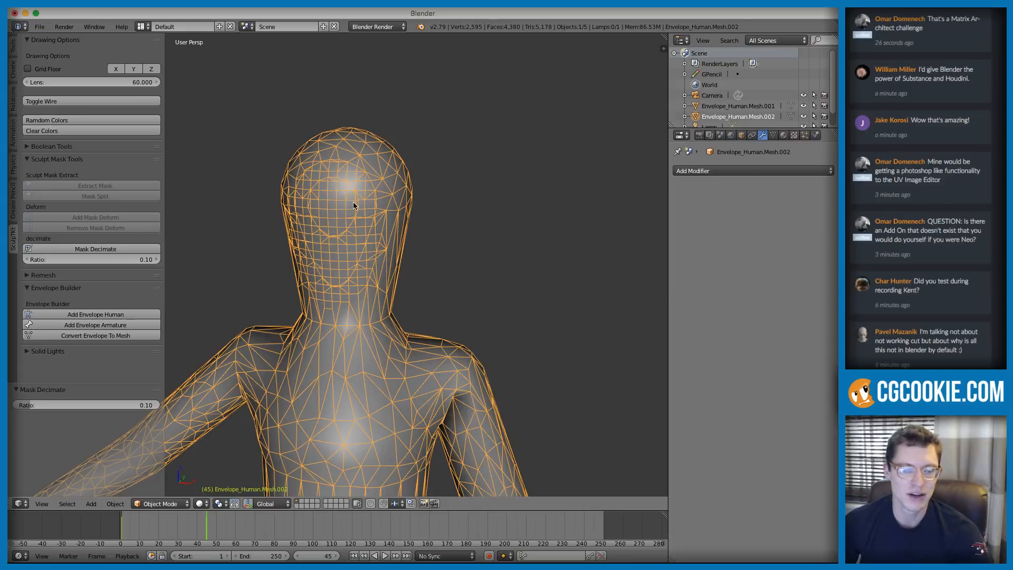
scroll(441, 290, "down", 3)
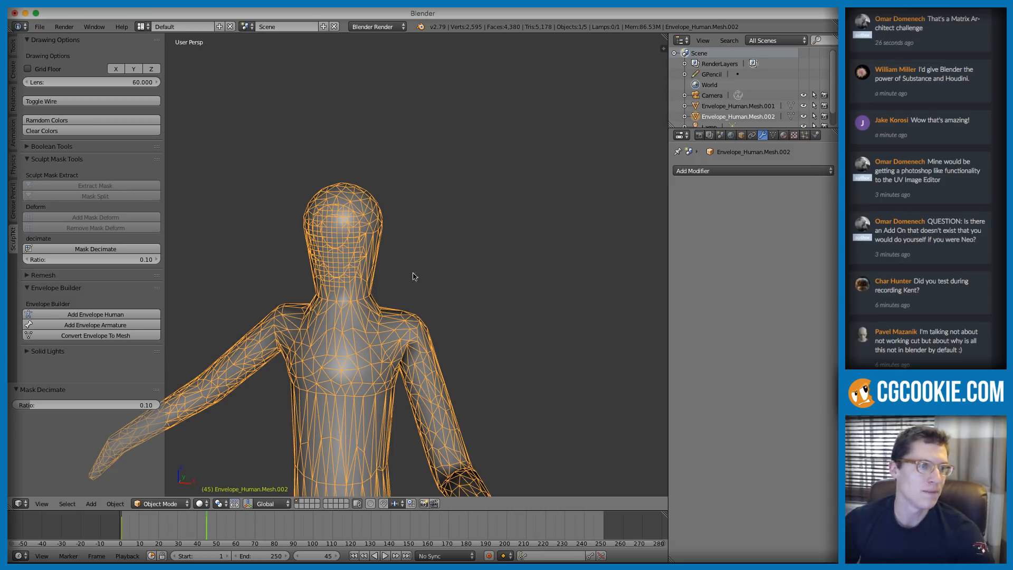
Step: Switch to the live chat and read the question about an add-on that doesn't exist yet, highlighting its text
left_click(944, 46)
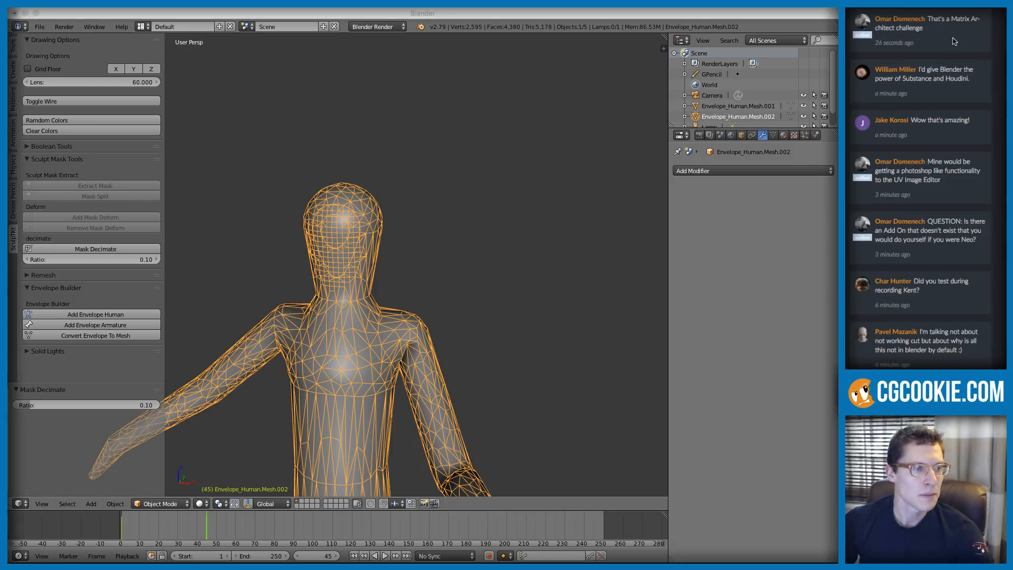
scroll(944, 47, "down", 3)
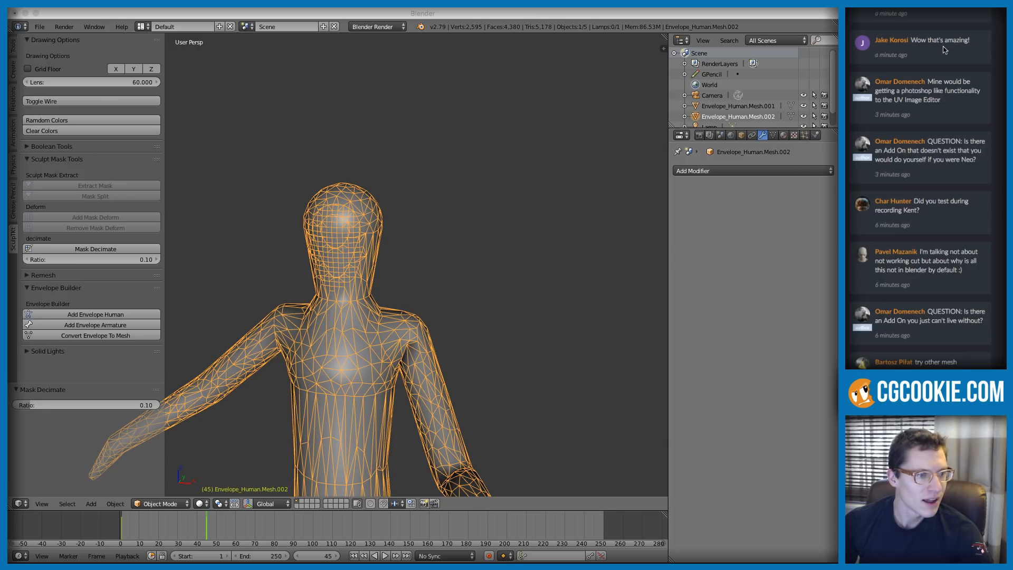
scroll(950, 196, "down", 1)
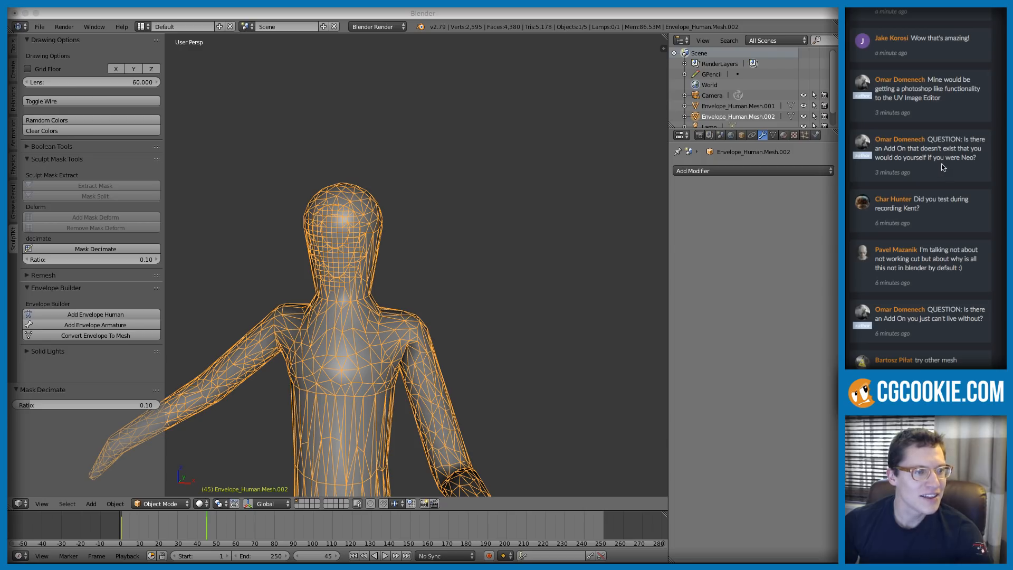
left_click_drag(978, 162, 933, 137)
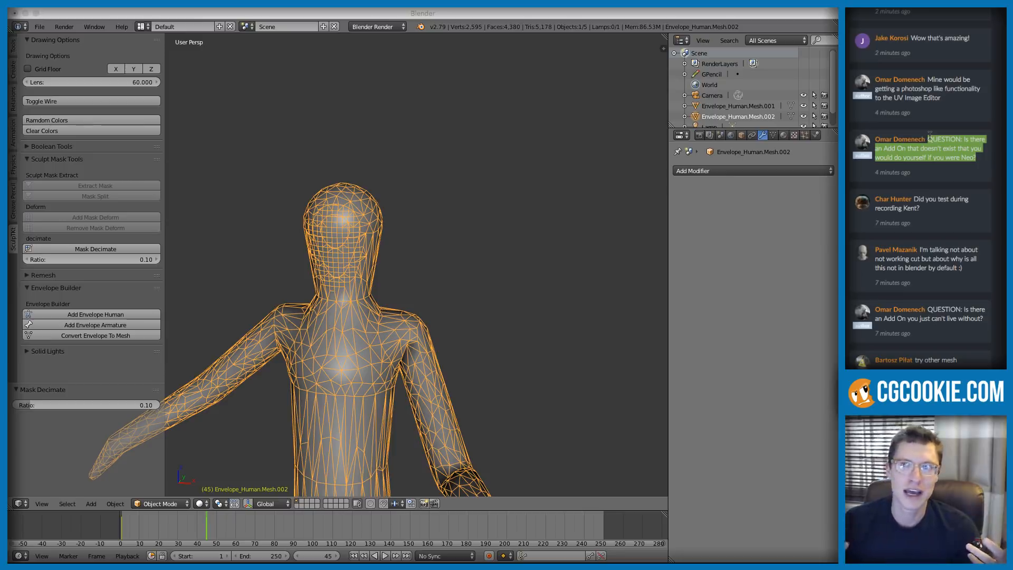
left_click(289, 150)
middle_click_drag(434, 149, 441, 193, "ctrl")
middle_click_drag(441, 193, 453, 87, "shift")
middle_click_drag(453, 87, 411, 257, "ctrl")
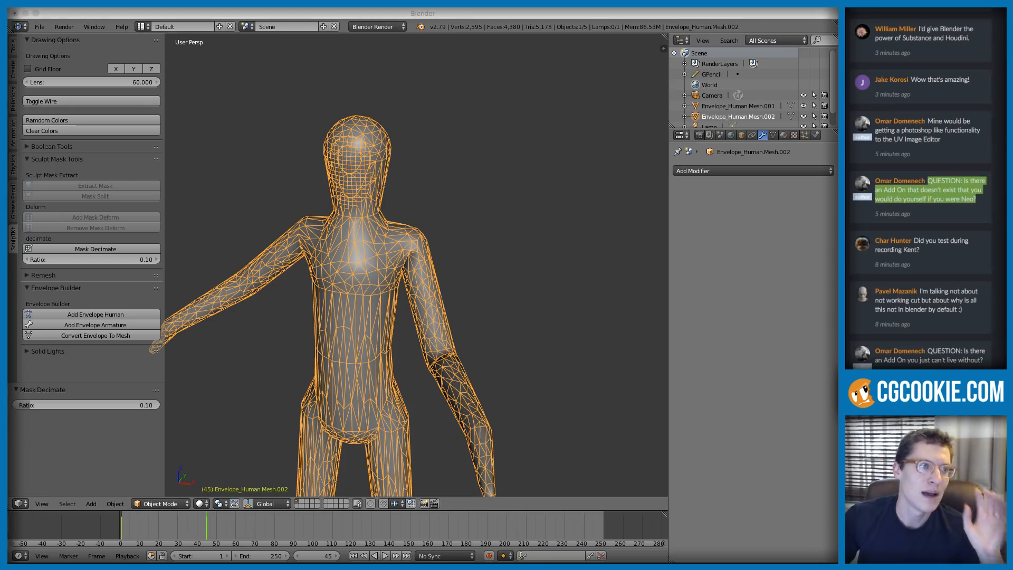
Step: Read the chat replies about wished-for Blender features, including Photoshop-like functionality in the UV Image Editor
scroll(920, 188, "up", 2)
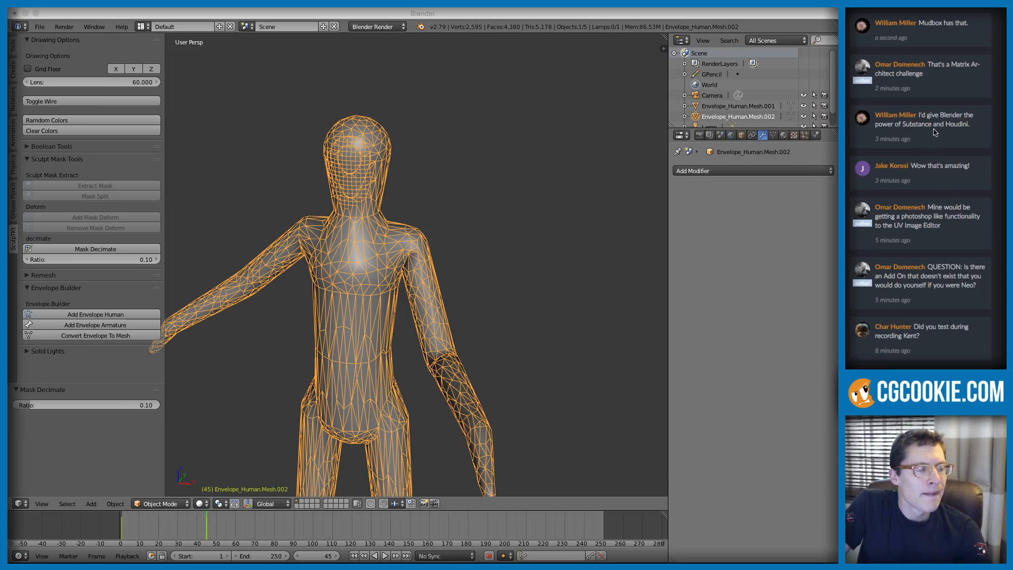
left_click_drag(977, 286, 928, 264)
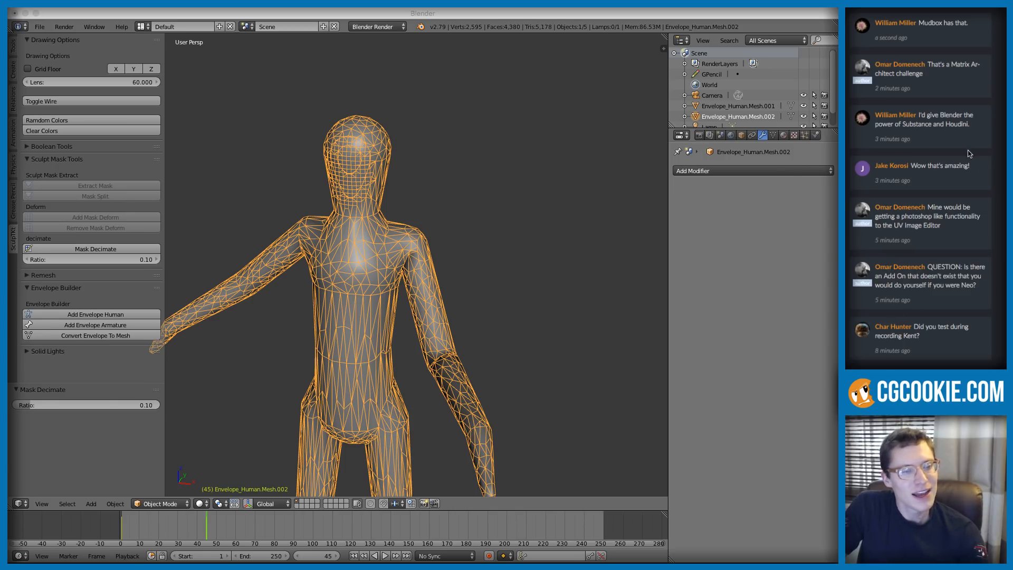
left_click_drag(975, 169, 914, 172)
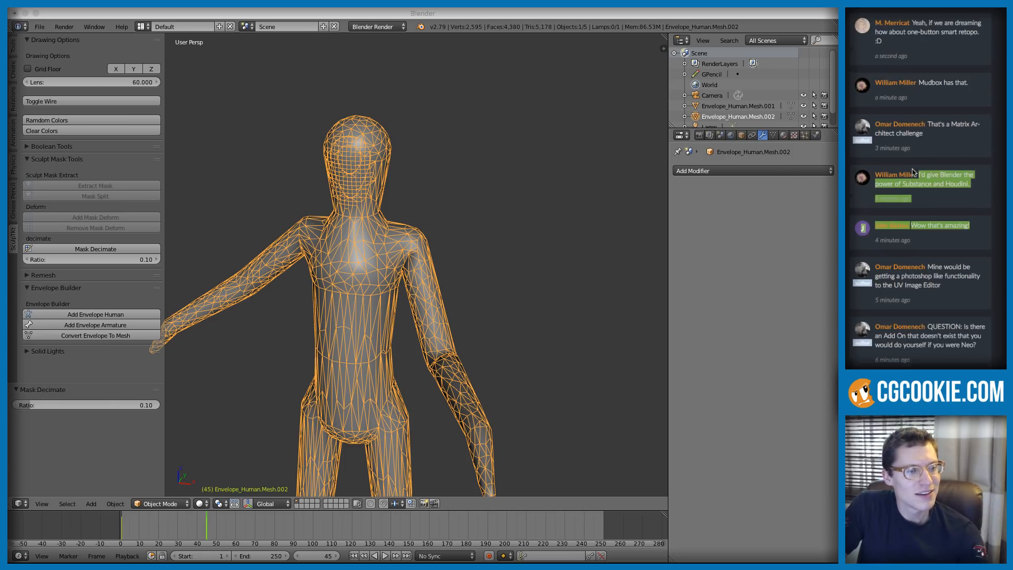
left_click(968, 222)
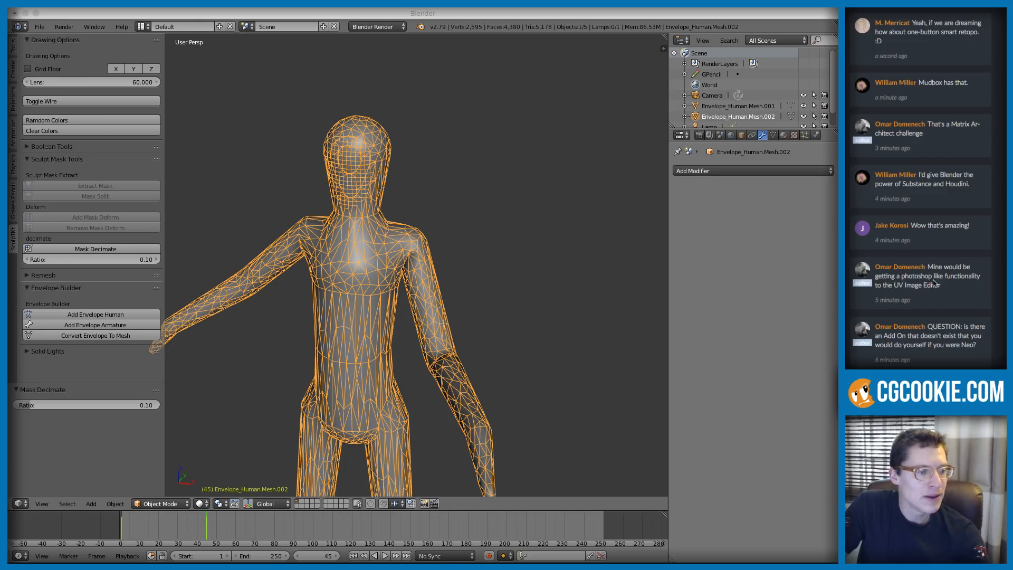
left_click_drag(943, 285, 931, 265)
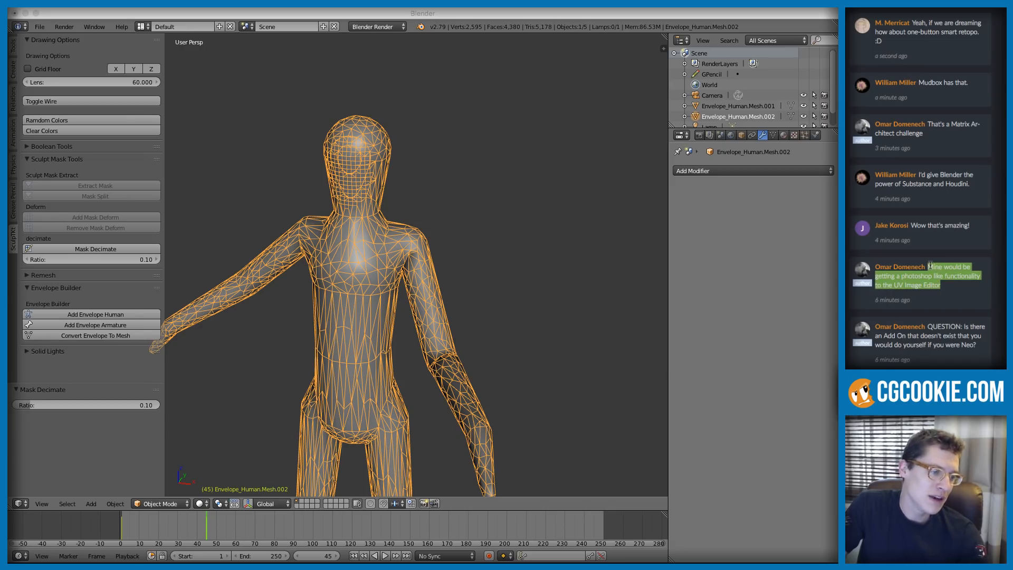
left_click(958, 288)
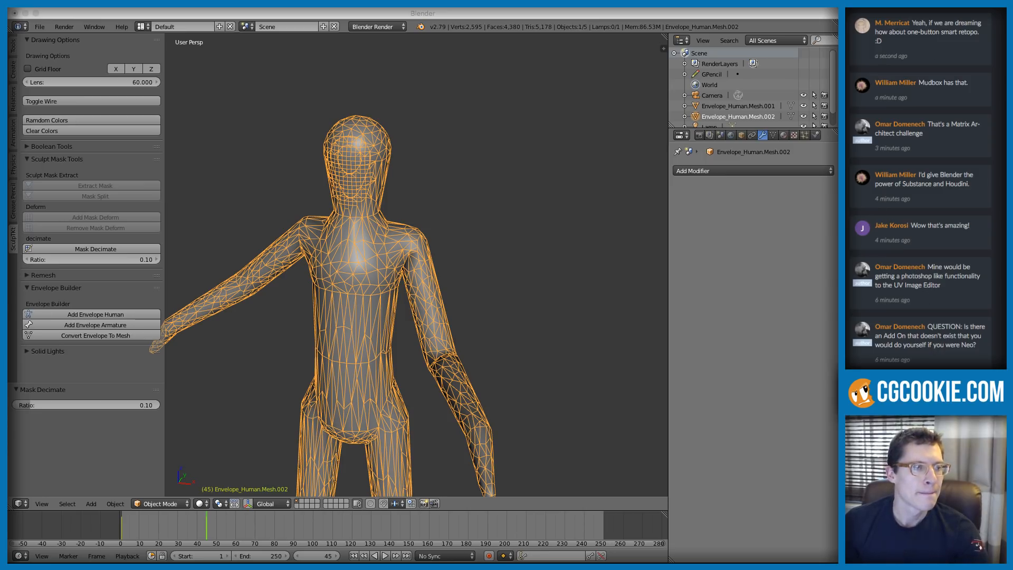
Step: Back in Blender, collapse the Sculpt Mask Tools, delete the decimated human mesh and add a new Envelope Human
left_click(458, 185)
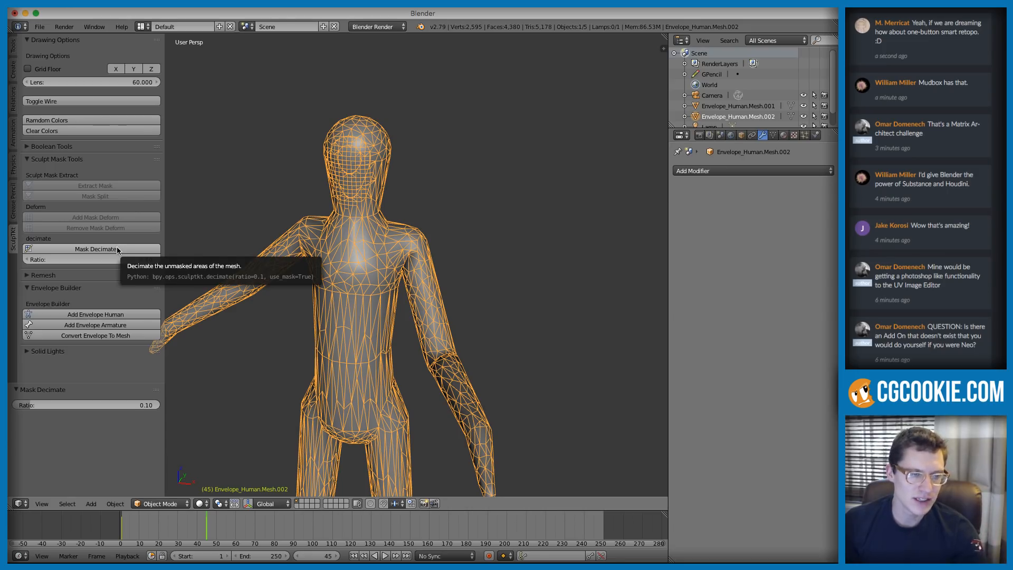
left_click(68, 158)
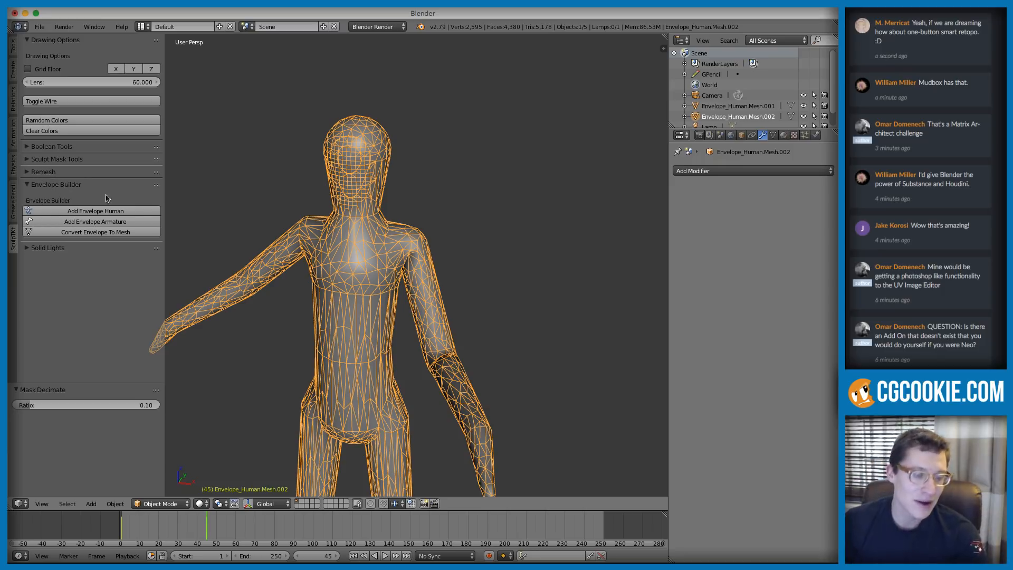
key("Delete")
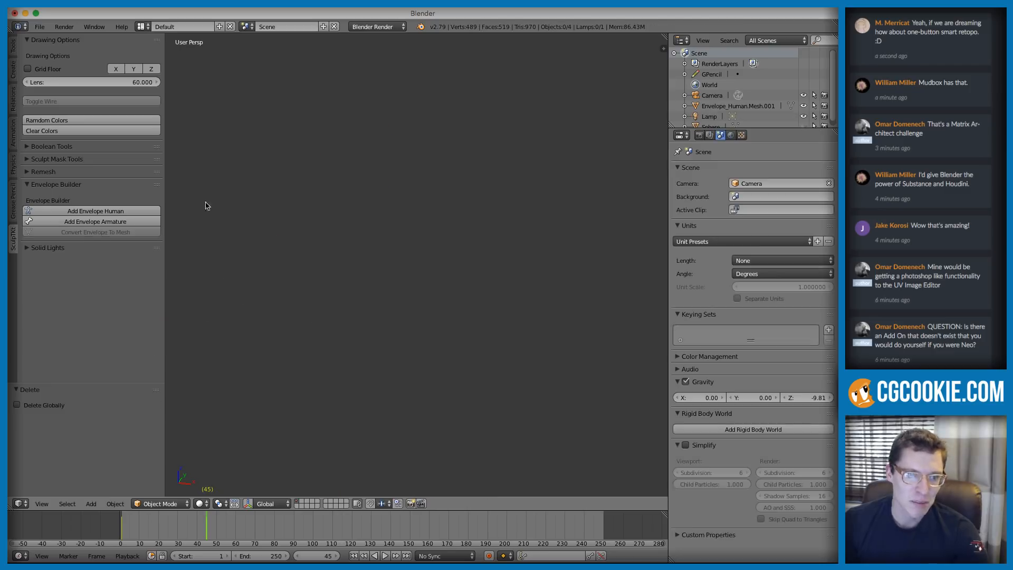
left_click(84, 211)
right_click(438, 235)
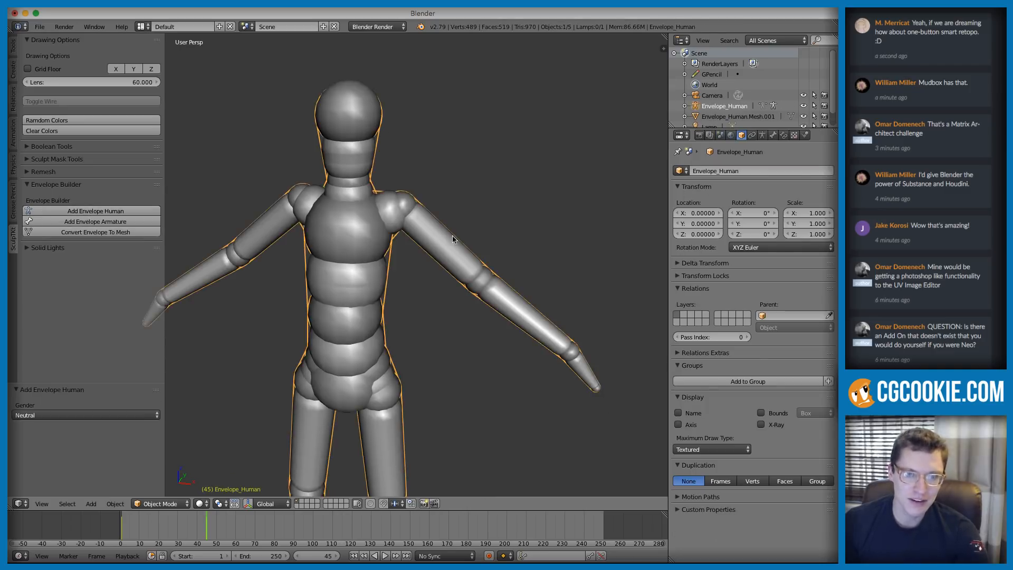
Step: In Pose Mode, raise one upper arm of the Envelope Human to roughly horizontal and rotate its forearm upward by about -68.6°
key("ctrl+Tab")
right_click(459, 240)
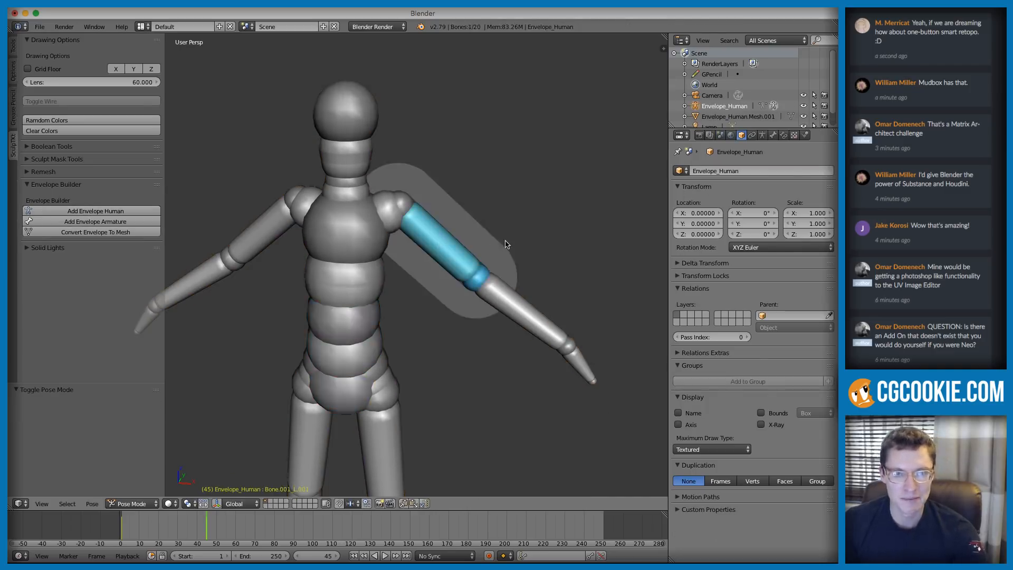
key("r")
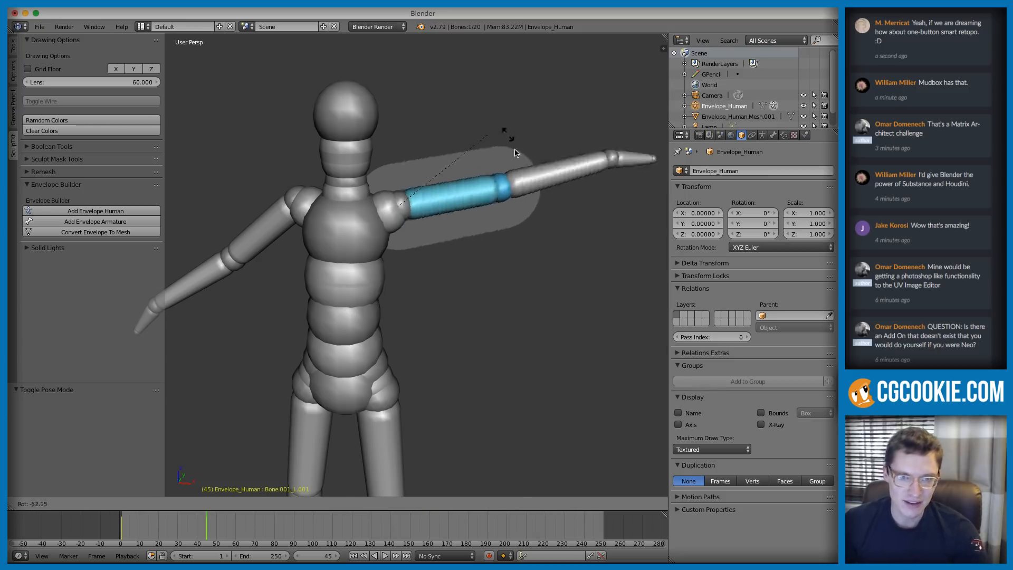
left_click(538, 203)
right_click(546, 203)
key("r")
left_click(538, 116)
middle_click_drag(538, 116, 513, 151)
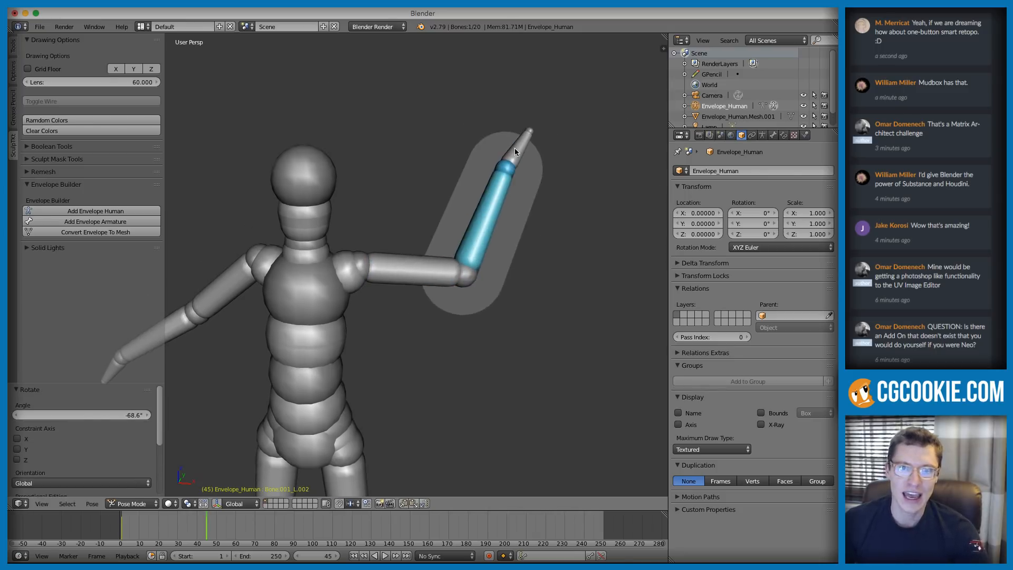
Step: Rotate the raised arm's hand bone by about -69.1°, then rotate it back by about 71.8°
right_click(522, 143)
key("r")
left_click(525, 188)
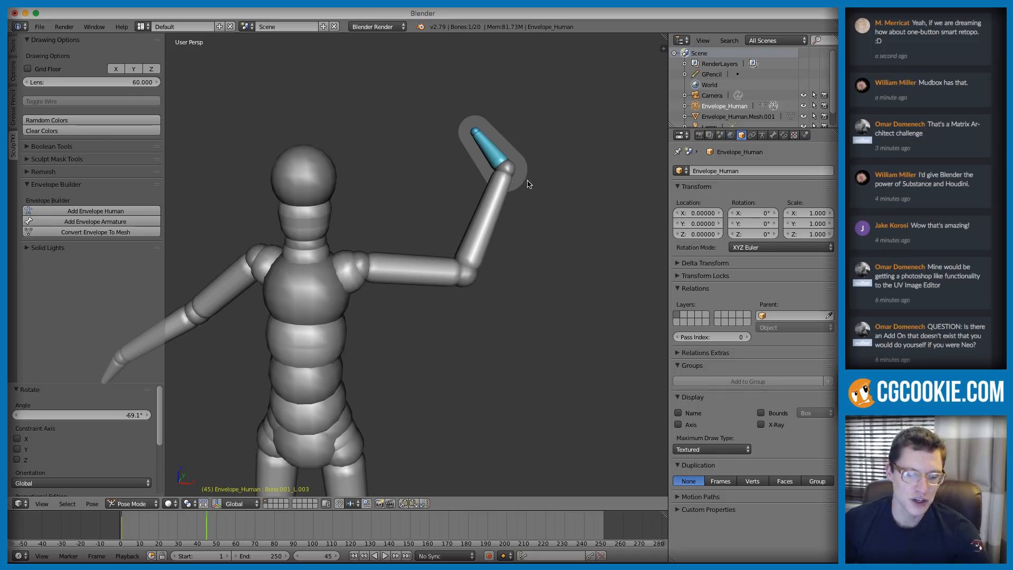
key("r")
left_click(502, 260)
middle_click_drag(502, 261, 454, 228)
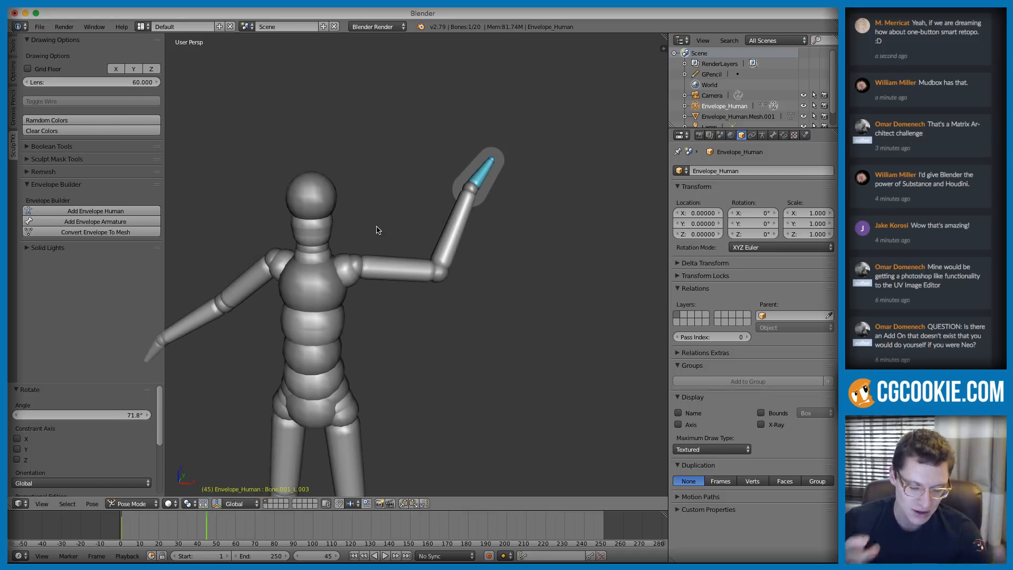
Step: Rotate the raised upper arm around the Z axis so that the arm swings forward
right_click(314, 213)
right_click(396, 272)
middle_click_drag(397, 273, 382, 257)
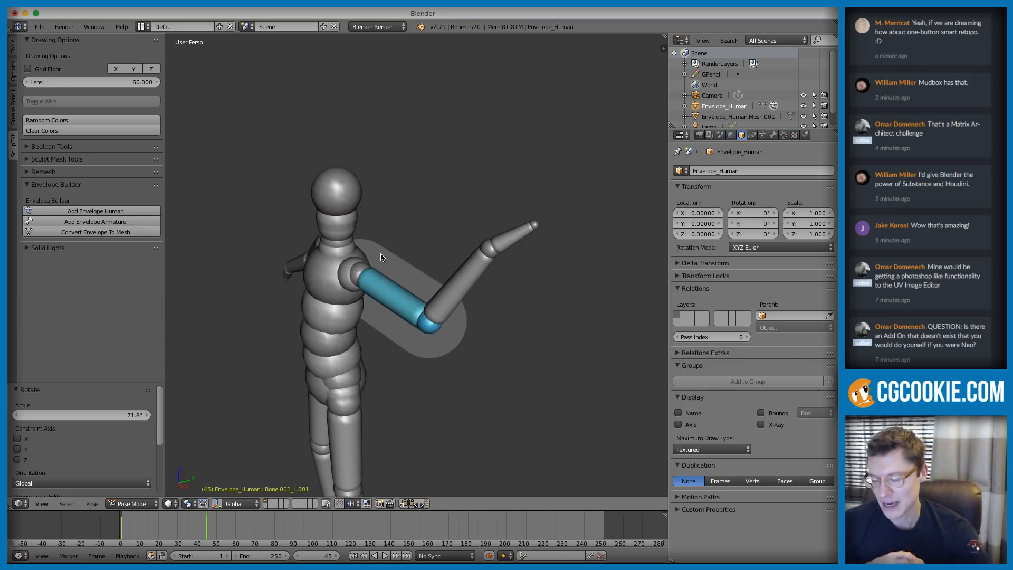
middle_click_drag(382, 257, 303, 185)
key("r")
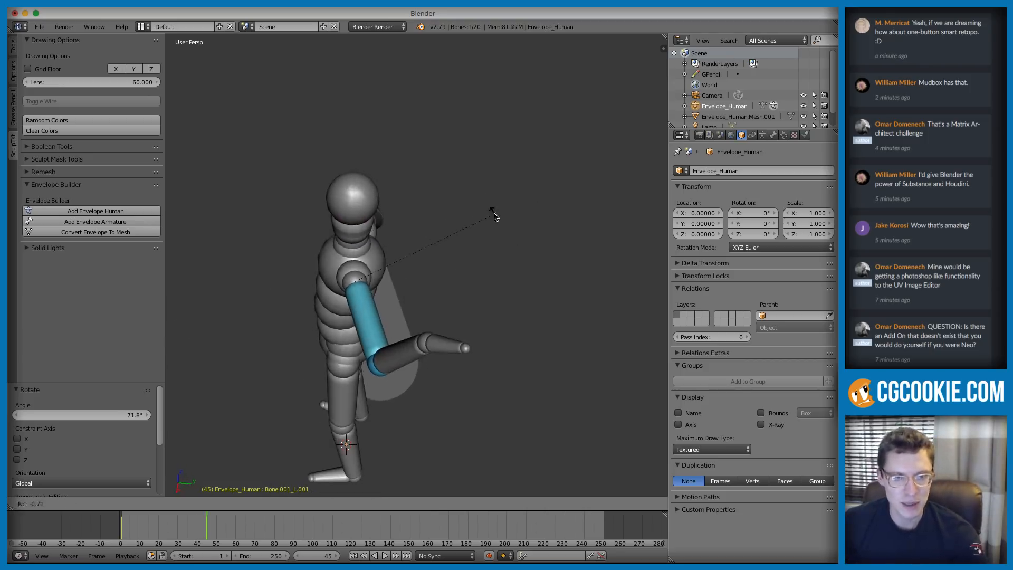
key("z")
left_click(248, 303)
Step: Adjust the rotation of the raised forearm and rotate its hand bone by about 45.4°
right_click(285, 261)
middle_click_drag(285, 258, 311, 189)
key("r")
left_click(429, 218)
right_click(269, 168)
key("r")
left_click(399, 207)
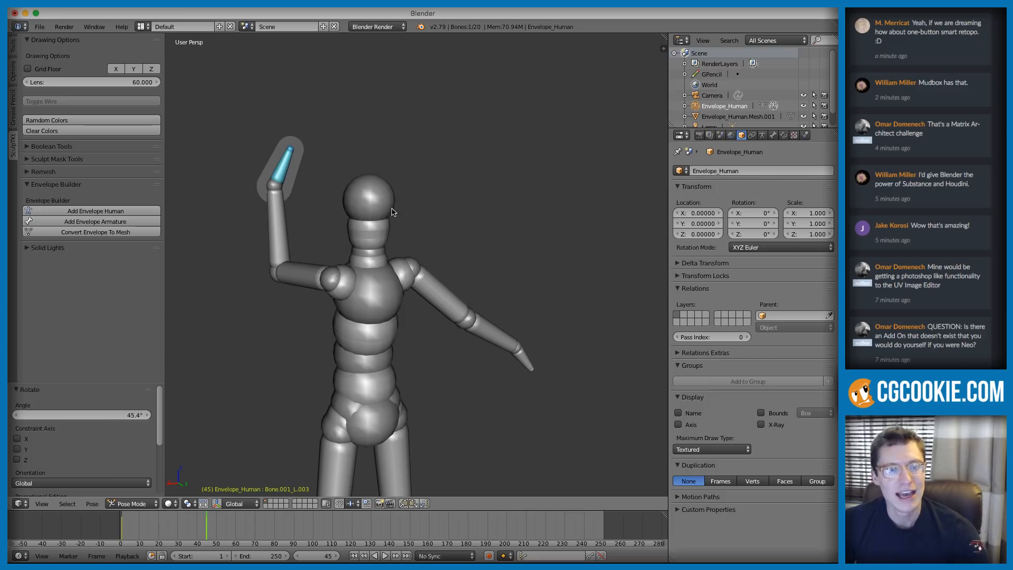
Step: Rotate the lower torso bone to lean the Envelope Human's upper body forward
middle_click_drag(407, 396, 384, 334, "shift")
right_click(371, 342)
key("g")
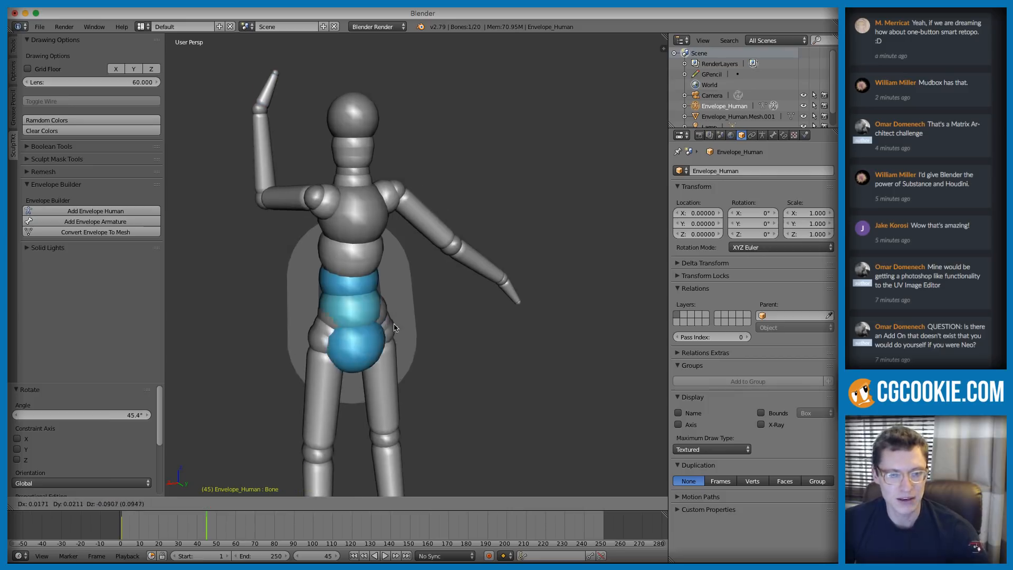
key("r")
key("x")
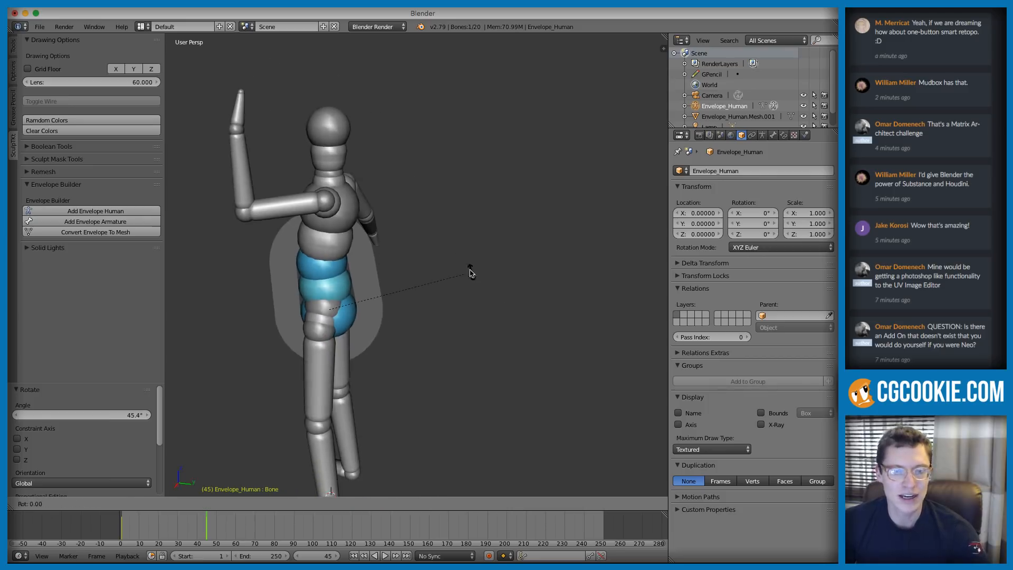
key("Escape")
Step: In Edit Mode, try to parent a hip bone to the lowest torso bone as Connected, and return to Pose Mode
key("Tab")
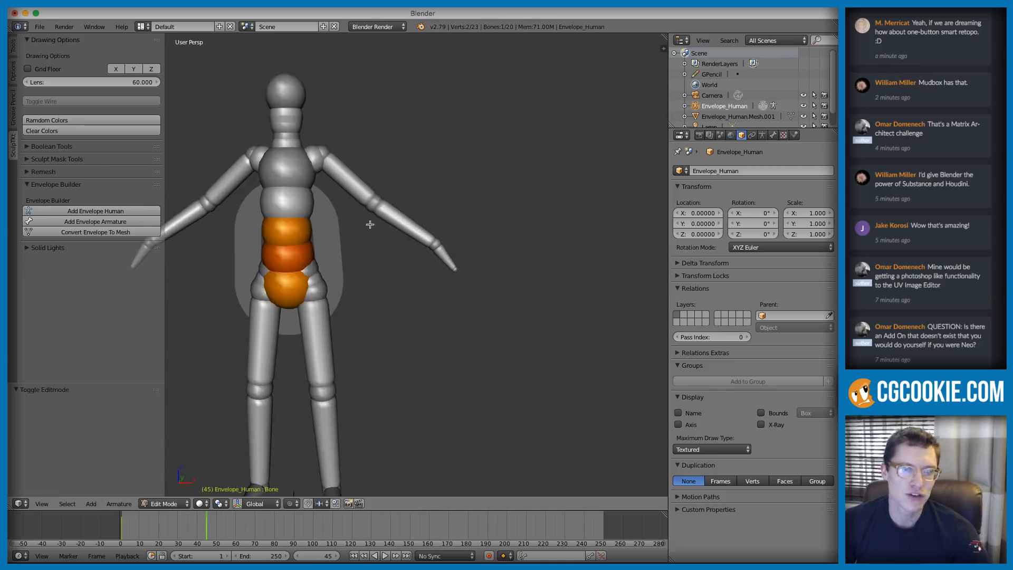
scroll(315, 244, "up", 2)
middle_click_drag(315, 243, 327, 291, "shift")
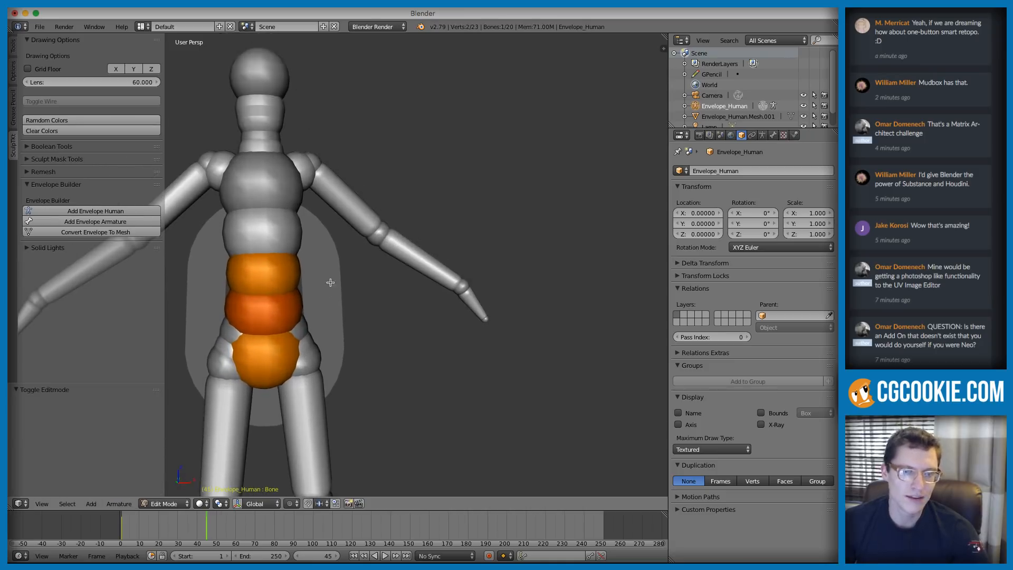
key("s")
key("Escape")
right_click(300, 330)
right_click(278, 356, "shift")
key("ctrl+p")
left_click(269, 355)
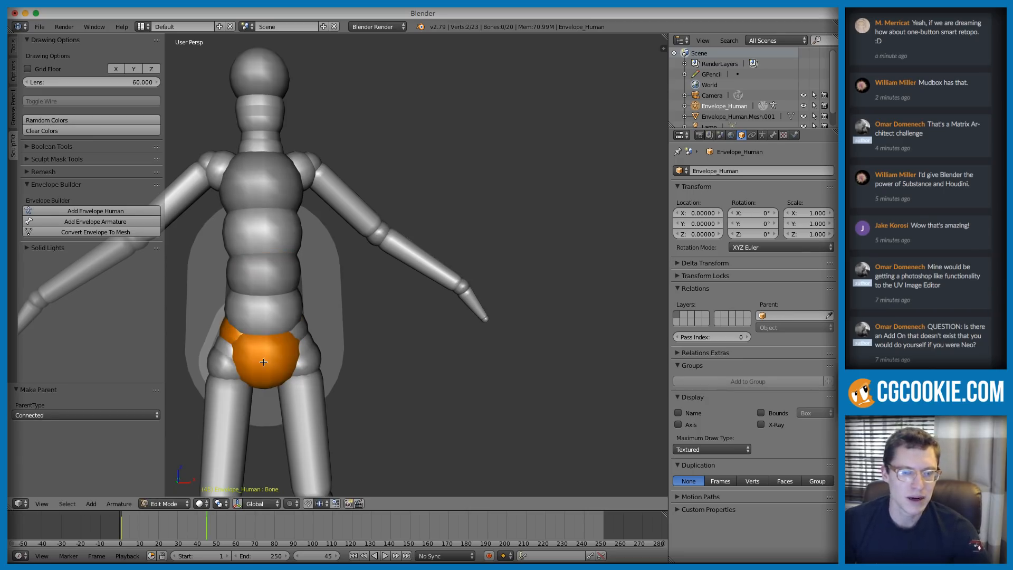
key("ctrl+p")
key("Escape")
key("ctrl+Tab")
Step: Move the lower torso bone by X -0.067, Y -0.110 and Z 0.275
middle_click_drag(347, 338, 363, 293)
middle_click_drag(473, 333, 480, 252, "ctrl")
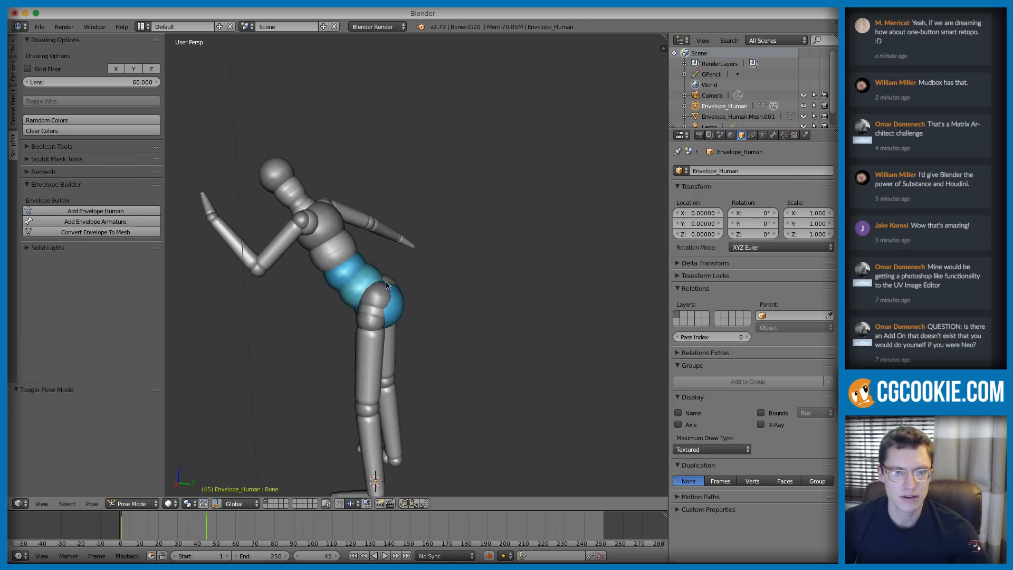
right_click(394, 316)
key("r")
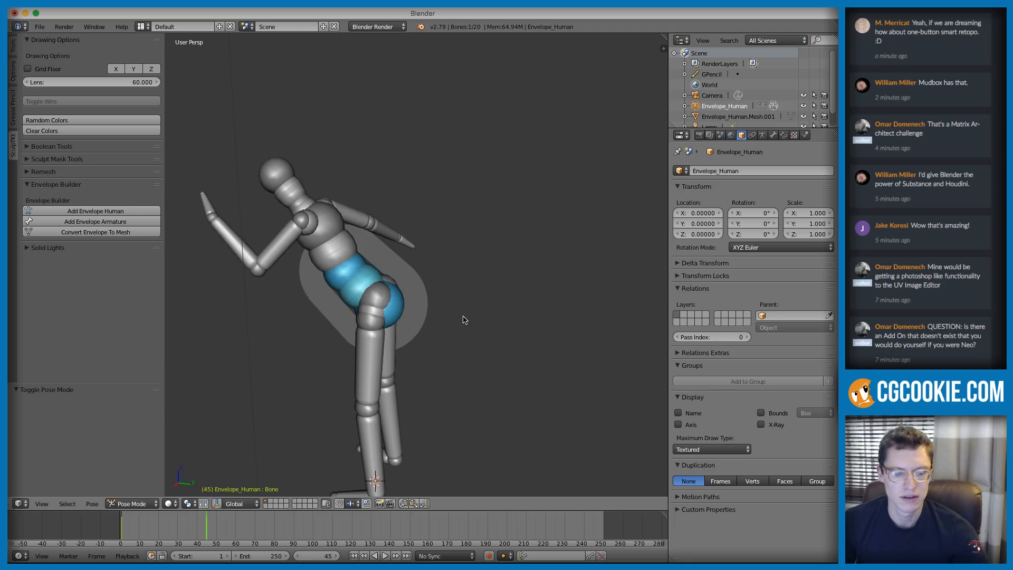
right_click(459, 290)
key("g")
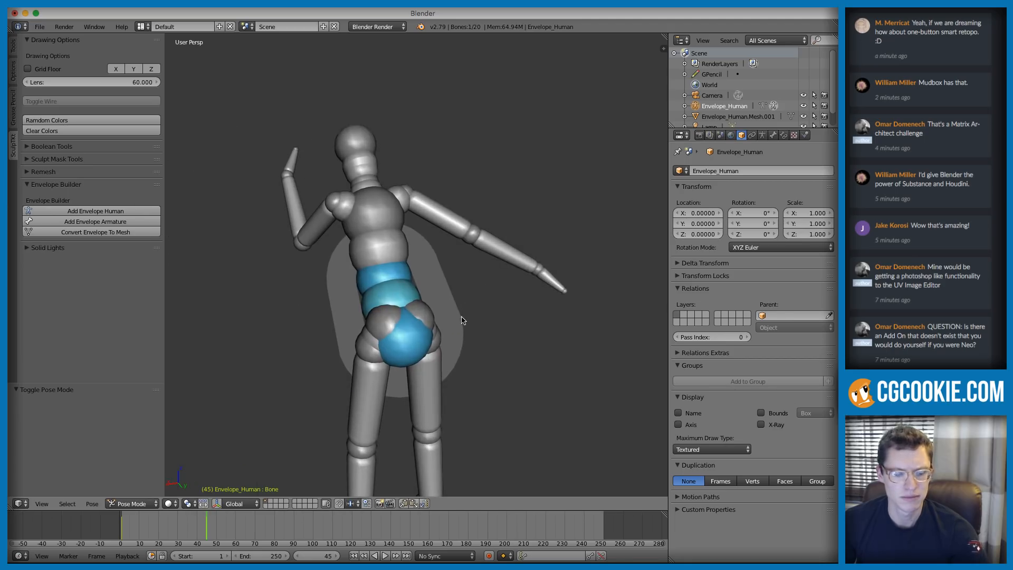
left_click(460, 302)
middle_click_drag(460, 302, 364, 352)
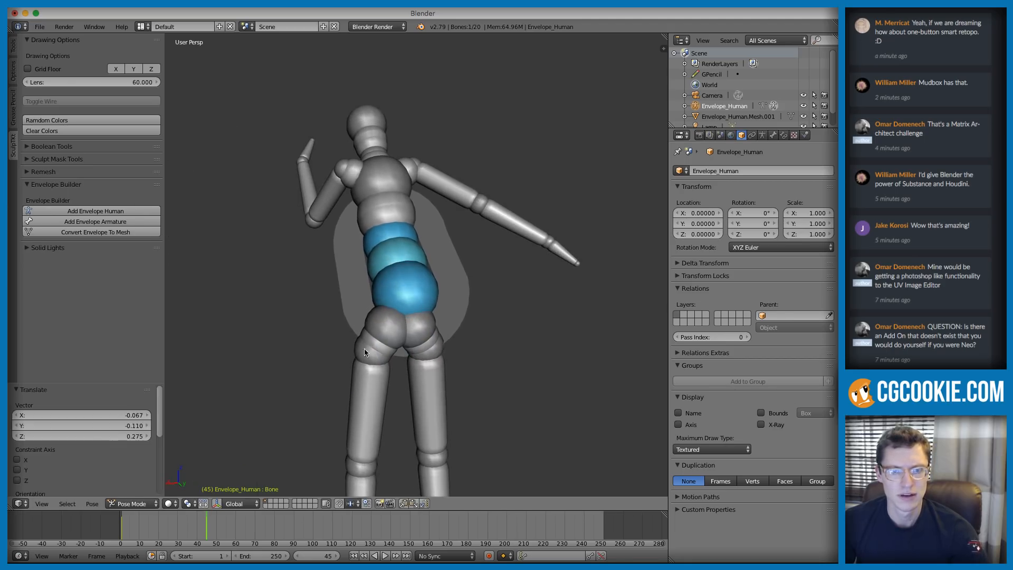
key("r")
right_click(397, 300)
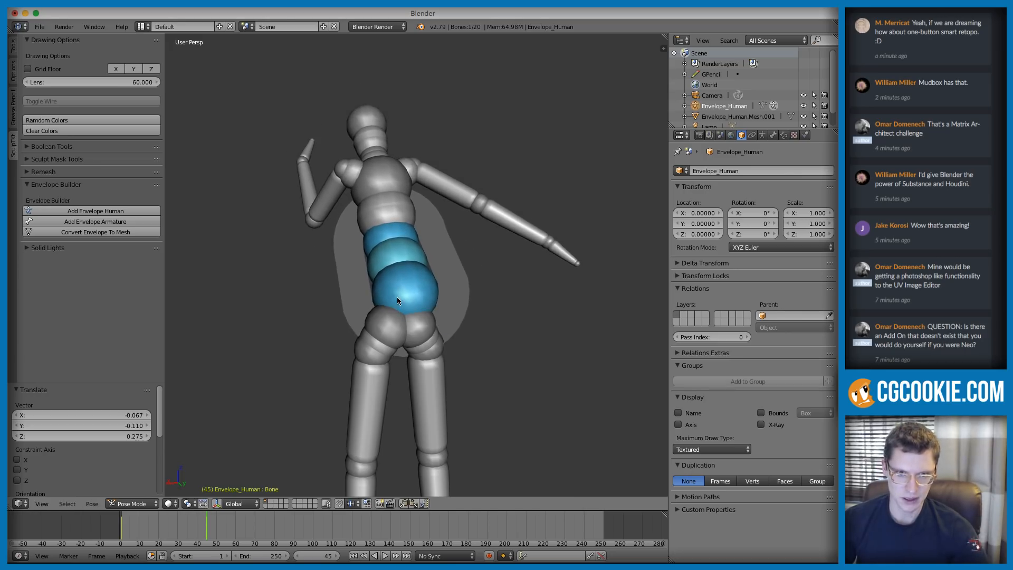
Step: Undo the last move of the lower torso bone
key("ctrl+z")
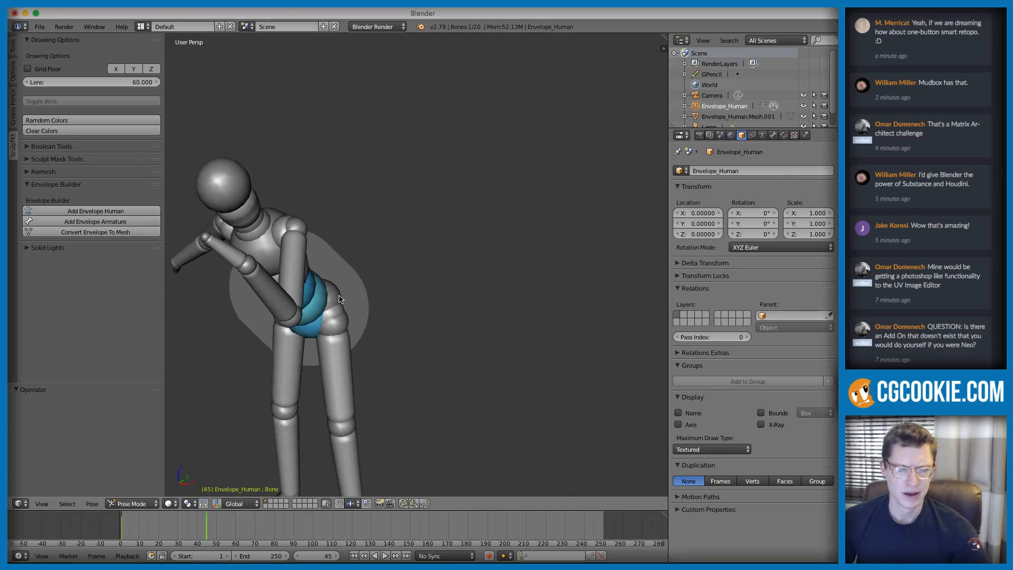
key("ctrl+z")
key("ctrl+z")
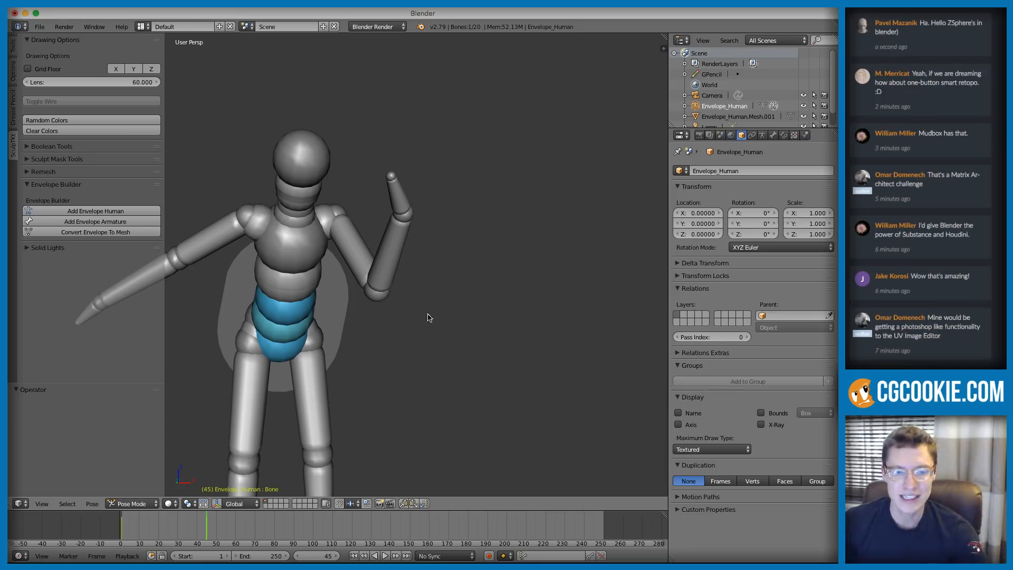
Step: In Object Mode, try to convert the posed Envelope Human to a mesh at resolution 50, and undo the conversion
scroll(414, 271, "down", 3)
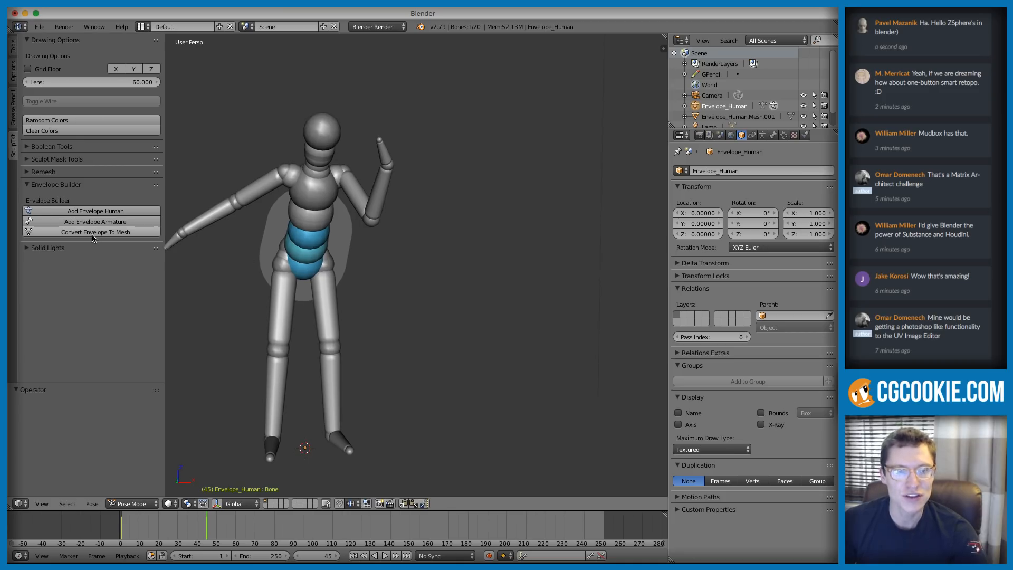
key("ctrl+Tab")
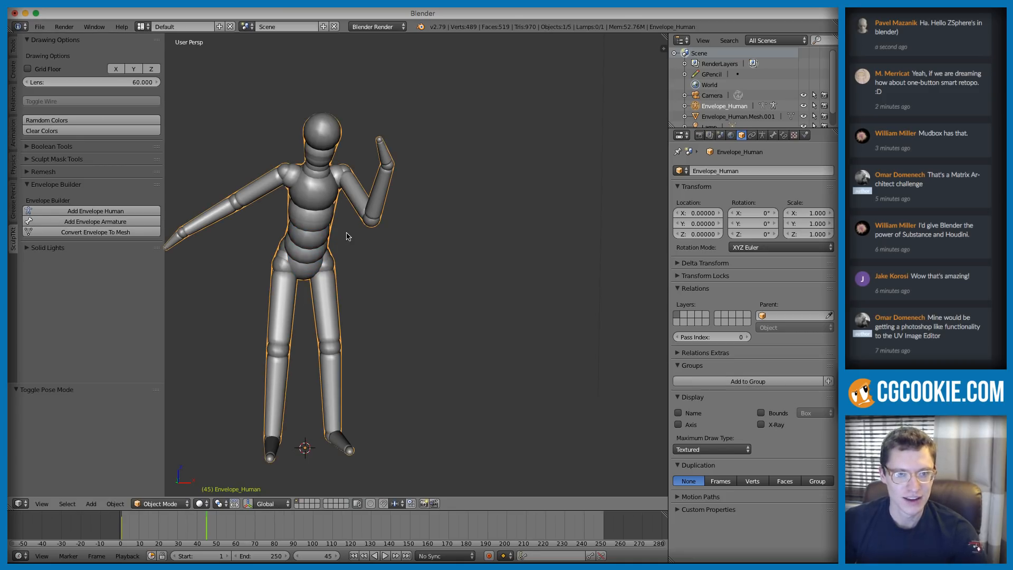
left_click(105, 232)
left_click(103, 312)
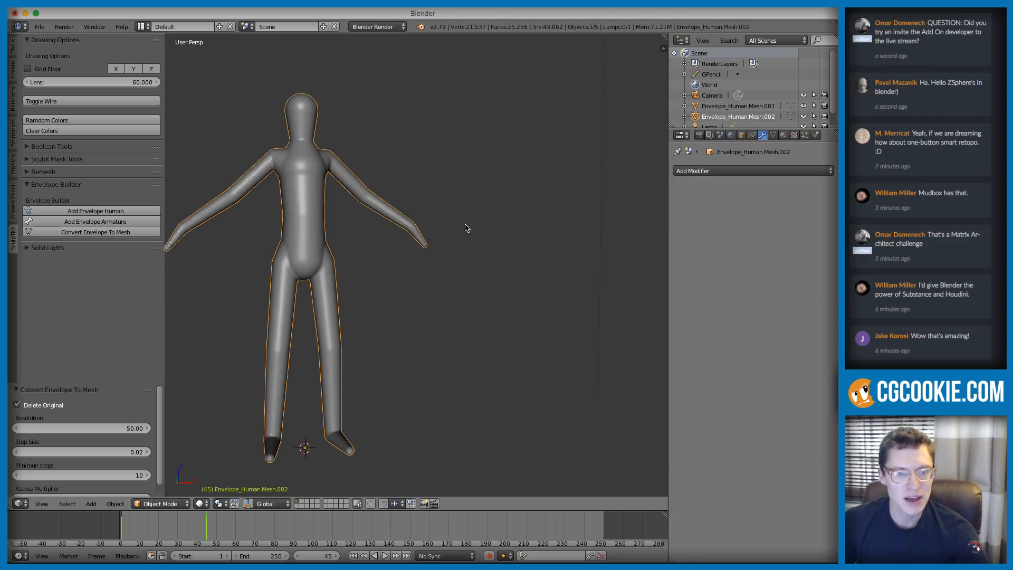
middle_click_drag(469, 230, 388, 245)
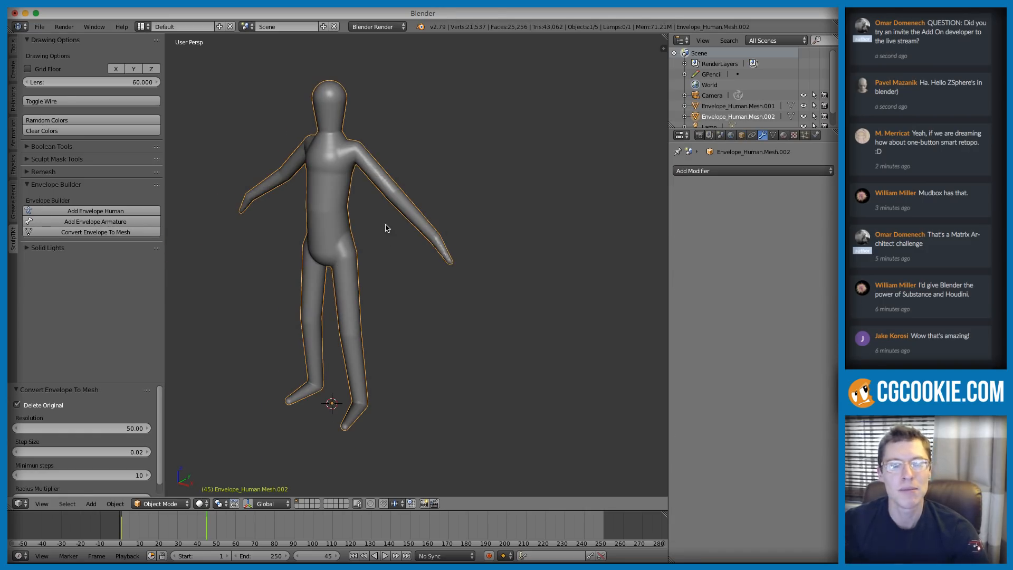
key("ctrl+z")
middle_click_drag(303, 207, 339, 185)
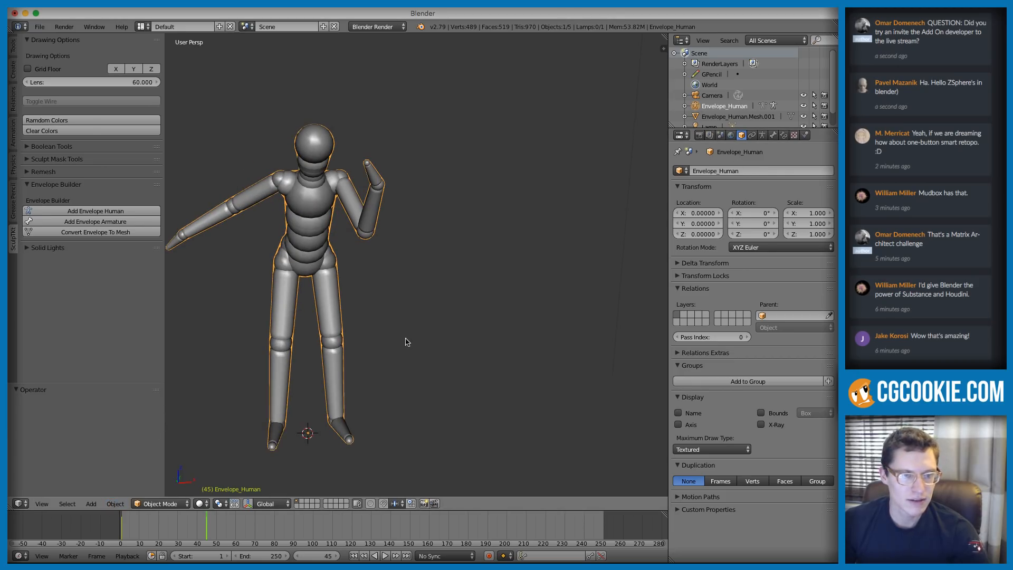
Step: In Pose Mode, select all bones of the Envelope Human and apply the current pose as the rest pose
key("ctrl+Tab")
key("a")
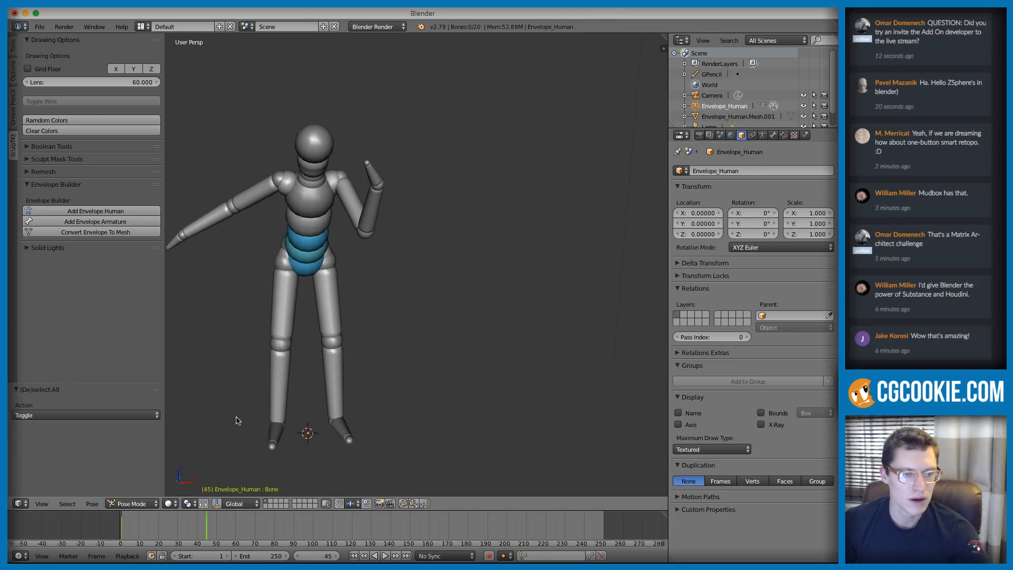
key("a")
left_click(91, 504)
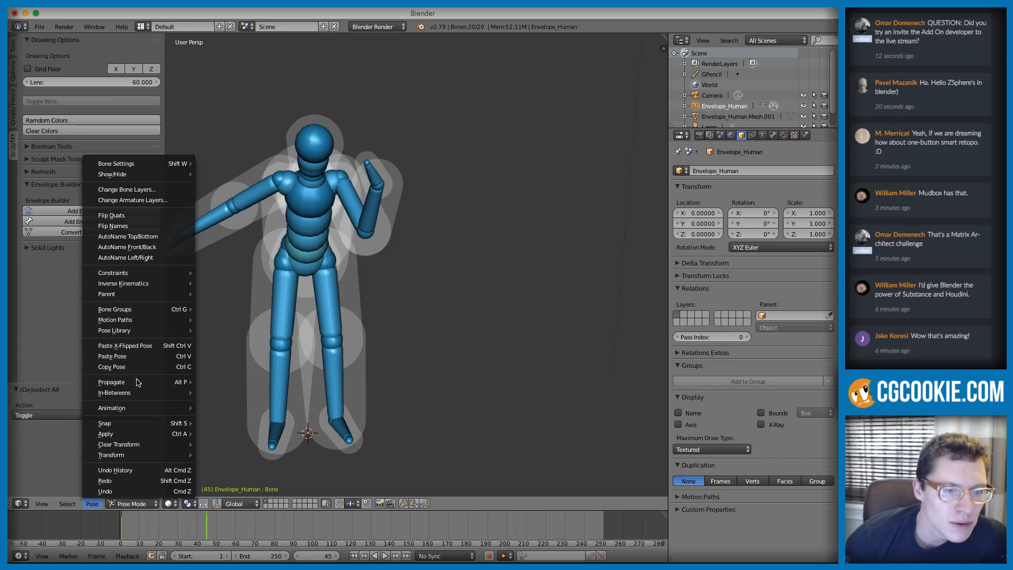
mouse_move(138, 407)
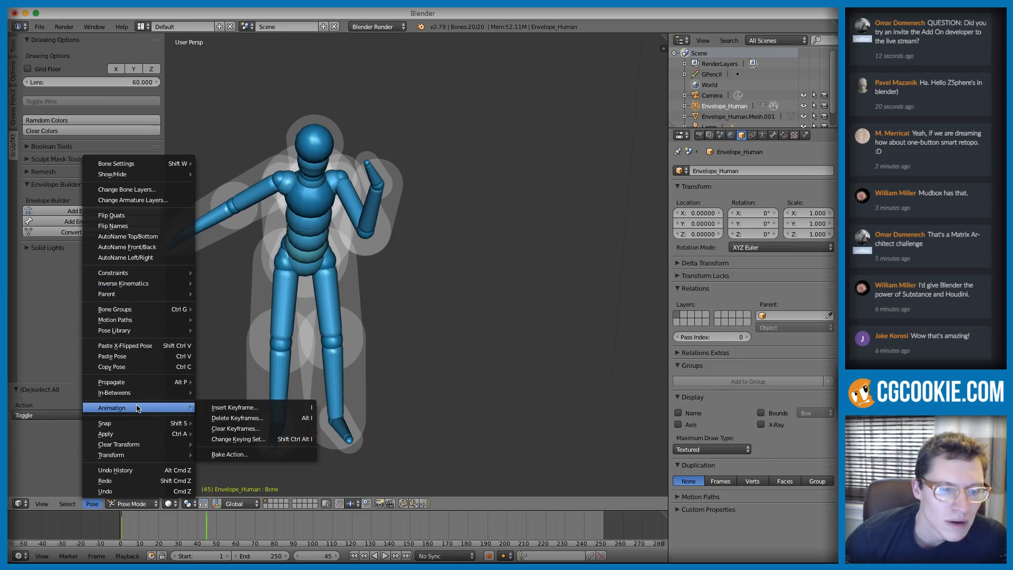
mouse_move(135, 445)
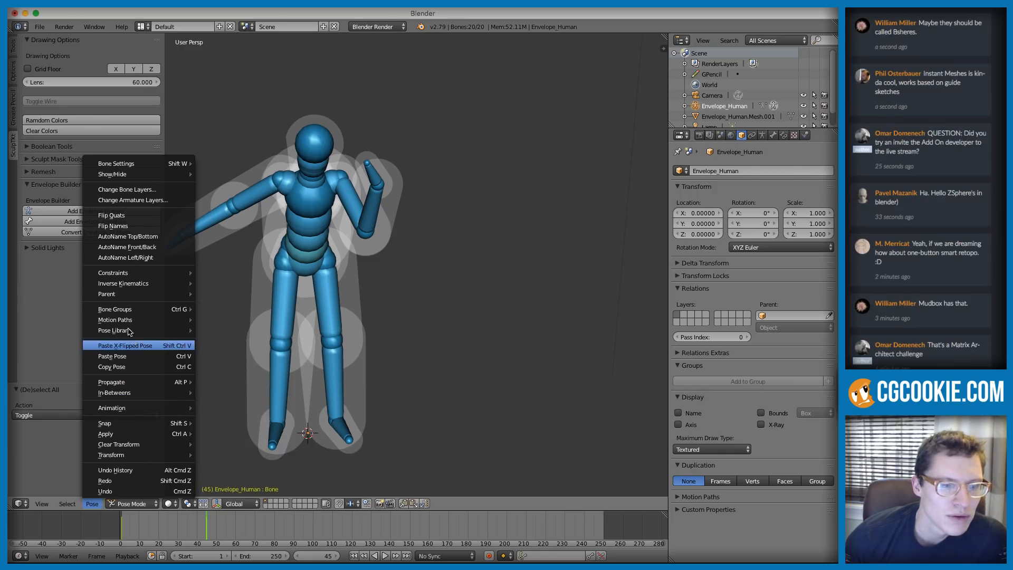
mouse_move(130, 328)
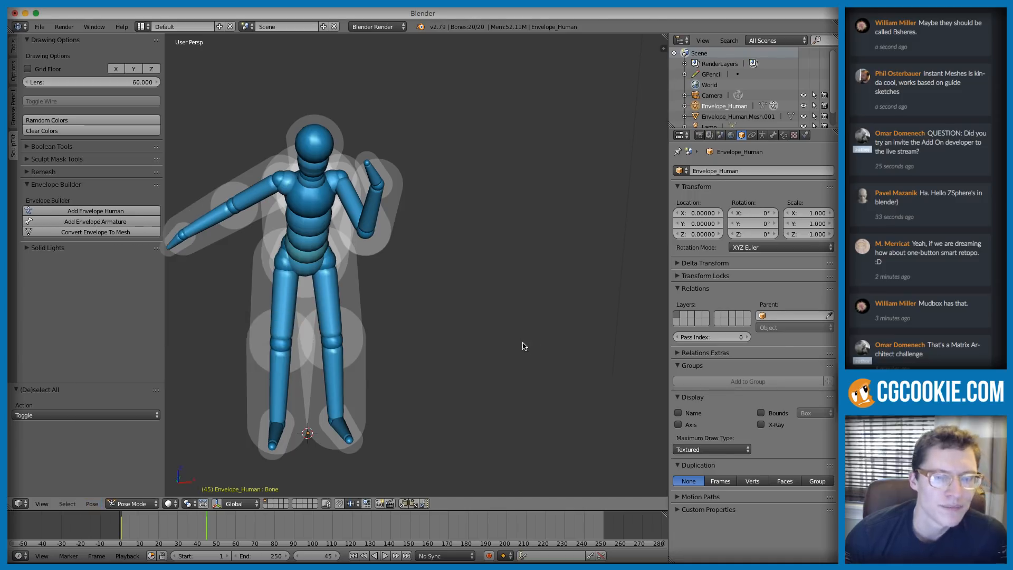
key("space")
type("rest")
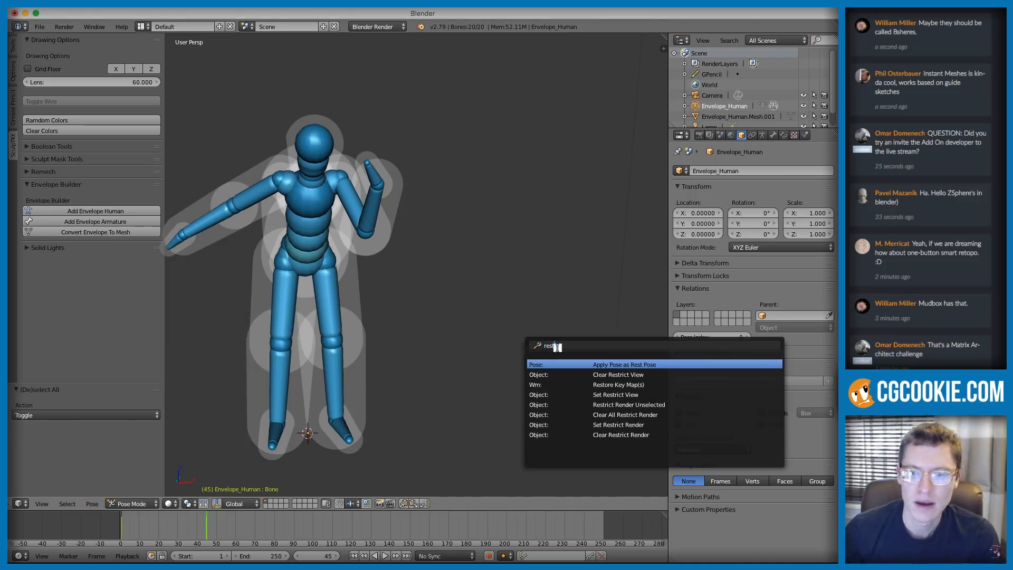
left_click(615, 365)
key("a")
key("a")
Step: In Object Mode, convert the Envelope Human to a mesh with Delete Original enabled, resolution 50 and step size 0.02
key("ctrl+Tab")
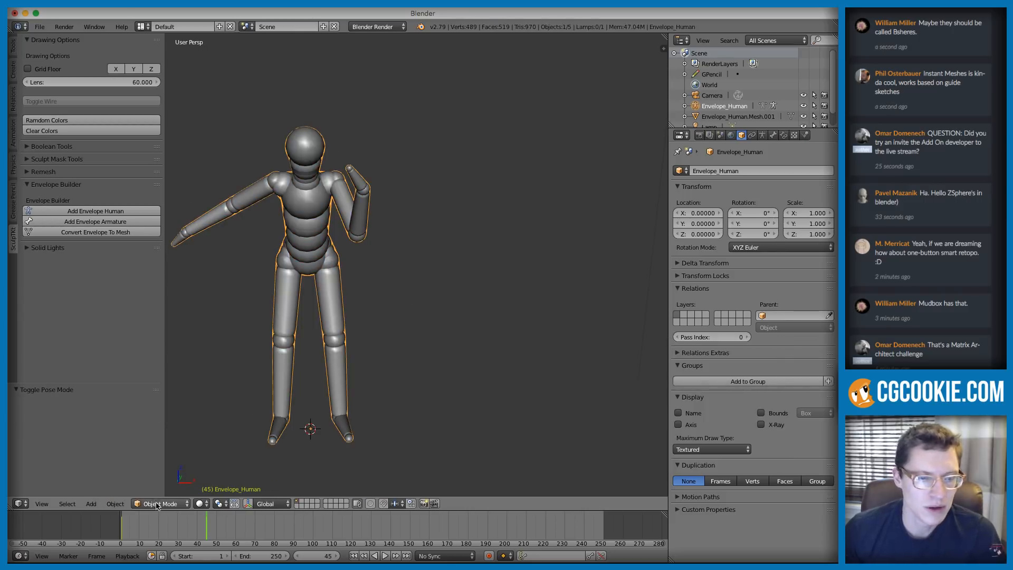
left_click(95, 232)
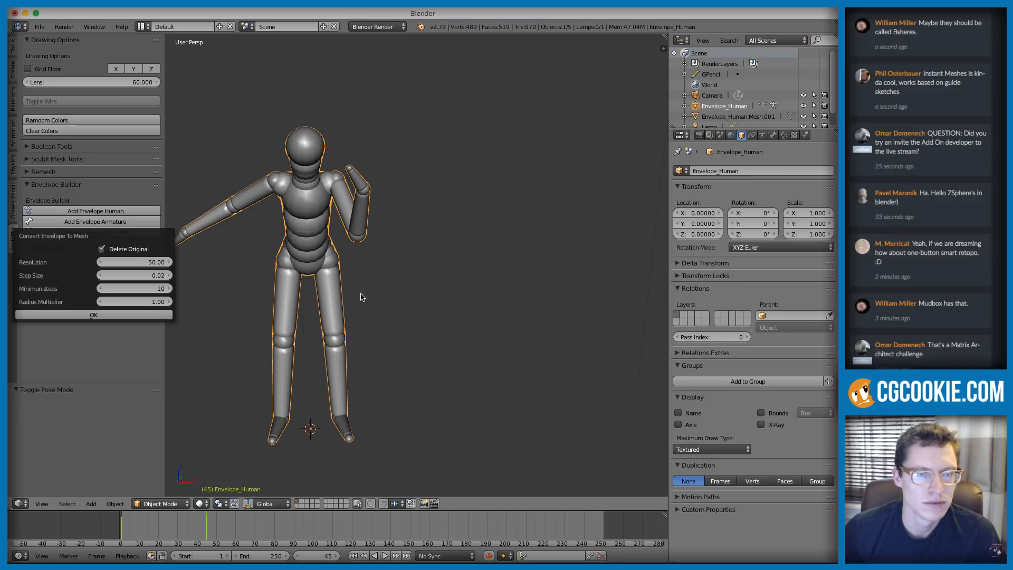
left_click(93, 315)
middle_click_drag(542, 309, 486, 226)
scroll(417, 271, "up", 5)
scroll(431, 274, "down", 3)
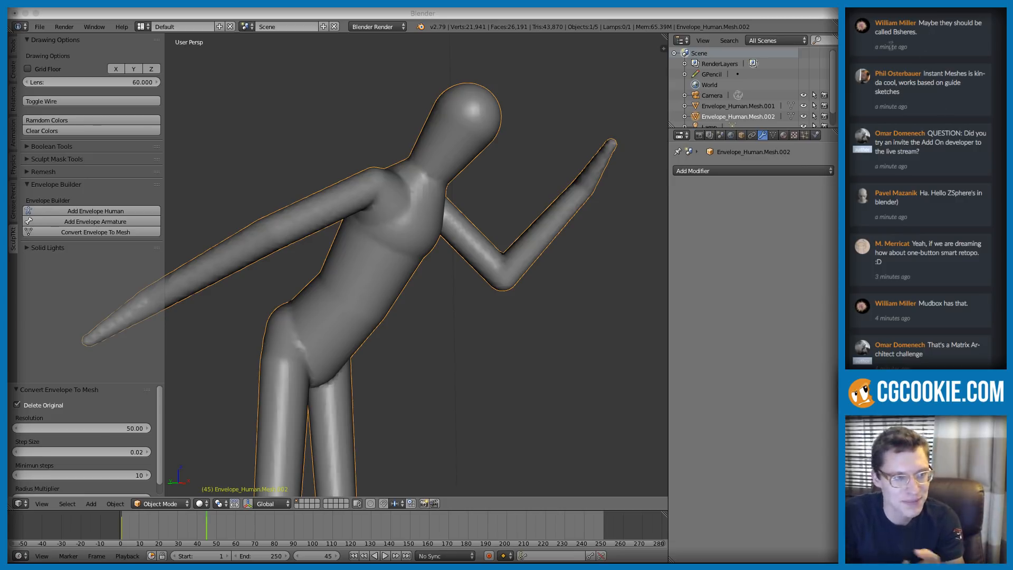
mouse_move(890, 46)
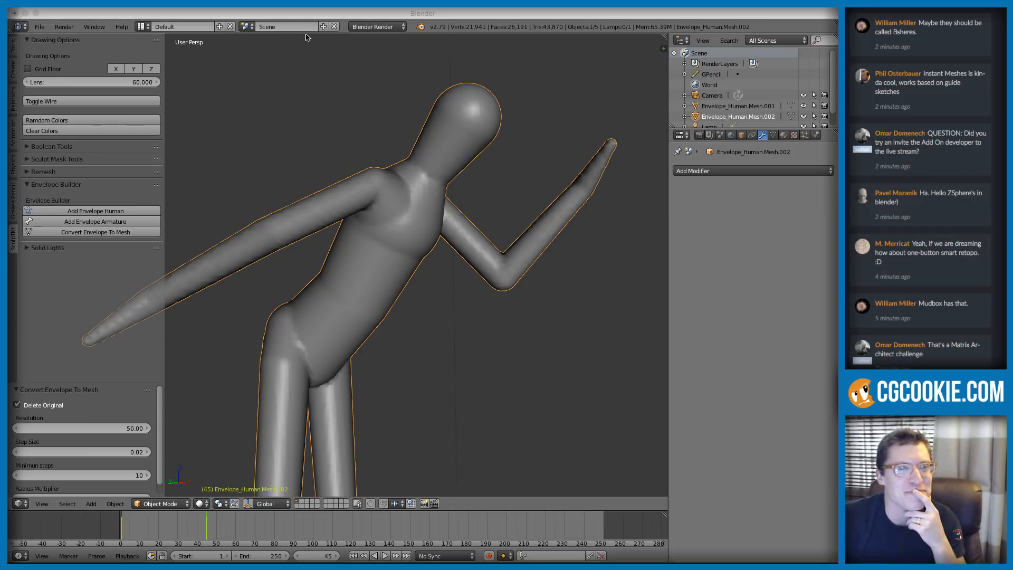
left_click(288, 17)
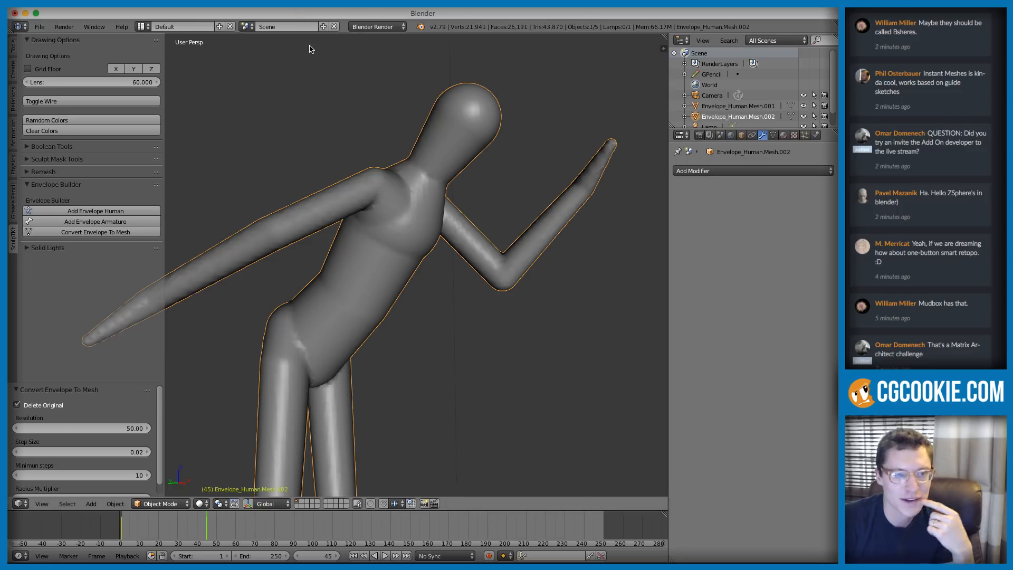
left_click(922, 48)
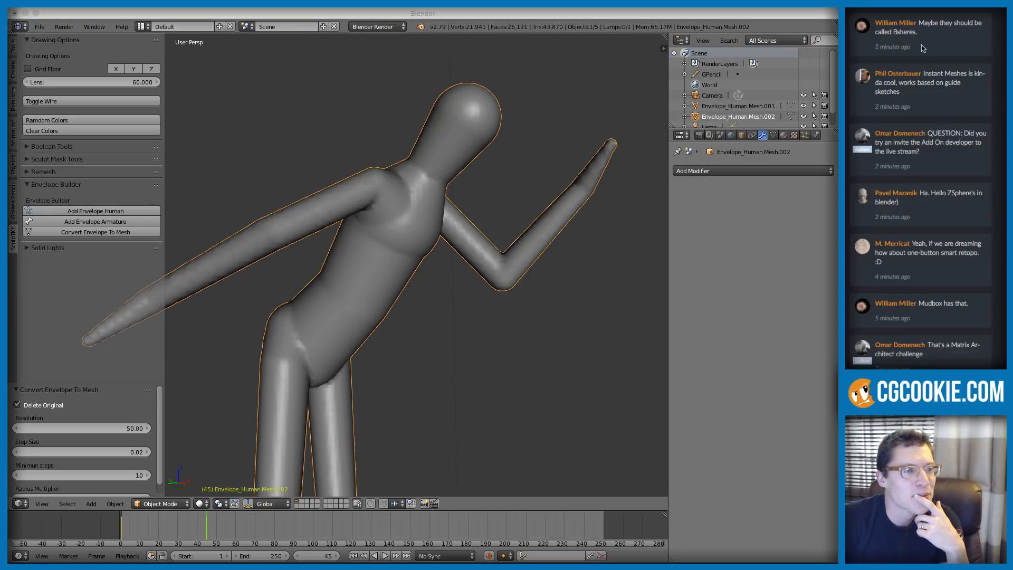
left_click(264, 118)
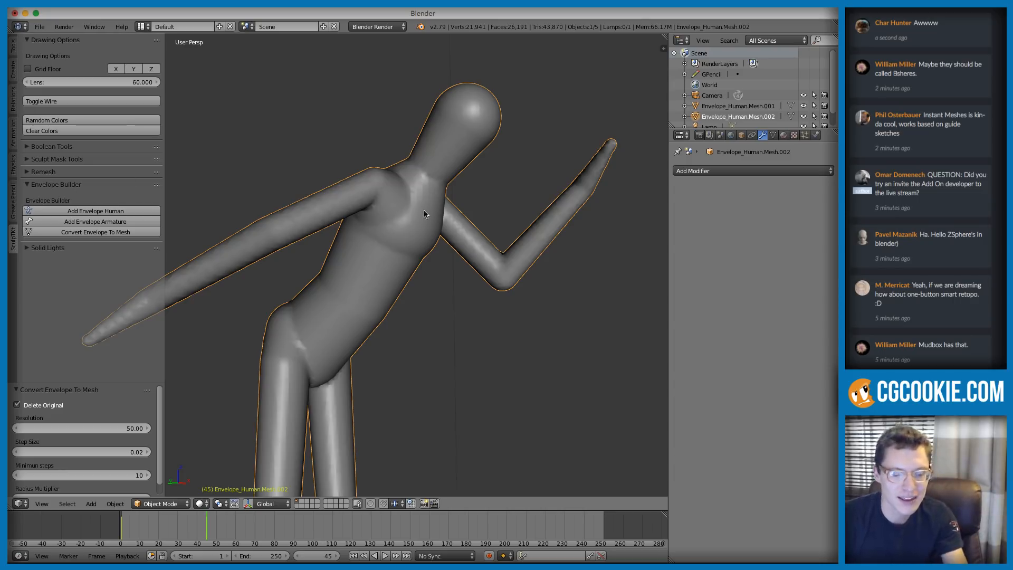
Step: Delete the converted Envelope Human mesh and add a new Envelope Armature in its place
scroll(476, 190, "down", 3)
key("x")
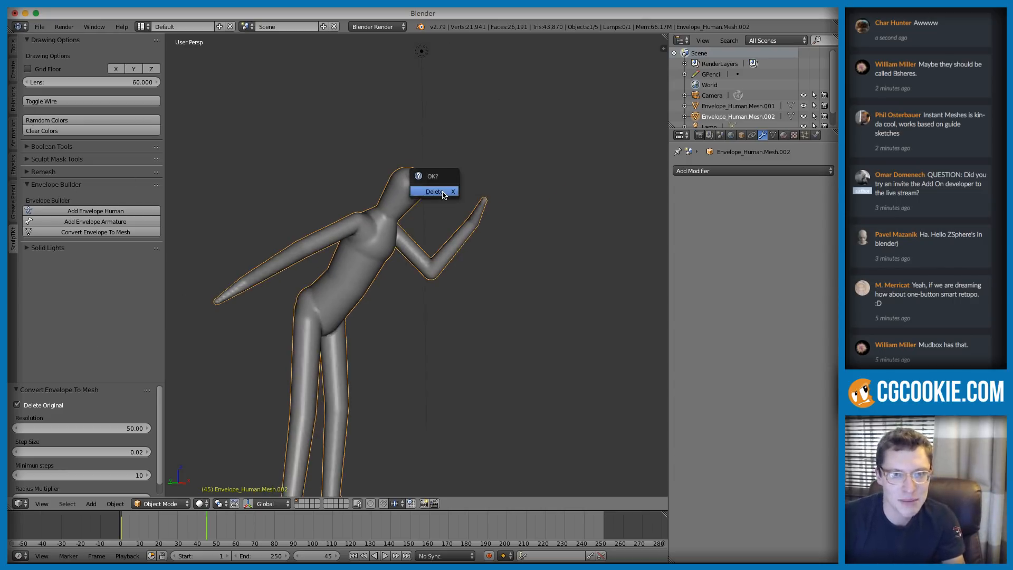
left_click(442, 194)
left_click(95, 222)
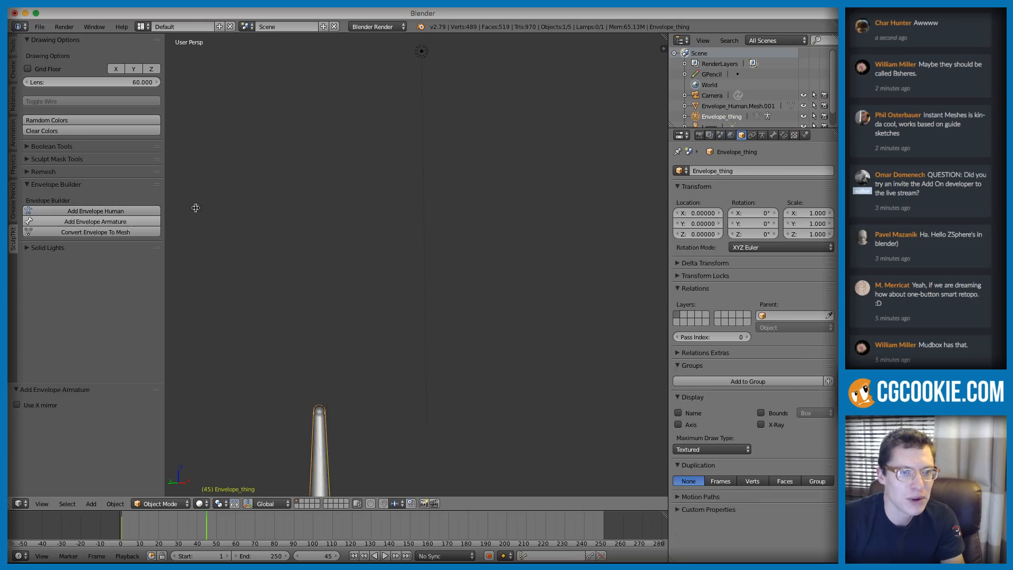
key("KP_Decimal")
key("Tab")
scroll(388, 205, "up", 2)
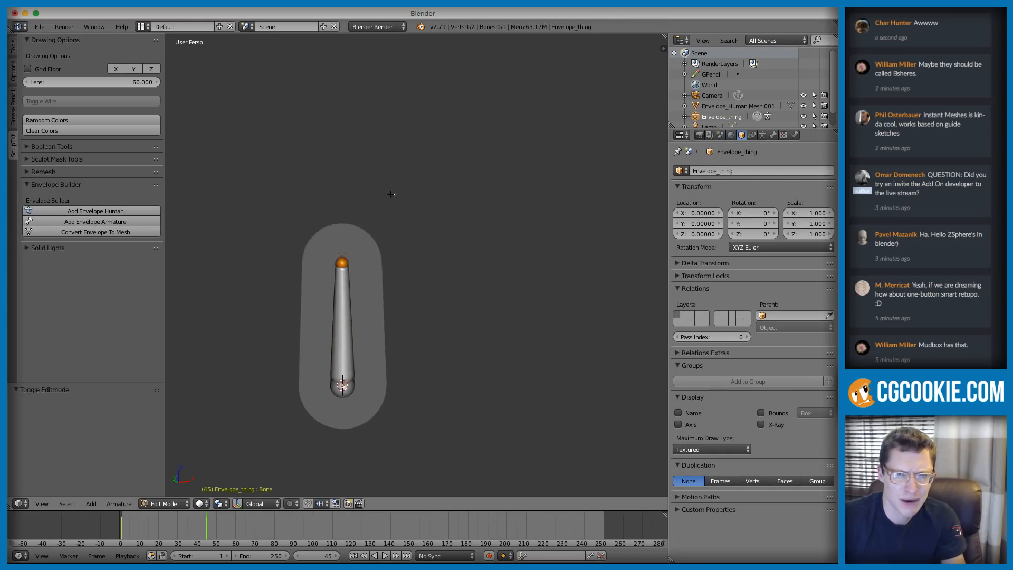
scroll(386, 214, "up", 1)
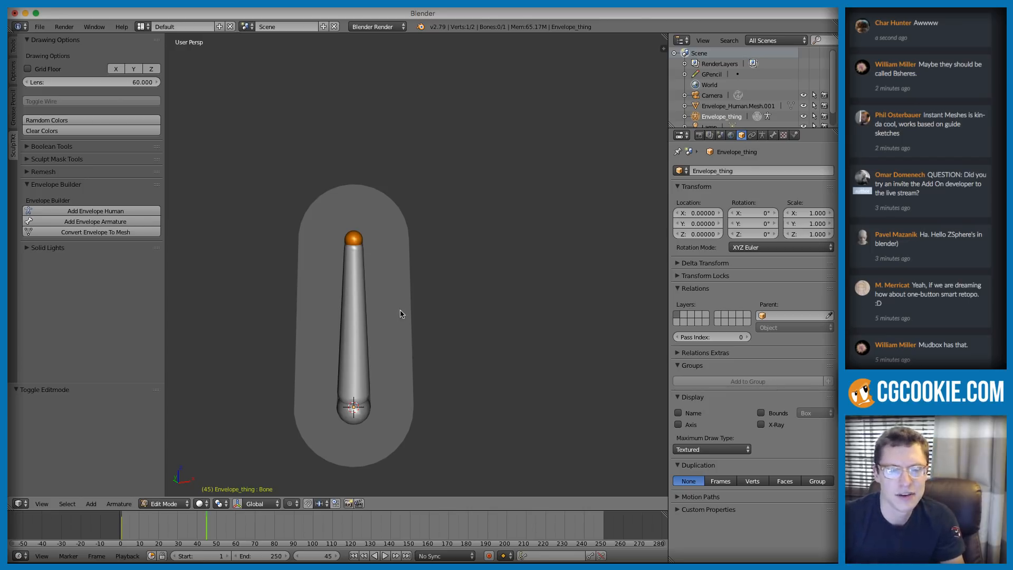
key("Tab")
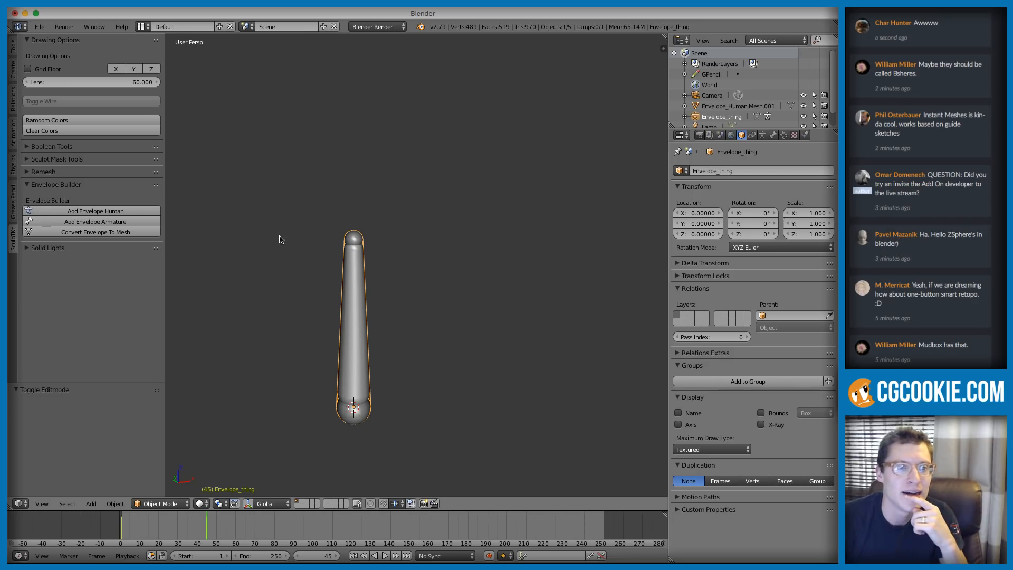
Step: In Edit Mode, extrude a chain of two bones from the armature's upper joint and a third bone branching from that same joint
key("Tab")
right_click(361, 226)
key("e")
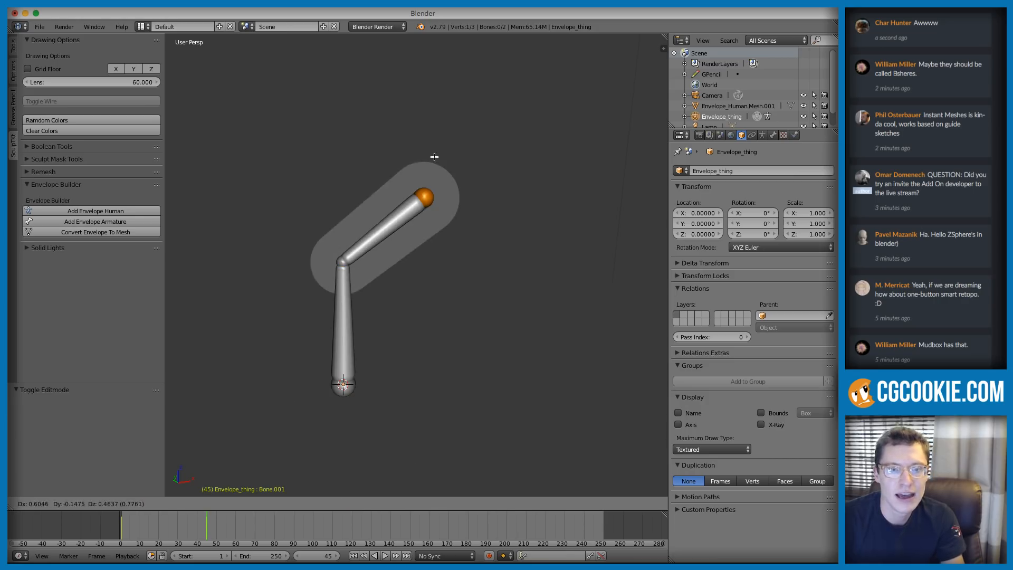
left_click(439, 173)
key("e")
left_click(527, 156)
right_click(341, 259)
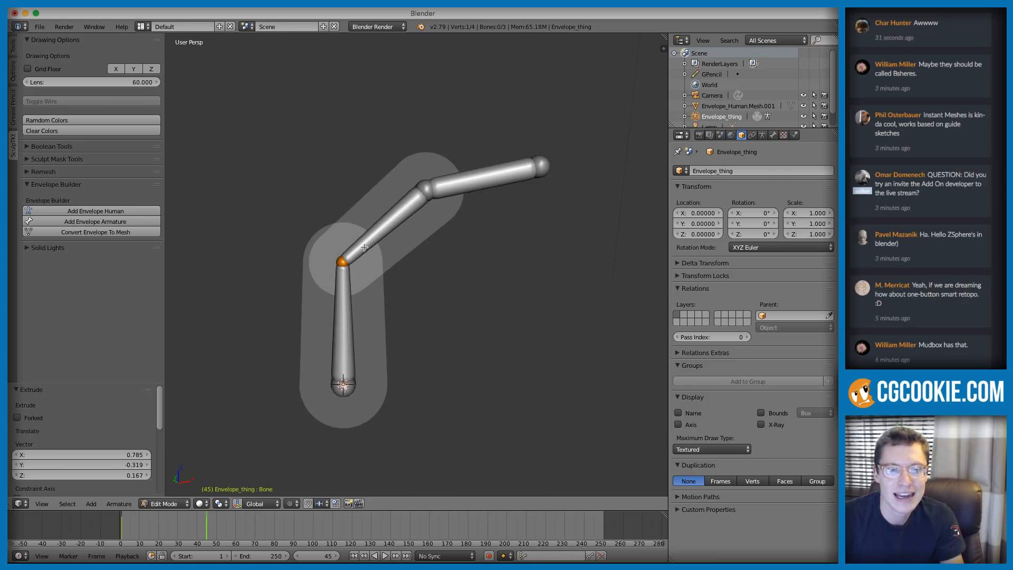
key("e")
left_click(391, 160)
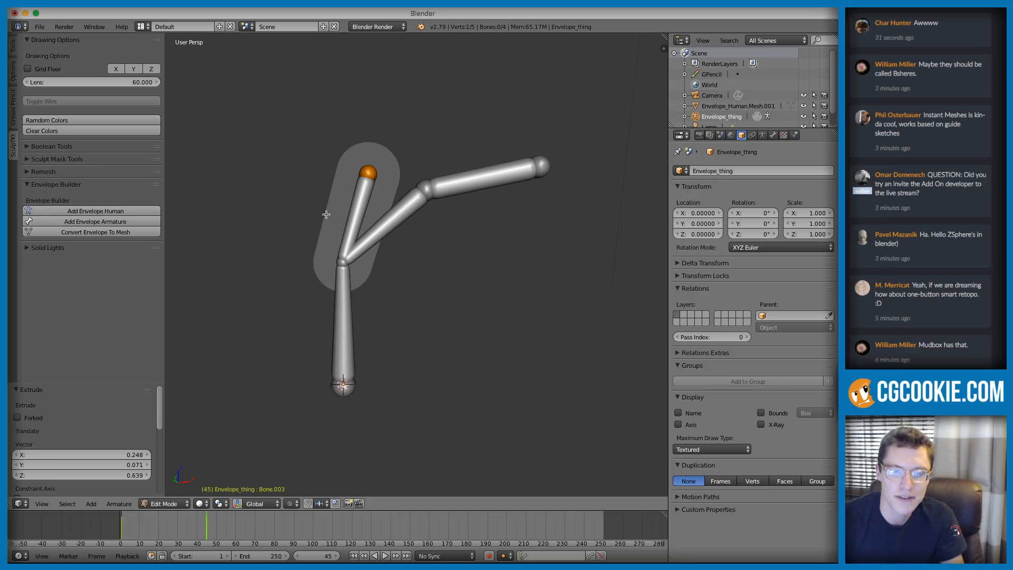
Step: Enlarge the envelope radius of the branching joint and of the joint at the armature's base
right_click(338, 267)
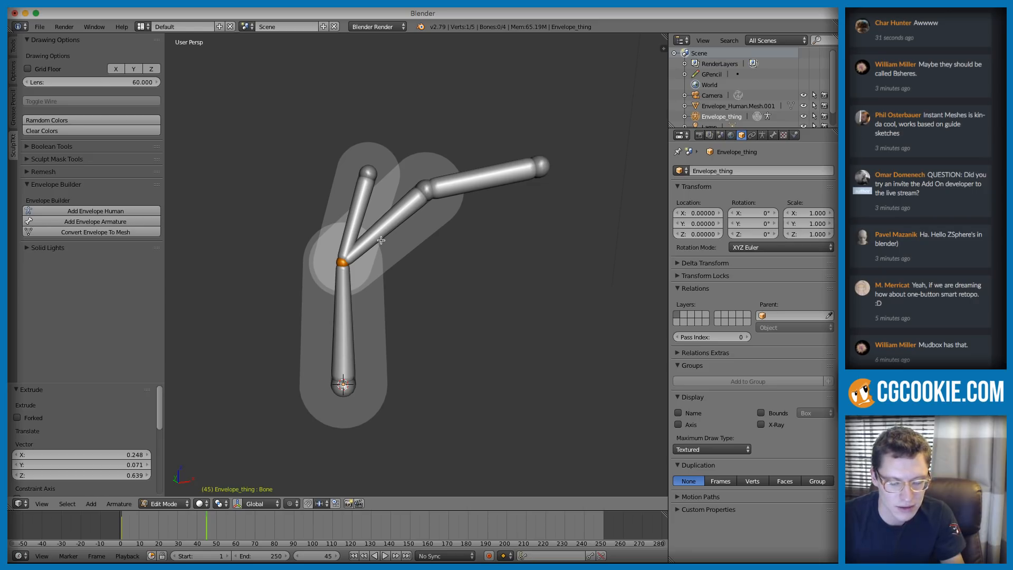
key("alt+s")
left_click(409, 226)
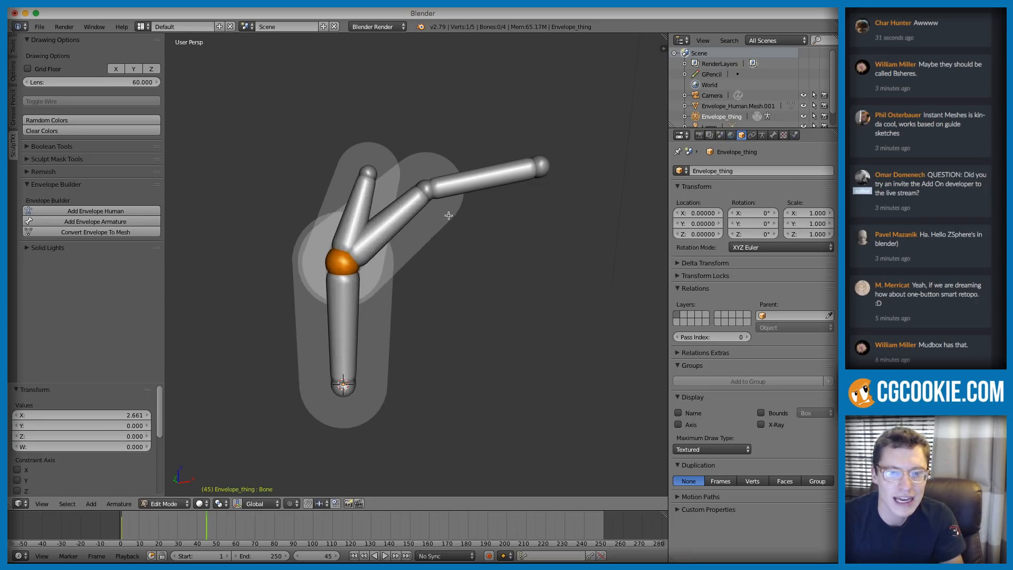
right_click(340, 394)
key("alt+s")
left_click(407, 369)
Step: Duplicate the thick base bone four times, placing the copies side by side in an overlapping row
right_click(343, 303)
scroll(385, 318, "up", 1)
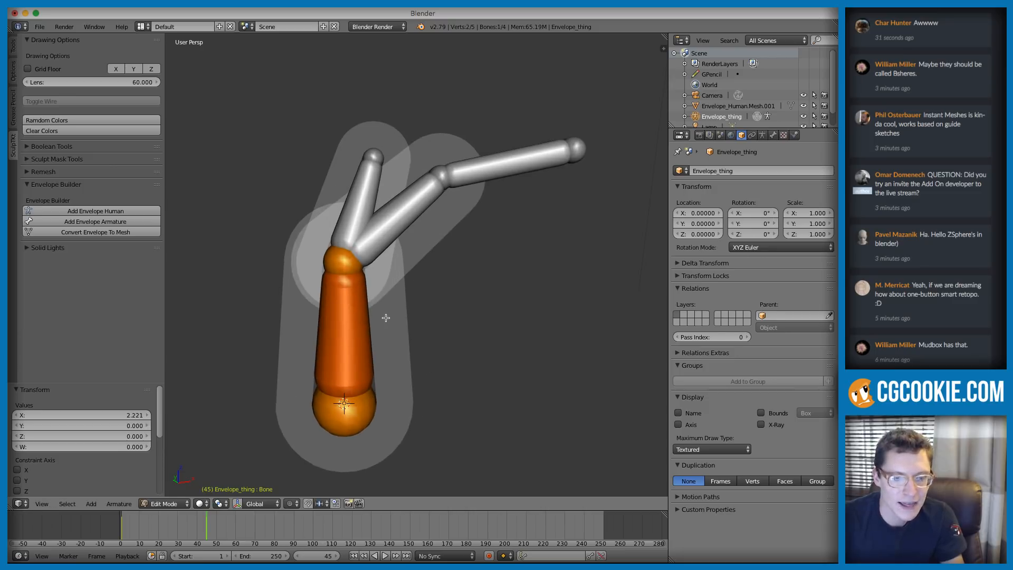
key("shift+d")
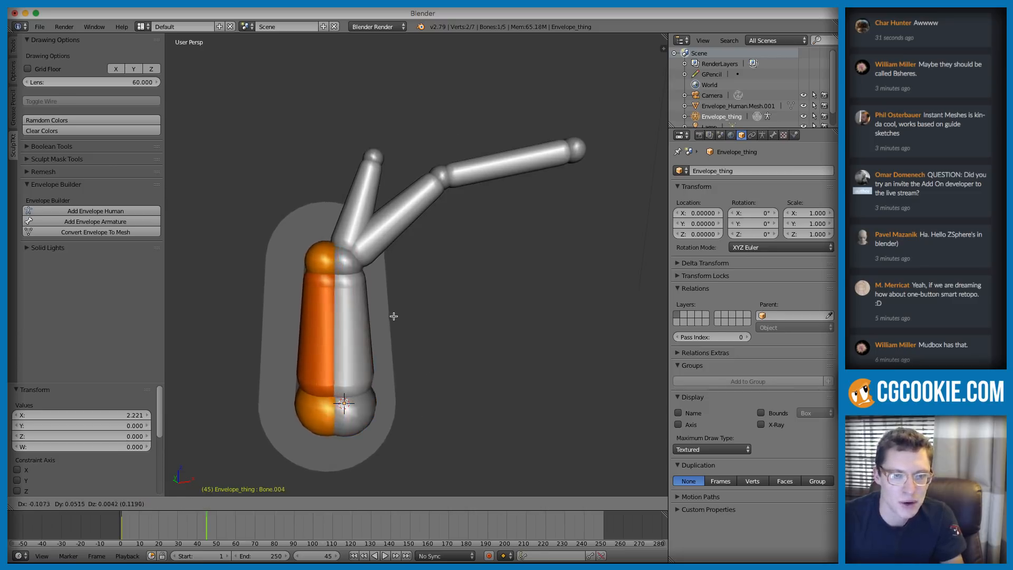
left_click(392, 319)
key("shift+d")
left_click(416, 310)
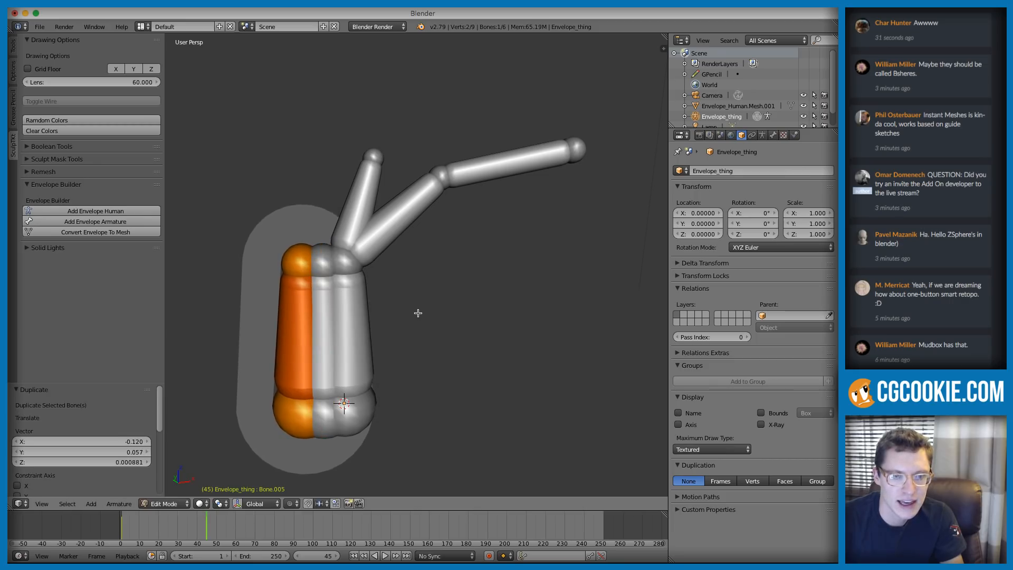
key("shift+d")
left_click(399, 313)
key("shift+d")
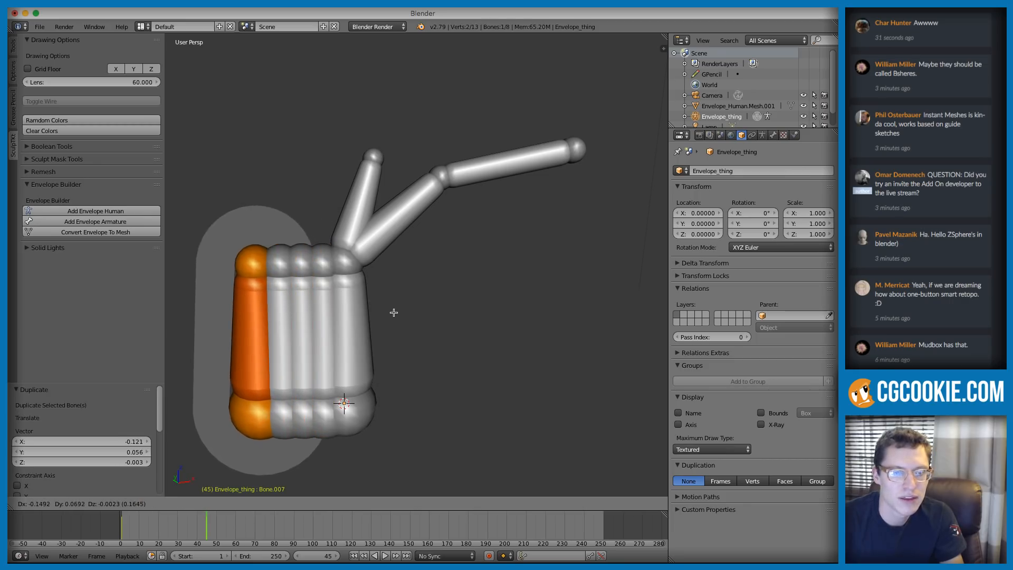
left_click(397, 308)
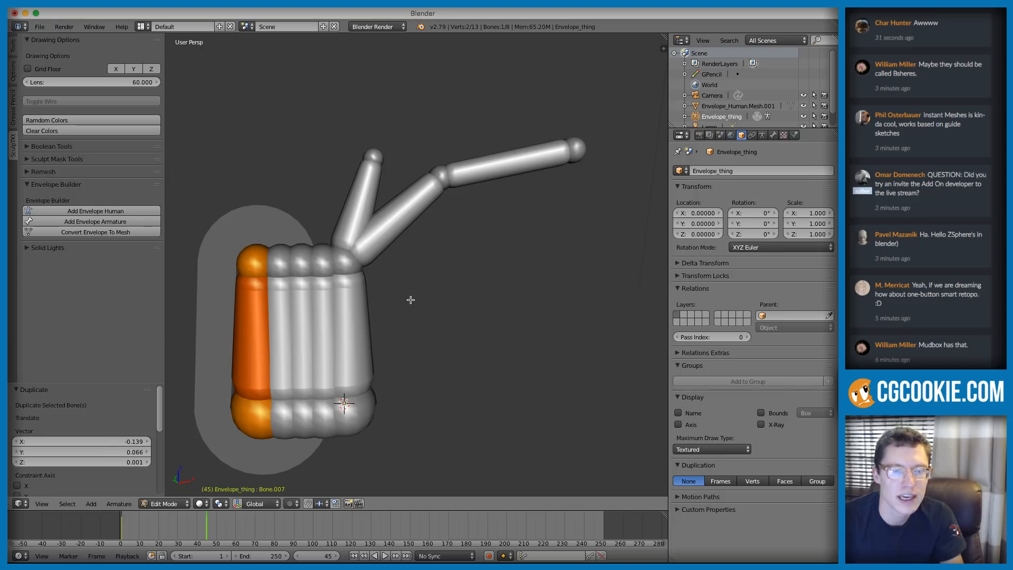
Step: In Object Mode, convert the envelope armature to a mesh with Delete Original enabled, resolution 50, step size 0.02 and minimum steps 10
key("Tab")
left_click(103, 233)
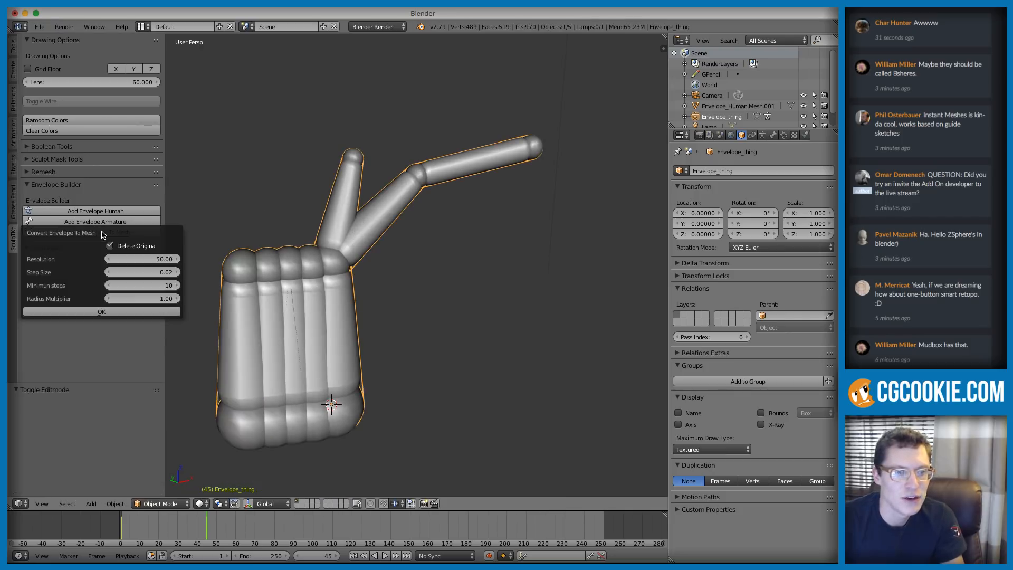
left_click(105, 313)
middle_click_drag(286, 301, 323, 290, "shift")
middle_click_drag(323, 290, 369, 358, "ctrl")
middle_click_drag(370, 359, 343, 173, "shift")
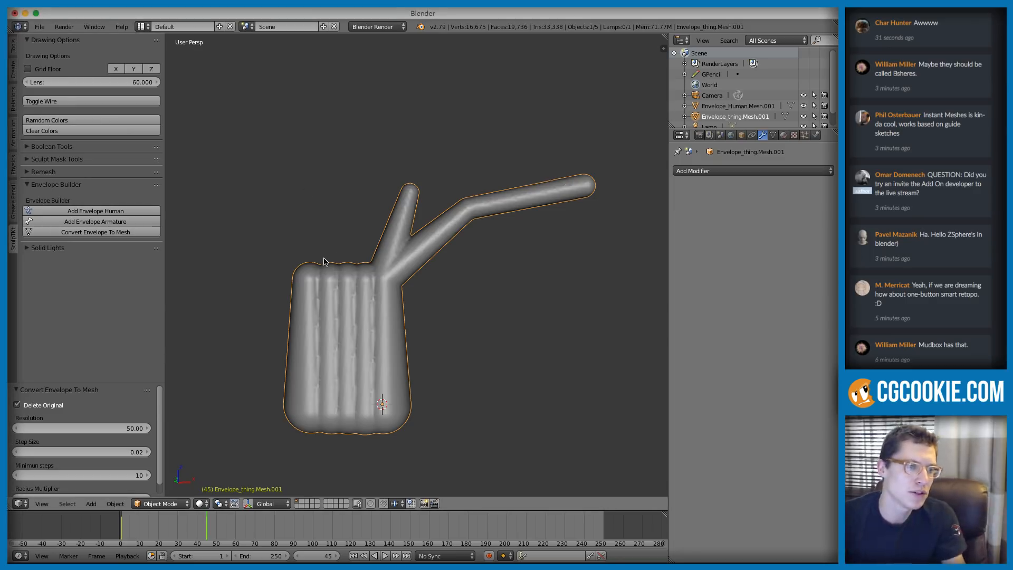
left_click(38, 185)
left_click(39, 185)
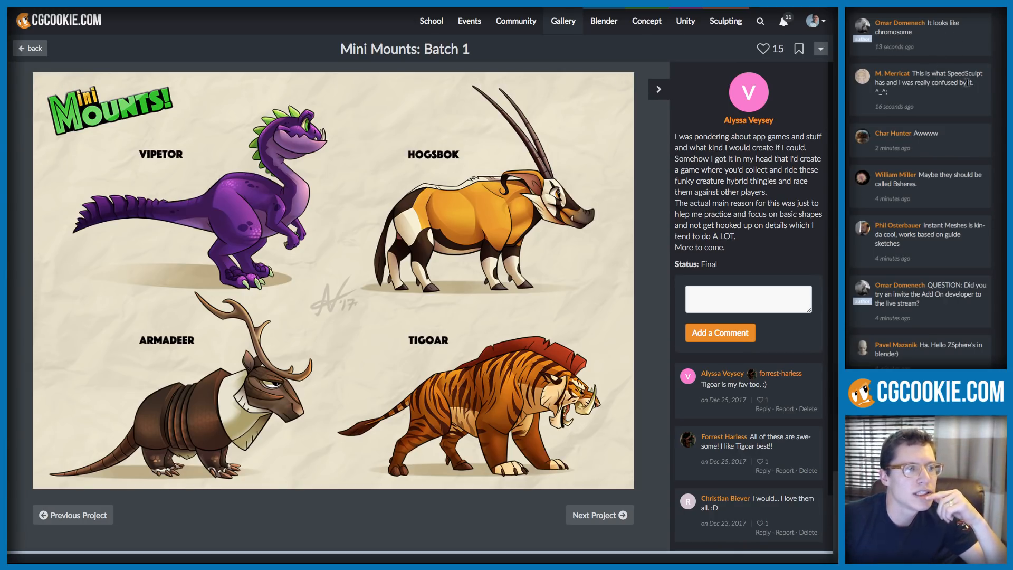
Step: Highlight the chat comment about SpeedSculpt, then read through the SpeedSculpt product page in the browser for its feature descriptions and release notes
left_click_drag(973, 83, 916, 72)
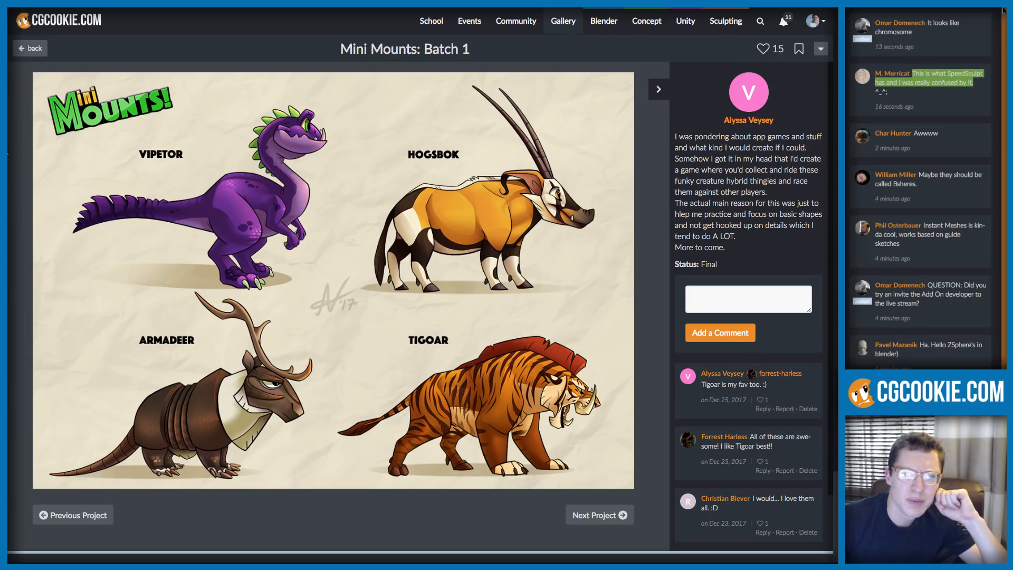
key("alt+Tab")
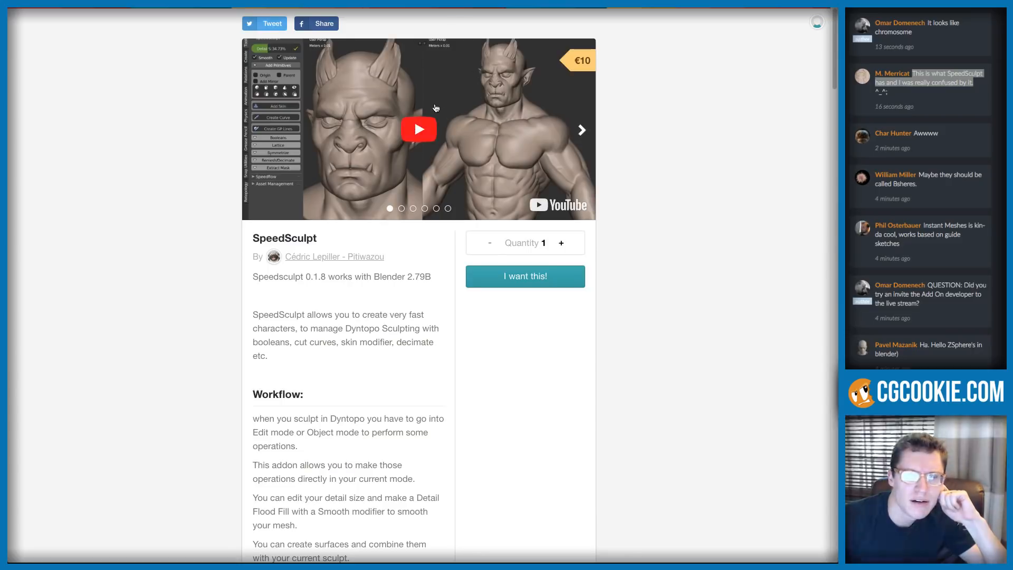
scroll(390, 220, "down", 20)
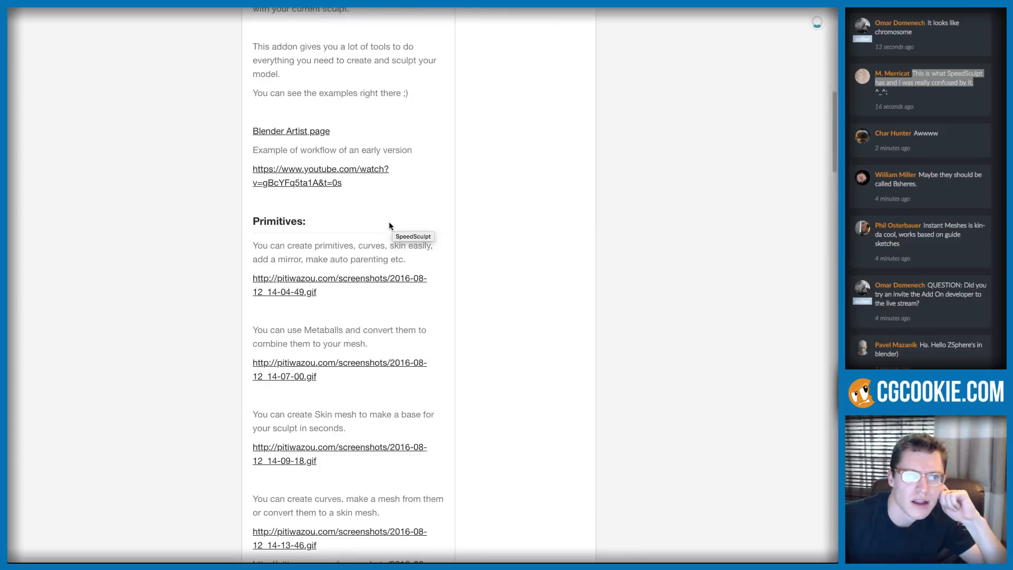
scroll(385, 223, "down", 20)
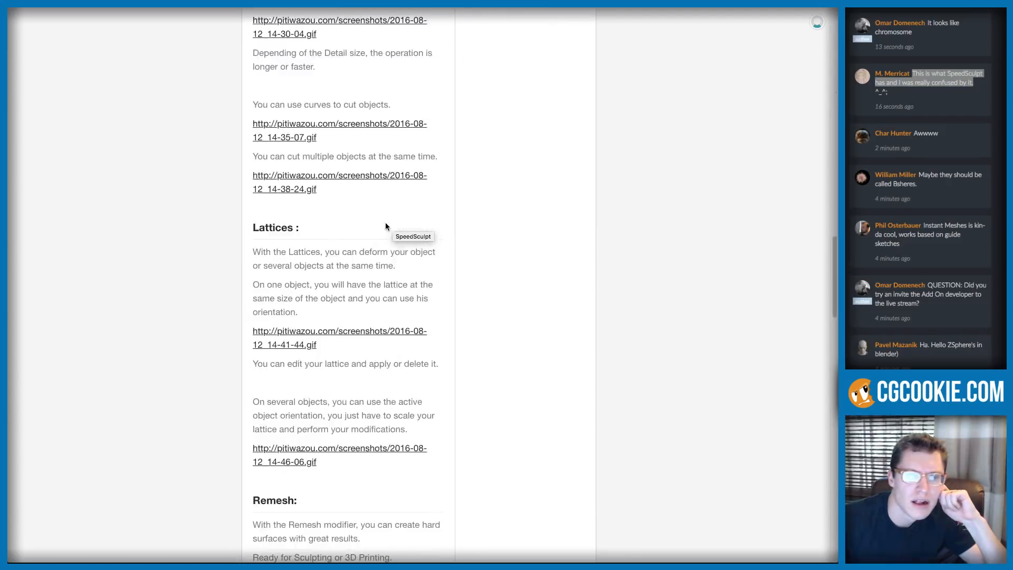
scroll(385, 226, "down", 15)
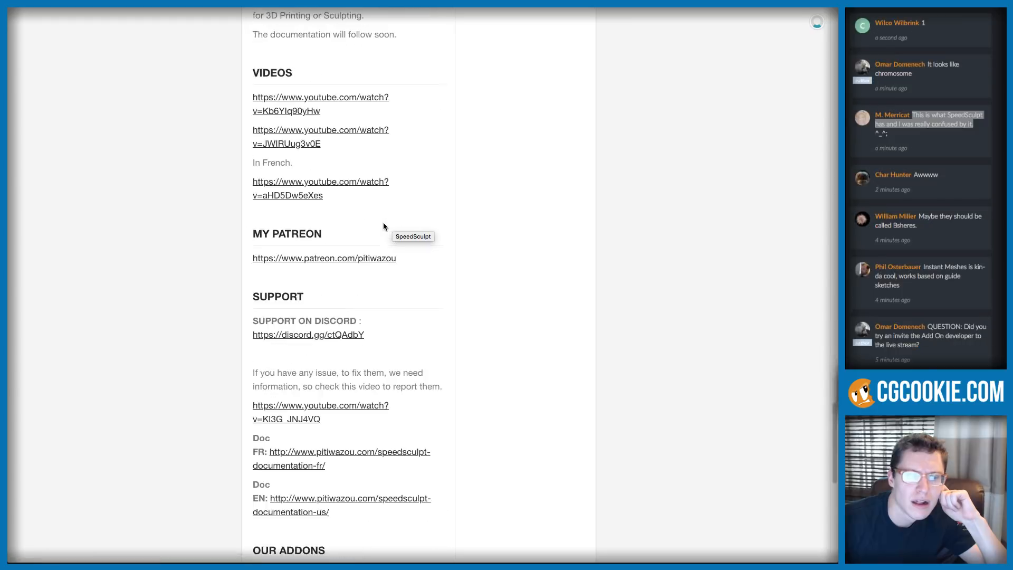
scroll(383, 223, "down", 6)
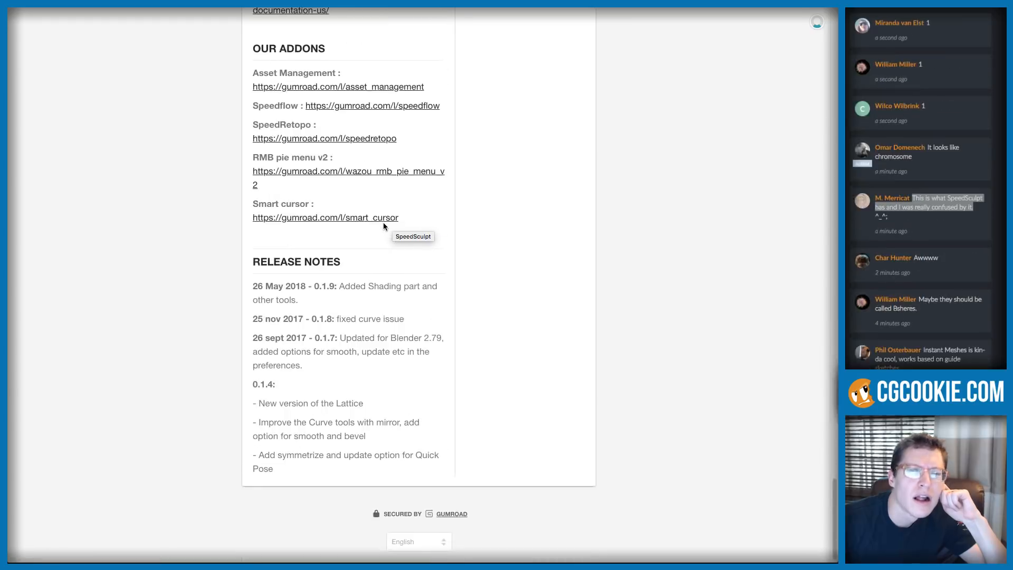
scroll(382, 223, "up", 11)
scroll(380, 226, "up", 20)
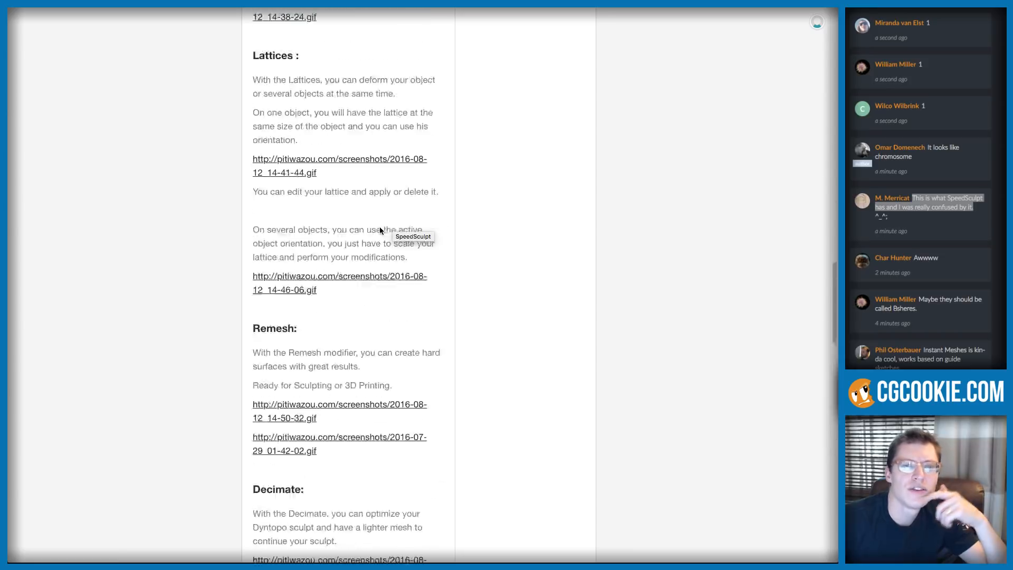
scroll(376, 179, "up", 7)
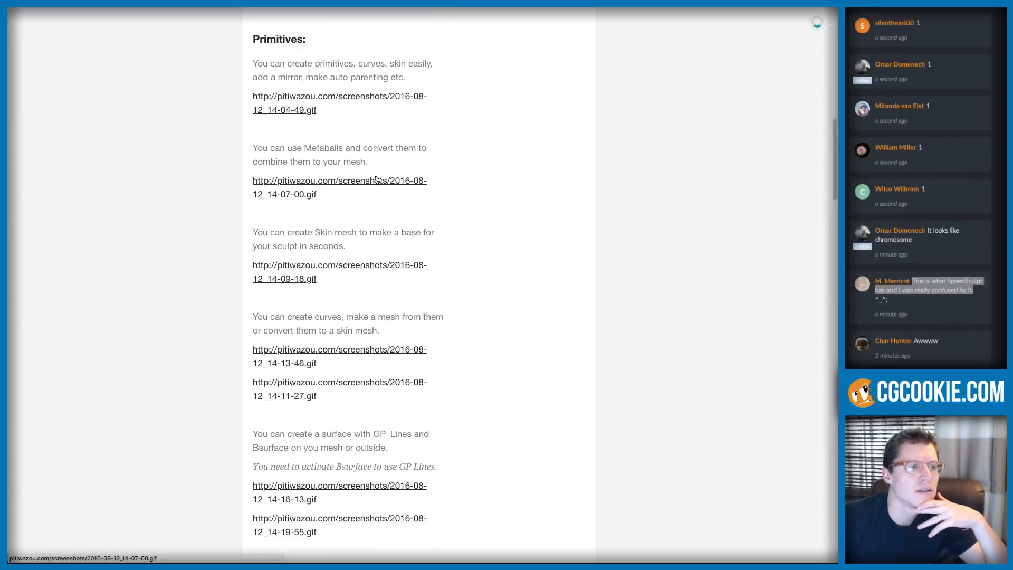
scroll(376, 175, "up", 10)
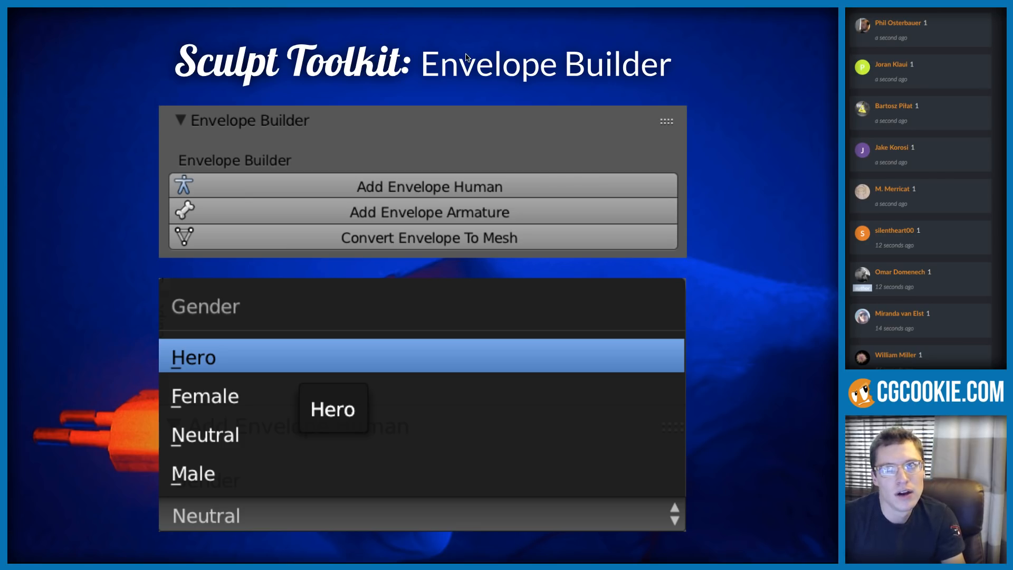
Step: Switch back to Blender and delete the mesh converted from the envelope armature
key("super+Tab")
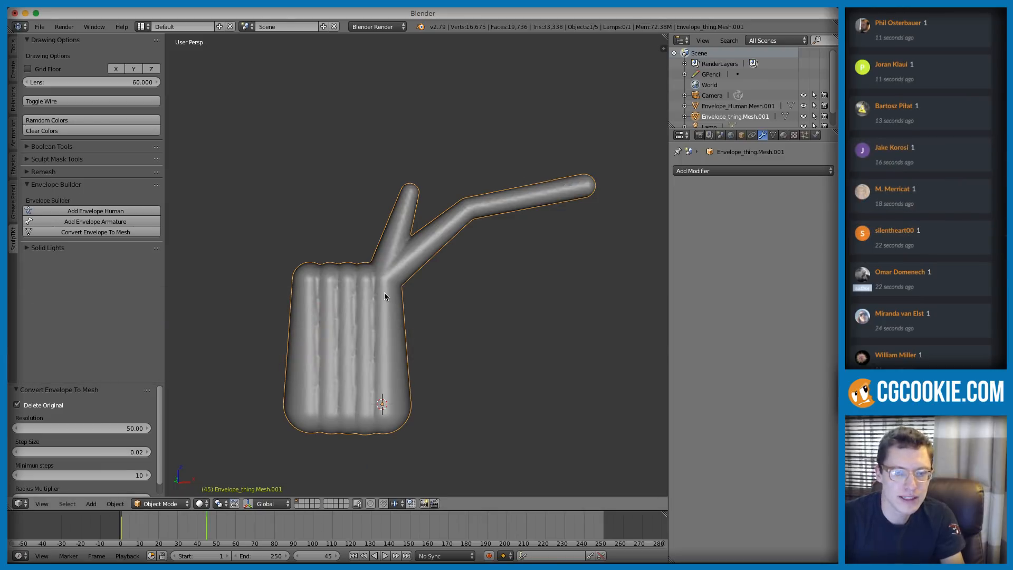
key("x")
left_click(413, 279)
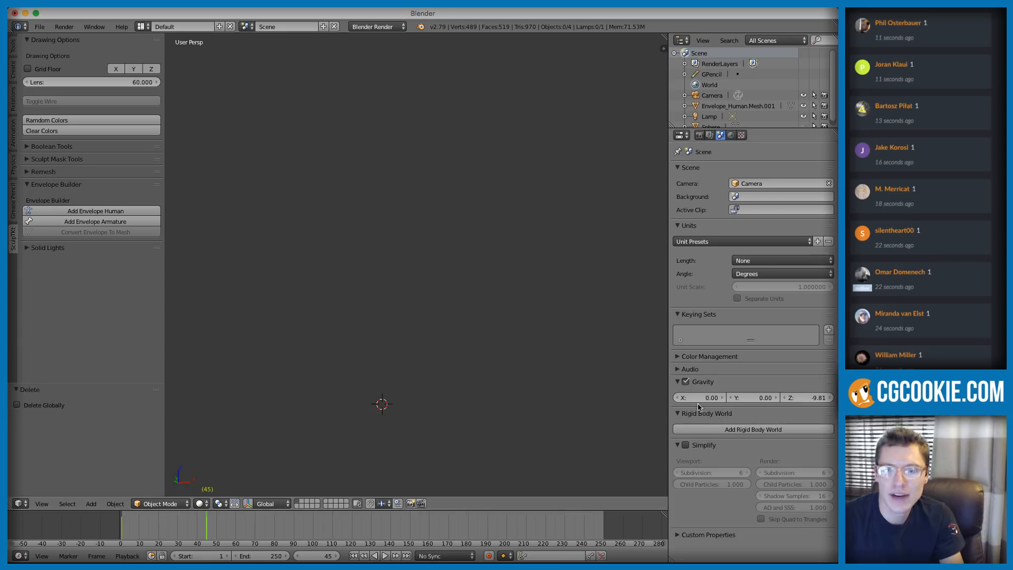
Step: Merge the timeline area into the 3D view and split off a UV/Image Editor beneath the Properties editor
left_click_drag(667, 519, 583, 528)
left_click_drag(637, 559, 662, 392)
left_click(648, 390)
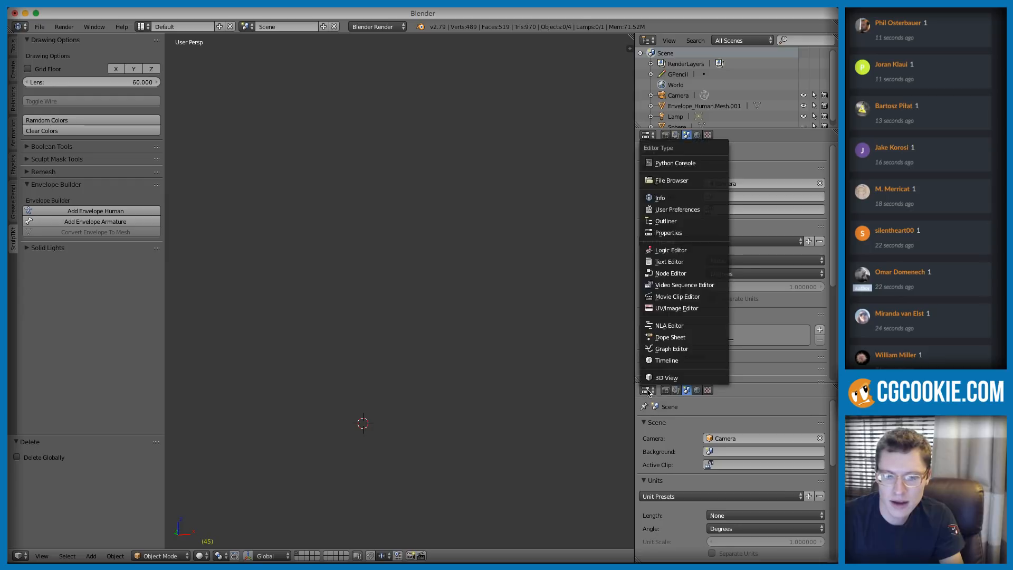
left_click(680, 286)
Step: Open the Vipetor image Screen Shot 2018-07-10 at 1.24.15 PM.png from the Desktop, browsing by date with thumbnails
left_click(773, 555)
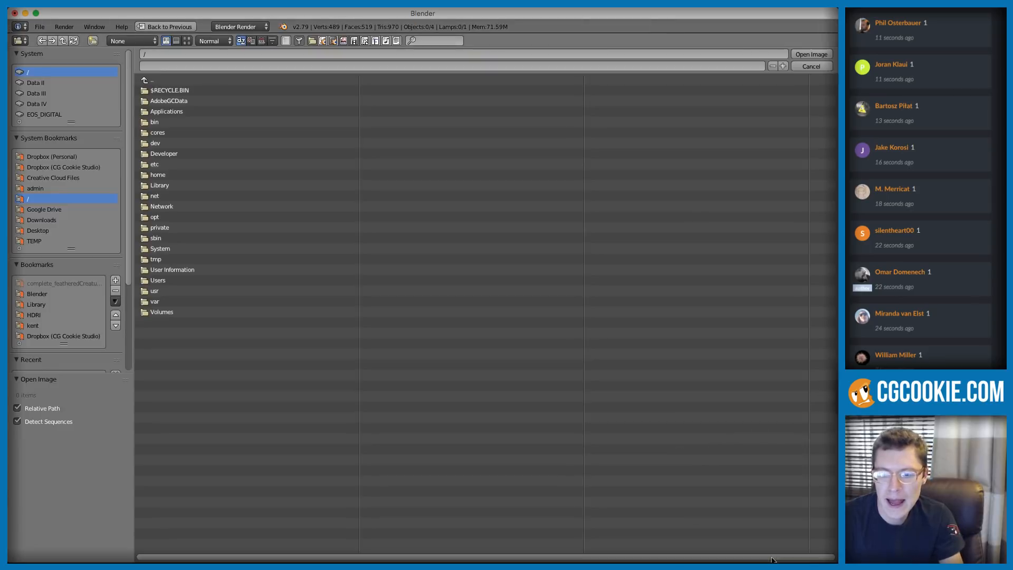
left_click(38, 230)
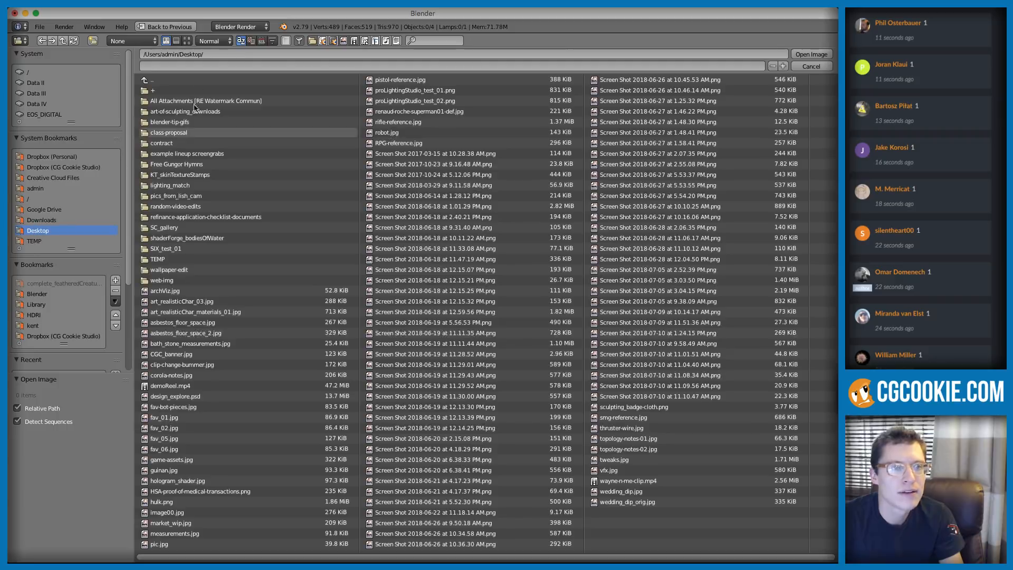
left_click(261, 41)
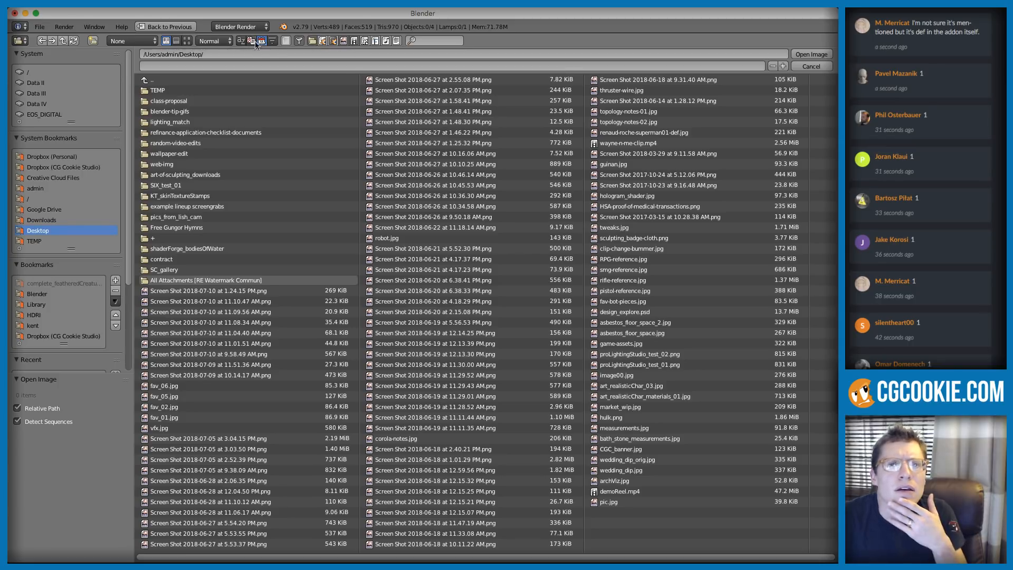
left_click(187, 40)
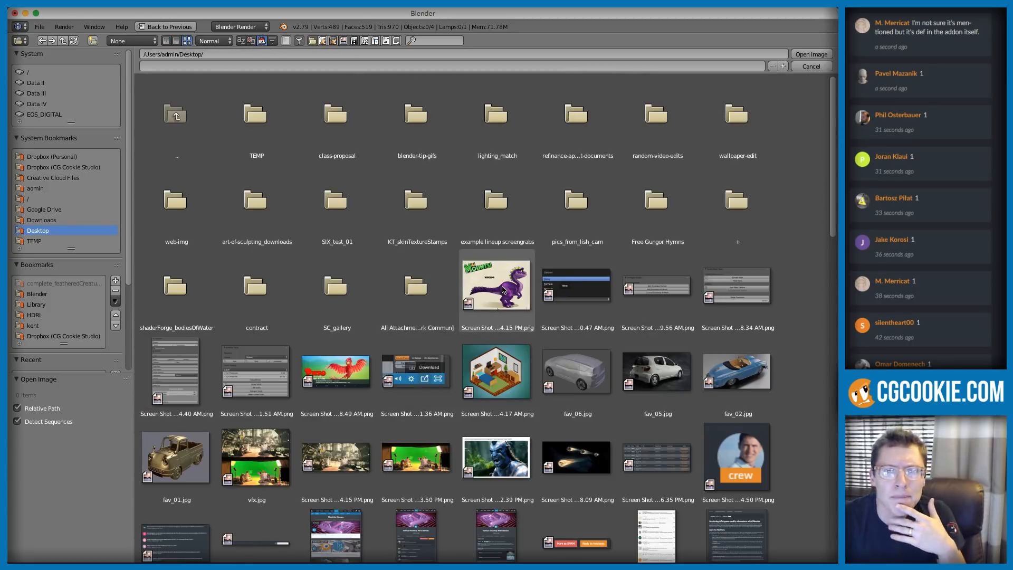
double_click(502, 289)
scroll(740, 443, "up", 2)
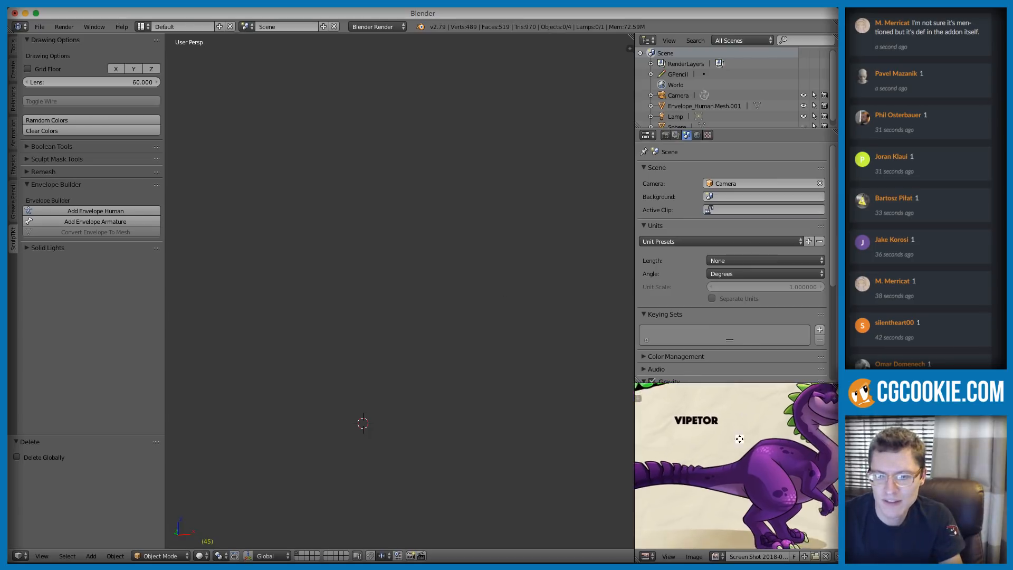
Step: View the Mini Mounts: Batch 1 gallery page in the browser, return to Blender, and frame the Vipetor in the reference image
scroll(740, 443, "down", 2)
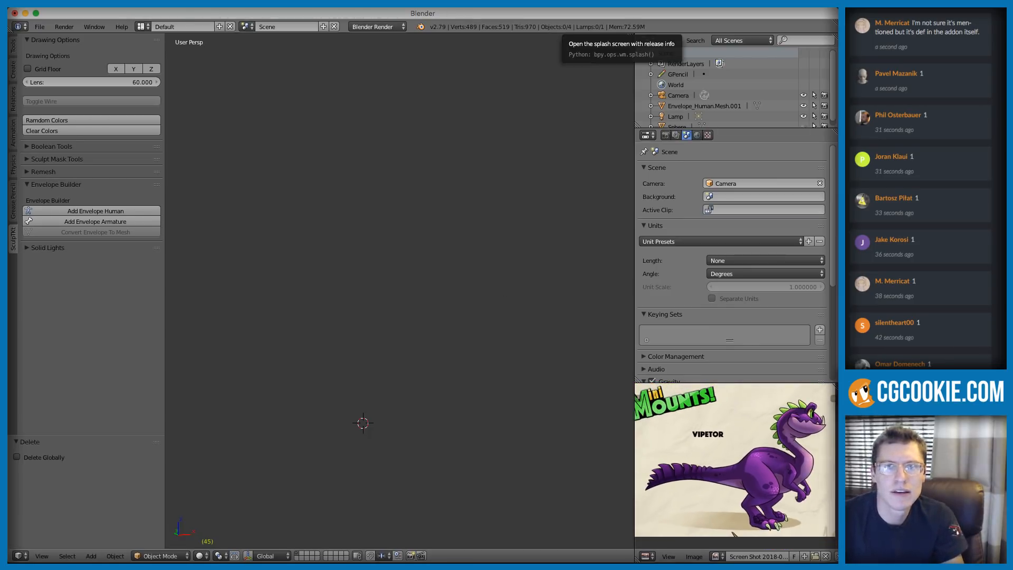
key("super+Tab")
key("ctrl+Tab")
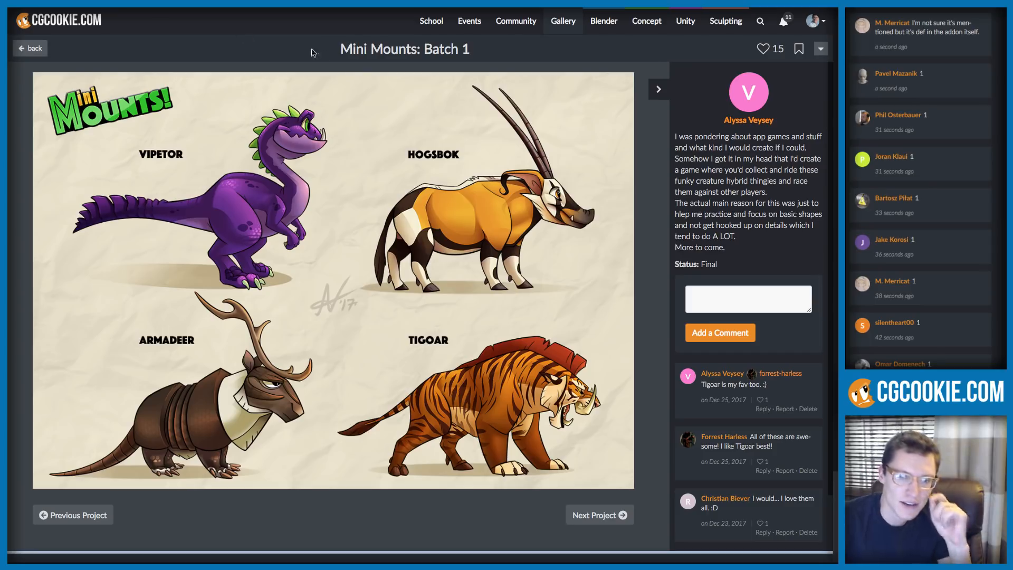
key("super+Tab")
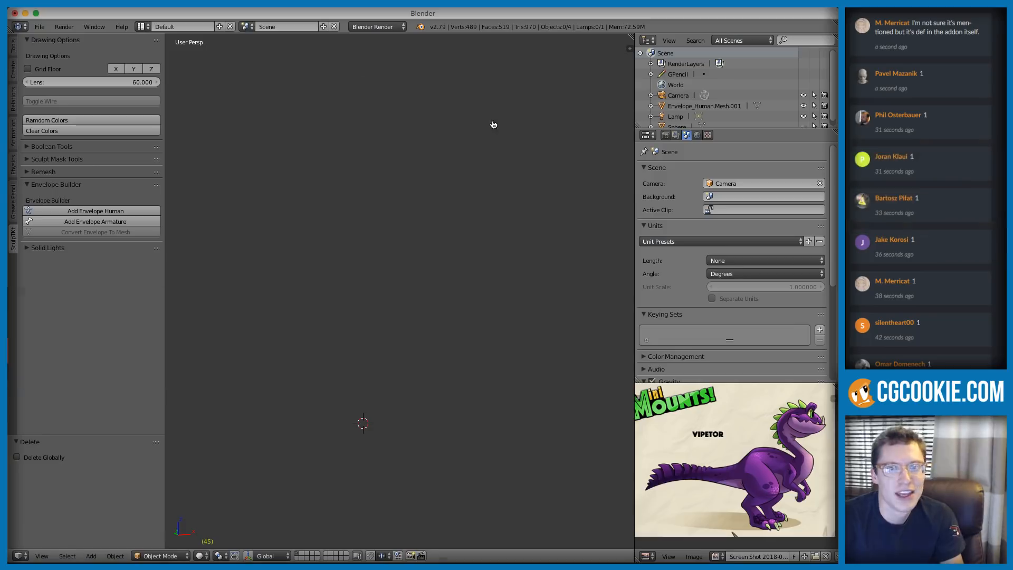
scroll(736, 454, "up", 2)
scroll(736, 455, "down", 1)
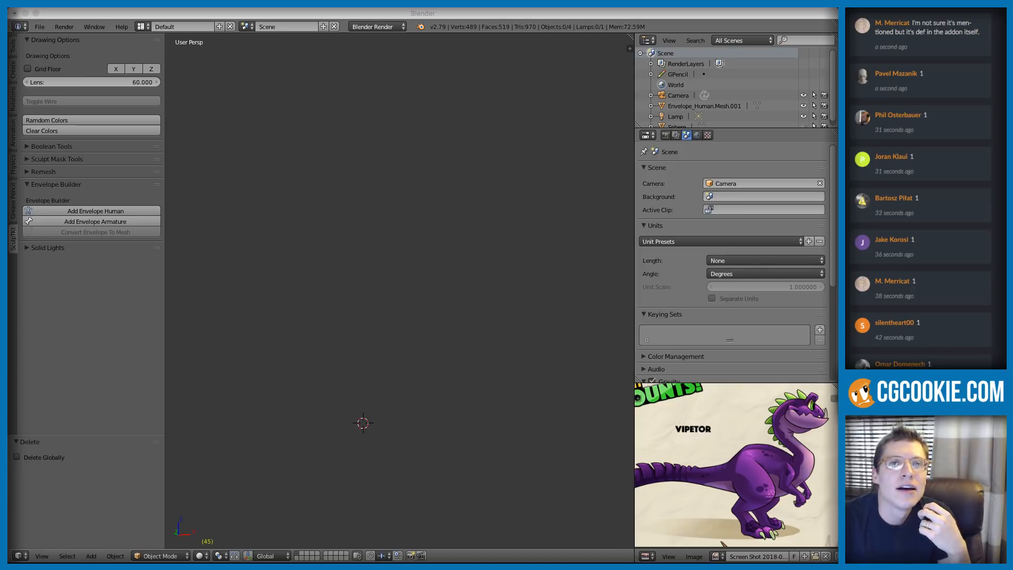
Step: Switch to the browser's SpeedSculpt page, skim its workflow description, glance at the Envelope Builder slide, and return to Blender
key("super+Tab")
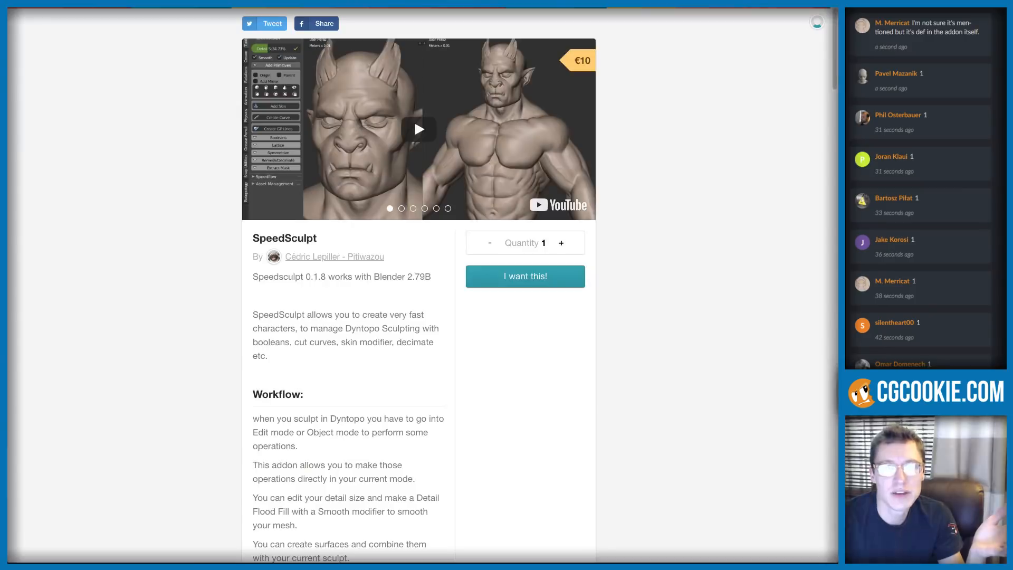
scroll(342, 310, "down", 4)
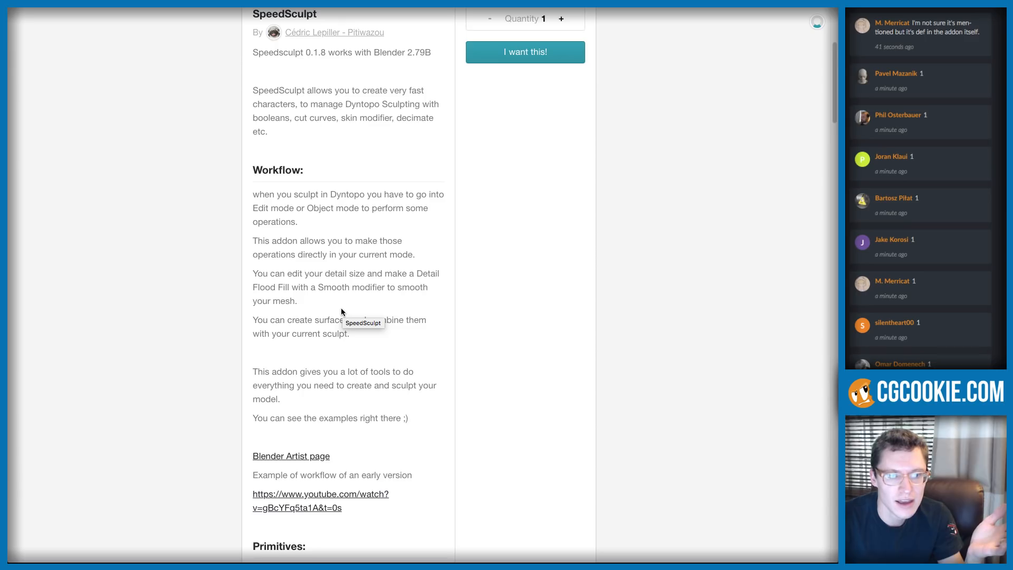
scroll(341, 311, "down", 1)
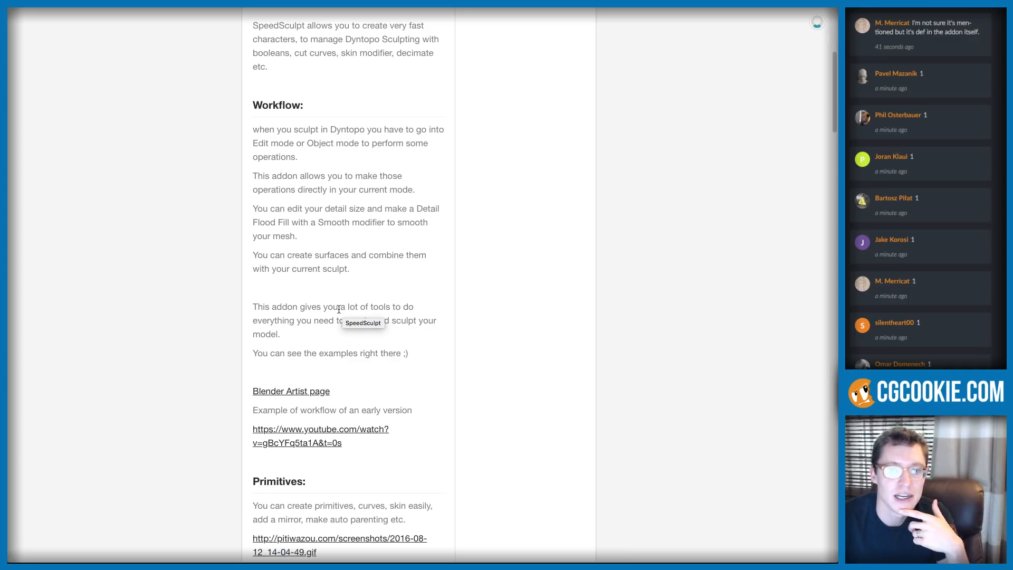
scroll(338, 309, "up", 2)
scroll(416, 316, "down", 4)
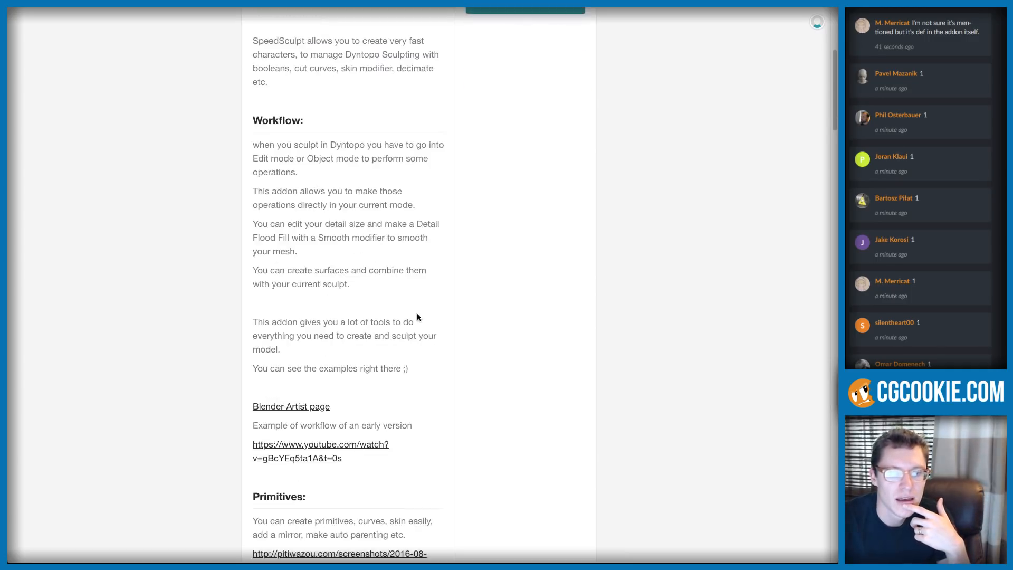
scroll(416, 316, "up", 8)
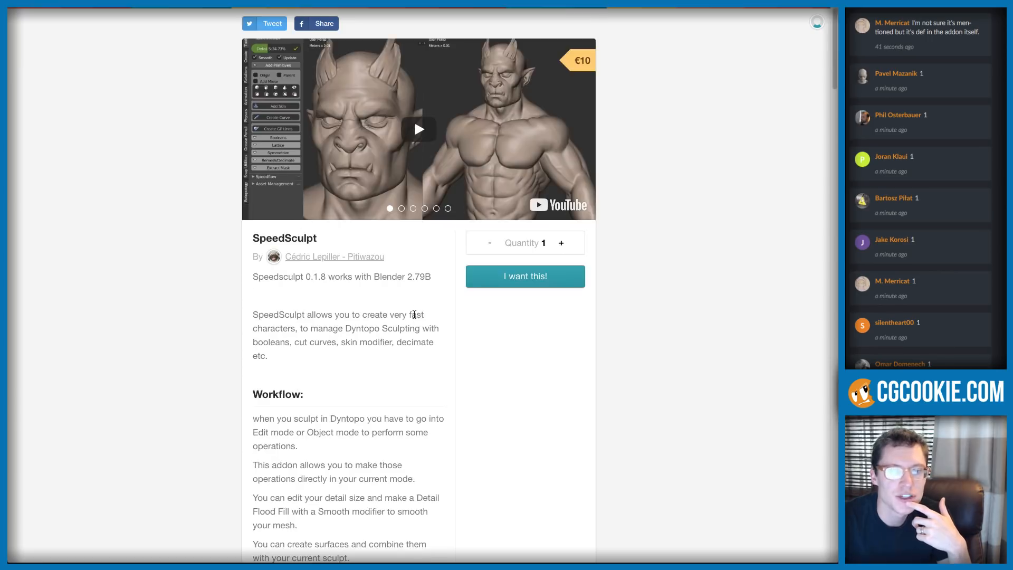
key("alt+Tab")
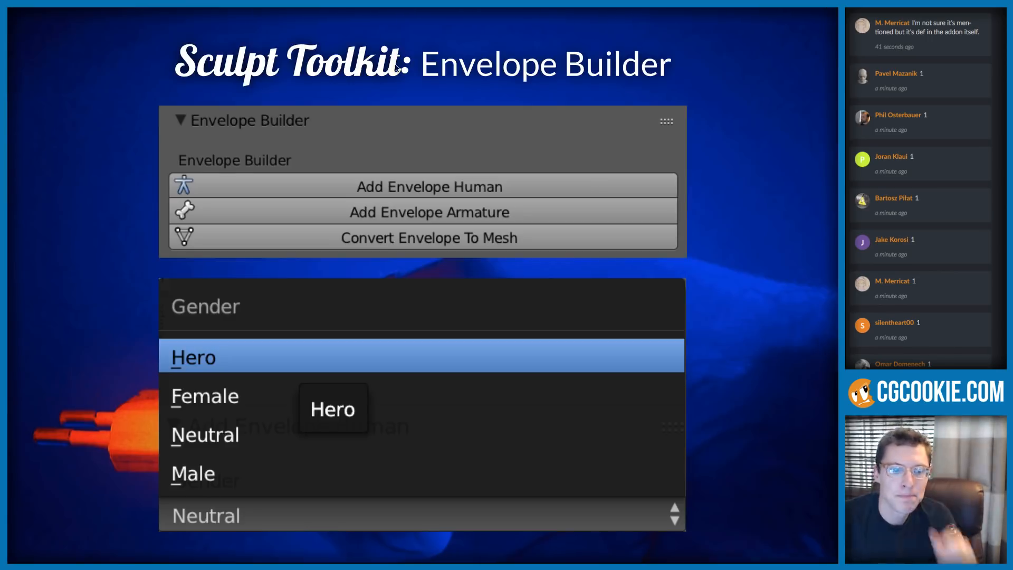
key("super+Tab")
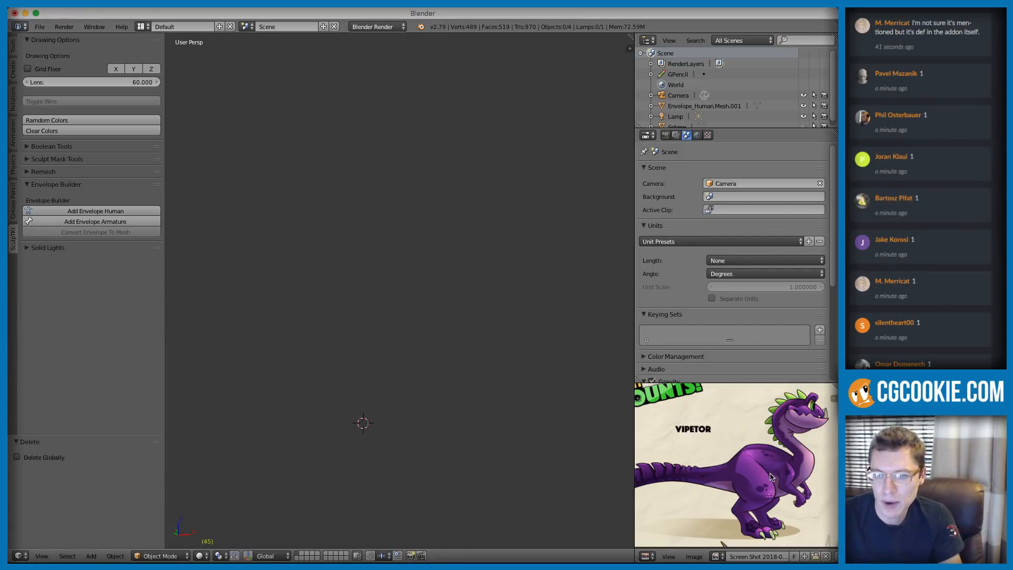
Step: Add an Envelope Human from the Envelope Builder, set its gender to Female, and view the figure from the front
scroll(733, 464, "down", 2)
middle_click_drag(394, 269, 431, 263)
middle_click_drag(368, 301, 458, 297, "shift")
scroll(458, 297, "down", 1)
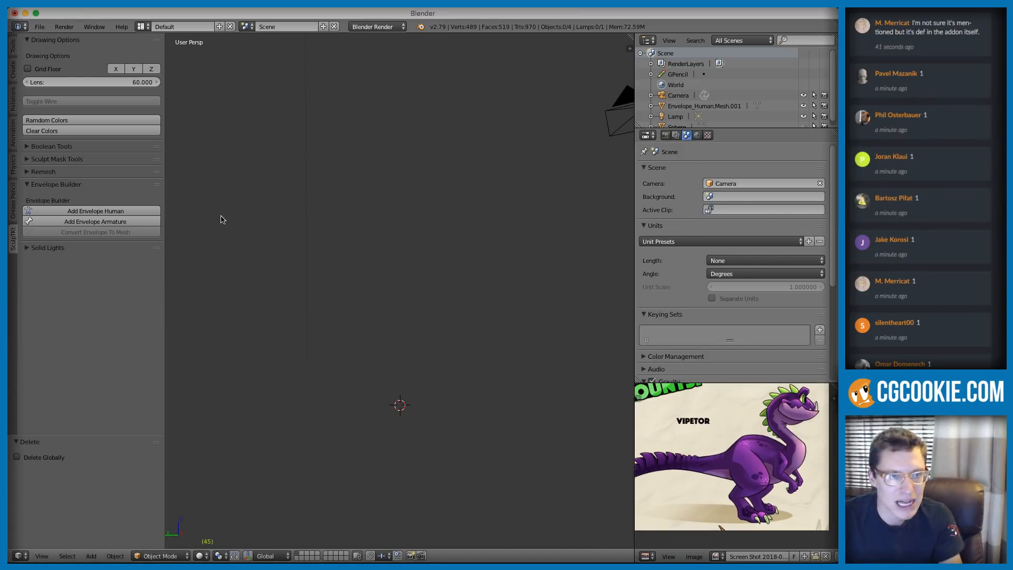
left_click(74, 211)
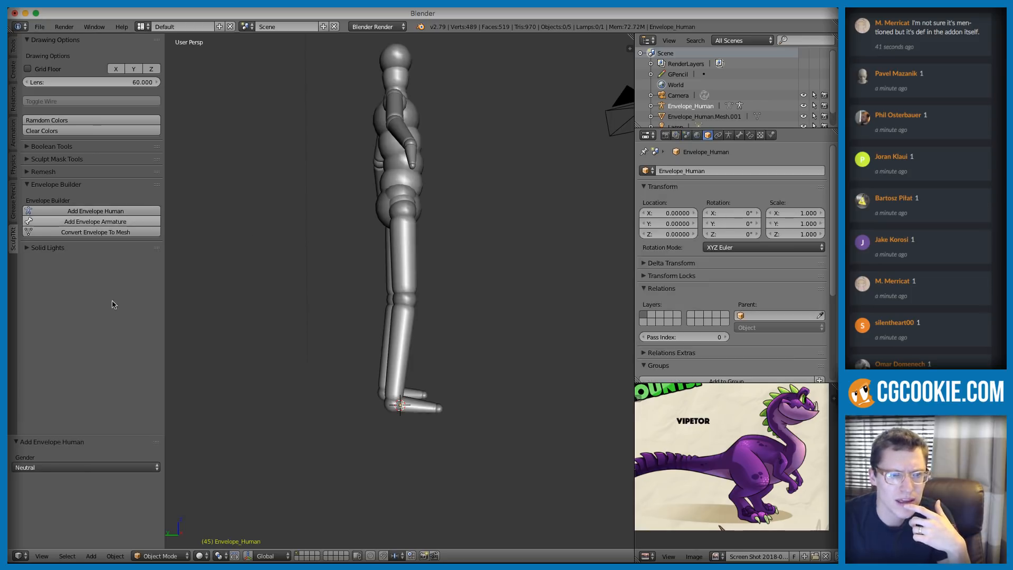
left_click(63, 467)
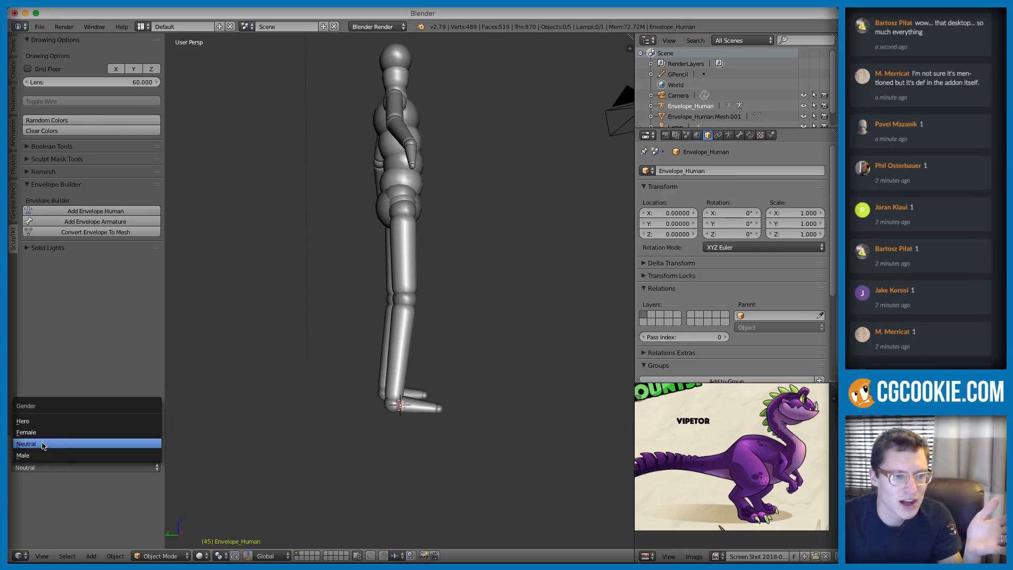
left_click(37, 432)
middle_click_drag(506, 239, 386, 293)
Step: Set the envelope human's gender to Hero and examine the figure from the front and back
left_click(71, 467)
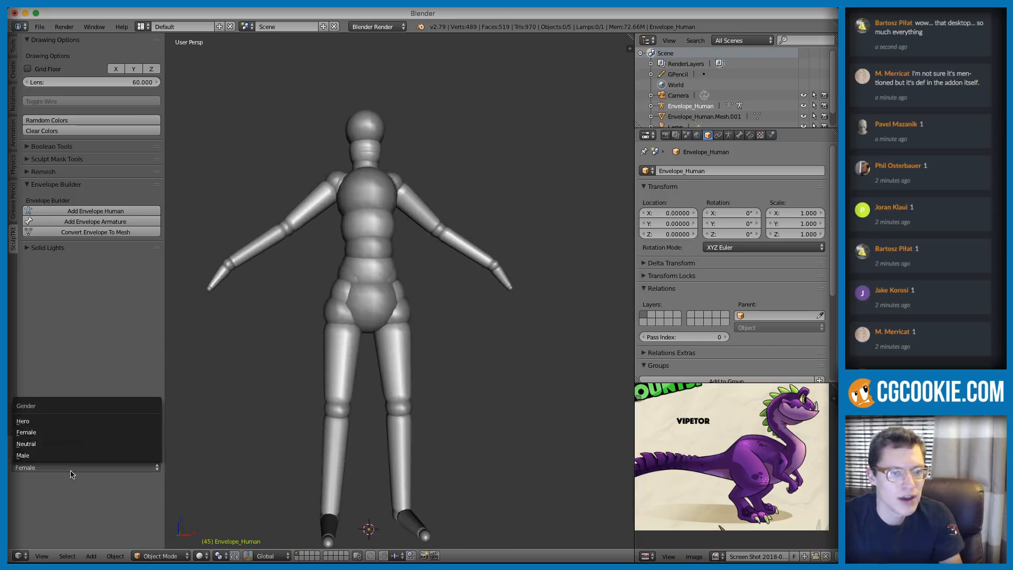
left_click(63, 420)
middle_click_drag(410, 259, 417, 289)
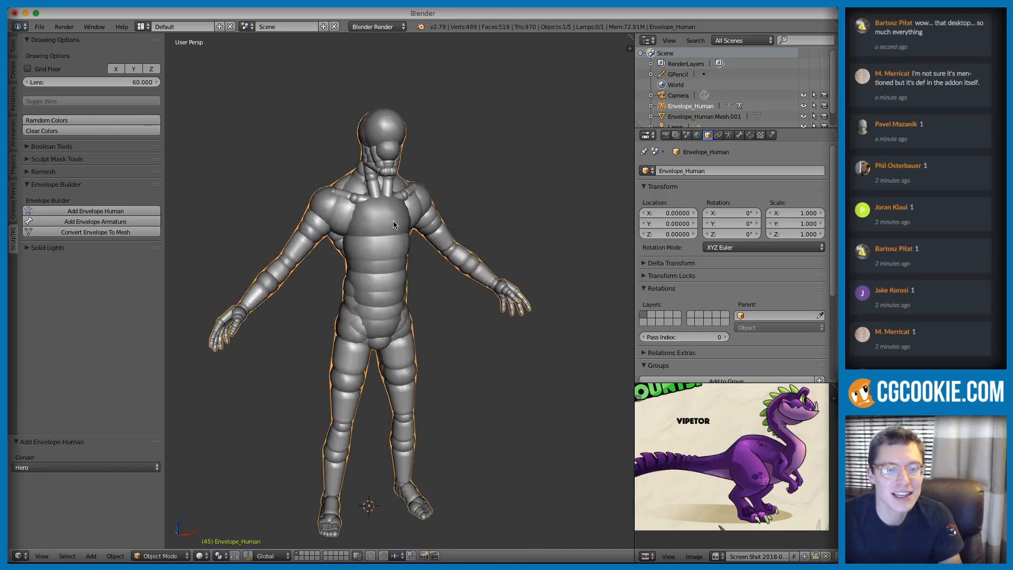
scroll(396, 221, "up", 2)
key("a")
middle_click_drag(397, 221, 286, 193)
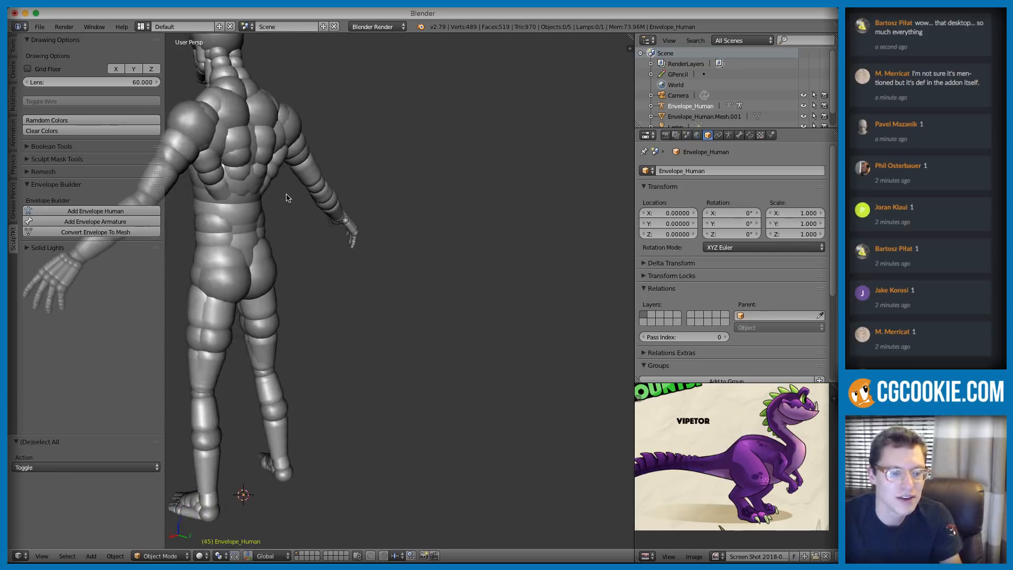
middle_click_drag(263, 154, 307, 183, "shift")
key("a")
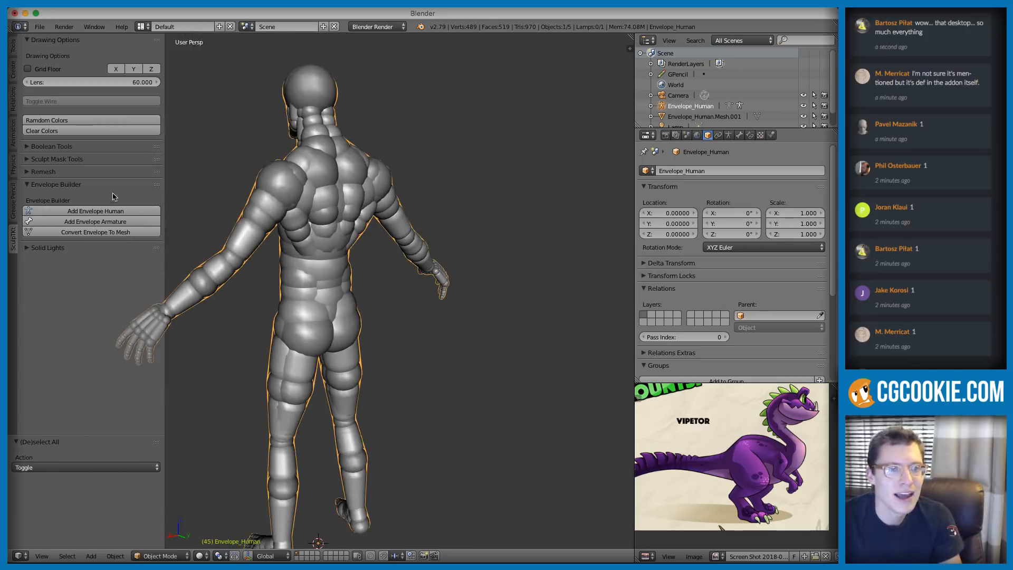
Step: Convert the Hero envelope figure to a mesh with Delete Original enabled and a resolution of 50
left_click(93, 232)
left_click(136, 260)
type("20")
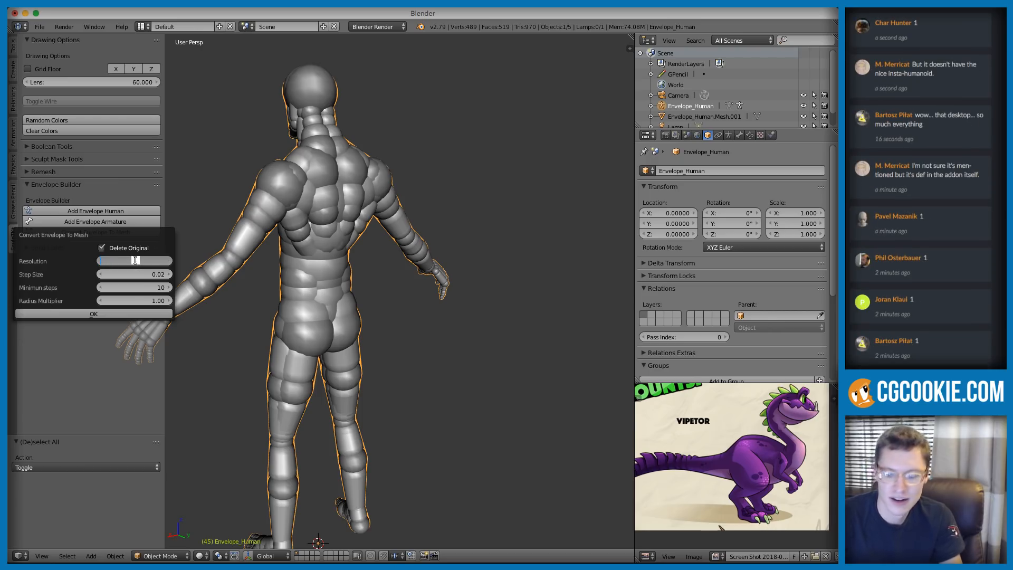
key("Return")
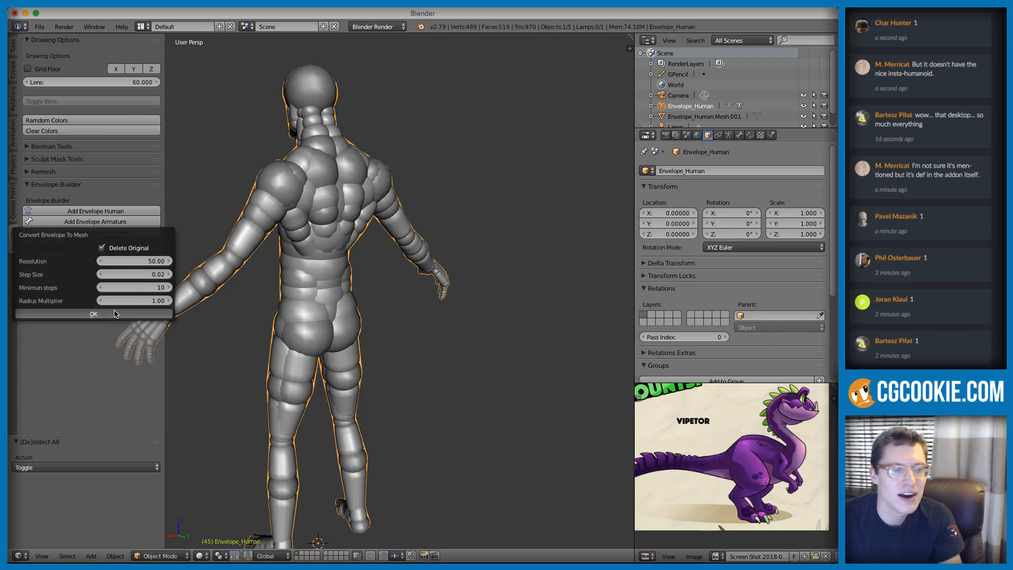
key("Return")
Step: Inspect the converted mesh around the head, neck and shoulders, and undo the envelope-to-mesh conversion
middle_click_drag(313, 205, 372, 312)
middle_click_drag(372, 311, 452, 338, "ctrl")
middle_click_drag(412, 264, 316, 289)
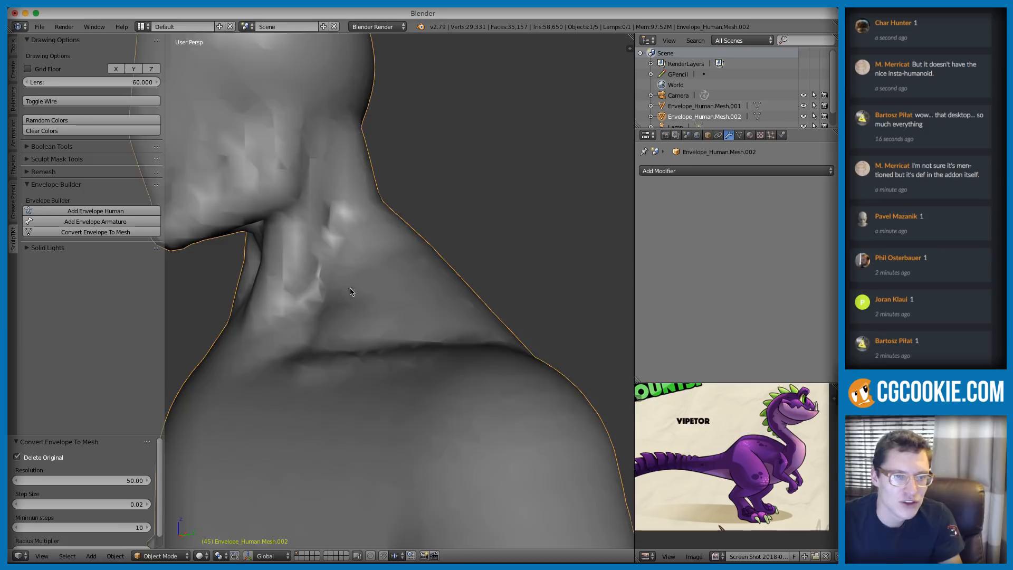
scroll(340, 267, "down", 3)
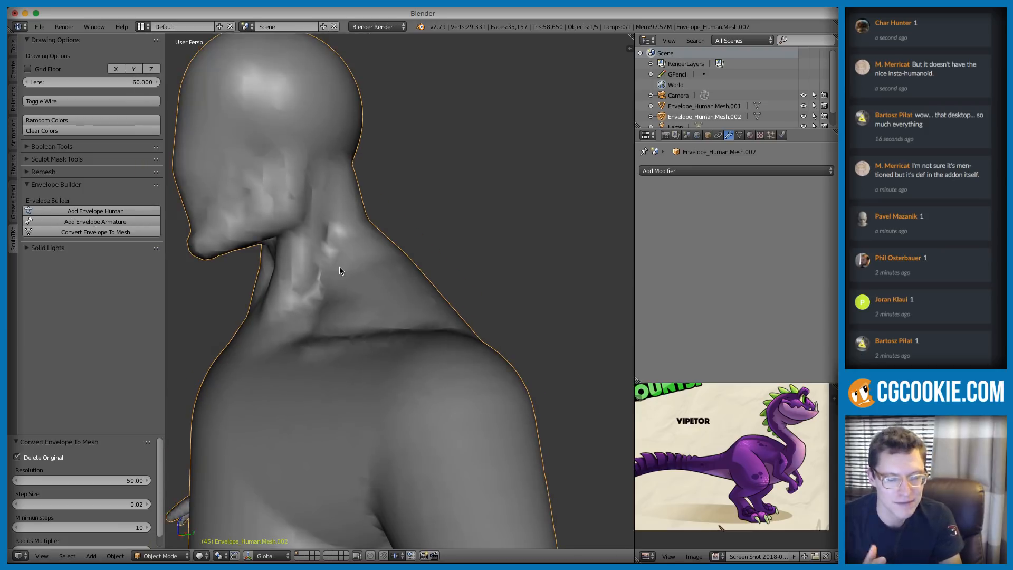
scroll(348, 288, "down", 4)
middle_click_drag(347, 288, 443, 264)
key("ctrl+z")
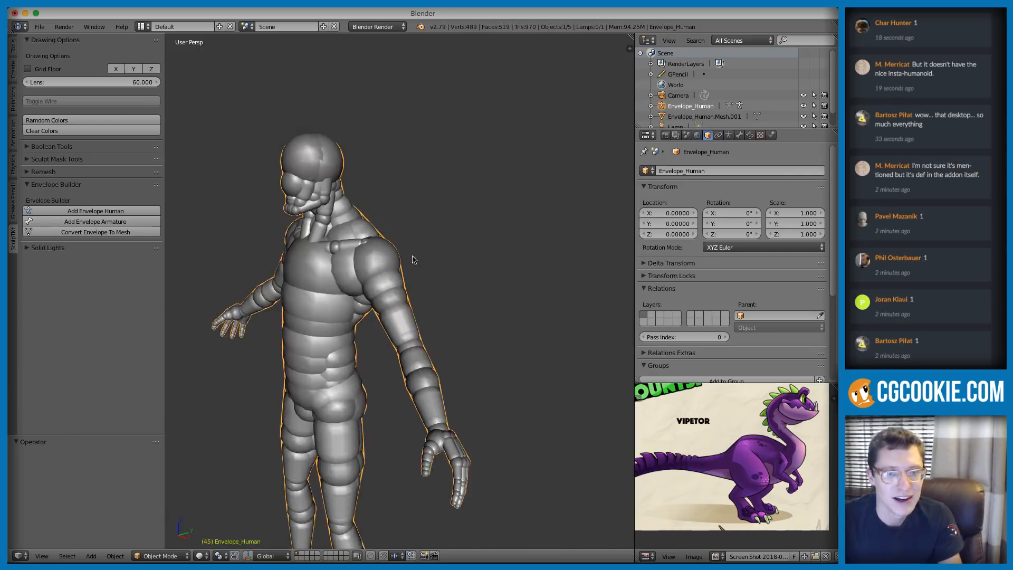
Step: Delete the Hero envelope figure and add a new Envelope Human with its gender set to Neutral
key("KP_1")
key("x")
left_click(350, 250)
left_click(144, 213)
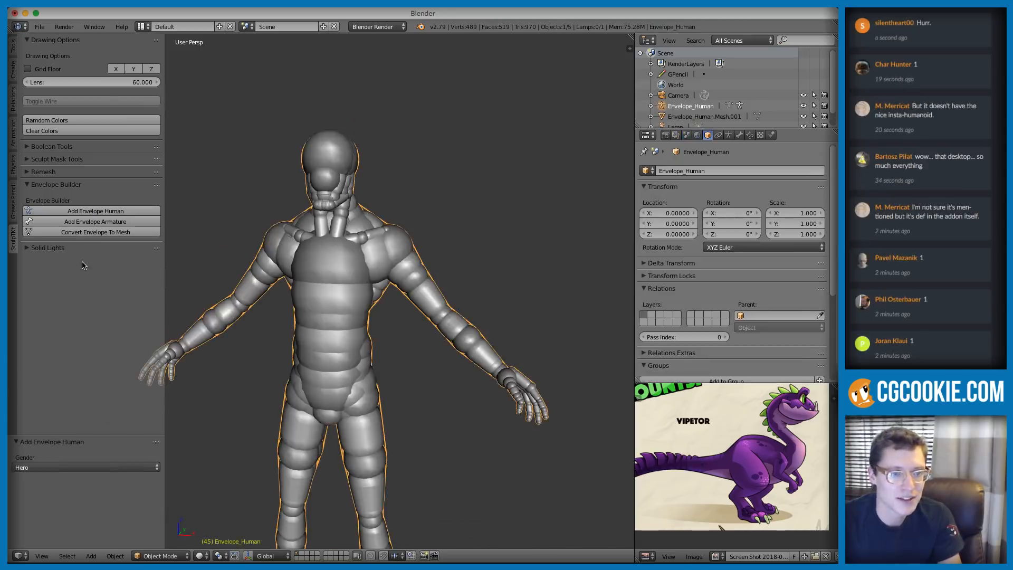
left_click(29, 468)
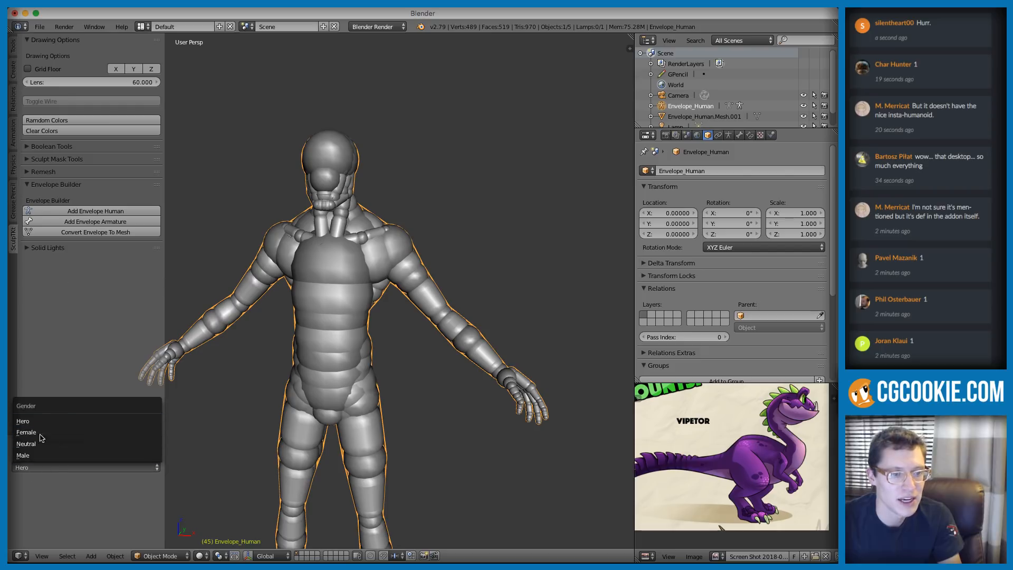
left_click(40, 444)
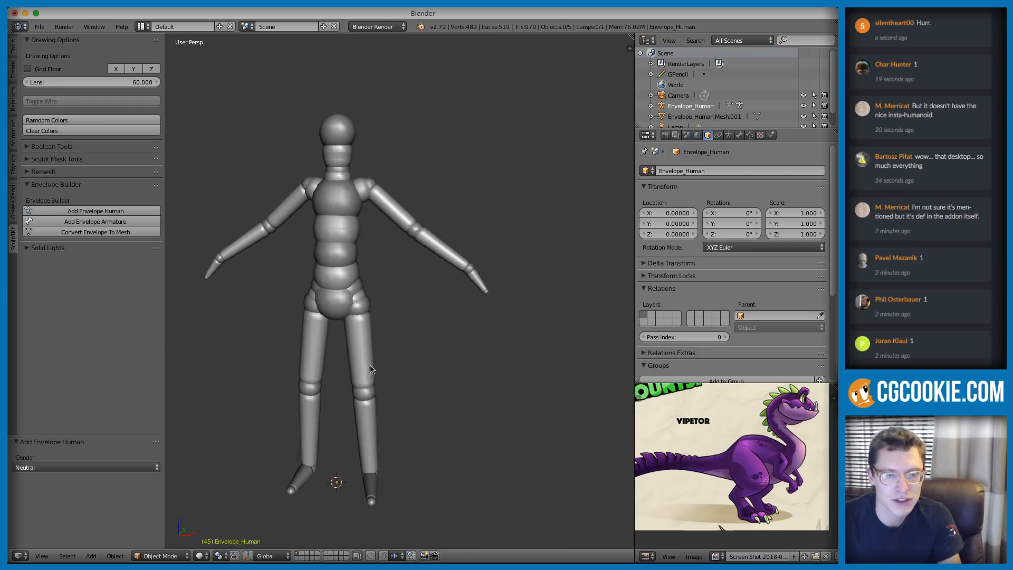
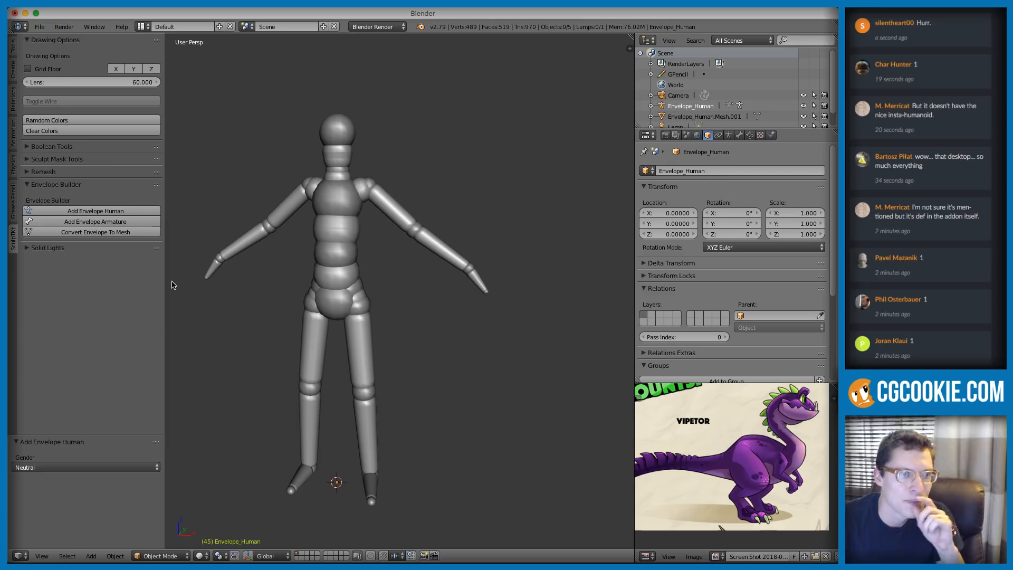
scroll(938, 100, "down", 5)
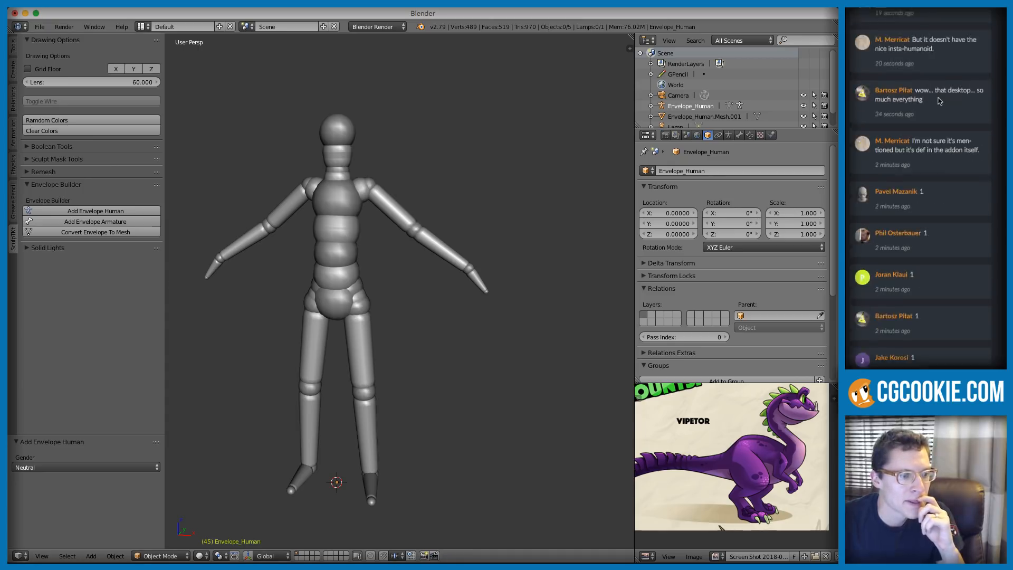
scroll(939, 100, "up", 5)
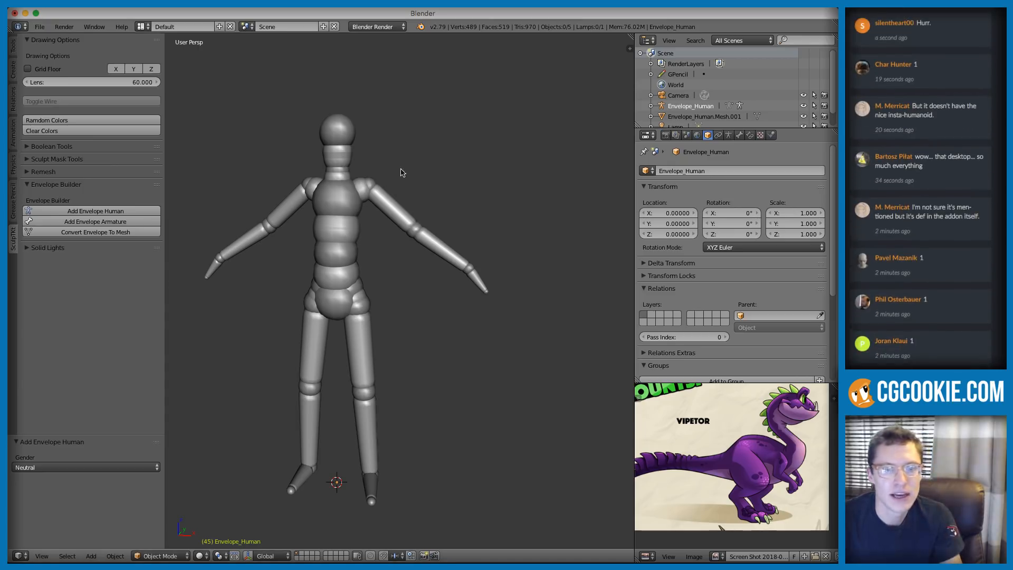
Step: In Edit Mode, select the envelope human's head, neck, chest and both complete arms, and delete those bones
scroll(415, 178, "up", 1)
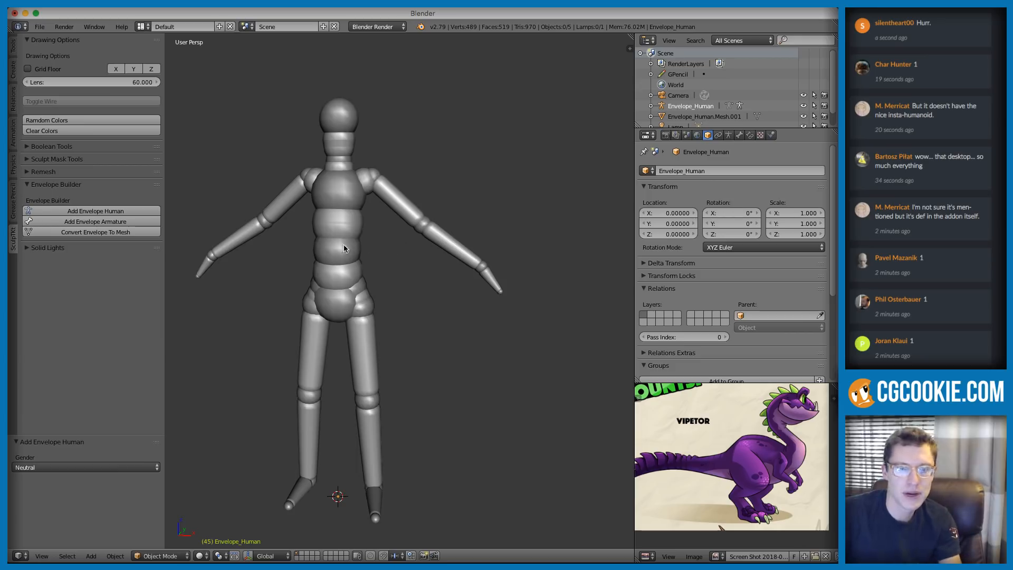
key("Tab")
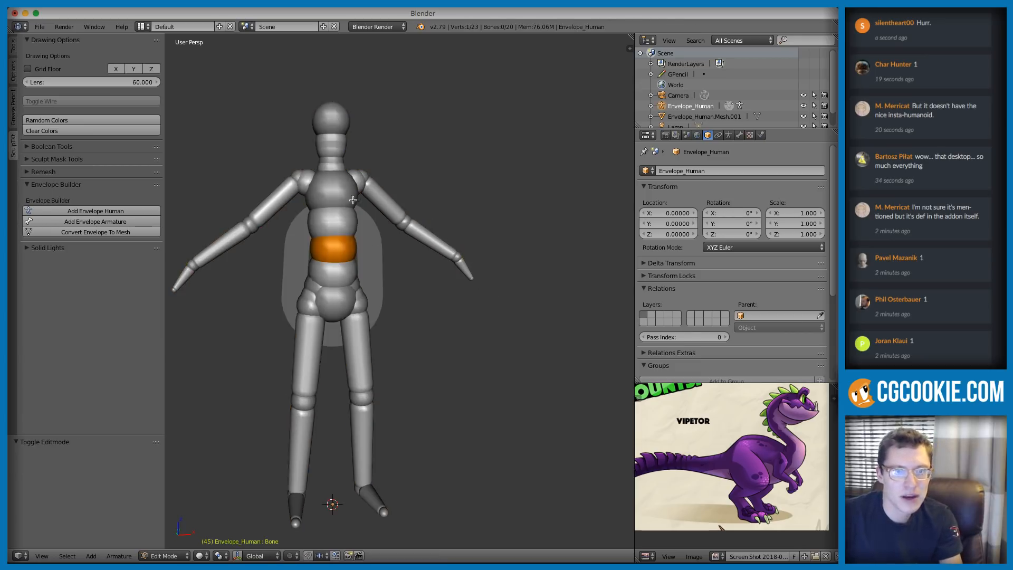
scroll(353, 199, "down", 3)
key("a")
key("b")
left_click_drag(219, 150, 446, 266)
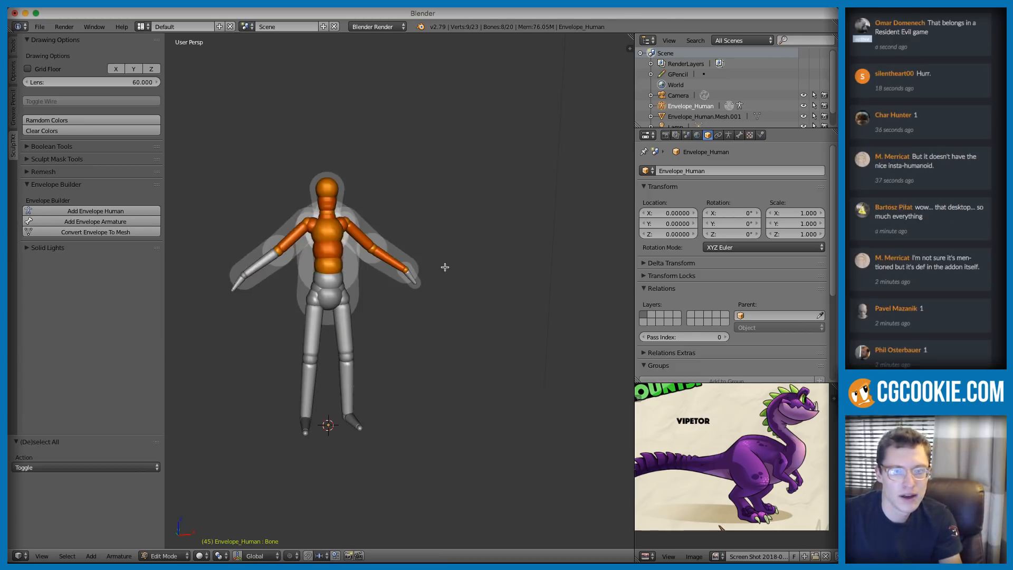
right_click(258, 264, "shift")
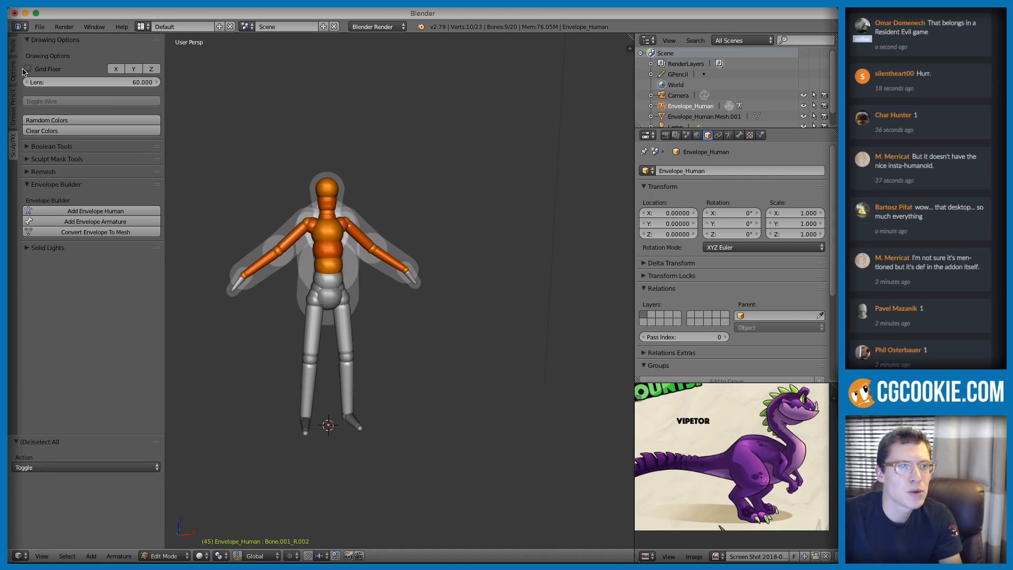
left_click(15, 79)
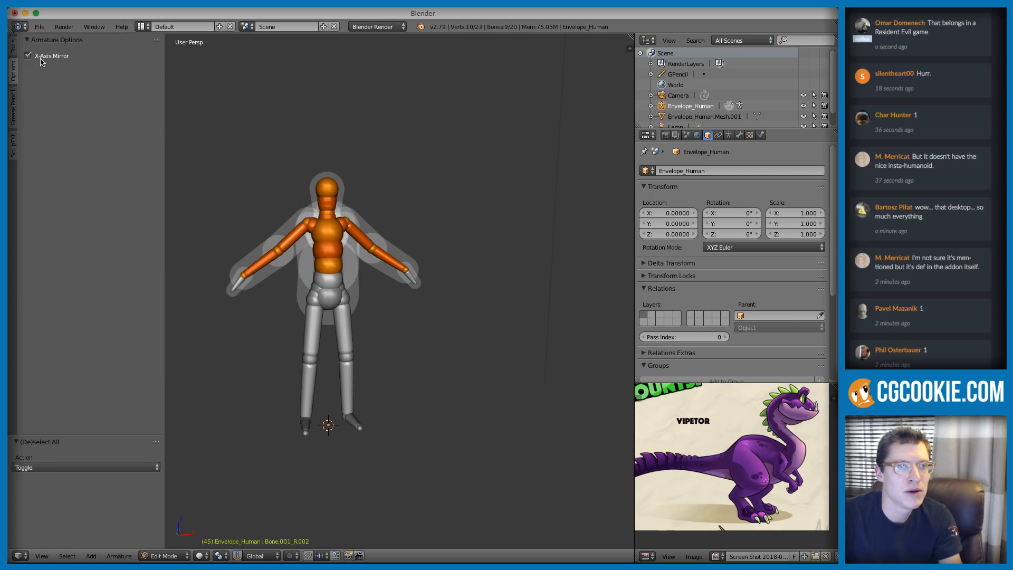
middle_click_drag(321, 293, 348, 228, "ctrl")
right_click(253, 262, "shift")
right_click(517, 260, "shift")
key("x")
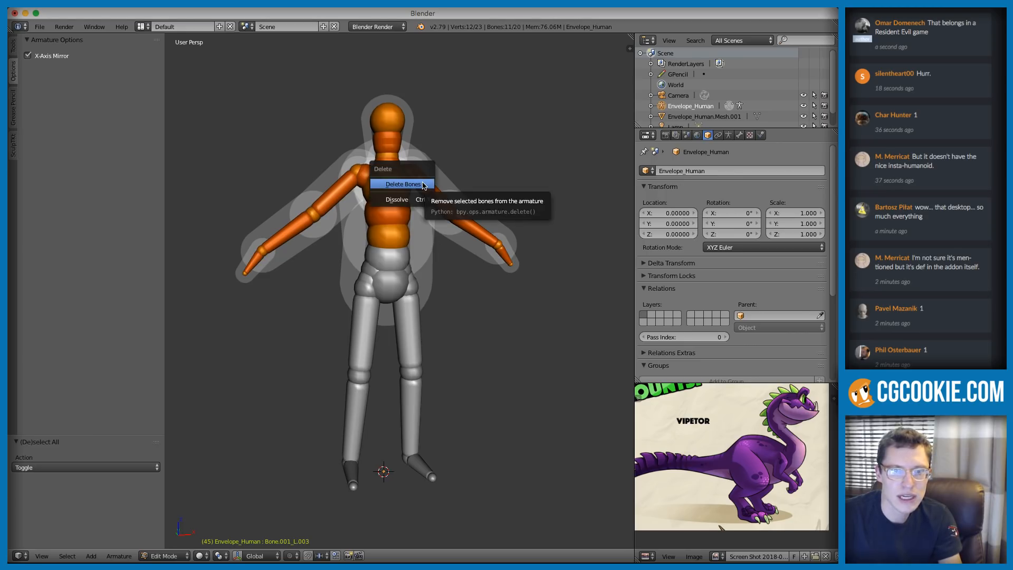
left_click(403, 184)
Step: Enlarge the right knee joint's envelope by a factor of 2.13 and move the joint forward -0.546 along the Y axis
right_click(382, 262)
middle_click_drag(390, 250, 362, 268)
right_click(374, 234)
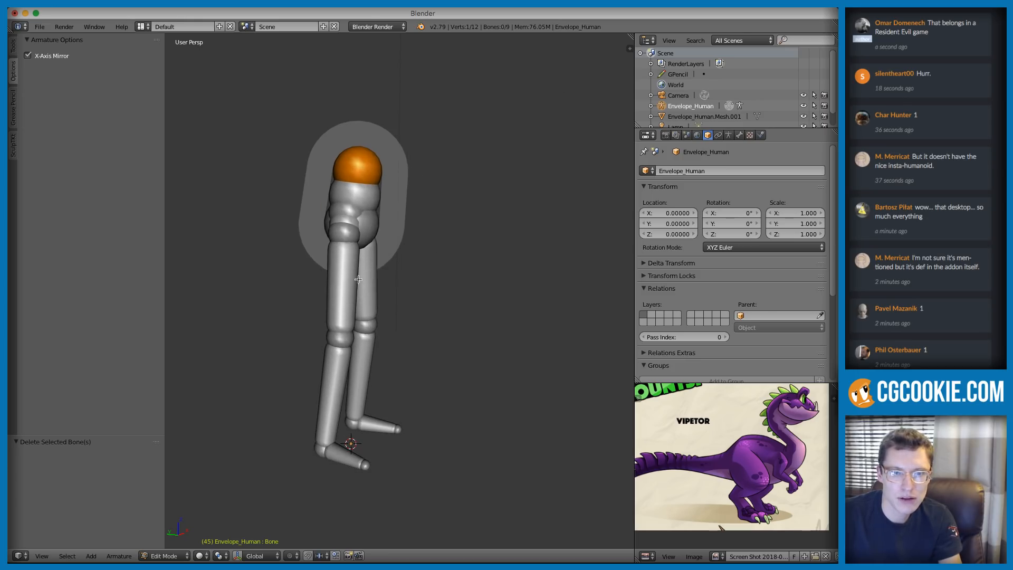
right_click(338, 339)
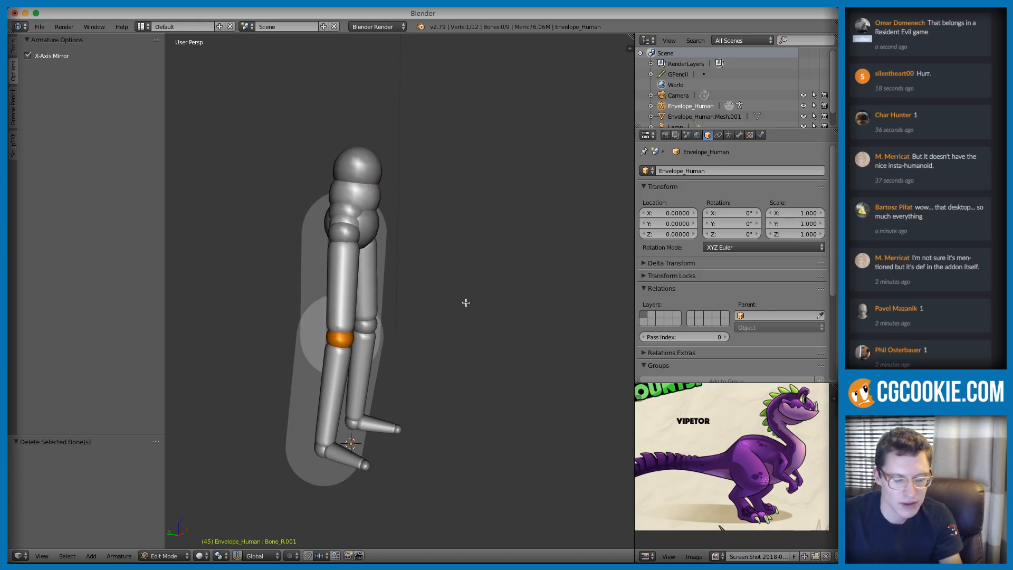
key("alt+s")
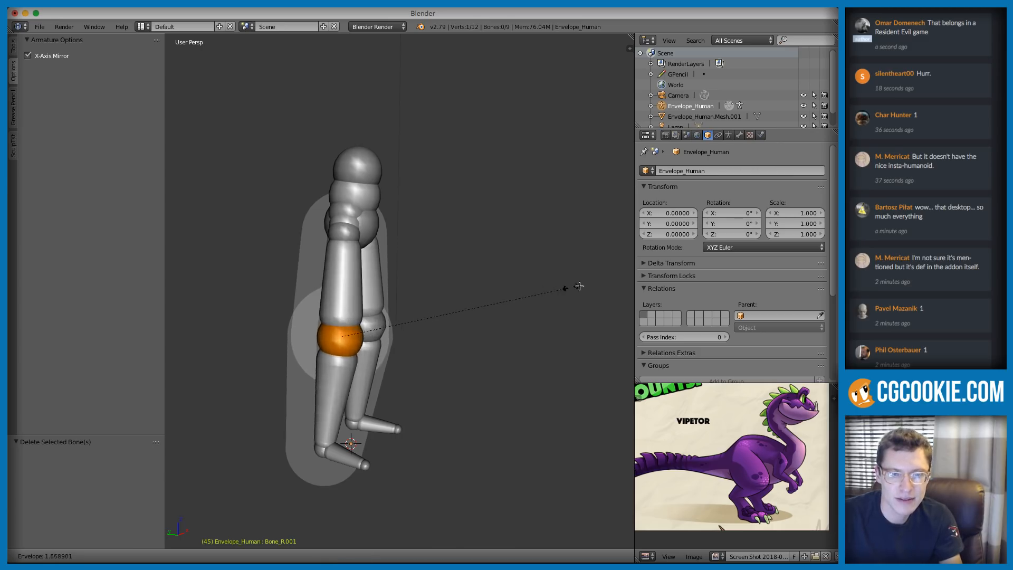
left_click(606, 278)
key("g")
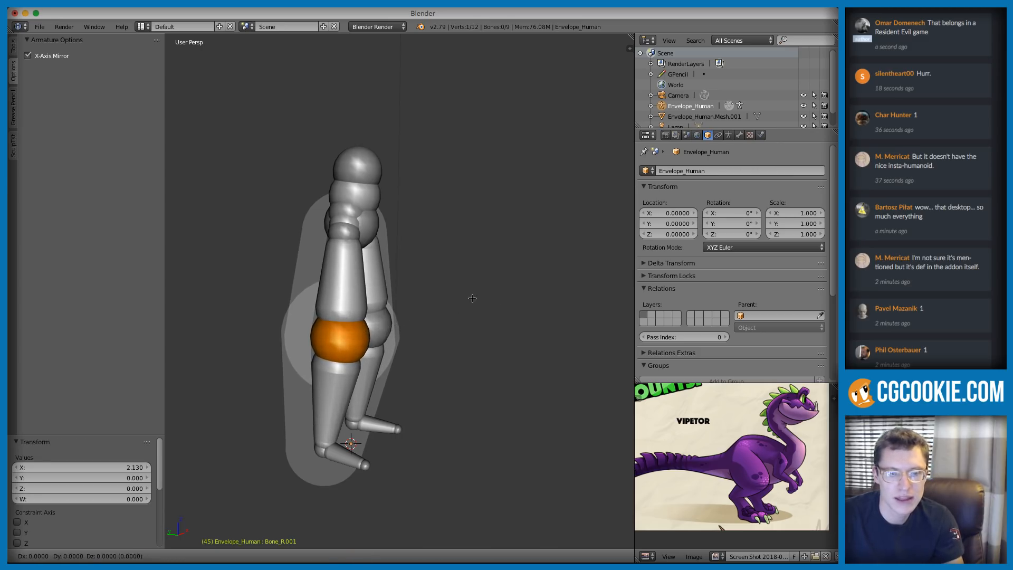
key("y")
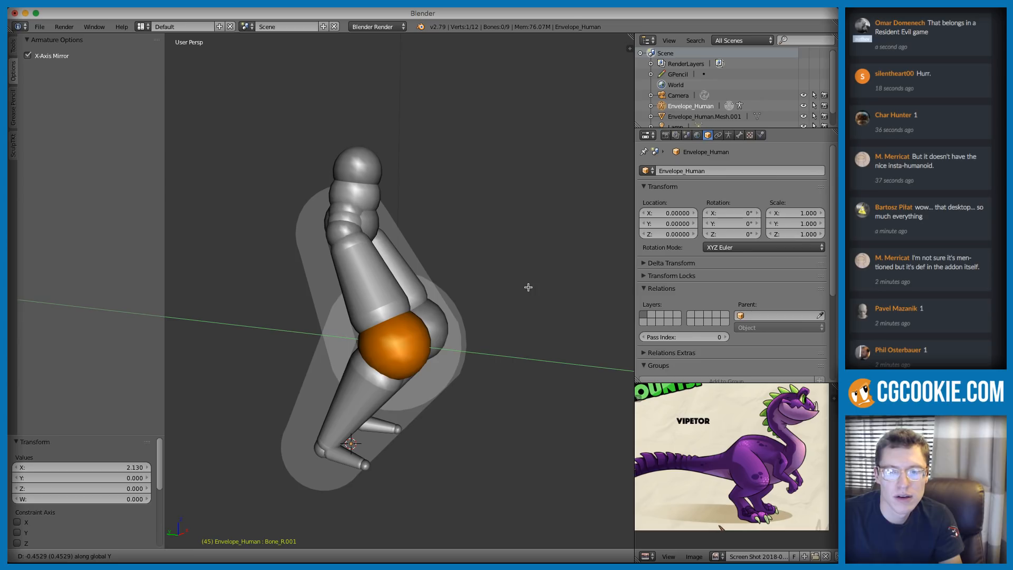
left_click(519, 281)
Step: Enlarge the envelope of the right hip joint by a factor of about 3.26
right_click(369, 224)
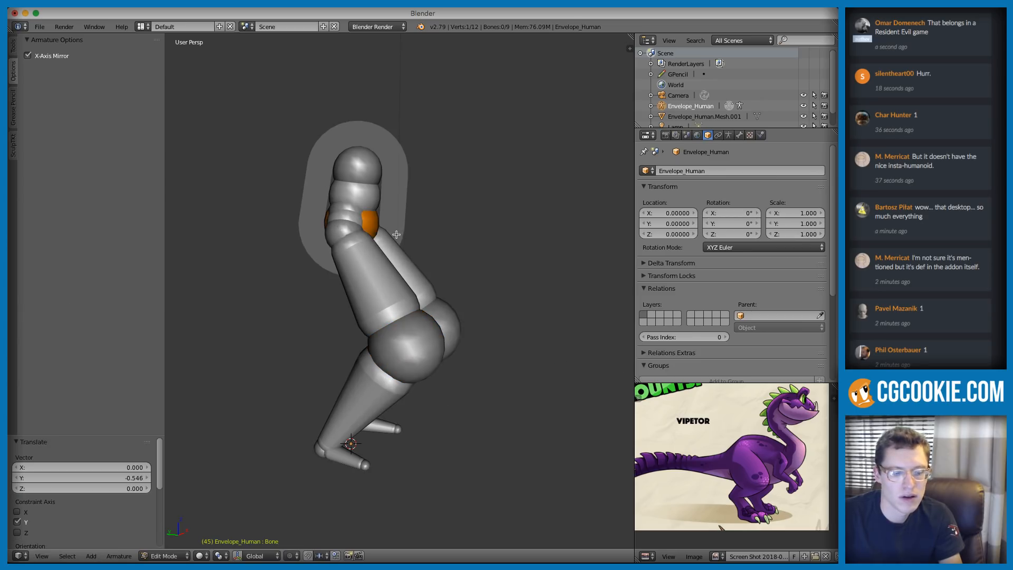
right_click(333, 231)
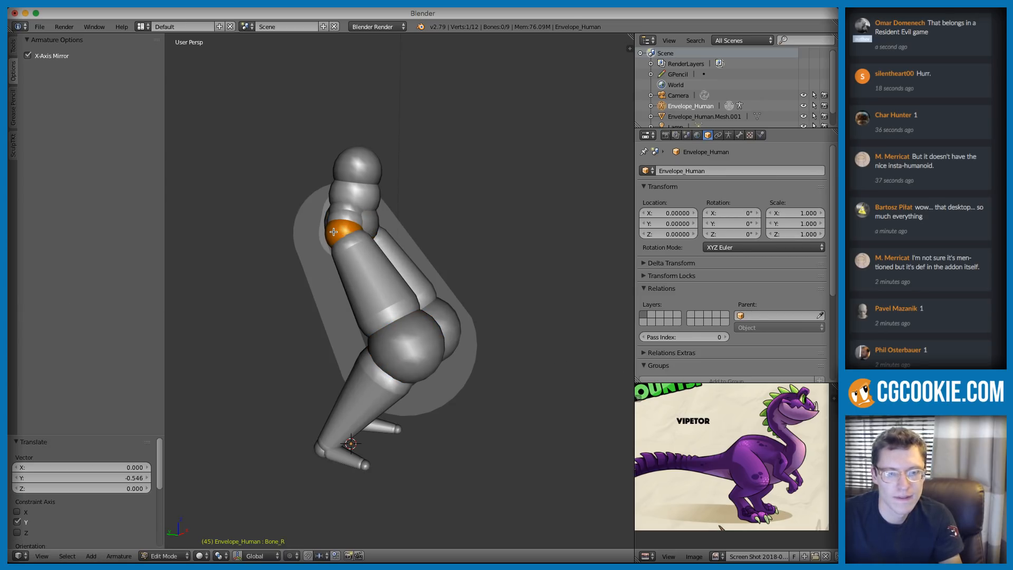
key("alt+s")
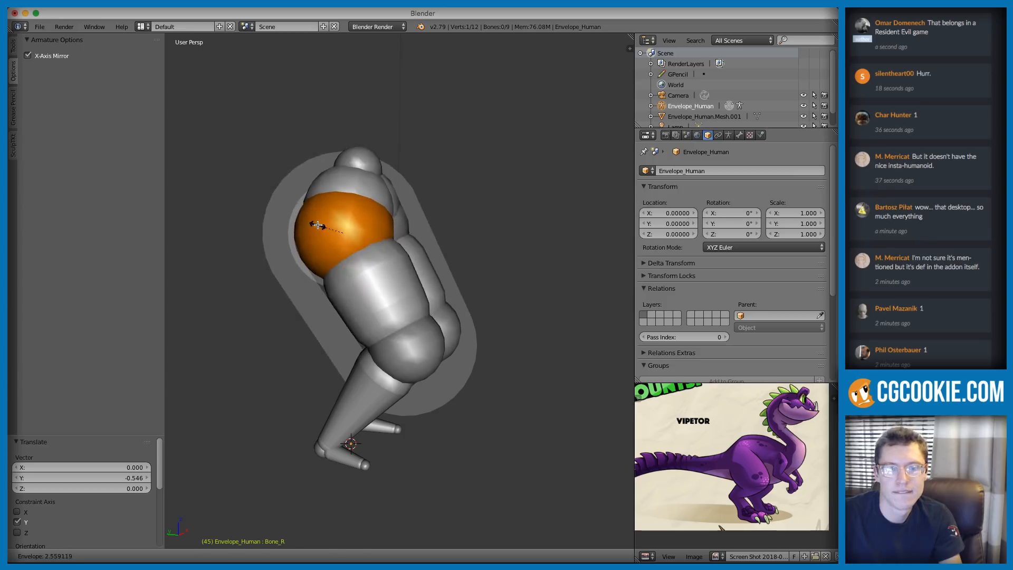
left_click(309, 224)
Step: Subdivide the right lower leg bone with one cut
middle_click_drag(323, 417, 327, 404)
middle_click_drag(327, 404, 338, 361, "shift")
key("z")
key("z")
right_click(348, 341)
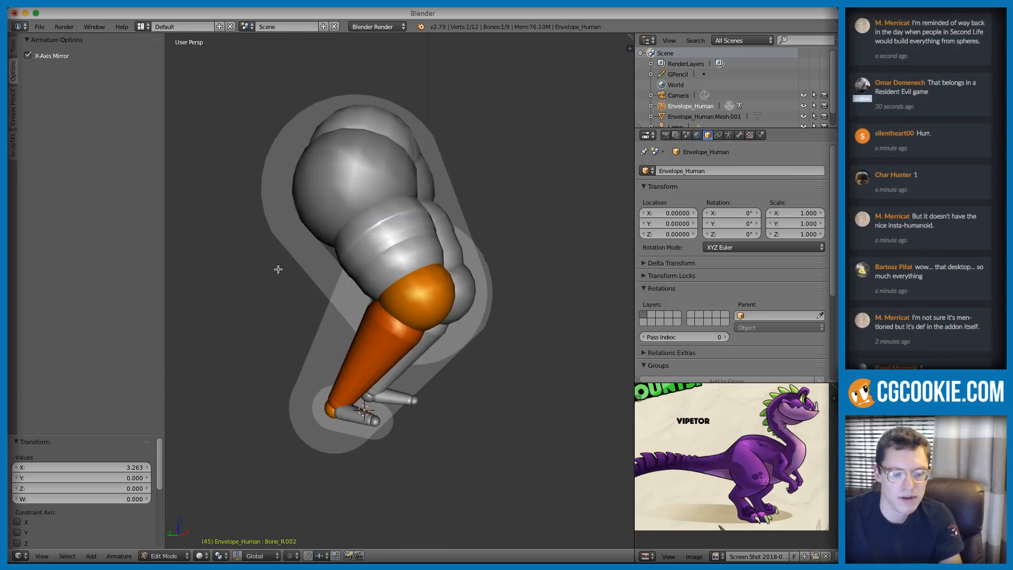
key("space")
type("subd")
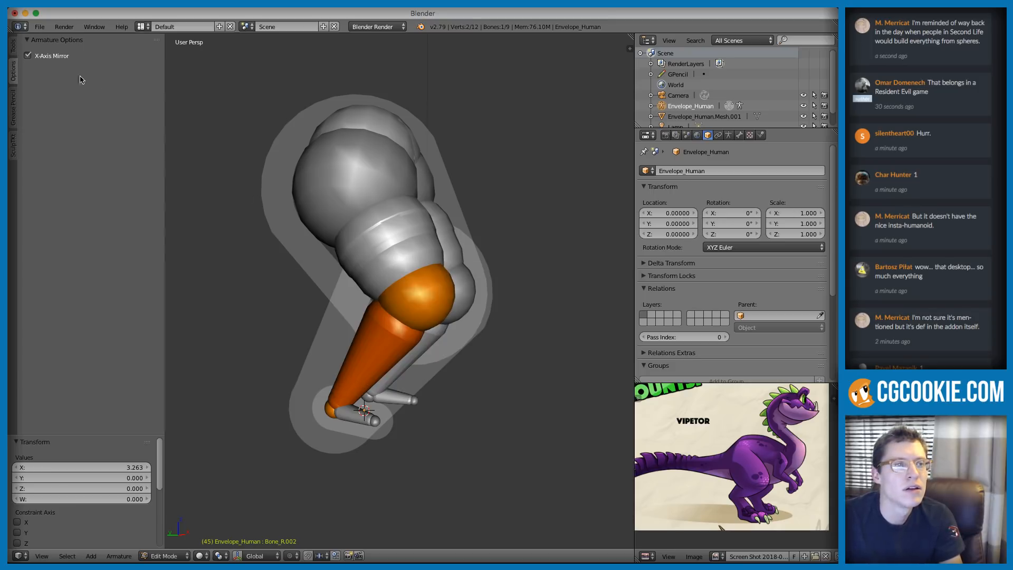
left_click(14, 48)
left_click(64, 121)
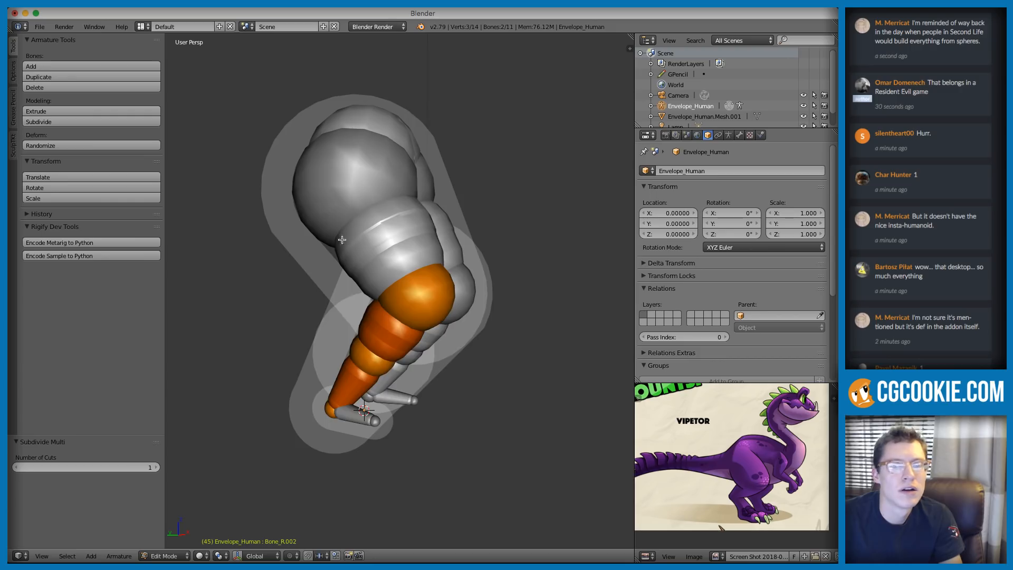
Step: Move the new joint in the middle of the right lower leg backward 0.309 along the Y axis
middle_click_drag(370, 343, 383, 353)
right_click(383, 354)
key("g")
key("y")
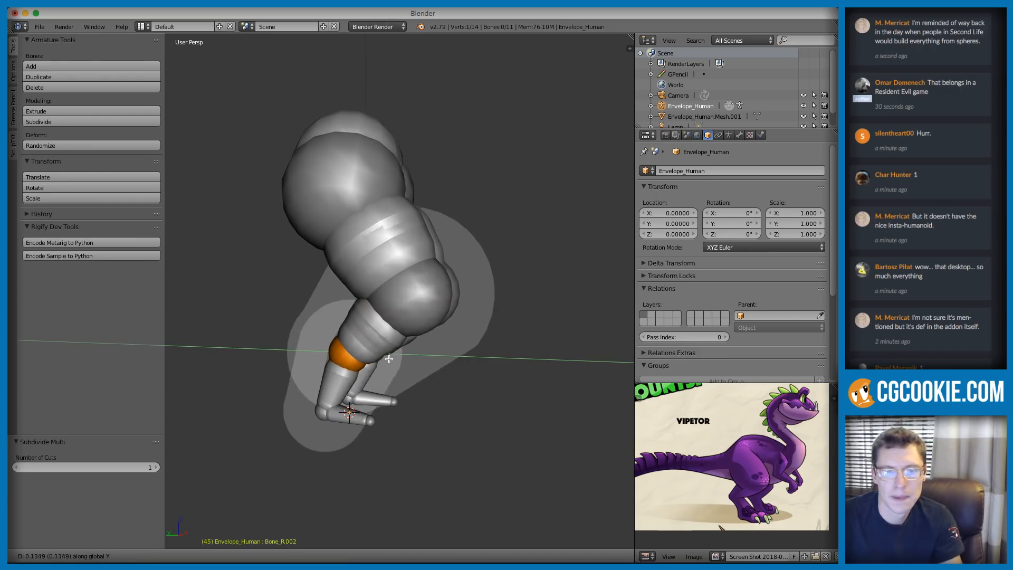
left_click(371, 357)
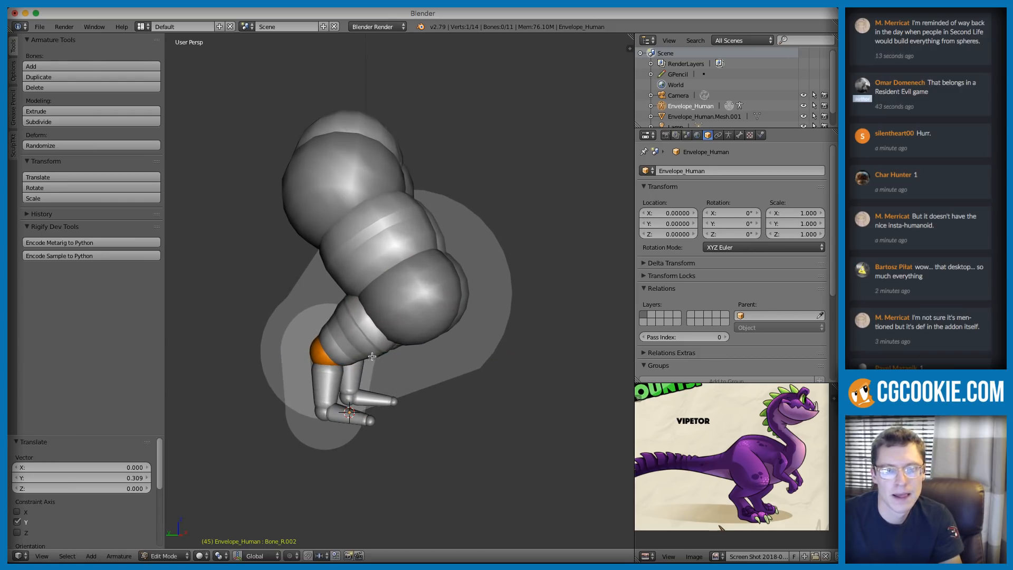
Step: Try to raise the right thigh and upper shin bones along the global Z axis
right_click(420, 304)
right_click(358, 179, "shift")
key("z")
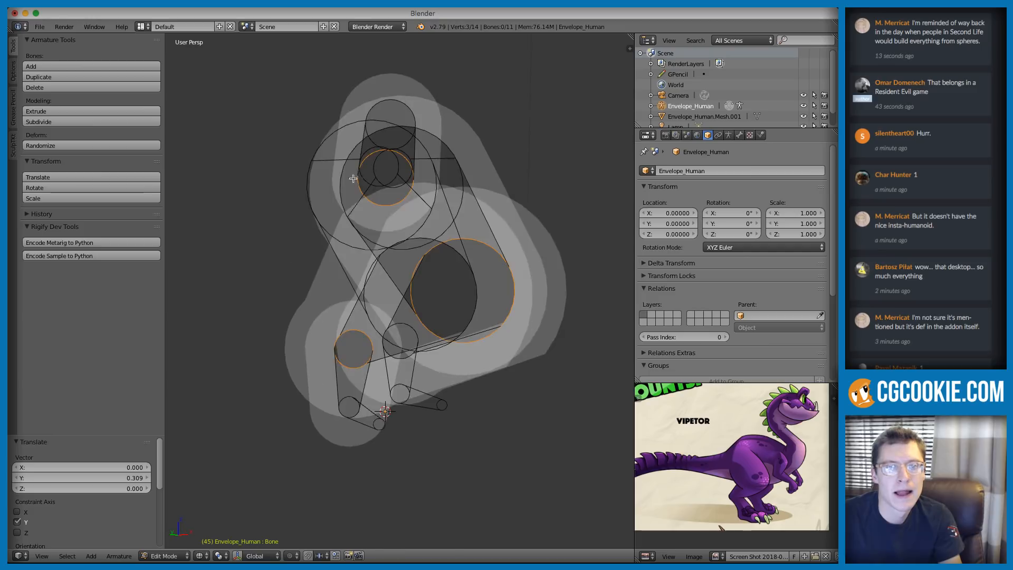
right_click(306, 165)
key("z")
middle_click_drag(396, 276, 426, 306)
right_click(431, 313, "shift")
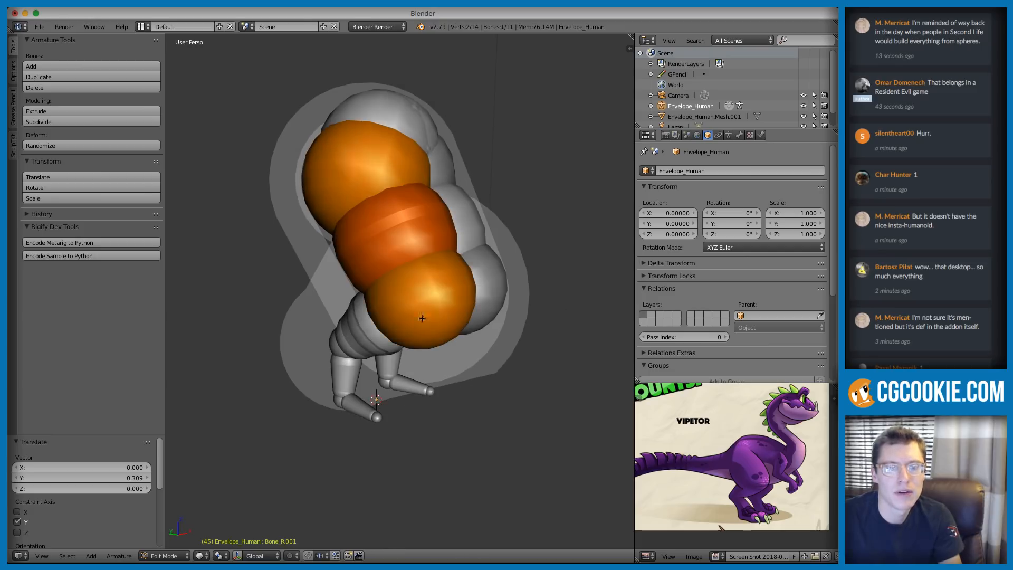
right_click(331, 343, "shift")
key("g")
key("z")
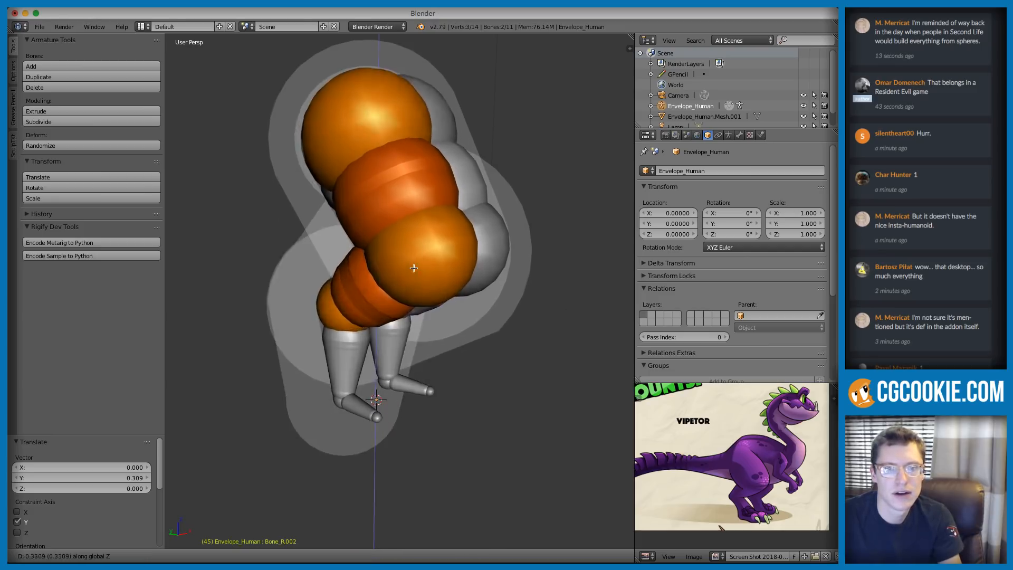
key("Escape")
right_click(403, 116, "shift")
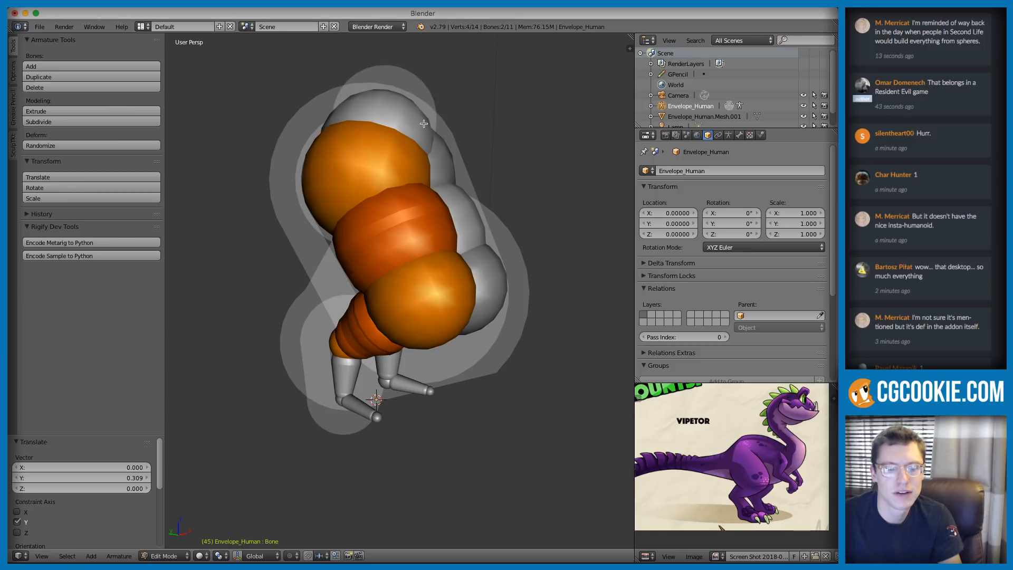
key("g")
key("Escape")
right_click(404, 115, "shift")
right_click(385, 108, "shift")
right_click(372, 112, "shift")
right_click(402, 110, "shift")
middle_click_drag(464, 108, 379, 95)
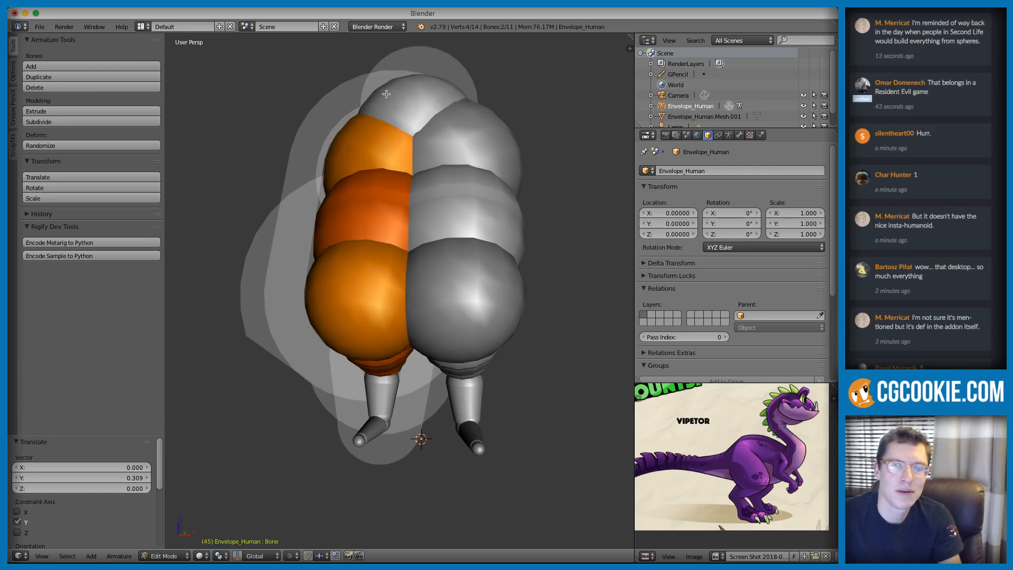
key("z")
key("z")
key("z")
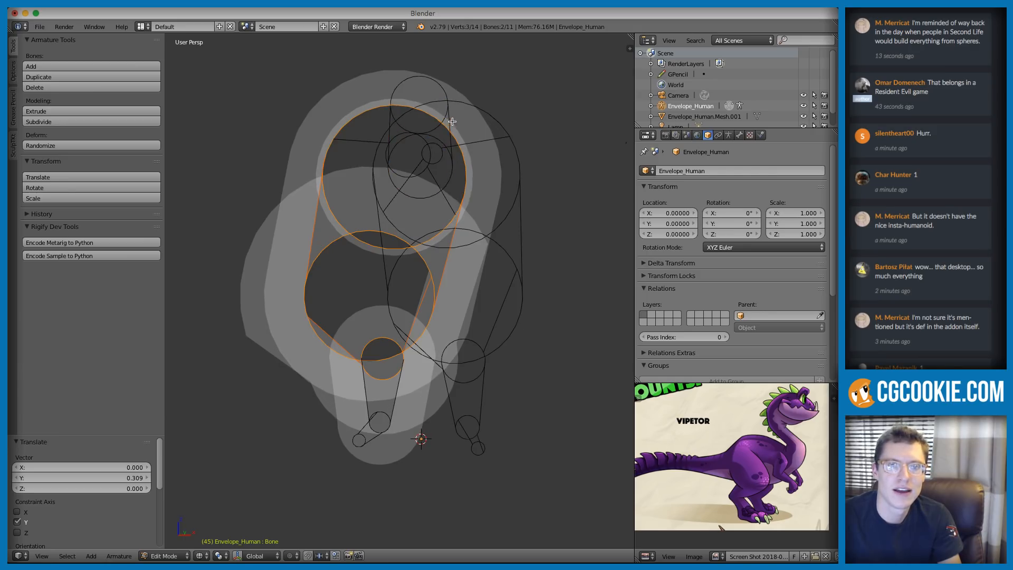
key("z")
key("a")
key("Tab")
key("Tab")
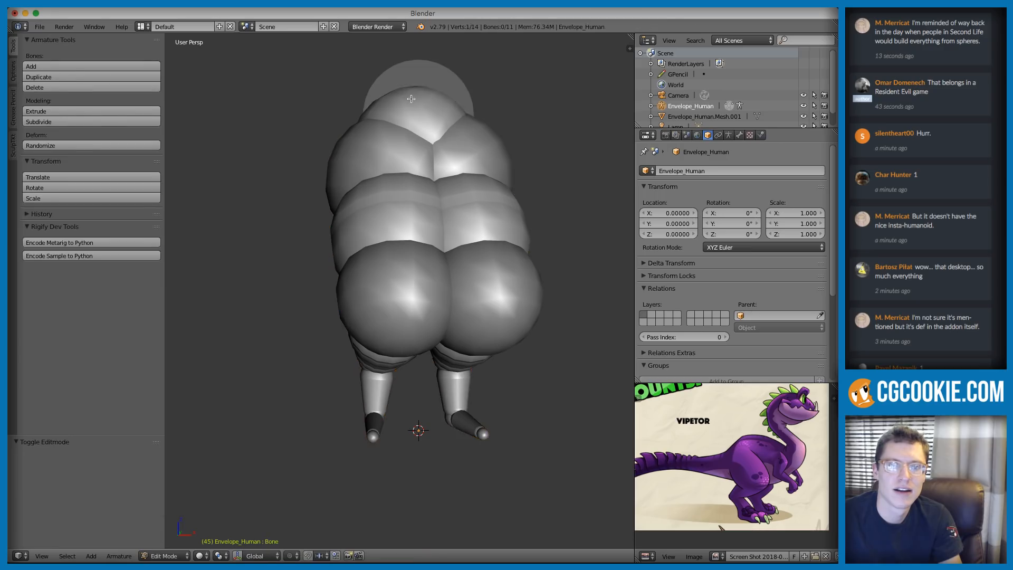
key("z")
right_click(411, 99)
right_click(429, 183)
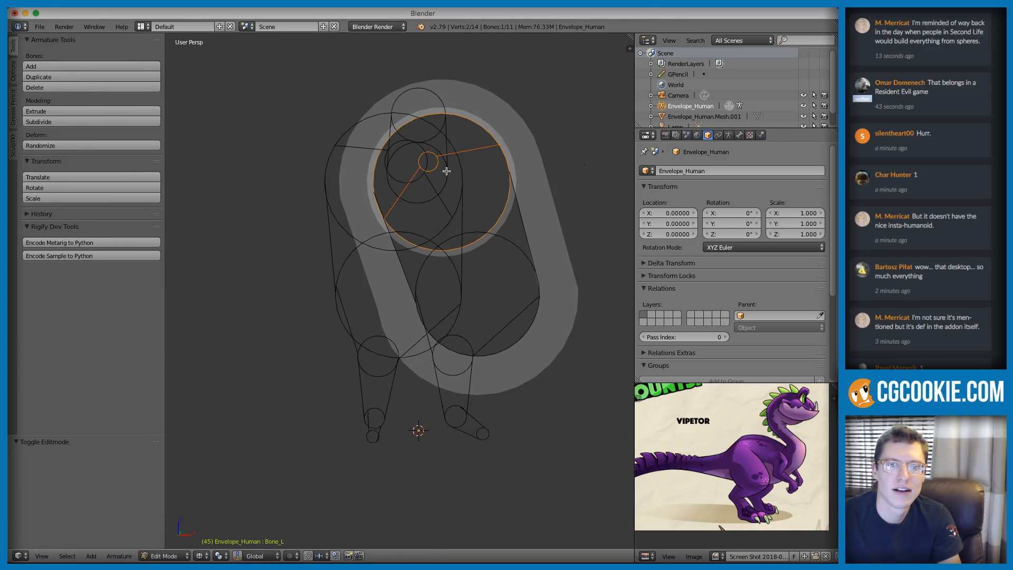
Step: Move the topmost spine joint up and away from the hips by 0.243, 0.213 and 0.297 in X, Y and Z
middle_click_drag(446, 136, 360, 91)
key("z")
right_click(423, 133)
right_click(393, 101)
right_click(378, 105)
right_click(337, 106)
key("g")
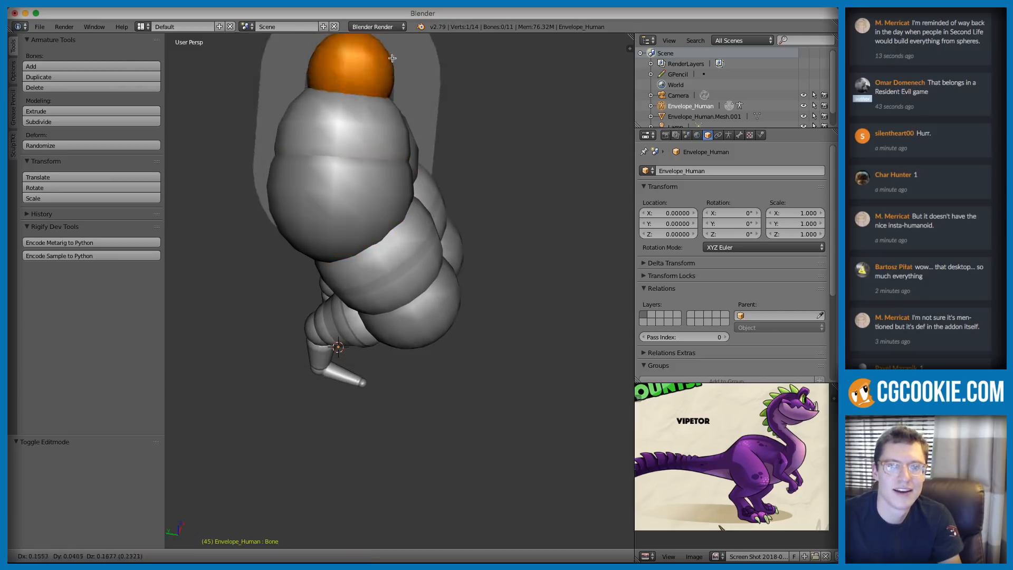
left_click(382, 129)
Step: Move the middle joint of the right lower leg farther back along the Y axis and raise it 0.126 along Z
scroll(425, 130, "down", 4)
middle_click_drag(460, 193, 421, 316)
right_click(408, 329)
right_click(323, 355)
key("g")
key("x")
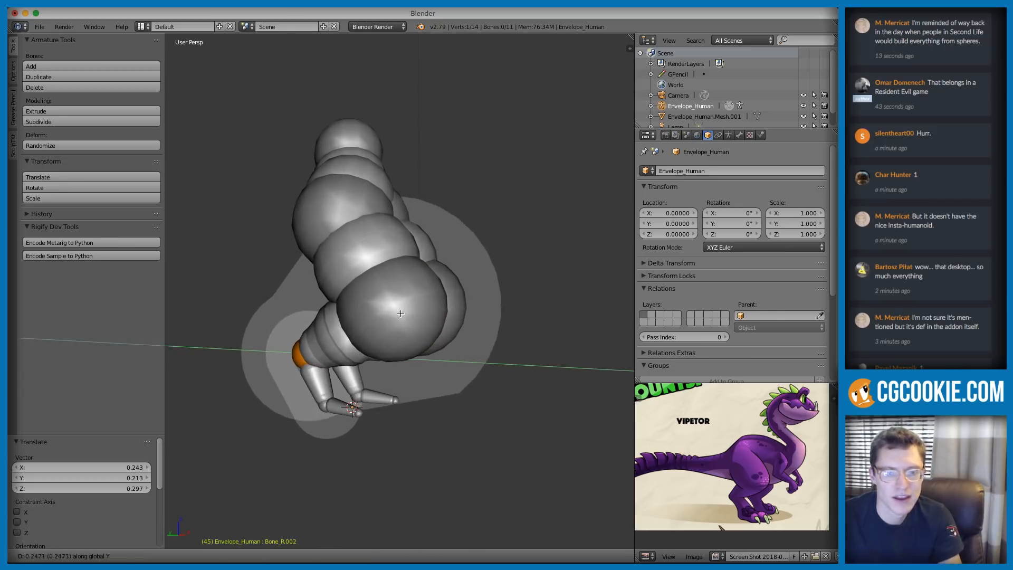
key("z")
left_click(424, 298)
right_click(424, 294)
right_click(401, 355)
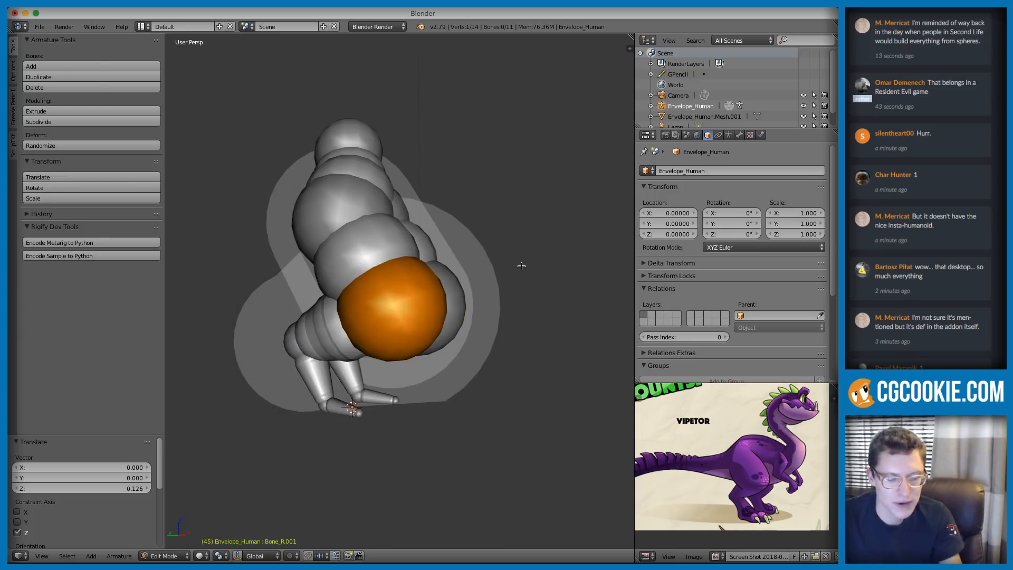
right_click(285, 345)
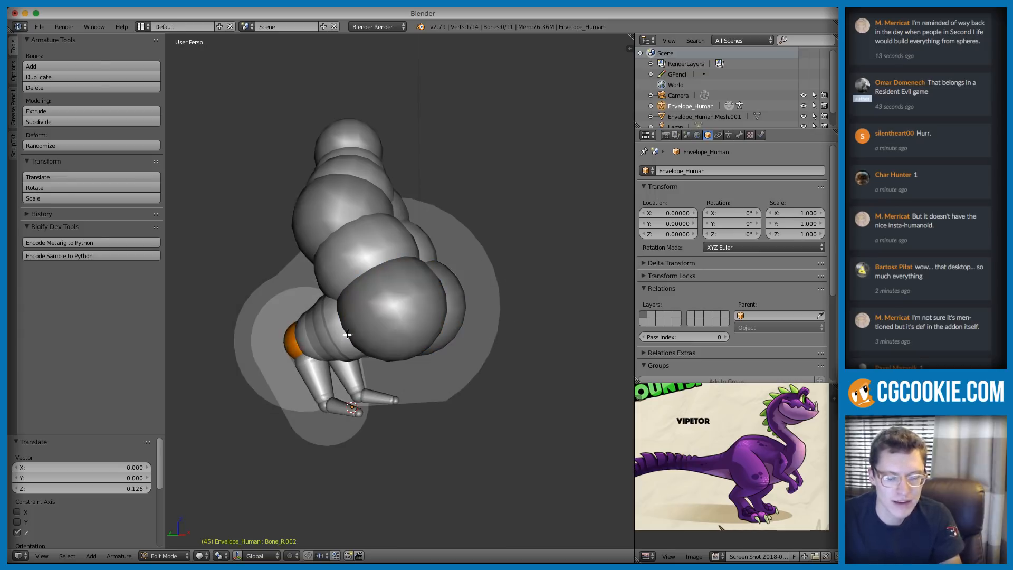
key("g")
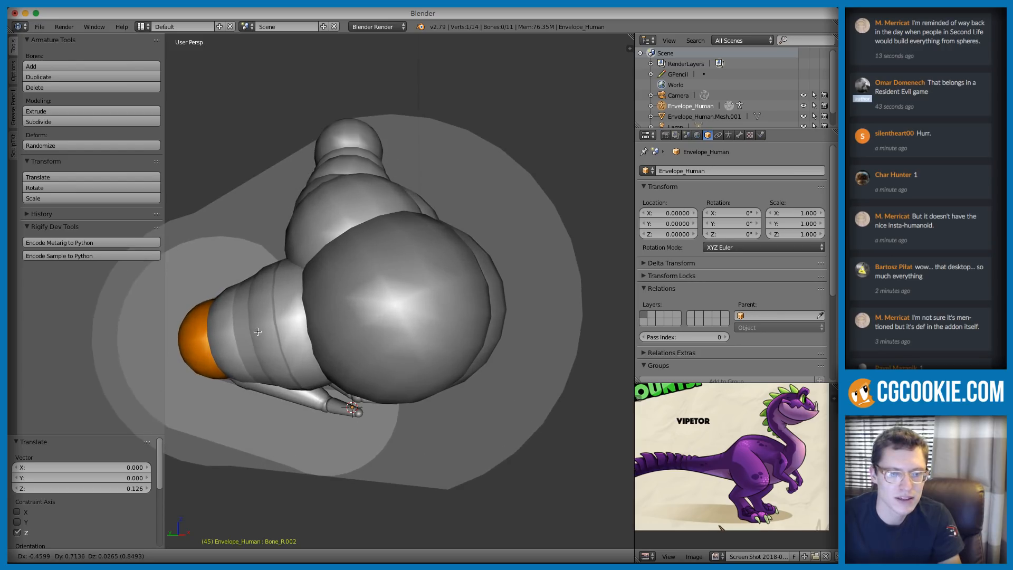
left_click(257, 330)
middle_click_drag(258, 331, 388, 305)
Step: Shrink the right knee joint's envelope by a factor of 0.63
right_click(387, 306)
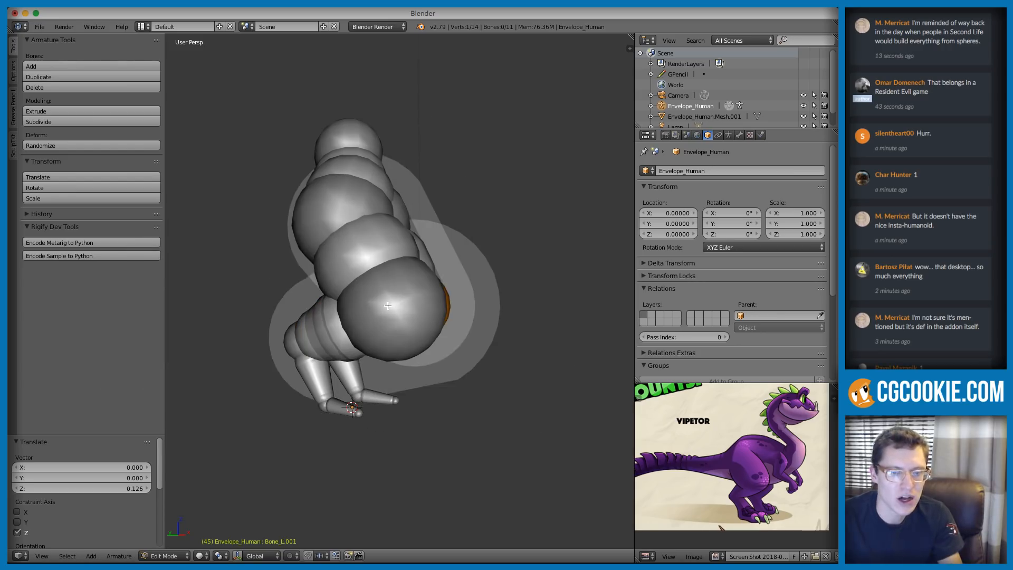
right_click(424, 304)
key("alt+s")
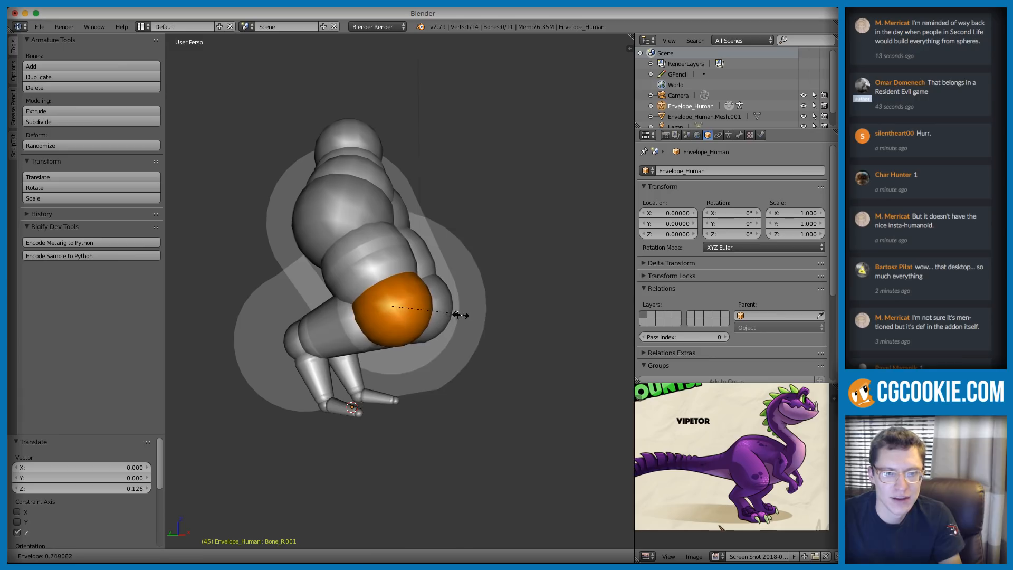
left_click(450, 315)
right_click(328, 328)
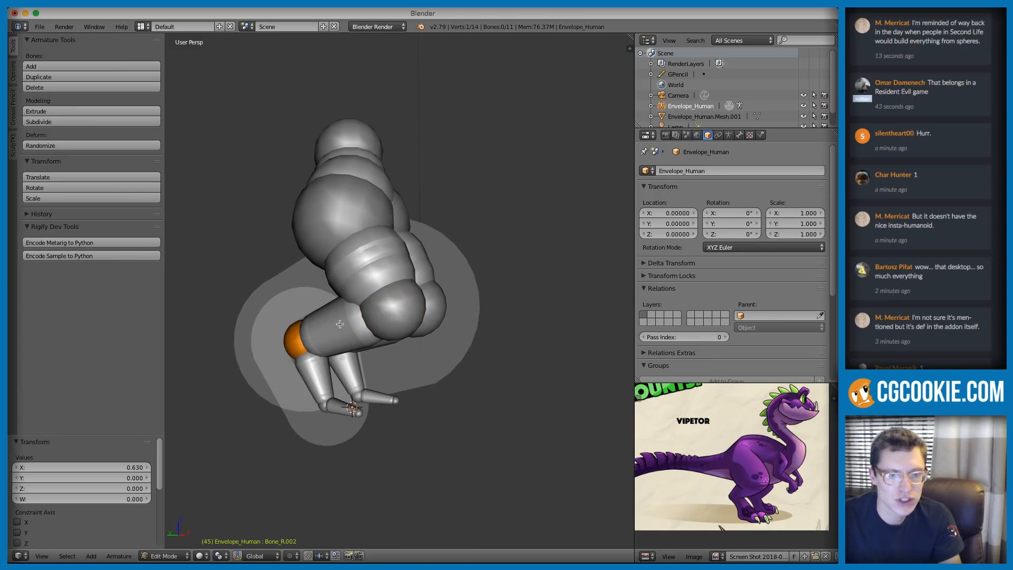
Step: Move the right leg's bones from the knee down to the foot outward along the global X axis by -0.249
middle_click_drag(458, 331, 348, 309)
right_click(346, 307)
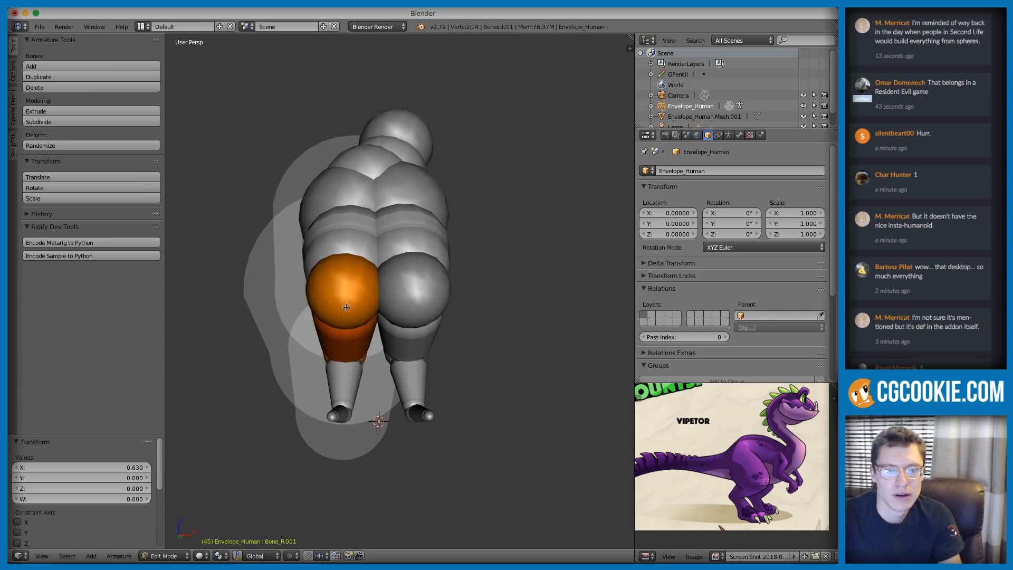
right_click(346, 417, "shift")
key("g")
key("x")
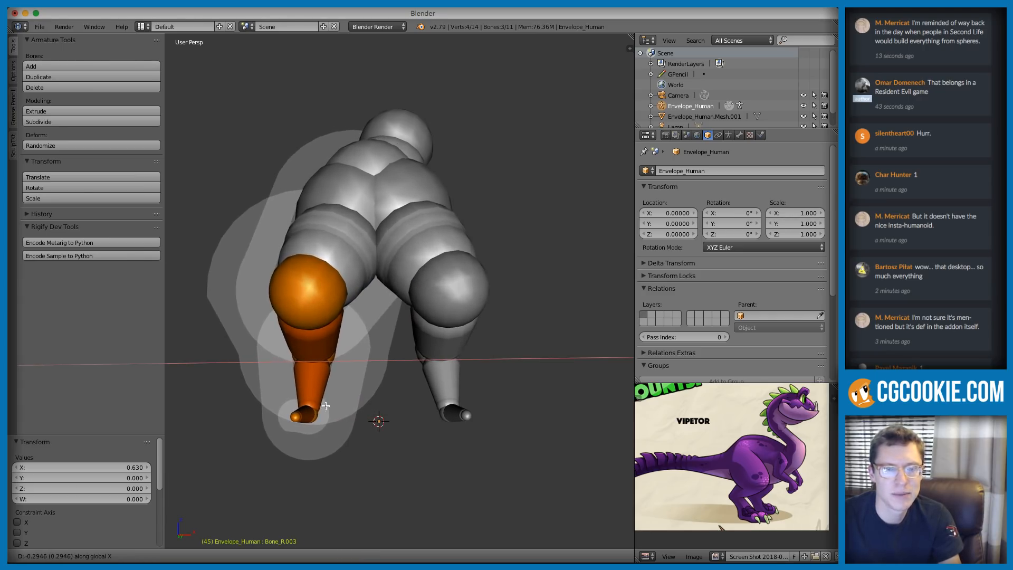
left_click(329, 211)
Step: Add the right hip joint to the selected leg bones and shift the whole leg along X by -0.343
right_click(316, 179, "shift")
key("g")
key("x")
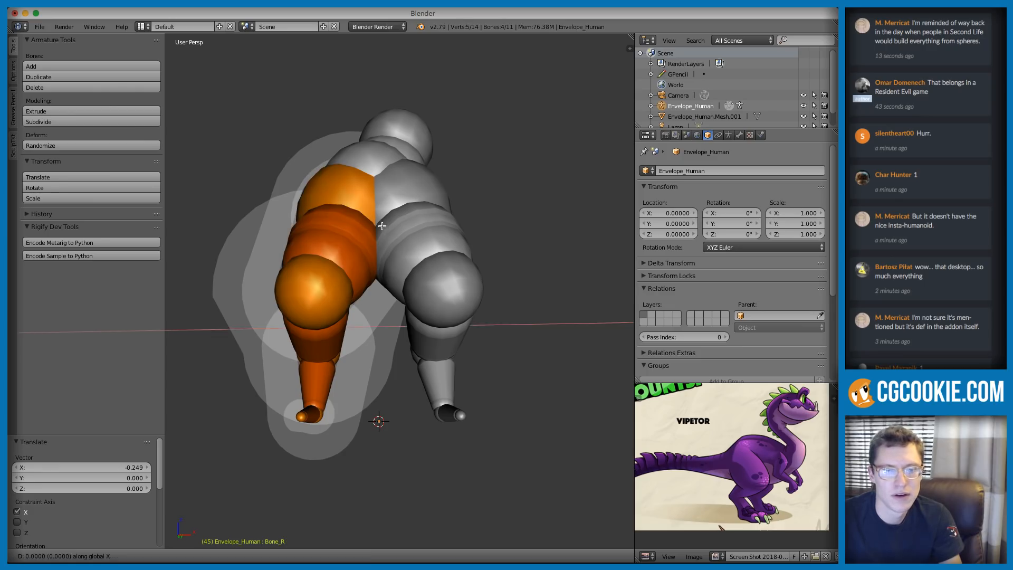
left_click(346, 227)
Step: Raise the rear hock joint of the right lower leg by 0.068 along the Z axis
middle_click_drag(385, 236, 395, 254)
middle_click_drag(364, 283, 366, 327)
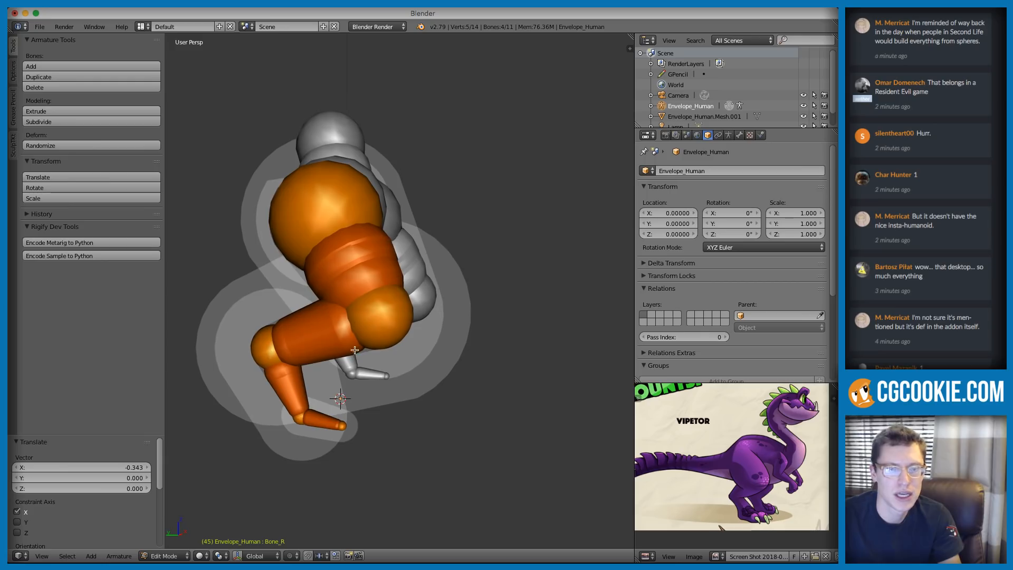
right_click(267, 351)
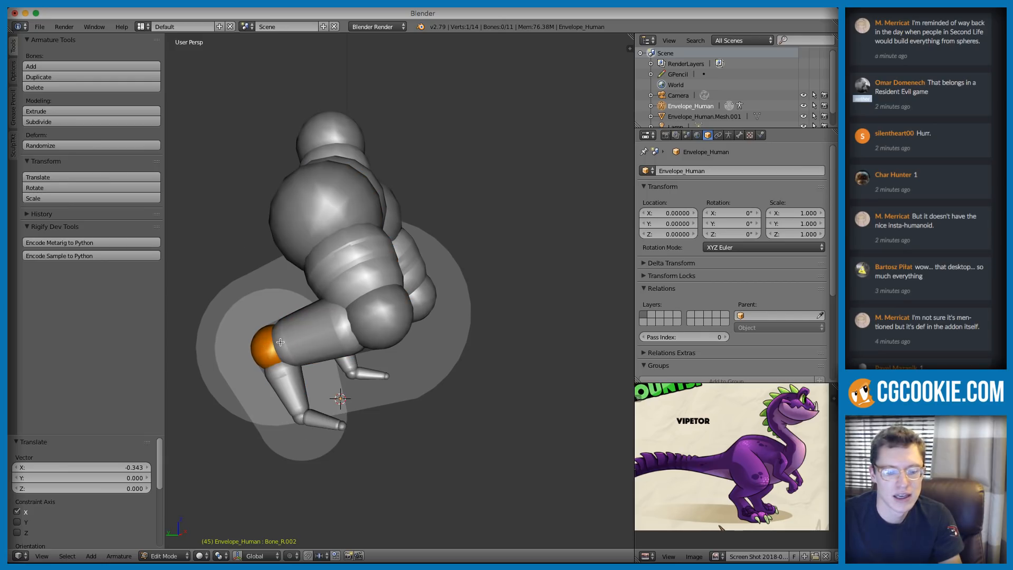
key("g")
key("z")
key("Return")
Step: Lengthen the right foot by moving its tip joint forward along the Y axis by -0.154
right_click(343, 417)
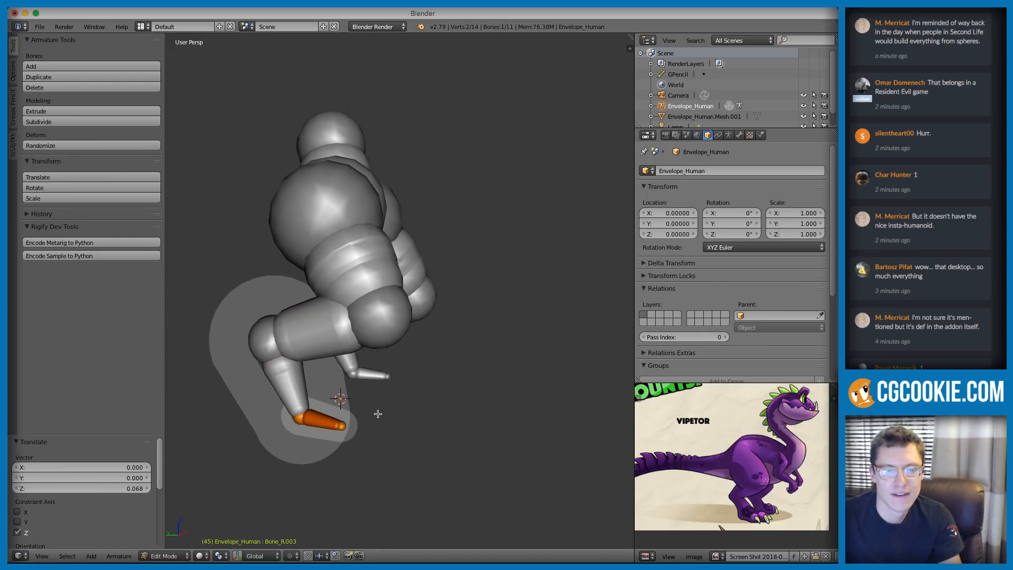
middle_click_drag(379, 412, 329, 429)
right_click(346, 427)
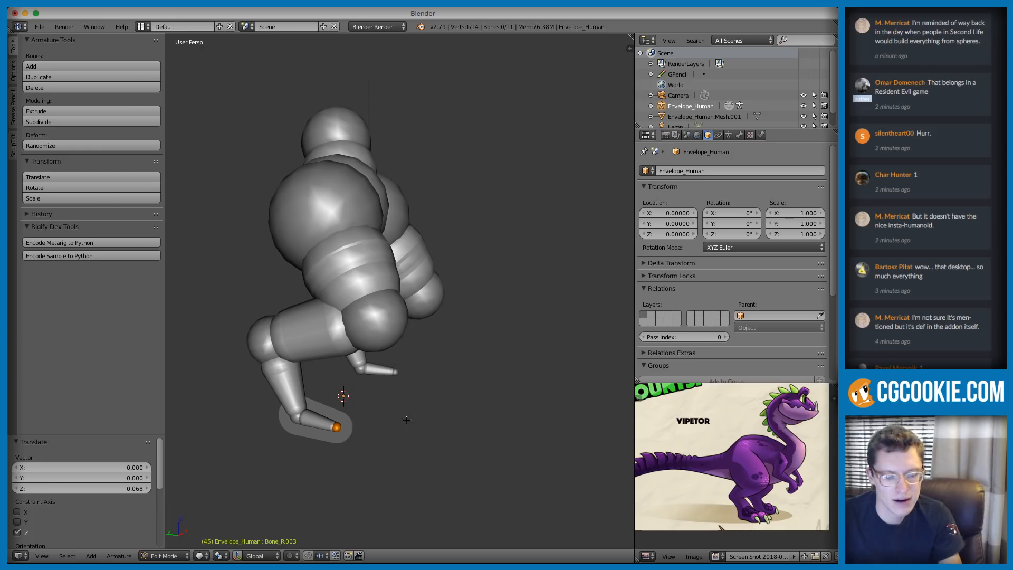
key("g")
key("y")
key("Return")
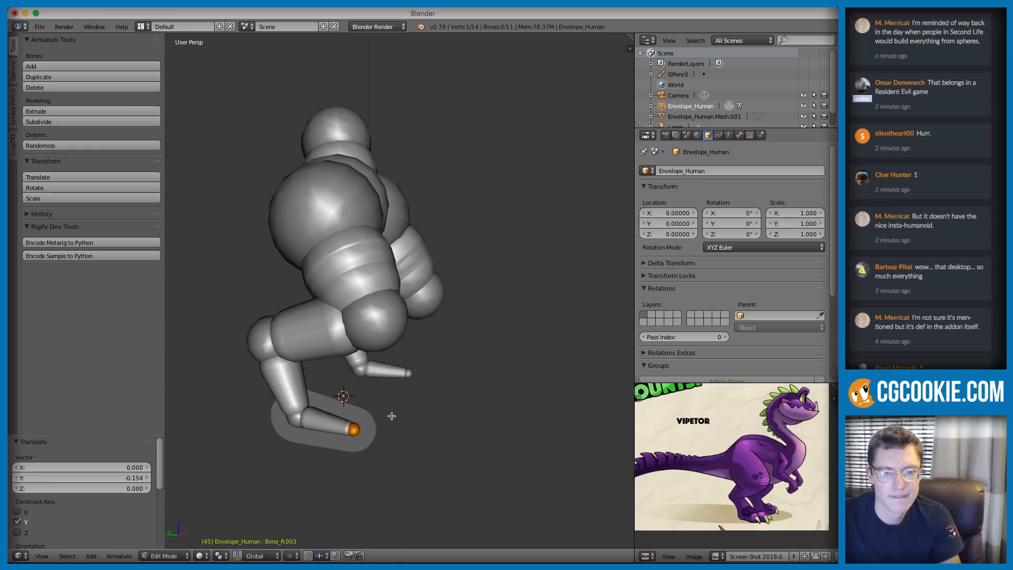
Step: Enlarge the right ankle joint's envelope by a factor of 1.294
right_click(323, 421)
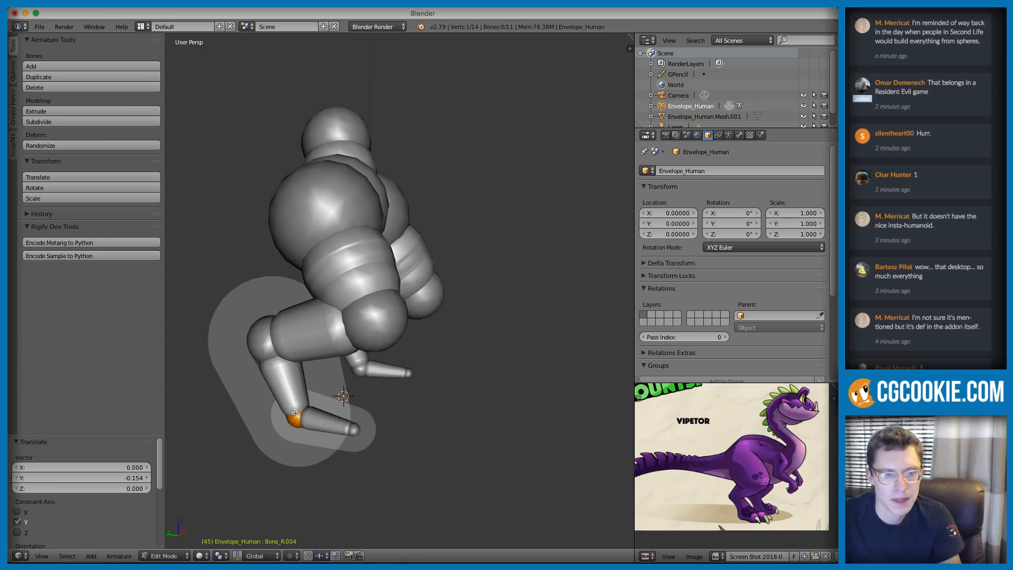
key("ctrl+s")
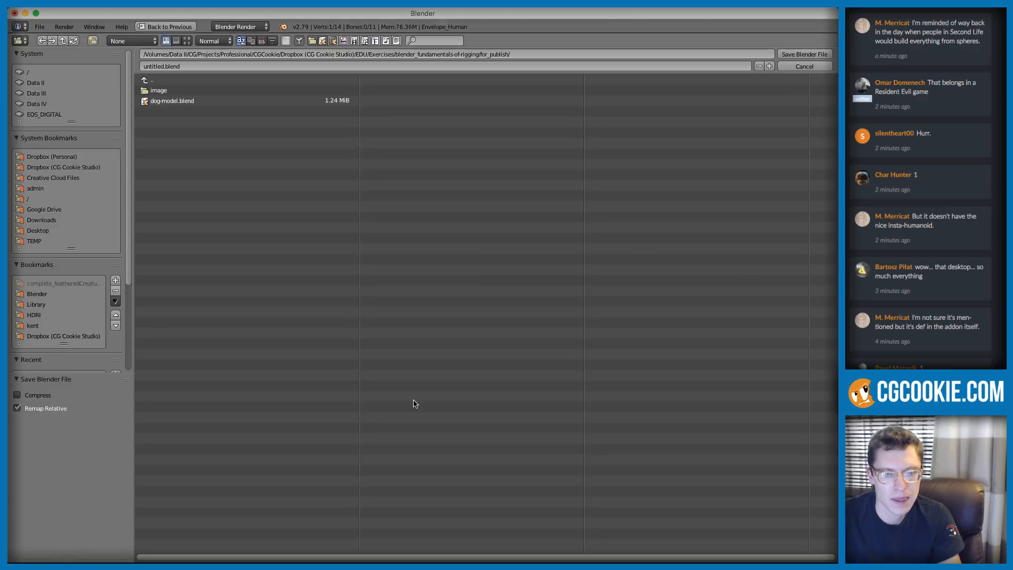
left_click(800, 68)
key("alt+s")
left_click(513, 332)
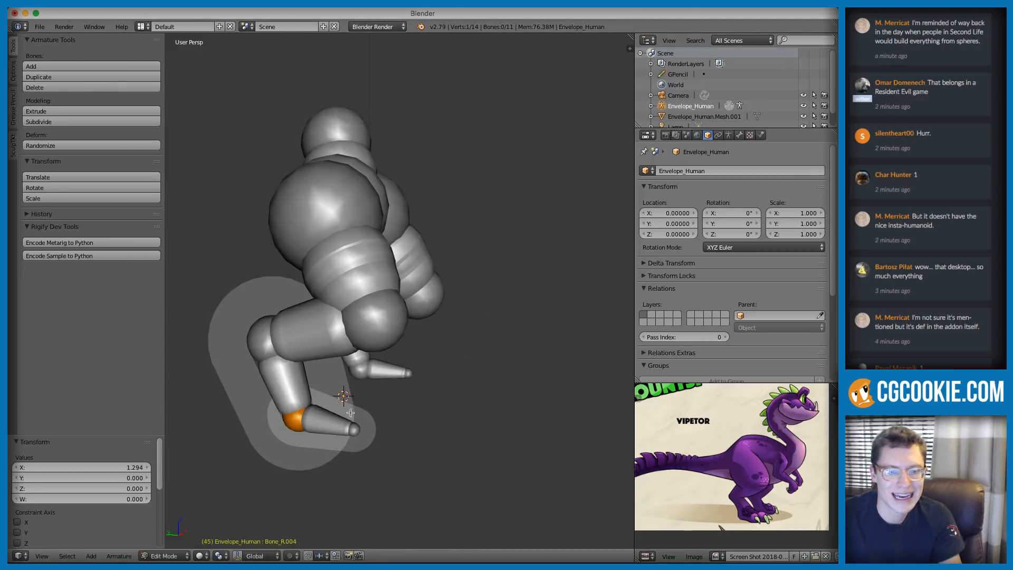
Step: Enlarge the envelope at the tip of the right foot by a factor of 1.759
right_click(354, 429)
key("alt+s")
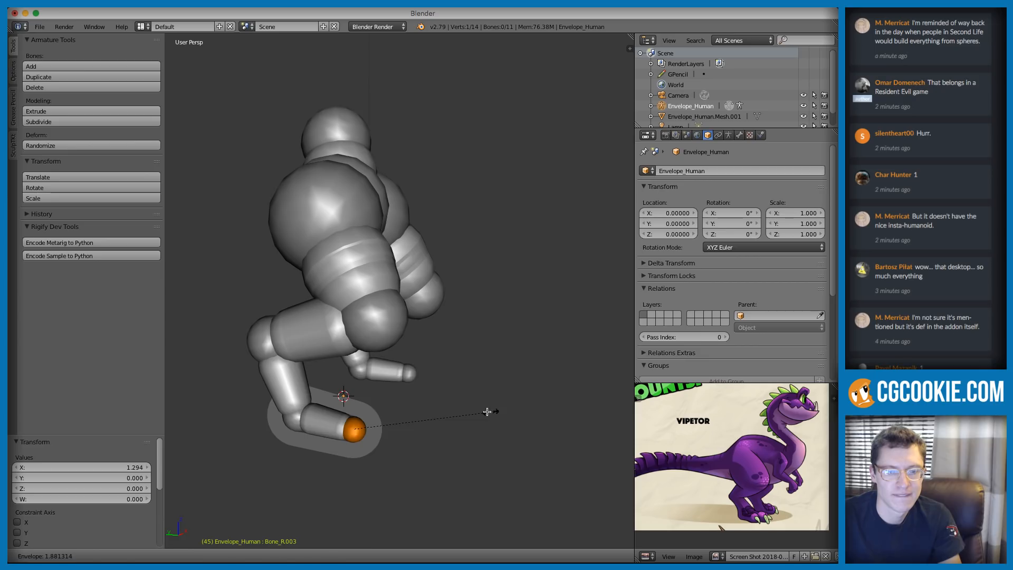
left_click(484, 412)
Step: Extrude a mirrored bone from the tip of the right foot along the global Y axis
middle_click_drag(485, 411, 441, 371)
key("shift+e")
key("y")
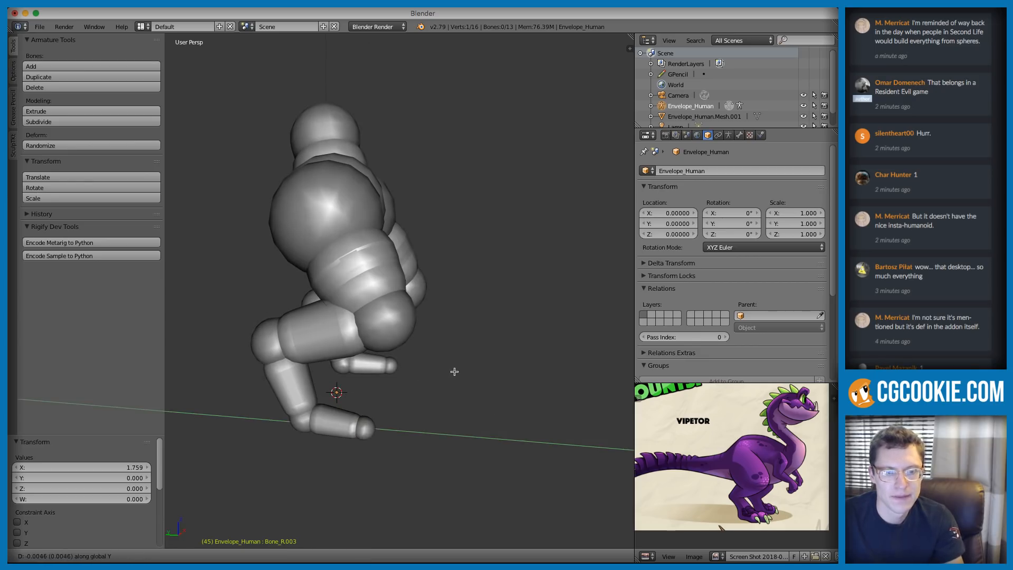
Step: Extrude a tapered claw bone about 0.306 forward along Y from the foot's tip and lower its end about 0.048
left_click(478, 369)
key("g")
key("z")
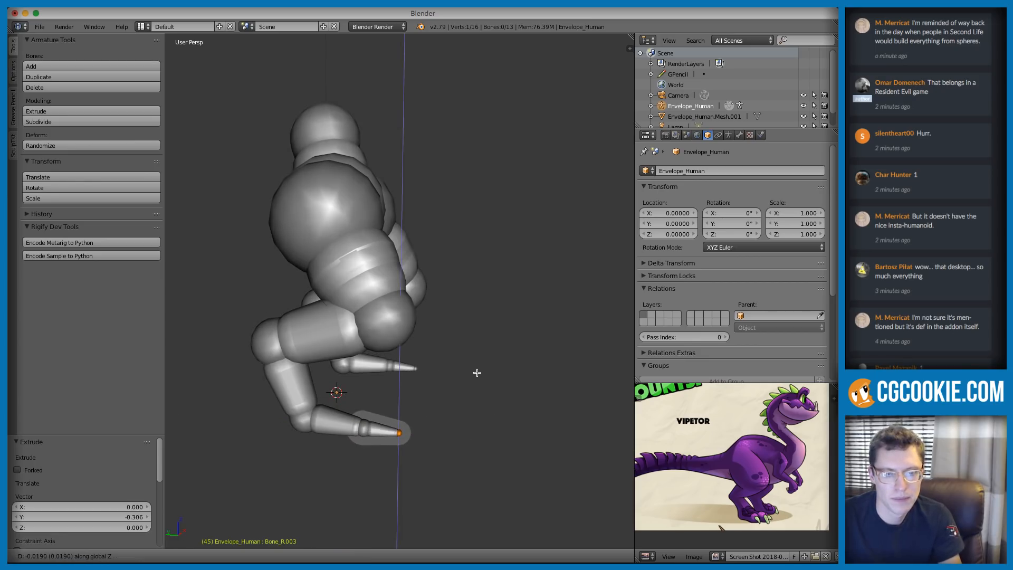
left_click(475, 374)
Step: Enlarge the envelope radius of the joint between the toe and claw by a factor of about 1.5
right_click(365, 429)
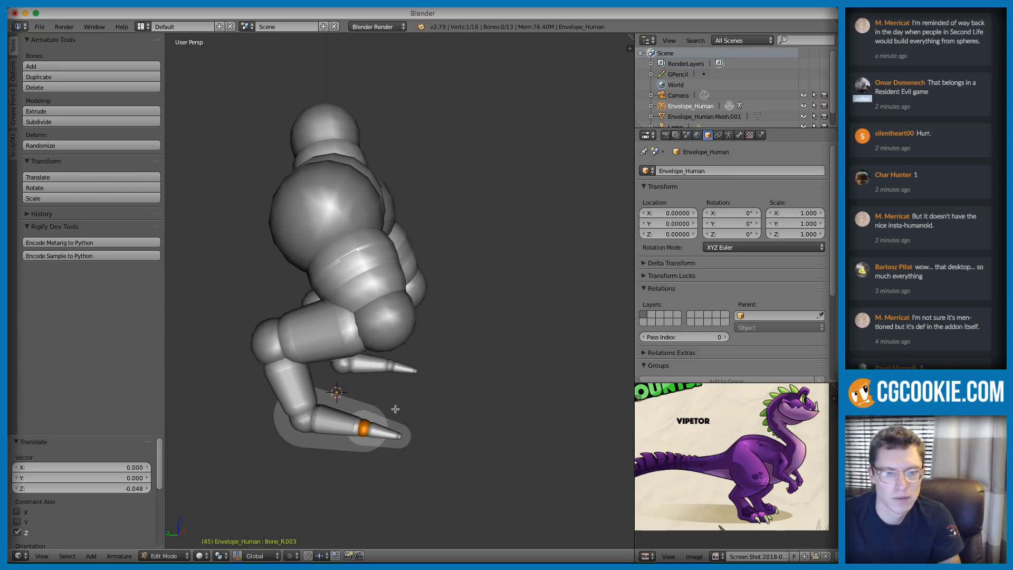
key("alt+s")
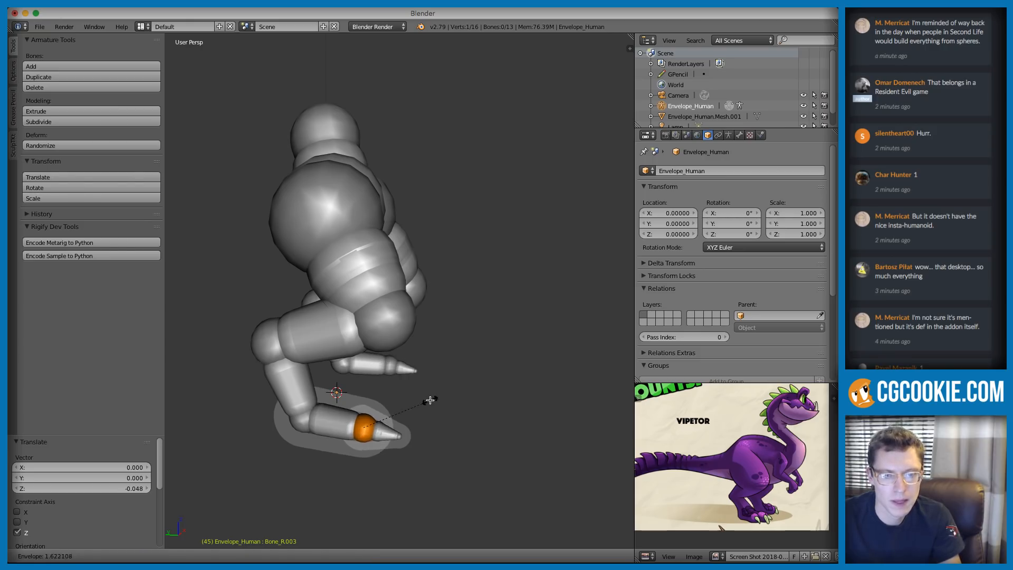
left_click(424, 400)
Step: Duplicate the toe and claw bones and move the copy about -0.224 along X to form an outer toe
right_click(346, 430)
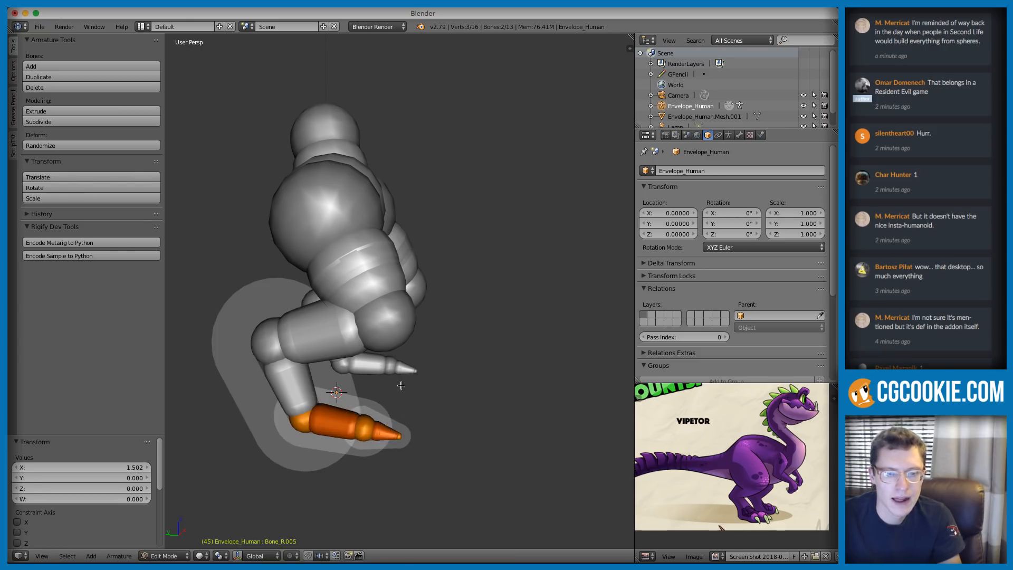
middle_click_drag(401, 385, 347, 435)
key("shift+d")
right_click(333, 472)
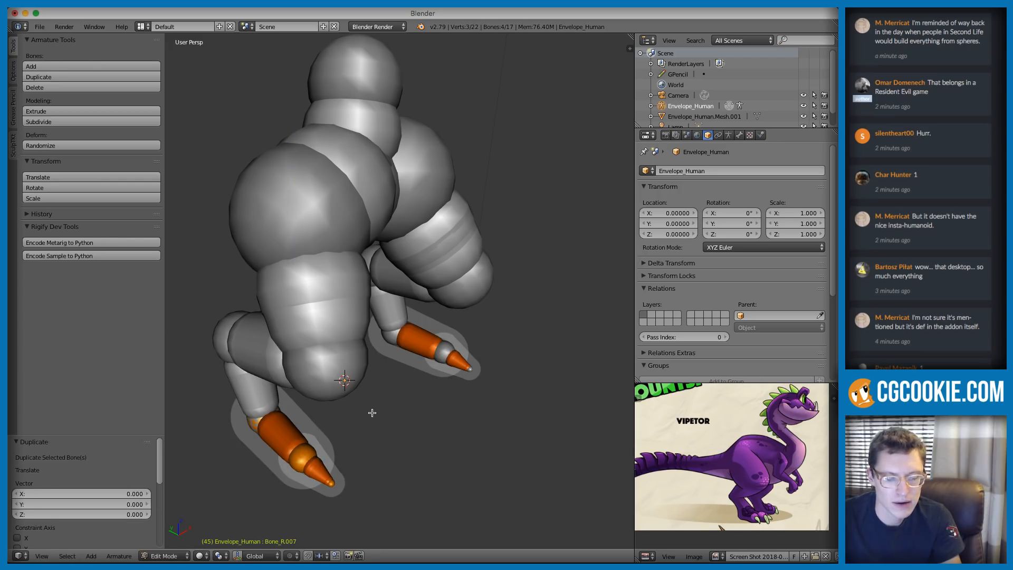
key("g")
key("x")
left_click(345, 420)
Step: Rotate the duplicated outer toe outward about the Z axis
key("r")
key("z")
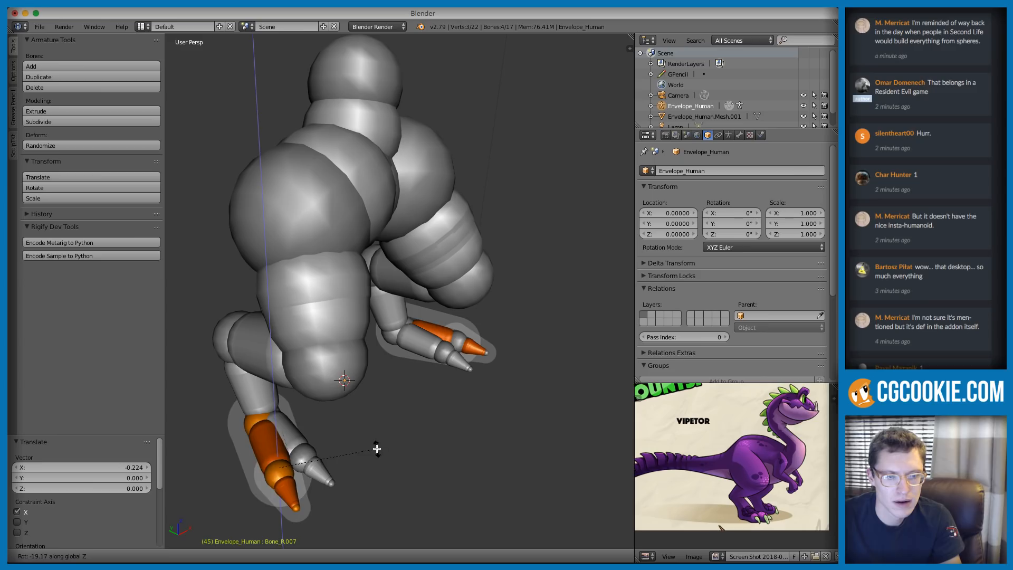
left_click(367, 446)
Step: Scale the outer toe and shift it horizontally by about 0.021 in X and 0.051 in Y
middle_click_drag(362, 434, 296, 416)
key("s")
left_click(435, 422)
key("g")
key("shift+z")
left_click(430, 421)
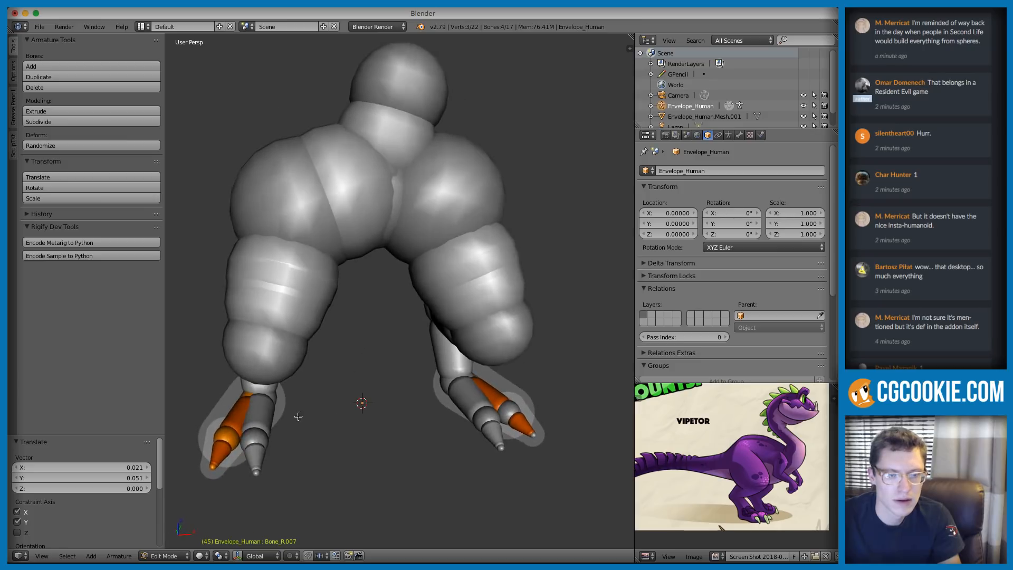
Step: Duplicate the outer toe about 0.379 along X to the foot's inner side and rotate the copy about 40.8° around Z
key("shift+d")
key("x")
left_click(401, 385)
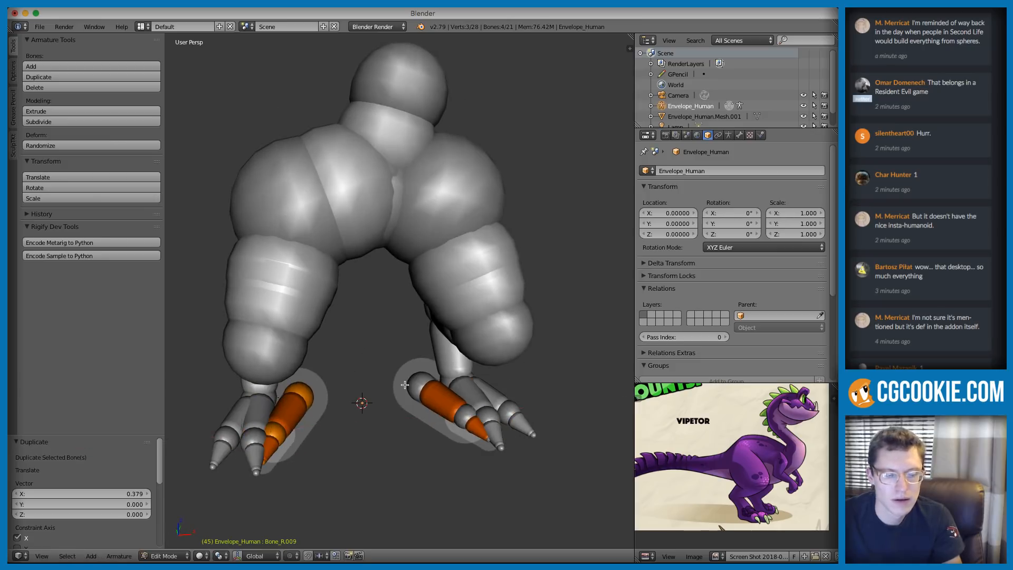
key("r")
key("z")
left_click(354, 298)
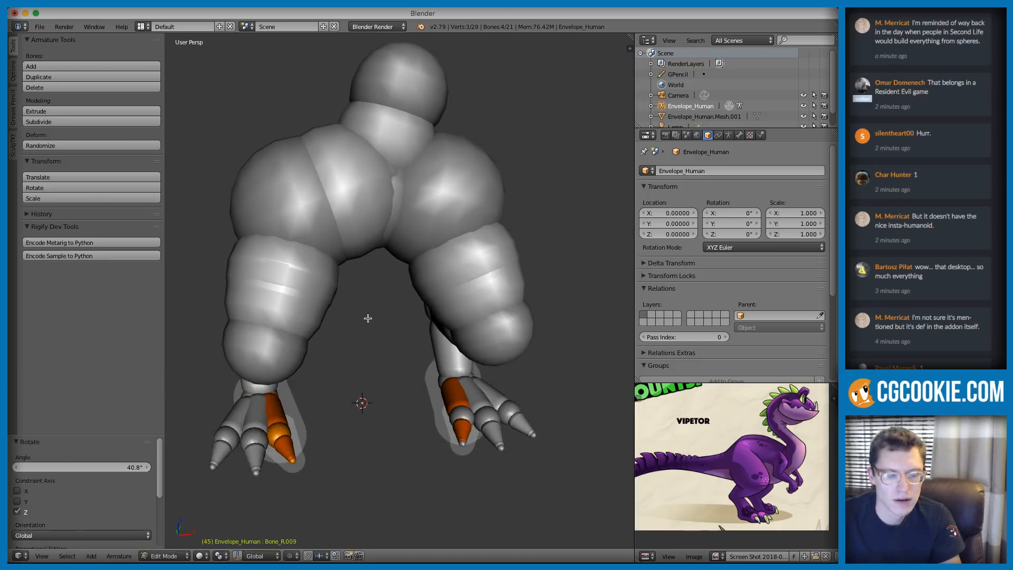
Step: Shift the inner toe about 0.039 along X and rotate it about 6.68° around Z
key("g")
key("x")
left_click(372, 319)
middle_click_drag(369, 343, 329, 387)
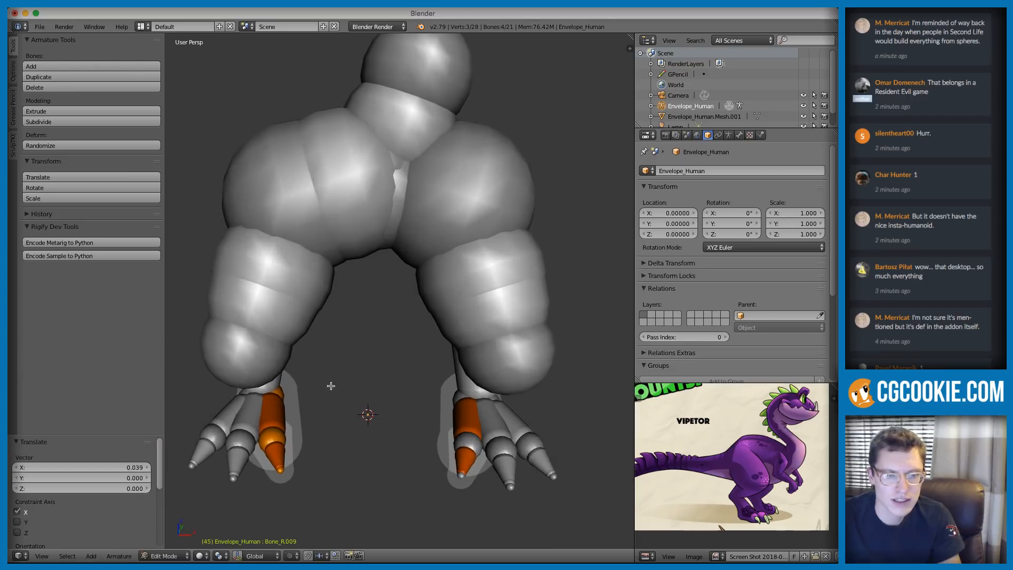
key("r")
key("z")
left_click(356, 366)
Step: Rotate only the inner toe's claw bone about -10.9° around the Z axis
right_click(276, 458)
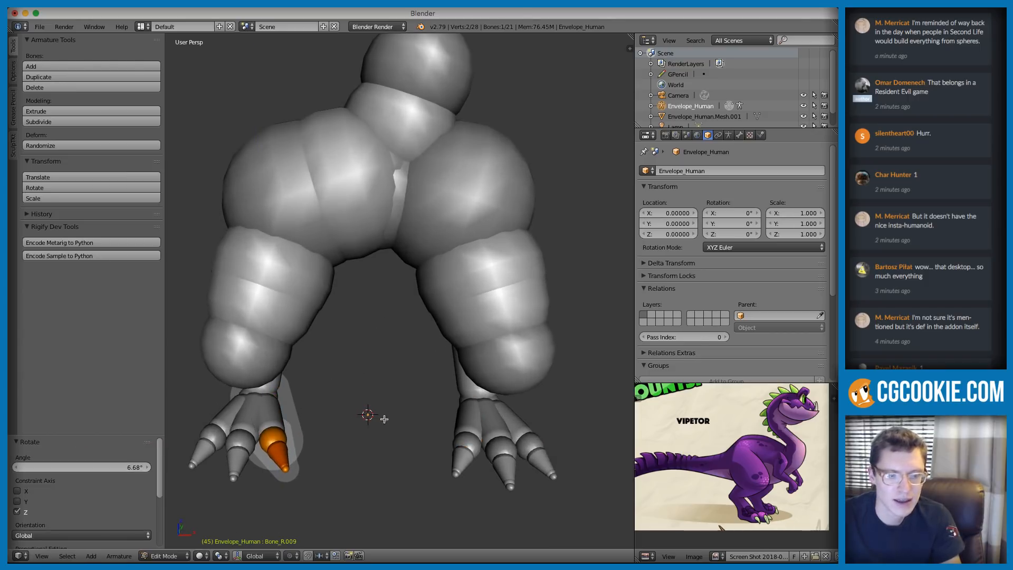
key("r")
key("z")
left_click(362, 413)
Step: Move the rear hock joint of the right leg about 0.086 along X toward the body's centre
middle_click_drag(361, 414, 324, 331)
right_click(324, 331)
key("g")
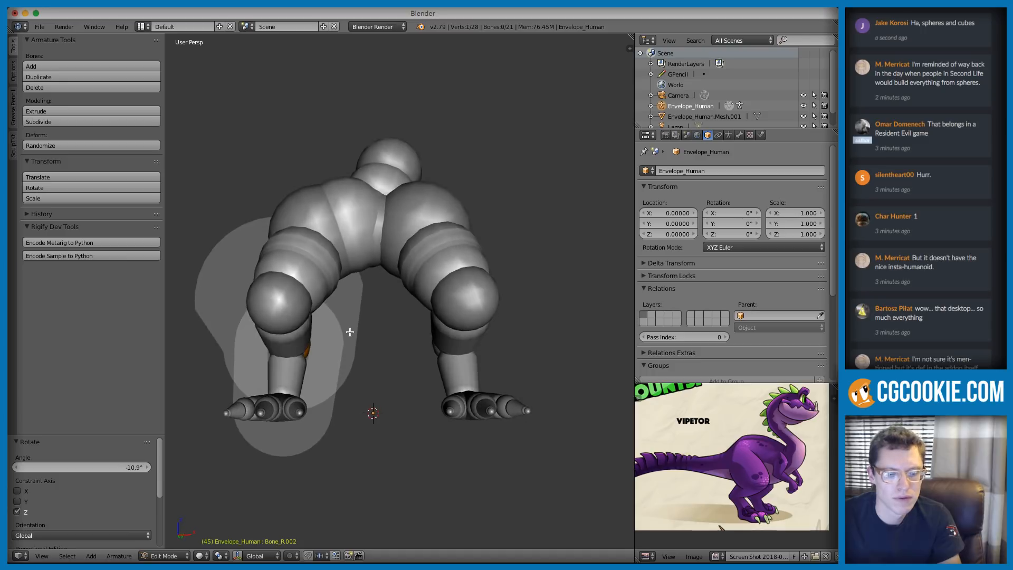
key("x")
left_click(358, 332)
Step: Try moving and rotating the right lower leg bone in Pose Mode, and return to Edit Mode
middle_click_drag(326, 347, 405, 333)
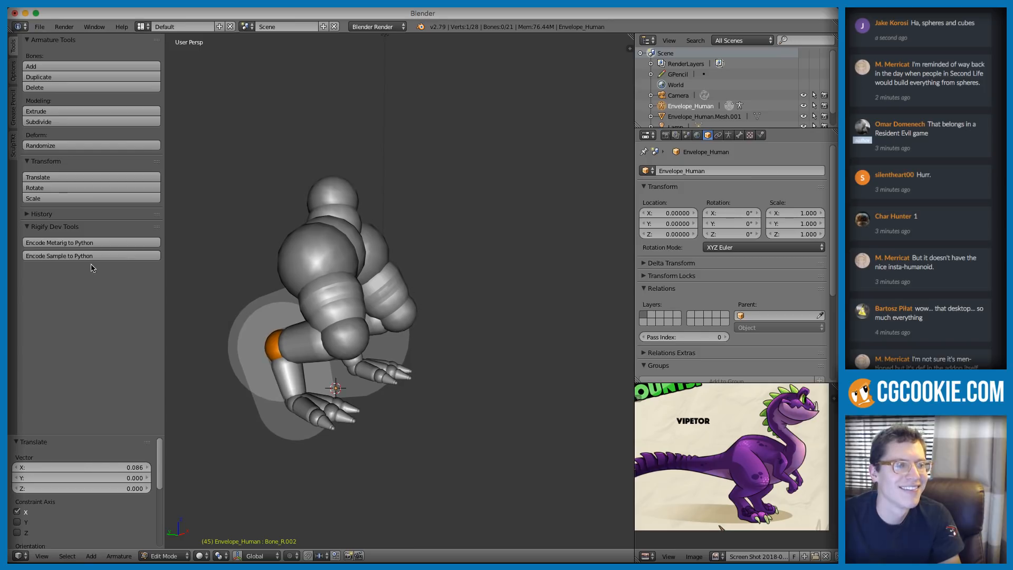
middle_click_drag(406, 205, 306, 205)
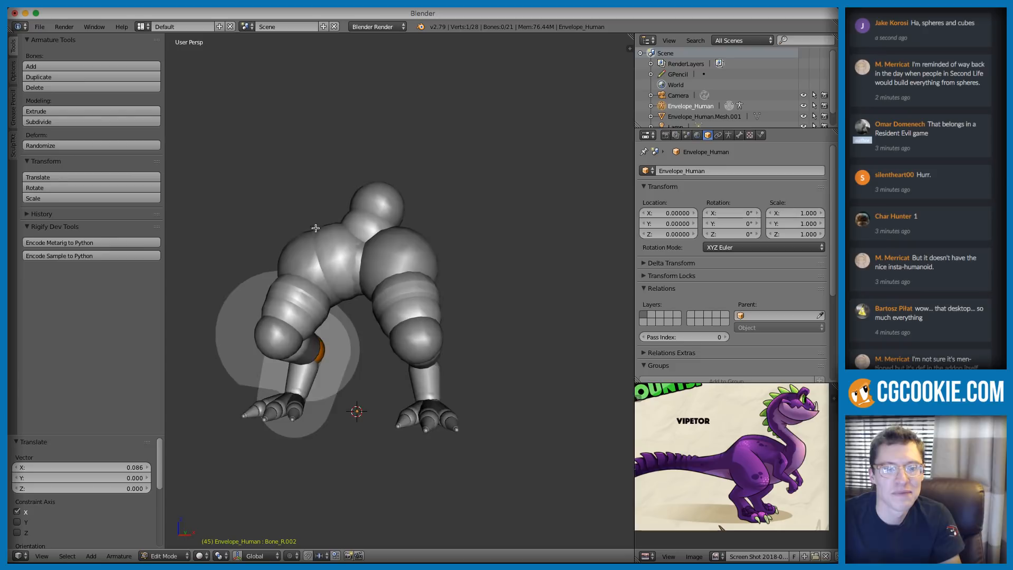
scroll(325, 284, "up", 5)
right_click(309, 392)
middle_click_drag(310, 392, 335, 410)
key("ctrl+Tab")
key("g")
right_click(360, 392)
right_click(372, 358)
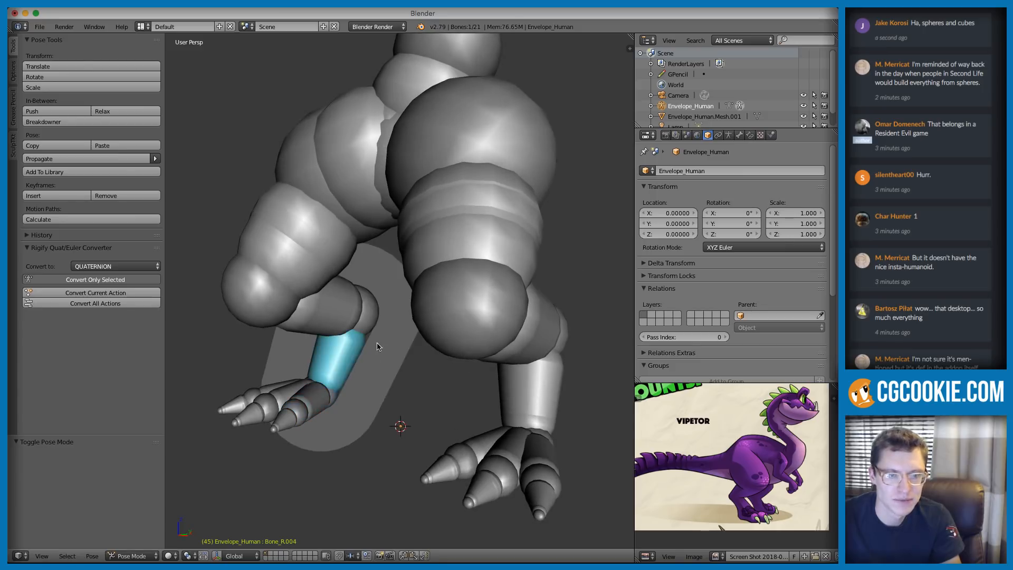
key("r")
right_click(369, 358)
middle_click_drag(369, 357, 391, 282)
scroll(409, 307, "down", 2)
key("Tab")
Step: Delete the central body bone that rises between the two hips
key("a")
right_click(377, 216)
middle_click_drag(377, 216, 395, 229)
key("x")
left_click(396, 228)
key("ctrl+z")
key("x")
left_click(388, 249)
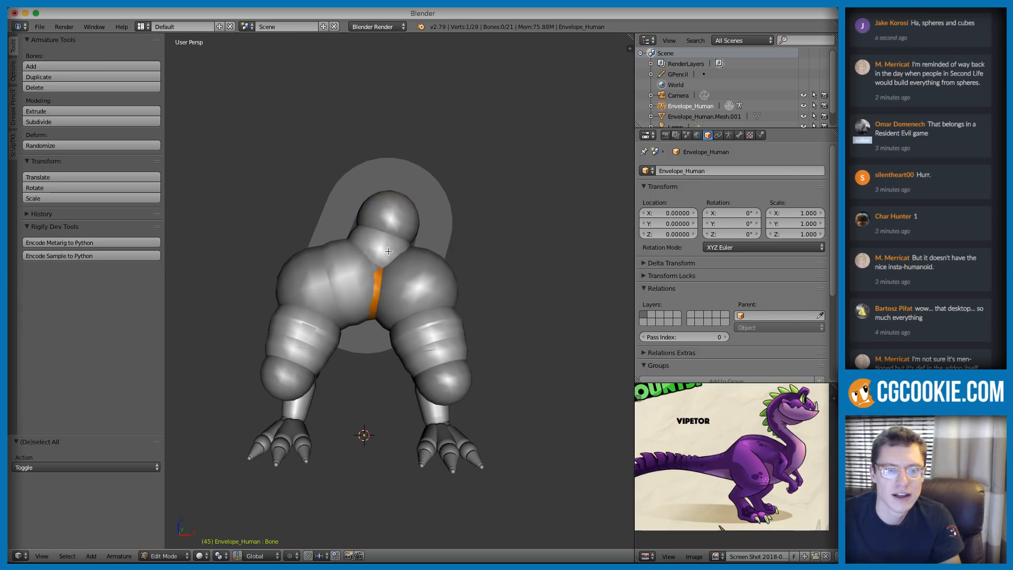
scroll(388, 251, "up", 6)
key("ctrl+z")
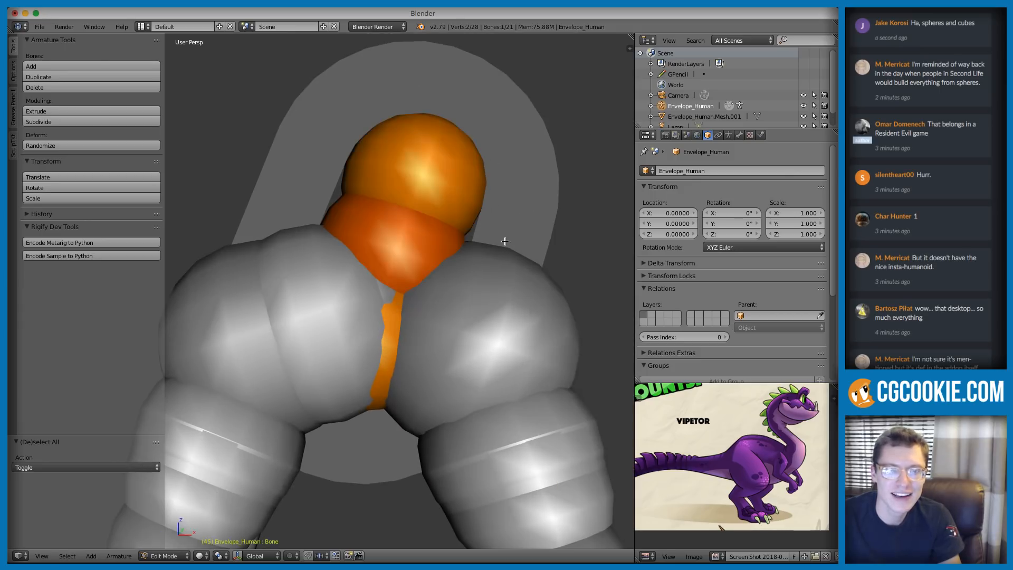
key("x")
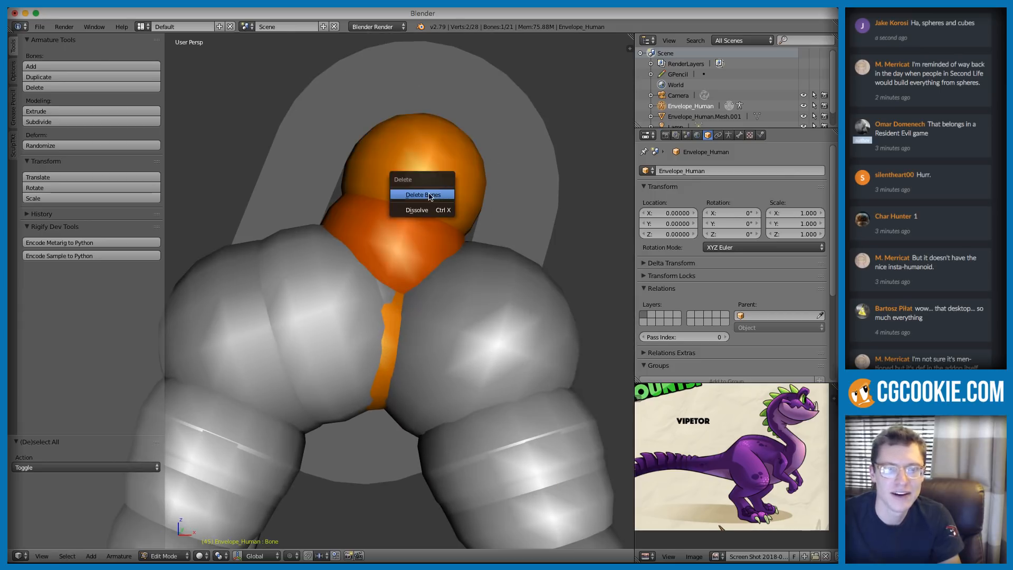
left_click(429, 195)
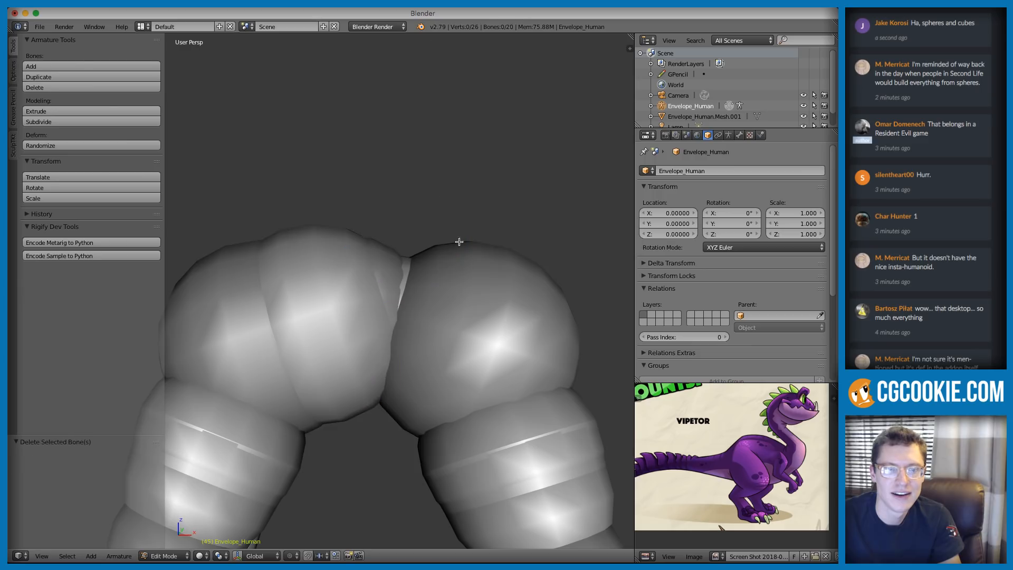
Step: Try to delete the inner hip joints where the two legs meet
scroll(461, 261, "down", 4)
scroll(407, 256, "up", 1)
right_click(331, 269)
key("x")
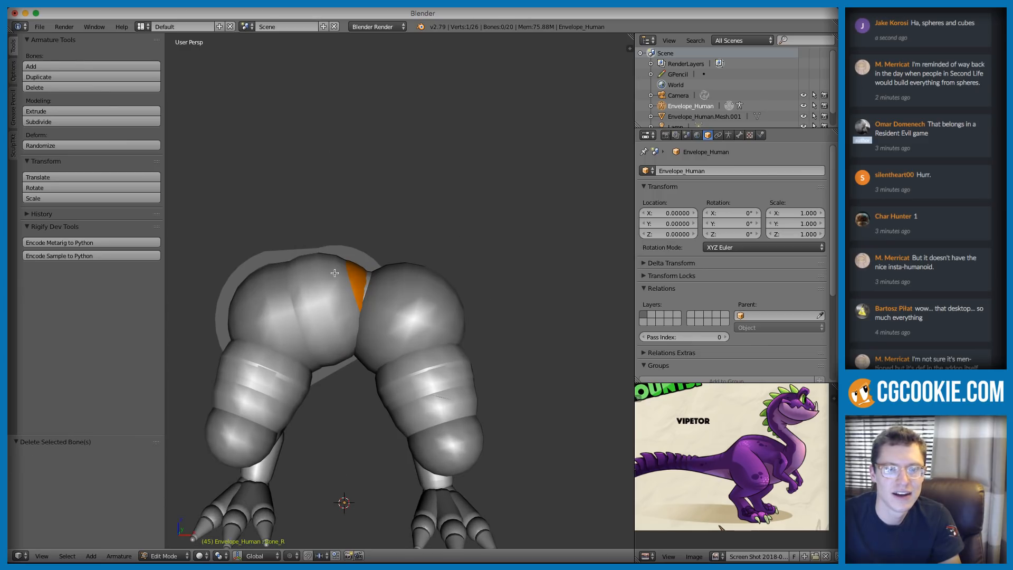
right_click(322, 262)
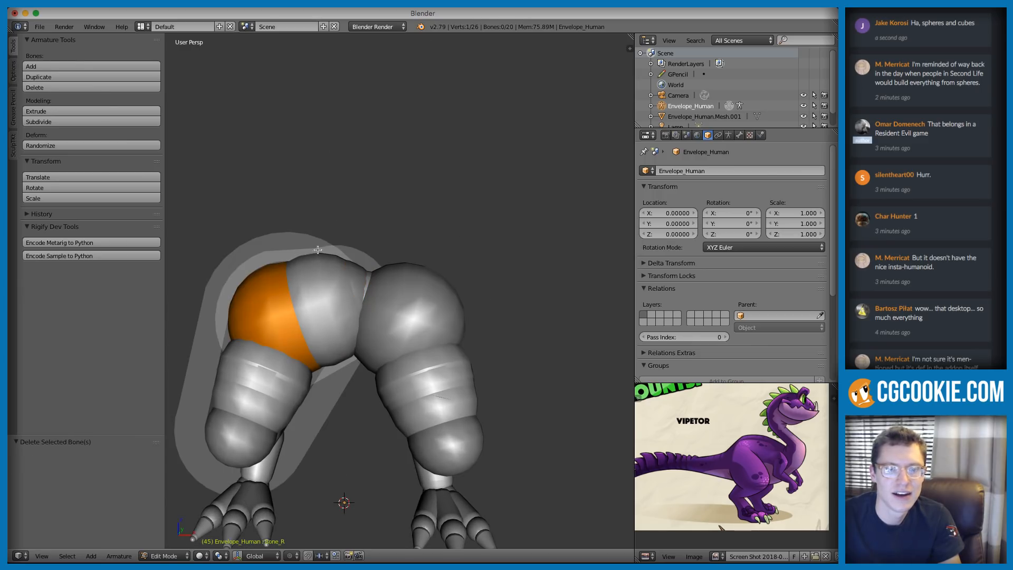
middle_click_drag(353, 219, 359, 221)
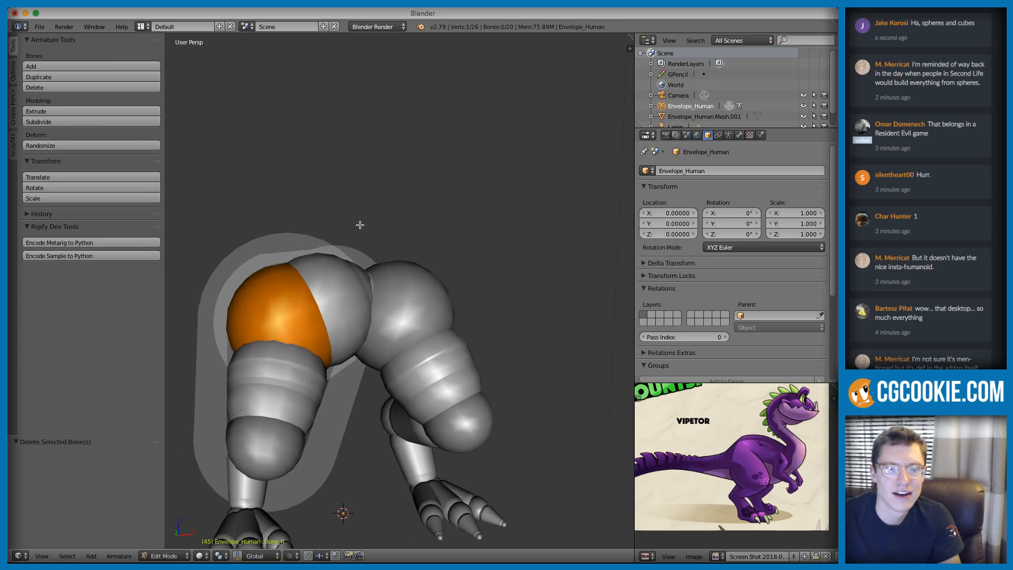
key("a")
right_click(381, 277)
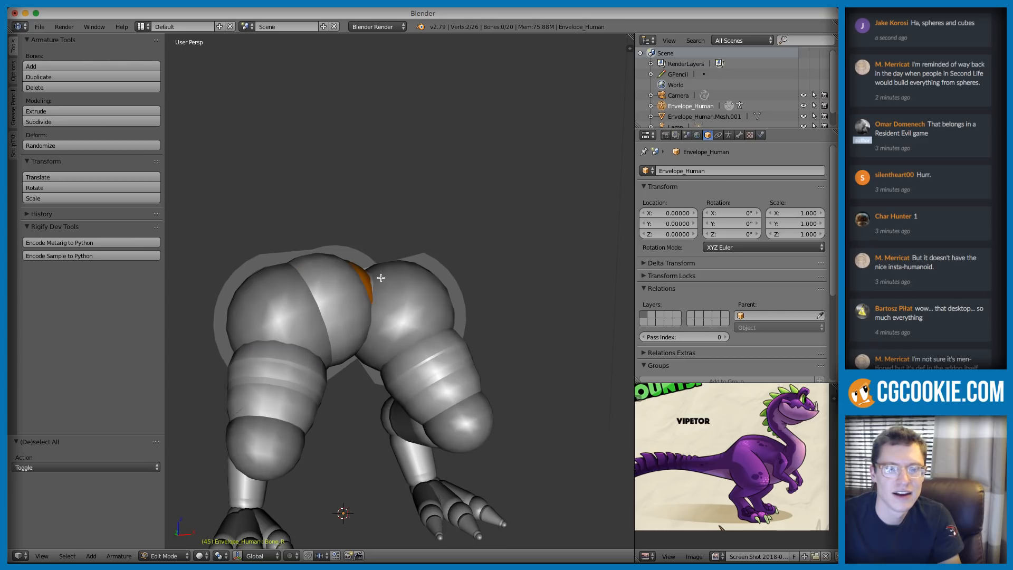
key("x")
left_click(395, 269)
Step: Try dissolving the right hip's outer joint, and undo the dissolve
right_click(358, 269)
right_click(345, 270)
right_click(313, 257)
key("x")
left_click(371, 254)
middle_click_drag(381, 254, 542, 264)
key("x")
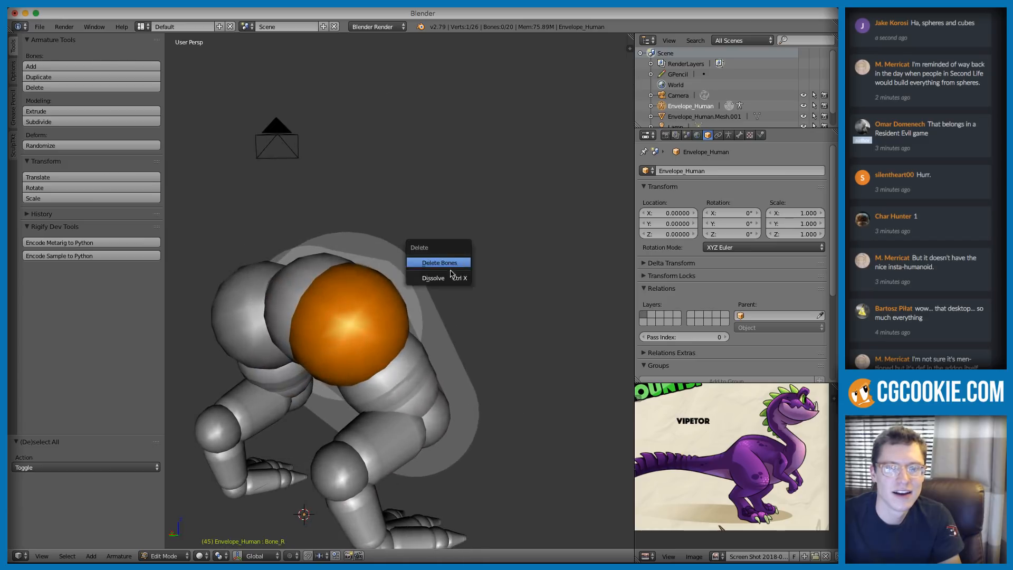
left_click(447, 278)
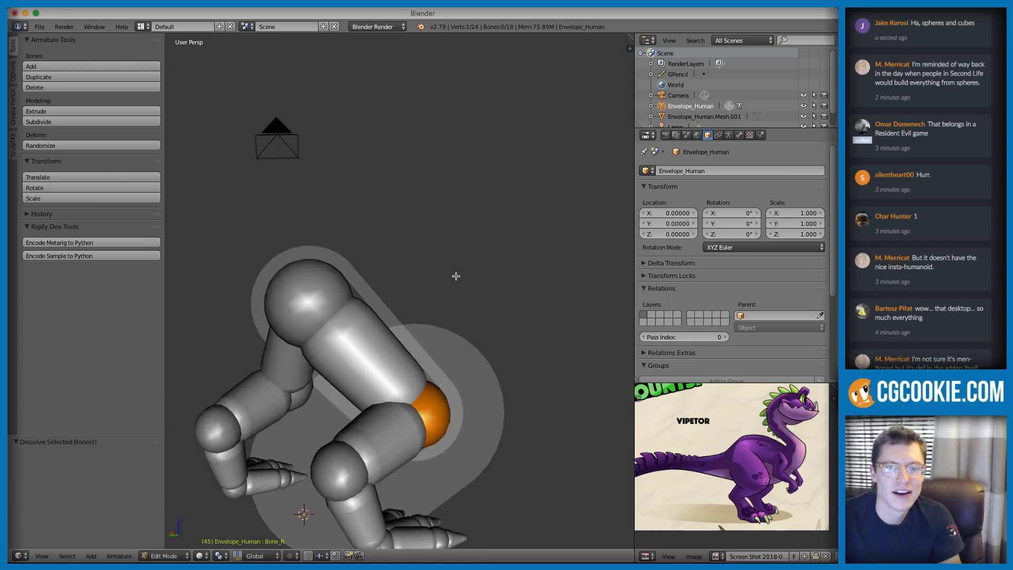
key("ctrl+z")
Step: Try dissolving the right hip joint again from the front view, and undo it
middle_click_drag(456, 276, 335, 255)
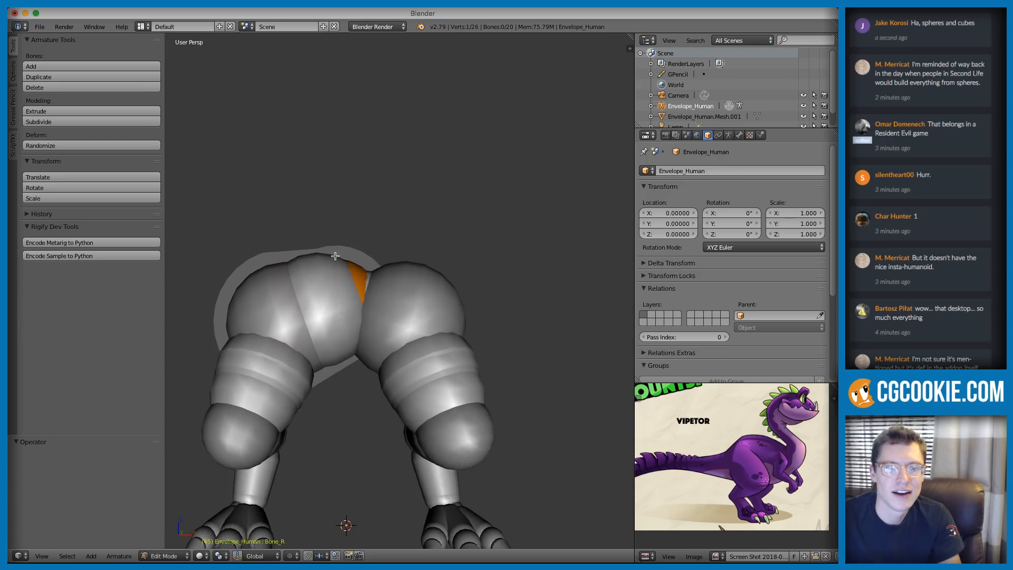
key("x")
left_click(337, 256)
right_click(318, 254)
key("x")
left_click(318, 254)
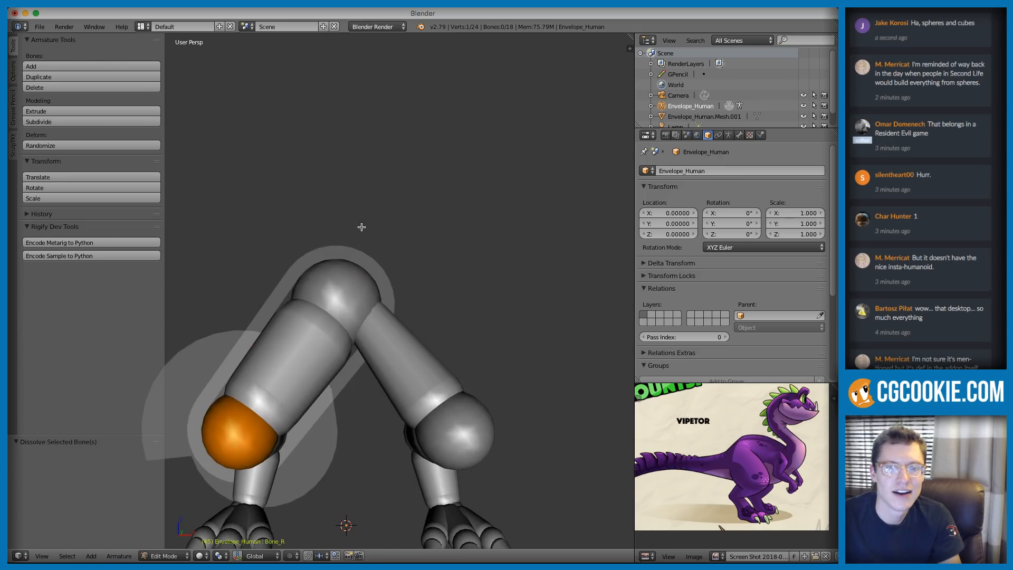
key("ctrl+z")
Step: Try lasso-selecting the right hip bones and undo the last changes
middle_click_drag(361, 227, 381, 238)
right_click(341, 308)
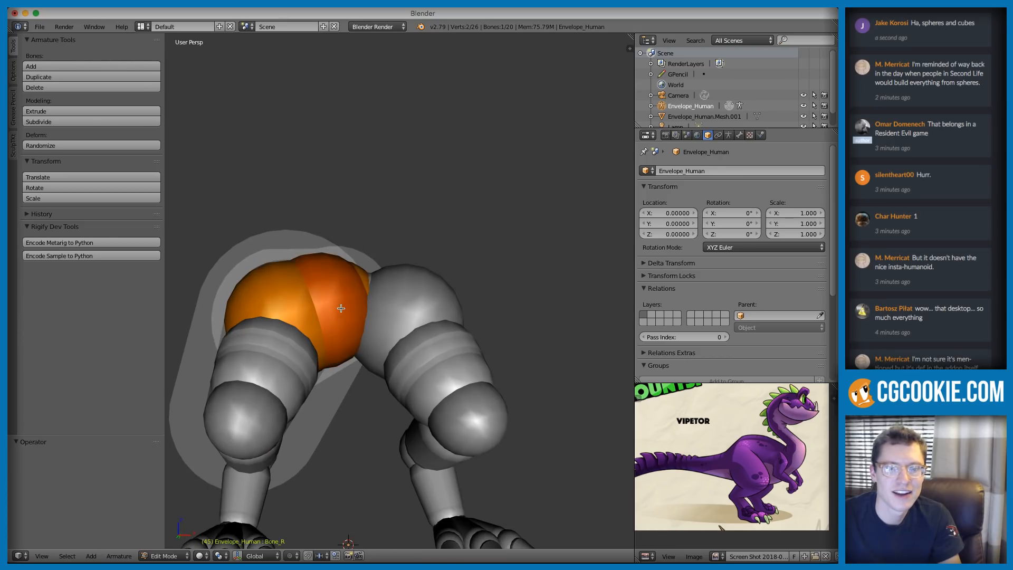
key("a")
left_click_drag(377, 227, 340, 328, "ctrl")
left_click(343, 325, "ctrl")
key("ctrl+z")
key("ctrl+z")
Step: Clear the selection and select the left hip's outer joint
middle_click_drag(361, 267, 393, 295)
scroll(404, 298, "down", 3)
key("a")
scroll(393, 295, "up", 2)
right_click(391, 296)
middle_click_drag(330, 279, 323, 235)
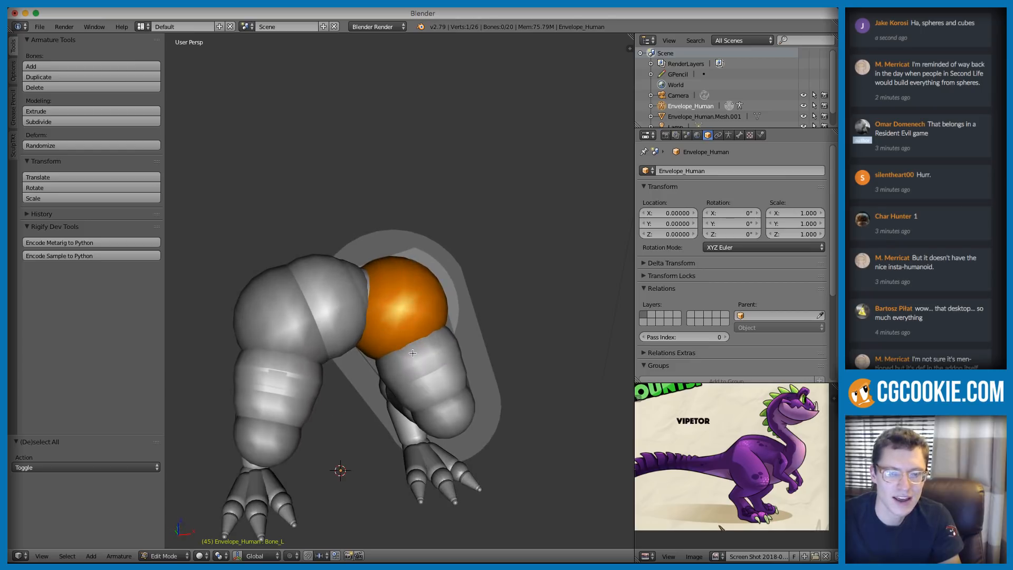
Step: Display the armature as Octahedral bones and examine how the hip and leg bones are laid out
left_click(729, 136)
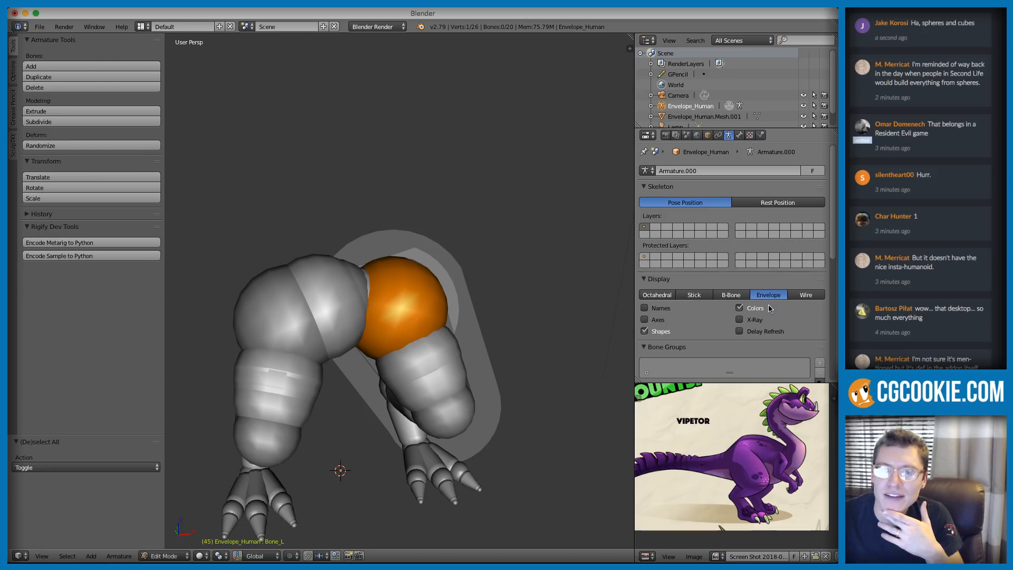
left_click(657, 295)
scroll(352, 298, "up", 4)
scroll(379, 286, "down", 3)
middle_click_drag(378, 287, 462, 279)
middle_click_drag(462, 278, 470, 237, "shift")
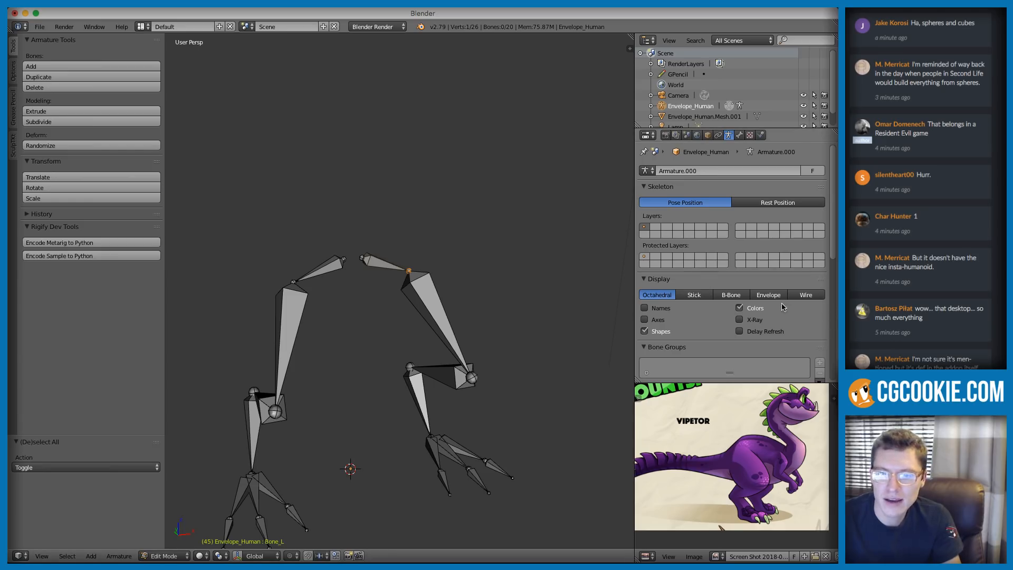
Step: Compare the Envelope, Octahedral, B-Bone and Stick bone displays, finishing on Envelope
left_click(769, 295)
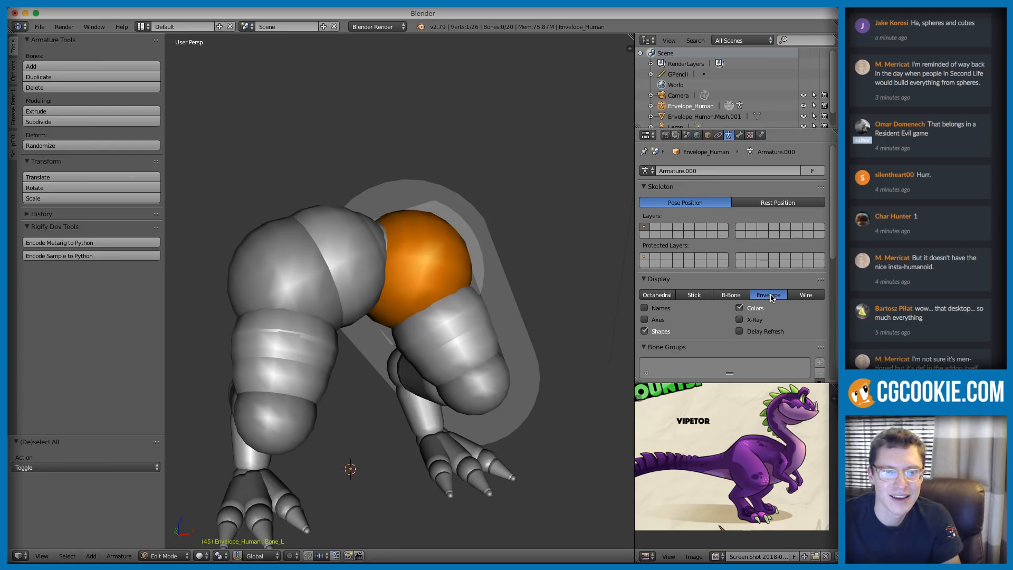
left_click(657, 295)
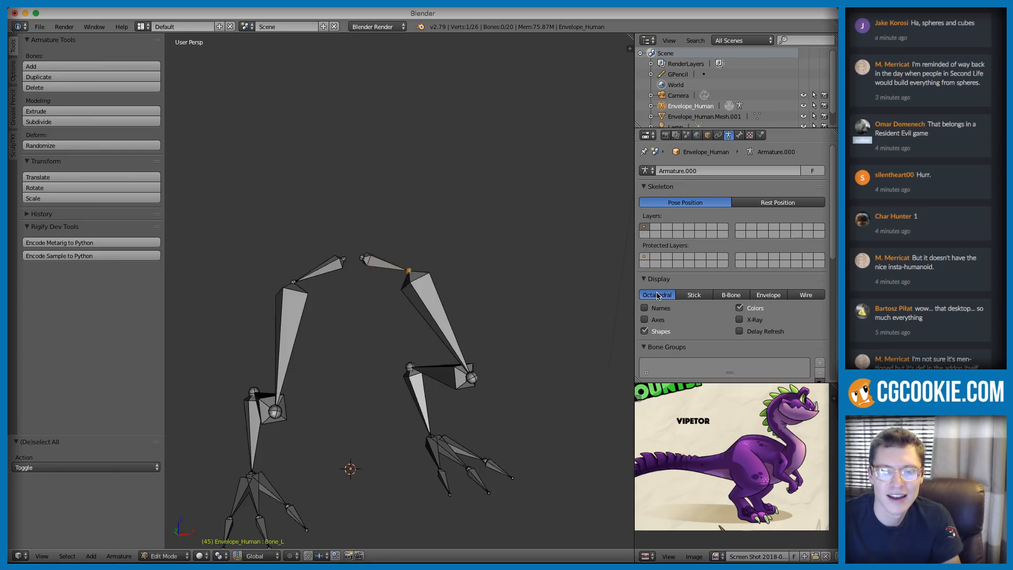
left_click(724, 296)
left_click(702, 299)
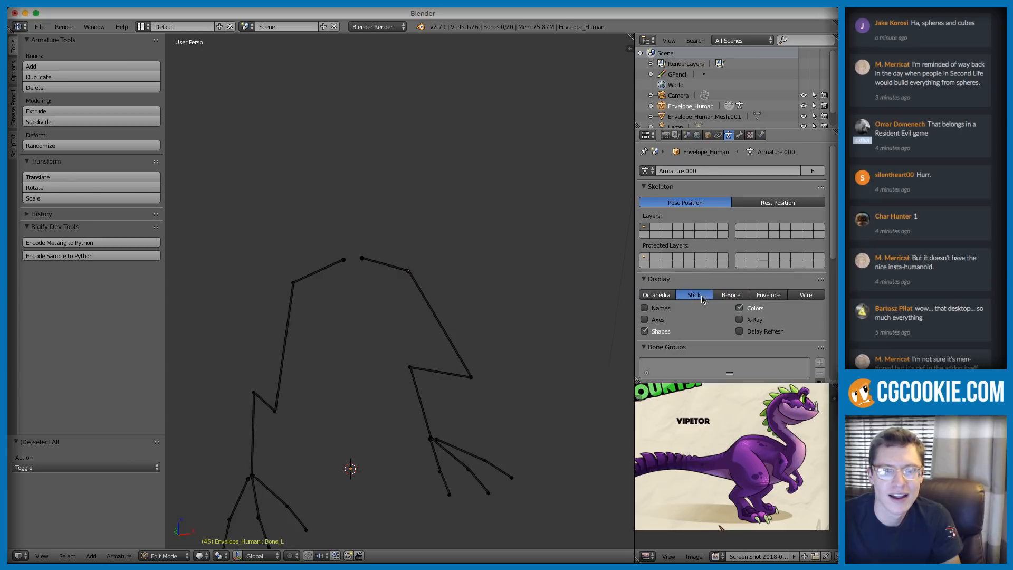
left_click(658, 296)
left_click(769, 297)
Step: Try to delete the overlapping inner joints of the two hip bones in Envelope display
middle_click_drag(422, 238, 343, 214)
right_click(311, 206)
right_click(343, 230)
right_click(350, 268)
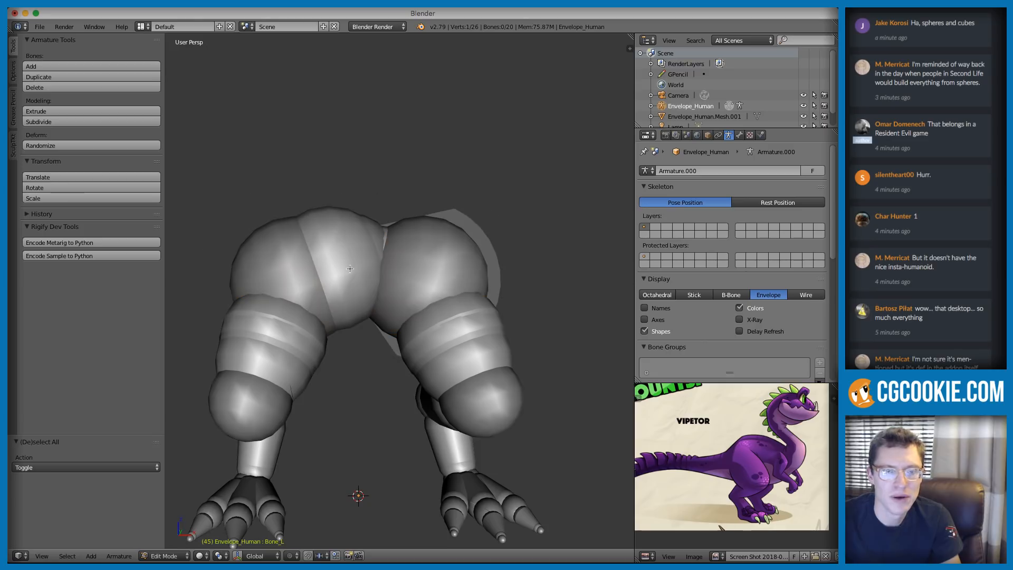
mouse_move(377, 164)
left_mouse_down("ctrl")
mouse_move(347, 231)
mouse_move(355, 253)
left_mouse_up("ctrl")
right_click(378, 232, "shift")
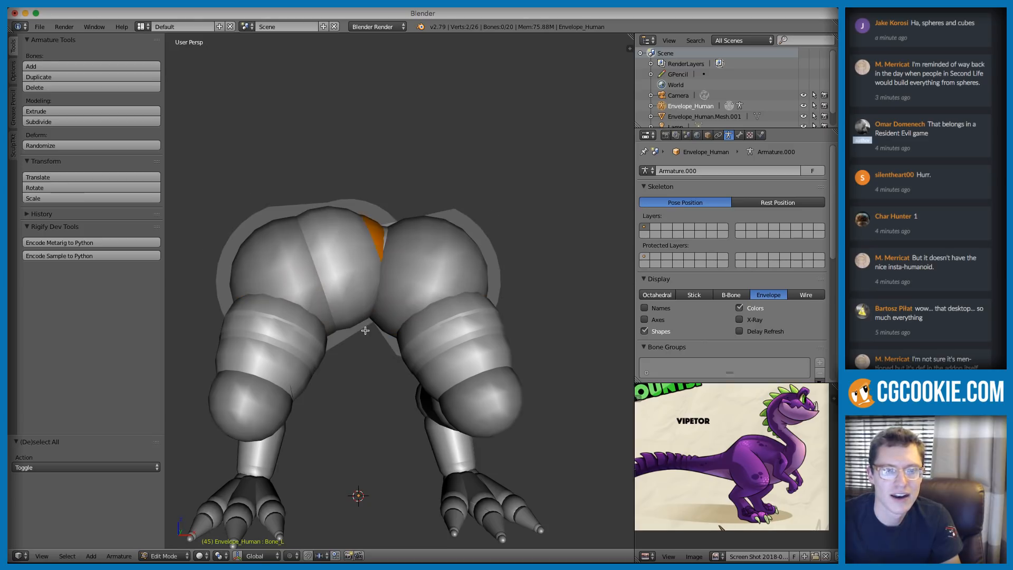
key("x")
left_click(419, 226)
right_click(340, 214)
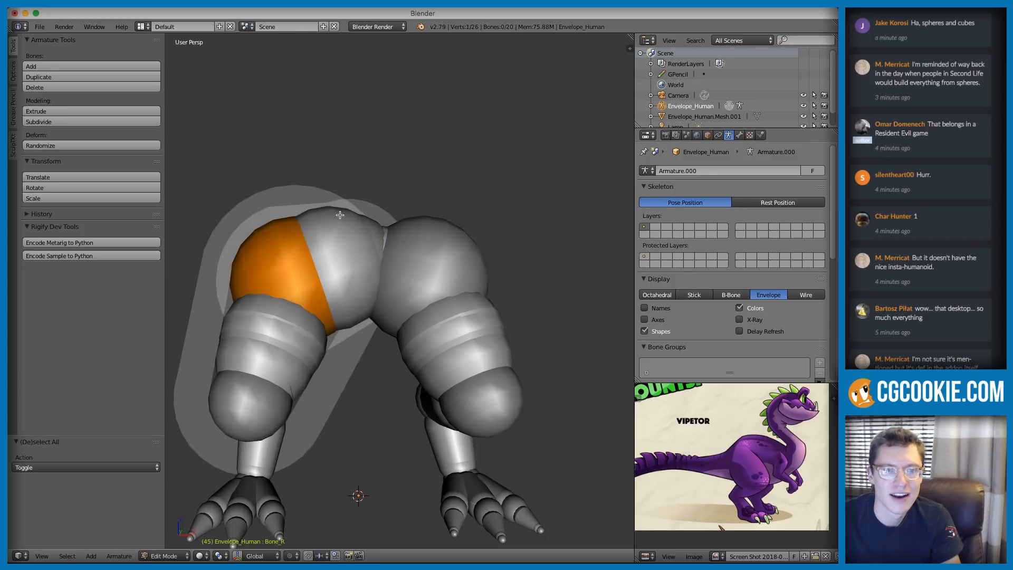
Step: Examine how the hip and leg bones meet in Octahedral display and switch back to Envelope display
key("a")
middle_click_drag(376, 181, 543, 255)
left_click(657, 294)
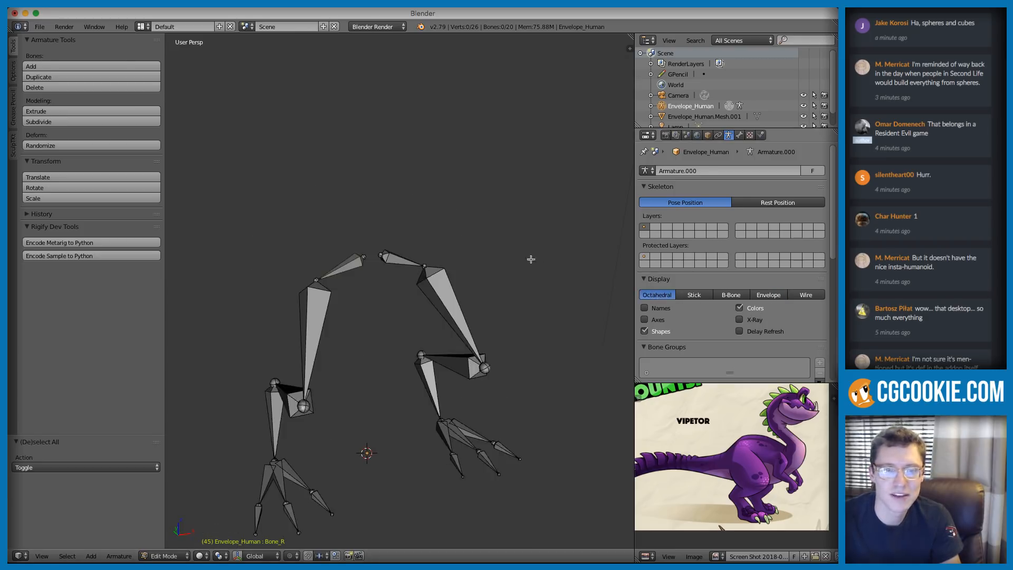
middle_click_drag(412, 274, 364, 261)
left_click(759, 294)
right_click(374, 272)
scroll(349, 242, "down", 2)
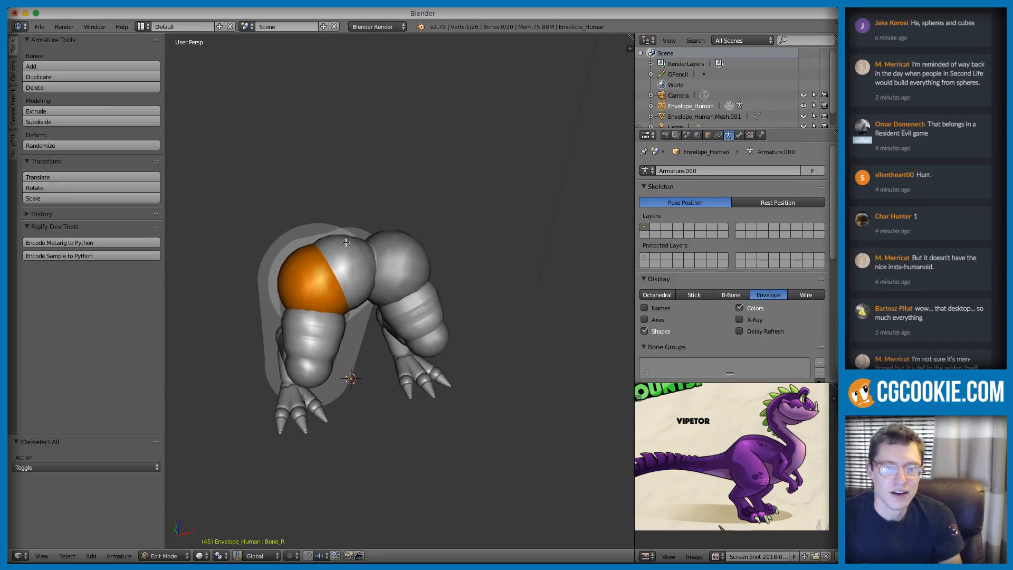
middle_click_drag(354, 223, 341, 195)
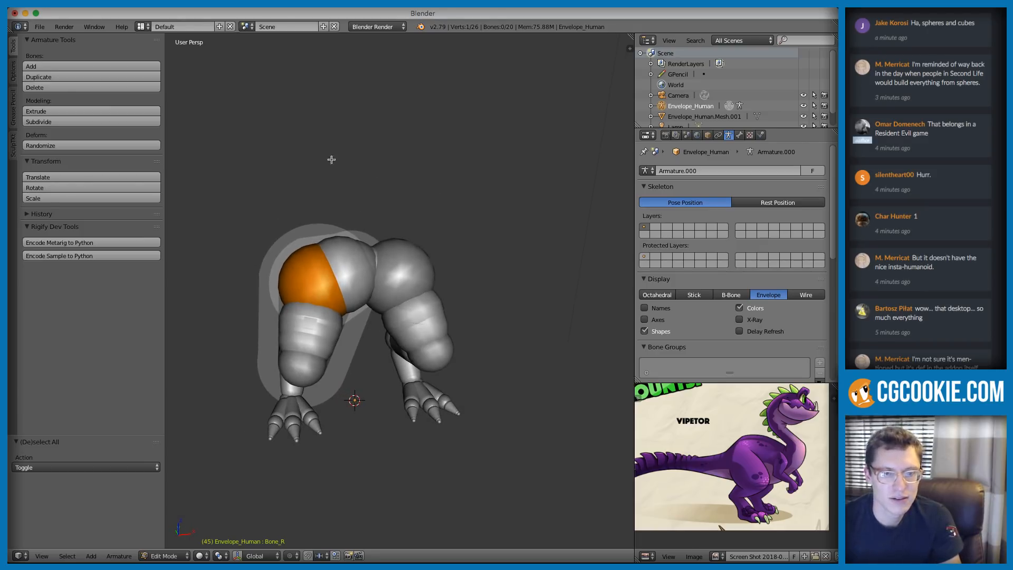
middle_click_drag(377, 238, 369, 241)
key("alt+s")
key("Escape")
Step: Duplicate the right thigh bone and move the copy about 0.66 along X toward the body's centre
right_click(290, 349)
key("z")
right_click(347, 333)
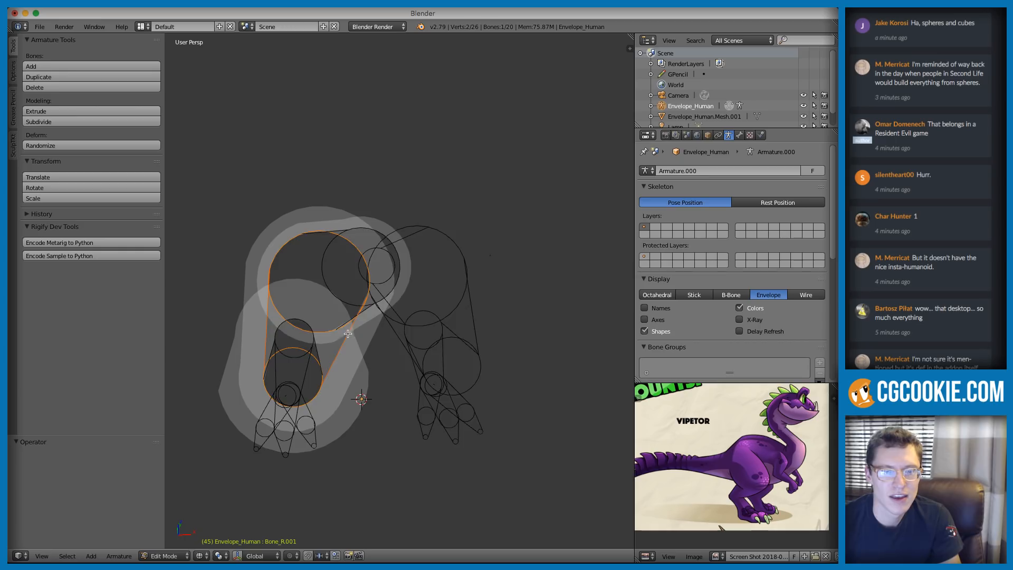
key("z")
key("shift+d")
key("x")
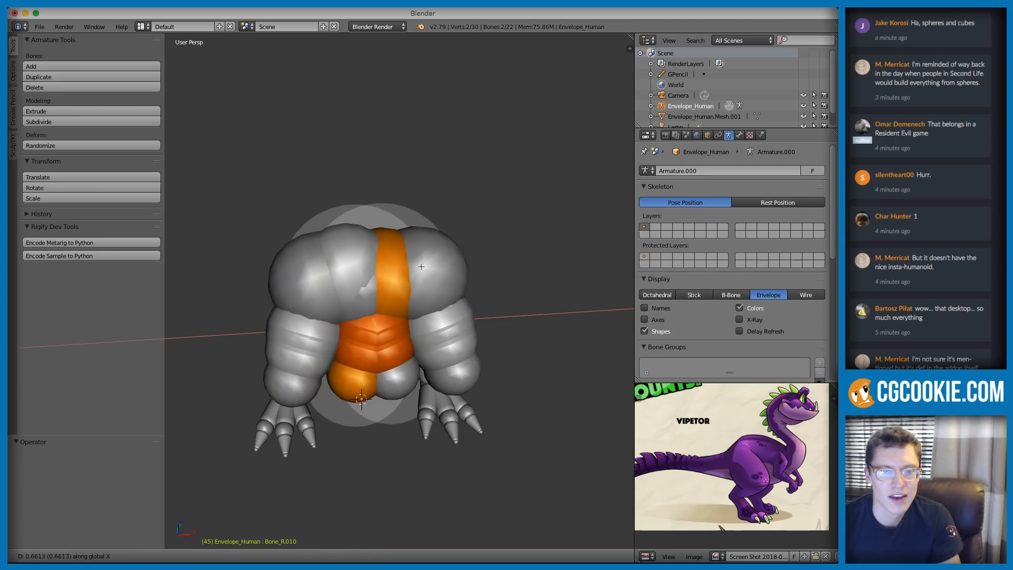
left_click(424, 266)
Step: Scale the duplicated thigh bone to 0 along X
key("s")
key("x")
key("0")
key("Return")
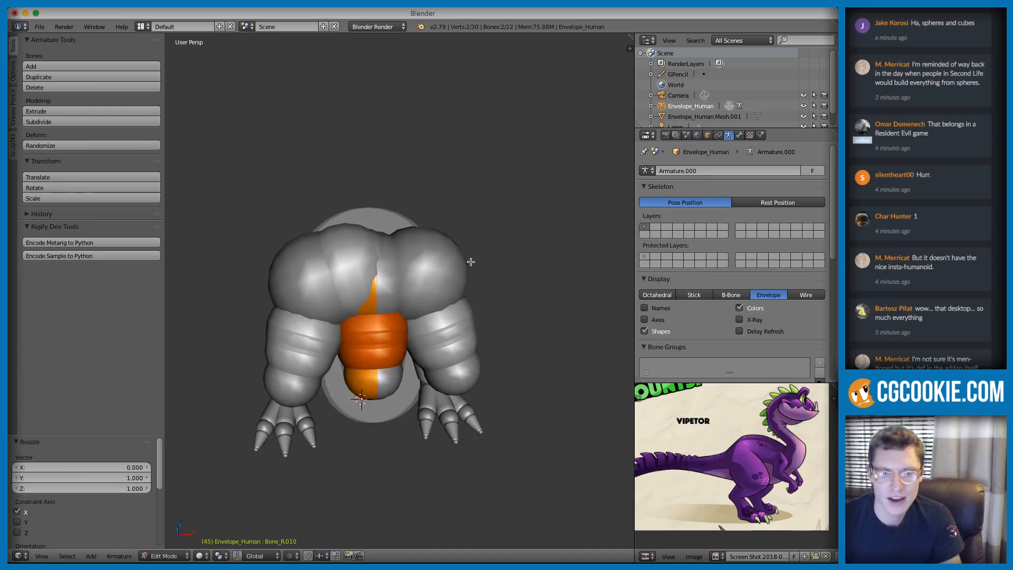
Step: Rotate the duplicated bone by -67.8° around X so that it points forward as a torso
middle_click_drag(466, 256, 536, 269)
key("r")
key("x")
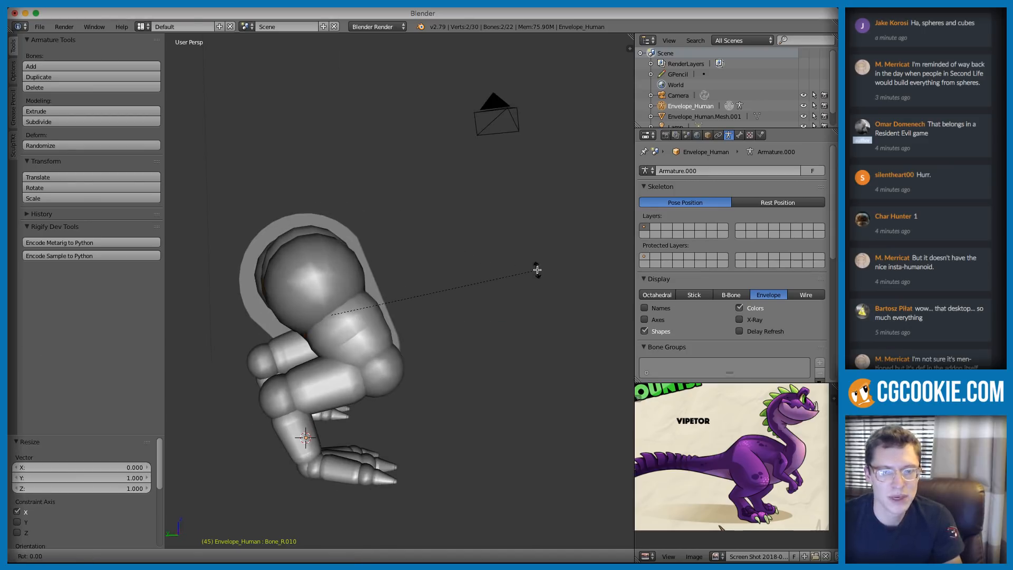
left_click(361, 161)
Step: Move the torso bone up about 1.0 along Z and forward by -0.372 along Y
key("g")
key("z")
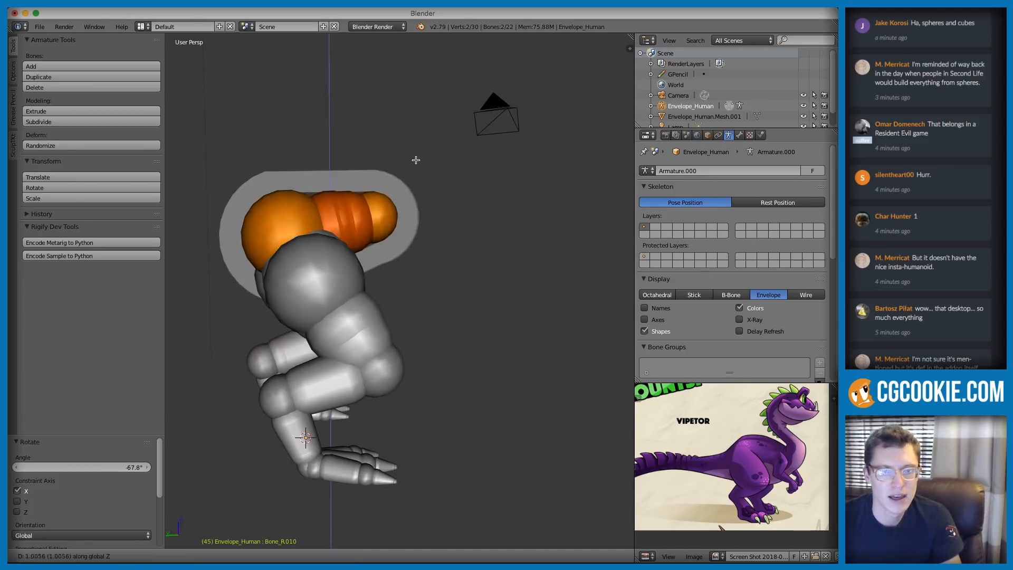
left_click(413, 163)
key("g")
key("y")
left_click(452, 214)
middle_click_drag(452, 214, 464, 227)
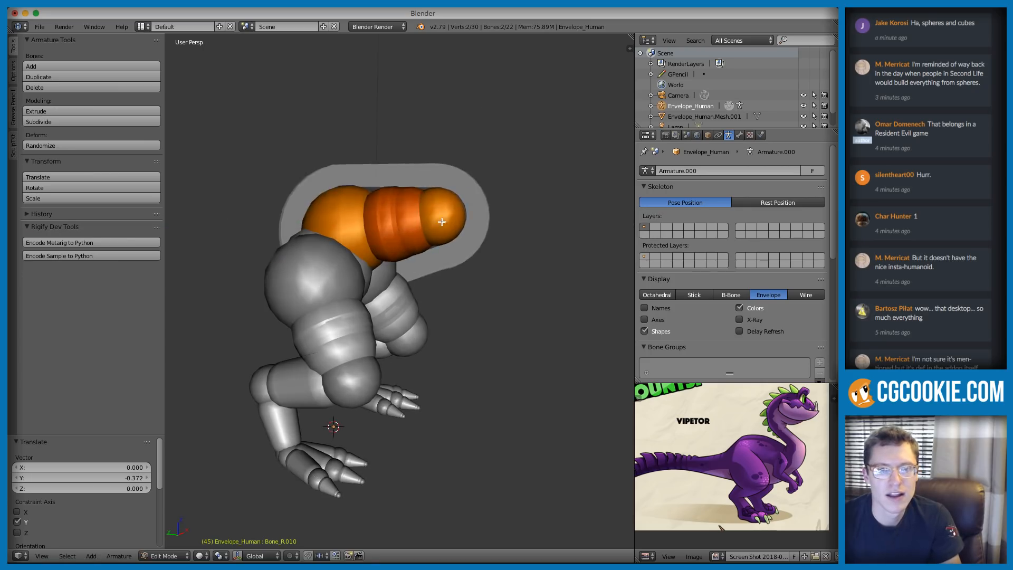
Step: Raise the torso bone's front joint along Z by 0.211 and by a further 0.232
right_click(462, 216)
right_click(465, 228)
key("g")
key("z")
left_click(464, 214)
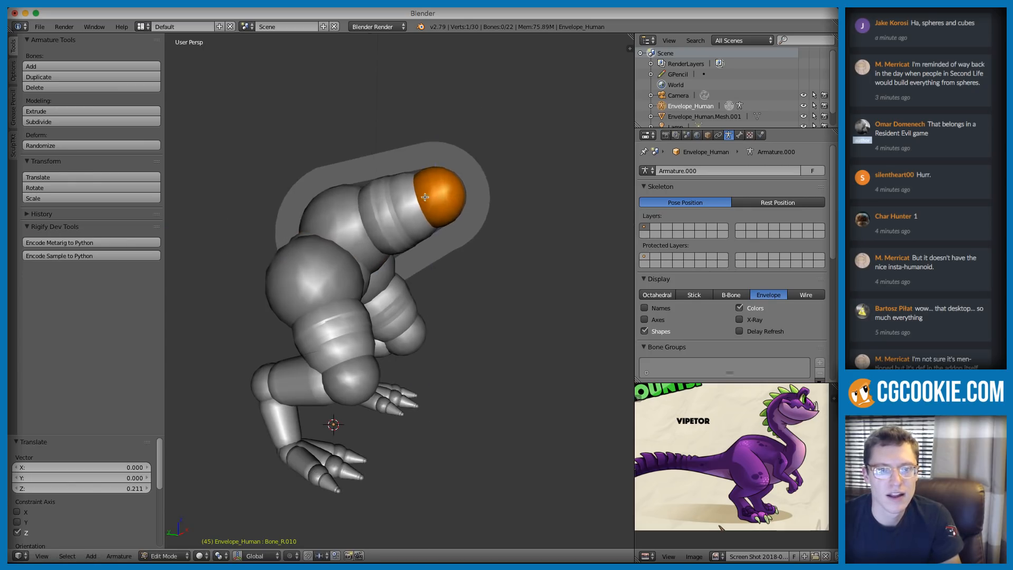
key("KP_1")
middle_click_drag(357, 175, 344, 258)
key("g")
key("z")
left_click(431, 217)
Step: Lower the torso bone's rear joint by 0.167 along Z into the hips
right_click(343, 258)
right_click(376, 269)
right_click(325, 228)
key("g")
key("z")
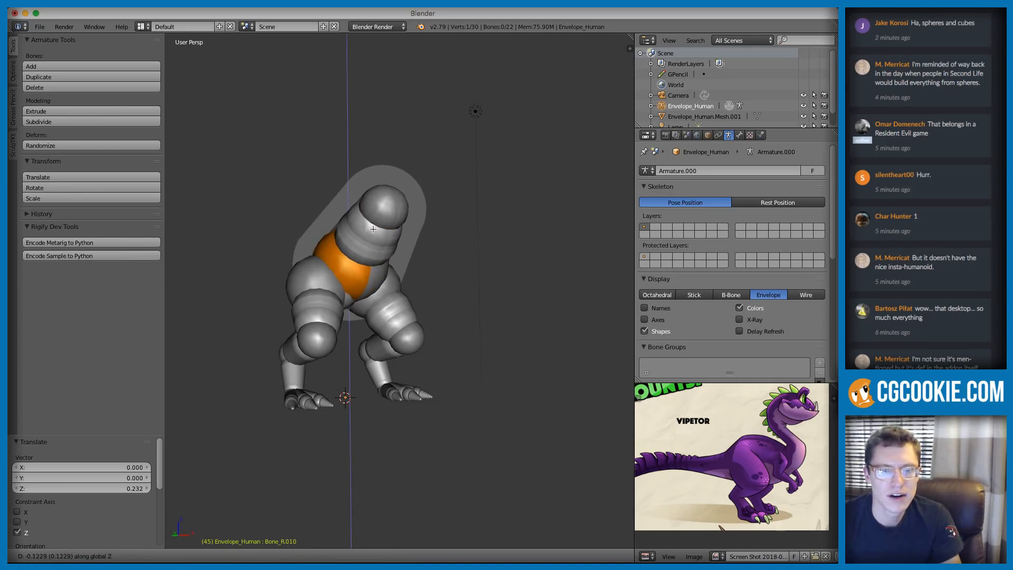
left_click(372, 231)
middle_click_drag(373, 231, 379, 234)
scroll(380, 234, "up", 3)
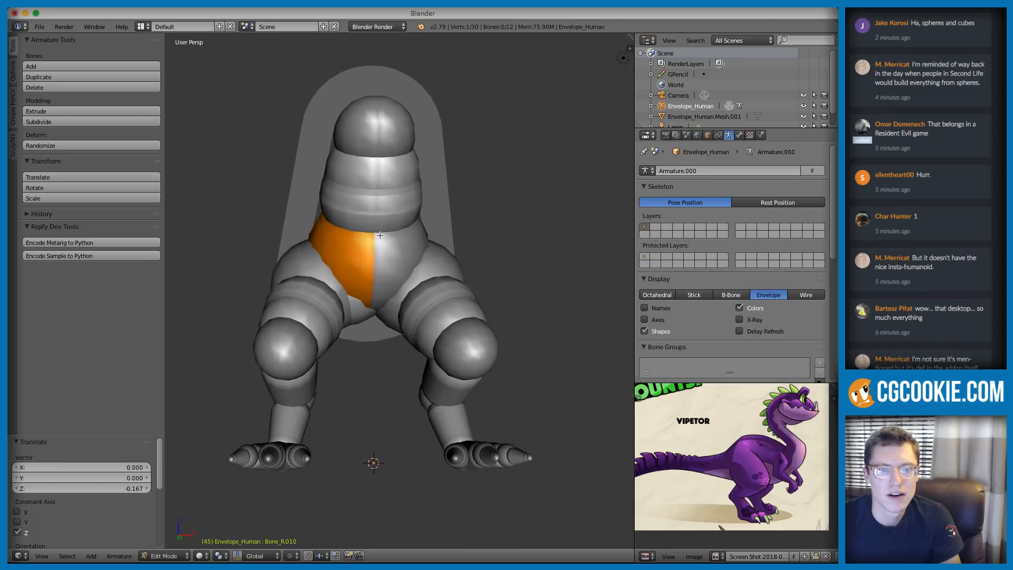
scroll(380, 235, "down", 3)
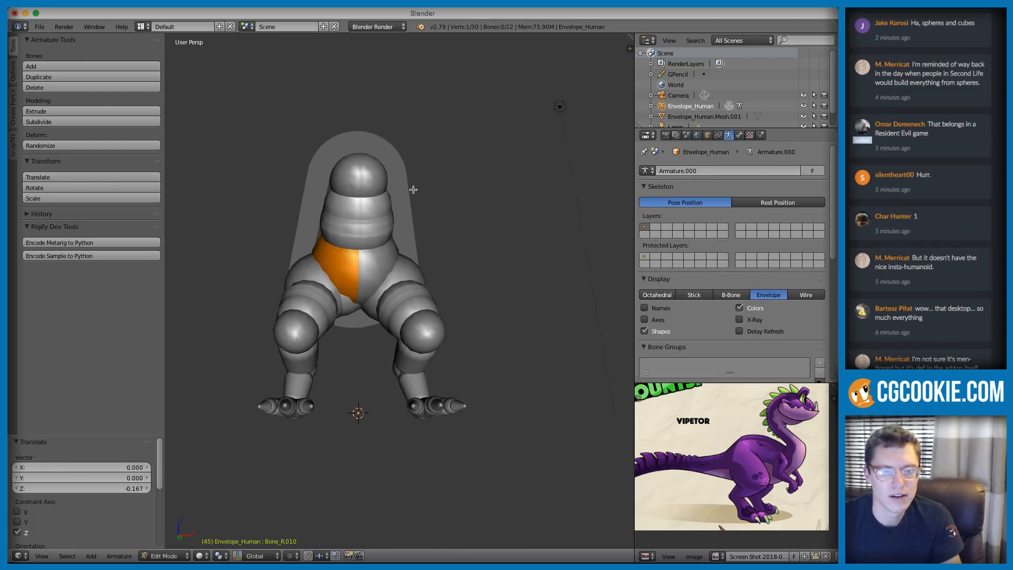
Step: Select the whole right torso bone and move it by -1.517 along X to separate the mirrored pair
key("ctrl+KP_Add")
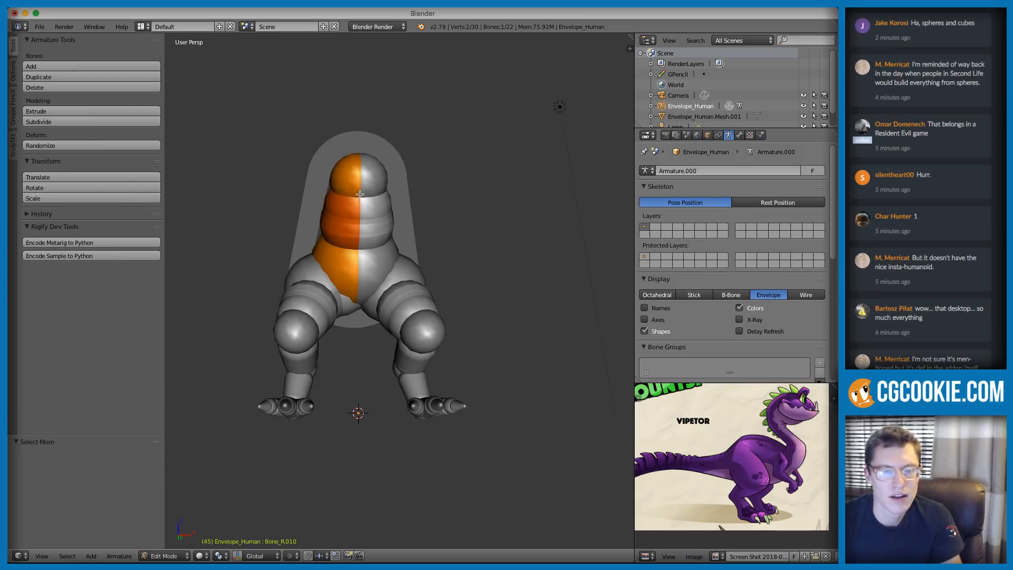
key("g")
key("x")
left_click(538, 235)
Step: Try to delete the left torso bone and undo the deletion
right_click(476, 272)
right_click(469, 223)
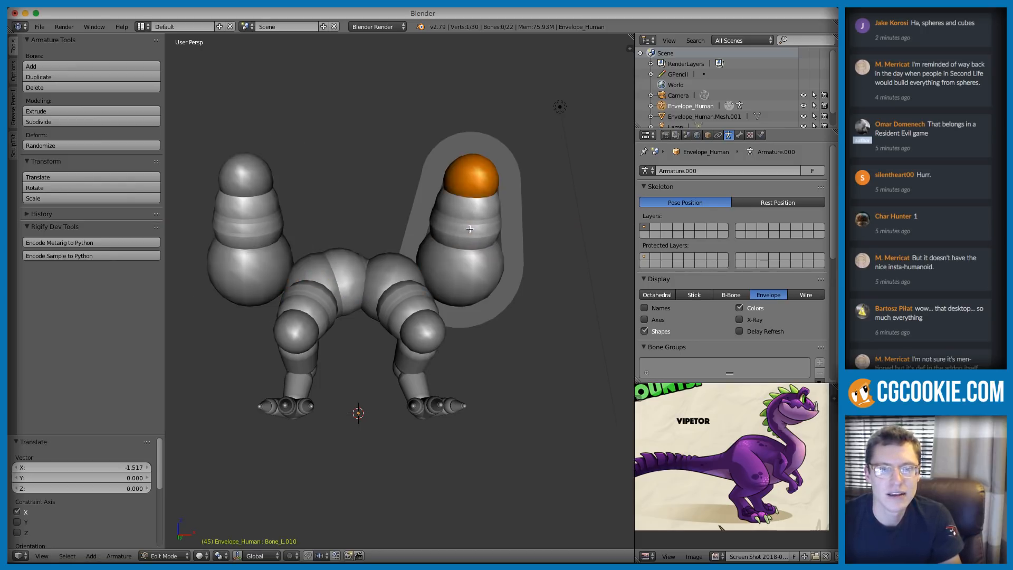
right_click(465, 252)
key("x")
left_click(482, 233)
key("ctrl+z")
Step: Turn off X-Axis Mirror for the armature and delete the left torso bone
left_click(13, 111)
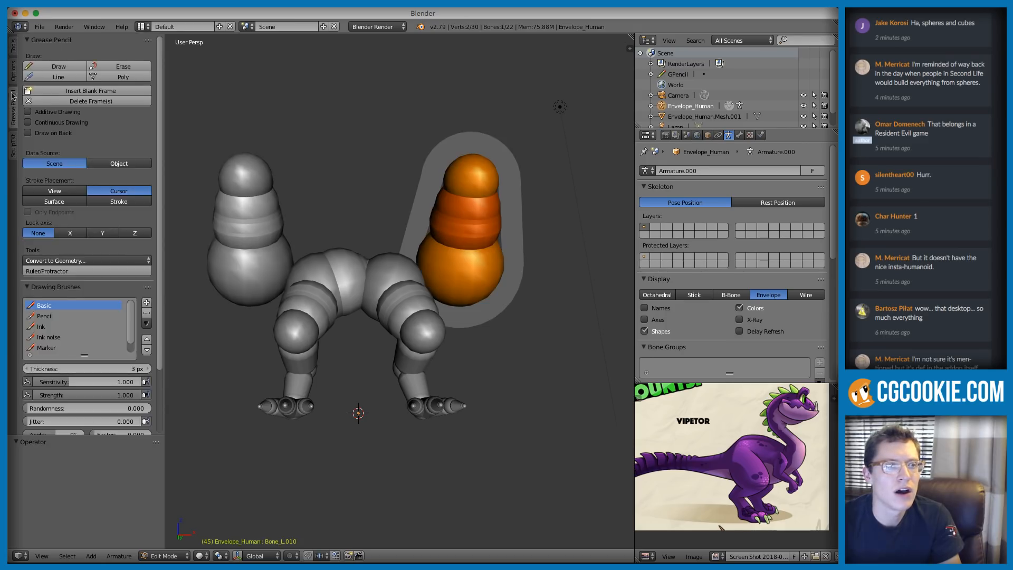
left_click(14, 77)
key("x")
left_click(441, 182)
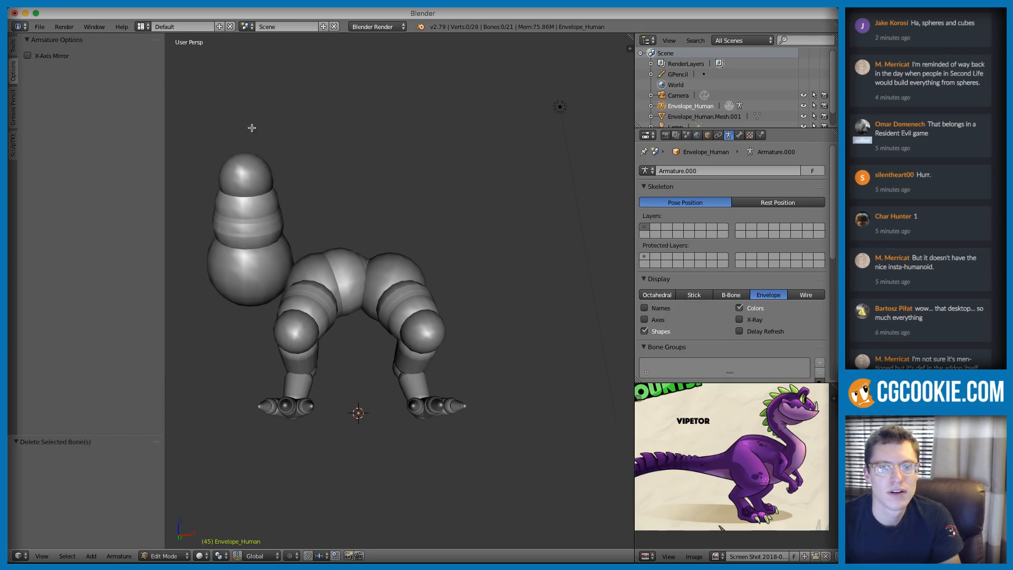
Step: Set the pivot point to 3D Cursor and scale the remaining torso bone to 0 along X to centre it
left_click(14, 47)
right_click(285, 270)
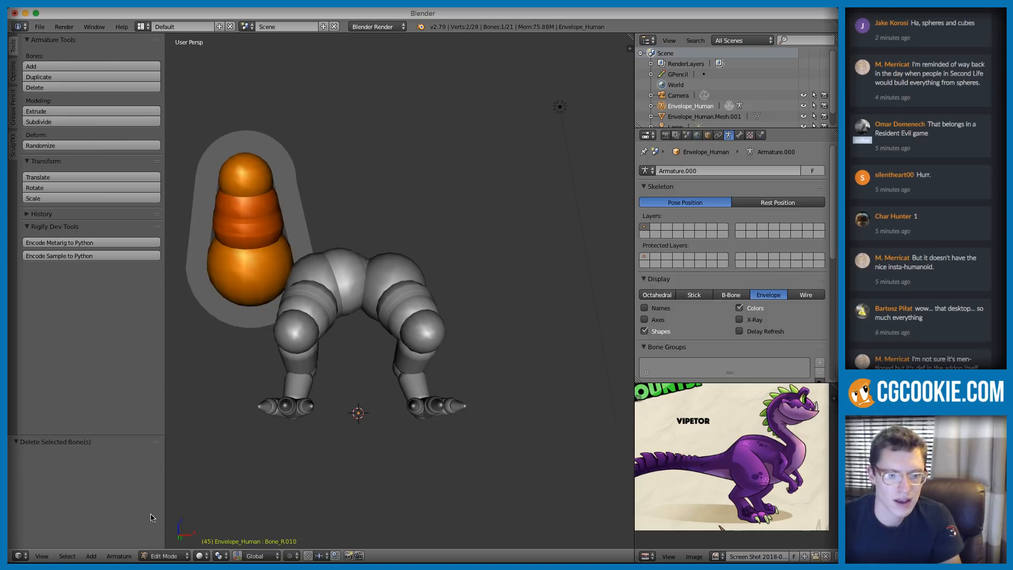
left_click(219, 555)
left_click(235, 534)
type("sx0")
key("Return")
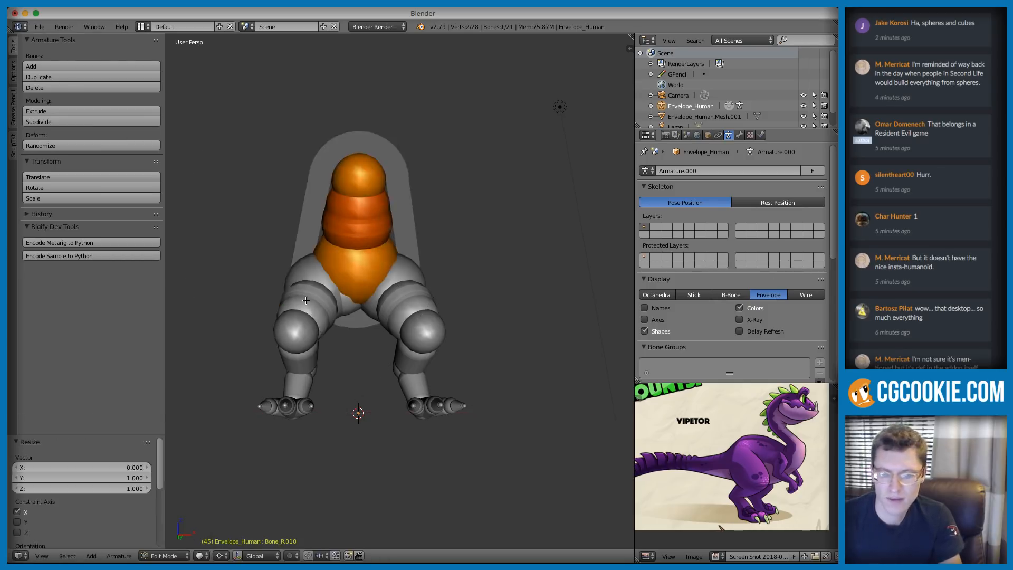
Step: Move the torso bone's front joint by -0.421 along Y and -0.694 along Z, with X locked
middle_click_drag(400, 145, 475, 185)
right_click(332, 221)
right_click(414, 182)
key("r")
key("Escape")
key("g")
key("shift+x")
left_click(489, 272)
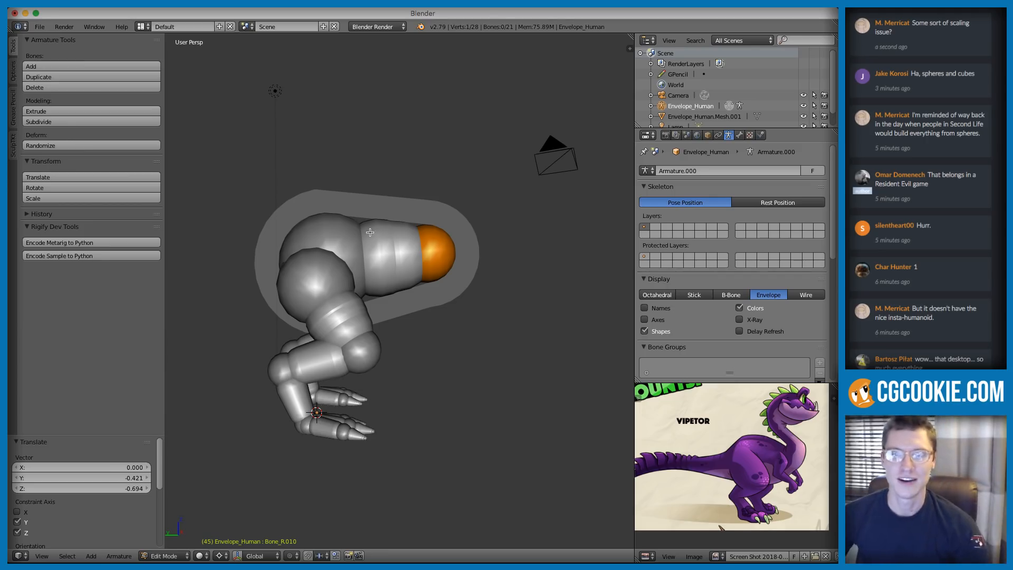
Step: Enlarge the torso bone's rear joint and raise its front joint by 0.03 along Z
middle_click_drag(474, 241, 471, 253)
right_click(346, 232)
key("ctrl+r")
left_click(560, 193)
middle_click_drag(481, 199, 496, 234)
key("g")
key("z")
left_click(417, 200)
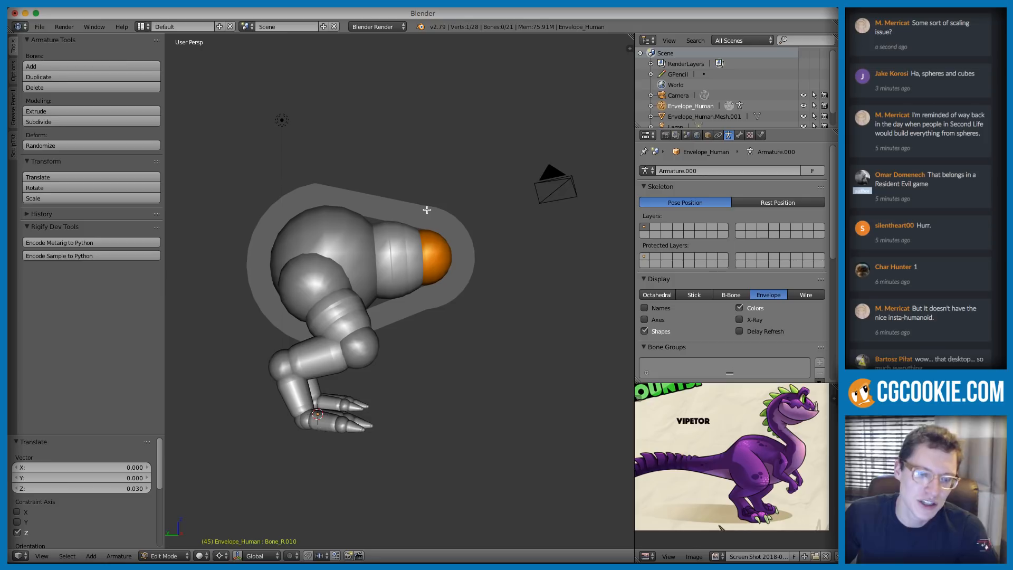
Step: Scale the torso's front joint radius by 1.206 and extrude a neck bone about 1.15 long up and forward
key("alt+s")
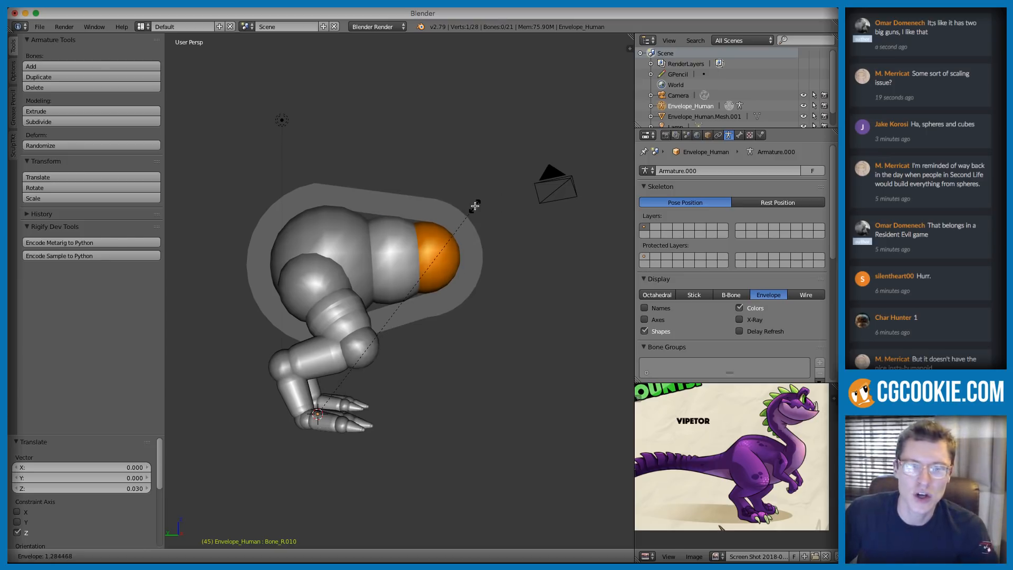
left_click(458, 216)
middle_click_drag(457, 216, 437, 216)
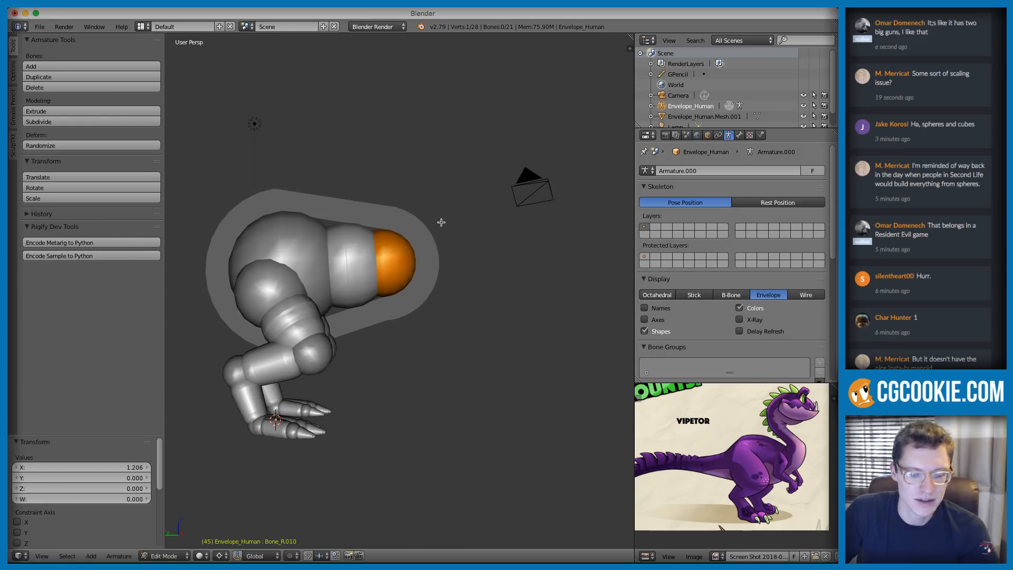
key("e")
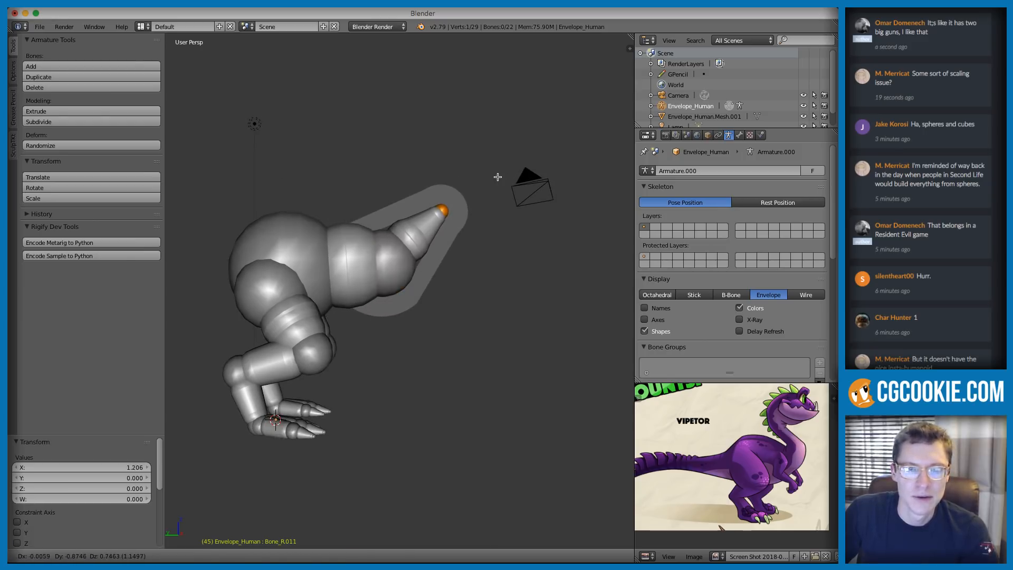
left_click(497, 177)
Step: Raise the torso's rear joint by 0.246 along Z and scale its radius by 1.099
middle_click_drag(430, 195, 320, 217)
right_click(288, 239)
key("g")
key("z")
left_click(388, 226)
key("alt+s")
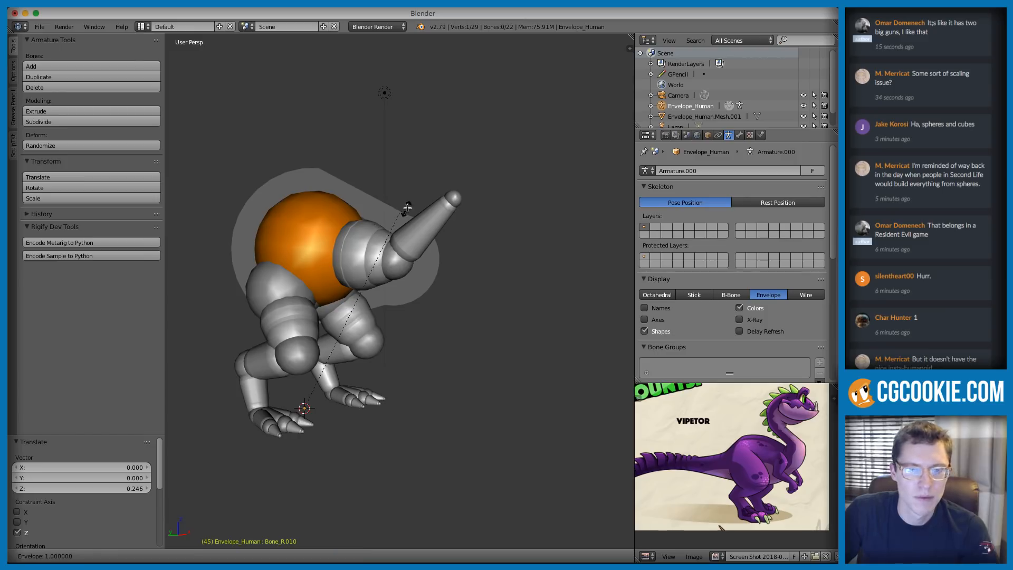
left_click(410, 212)
Step: Scale the radius of the chest joint at the base of the neck by 1.958
right_click(394, 270)
key("alt+s")
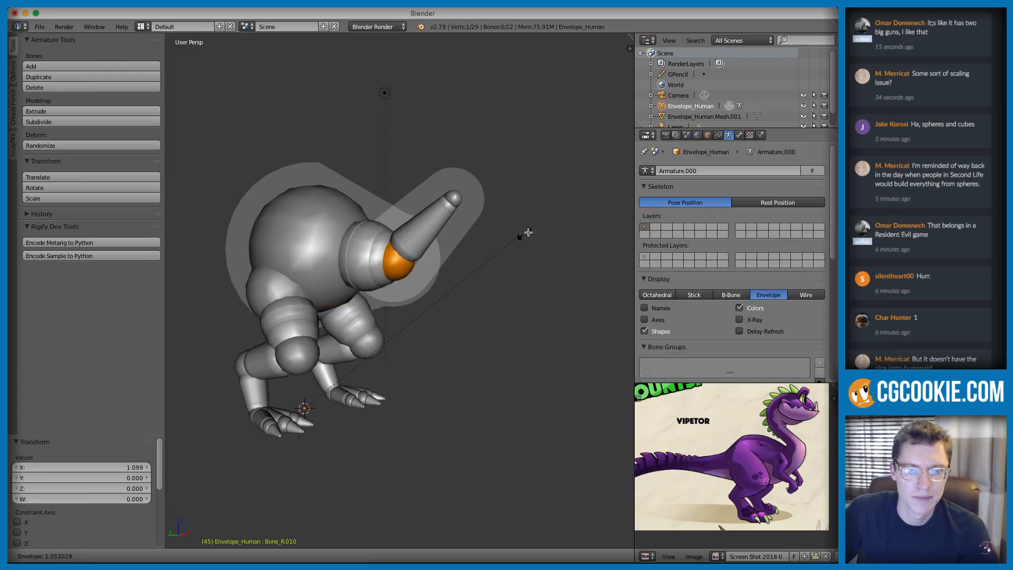
left_click(128, 150)
middle_click_drag(418, 172, 411, 179)
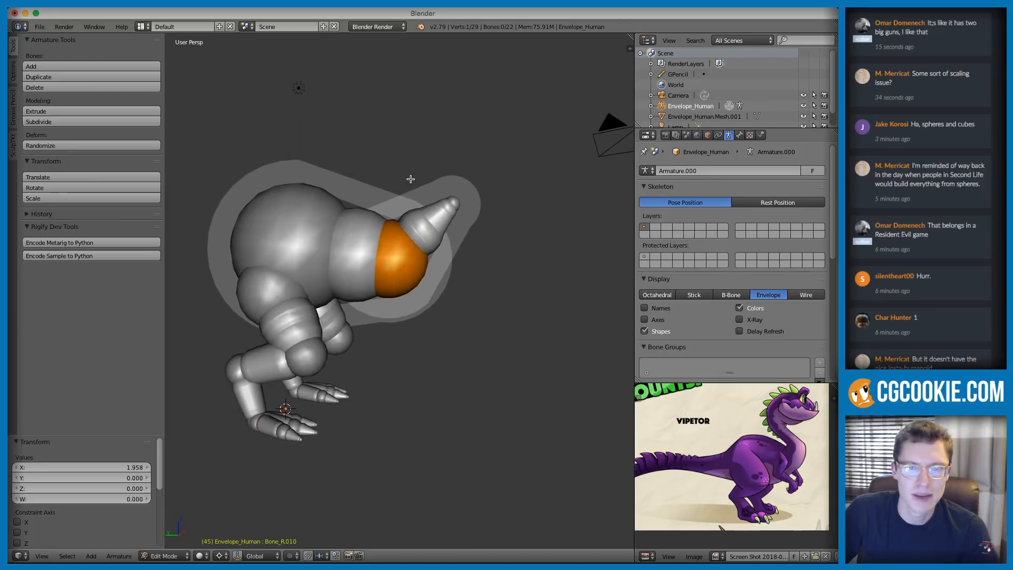
Step: Extrude a second neck bone from the neck tip by X -0.182, Y 0.911 and Z 0.871
right_click(452, 201)
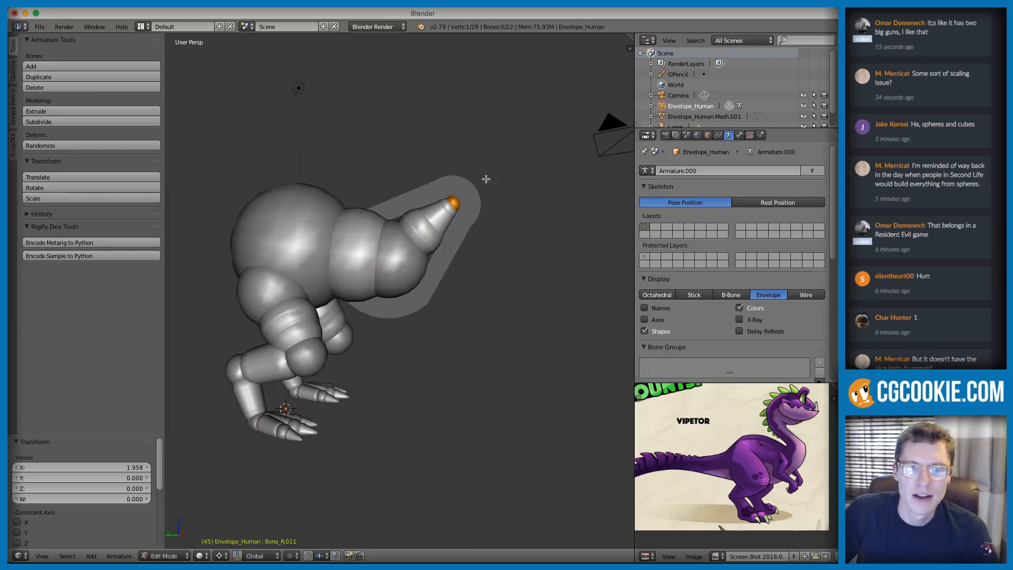
key("e")
left_click(441, 140)
middle_click_drag(481, 131, 386, 211)
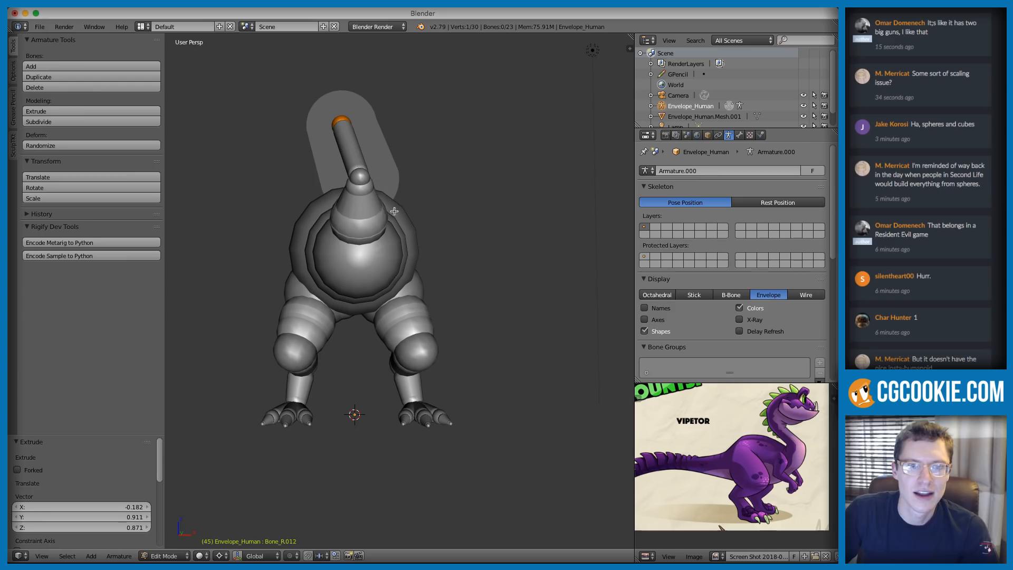
Step: Select the torso and neck bones together and scale them to 0 along X to centre them
left_click_drag(252, 117, 448, 259, "ctrl")
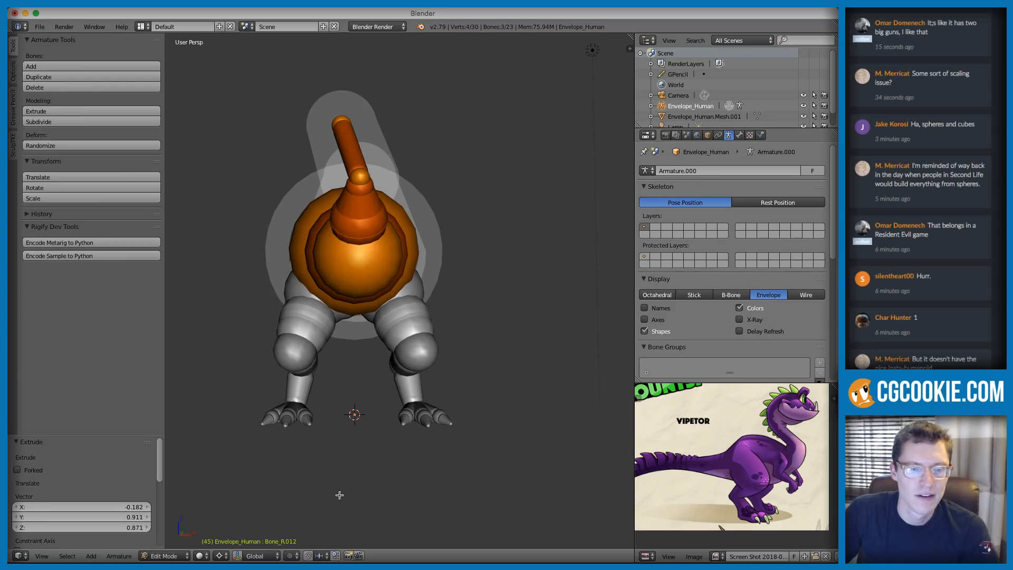
key("s")
key("x")
key("0")
key("Return")
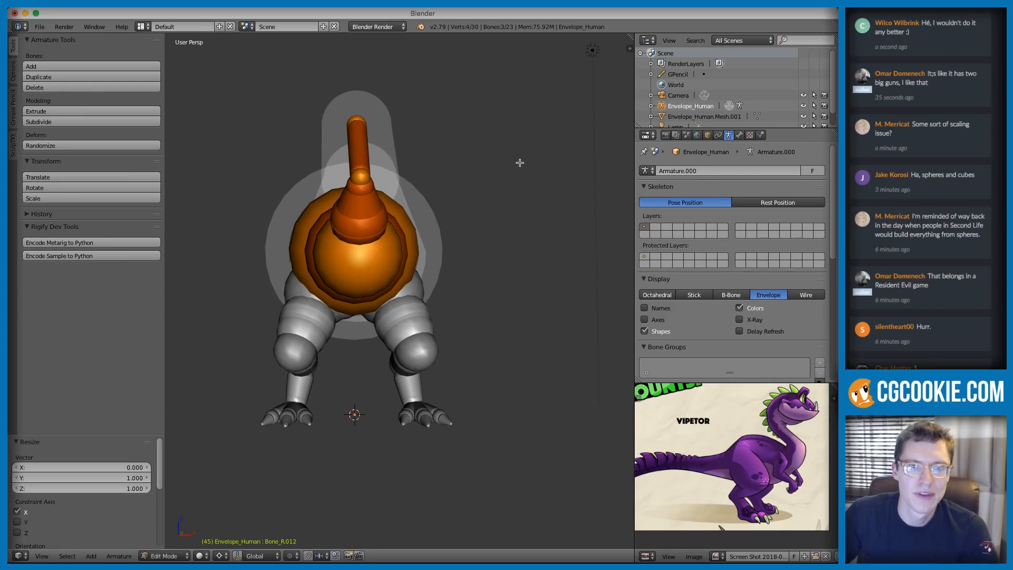
Step: Extrude a head bone from the neck tip by Y -0.577 and Z 0.396, with X locked
middle_click_drag(376, 163, 450, 157)
key("a")
right_click(383, 142)
key("e")
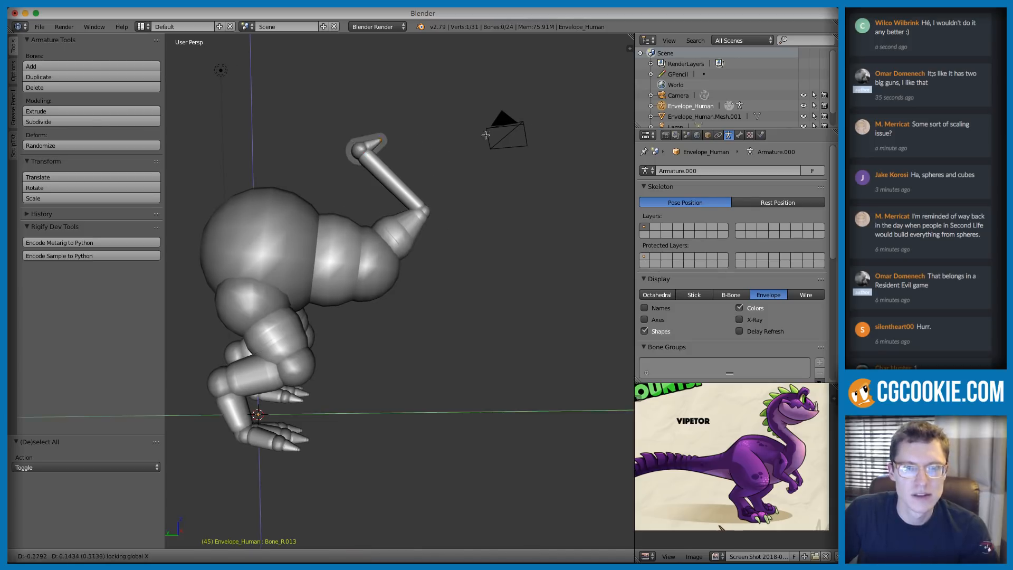
left_click(495, 124)
Step: Extrude a snout bone from the head bone's tip by Y -0.629 and Z -0.124, with X locked
key("e")
key("shift+x")
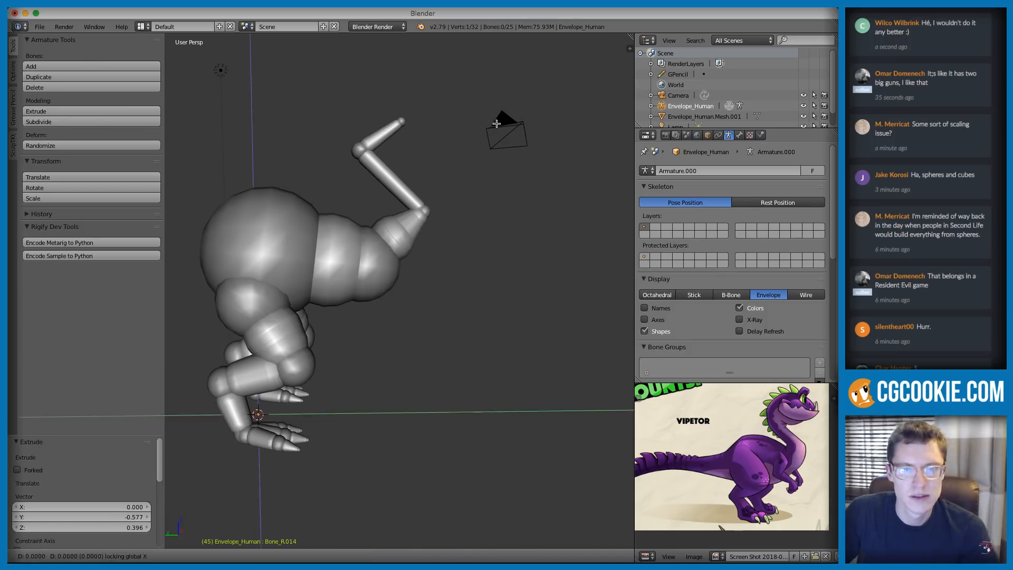
left_click(538, 133)
Step: Scale the radius of the upper neck joint by 1.587
right_click(364, 149)
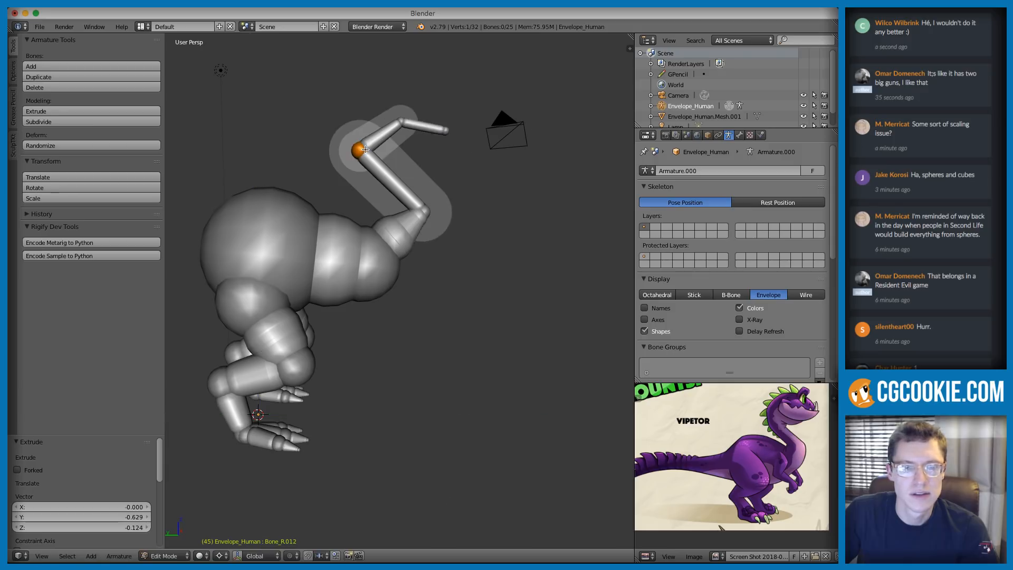
key("alt+s")
left_click(468, 190)
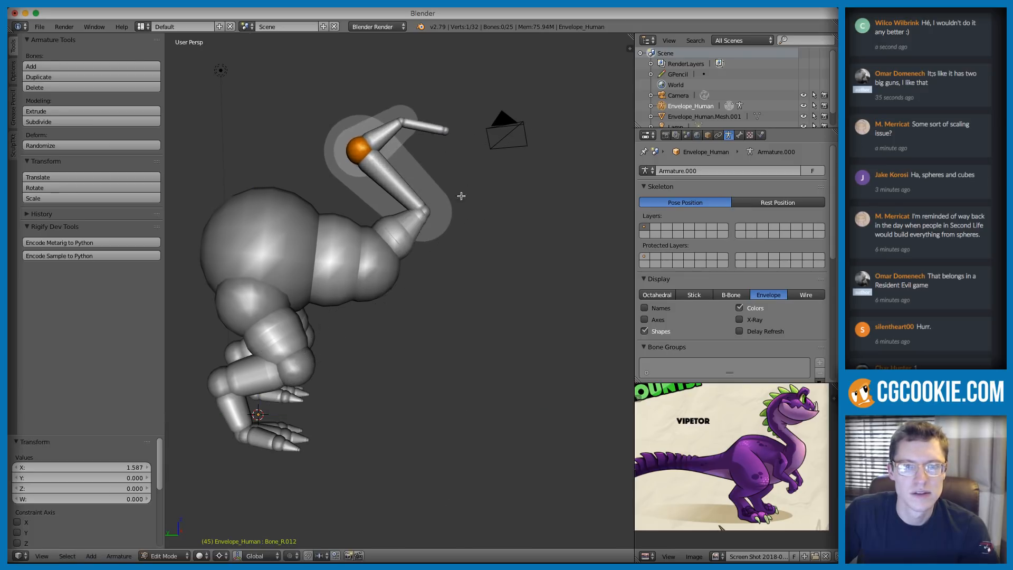
Step: Enlarge the radius of the middle neck joint by 1.521, change the pivot mode, and refine the radius down to a last scaling of 0.793
right_click(449, 216)
key("alt+s")
left_click(611, 156)
left_click(221, 555)
left_click(246, 507)
key("alt+s")
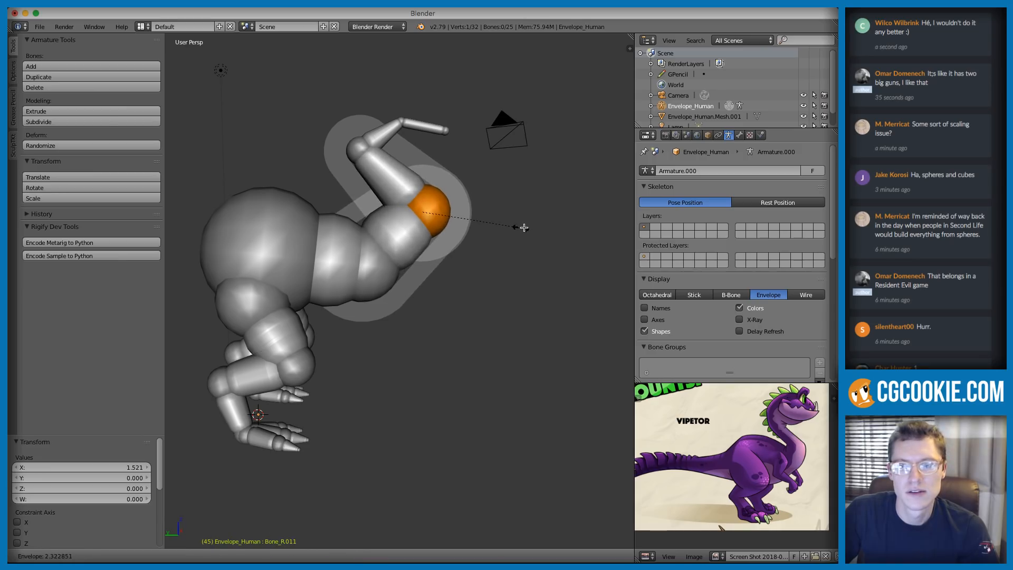
left_click(519, 224)
key("alt+s")
left_click(462, 192)
Step: Scale the radius of the upper neck joint by 0.950 and that of the head joint by 4.638 and again by 1.755
right_click(350, 146)
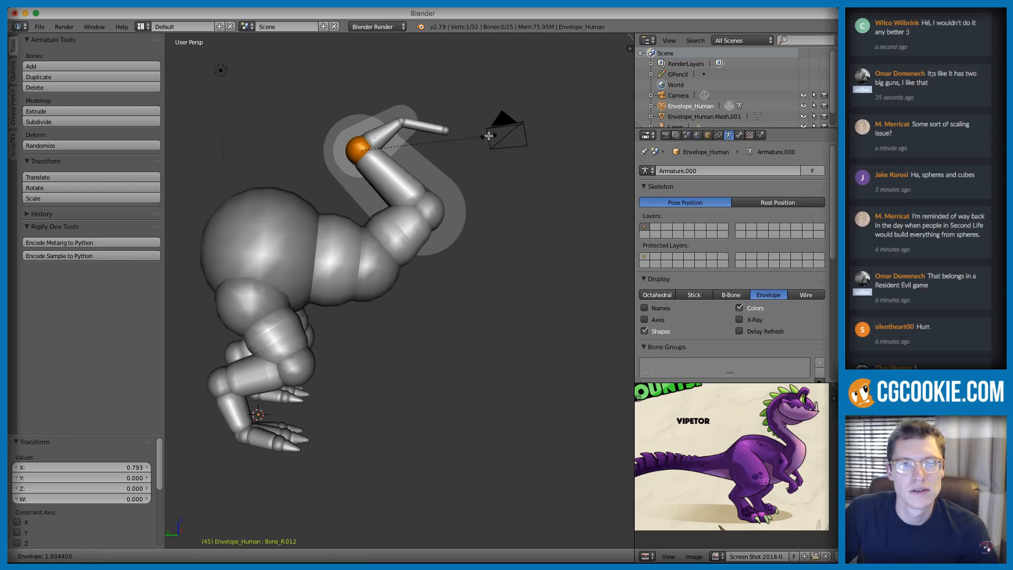
right_click(401, 120)
key("alt+s")
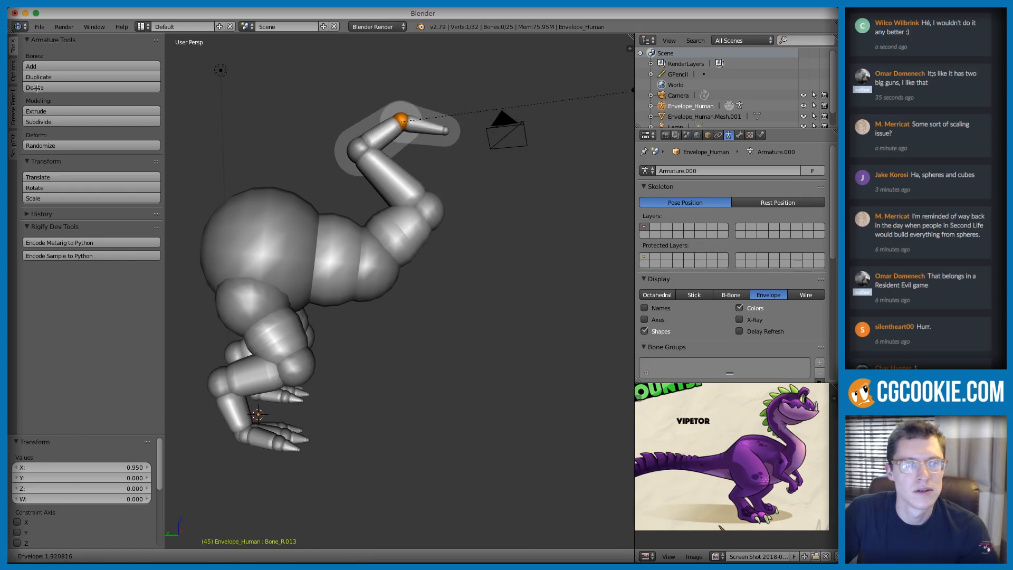
left_click(332, 82)
key("alt+s")
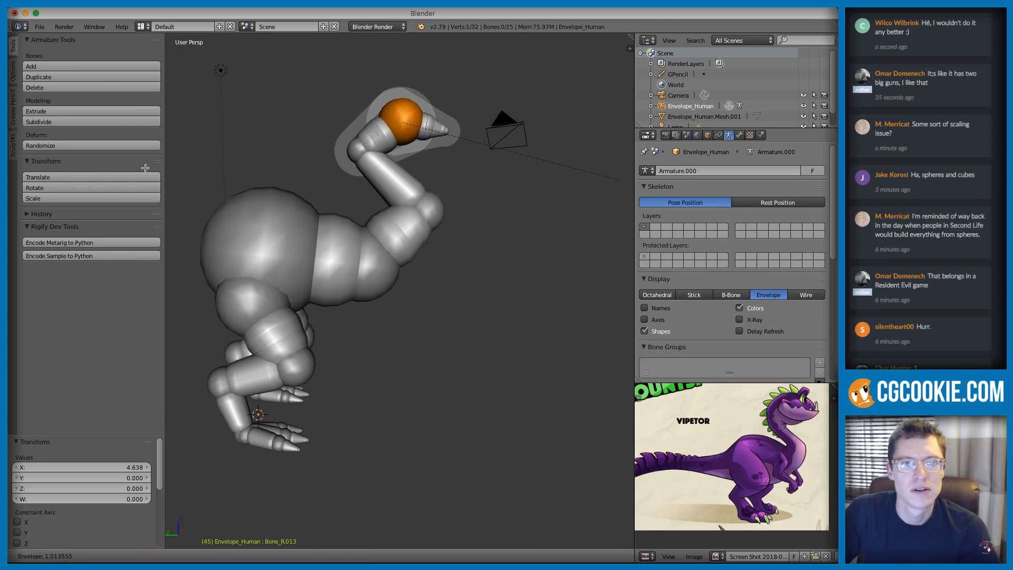
left_click(179, 159)
Step: Move the head joint by X 0.013, Y 0.104, Z 0.082 and the snout tip by X -0.009, Y -0.398, Z -0.017
key("g")
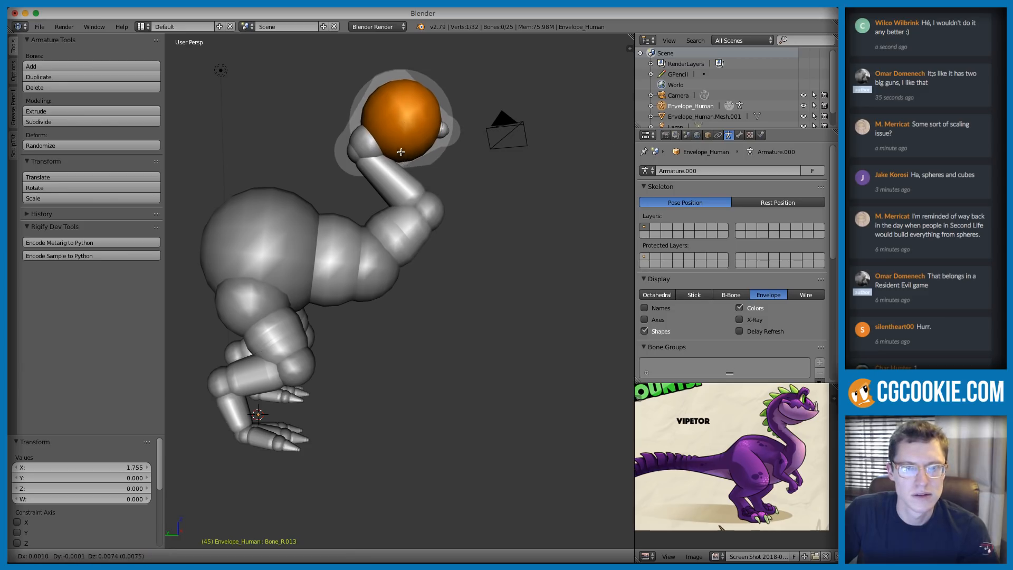
left_click(401, 154)
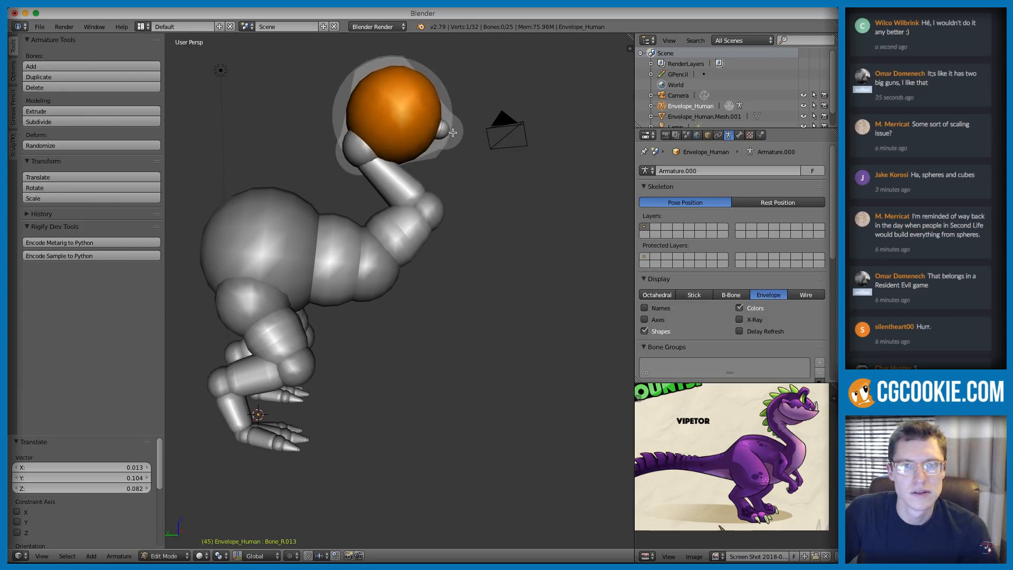
right_click(455, 132)
key("g")
left_click(495, 134)
Step: Scale the radius of the head joint by 0.510
right_click(420, 119)
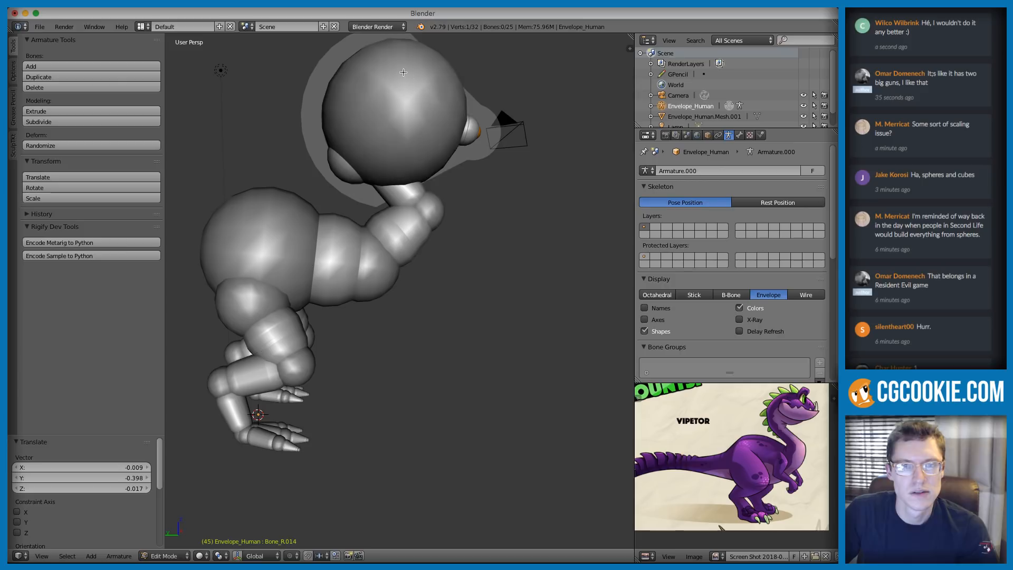
right_click(404, 73)
key("alt+s")
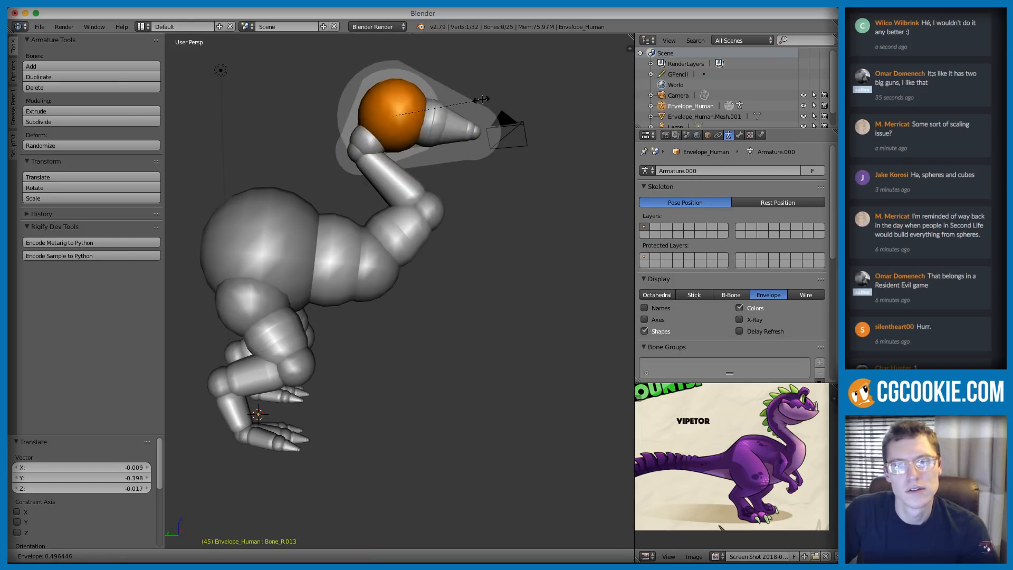
left_click(481, 99)
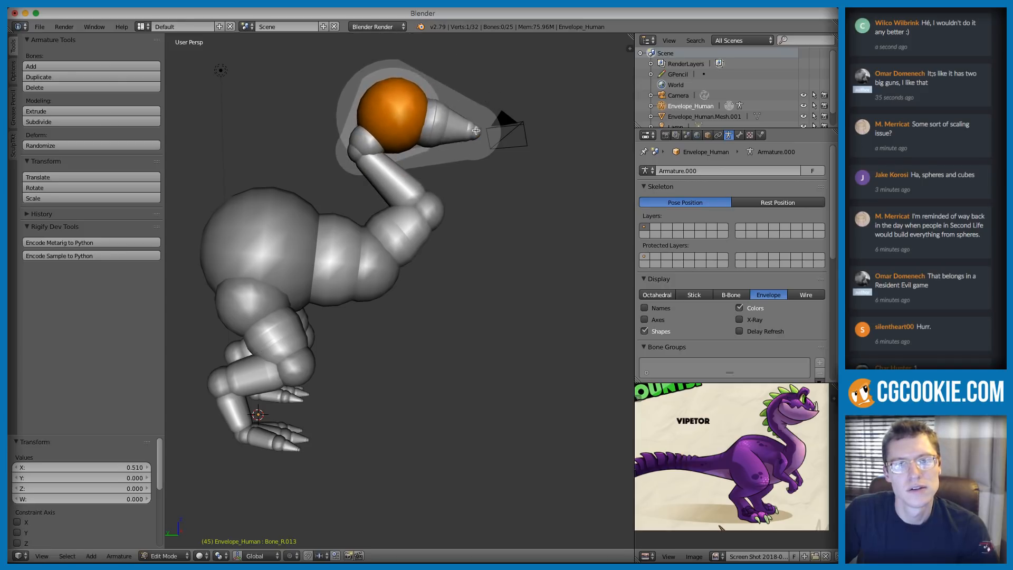
Step: Move the snout tip by X -0.013, Y -0.052 and Z -0.089
right_click(475, 129)
key("g")
left_click(499, 145)
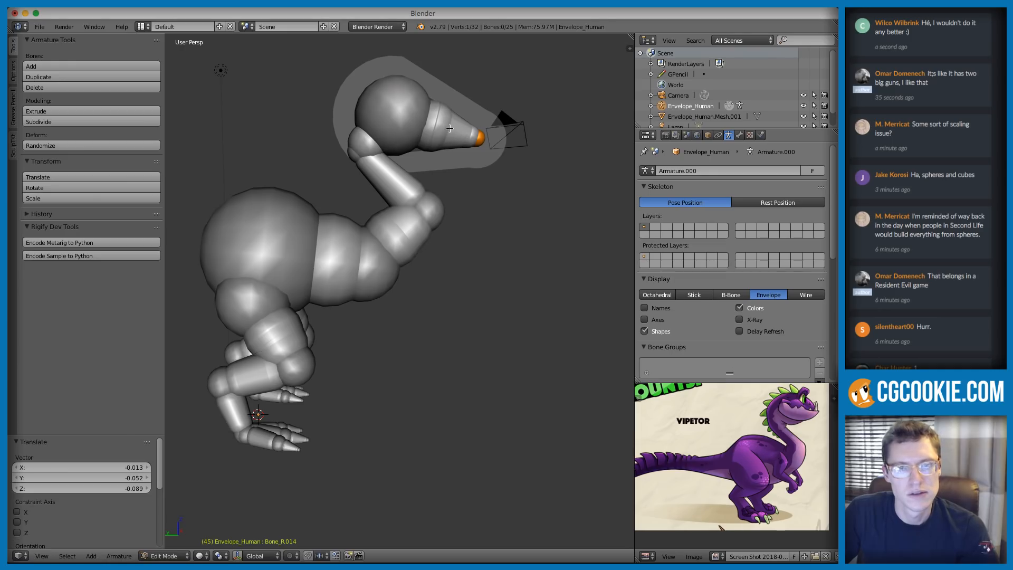
Step: Subdivide the snout bone with one cut
right_click(452, 128)
left_click(70, 121)
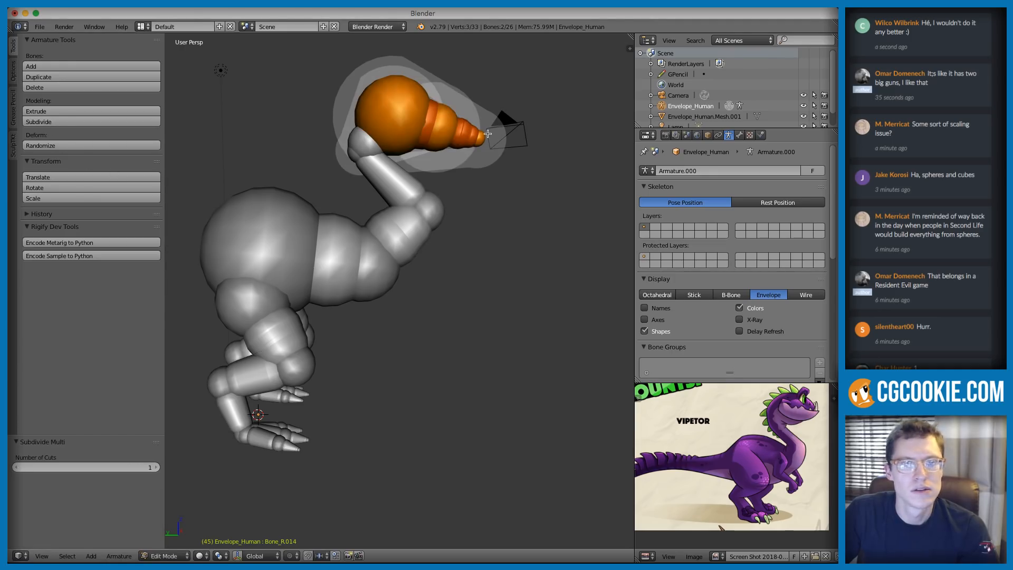
key("alt+s")
right_click(527, 117)
Step: Enlarge the radius of the snout's middle joint and scale the snout tip's radius by 1.409
right_click(444, 125)
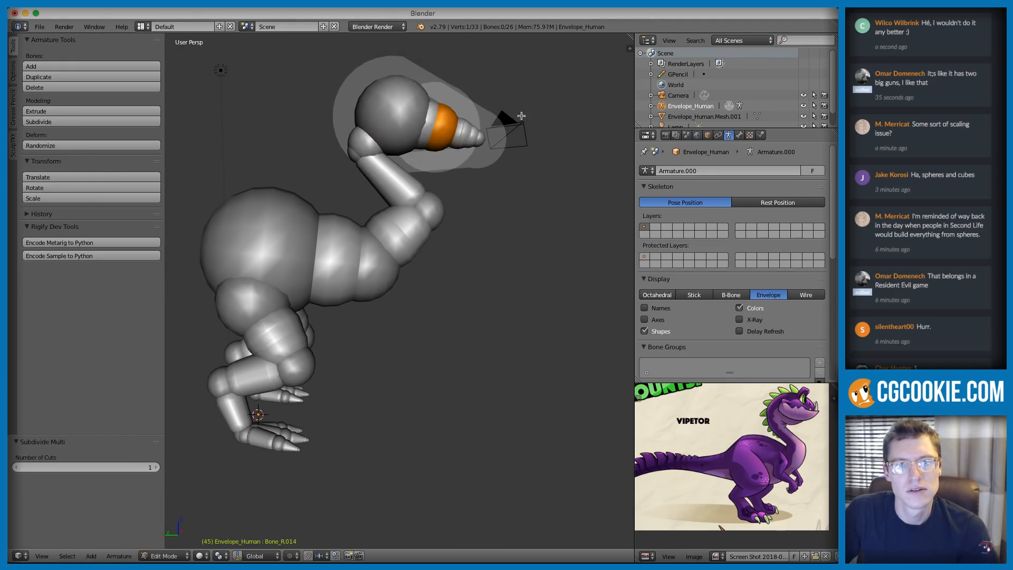
key("alt+s")
left_click(539, 110)
middle_click_drag(540, 110, 439, 152)
key("alt+s")
left_click(556, 108)
Step: Move the snout tip by X -0.013, Y 0.139 and Z -0.027
scroll(553, 108, "down", 4)
key("g")
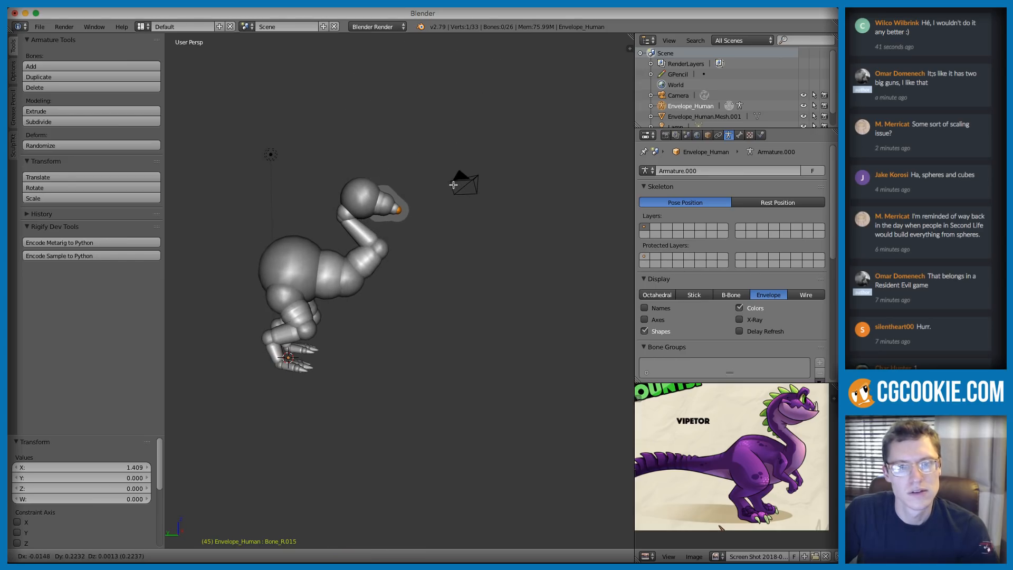
left_click(456, 186)
scroll(445, 166, "up", 2)
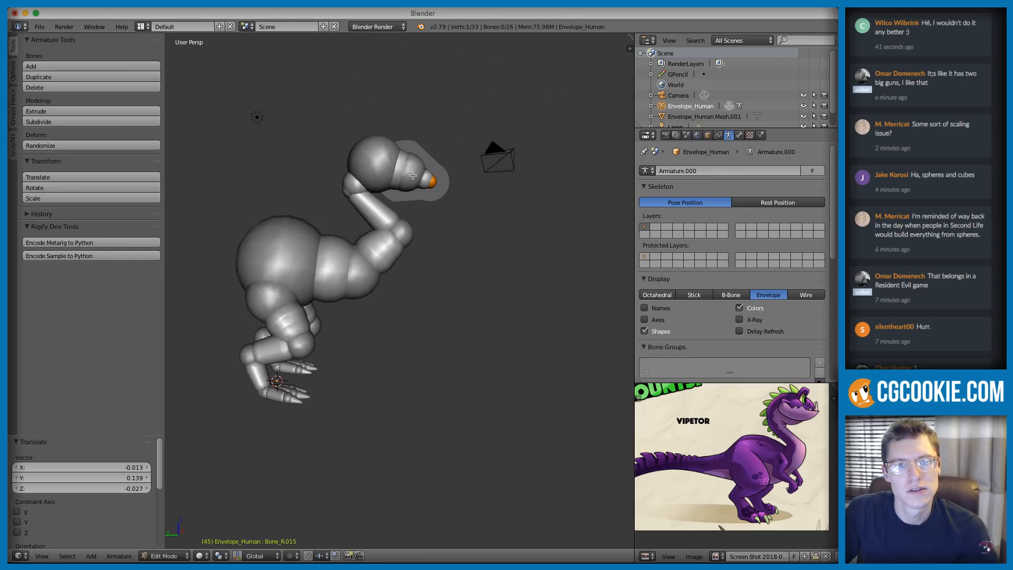
Step: Move the head joint by Y -0.156 and Z -0.038, with X locked
middle_click_drag(436, 147, 400, 190, "shift")
scroll(398, 202, "up", 2)
scroll(417, 172, "down", 3)
middle_click_drag(376, 247, 398, 305)
scroll(413, 255, "up", 3)
scroll(398, 308, "up", 3)
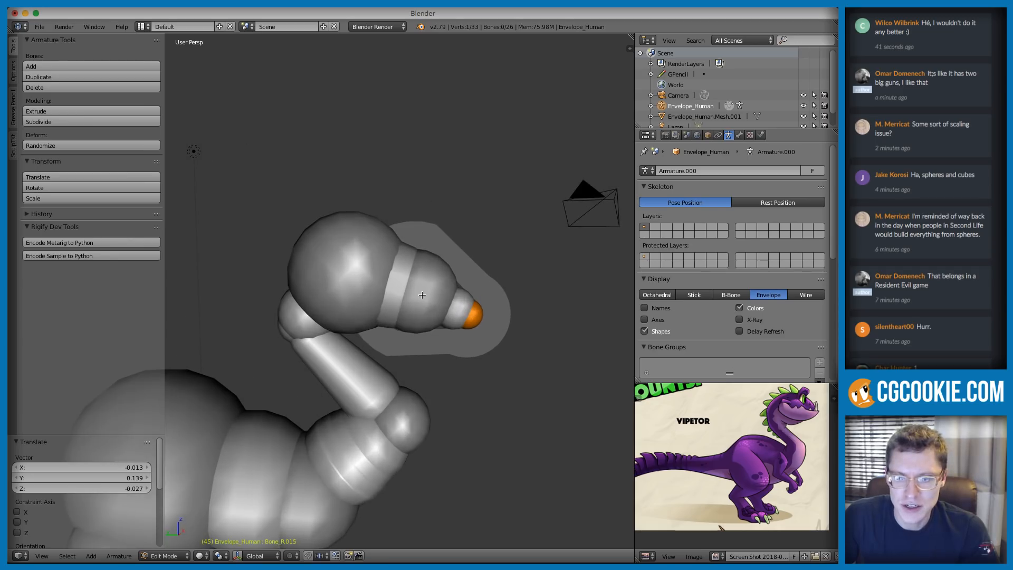
middle_click_drag(403, 298, 362, 273)
right_click(363, 274)
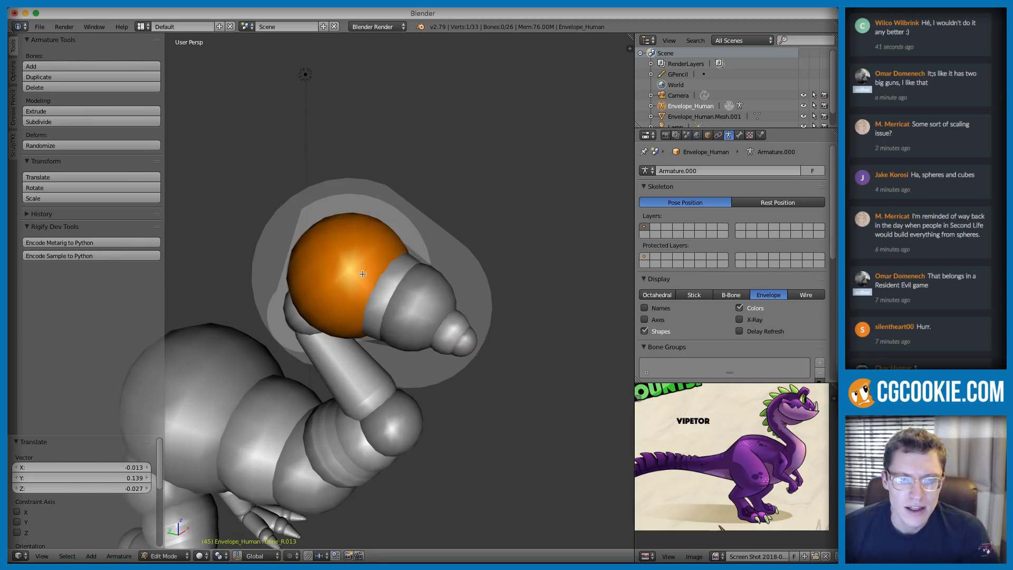
middle_click_drag(420, 223, 470, 228)
key("g")
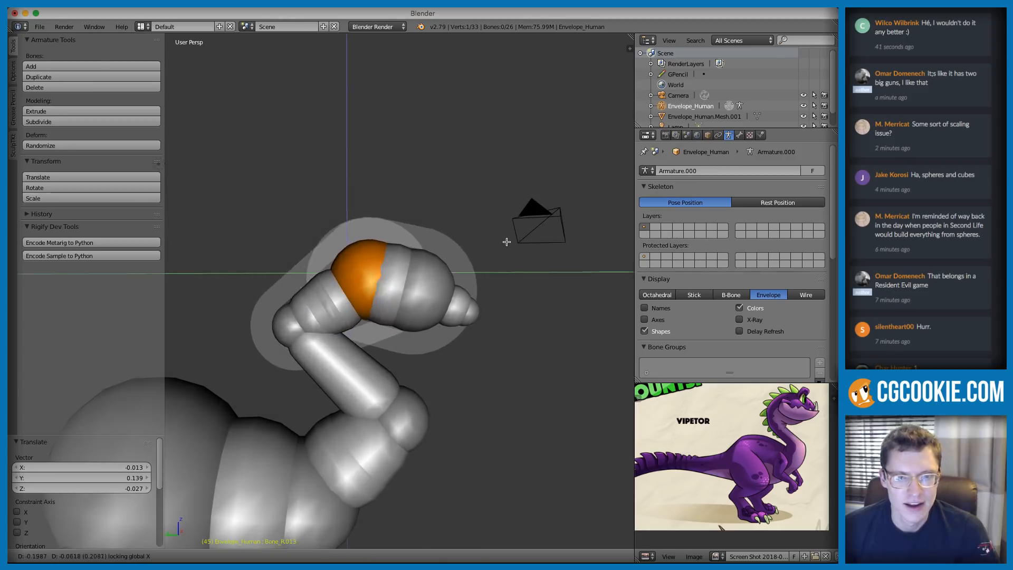
left_click(506, 235)
Step: Scale the radius of the head joint by 1.355
key("alt+s")
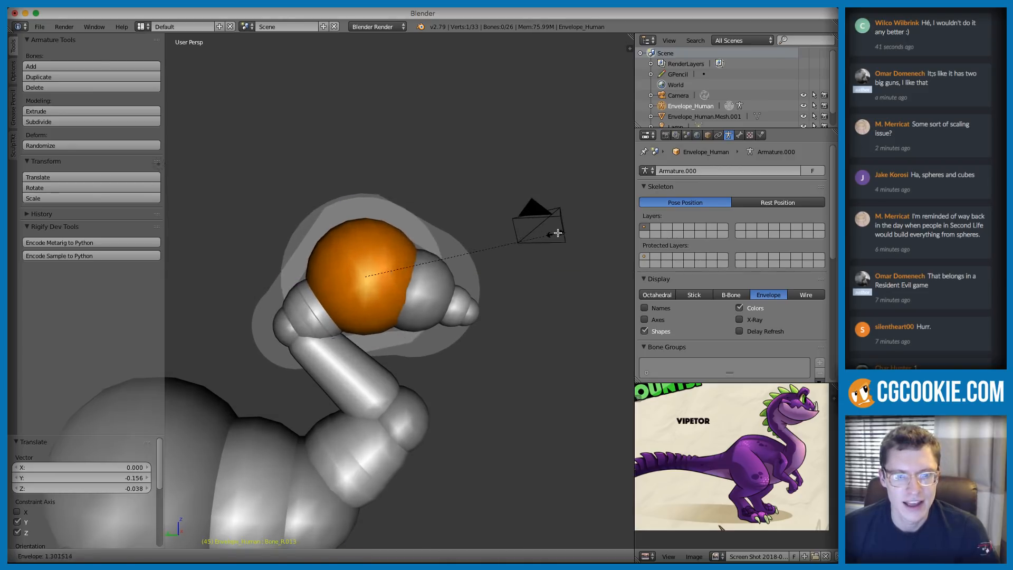
left_click(424, 233)
scroll(423, 233, "up", 2)
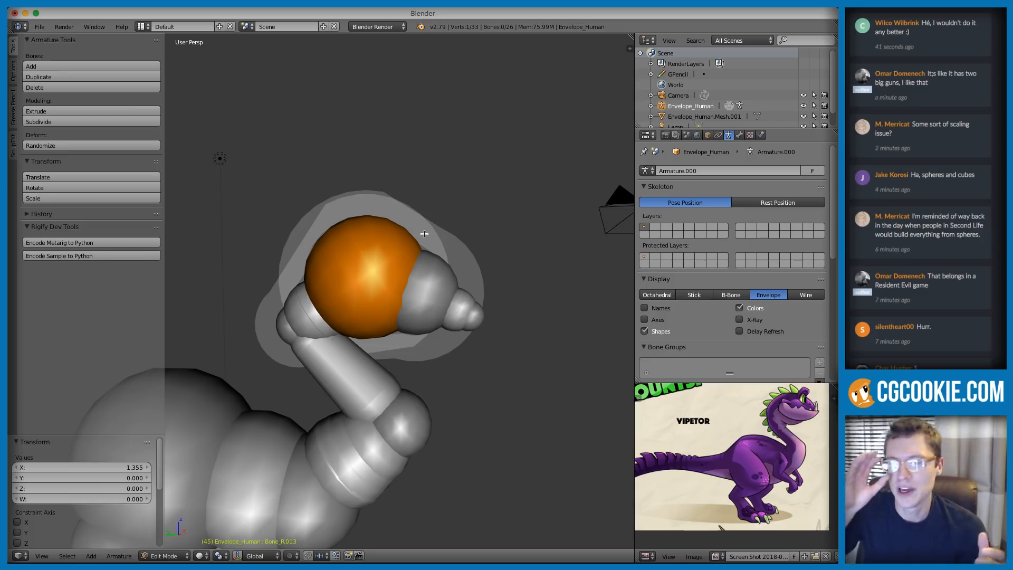
Step: Try extruding an extra bone upward and sideways from the head joint and moving its tip
middle_click_drag(464, 221, 423, 218)
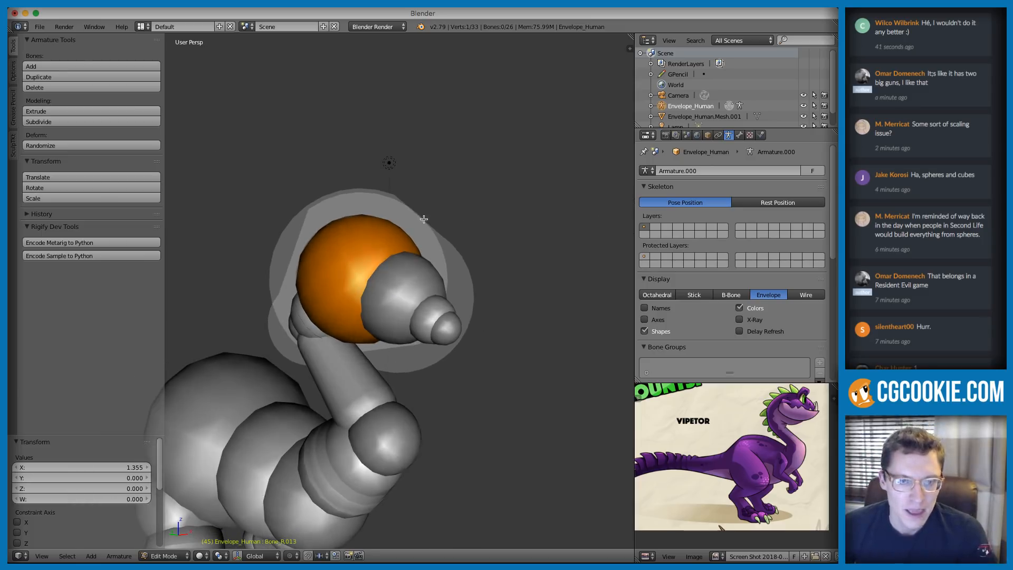
key("x")
middle_click_drag(468, 178, 418, 177)
scroll(397, 213, "down", 2)
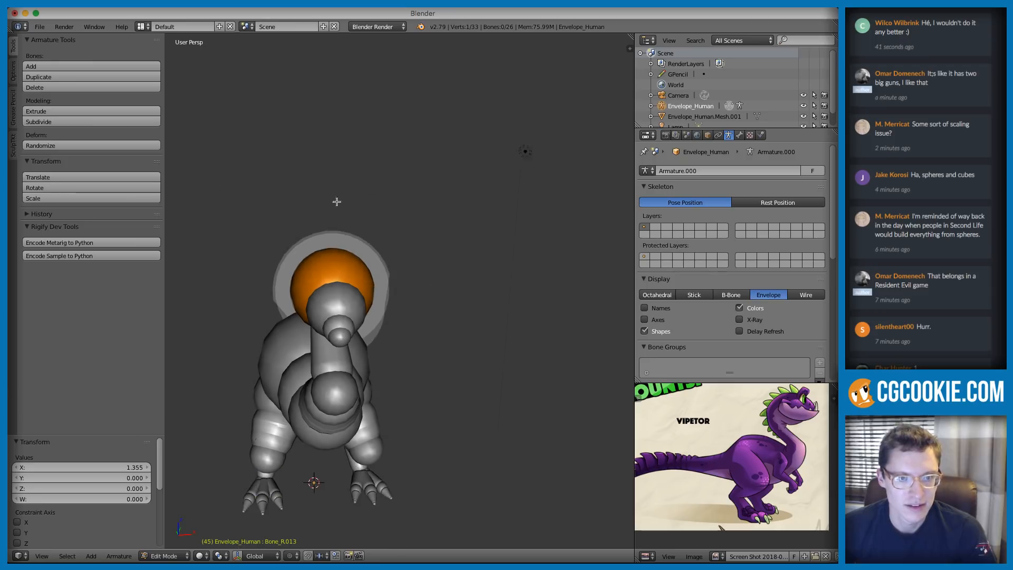
right_click(293, 226, "ctrl")
middle_click_drag(294, 226, 217, 235)
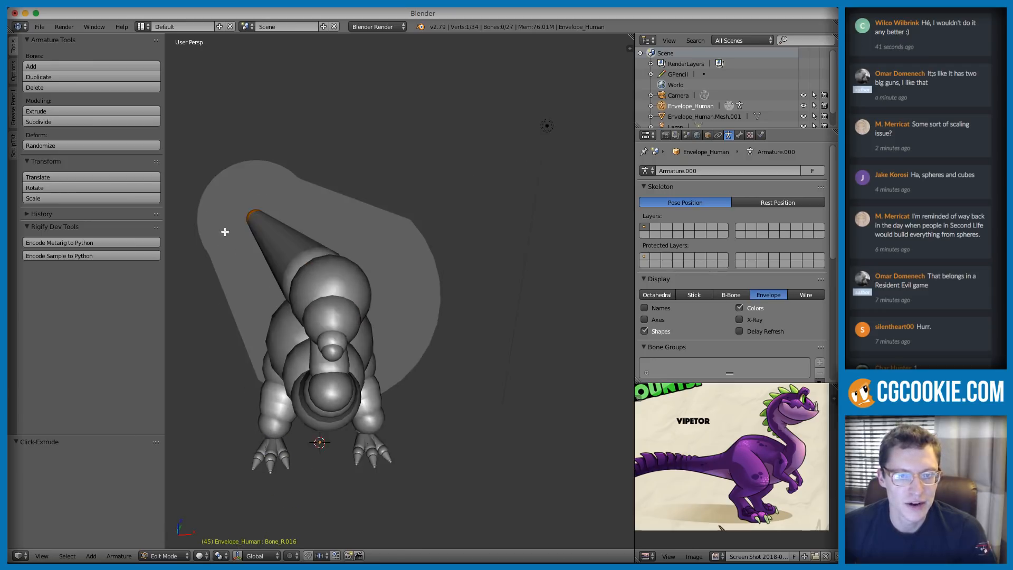
scroll(218, 235, "up", 5)
scroll(379, 279, "down", 3)
middle_click_drag(508, 238, 626, 238)
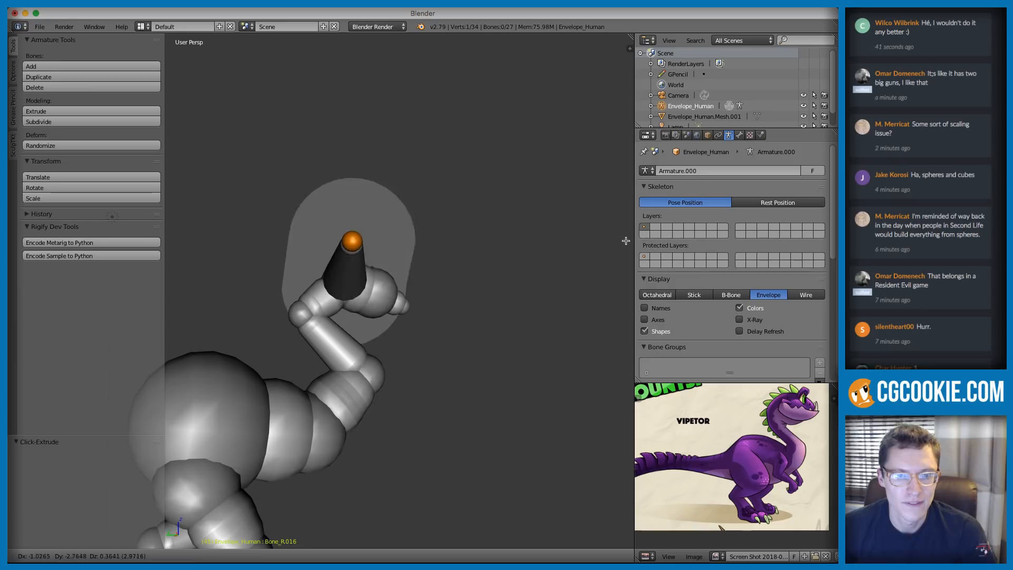
key("g")
left_click(549, 238)
Step: Delete the extra bone extruded from the head joint
middle_click_drag(549, 238, 391, 299)
right_click(251, 278)
key("x")
left_click(348, 261)
middle_click_drag(348, 261, 281, 351)
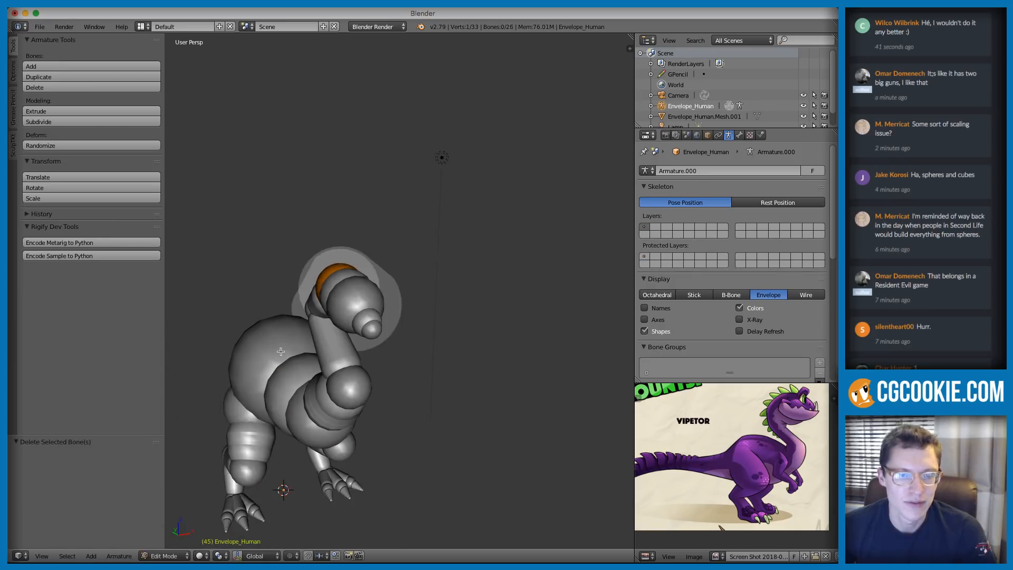
Step: Select the right thigh bone
right_click(246, 440)
middle_click_drag(298, 423, 365, 324)
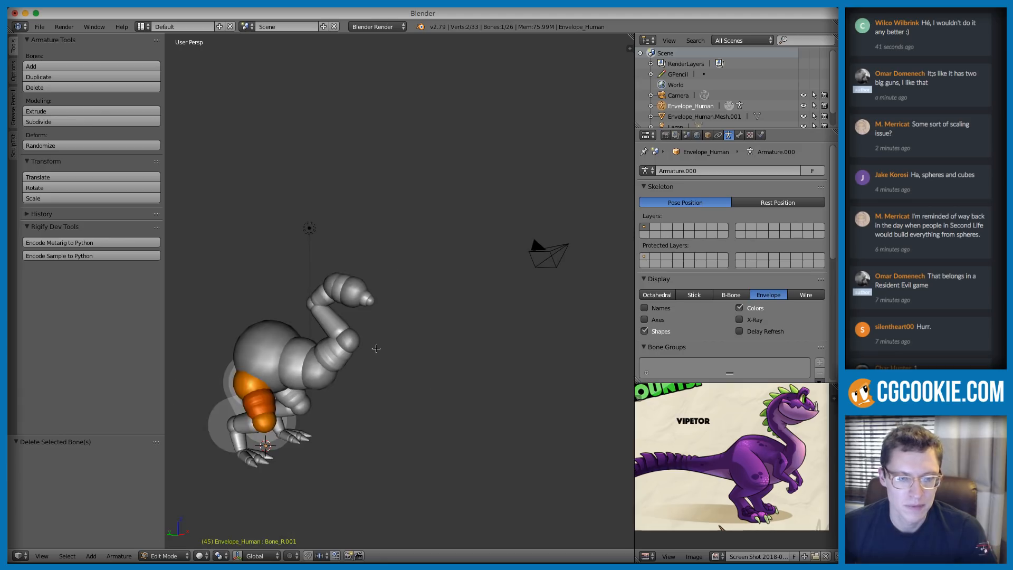
key("shift+d")
key("Escape")
key("ctrl+z")
middle_click_drag(227, 348, 302, 296)
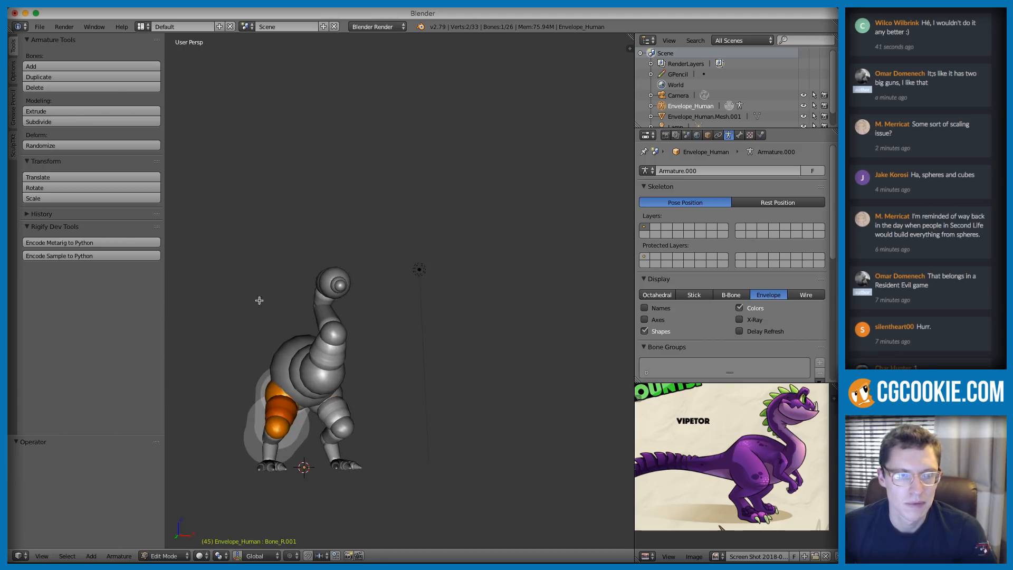
middle_click_drag(337, 383, 270, 395)
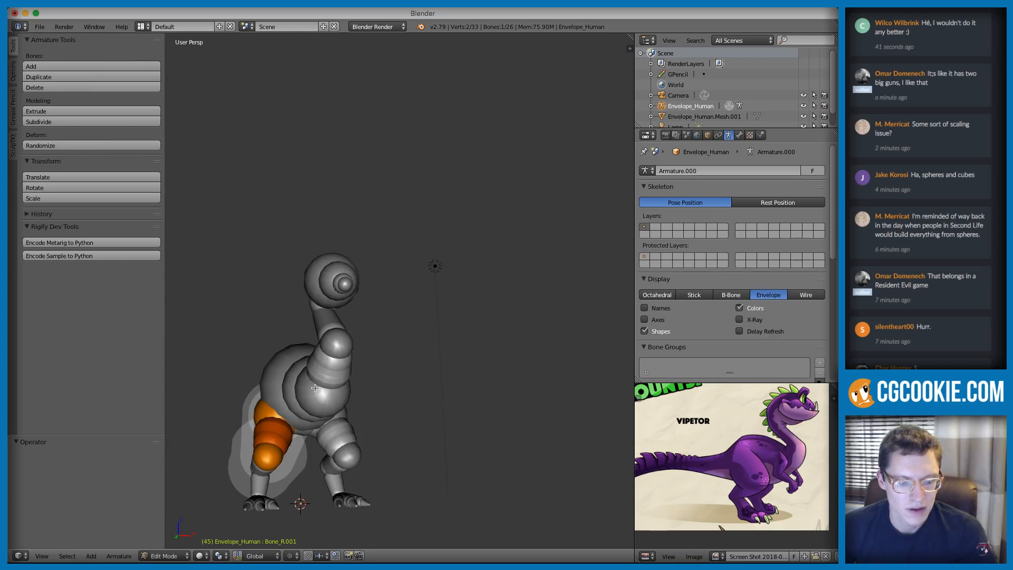
key("shift+d")
key("Escape")
key("ctrl+z")
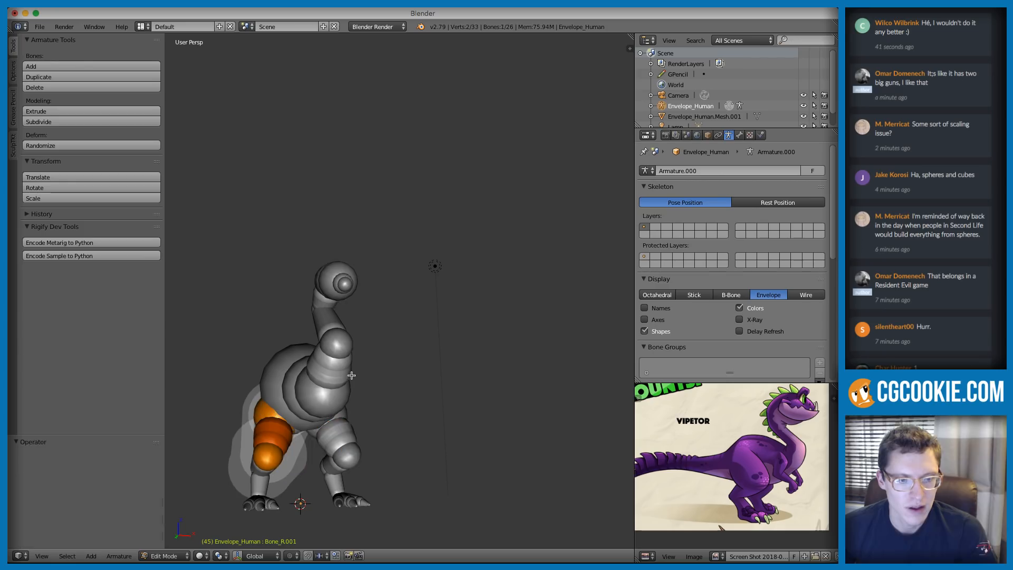
Step: Duplicate the thigh bones and move the right thigh copy by -1.412 in X, 0.074 in Y and 1.384 in Z
key("shift+d")
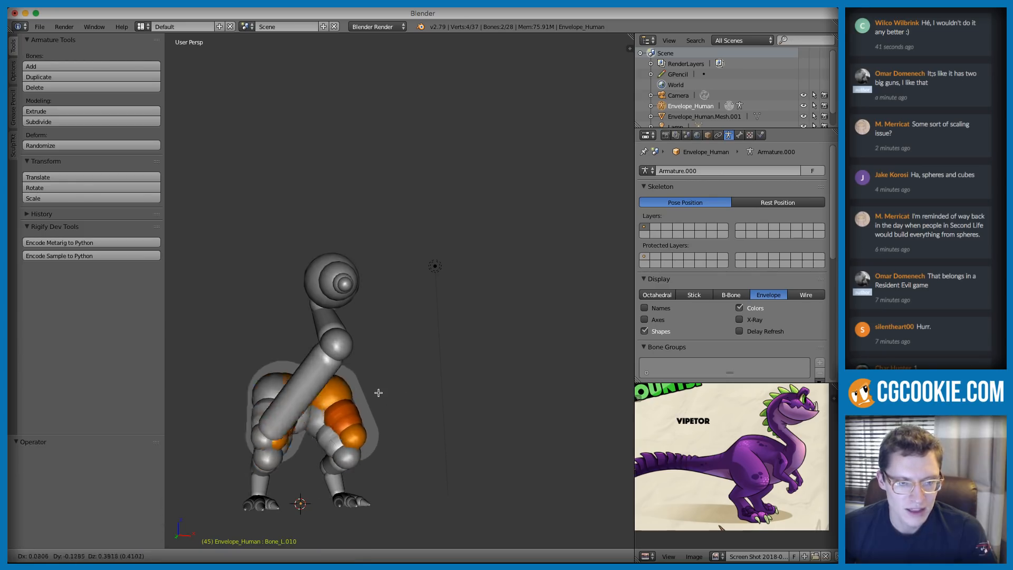
key("Escape")
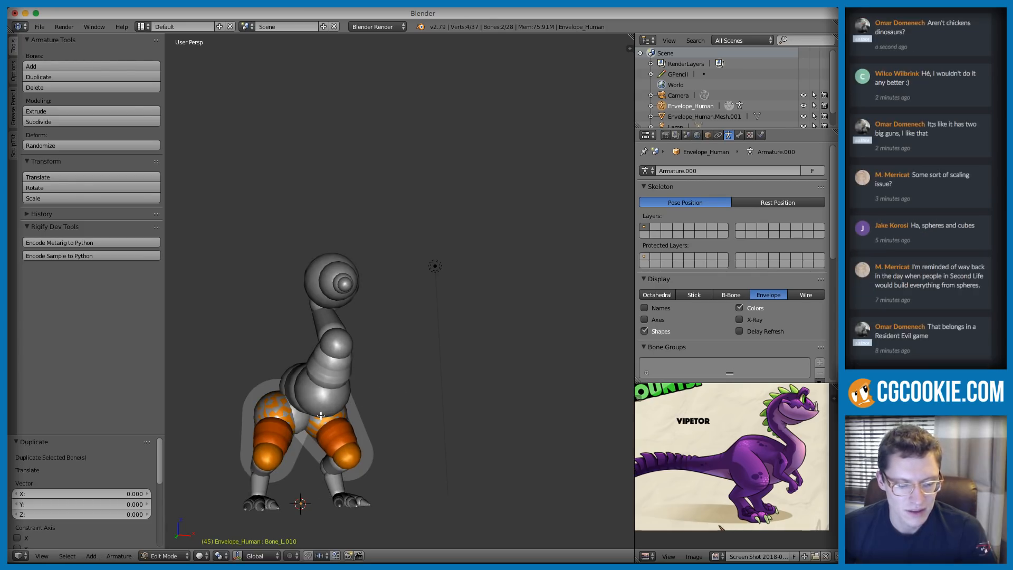
key("g")
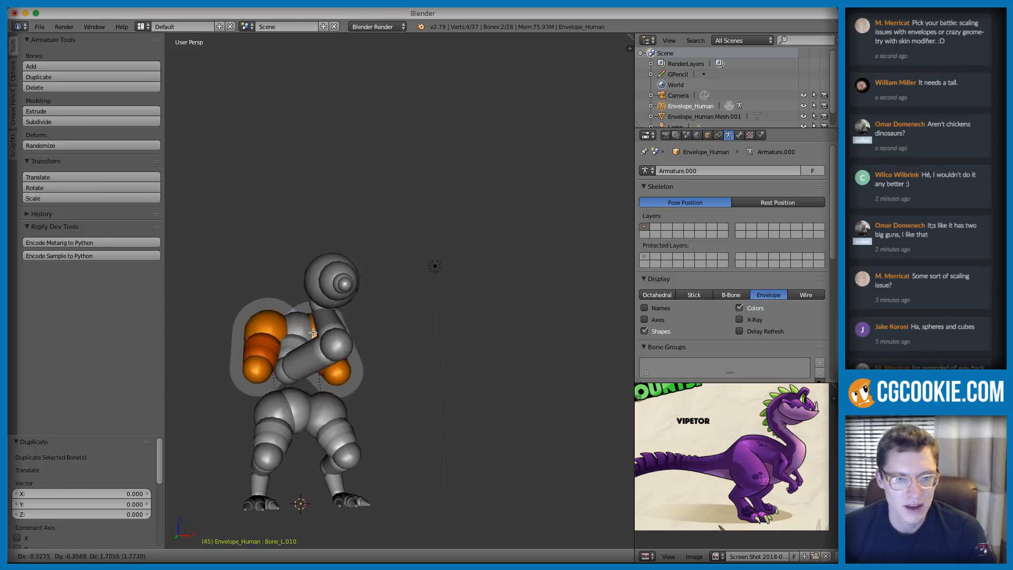
key("Escape")
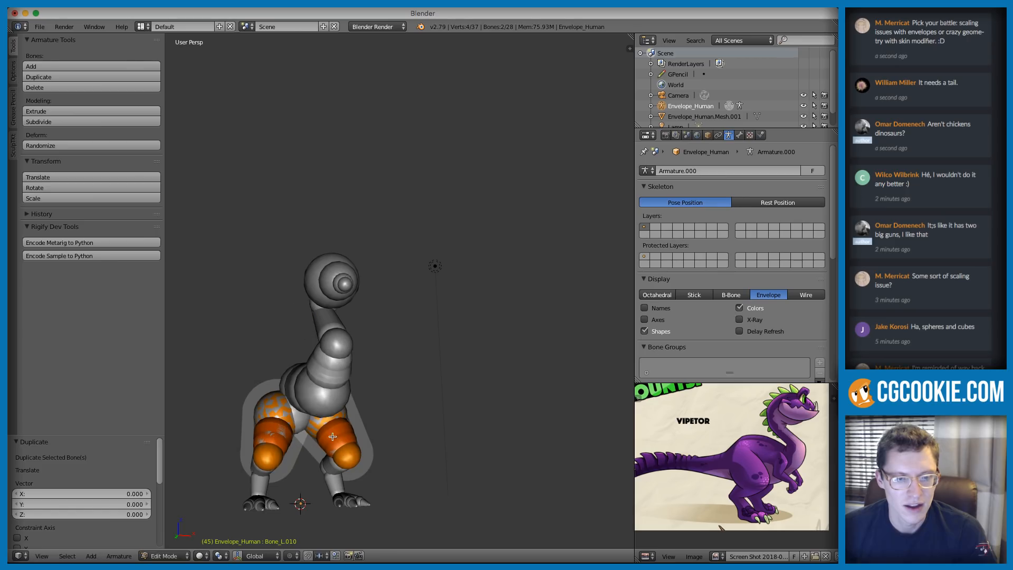
key("b")
middle_click_drag(322, 382, 405, 466)
key("g")
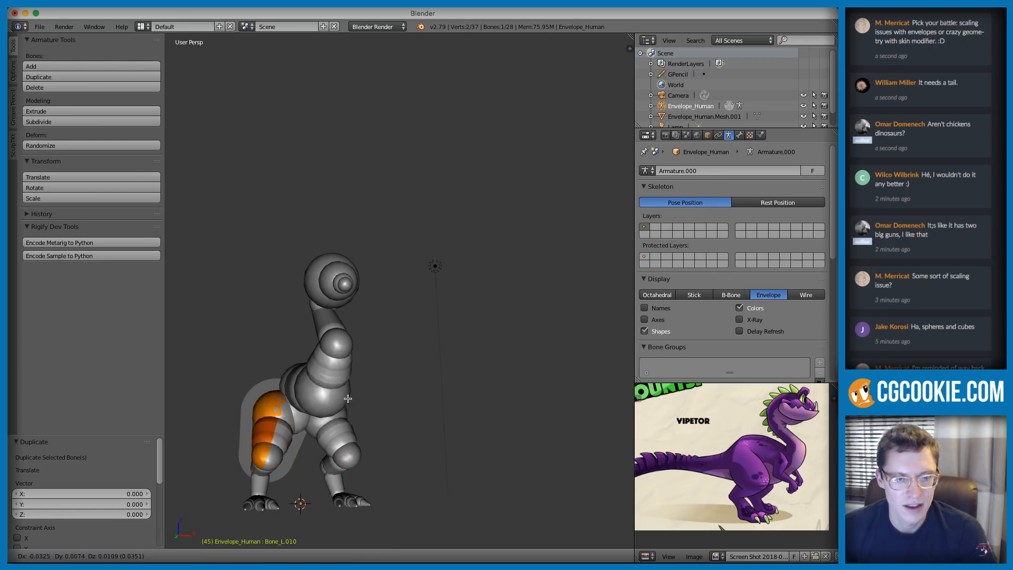
left_click(379, 394)
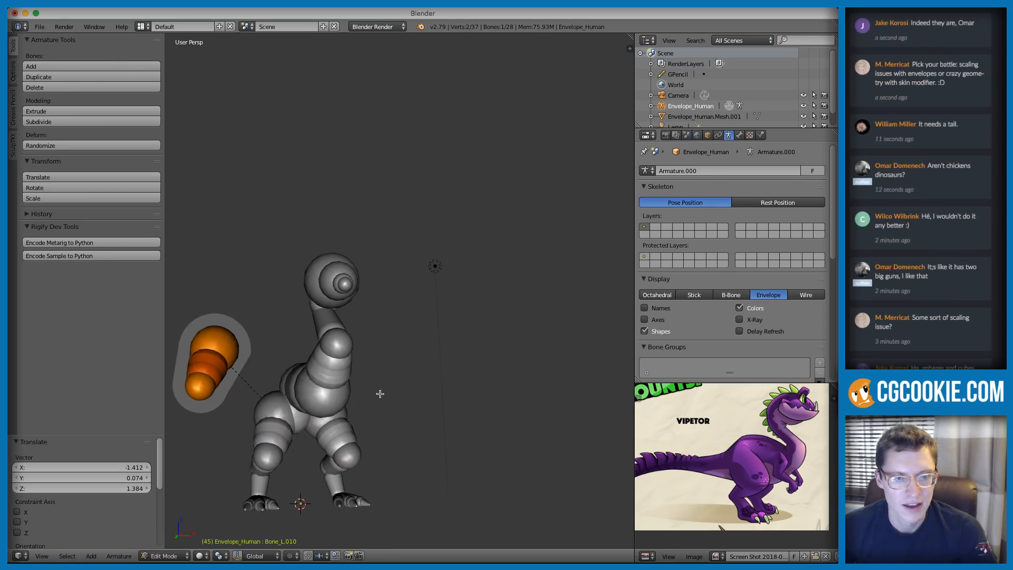
left_click(13, 71)
left_click(13, 48)
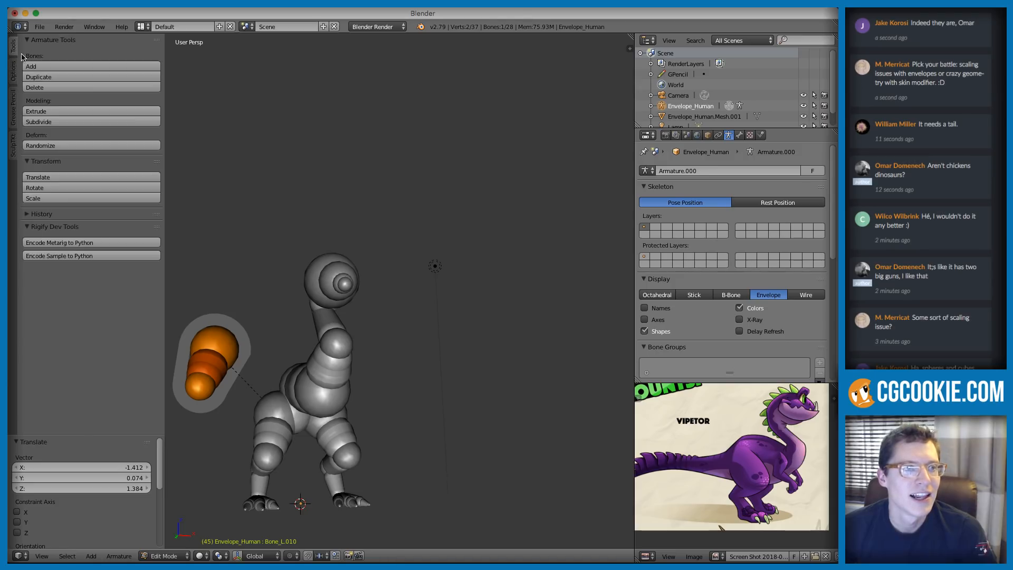
Step: Delete the thigh copy that was moved away from the body
key("x")
left_click(290, 344)
middle_click_drag(290, 344, 283, 315)
left_click(980, 140)
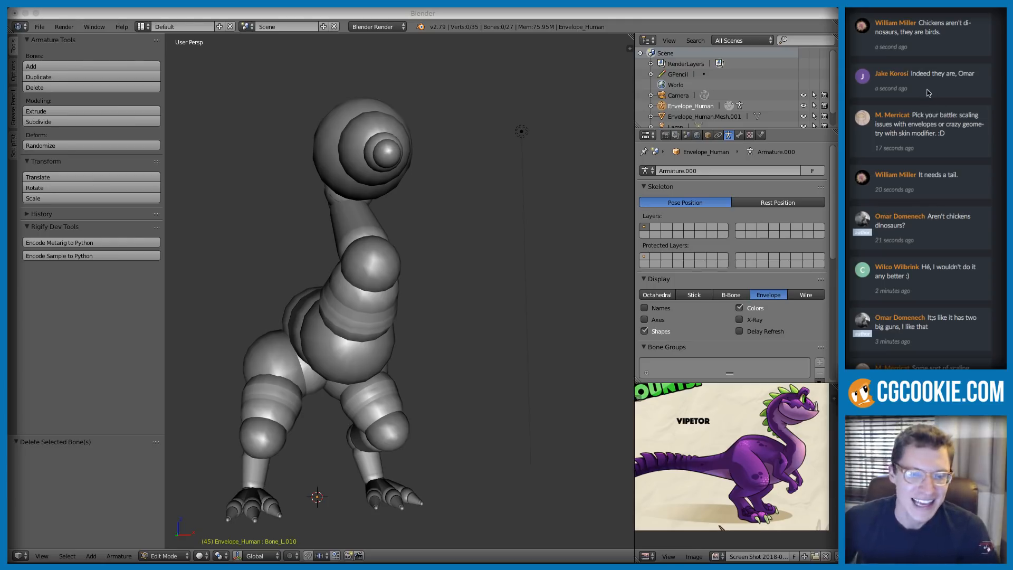
Step: Scale the radius of the spine's rear joint by 1.695 and try moving the joint
middle_click_drag(471, 230, 384, 233)
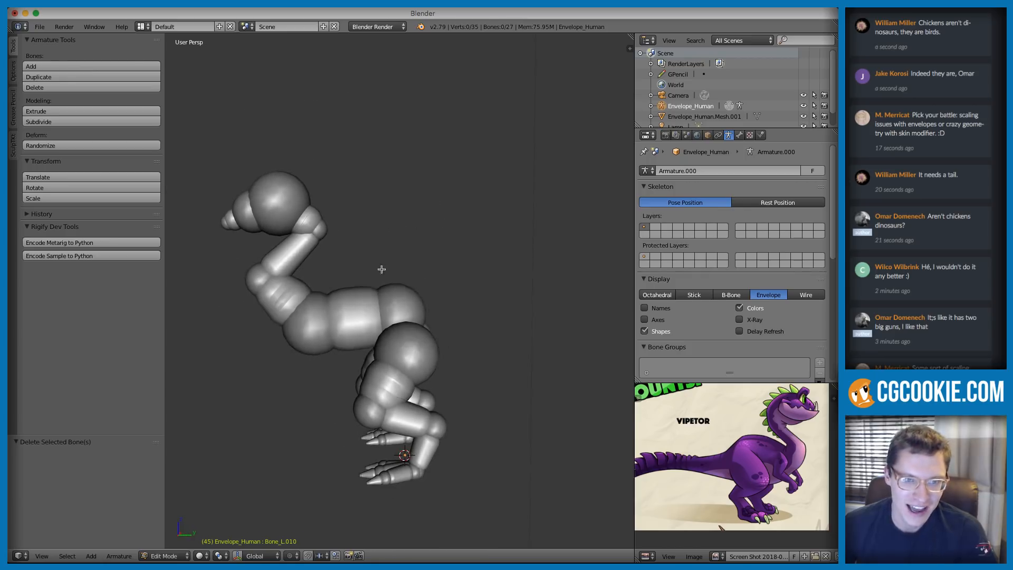
right_click(404, 298)
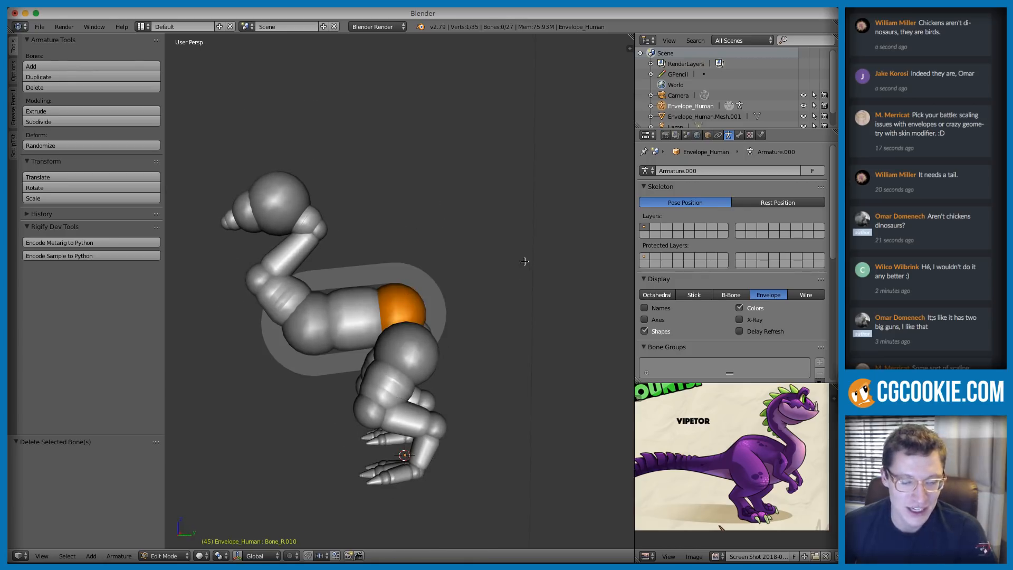
key("alt+s")
left_click(602, 233)
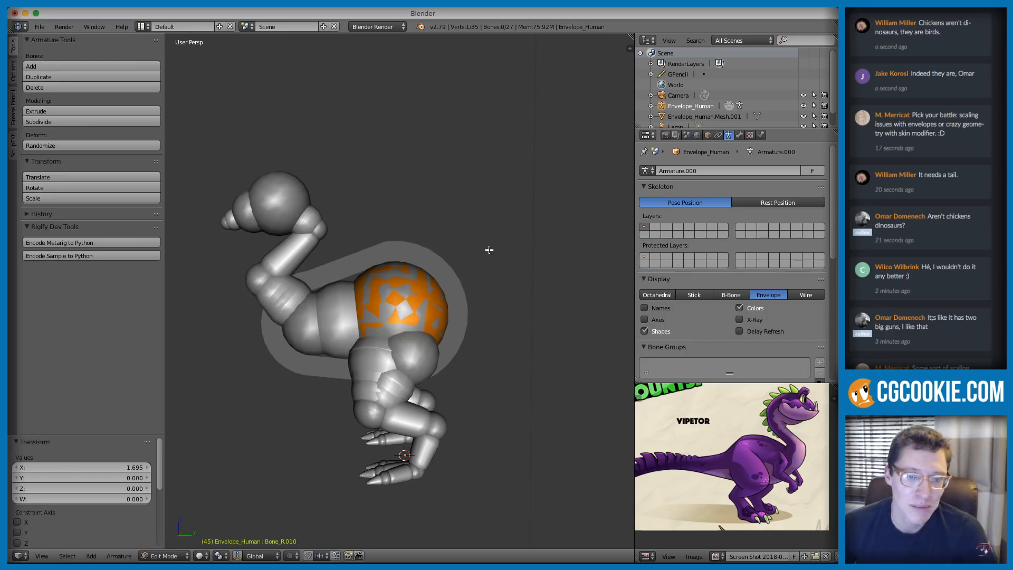
key("g")
left_click(506, 242)
middle_click_drag(452, 258, 391, 293)
Step: Undo and redo the latest edits to the spine's rear joint to compare them, and undo the last one again
key("ctrl+z")
key("ctrl+z")
key("ctrl+shift+z")
key("ctrl+shift+z")
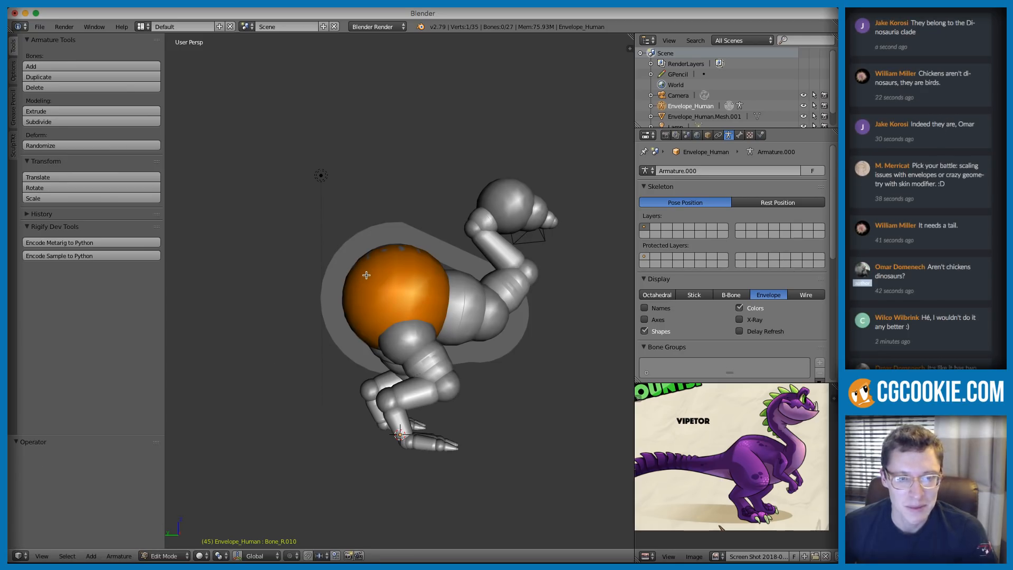
key("ctrl+z")
key("ctrl+z")
key("ctrl+z")
key("ctrl+shift+z")
key("ctrl+shift+z")
key("ctrl+shift+z")
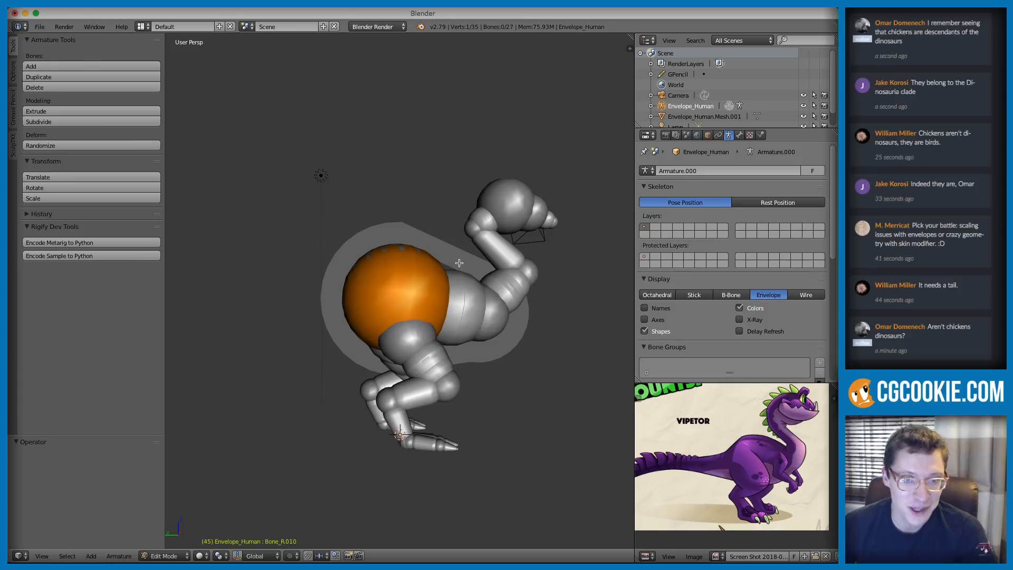
key("ctrl+z")
Step: Show the bones as Octahedral and delete the stray thigh copy together with the rear spine bone
middle_click_drag(456, 264, 401, 295)
right_click(456, 281)
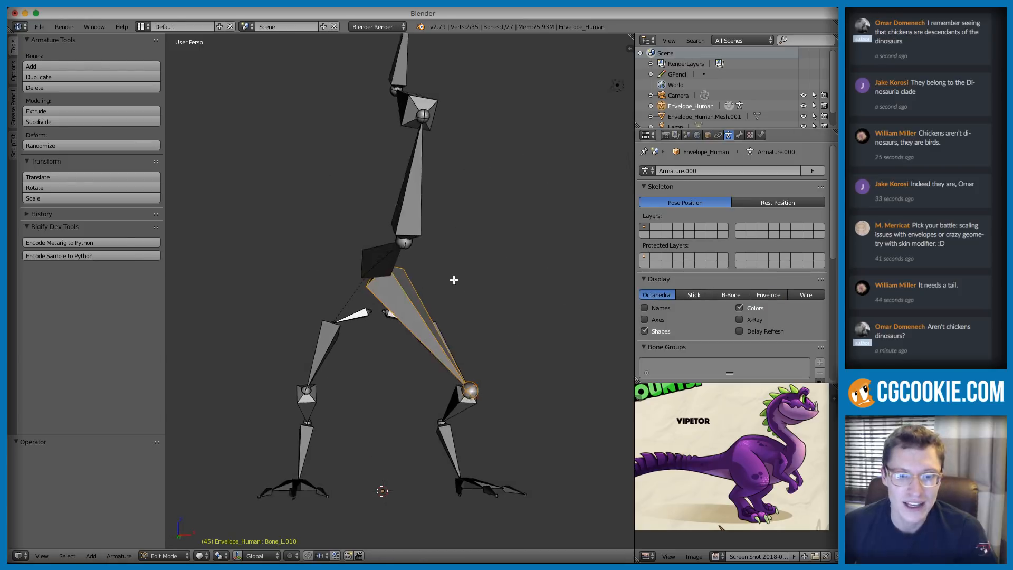
scroll(449, 280, "up", 2)
key("x")
left_click(449, 277)
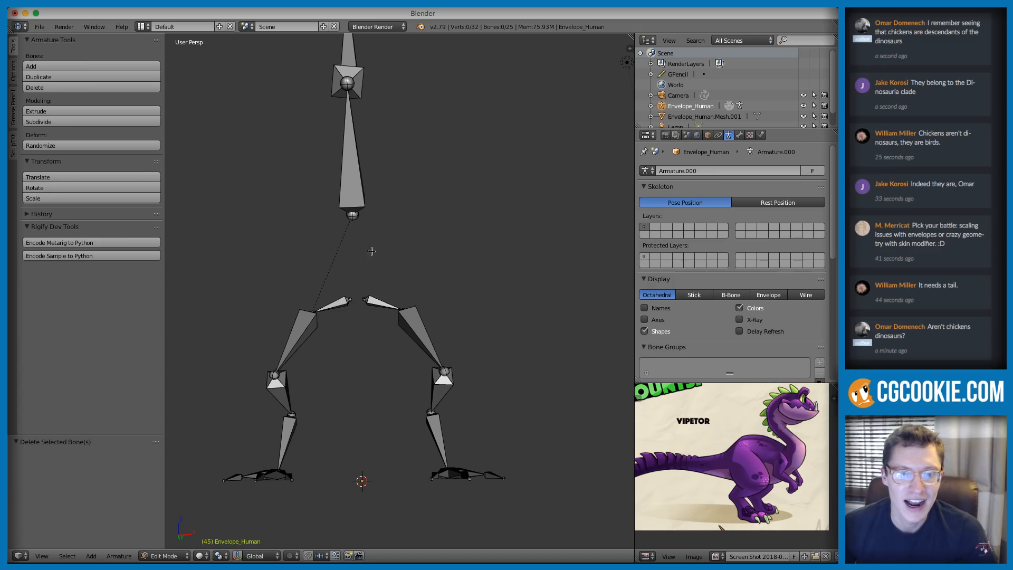
Step: Extrude a new rear spine bone from the chest joint with X locked, by 1.582 in Y and -0.430 in Z
middle_click_drag(354, 222, 514, 277)
key("e")
key("shift+x")
left_click(446, 332)
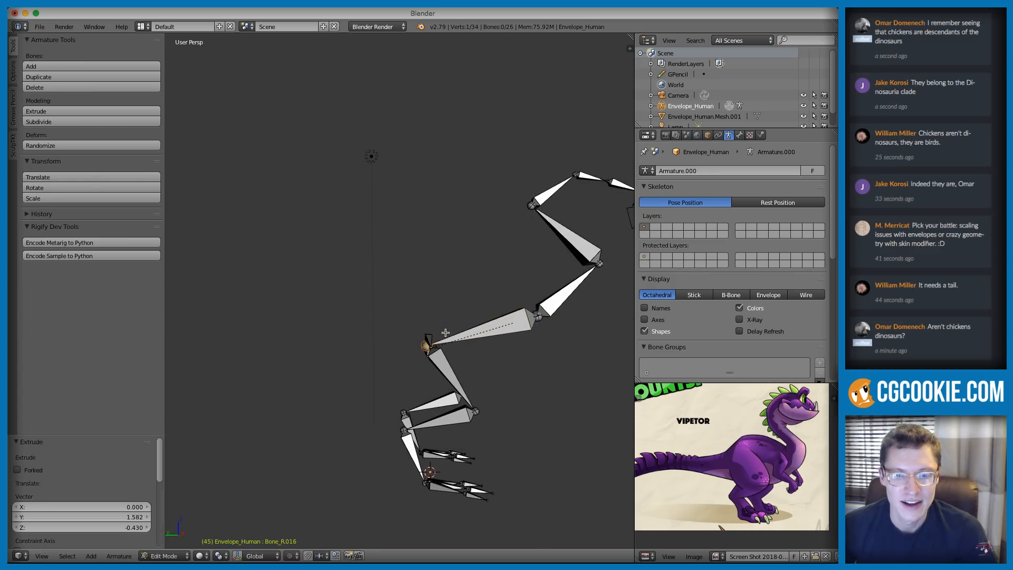
Step: Extrude the first tail bone with X locked, by 2.046 in Y and -0.111 in Z, and show the bones as Envelope
key("e")
key("shift+x")
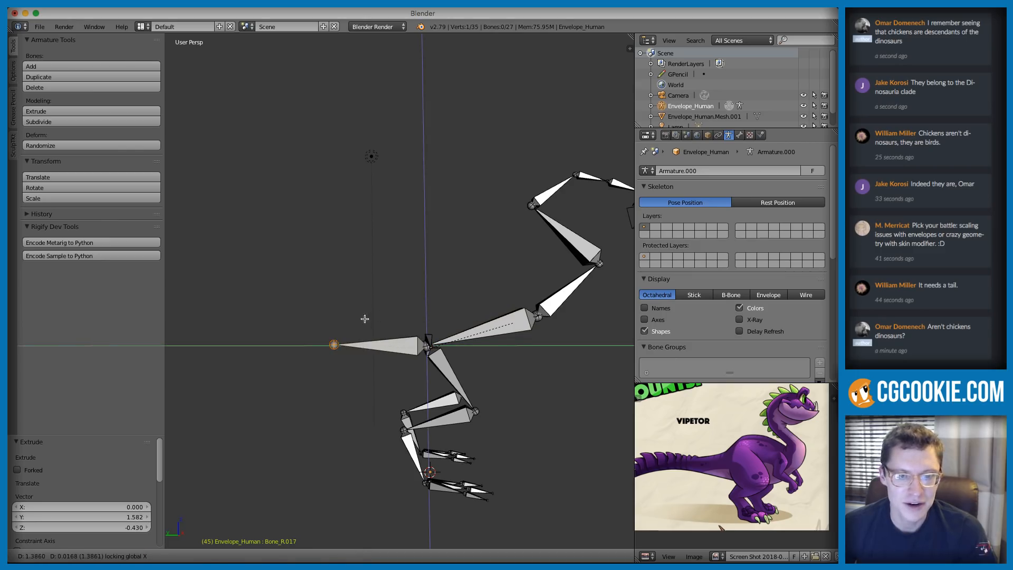
left_click(342, 325)
left_click(760, 296)
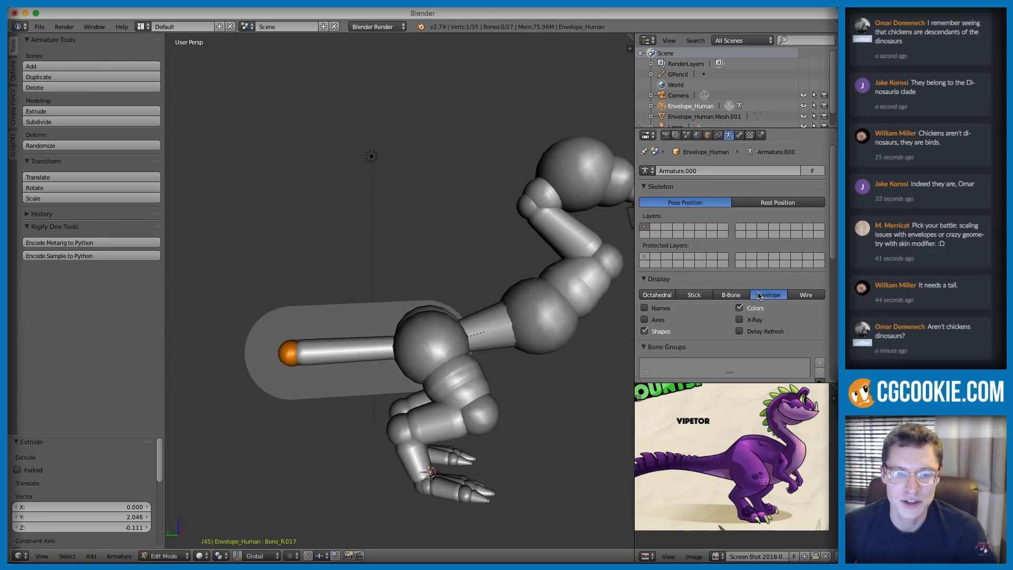
Step: Enlarge the radius of the central hip joint by 3.534 and refine its size with a last scale of 0.710
middle_click_drag(422, 301, 477, 299)
right_click(481, 300)
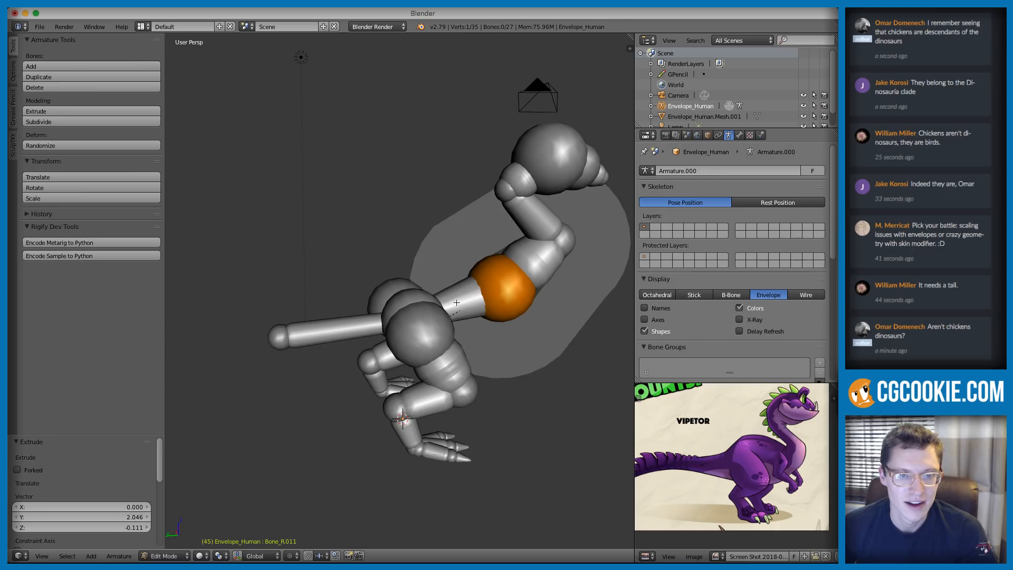
right_click(456, 303)
key("z")
key("b")
middle_click_drag(481, 238, 579, 326)
key("z")
key("alt+s")
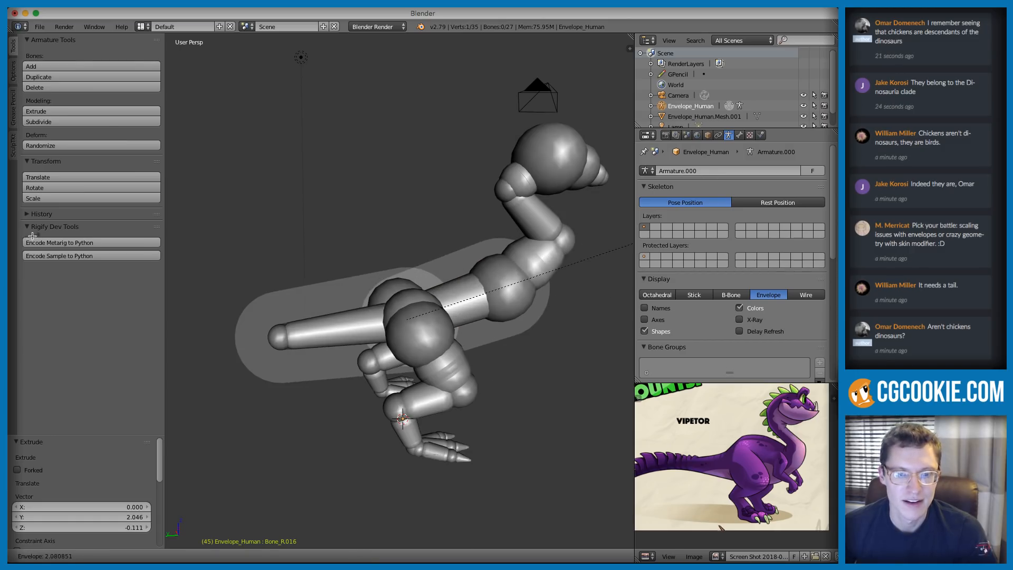
left_click(177, 204)
key("alt+s")
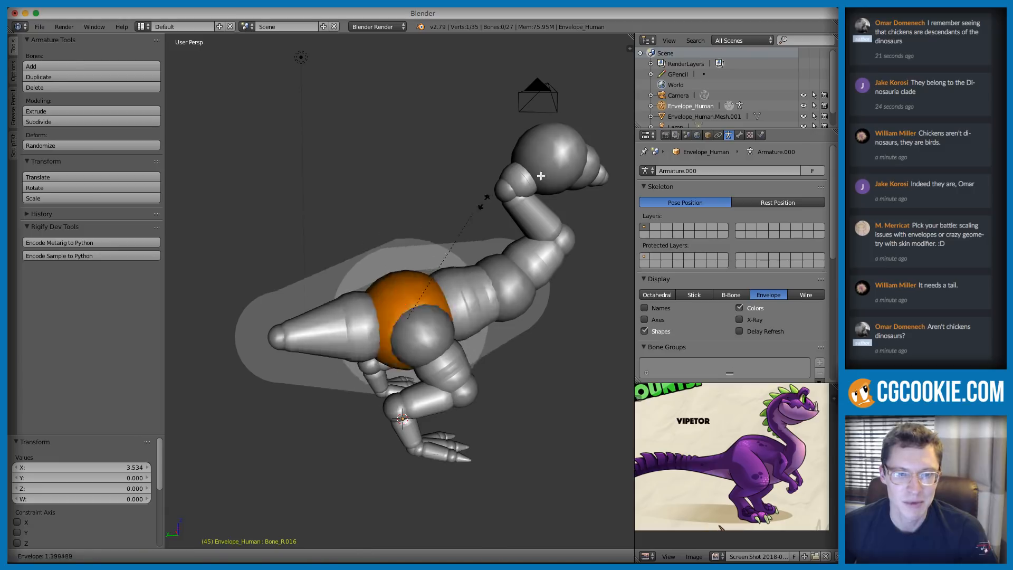
left_click(569, 161)
scroll(444, 238, "up", 3)
scroll(528, 238, "down", 2)
Step: Raise the enlarged hip joint by 0.433 along Z
key("g")
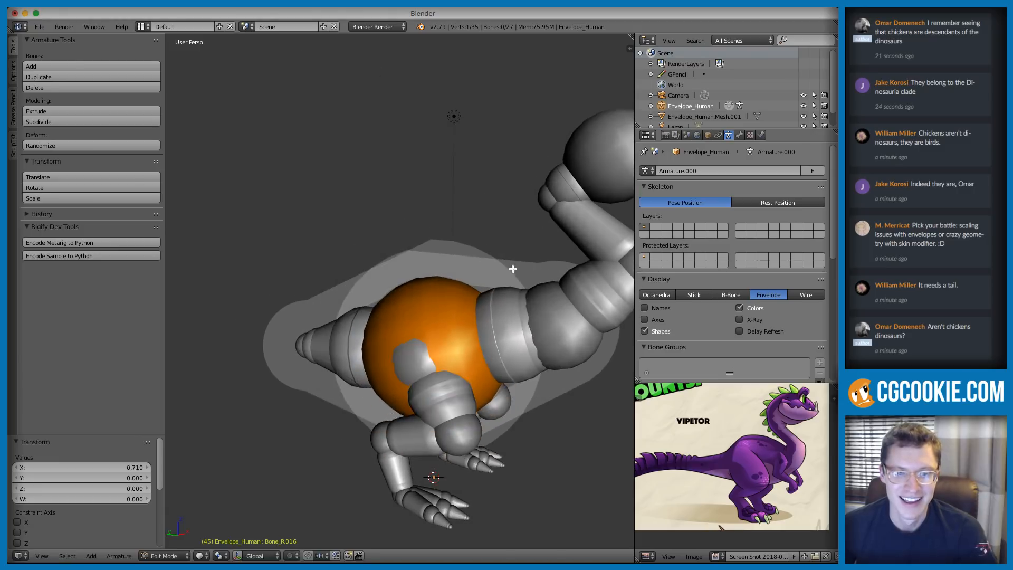
key("z")
left_click(521, 211)
scroll(521, 202, "down", 2)
middle_click_drag(521, 201, 456, 299)
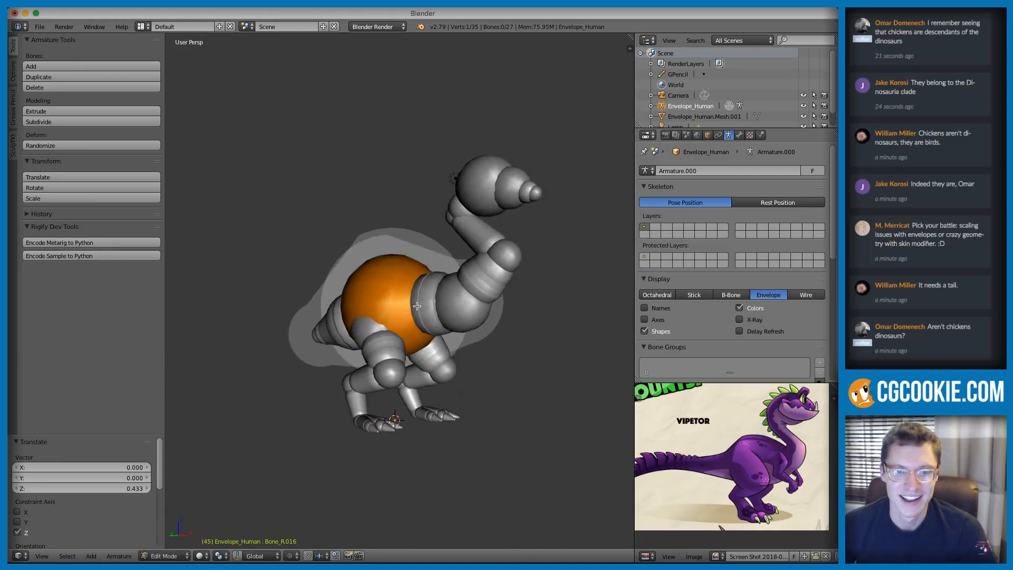
Step: Scale the radius of the chest joint by 1.244
right_click(457, 298)
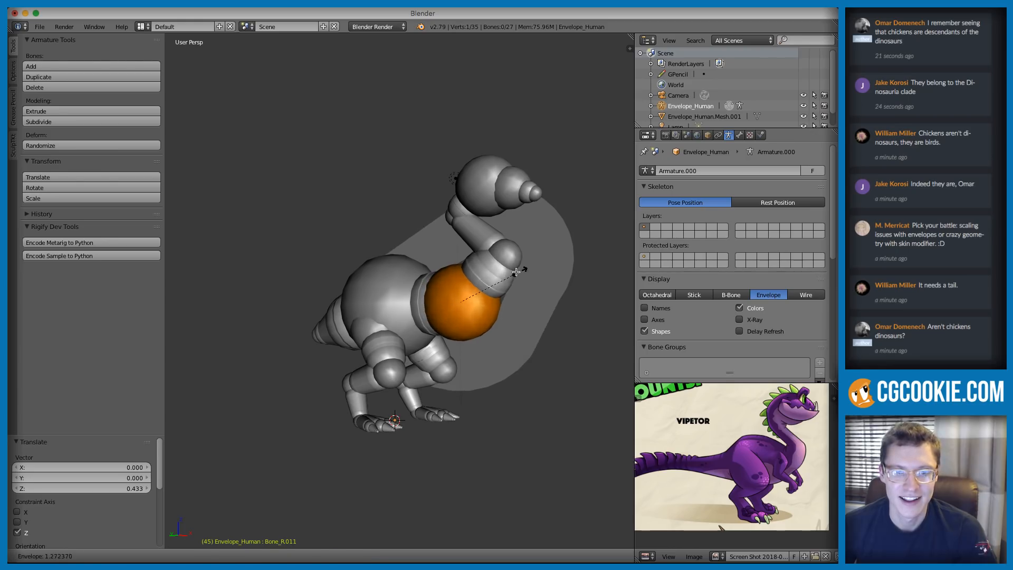
right_click(451, 285)
mouse_move(450, 285)
middle_mouse_down()
mouse_move(440, 296)
mouse_move(449, 293)
middle_mouse_up()
right_click(449, 292)
key("z")
key("z")
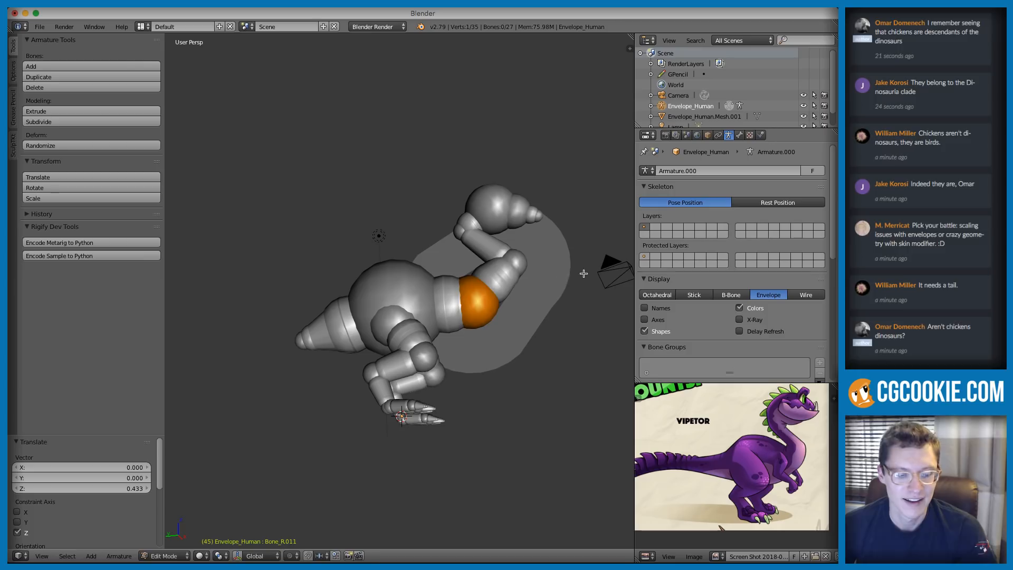
key("ctrl+alt+s")
left_click(607, 269)
middle_click_drag(607, 269, 529, 316)
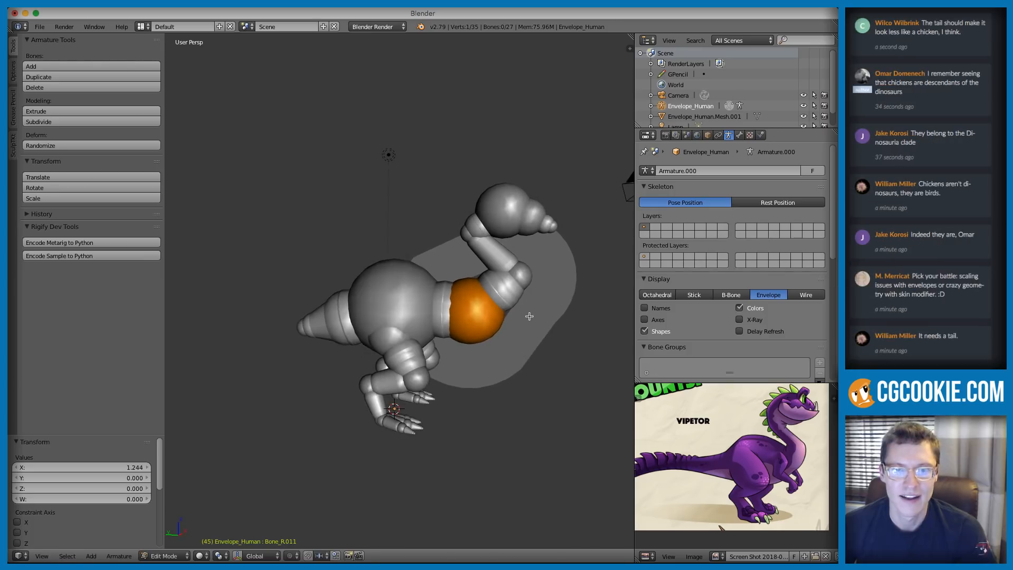
Step: Scale the radius of the hip joint by 0.998
right_click(424, 283)
key("alt+s")
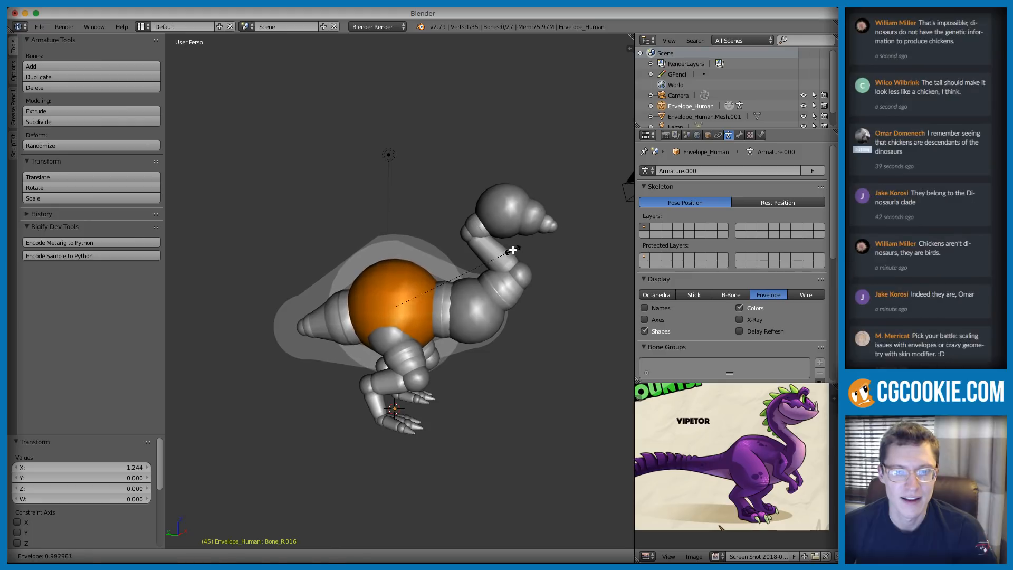
left_click(506, 251)
middle_click_drag(506, 251, 442, 267)
Step: Subdivide the spine bone between the hip and chest joints with one cut
right_click(440, 307)
right_click(442, 305)
right_click(446, 302)
right_click(434, 305)
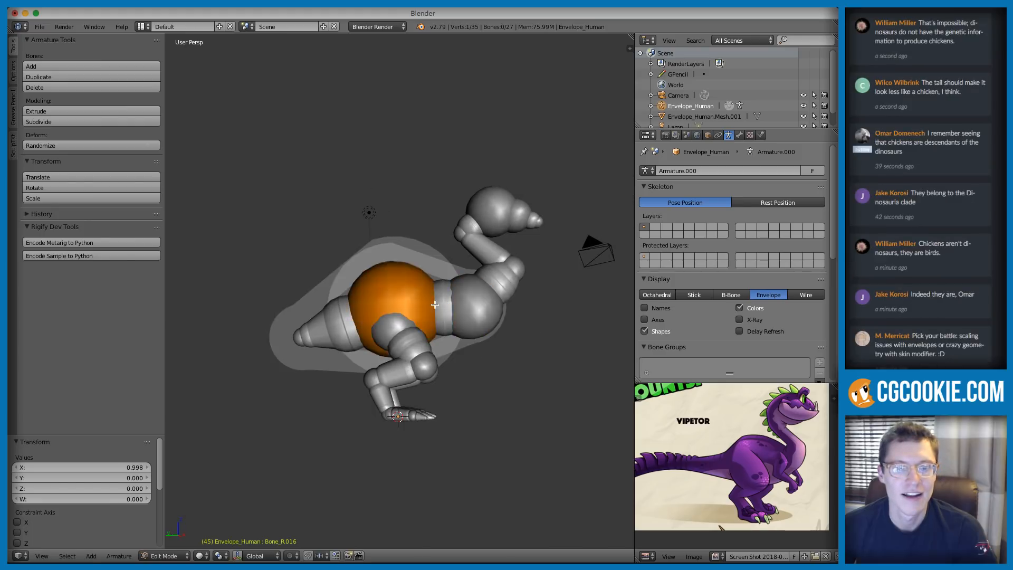
right_click(444, 286, "shift")
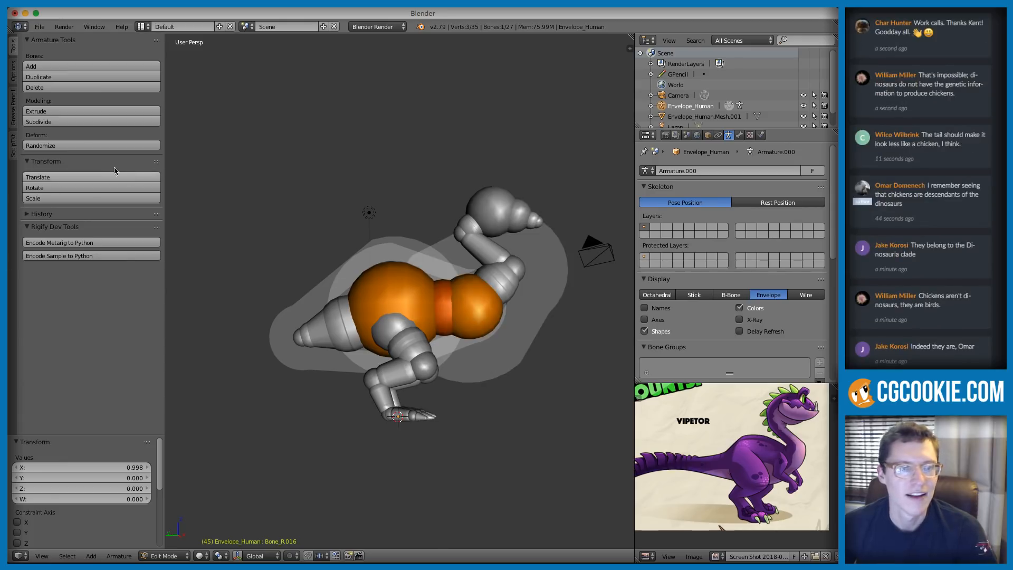
left_click(43, 122)
Step: Scale the radius of the new joint in the middle of the torso by 0.681
right_click(428, 288)
middle_click_drag(427, 288, 514, 370)
right_click(519, 385)
key("z")
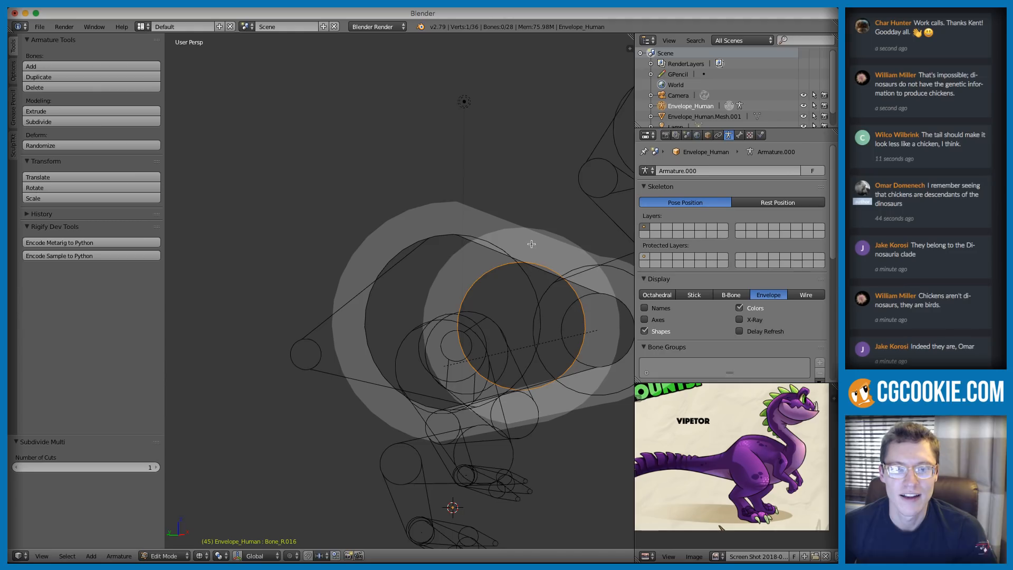
key("z")
key("ctrl+alt+s")
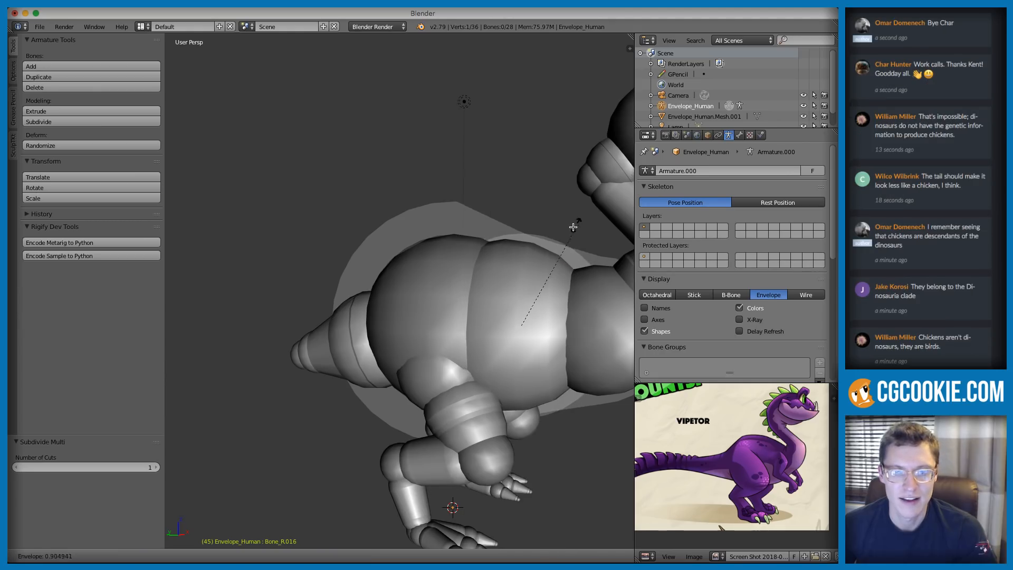
left_click(557, 241)
middle_click_drag(555, 242, 511, 237, "ctrl")
Step: Extrude a second tail bone from the tail tip with X locked, by 1.523 in Y and 0.076 in Z
right_click(464, 326)
middle_click_drag(466, 332, 559, 296)
middle_click_drag(559, 296, 379, 285, "ctrl")
right_click(334, 315)
right_click(339, 309)
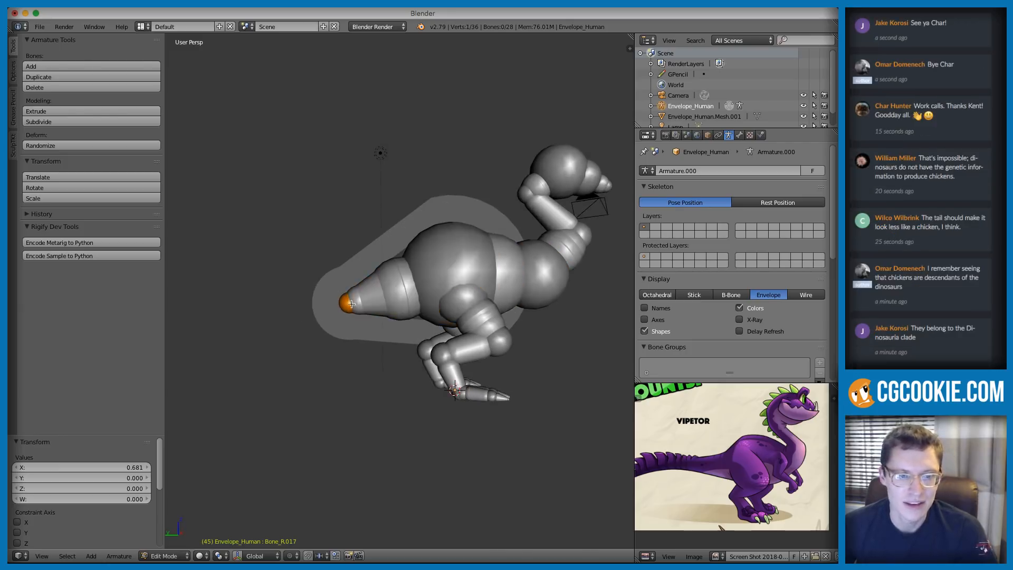
middle_click_drag(340, 312, 406, 266, "ctrl")
key("e")
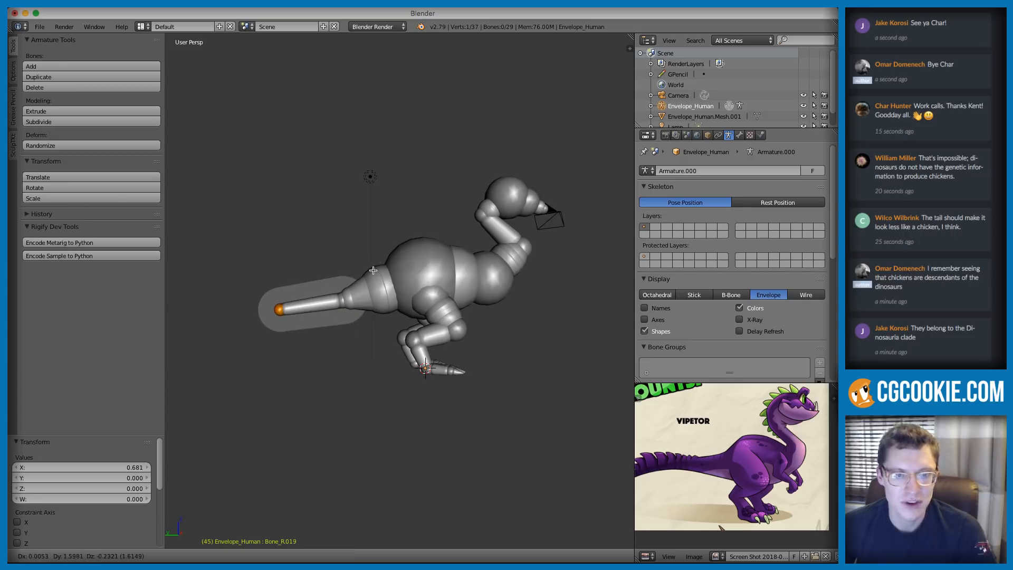
key("shift+x")
left_click(359, 258)
Step: Extrude a third tail bone about 2.8 units backward with X locked and scale its tip radius by 0.662
middle_click_drag(355, 237, 433, 238)
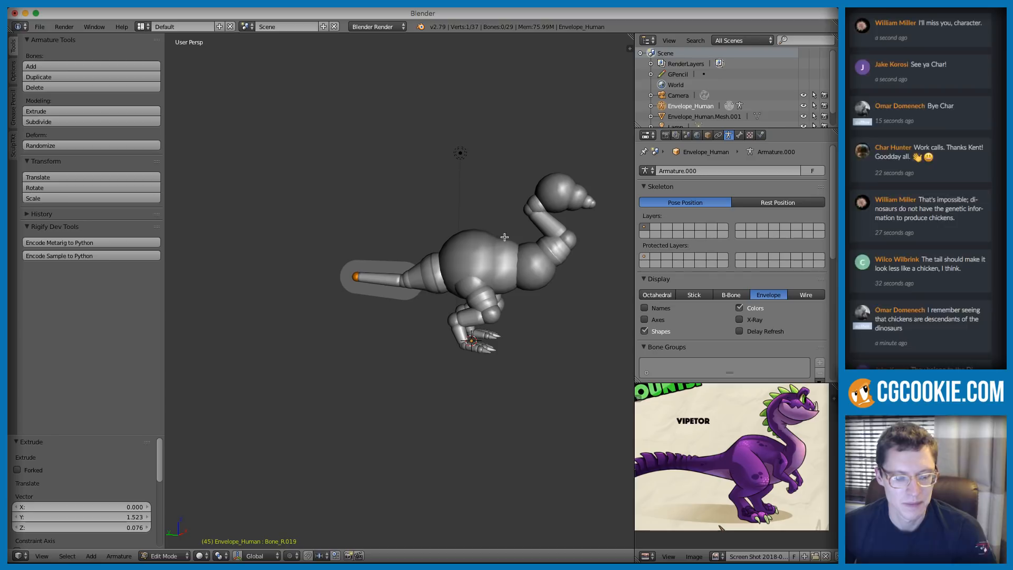
key("e")
key("shift+x")
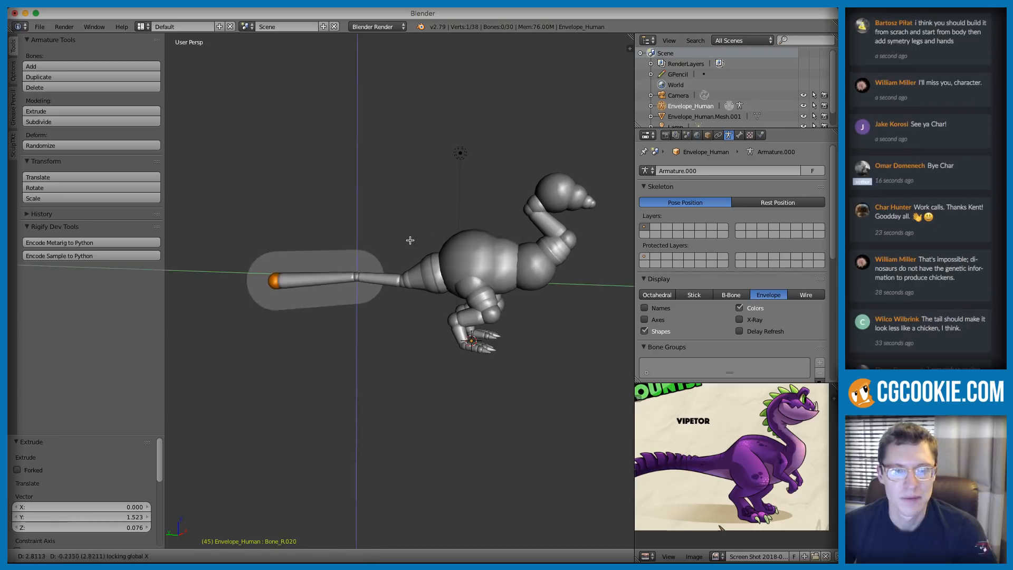
left_click(412, 244)
key("alt+s")
left_click(451, 218)
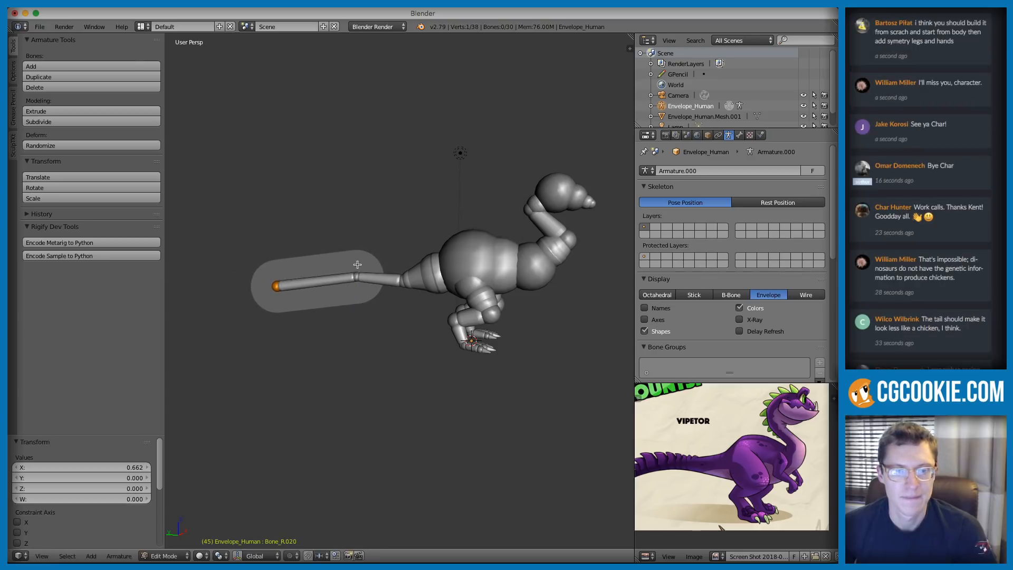
Step: Thicken the tail by scaling the radius of the joint before the last bone by 3.532 and the next joint toward the hips by 2.470
right_click(356, 274)
key("alt+s")
left_click(378, 259)
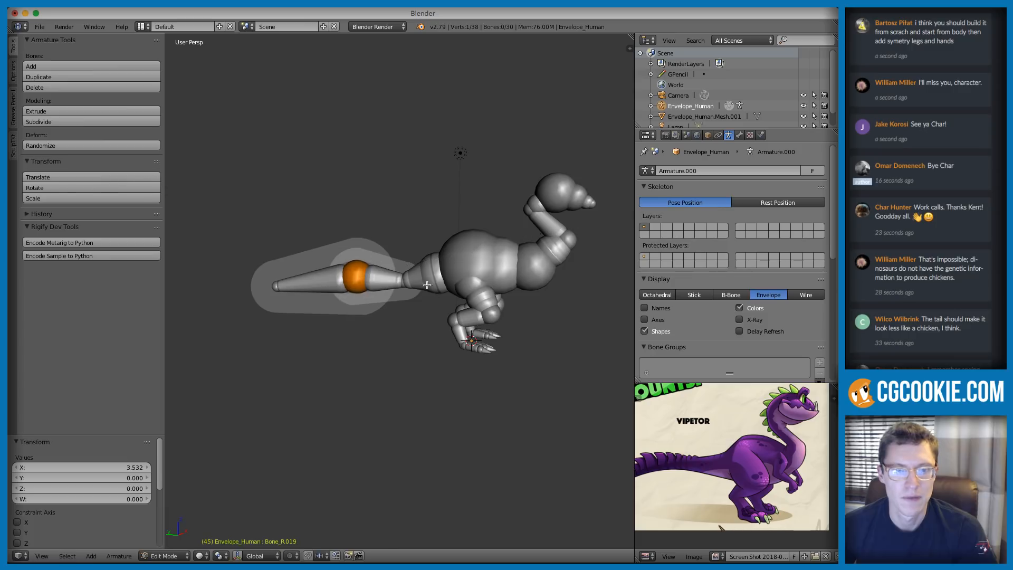
right_click(401, 285)
key("alt+s")
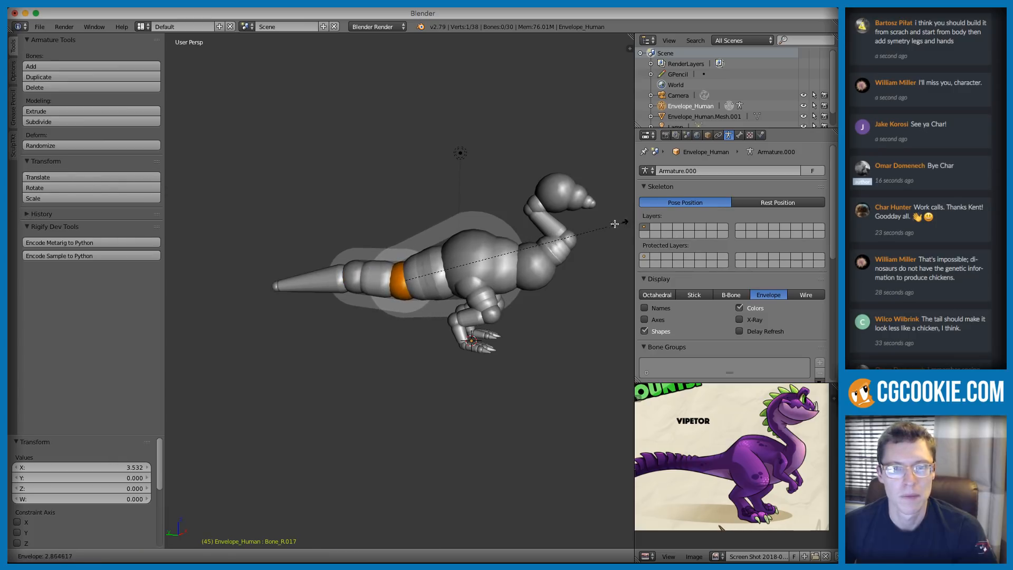
left_click(596, 226)
middle_click_drag(767, 434, 793, 435)
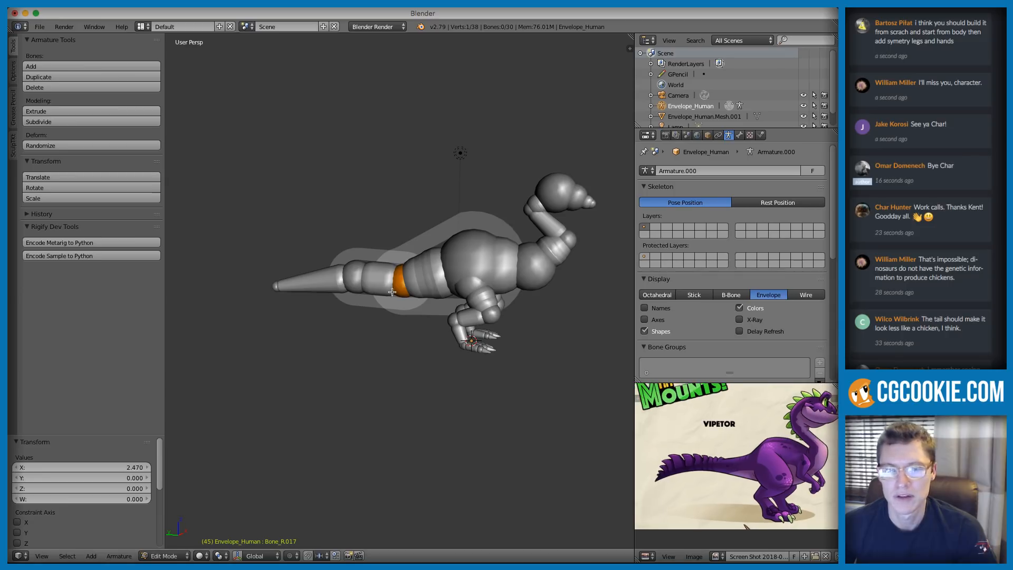
Step: Move the tail tip with X locked by -0.881 in Y and 0.040 in Z
right_click(265, 287)
key("g")
key("x")
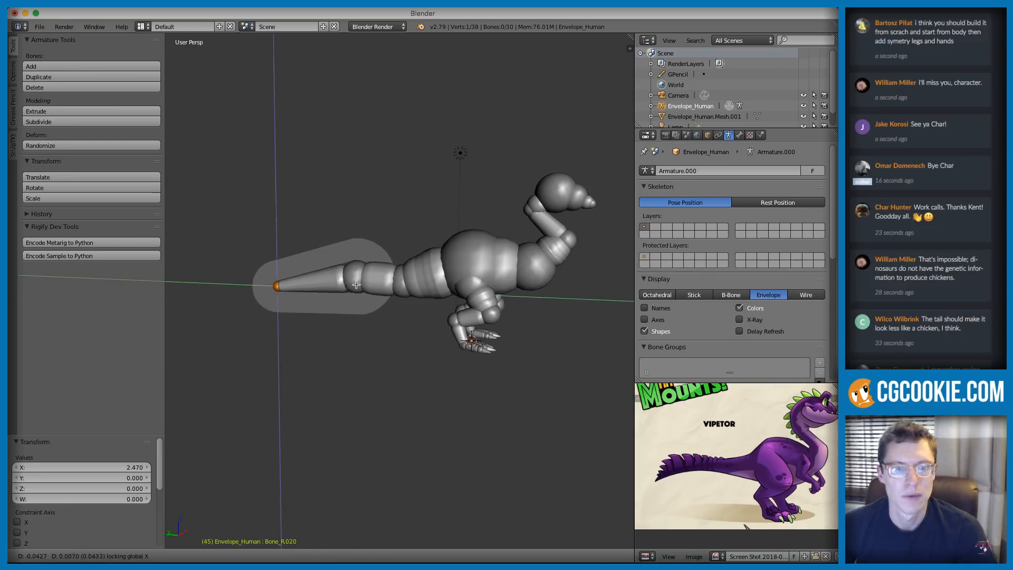
left_click(372, 286)
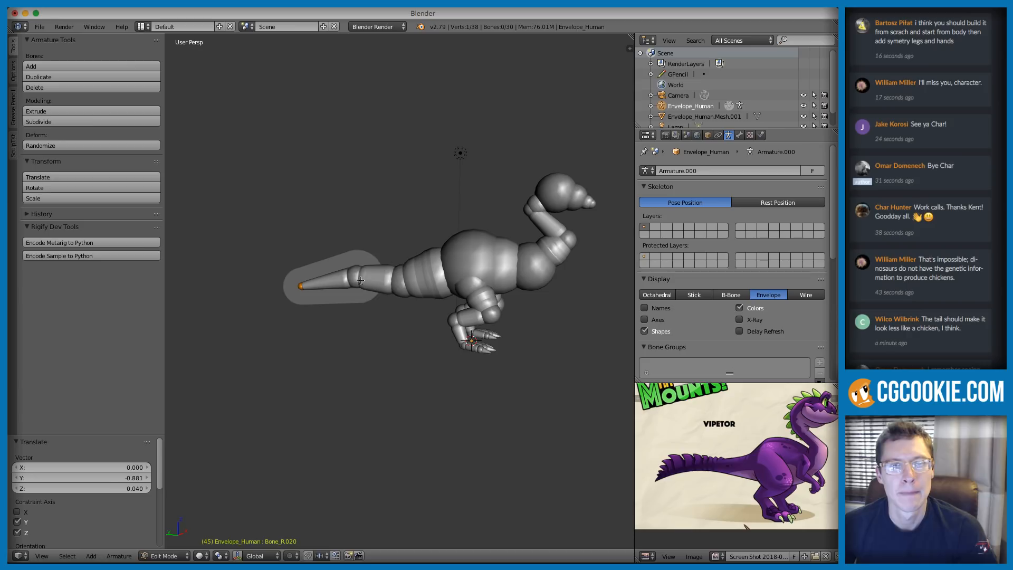
Step: Scale the radius of the joint before the last tail bone by 1.242
right_click(398, 269)
key("alt+s")
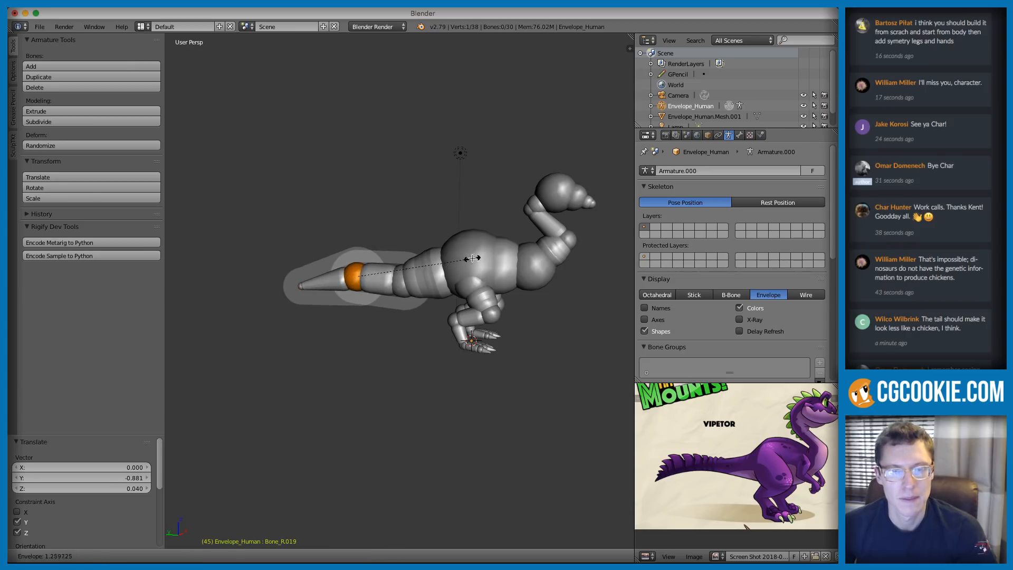
left_click(429, 279)
right_click(403, 282)
mouse_move(403, 281)
middle_mouse_down()
mouse_move(606, 238)
mouse_move(474, 295)
mouse_move(381, 271)
mouse_move(333, 242)
mouse_move(435, 286)
mouse_move(411, 285)
middle_mouse_up()
Step: Duplicate the upper neck bone onto the top of the head with X locked, by 0.295 in Y and 1.423 in Z
right_click(327, 245)
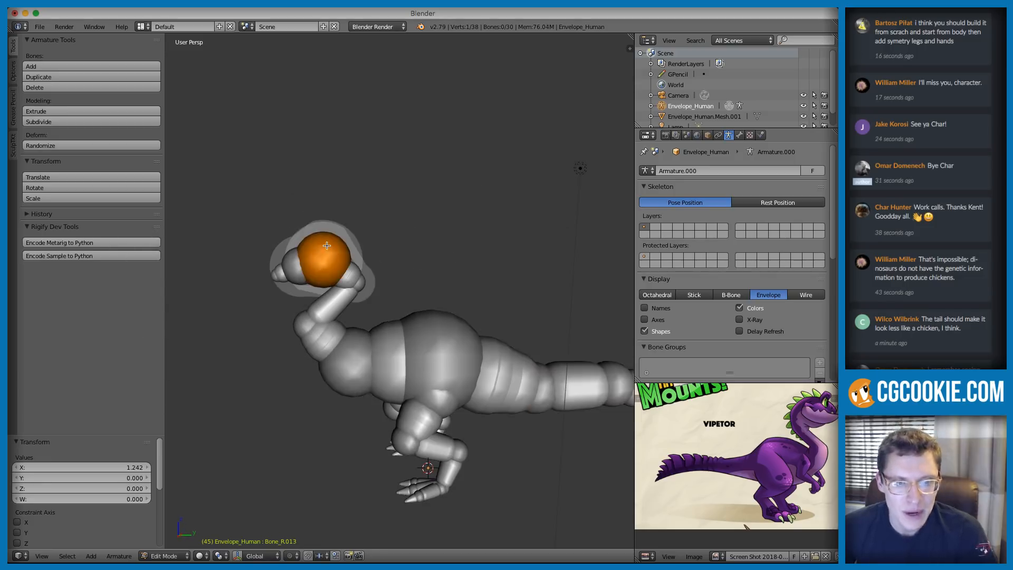
middle_click_drag(327, 245, 365, 230)
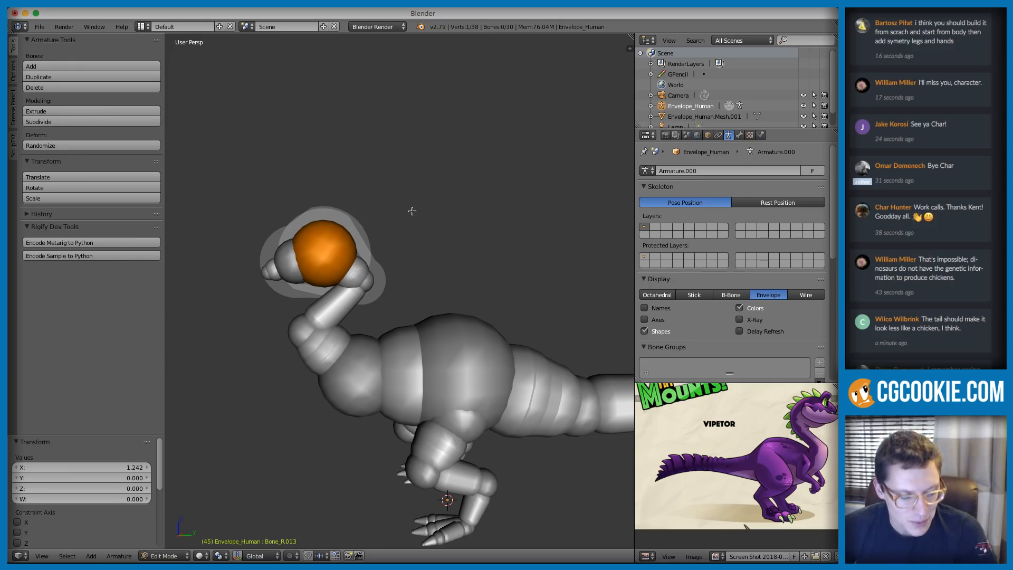
key("ctrl+z")
key("ctrl+shift+z")
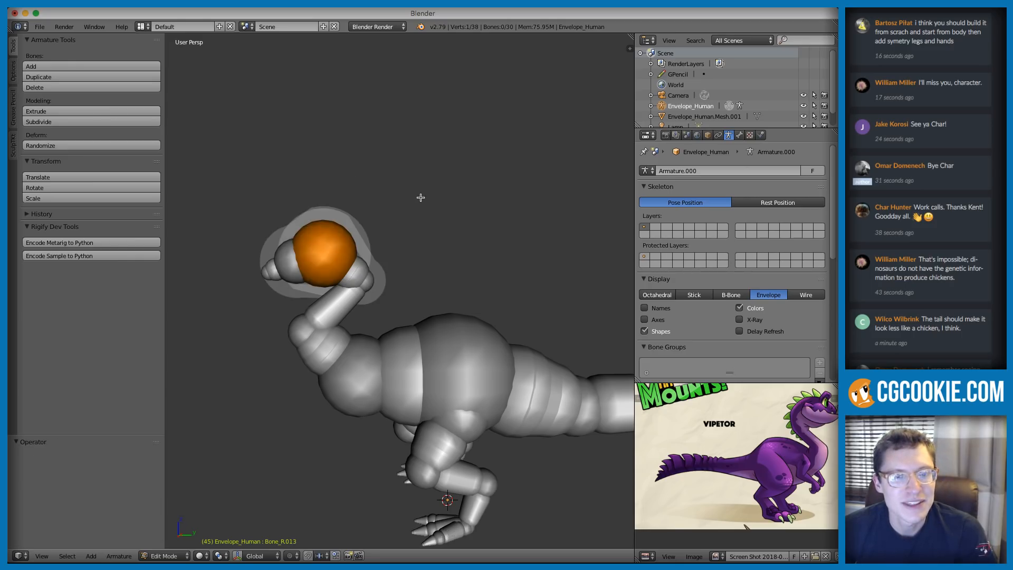
scroll(391, 199, "up", 1)
right_click(341, 321)
key("e")
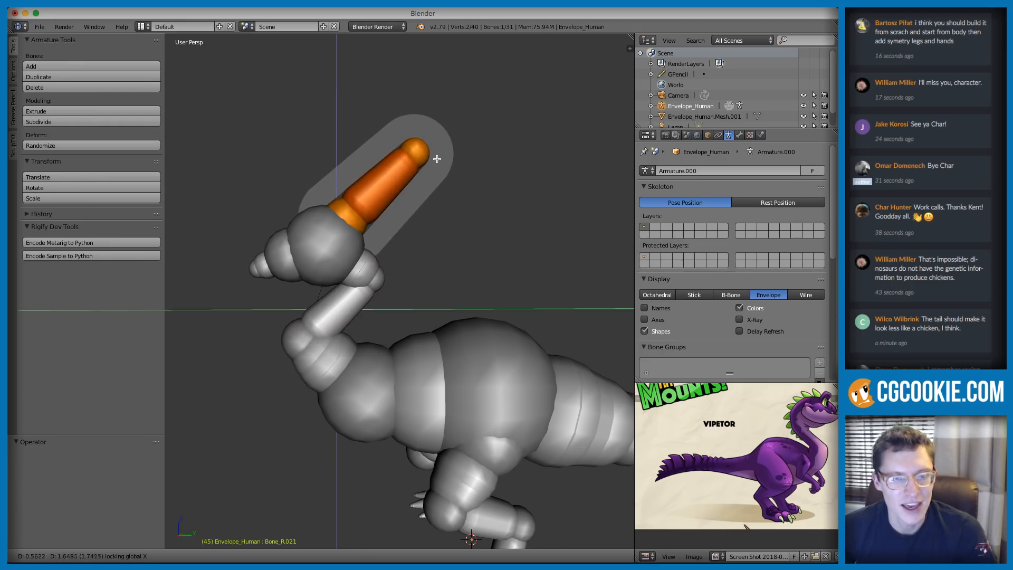
left_click(417, 177)
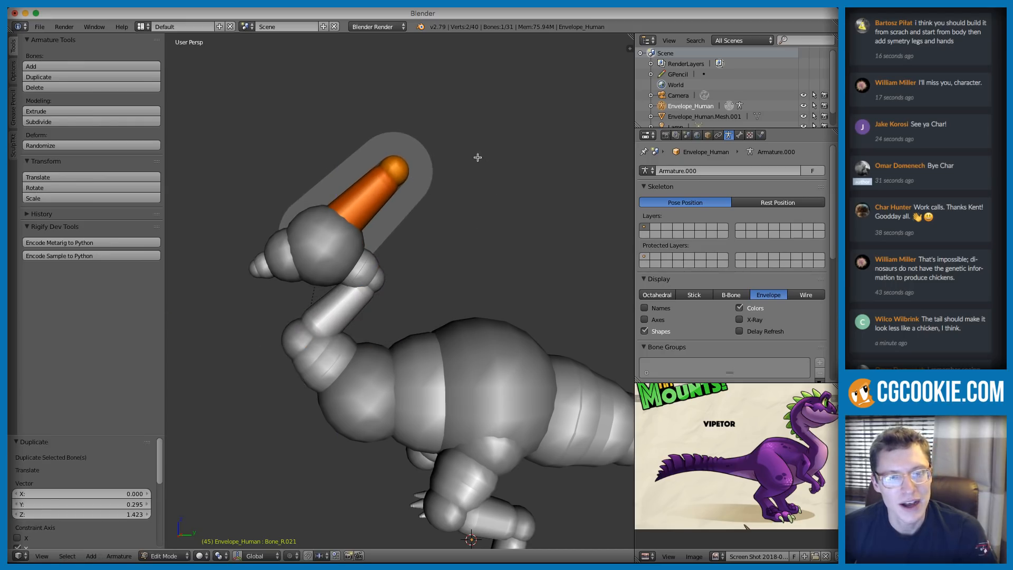
Step: Scale the duplicated bone by 0.548 into a spike and move it by -0.162 in Y and -0.034 in Z into the head
key("s")
left_click(428, 173)
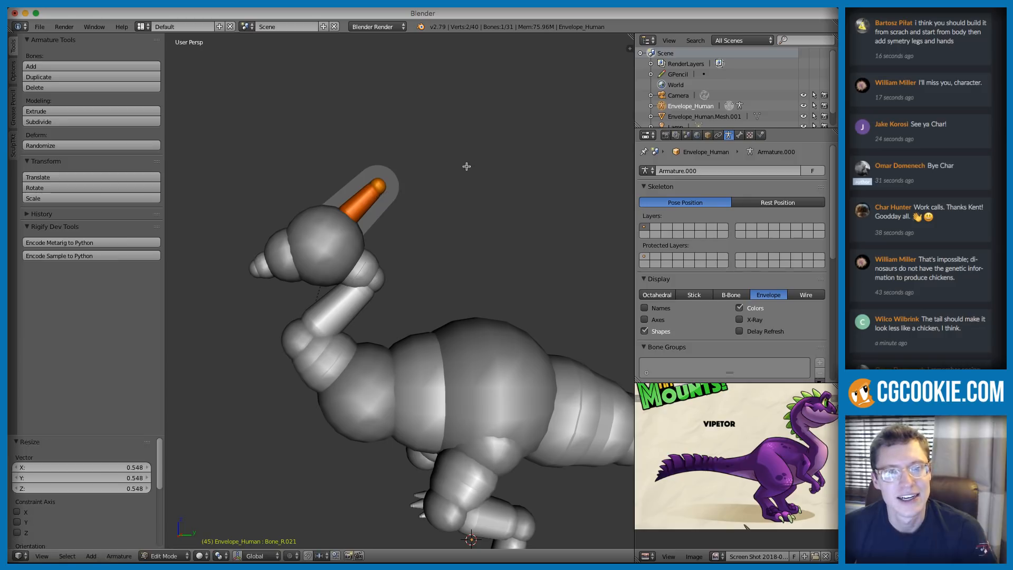
key("g")
left_click(450, 170)
Step: In the right orthographic view, duplicate the head spike to the back of the head, rotate it 30.1° and lower it by 0.021
scroll(449, 170, "down", 1)
key("KP_3")
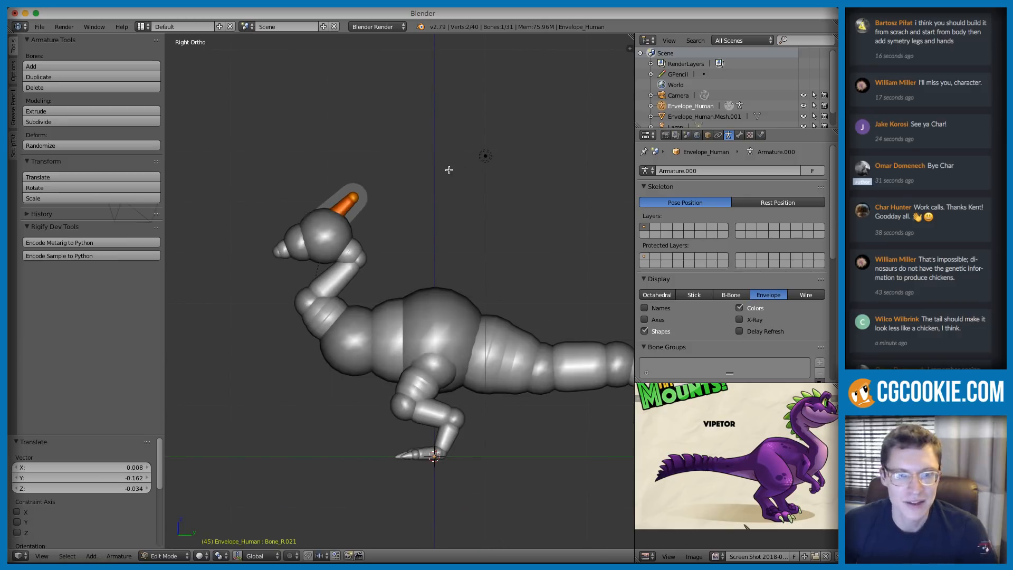
key("shift+d")
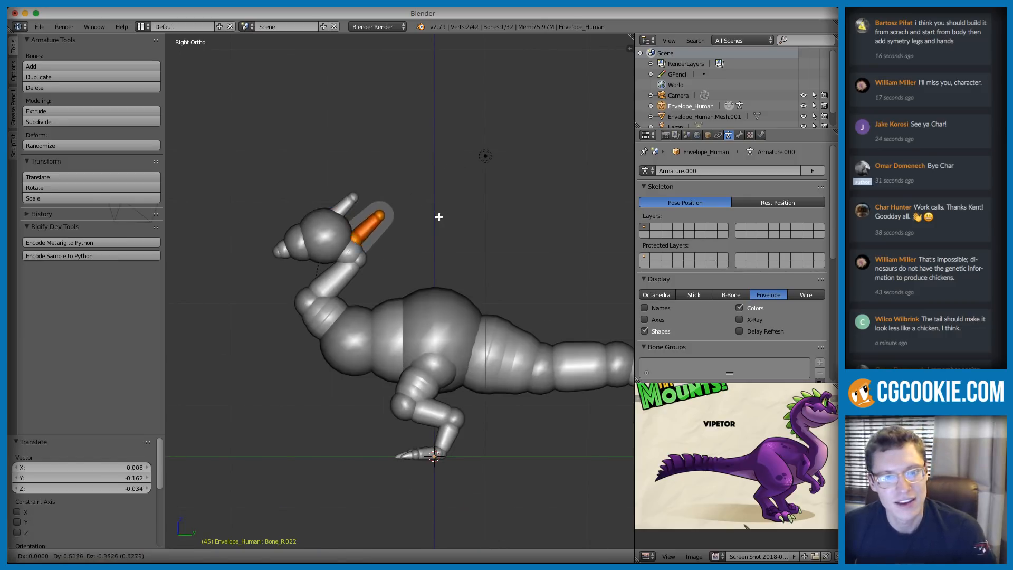
left_click(438, 216)
key("r")
left_click(472, 260)
key("g")
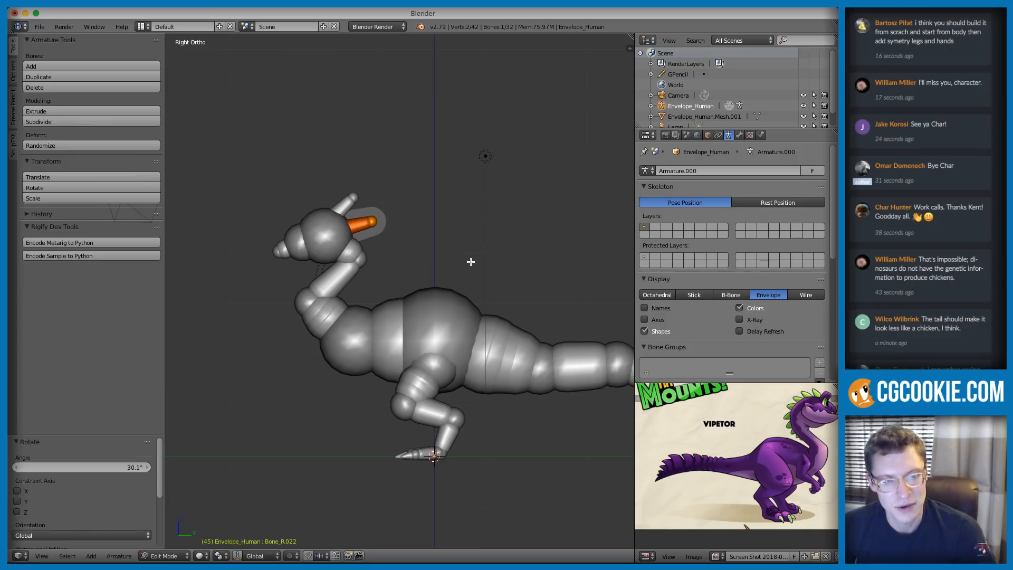
left_click(470, 263)
Step: Duplicate the rear head spike as a third spike below it, rotate it downward and move it by 0.010 in Y and 0.052 in Z
key("shift+d")
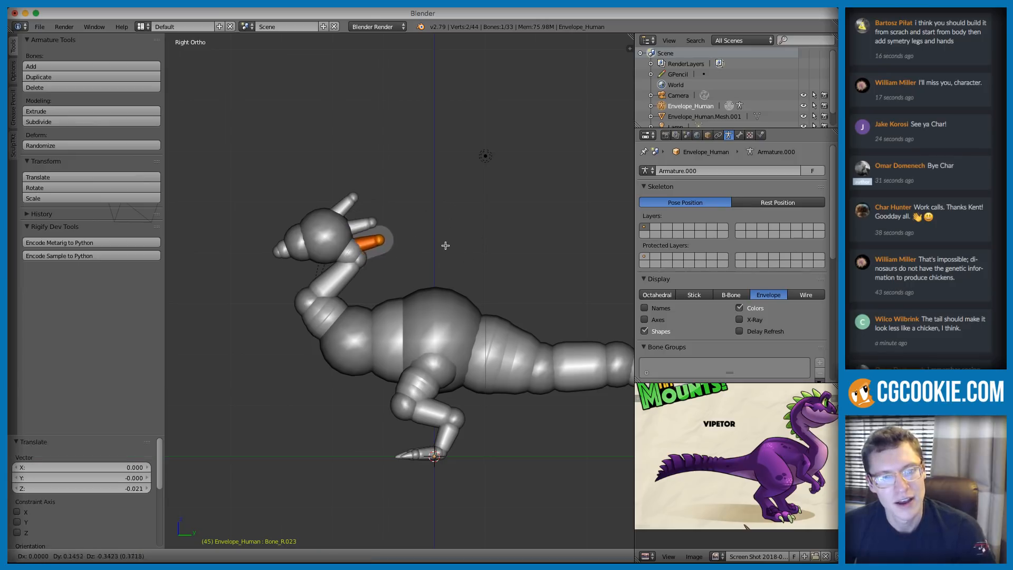
left_click(444, 247)
key("r")
left_click(448, 254)
key("g")
left_click(447, 251)
Step: Duplicate the lowest spike onto the upper neck by 0.023 in Y and -0.451 in Z, and scale the copy by 0.905
scroll(443, 222, "up", 2)
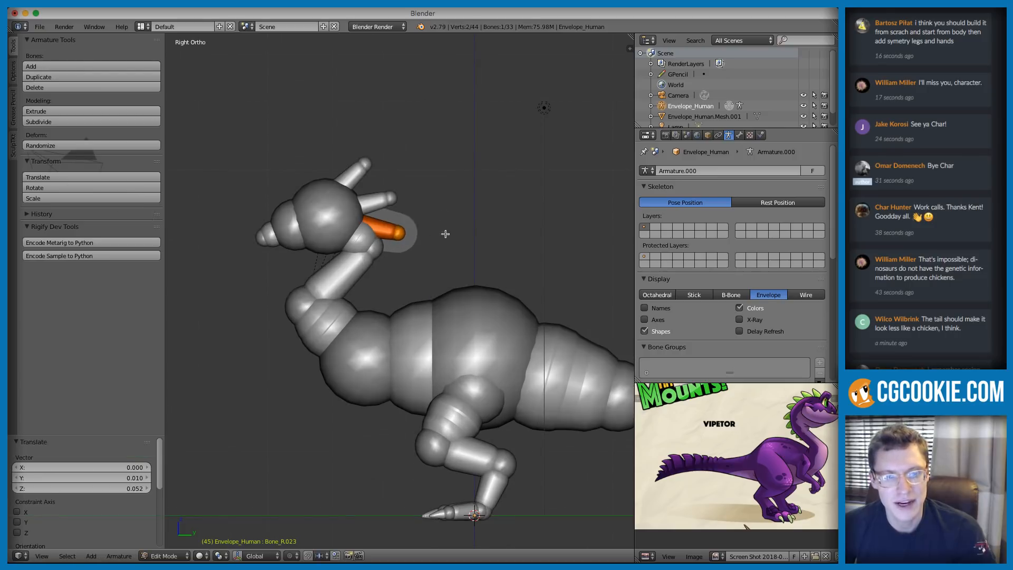
key("shift+d")
left_click(451, 258)
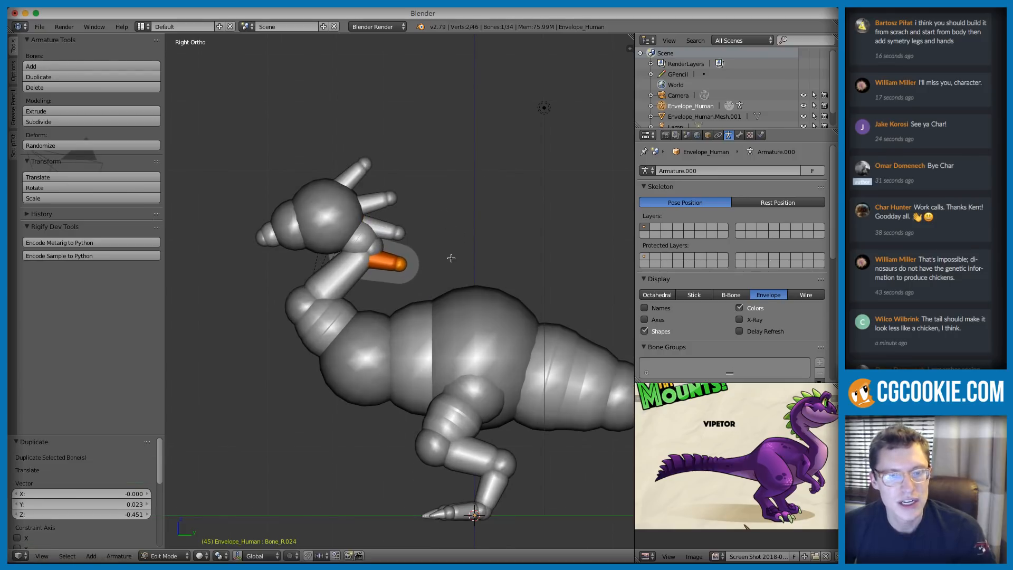
key("s")
left_click(491, 266)
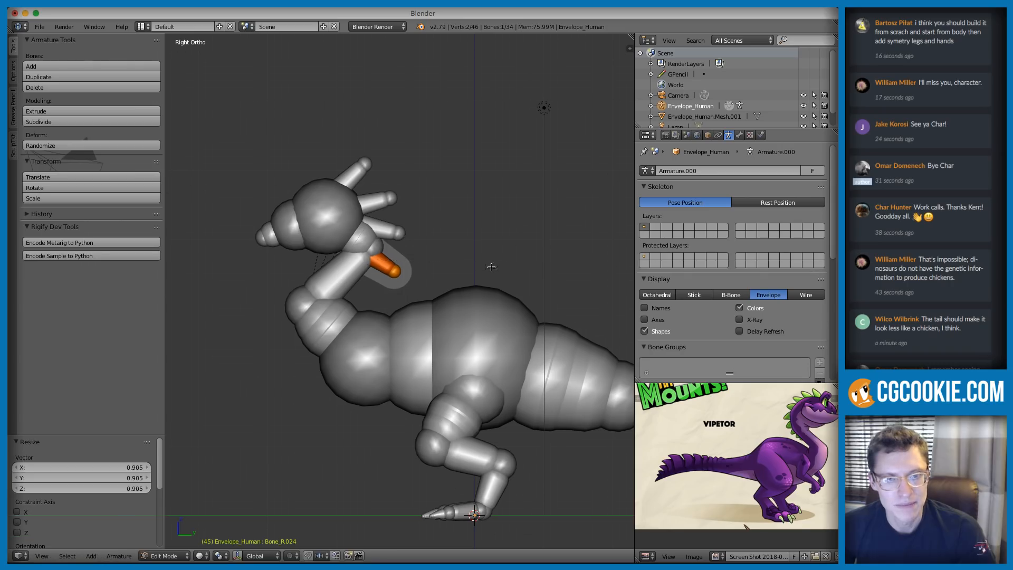
Step: Duplicate the neck spike as a fifth, smaller spike further down the neck, adjusting it by 0.069 in Y and 0.054 in Z
key("shift+d")
left_click(449, 250)
key("s")
left_click(468, 244)
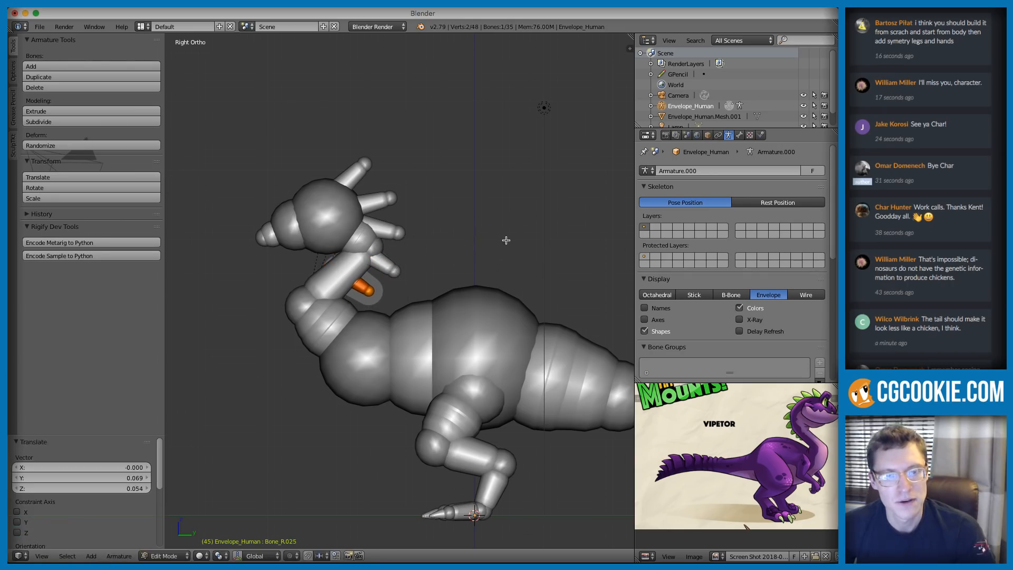
left_click(525, 239)
Step: Switch to Pose Mode, select the top head spike and examine the creature's head, spikes and tail in perspective
key("Tab")
middle_click_drag(509, 267, 488, 222, "ctrl")
key("Tab")
key("Tab")
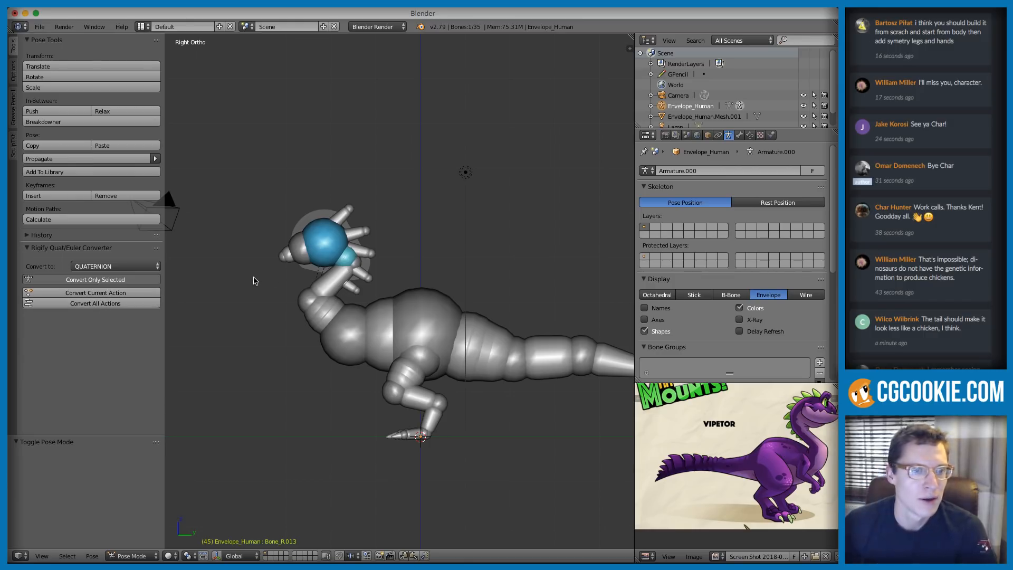
middle_click_drag(407, 286, 355, 244)
scroll(355, 244, "up", 2)
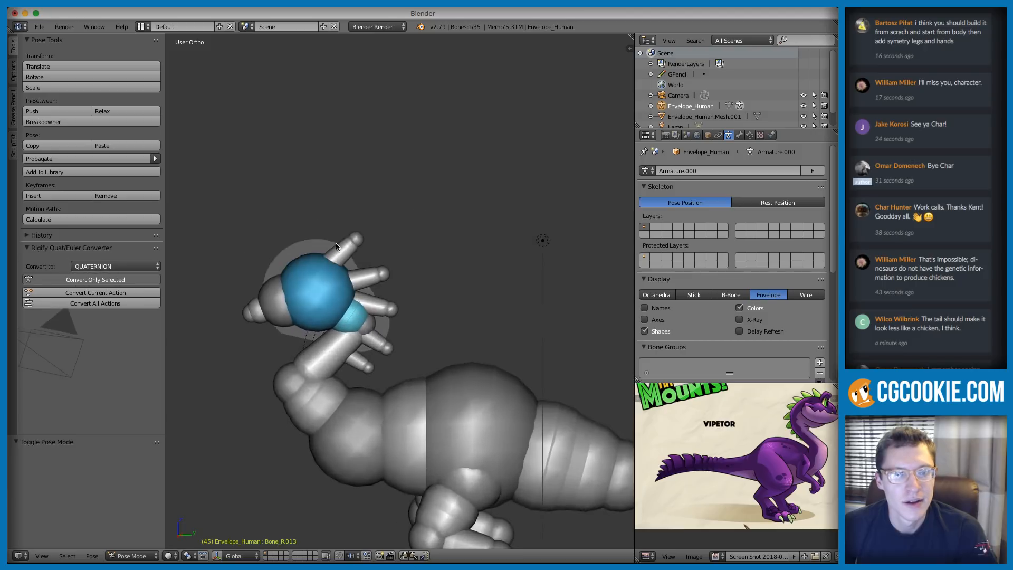
right_click(334, 248)
scroll(369, 248, "up", 3)
scroll(395, 254, "down", 2)
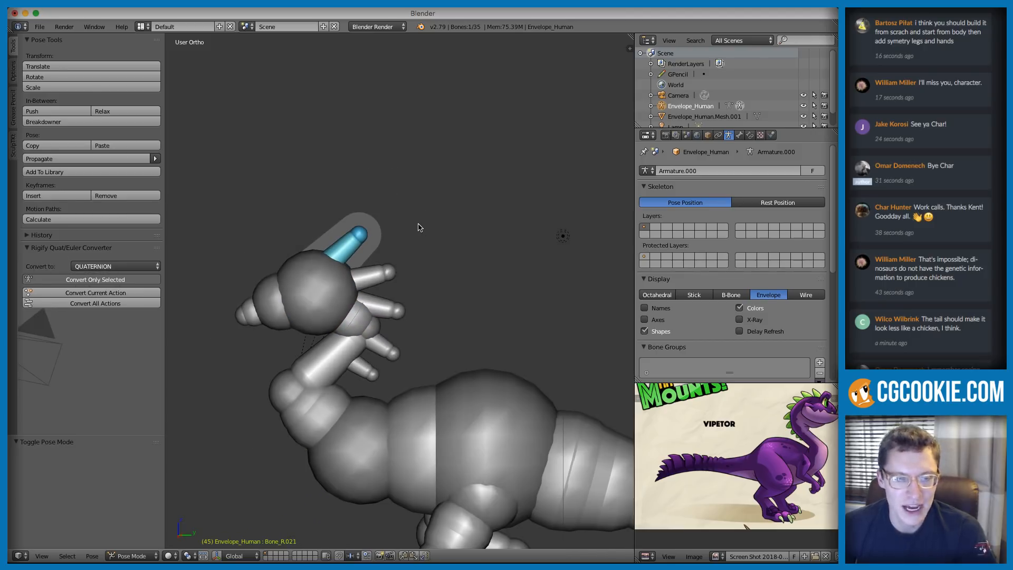
scroll(374, 229, "down", 5)
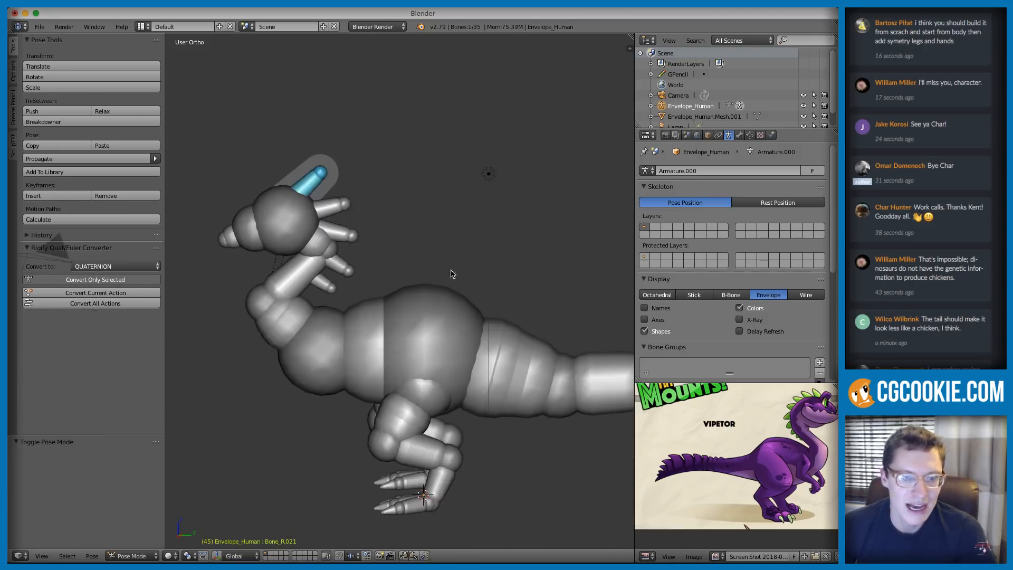
key("KP_5")
scroll(485, 302, "up", 3)
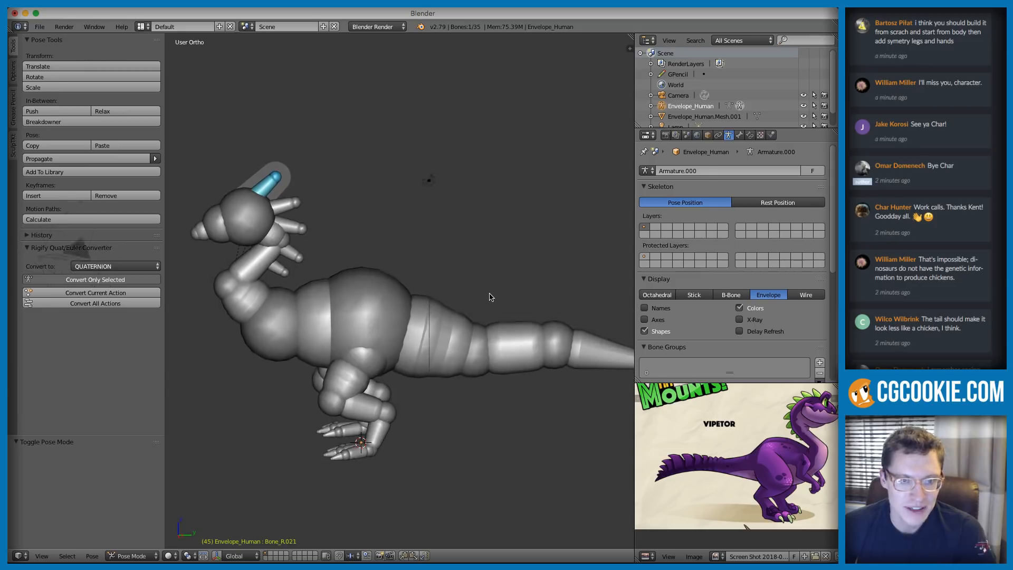
scroll(485, 304, "down", 2)
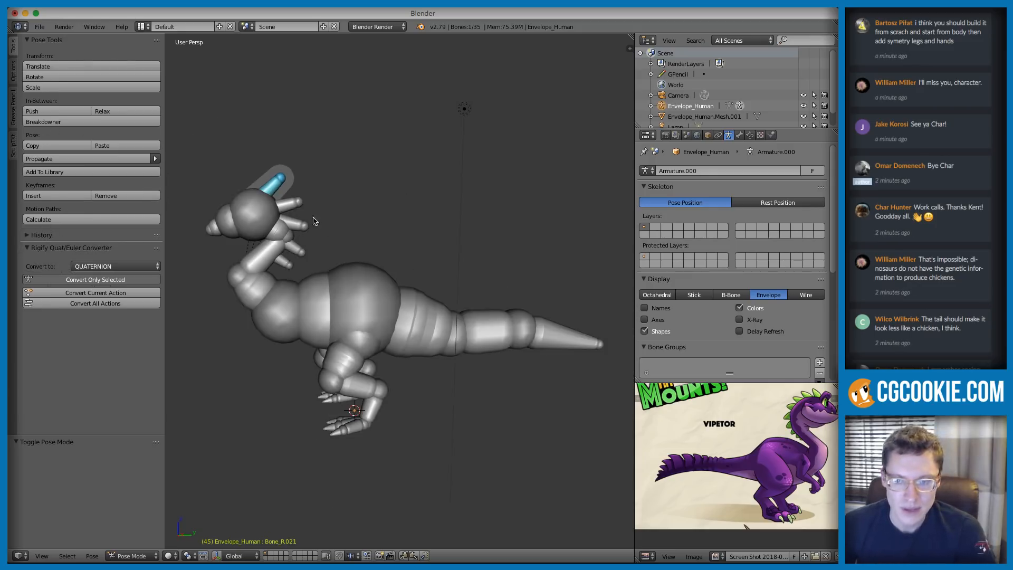
scroll(315, 221, "up", 4)
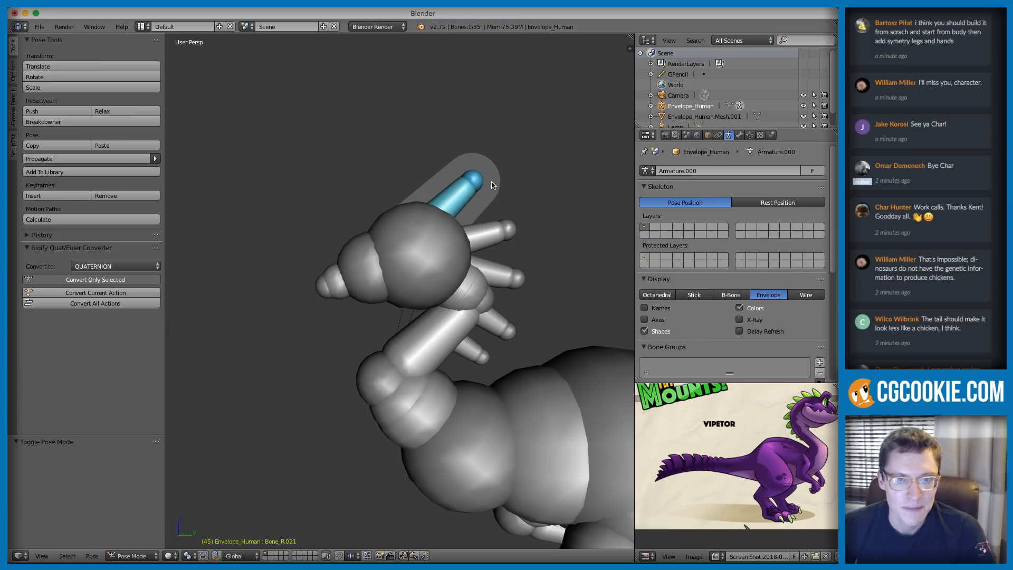
Step: In Edit Mode, duplicate the top head spike to the side of the head by -0.513 in X, -0.437 in Y and 0.015 in Z
key("Tab")
middle_click_drag(488, 186, 476, 183, "shift")
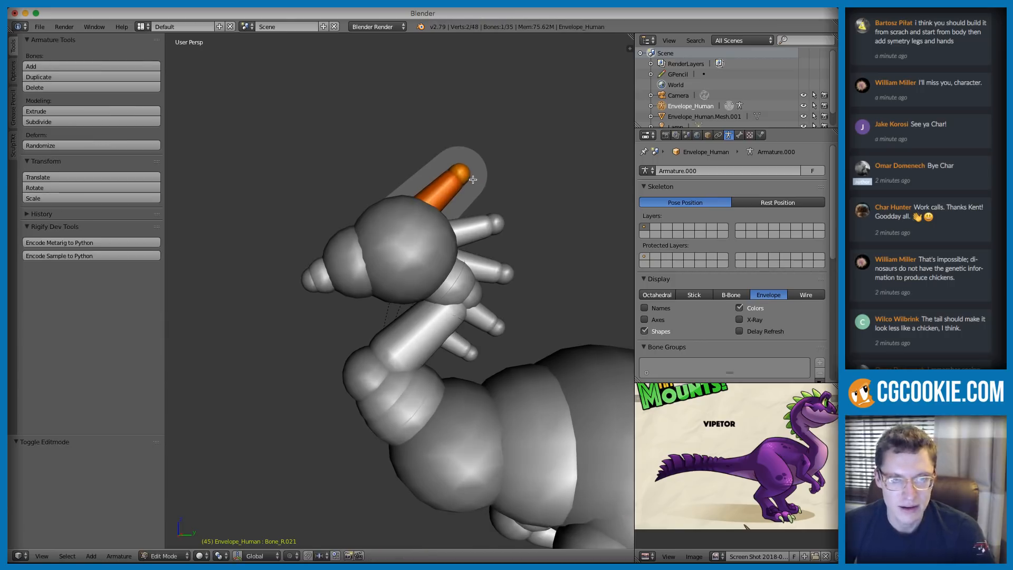
scroll(472, 180, "down", 3)
key("shift+d")
left_click(522, 238)
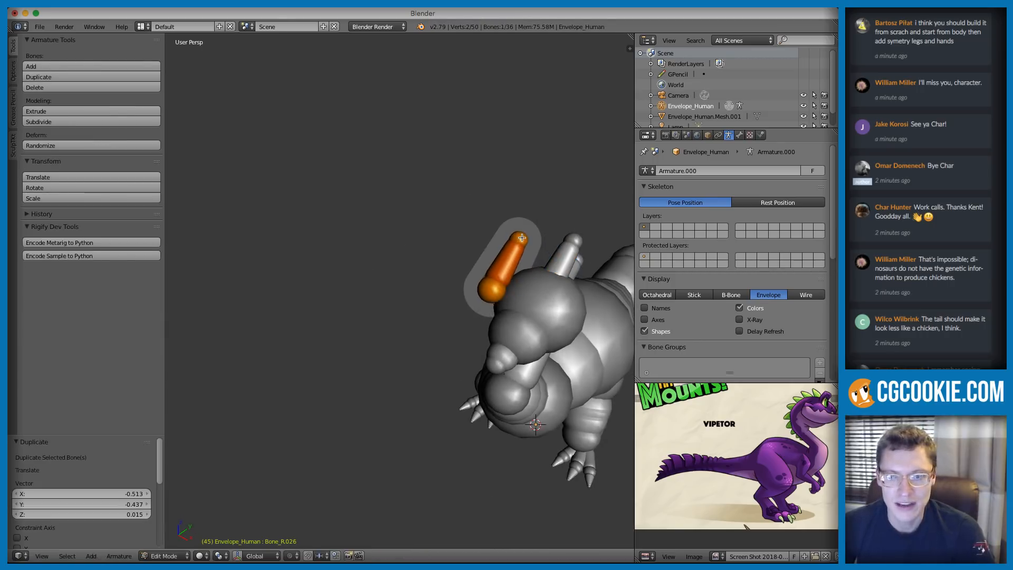
Step: Examine the Vipetor's face in the reference image and compare it with the duplicated bone on the side of the head
middle_click_drag(554, 296, 501, 296)
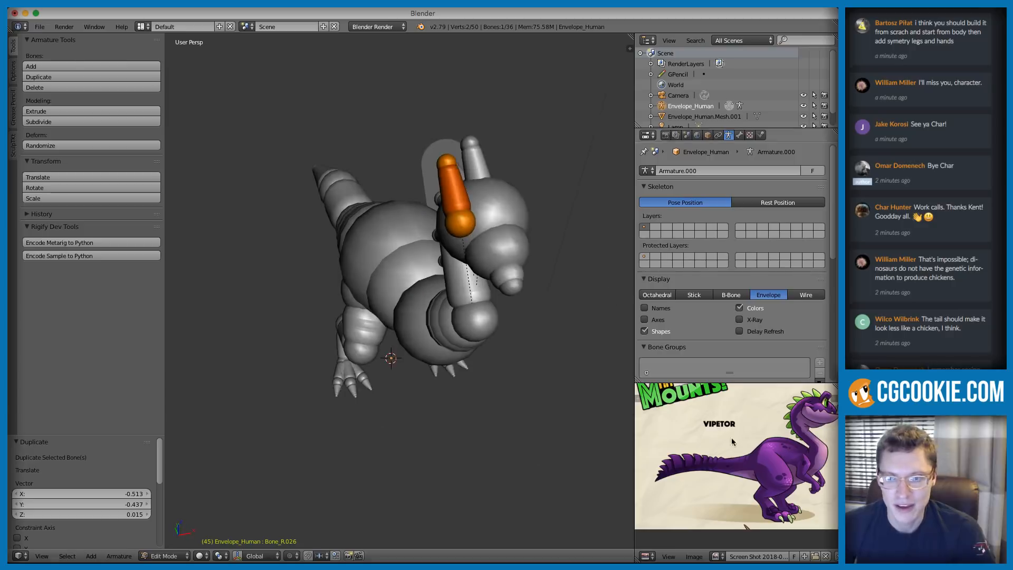
scroll(739, 453, "up", 3)
middle_click_drag(823, 383, 758, 435)
scroll(758, 435, "up", 3)
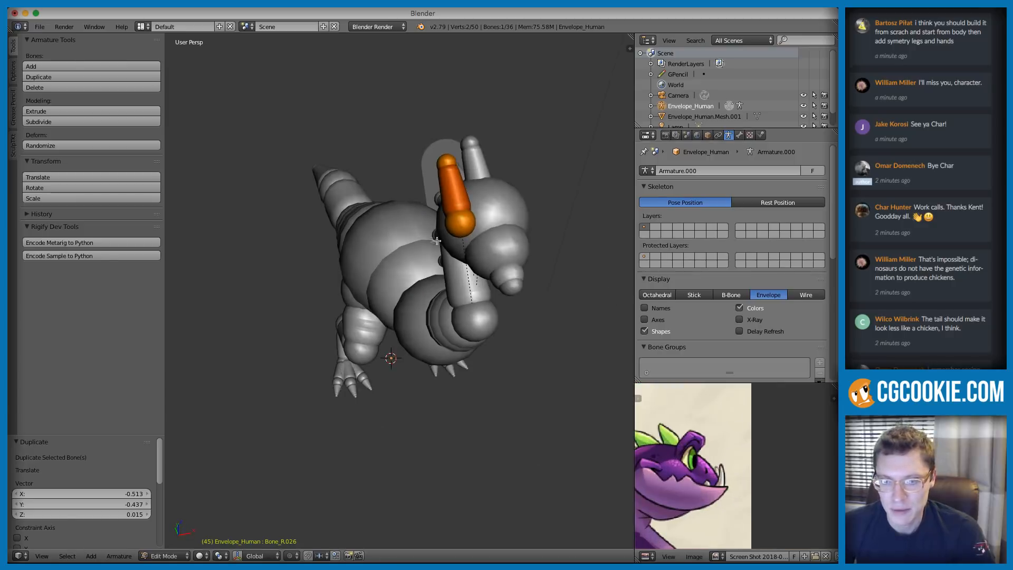
middle_click_drag(516, 222, 488, 176)
scroll(419, 314, "up", 3)
middle_click_drag(419, 315, 497, 233)
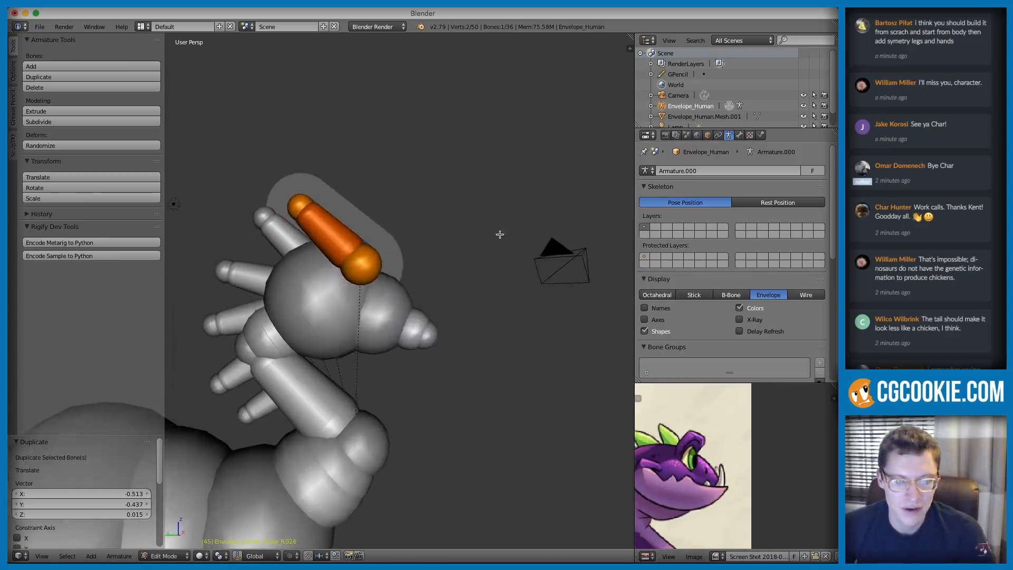
Step: Rotate the duplicated bone 133°, move it onto the side of the face and scale it down
key("r")
left_click(258, 319)
key("g")
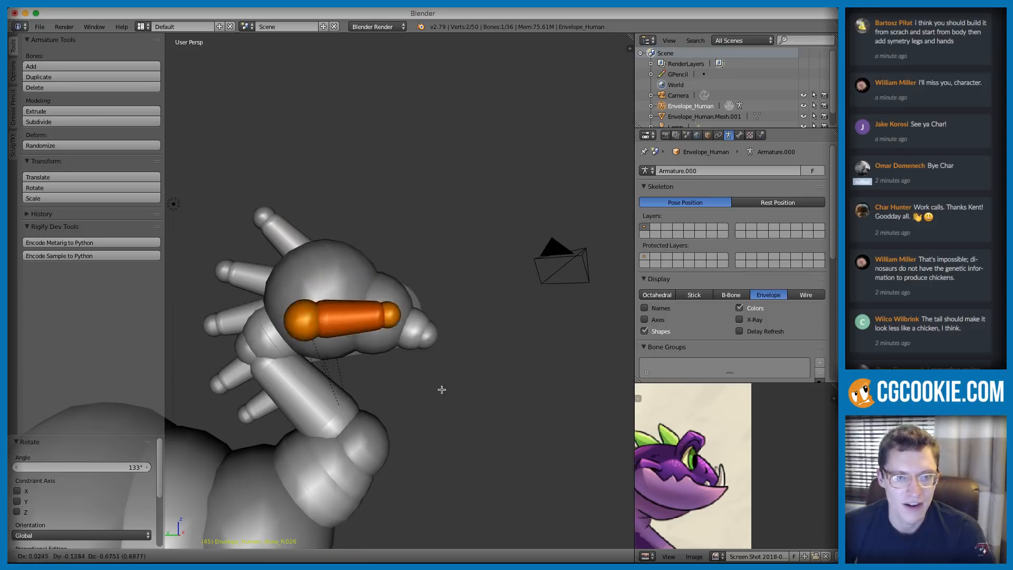
left_click(441, 388)
key("s")
left_click(471, 334)
Step: Fit the small bone along the jaw, turning it about Z, shifting it by -0.030, 0.029, -0.046 and rotating it 11.4°
middle_click_drag(471, 334, 495, 300)
key("g")
left_click(552, 293)
key("r")
key("z")
left_click(546, 282)
key("g")
left_click(538, 291)
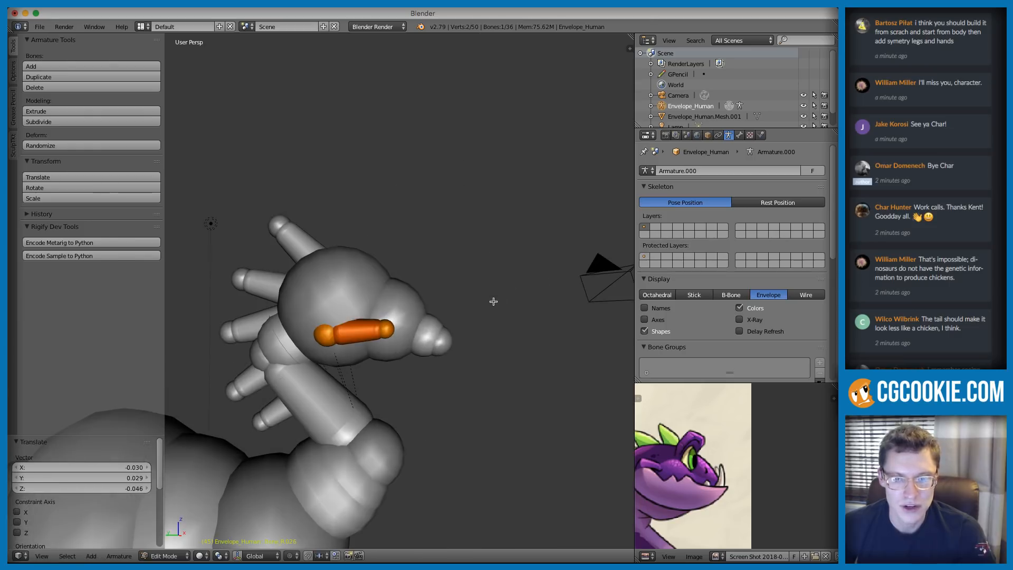
key("r")
left_click(478, 329)
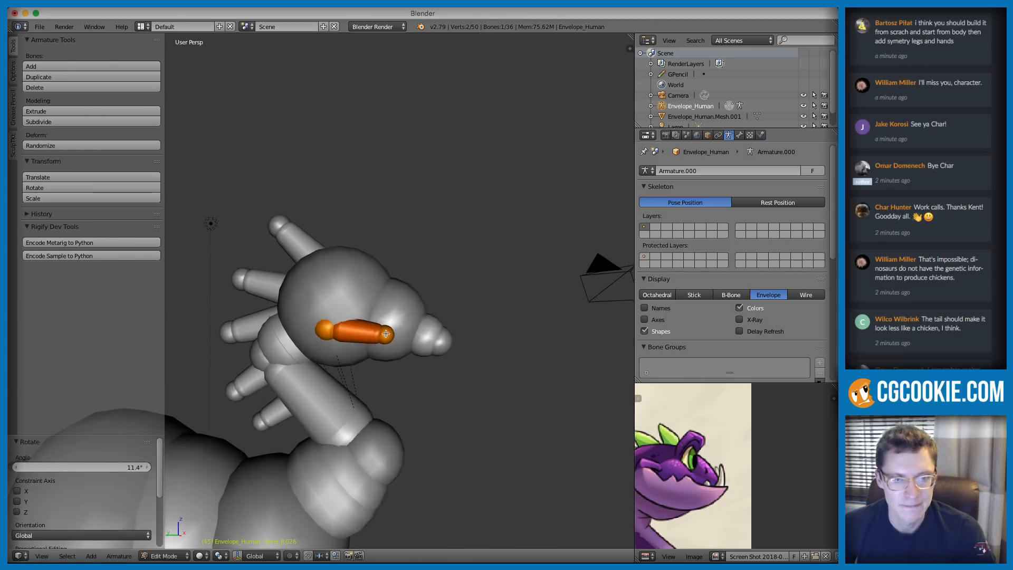
Step: Extrude a second jaw bone from the front joint of the small bone towards the snout
left_click(388, 332)
left_click(372, 337)
left_click(350, 333)
middle_click_drag(427, 308, 411, 316)
key("z")
left_click(292, 377)
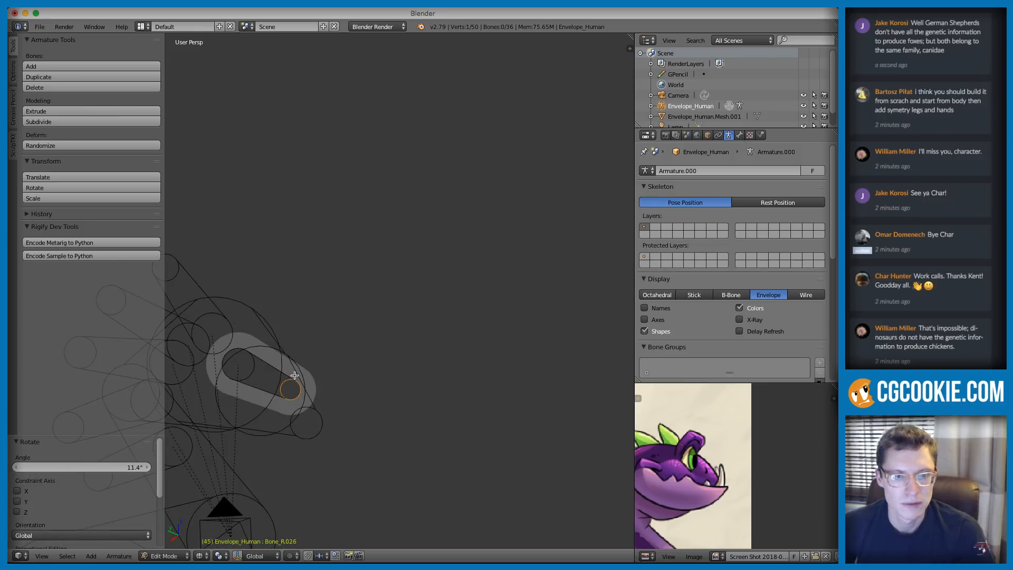
key("z")
middle_click_drag(385, 346, 376, 349)
left_click(374, 347)
left_click(374, 347)
key("e")
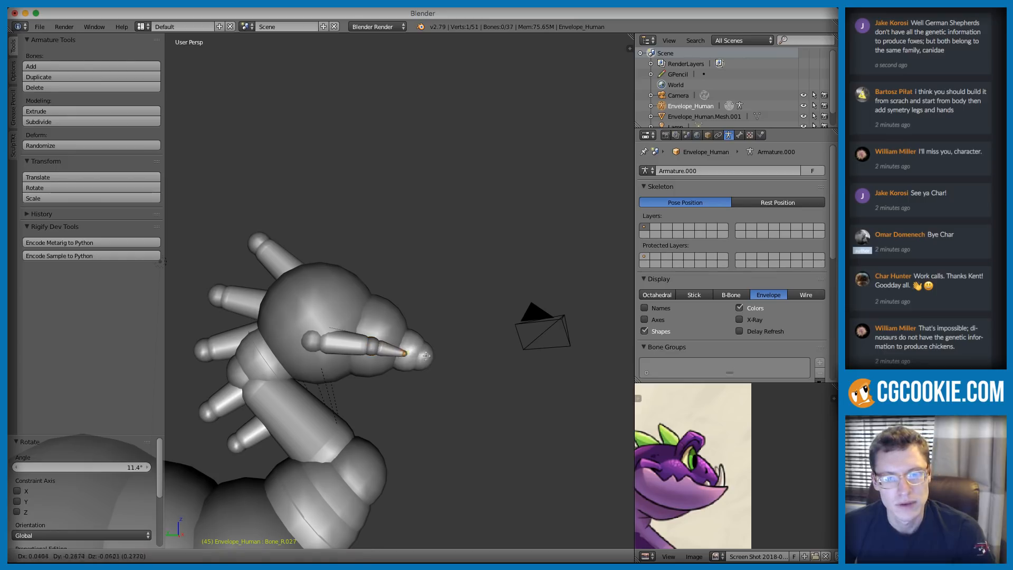
left_click(420, 354)
Step: Extrude a third jaw bone to the snout tip and shift its end by 0.138 in X and 0.017 in Y
middle_click_drag(420, 354, 492, 399)
key("e")
left_click(529, 358)
key("g")
left_click(513, 398)
Step: Move the joint between the second and third jaw bones by 0.070 in X, 0.075 in Y and 0.011 in Z
right_click(458, 403)
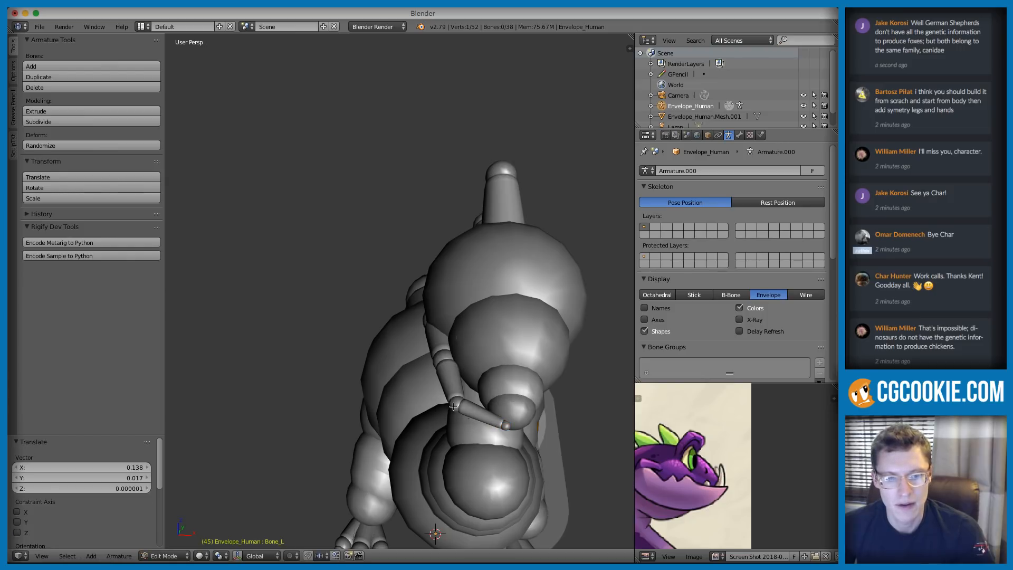
middle_click_drag(456, 403, 454, 444)
right_click(383, 466)
key("g")
left_click(428, 451)
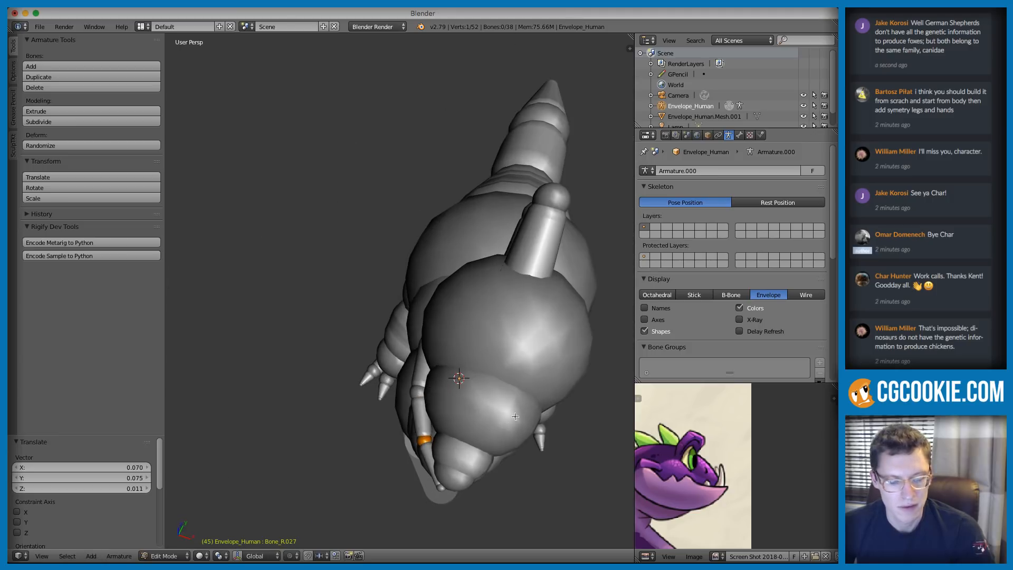
Step: Enlarge the envelope radius of the front jaw joint by 1.725 and of the joint behind it by 1.436
key("alt+s")
left_click(601, 391)
right_click(419, 391)
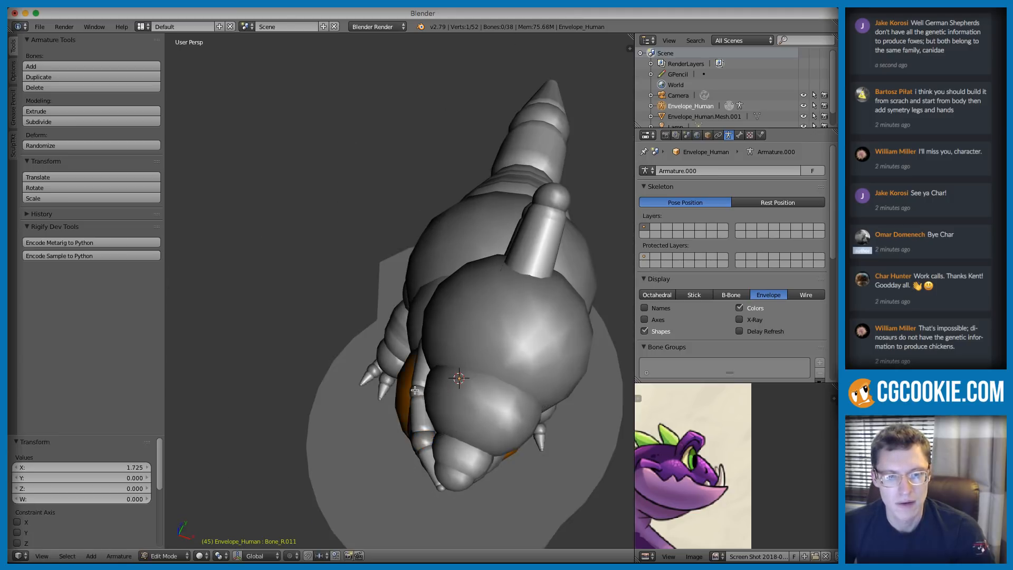
right_click(418, 391)
middle_click_drag(419, 391, 595, 289)
key("alt+s")
left_click(448, 392)
Step: Duplicate the three-bone jaw chain just below itself by 0.005, 0.027, -0.111, then rotate the copy slightly and reposition it
right_click(365, 357)
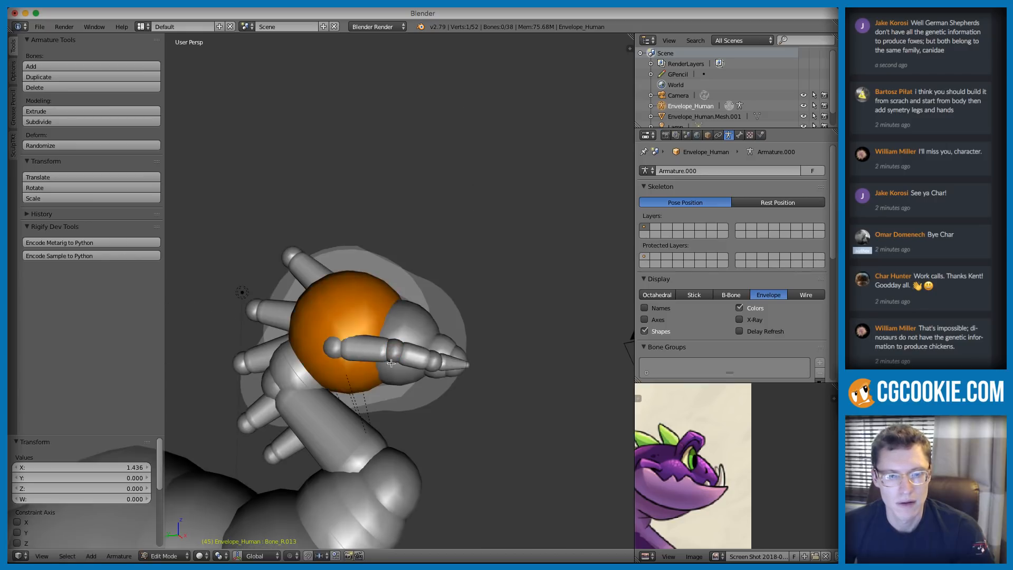
middle_click_drag(465, 367, 409, 319)
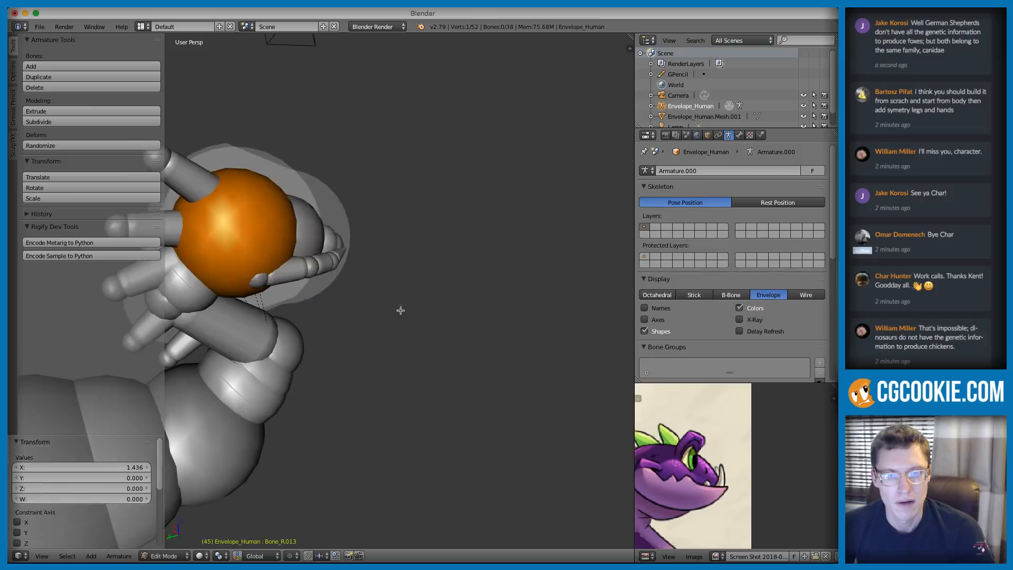
key("a")
right_click(290, 269)
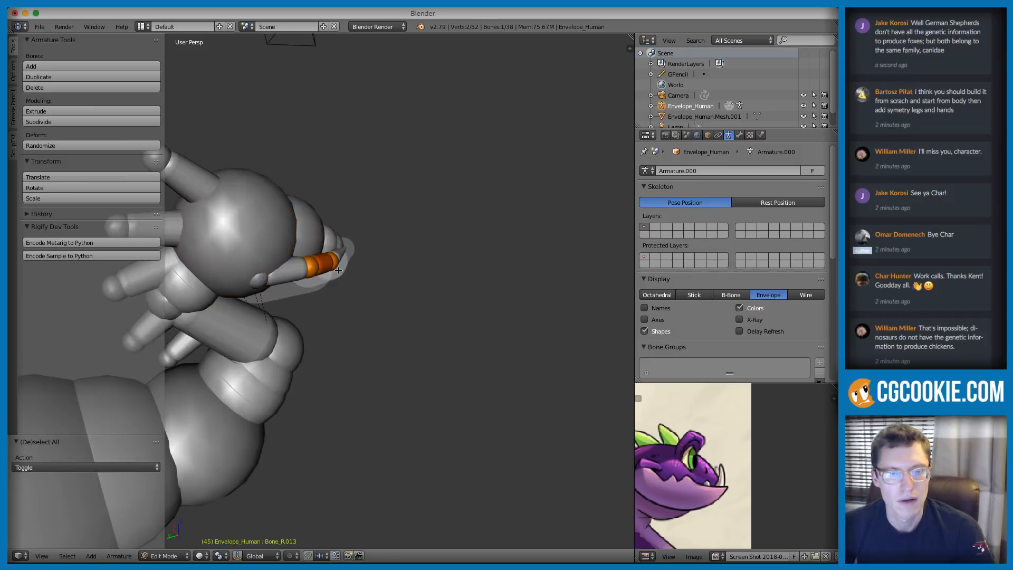
right_click(341, 252, "shift")
scroll(394, 245, "up", 8)
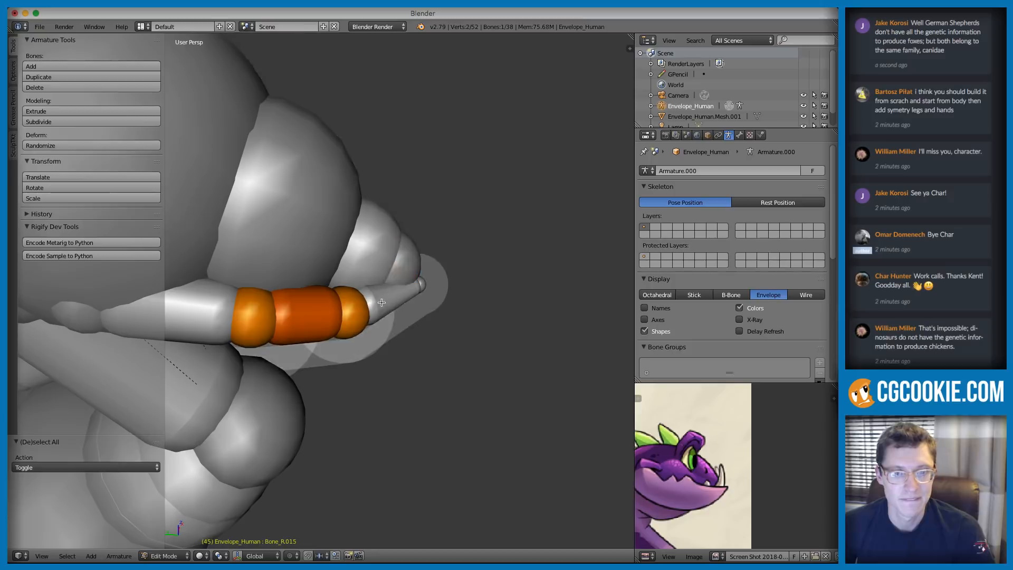
key("z")
right_click(378, 233, "shift")
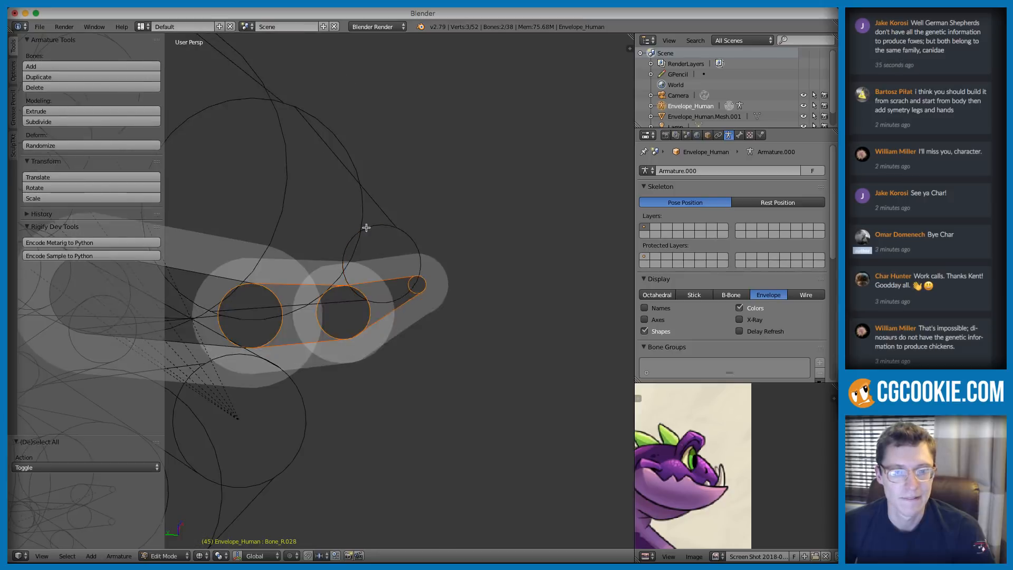
middle_click_drag(378, 232, 332, 232)
right_click(330, 307, "shift")
scroll(452, 221, "down", 4)
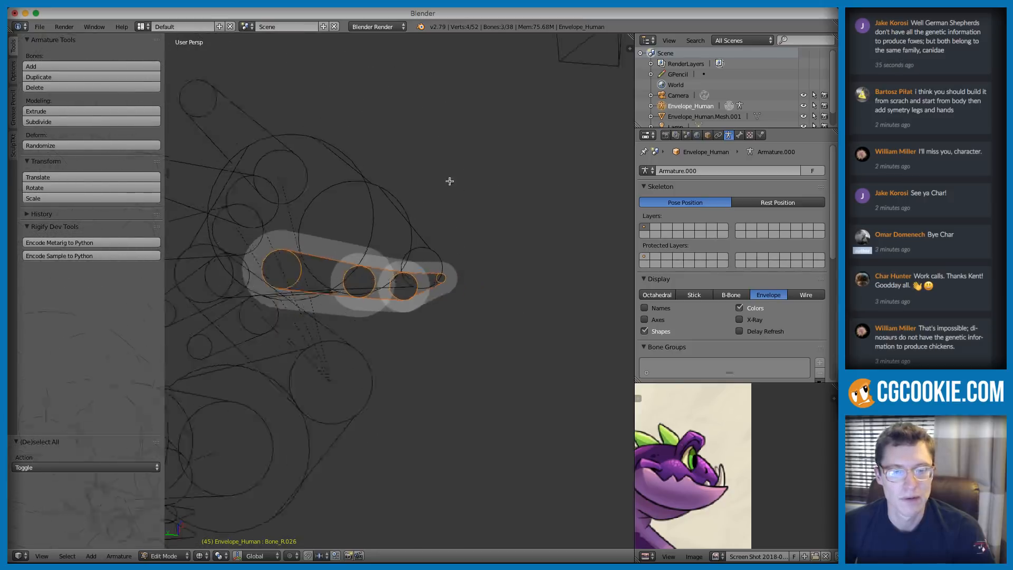
key("z")
middle_click_drag(454, 243, 445, 244)
key("shift+d")
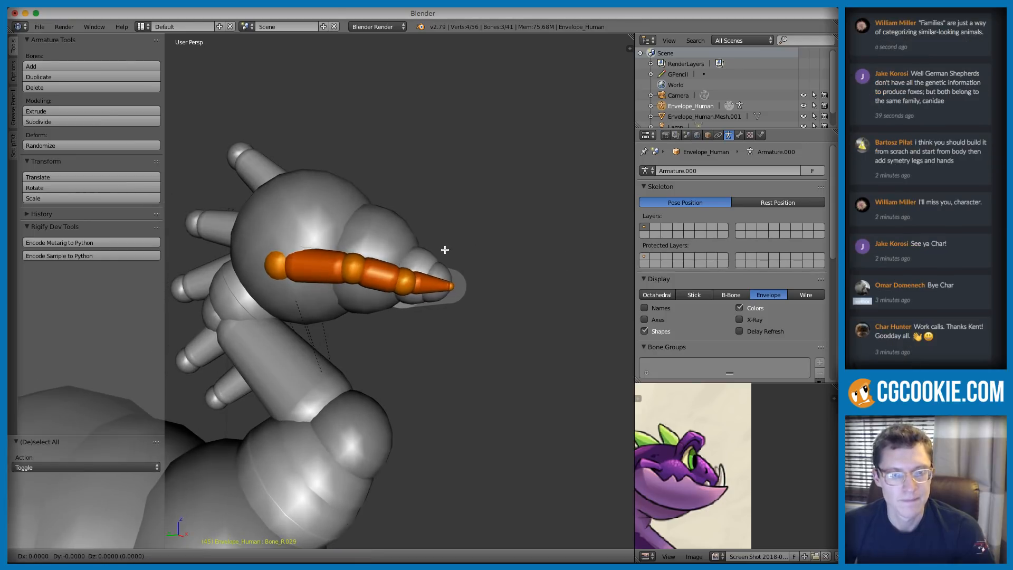
left_click(441, 262)
key("r")
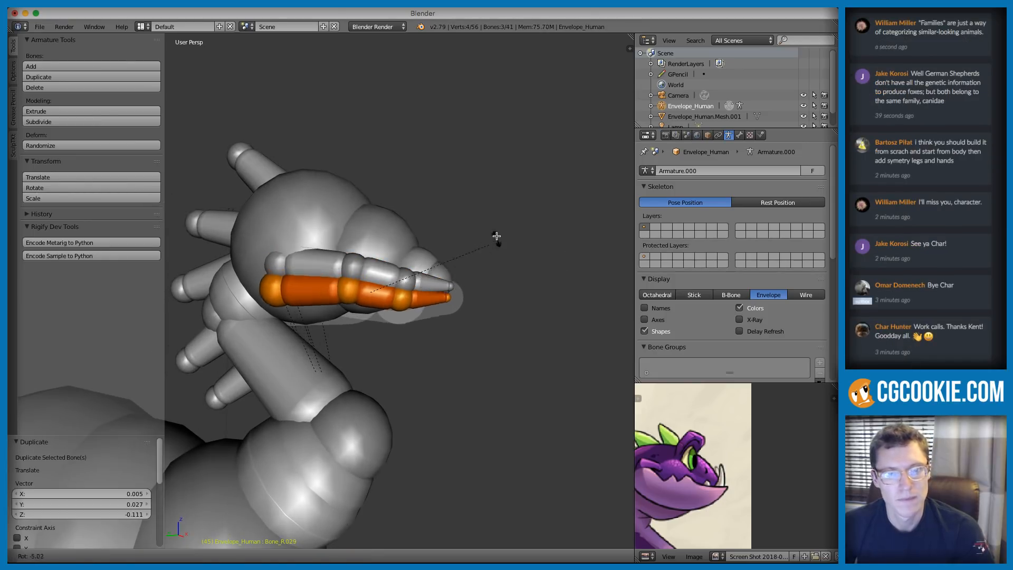
left_click(459, 260)
middle_click_drag(458, 260, 461, 290)
key("g")
left_click(447, 237)
Step: Duplicate the jaw chain again as a third row by 0.092, -0.056, -0.074 and move its tip by -0.079, 0.058, 0.038
key("e")
left_click(464, 293)
right_click(471, 289)
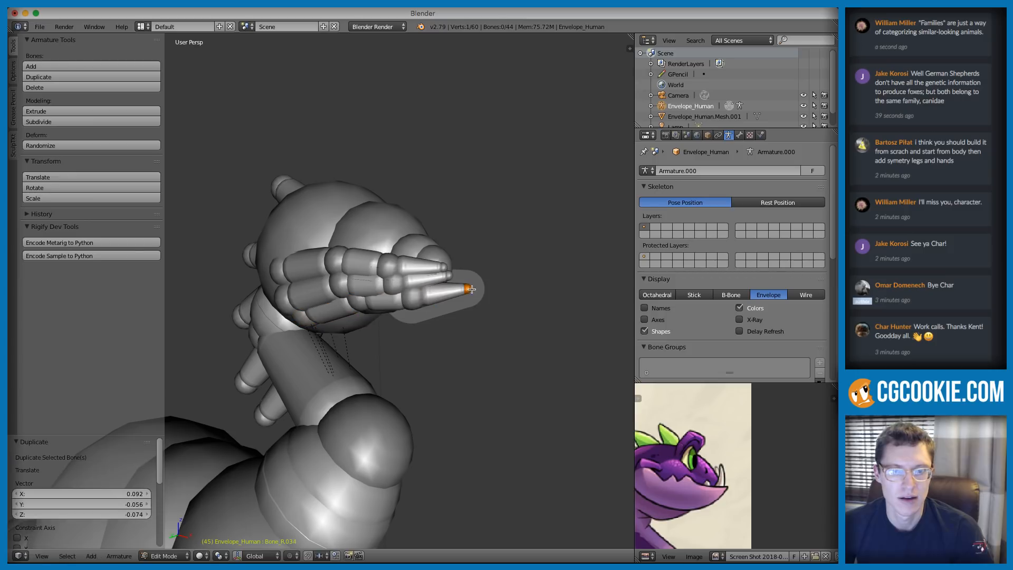
key("g")
left_click(469, 281)
Step: Adjust the intermediate joints of the lowest jaw chain so it follows the underside of the head
middle_click_drag(468, 281, 423, 233)
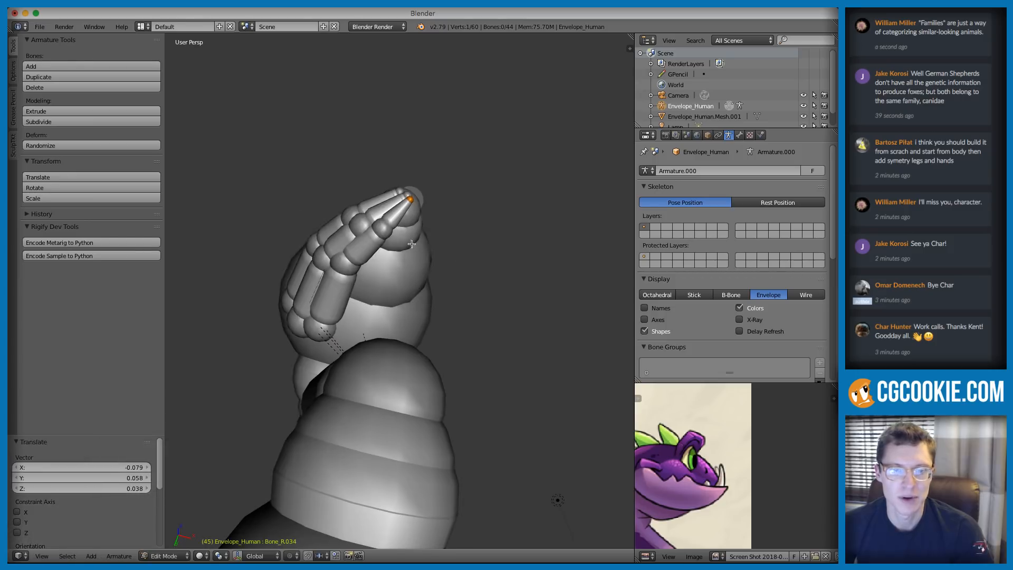
right_click(390, 231)
right_click(389, 232)
right_click(375, 243)
right_click(352, 258)
middle_click_drag(351, 259, 470, 310)
right_click(418, 315)
key("g")
left_click(375, 312)
right_click(372, 314)
right_click(366, 315)
key("g")
left_click(362, 314)
Step: Duplicate all the jaw chains in place and mirror the copies by scaling -1 in X about the 3D Cursor
middle_click_drag(448, 295, 477, 332)
key("z")
key("a")
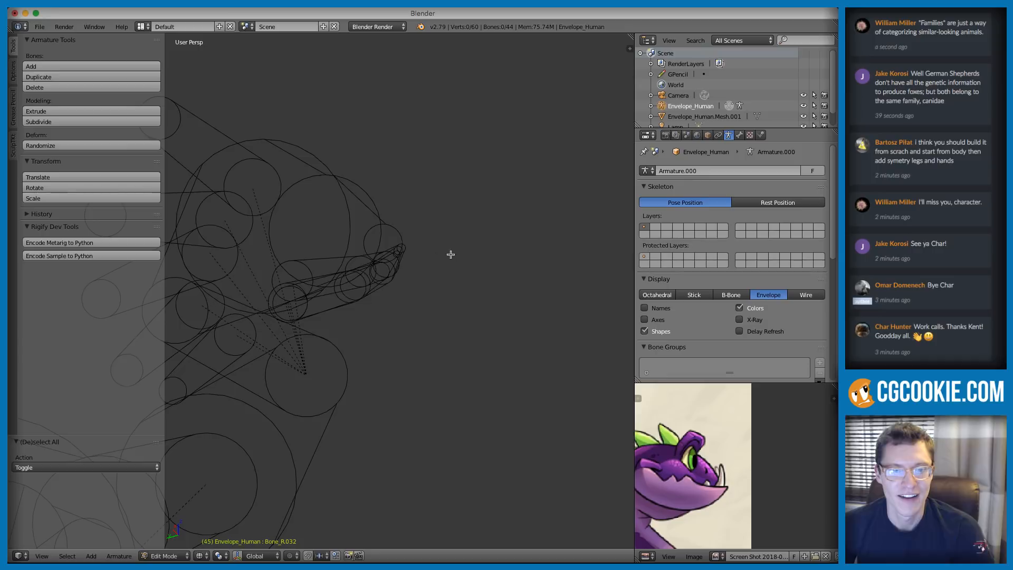
left_click_drag(320, 261, 426, 311, "ctrl")
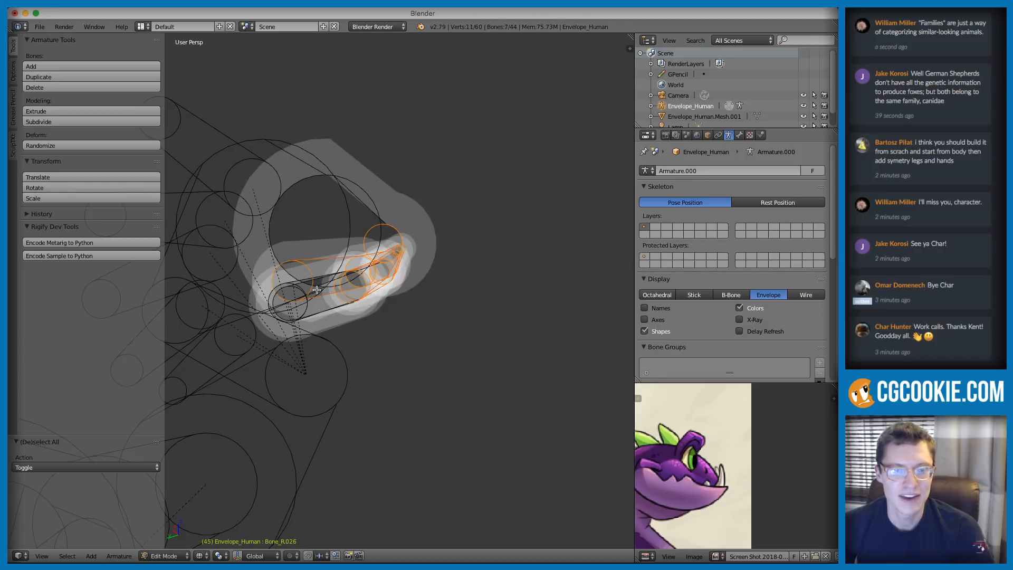
middle_click_drag(446, 209, 458, 307)
scroll(464, 253, "down", 2)
key("z")
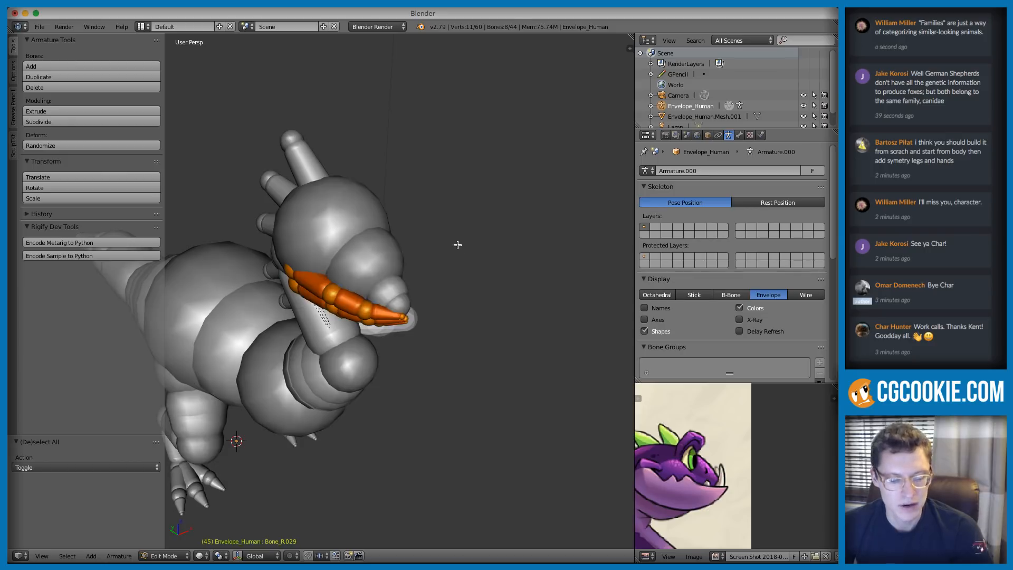
key("shift+d")
right_click(469, 234)
left_click(219, 555)
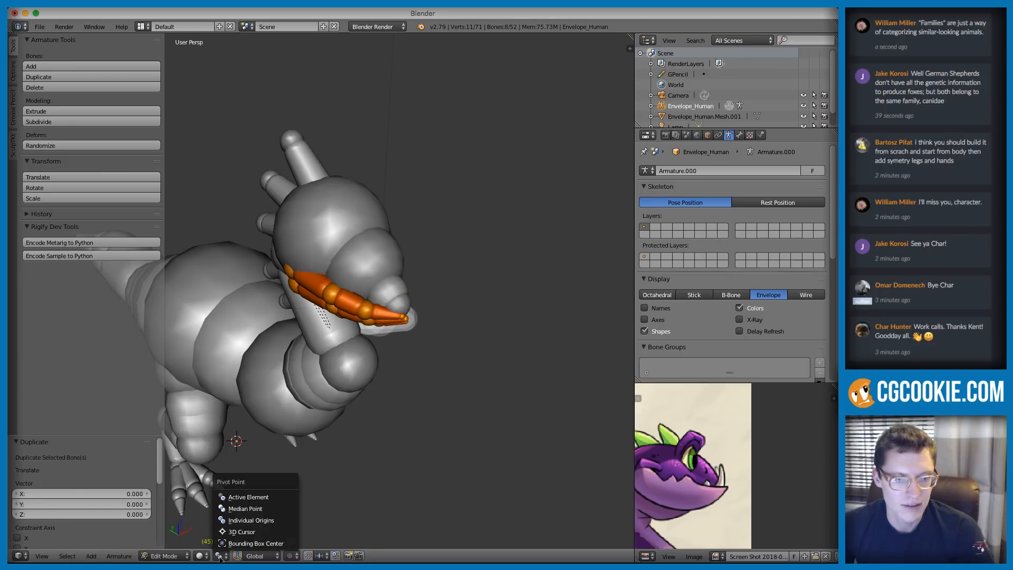
left_click(233, 531)
type("sx-1")
key("Return")
Step: Duplicate the rear bone of the upper jaw chain higher on the head by -0.046, 0.021, 0.335 as a brow bone
middle_click_drag(400, 342, 369, 296)
key("a")
right_click(359, 281)
scroll(364, 303, "up", 3)
key("a")
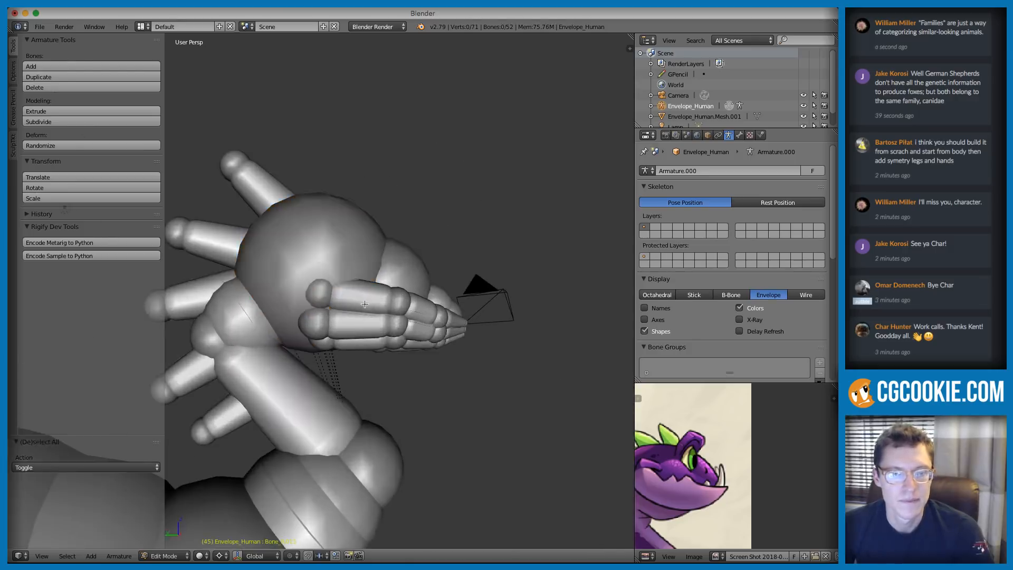
key("z")
right_click(365, 303)
key("z")
key("shift+d")
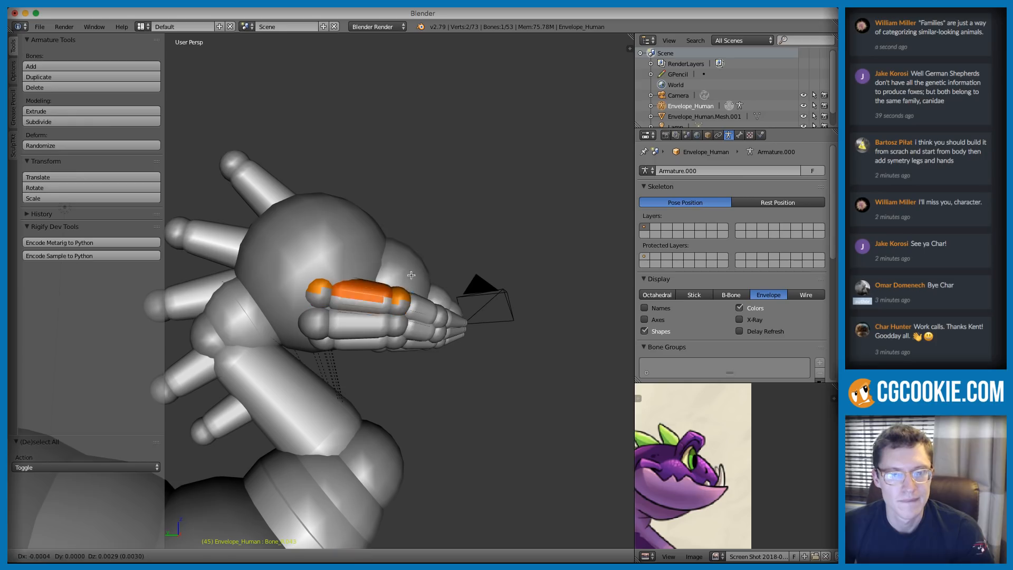
left_click(407, 223)
key("g")
right_click(399, 159)
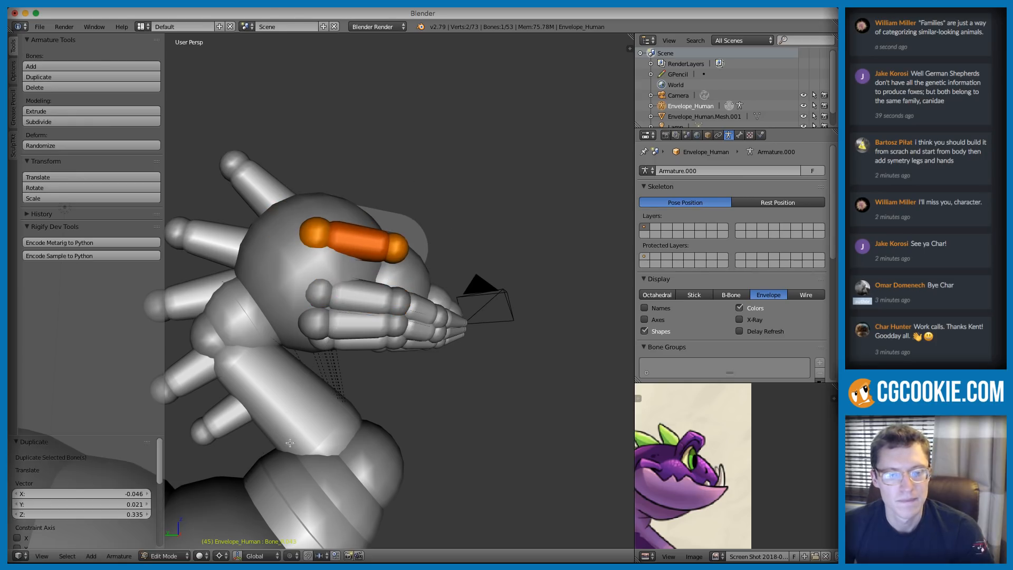
Step: Set the pivot point to Median Point, rotate the brow bone -38.4° and move it against the head
left_click(223, 555)
left_click(248, 513)
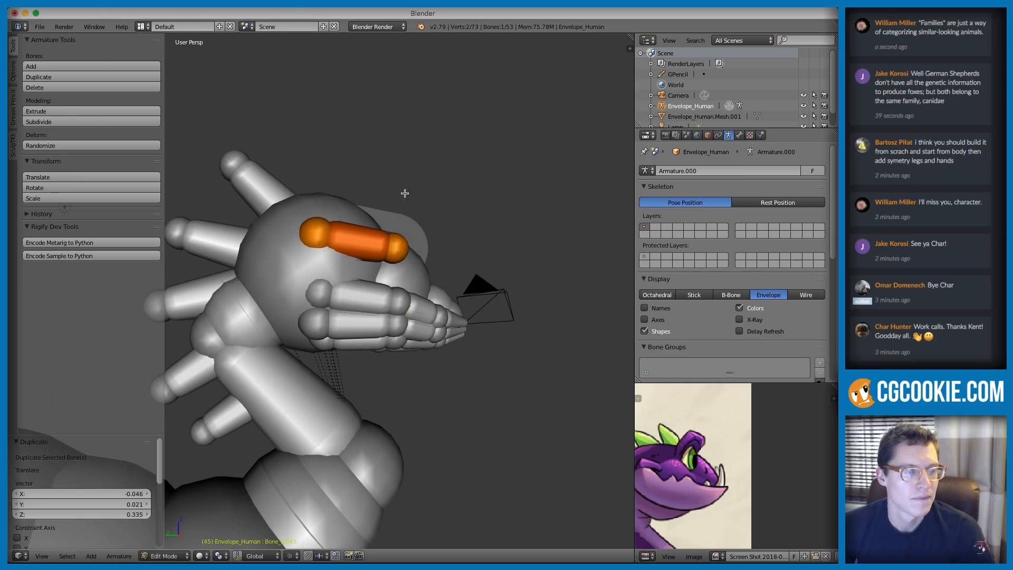
key("r")
left_click(422, 150)
middle_click_drag(423, 151, 330, 174)
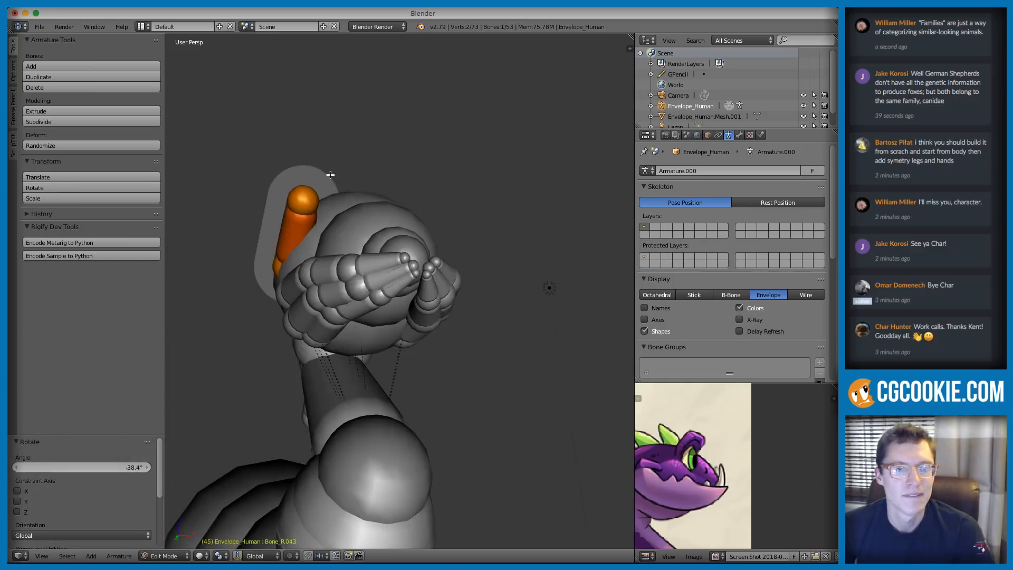
key("g")
left_click(356, 211)
Step: Reposition the brow bone's upper and lower joints so it rises from the side of the head
right_click(299, 188)
mouse_move(393, 208)
middle_mouse_down()
mouse_move(439, 229)
mouse_move(405, 208)
middle_mouse_up()
key("g")
left_click(429, 215)
right_click(329, 263)
right_click(305, 262)
middle_click_drag(349, 240, 374, 192)
key("g")
left_click(411, 231)
right_click(352, 185)
key("g")
left_click(395, 181)
Step: Extrude a second brow bone, shifting its end by 0.092, -0.017, 0.018, and a third by 0.216, 0.034, -0.123 across the forehead
key("e")
left_click(420, 183)
key("g")
left_click(395, 189)
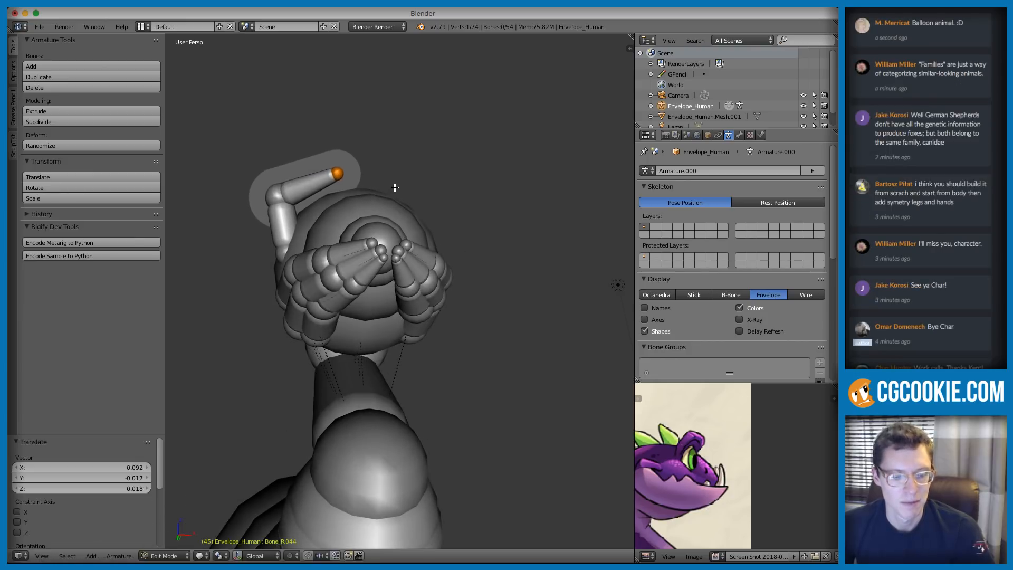
key("e")
left_click(430, 210)
middle_click_drag(430, 209, 400, 244)
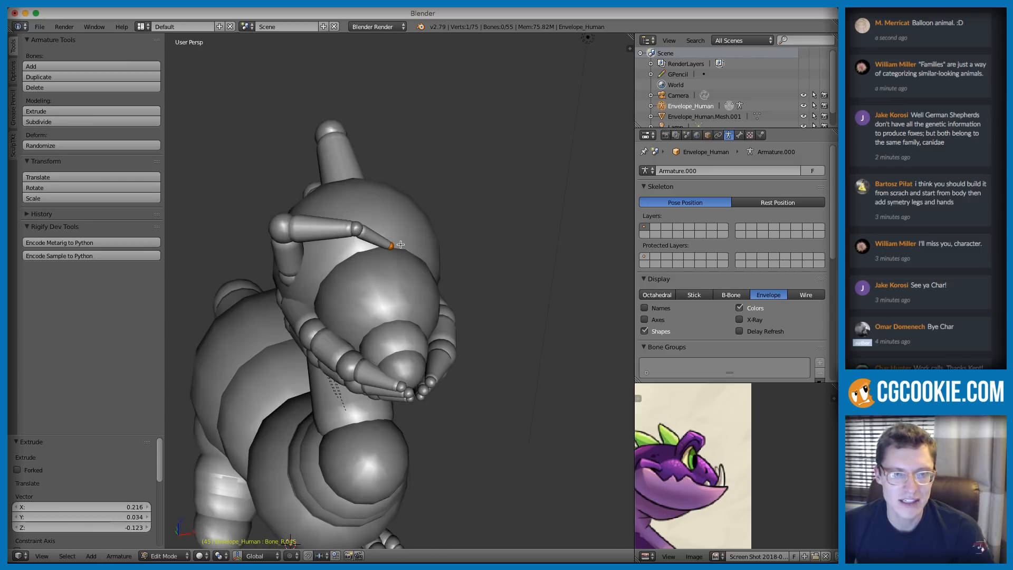
Step: Enlarge the envelope radius of the brow's end joint by 2.636 and of the joint before it by 2.142
key("alt+s")
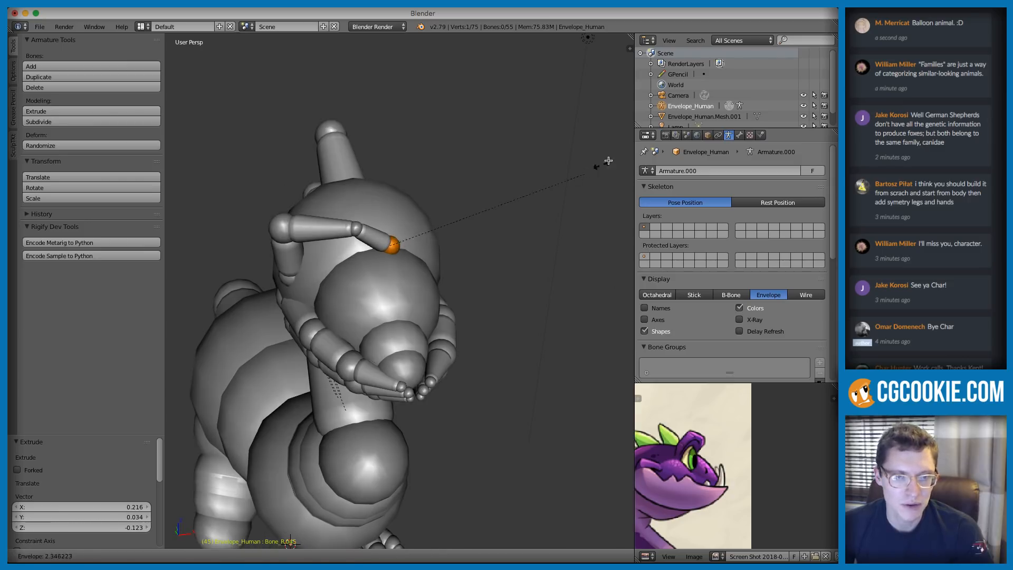
left_click(579, 164)
right_click(364, 205)
right_click(359, 217)
middle_click_drag(359, 213, 370, 166)
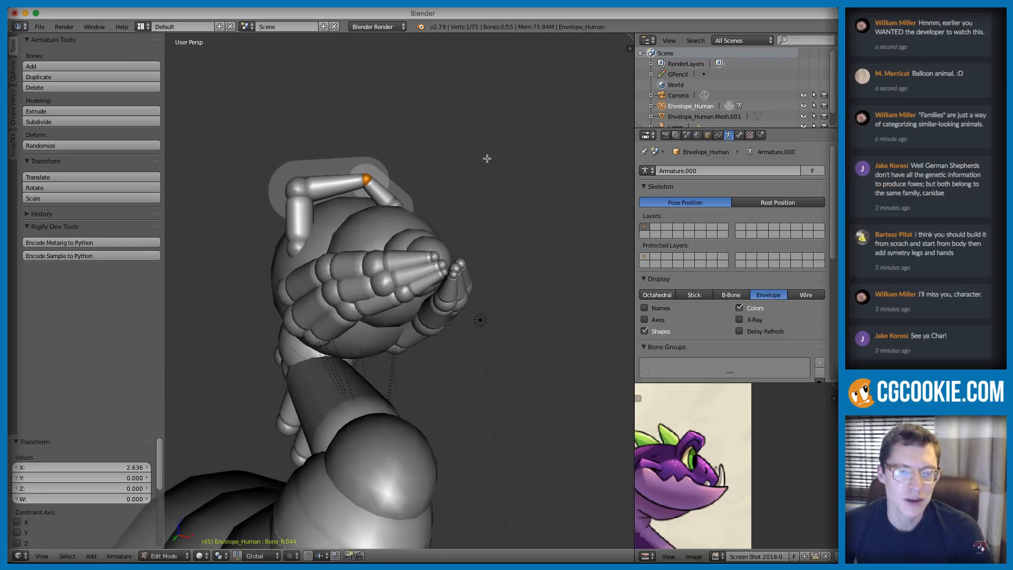
key("alt+s")
left_click(626, 147)
Step: Move the joint between the second and third brow bones by 0.010, 0.085, -0.049, then nudge it further towards the head
middle_click_drag(489, 172, 506, 181)
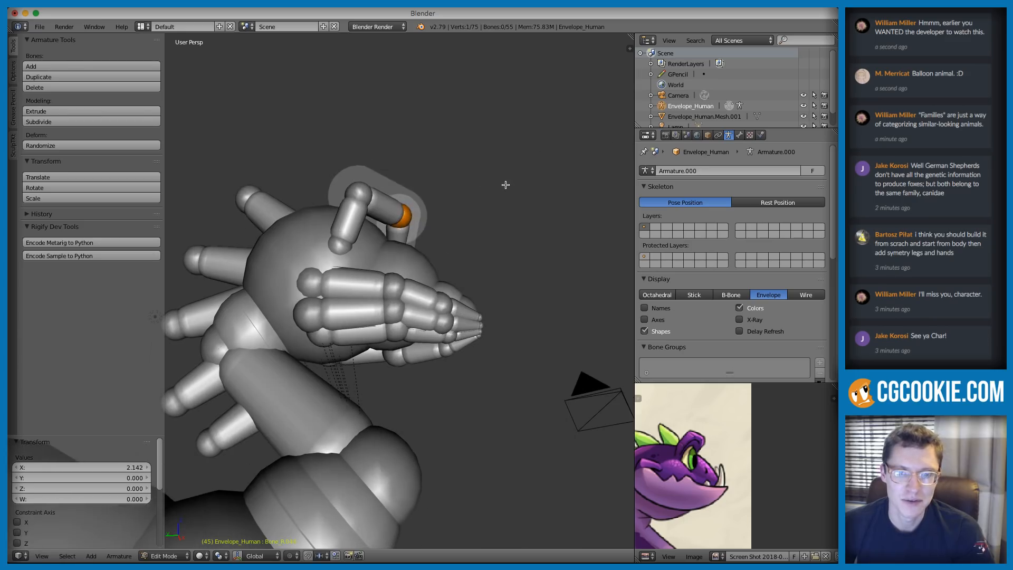
key("g")
left_click(488, 193)
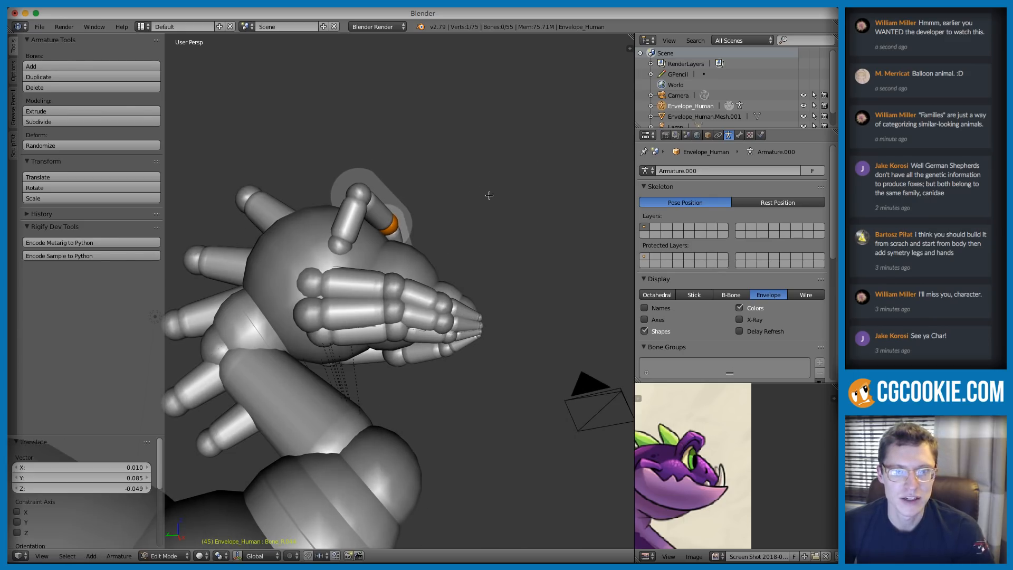
key("g")
left_click(422, 190)
Step: Thicken the brow joints, scaling the envelope radius of the joint between the second and third brow bones by 1.650
middle_click_drag(434, 186, 420, 231)
key("alt+s")
left_click(528, 207)
right_click(348, 269)
right_click(354, 266)
key("alt+s")
left_click(464, 236)
middle_click_drag(464, 235, 361, 231)
key("alt+s")
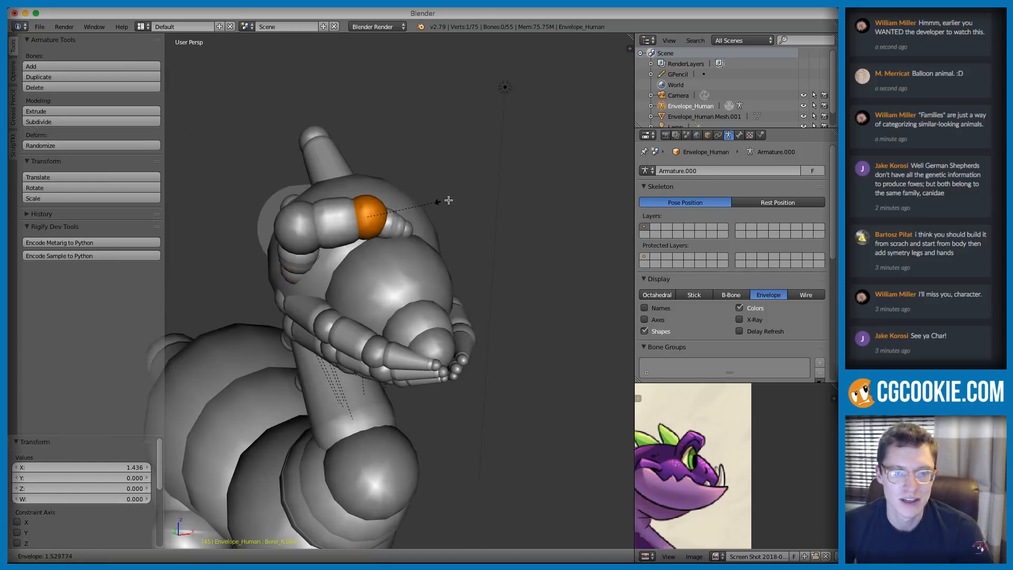
left_click(453, 199)
mouse_move(453, 200)
middle_mouse_down()
mouse_move(369, 196)
mouse_move(436, 222)
middle_mouse_up()
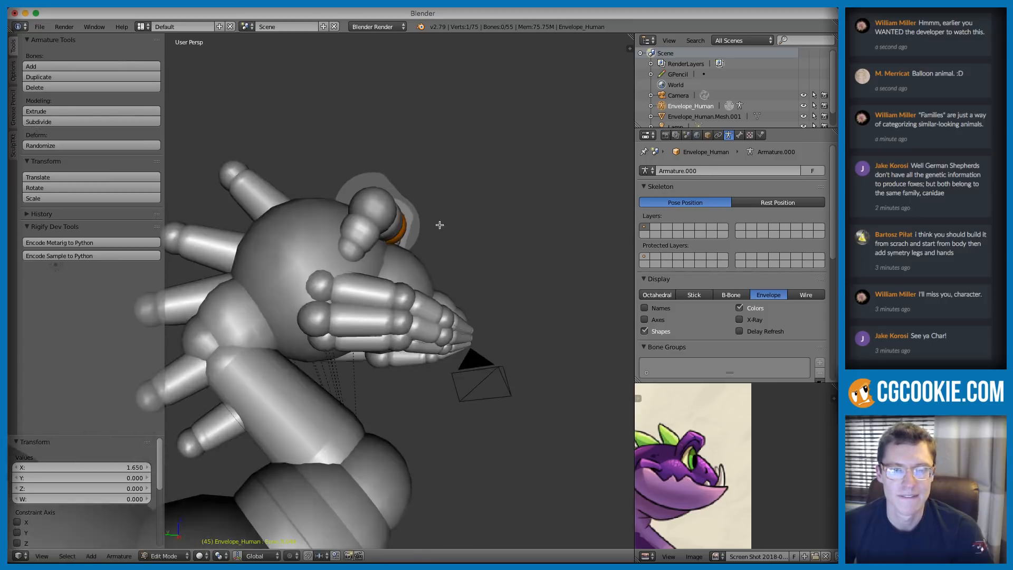
Step: Select the three bones of the brow ridge chain and duplicate them in place
key("z")
key("a")
right_click(368, 229)
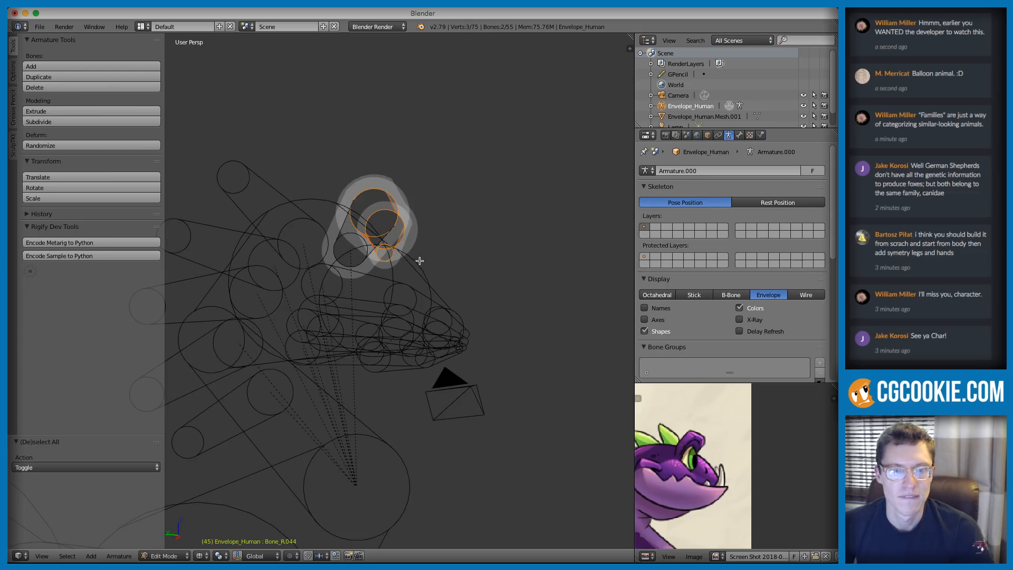
key("shift+d")
right_click(491, 193)
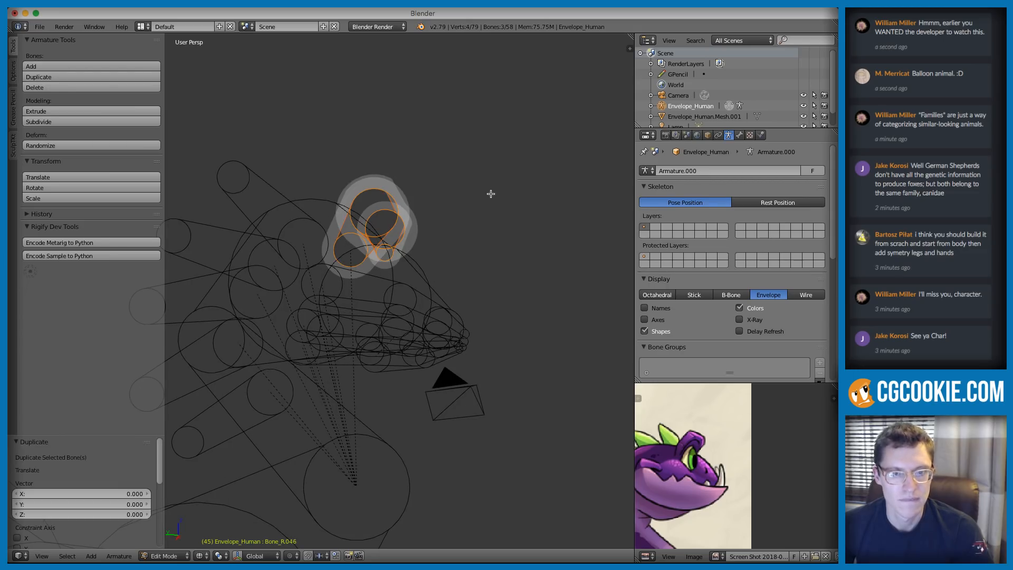
Step: Mirror the duplicated brow bones to the other side of the head by scaling them -1 along X about the 3D cursor
left_click(218, 550)
left_click(232, 509)
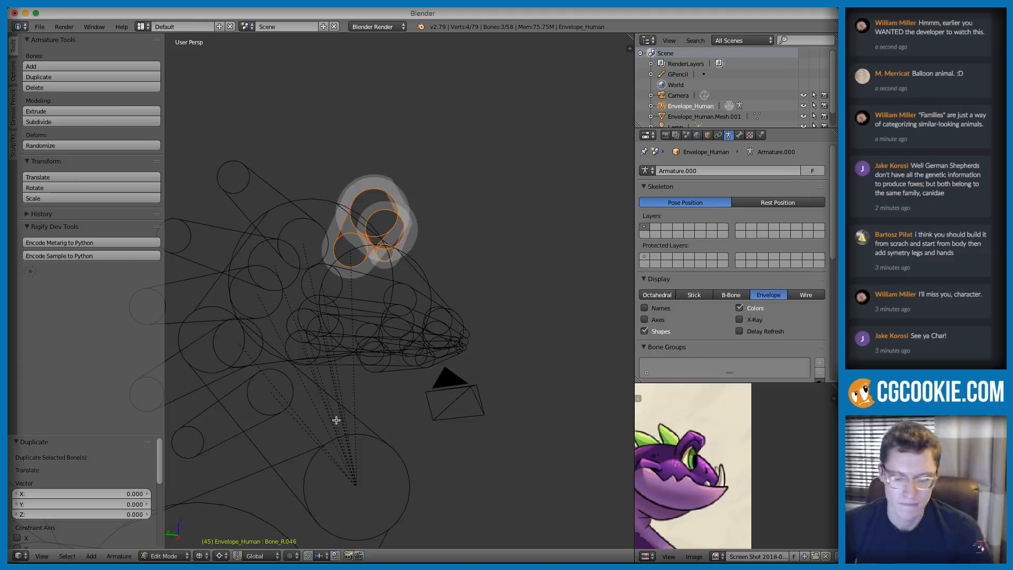
type("sx-1")
key("Return")
key("z")
mouse_move(352, 328)
middle_mouse_down()
mouse_move(355, 236)
mouse_move(311, 248)
mouse_move(354, 211)
mouse_move(369, 219)
mouse_move(338, 221)
middle_mouse_up()
Step: Select the outer brow joint and display the armature options containing the X-Axis Mirror setting
right_click(287, 233)
right_click(292, 227)
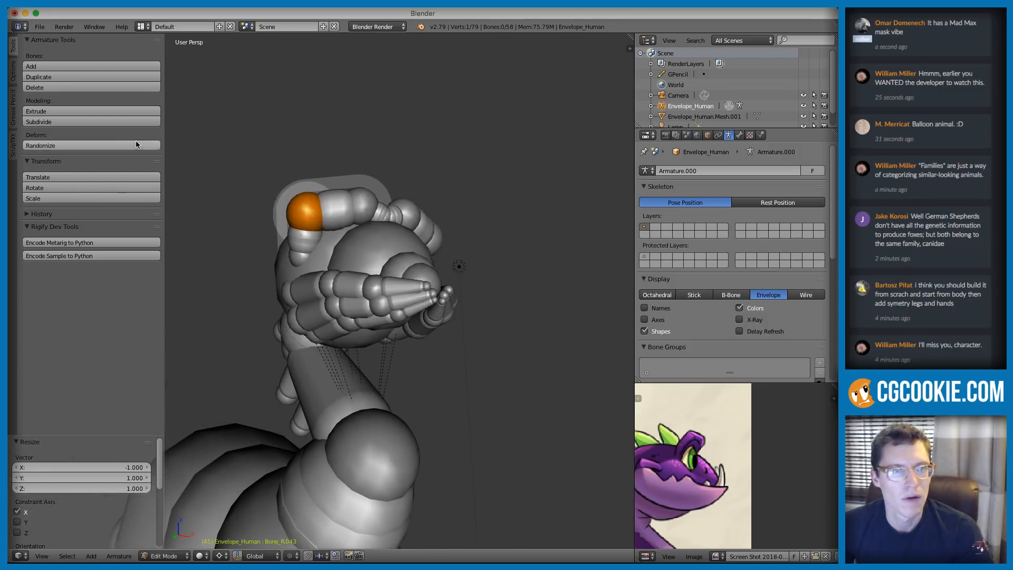
left_click(13, 71)
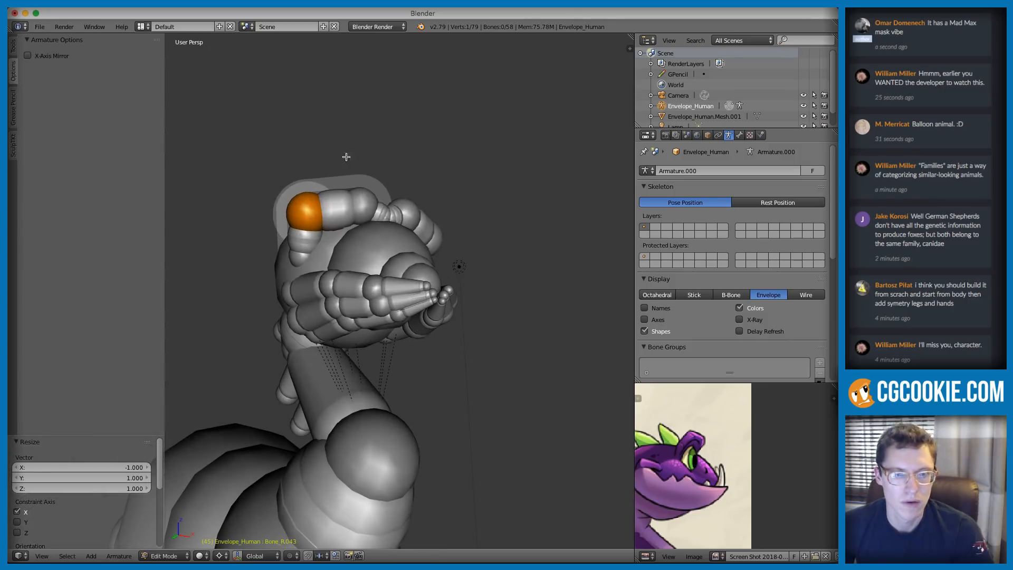
Step: Duplicate the outer brow bone, offsetting the copy by 0.038, -0.185, -0.053 in front of the original
middle_click_drag(368, 195, 368, 205)
mouse_move(342, 171)
middle_mouse_down()
mouse_move(401, 202)
mouse_move(359, 227)
mouse_move(367, 231)
middle_mouse_up()
right_click(375, 228)
right_click(377, 227)
right_click(376, 227)
right_click(372, 231)
right_click(352, 239)
right_click(352, 240)
key("z")
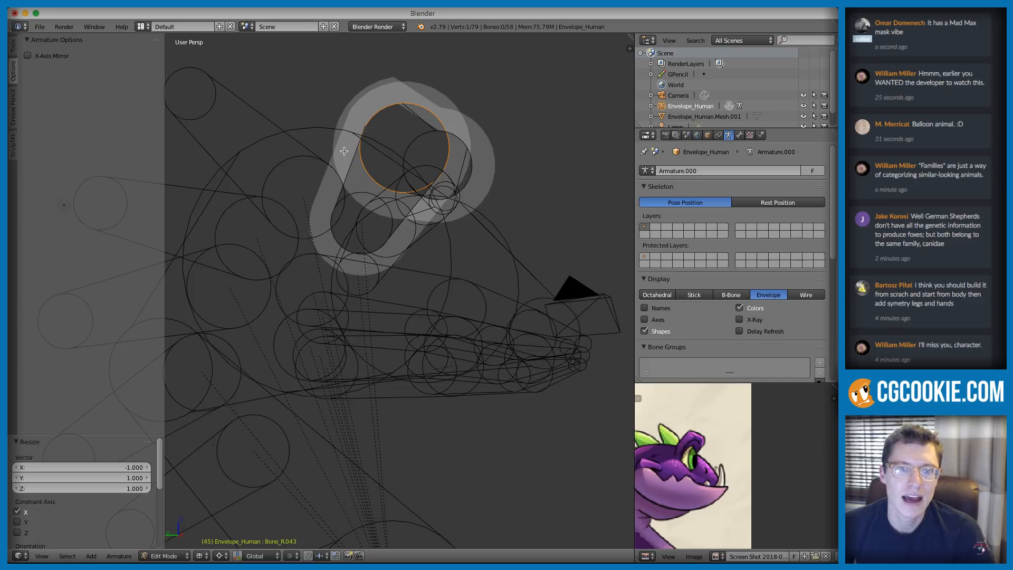
key("z")
middle_click_drag(463, 216, 453, 187)
key("shift+d")
left_click(496, 192)
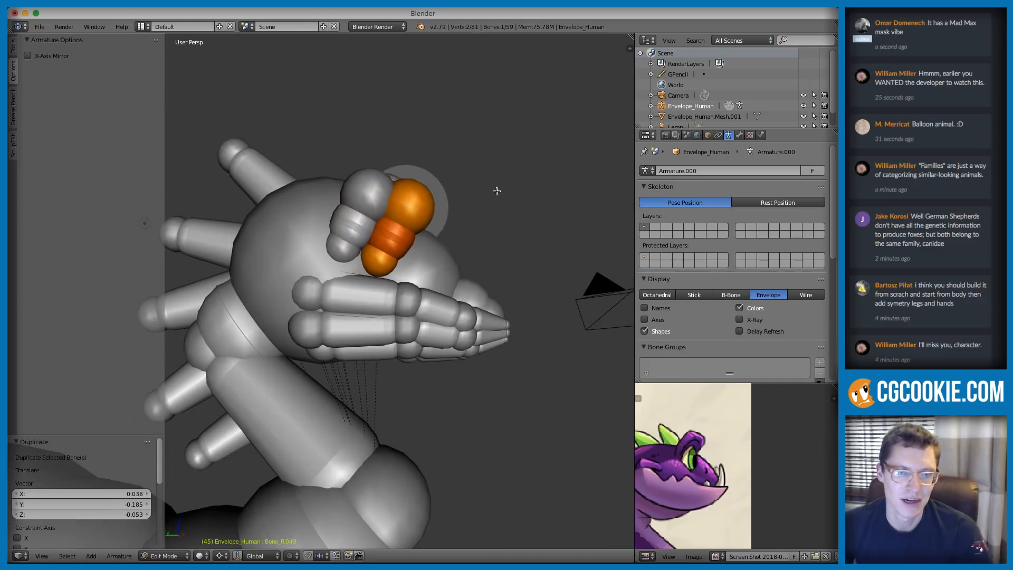
middle_click_drag(498, 191, 491, 193)
right_click(378, 258)
right_click(372, 262)
key("x")
left_click(410, 234)
right_click(416, 215)
right_click(416, 214)
right_click(416, 191)
middle_click_drag(416, 191, 459, 221)
Step: Select the whole duplicated bone and reposition it beneath the brow ridge, finishing with a move of 0.027, -0.006, 0.032
right_click(428, 235)
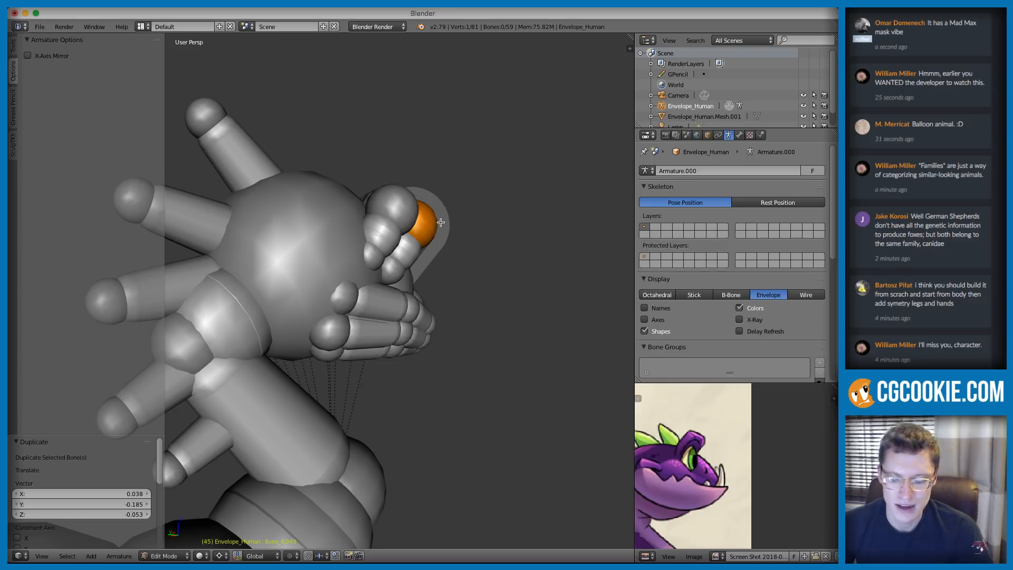
key("ctrl+KP_Add")
key("g")
left_click(470, 279)
middle_click_drag(469, 279, 381, 225)
key("g")
left_click(422, 226)
key("g")
left_click(384, 221)
mouse_move(384, 221)
middle_mouse_down()
mouse_move(364, 225)
mouse_move(403, 227)
middle_mouse_up()
Step: Change the pivot point, rotate the duplicated bone in front view, and nudge it against the head beneath the brow
key("period")
left_click(236, 507)
key("r")
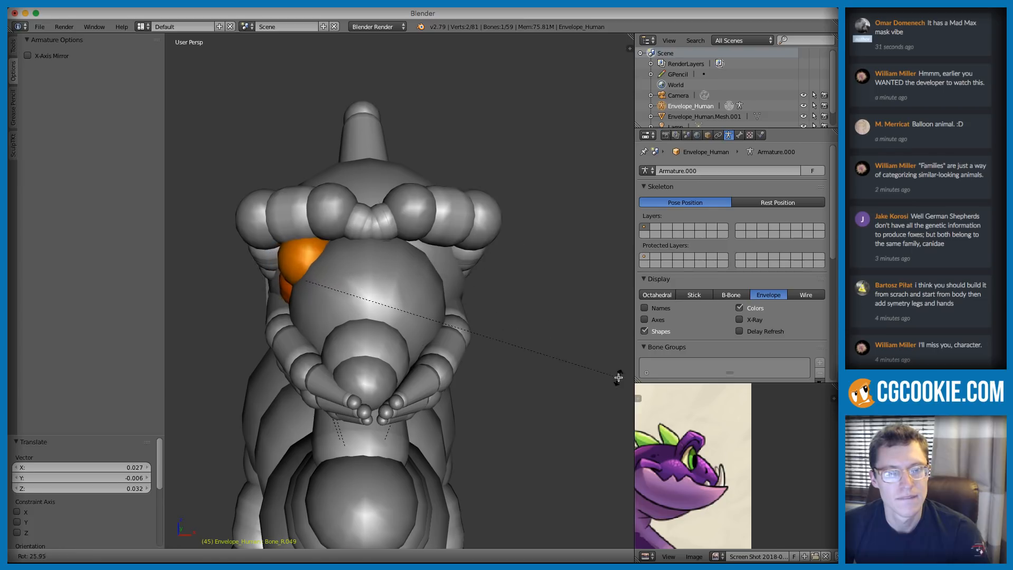
left_click(586, 362)
key("g")
left_click(527, 339)
middle_click_drag(527, 339, 441, 266)
Step: Duplicate the bone beneath the brow in place and mirror it by scaling -1 along X about the 3D cursor
key("shift+d")
right_click(456, 254)
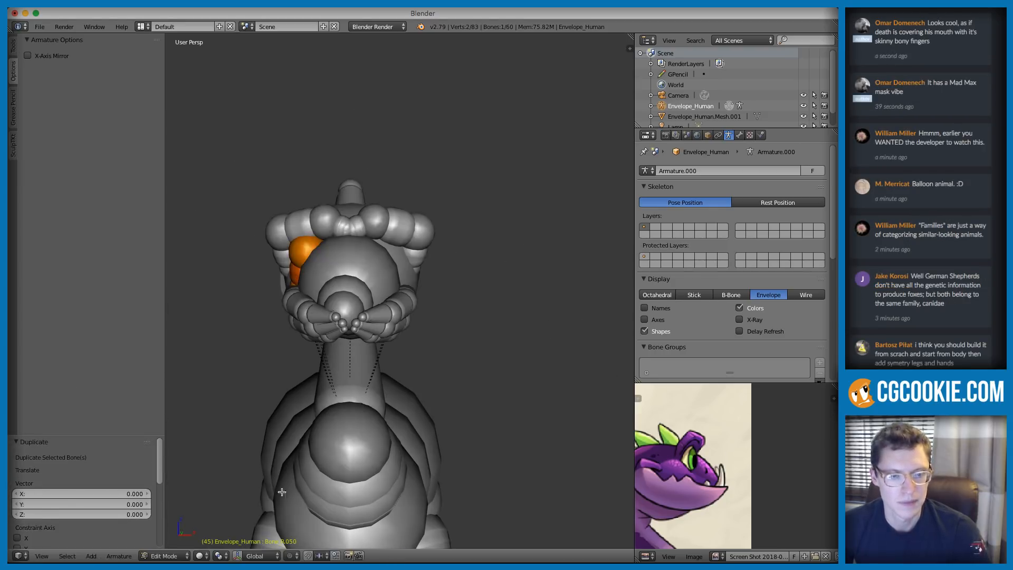
key("period")
left_click(230, 532)
type("sx-1")
key("Return")
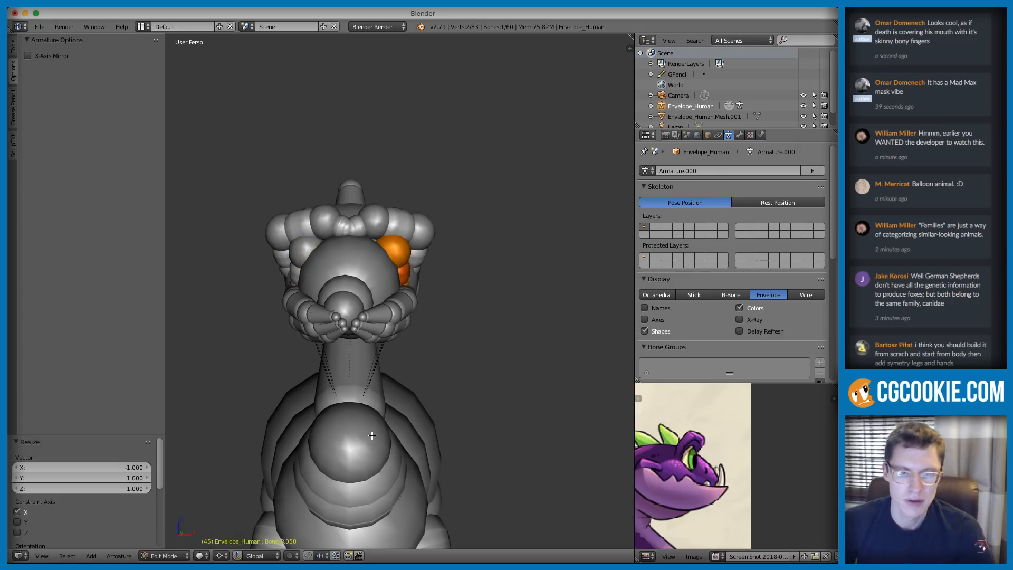
Step: Switch to Object Mode and select the creature's armature
scroll(362, 436, "down", 2)
middle_click_drag(479, 309, 203, 479)
left_click(164, 555)
left_click(174, 543)
key("a")
middle_click_drag(433, 295, 486, 292)
right_click(343, 316)
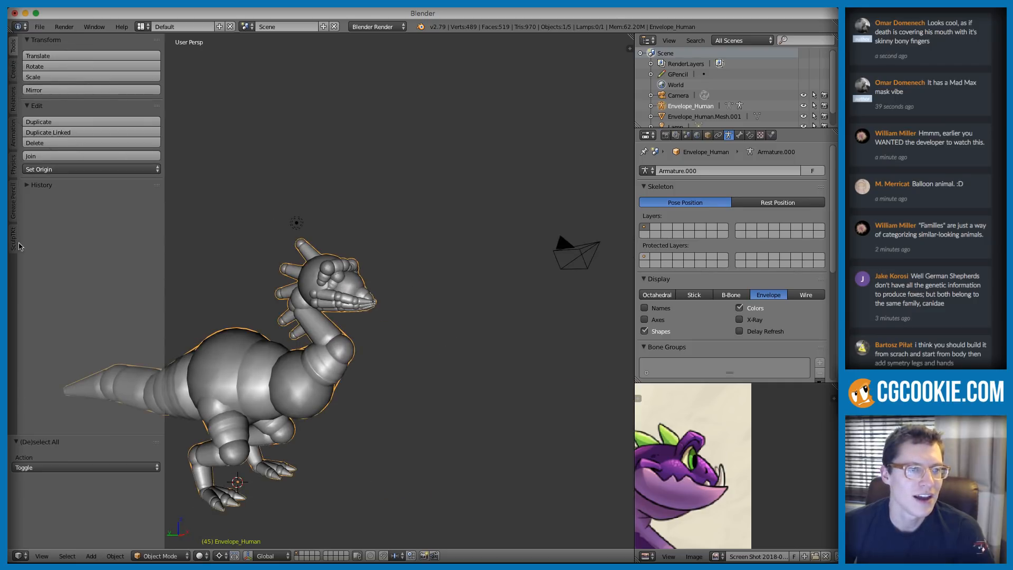
Step: Convert the envelope armature to a mesh with resolution 20, step size 0.02, minimum steps 10 and Delete Original enabled
left_click(13, 243)
left_click(95, 232)
left_click(136, 258)
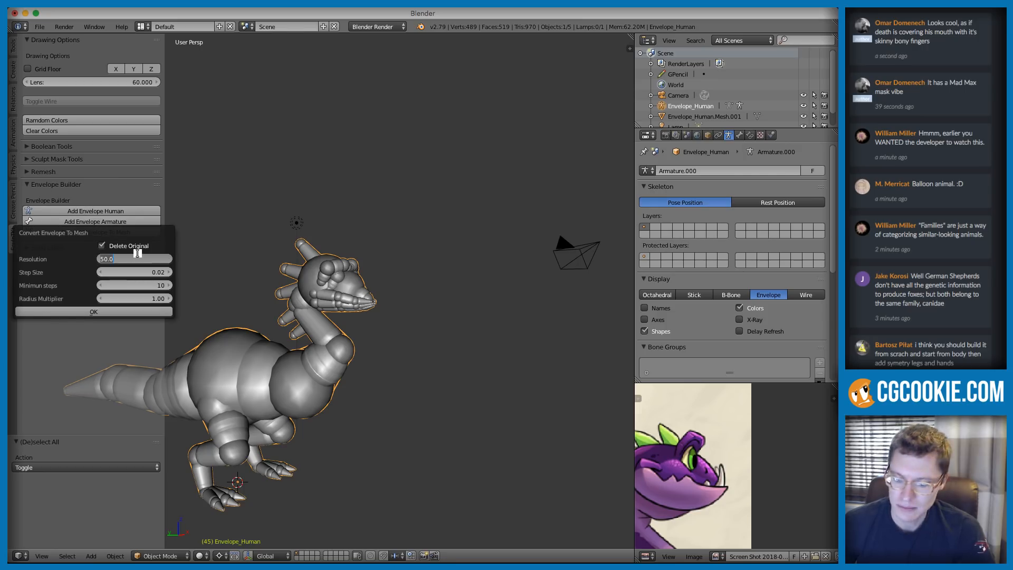
type("20")
key("Return")
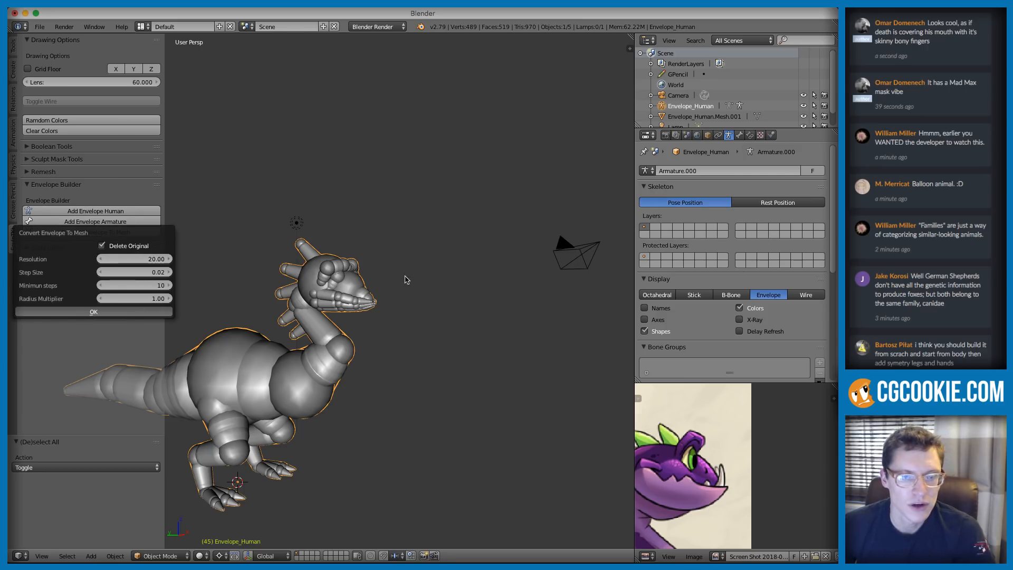
key("Return")
Step: Inspect the converted mesh around the head and body, and undo the conversion to restore the armature
scroll(422, 274, "up", 6)
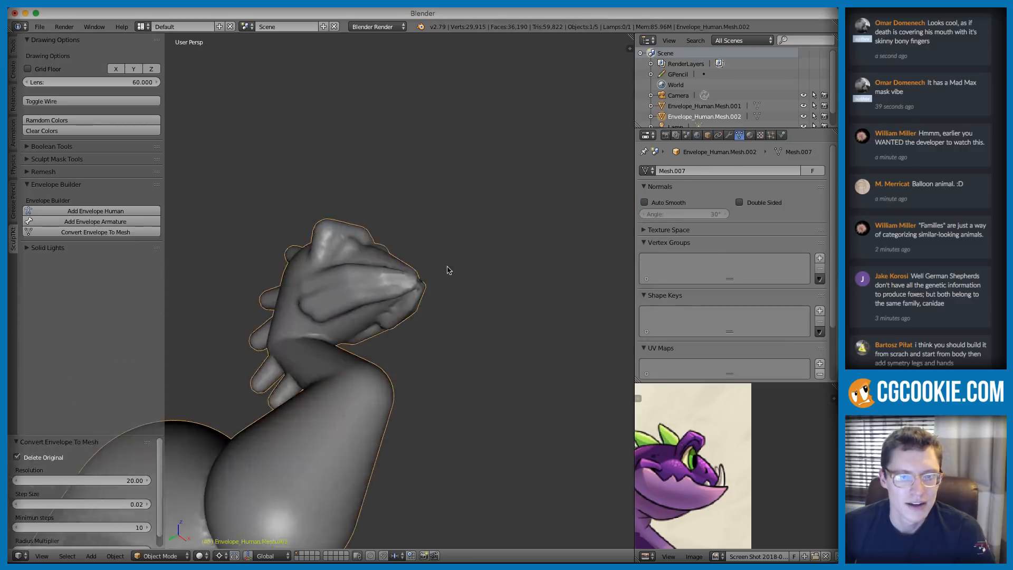
middle_click_drag(466, 296, 417, 317)
scroll(417, 316, "down", 5)
middle_click_drag(427, 253, 341, 264)
scroll(414, 242, "up", 5)
key("ctrl+z")
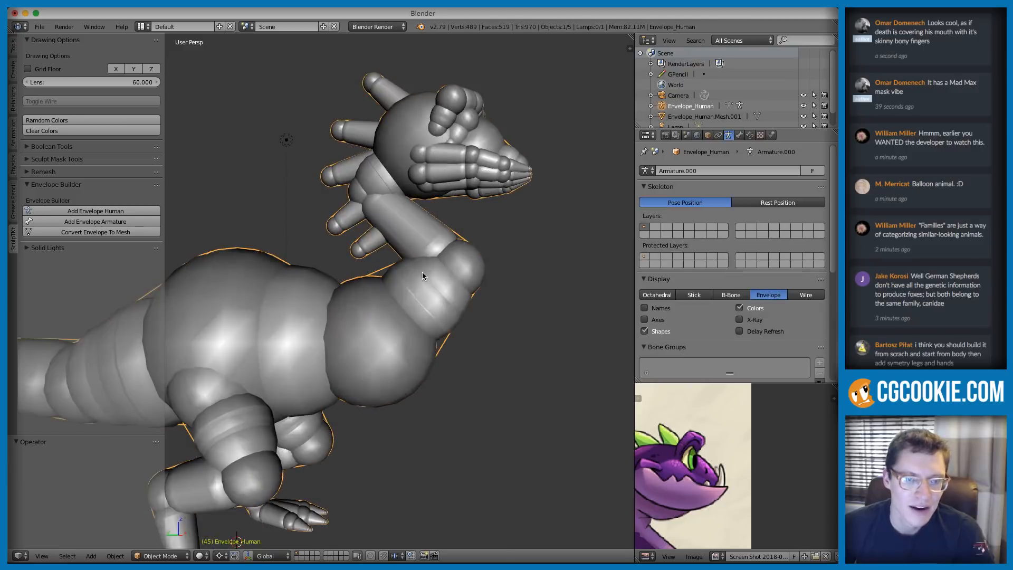
Step: Select a torso bone in Pose Mode and switch the armature into Edit Mode
middle_click_drag(425, 270, 310, 280)
middle_click_drag(246, 228, 273, 301)
key("ctrl+Tab")
right_click(273, 300)
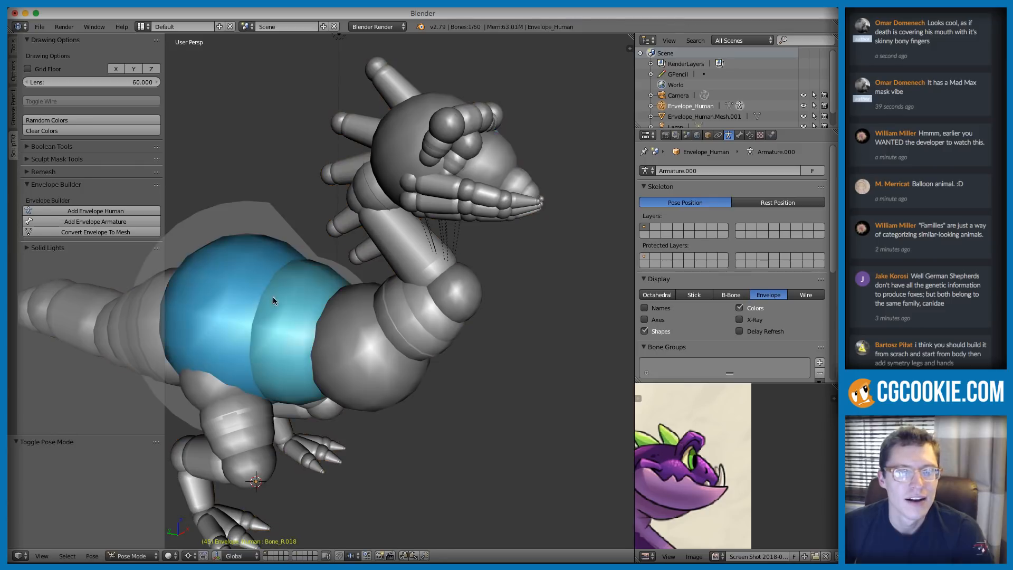
key("Tab")
Step: Scale the envelope radius of the torso joint between the belly and the chest by 1.389
middle_click_drag(324, 283, 319, 274)
right_click(319, 274)
middle_click_drag(310, 317, 320, 279)
key("z")
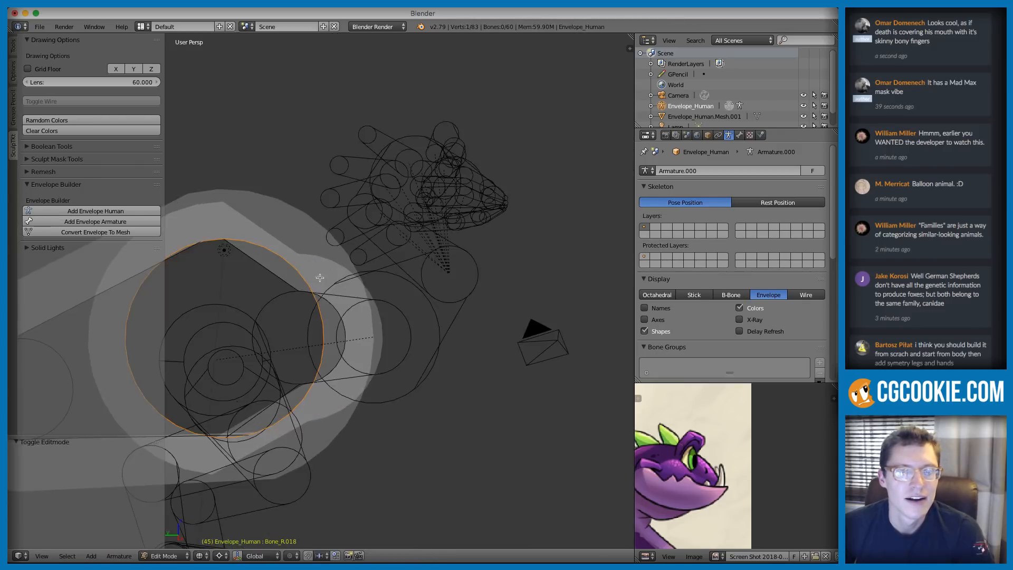
right_click(322, 289)
right_click(317, 296)
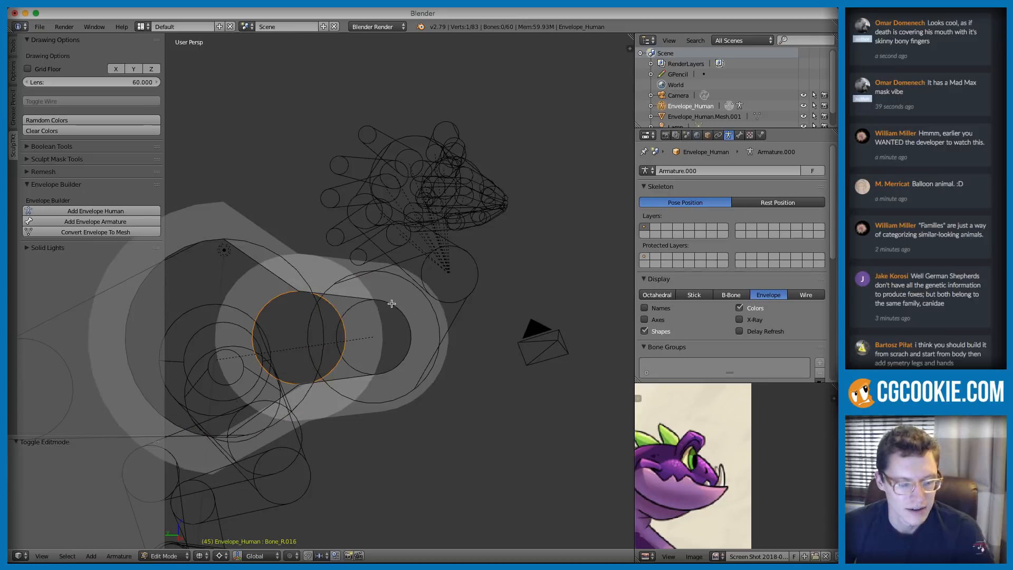
key("alt+s")
left_click(624, 262)
key("z")
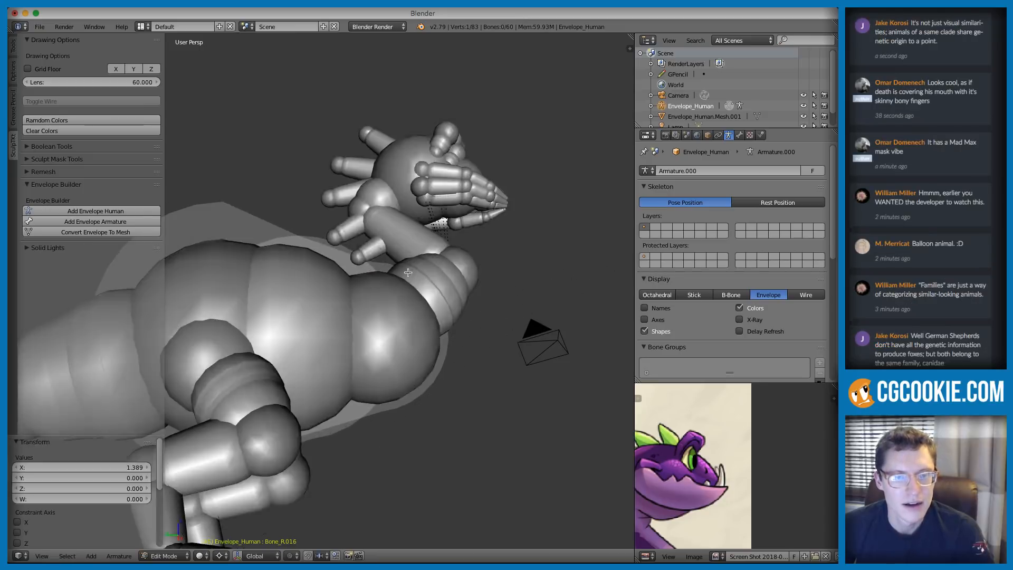
Step: Compare the body with the full Vipetor reference and shift the enlarged torso joint towards the chest by about 0.033, -0.240, 0.010
middle_click_drag(624, 262, 397, 322)
scroll(398, 322, "down", 3)
middle_click_drag(431, 257, 416, 274)
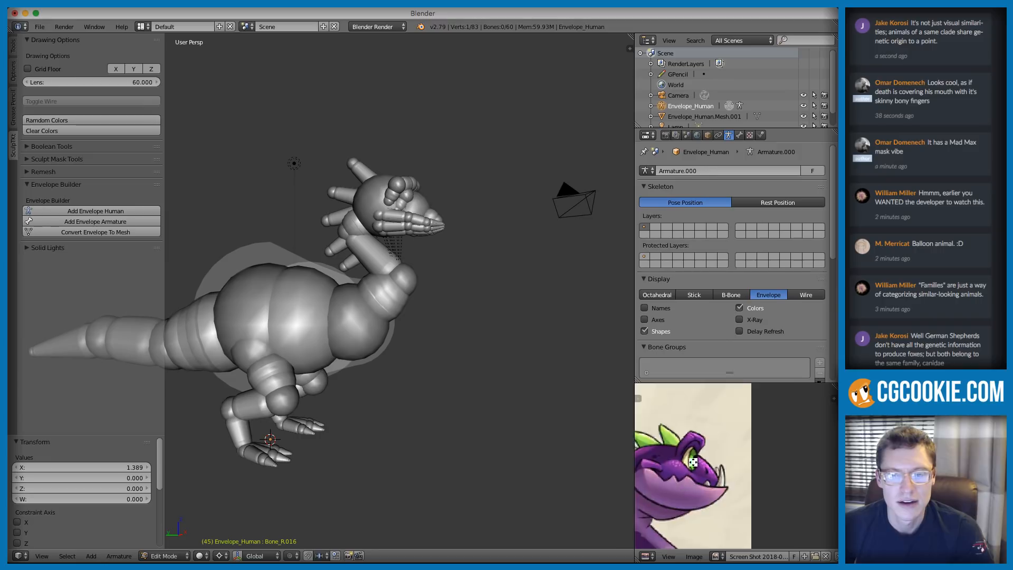
scroll(696, 486, "down", 2)
scroll(696, 486, "up", 2)
middle_click_drag(420, 308, 432, 302)
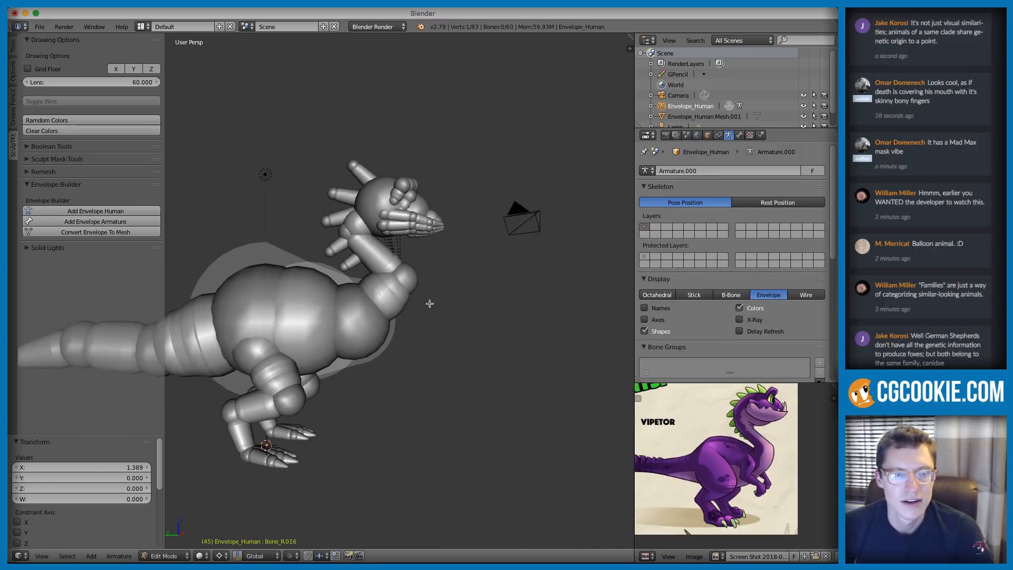
key("g")
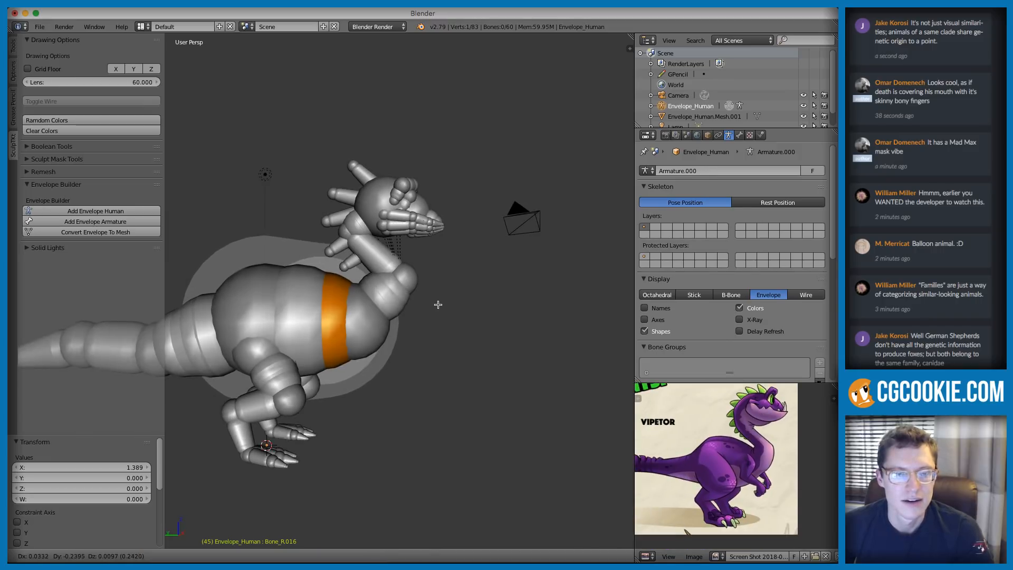
left_click(438, 304)
middle_click_drag(438, 304, 352, 283)
Step: Return to Object Mode, convert the envelope armature to a mesh at resolution 20, and inspect the creature
key("Tab")
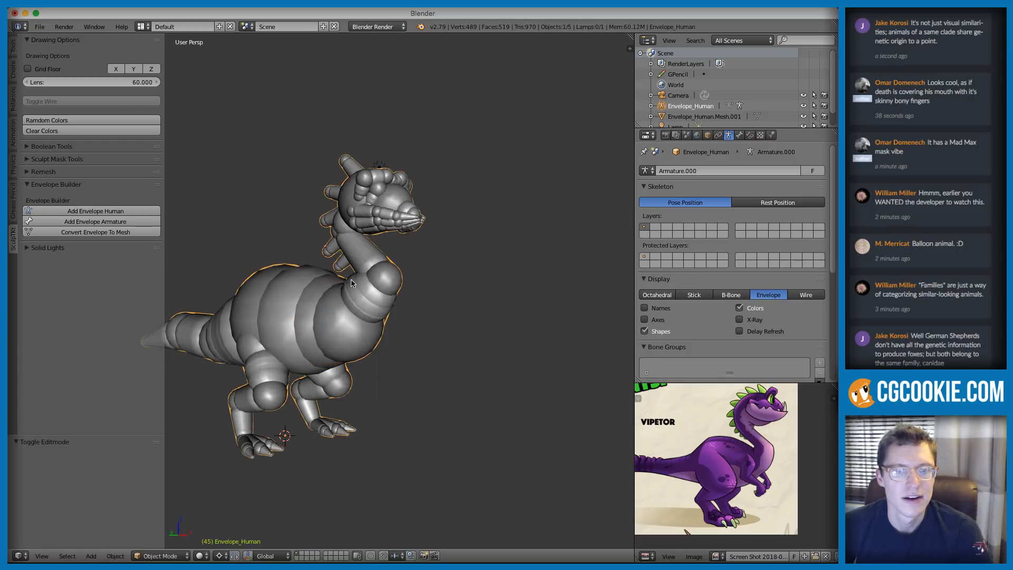
left_click(85, 232)
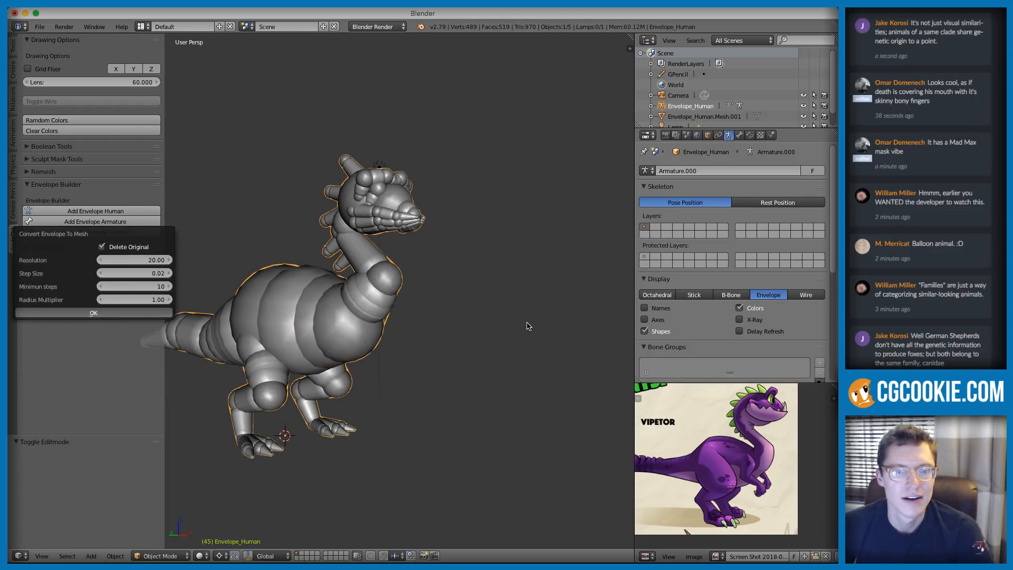
key("Return")
scroll(493, 289, "up", 2)
scroll(492, 290, "down", 1)
scroll(368, 364, "up", 5)
scroll(367, 365, "down", 4)
middle_click_drag(436, 283, 387, 244)
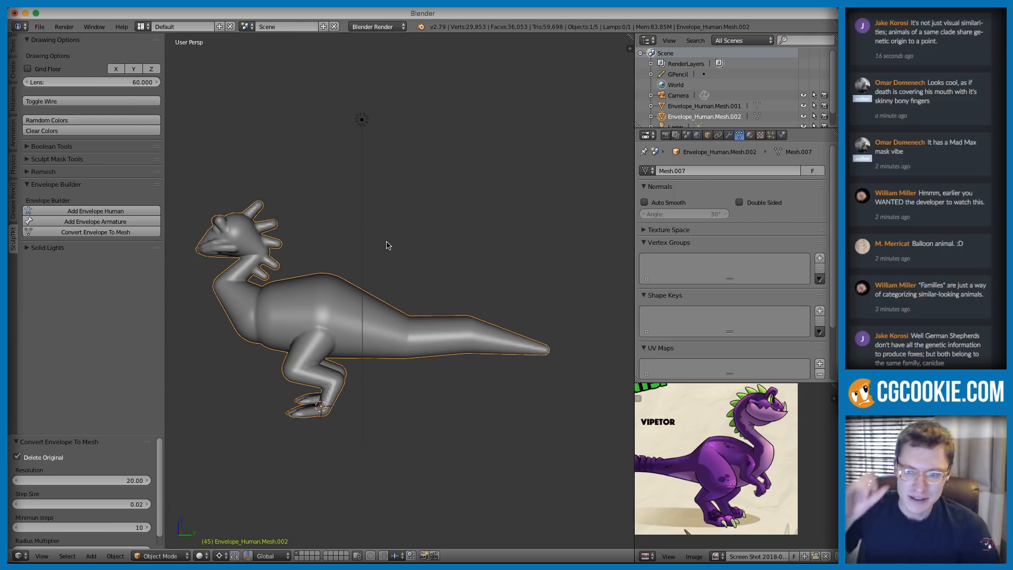
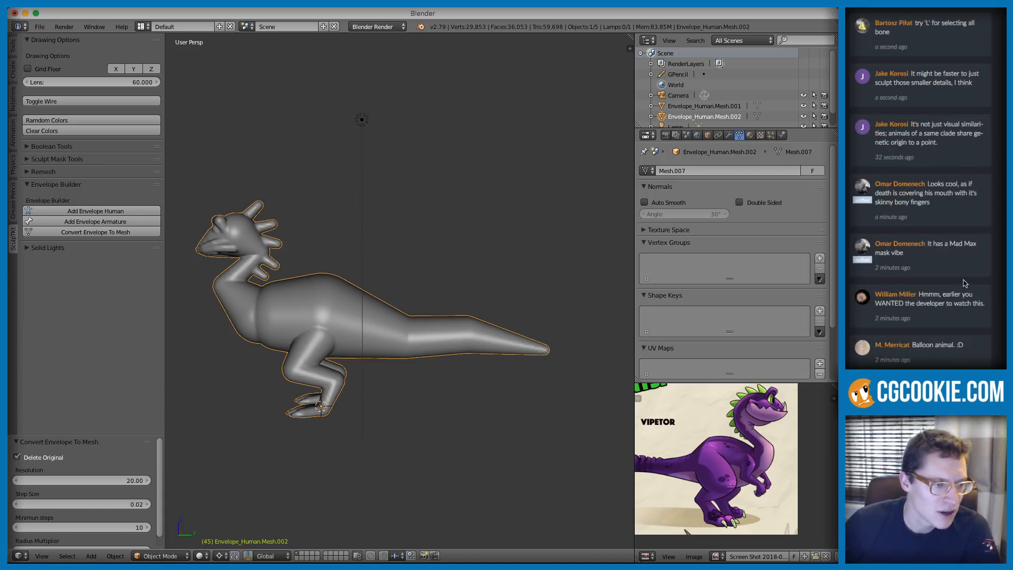
Step: Read back through the live chat's earlier messages, briefly viewing a participant's profile
scroll(958, 286, "down", 5)
scroll(959, 287, "down", 3)
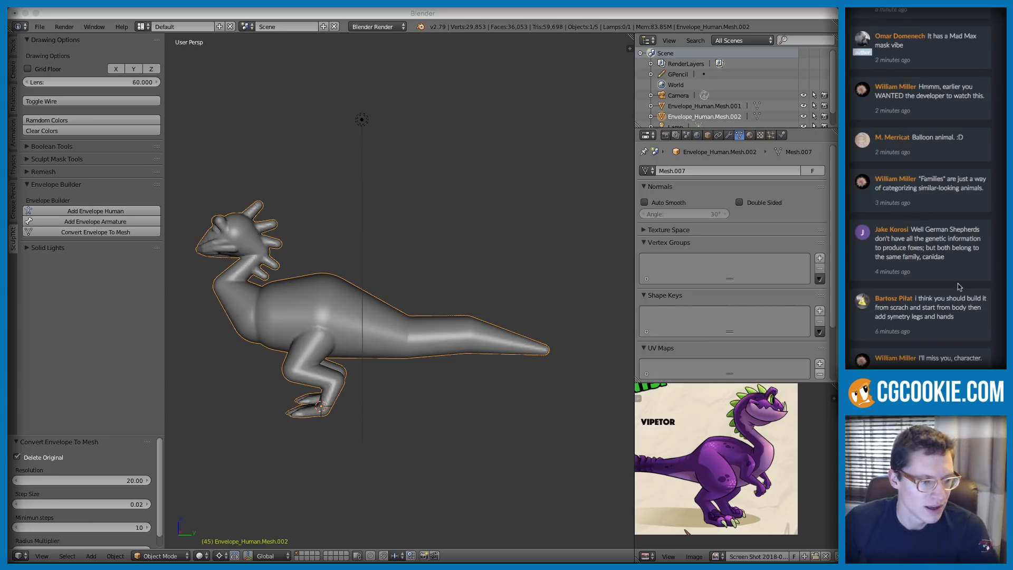
scroll(959, 286, "down", 6)
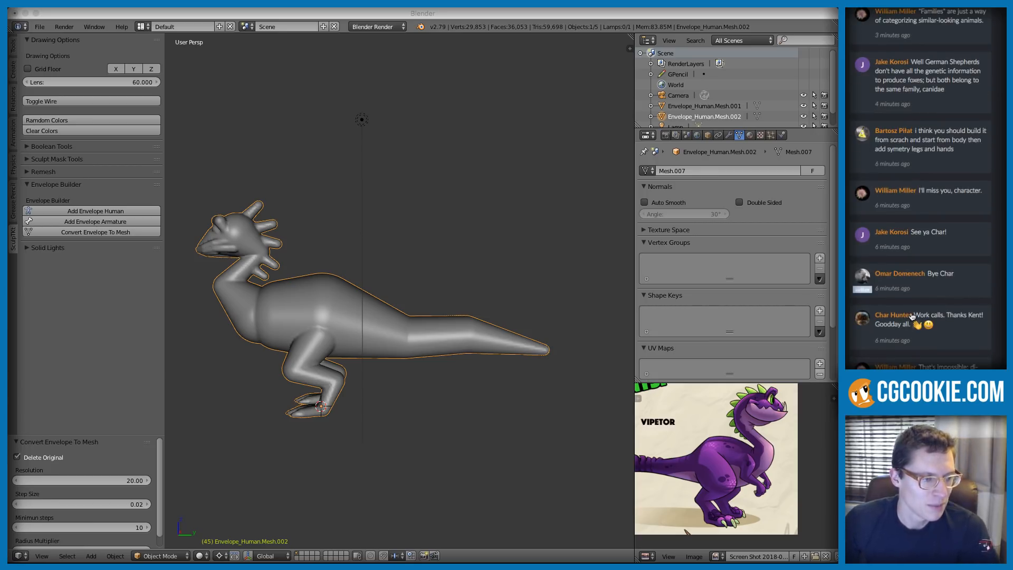
left_click(900, 315)
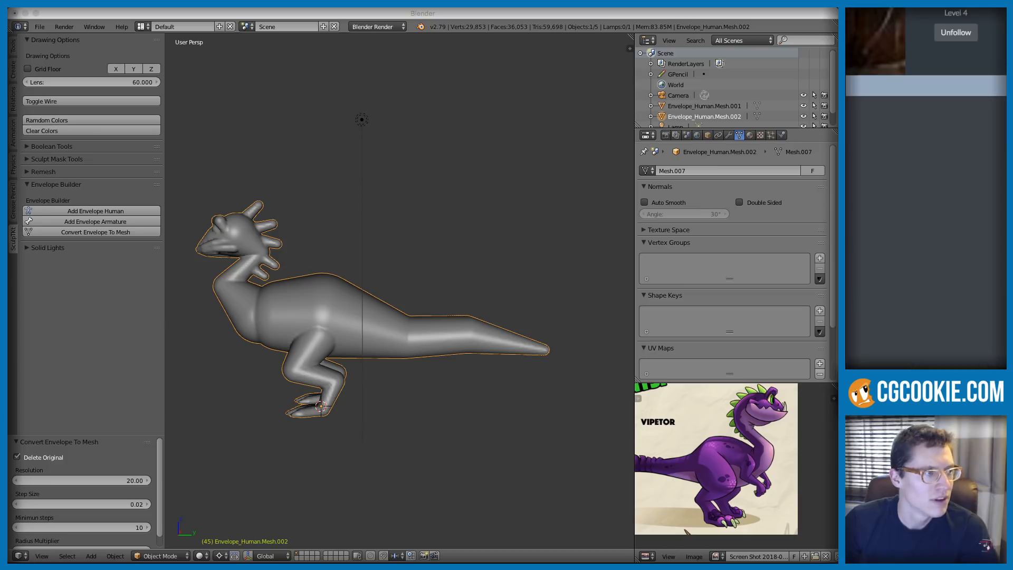
key("super+w")
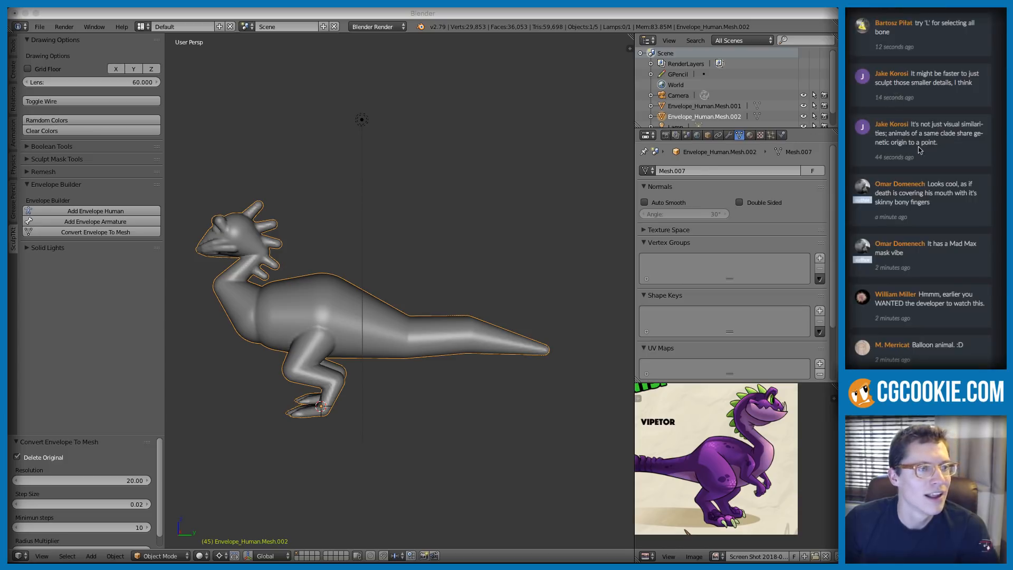
scroll(932, 245, "down", 10)
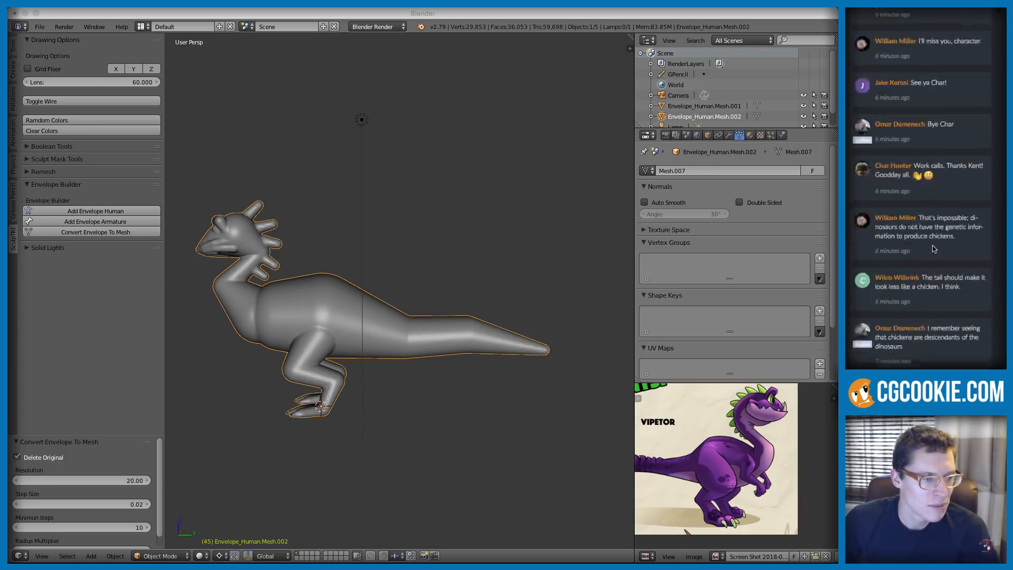
scroll(932, 243, "down", 2)
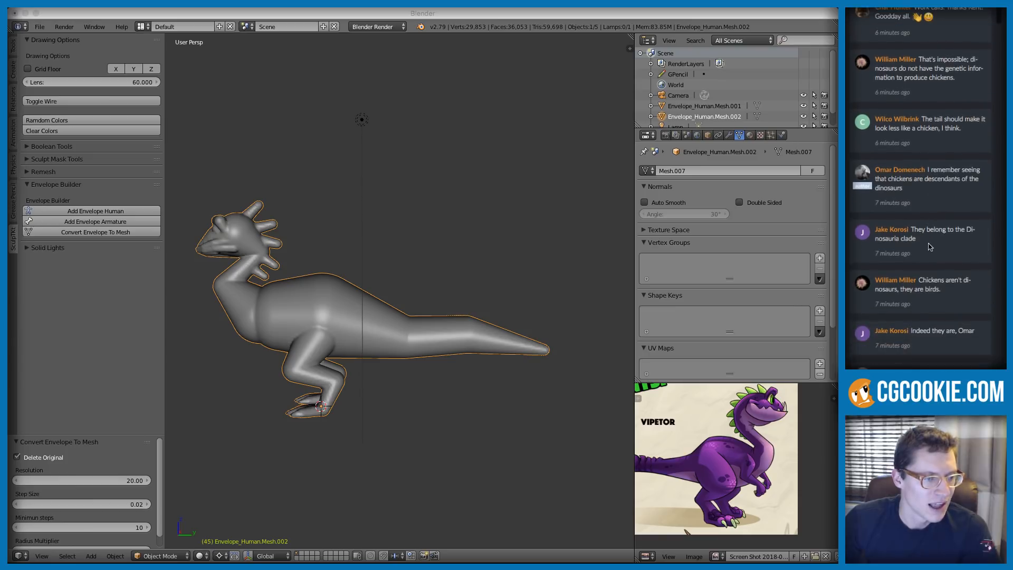
scroll(930, 247, "down", 7)
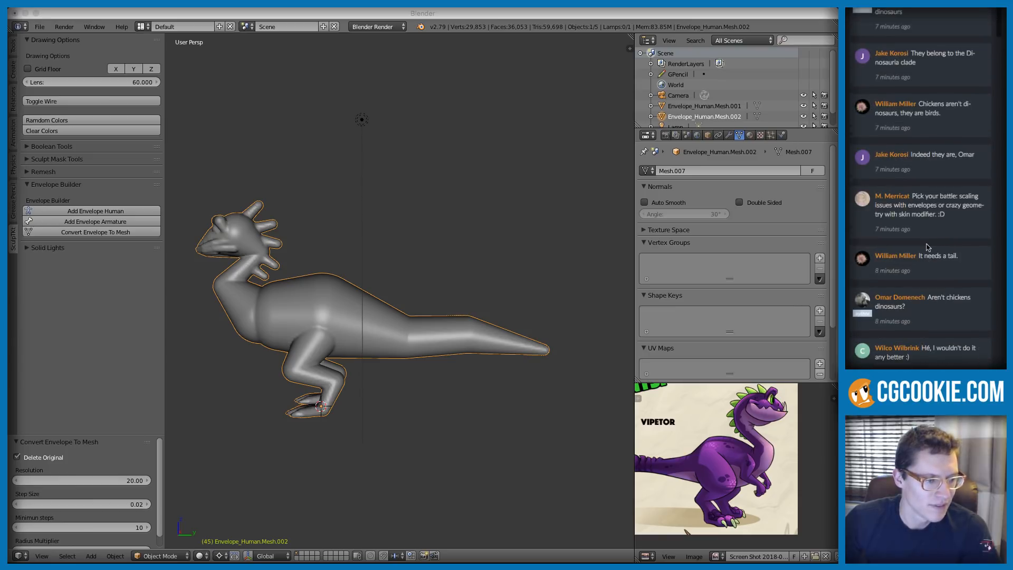
scroll(927, 246, "up", 18)
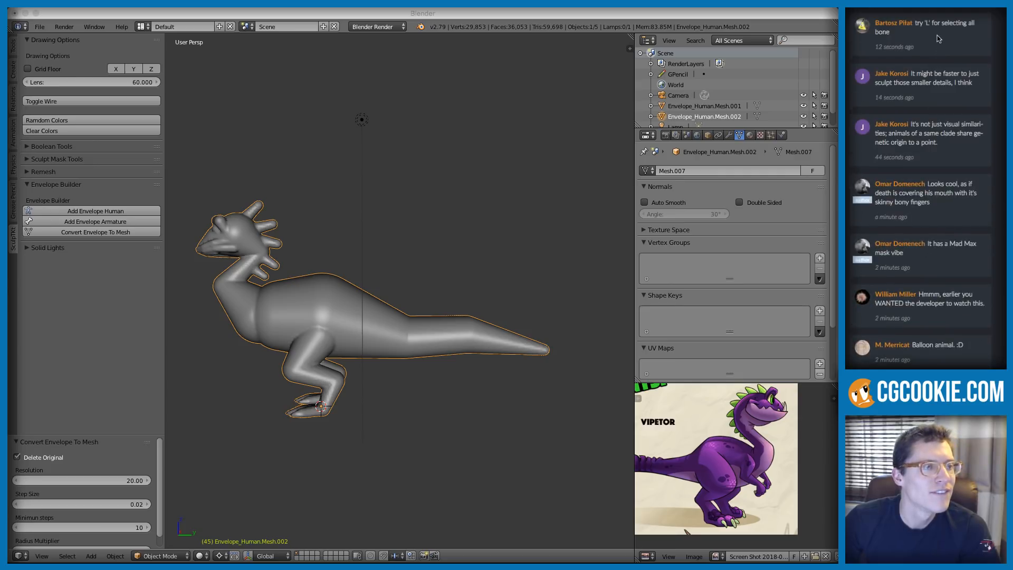
Step: Undo the mesh conversion and put the restored envelope armature into Edit Mode
left_click(328, 229)
middle_click_drag(328, 229, 453, 296)
key("ctrl+z")
scroll(389, 293, "up", 1)
middle_click_drag(410, 262, 412, 311, "shift")
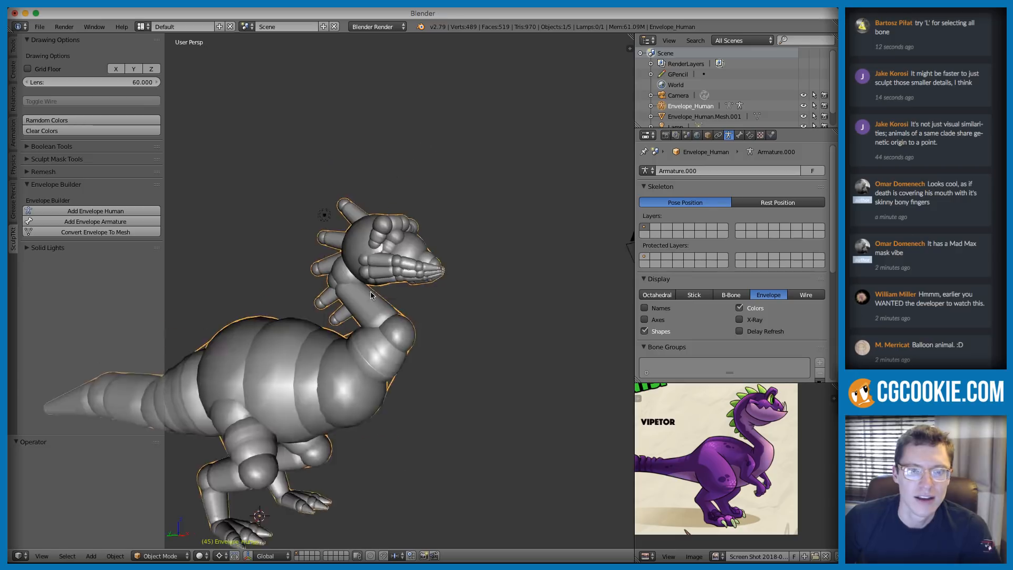
scroll(412, 296, "up", 2)
key("Tab")
Step: Try linked-bone selection on the snout and the outer brow chain of the creature's head
right_click(422, 225)
scroll(444, 223, "up", 5)
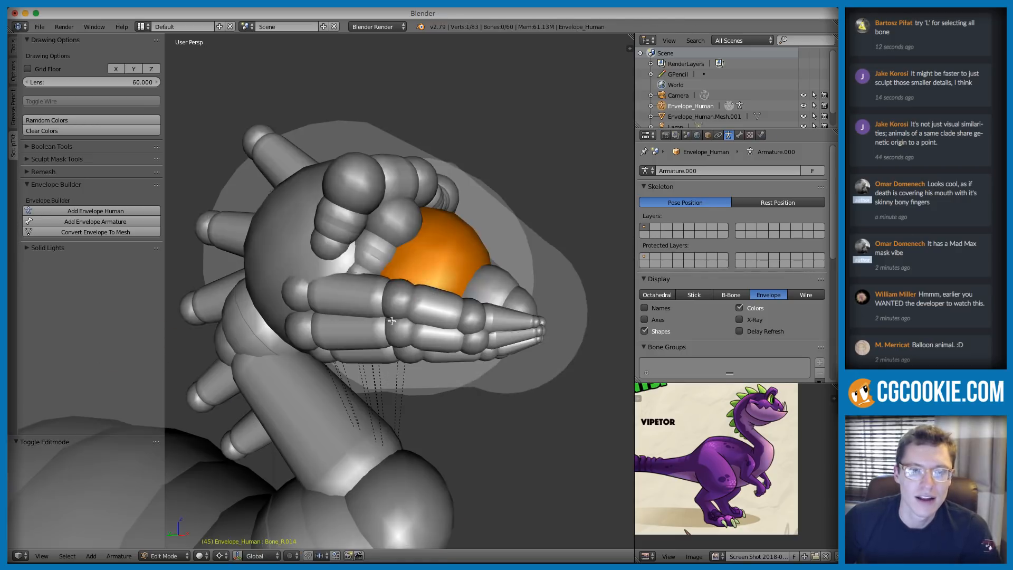
key("l")
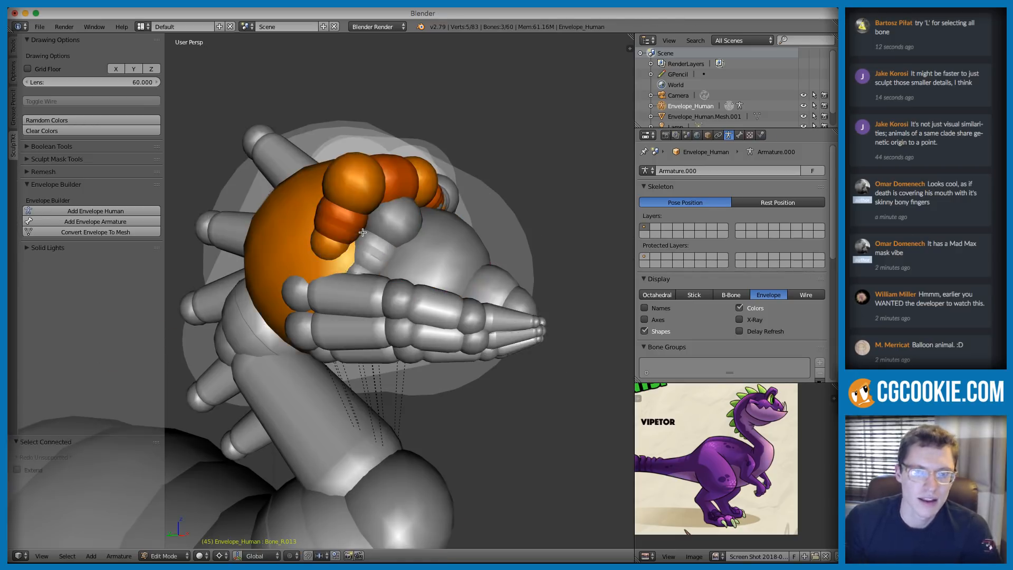
middle_click_drag(428, 217, 494, 228)
scroll(494, 227, "down", 2)
right_click(378, 278)
right_click(421, 281)
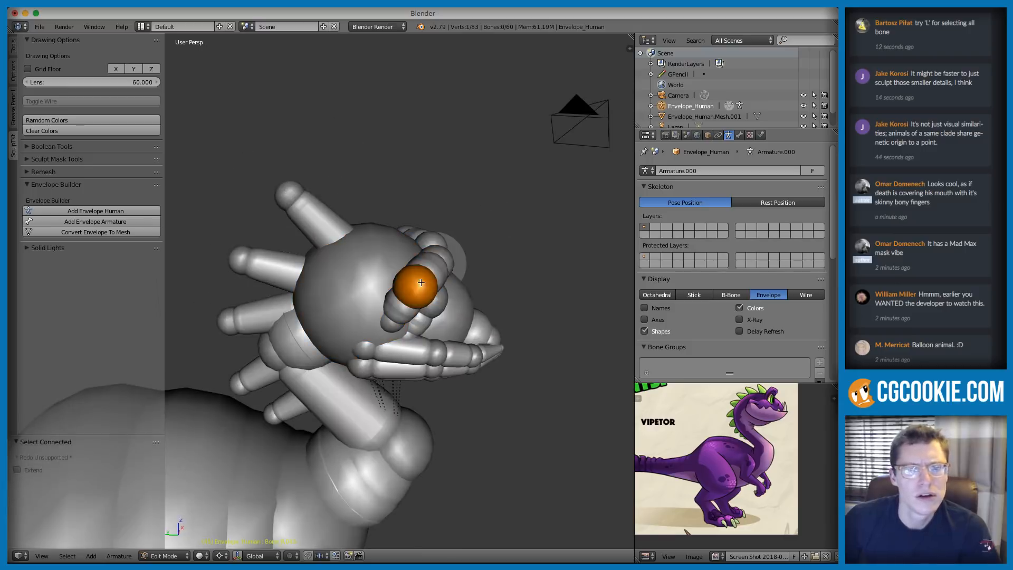
key("l")
Step: Pick among the brow joints in wireframe and solid display and try linked selection from the inner brow joint
middle_click_drag(430, 277, 396, 219)
right_click(242, 219)
key("z")
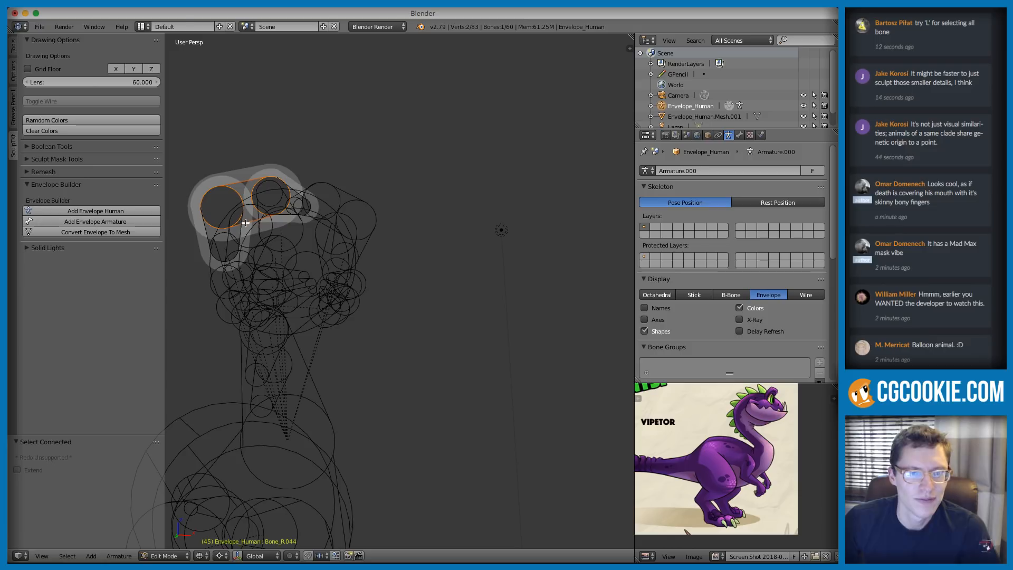
right_click(272, 224)
right_click(275, 226)
right_click(271, 227)
key("z")
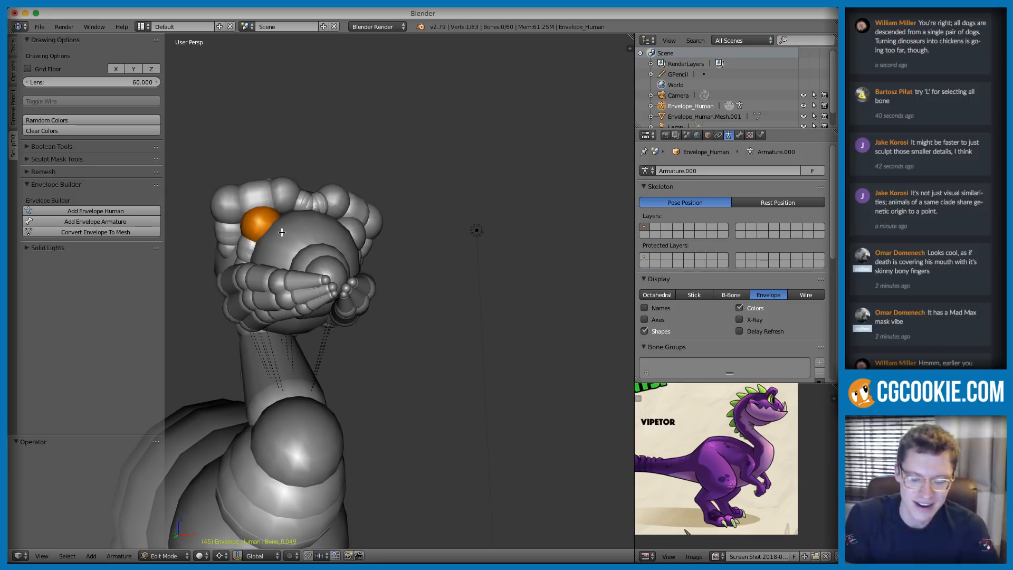
key("l")
Step: Try growing the selection from the inner brow joint and from the snout tip, and deselect everything
middle_click_drag(290, 218, 420, 280)
right_click(423, 279)
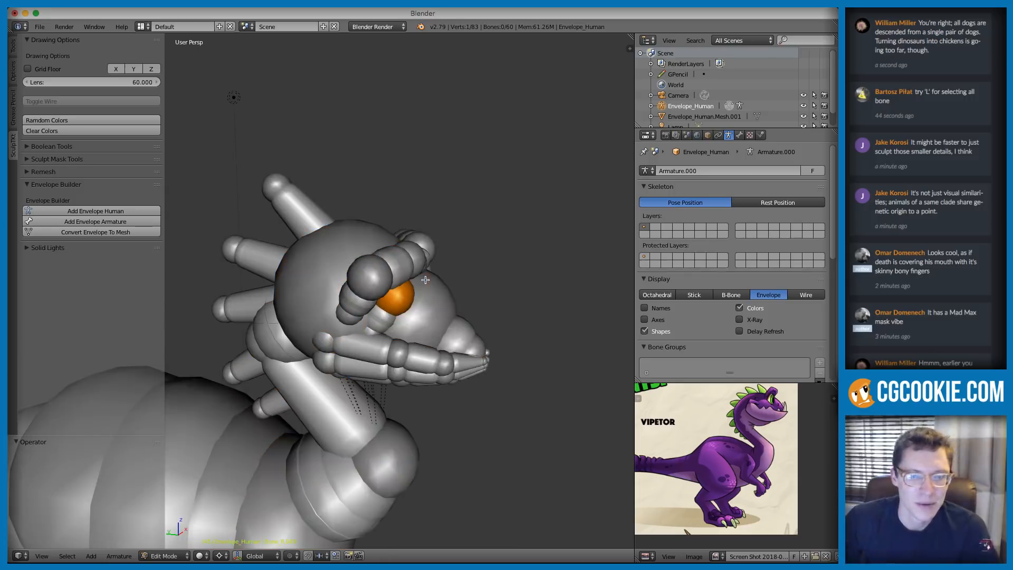
key("ctrl+KP_Add")
middle_click_drag(466, 215, 328, 248)
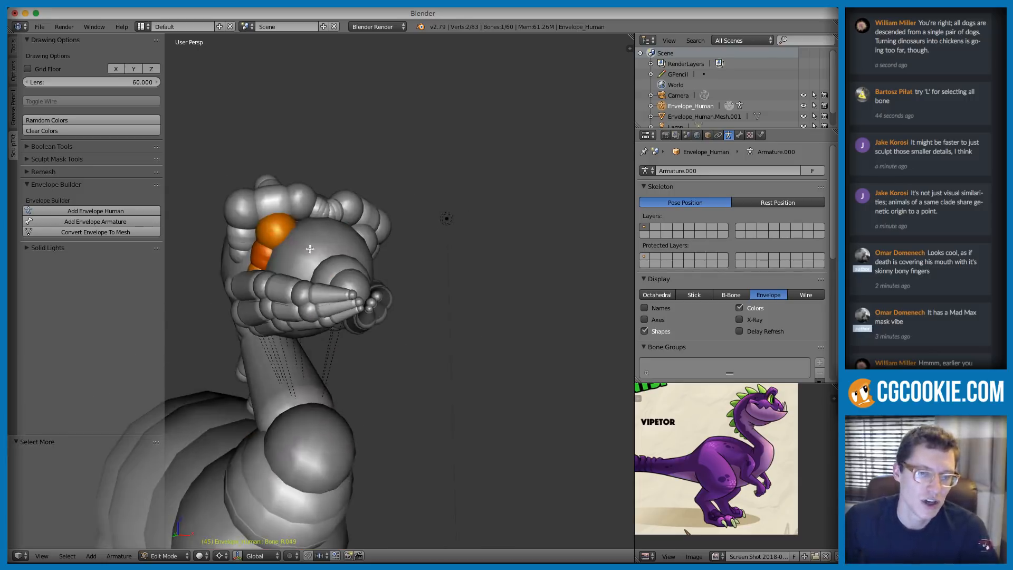
right_click(278, 291)
right_click(304, 288)
middle_click_drag(365, 313, 417, 342)
right_click(454, 363)
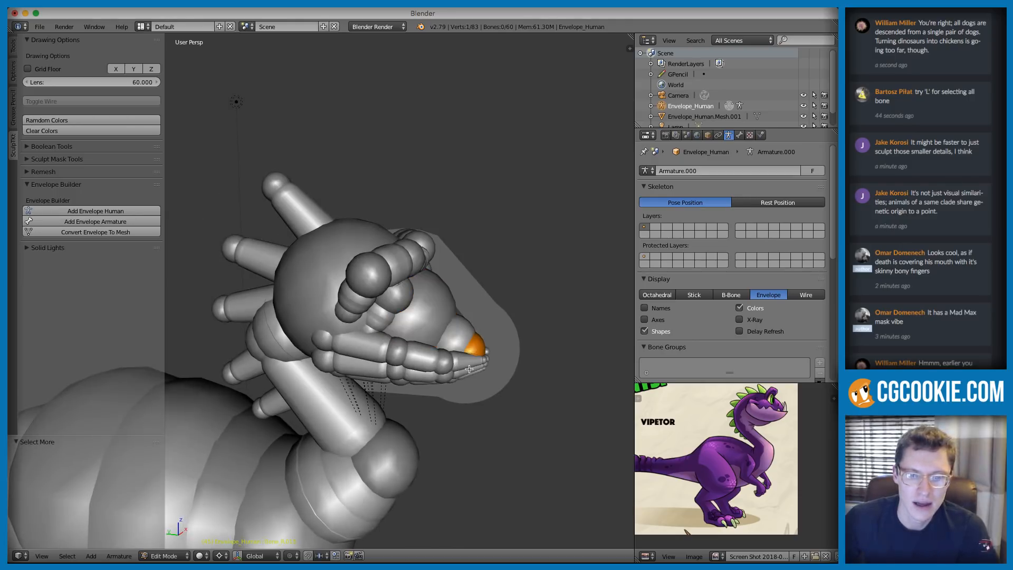
key("ctrl+KP_Add")
key("ctrl+KP_Add")
key("ctrl+KP_Add")
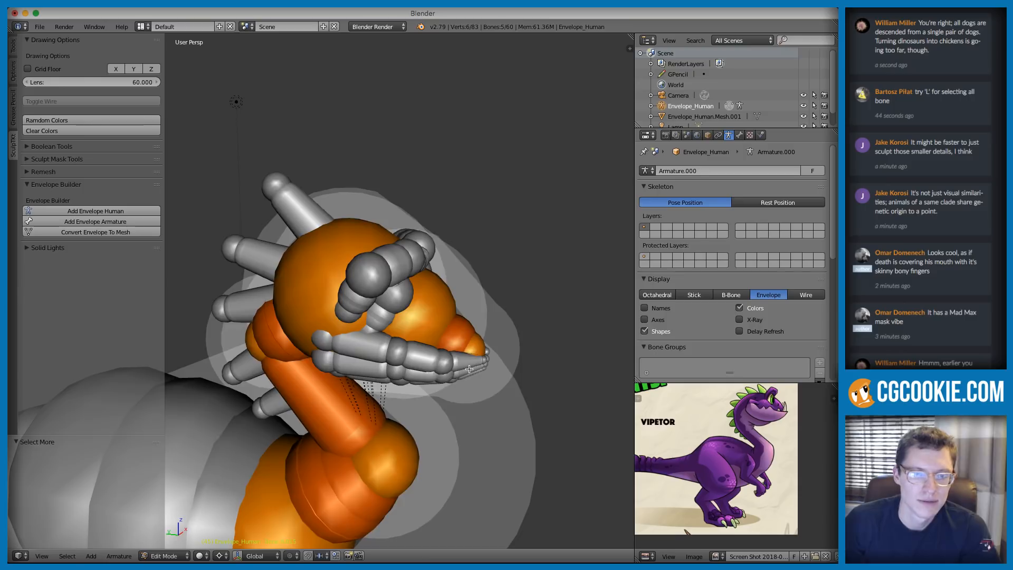
key("a")
Step: Try enlarging and moving the hip joint of one leg, and undo both changes
scroll(400, 236, "down", 5)
middle_click_drag(433, 348, 447, 269, "shift")
right_click(262, 374)
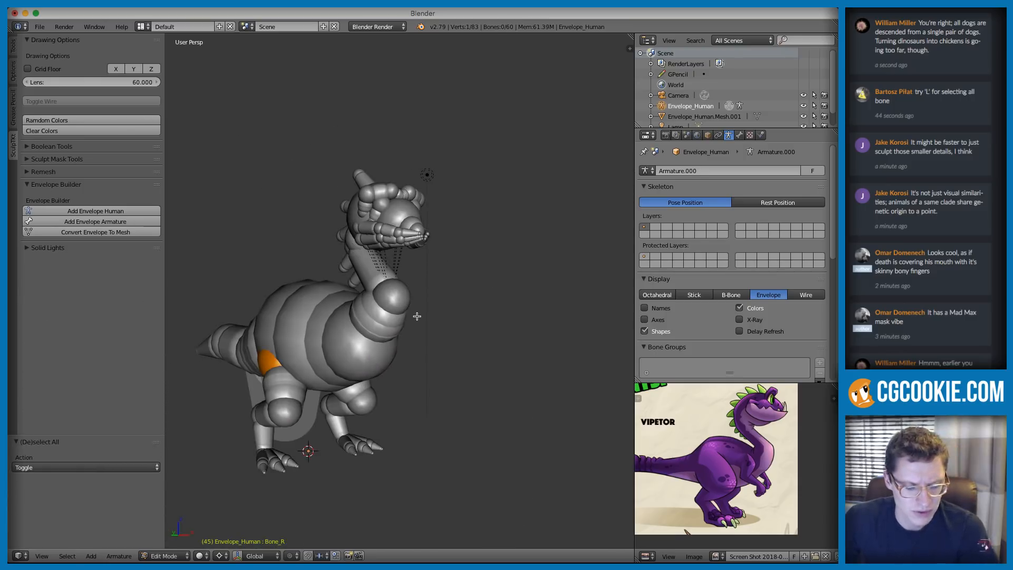
key("alt+s")
left_click(549, 309)
key("g")
left_click(518, 312)
middle_click_drag(518, 311, 321, 396)
key("ctrl+z")
key("ctrl+z")
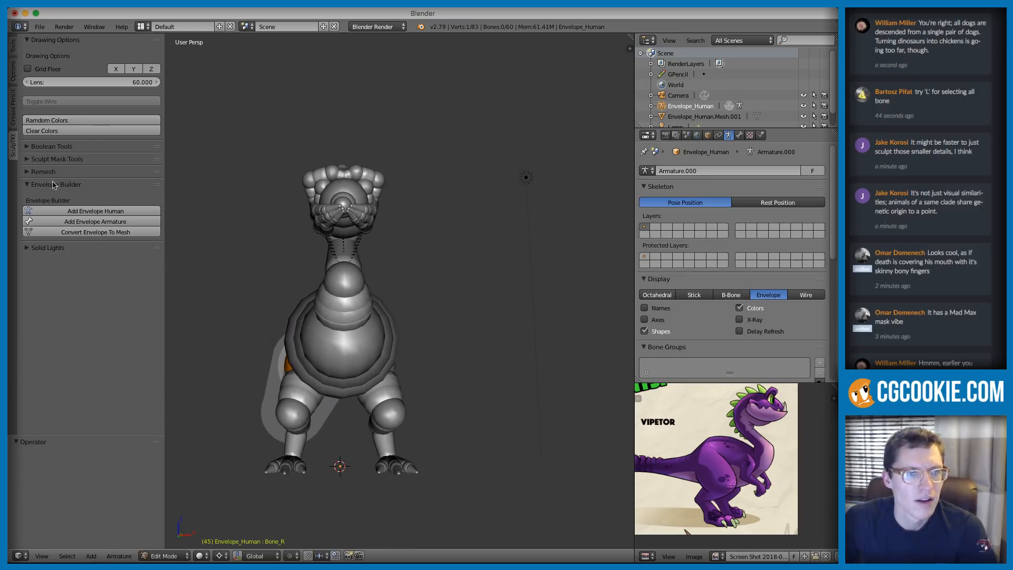
Step: Enable X-Axis Mirror for the armature and scale the hip joint's envelope radius by about 1.25
left_click(14, 73)
left_click(28, 55)
middle_click_drag(341, 230, 397, 260)
key("alt+s")
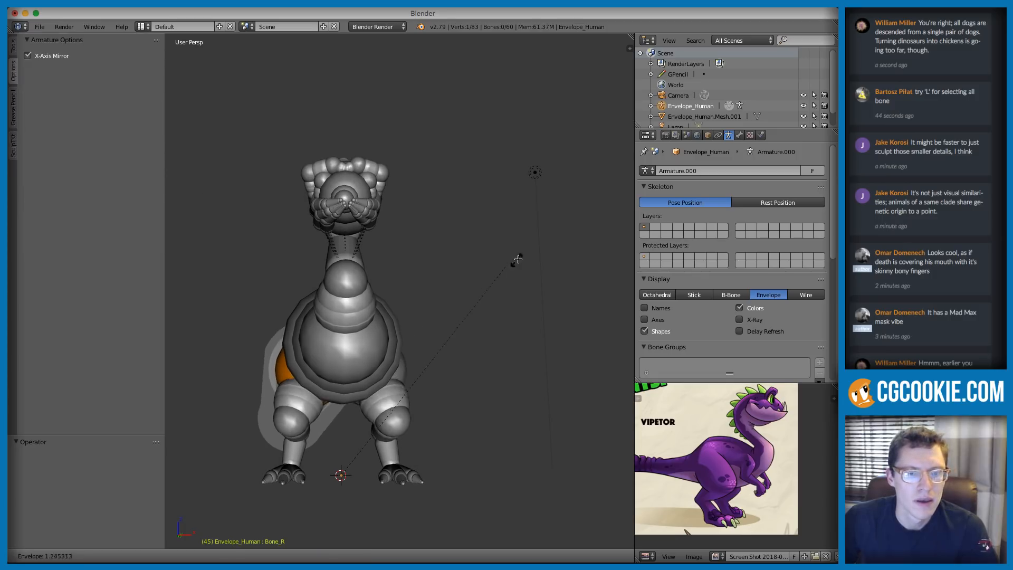
left_click(524, 255)
Step: Raise the enlarged hip joint by 0.287 along the Z axis
middle_click_drag(524, 256, 283, 448)
key("g")
key("z")
left_click(490, 288)
Step: Select the knee together with the lower leg and foot and move them outward along the X axis
right_click(286, 407)
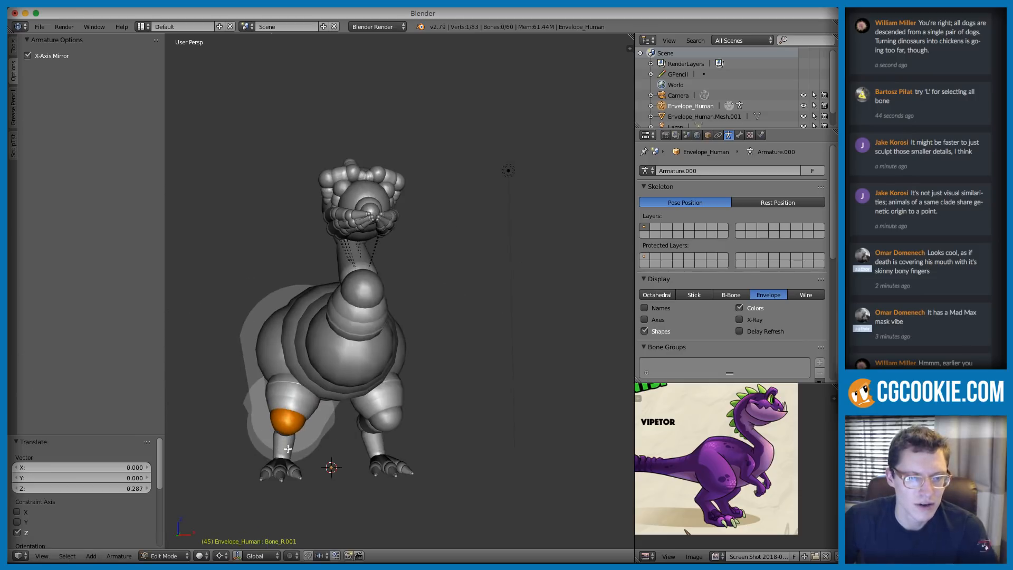
key("b")
left_click_drag(232, 438, 319, 493)
middle_click_drag(319, 493, 397, 362)
key("g")
key("x")
left_click(316, 416)
Step: Fine-tune the sideways position of the knee, lower leg and foot, finishing with a shift of -0.017 along X
key("g")
key("x")
left_click(280, 371)
key("a")
key("l")
key("g")
key("x")
left_click(312, 323)
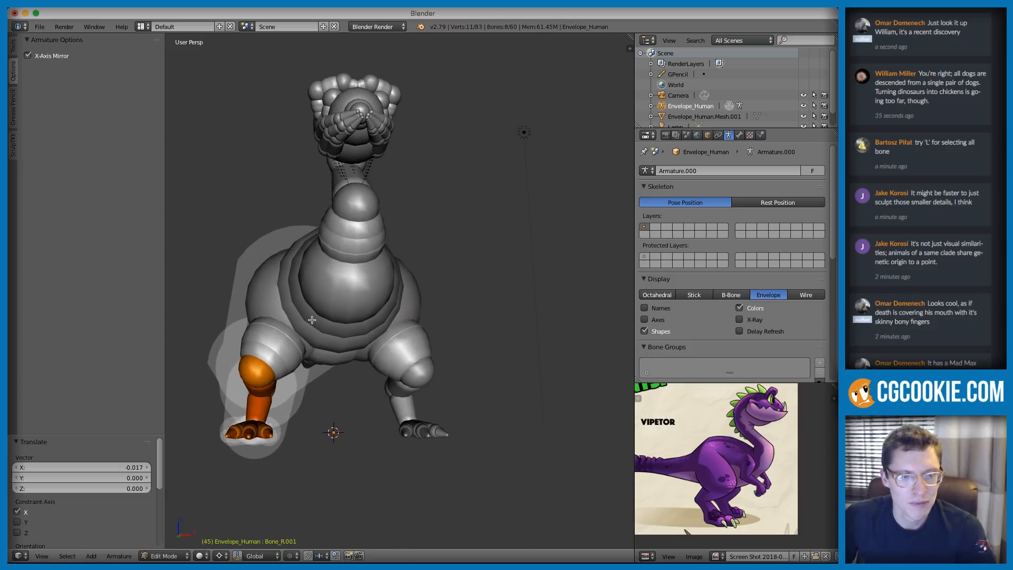
Step: Enlarge the knee joint's envelope radius, return to Object Mode and deselect everything
right_click(260, 367)
middle_click_drag(318, 354, 392, 341)
key("alt+s")
left_click(493, 317)
mouse_move(493, 317)
middle_mouse_down()
mouse_move(522, 328)
mouse_move(510, 319)
middle_mouse_up()
middle_click_drag(511, 318, 443, 294, "ctrl")
key("Tab")
key("a")
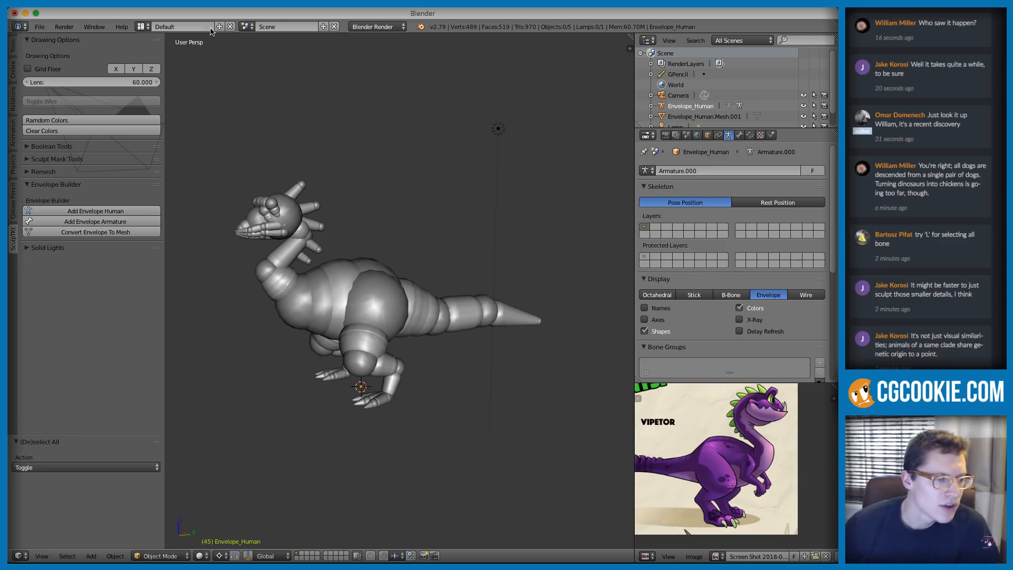
Step: Read through the recent and earlier messages in the live chat
scroll(875, 202, "down", 1)
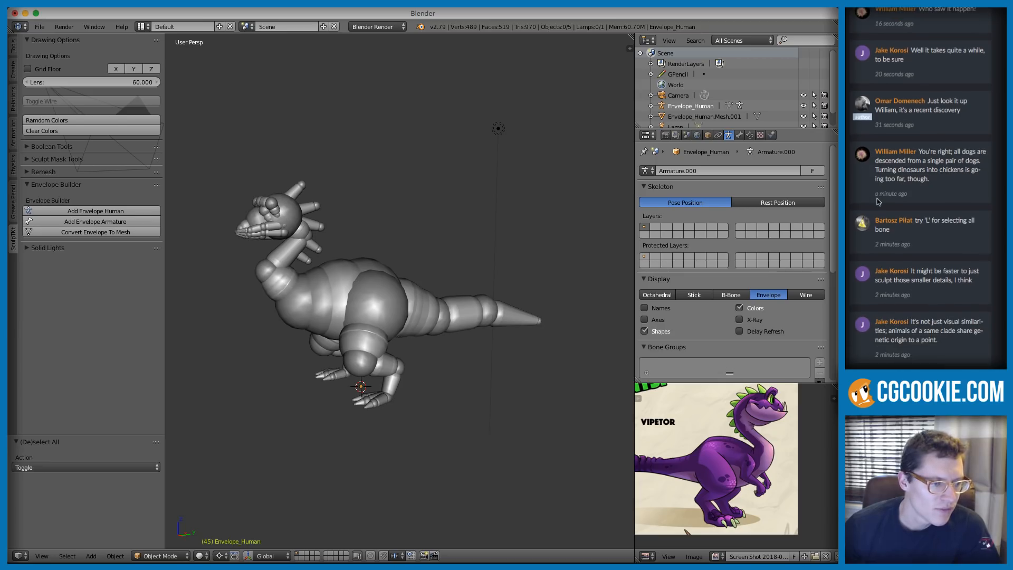
scroll(878, 202, "down", 3)
scroll(878, 202, "down", 2)
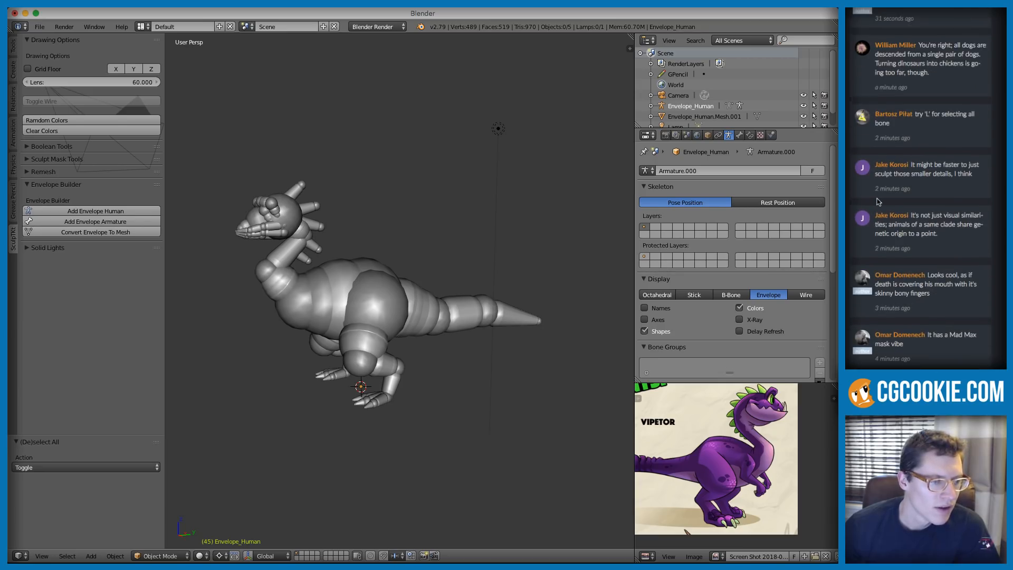
scroll(877, 202, "up", 2)
scroll(877, 202, "up", 5)
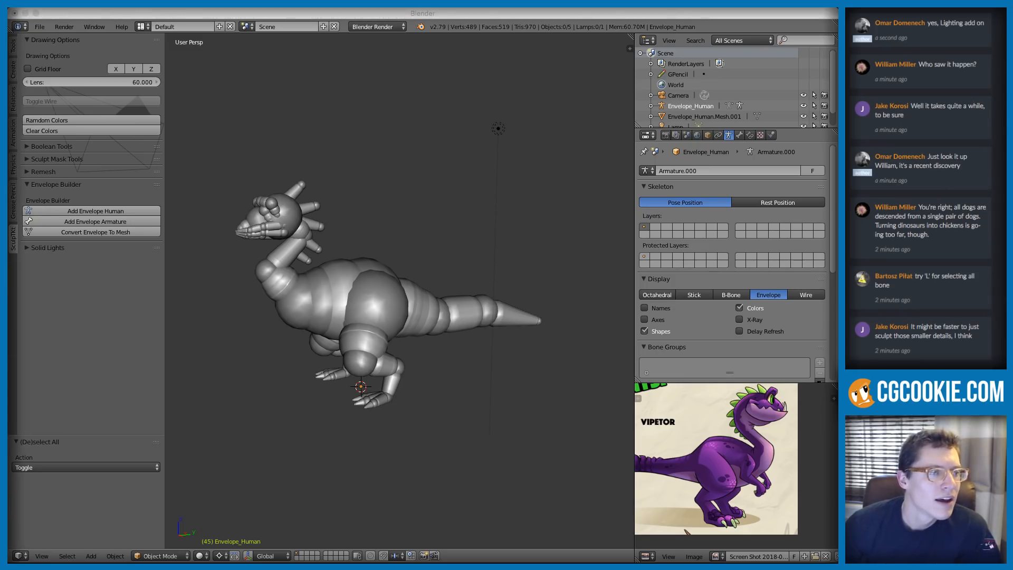
scroll(917, 211, "down", 8)
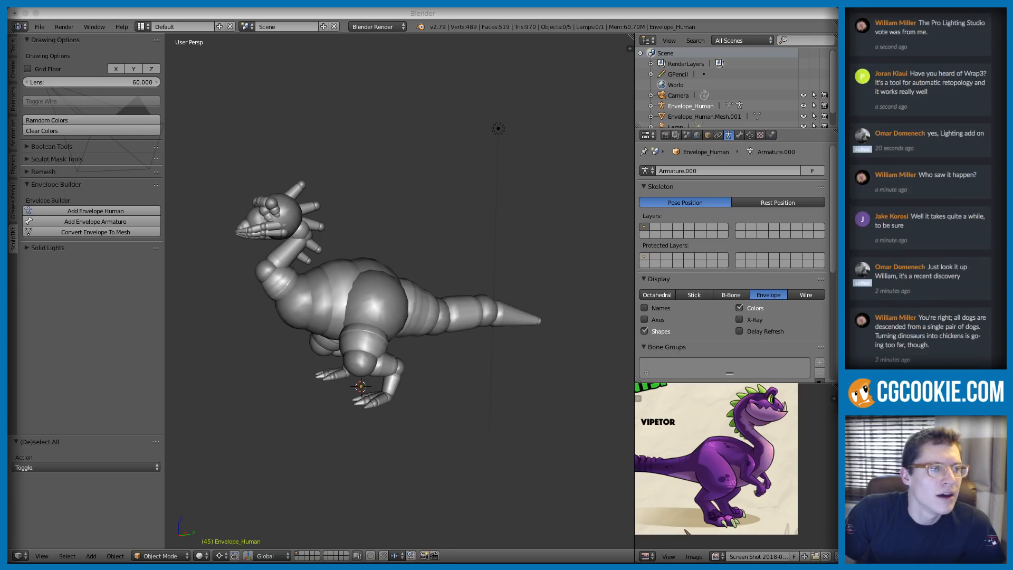
Step: Switch to the web browser and search Google for "wrap3 blender", the retopology tool mentioned in the chat
left_click_drag(964, 74, 986, 73)
key("super+Tab")
key("super+l")
type("wra")
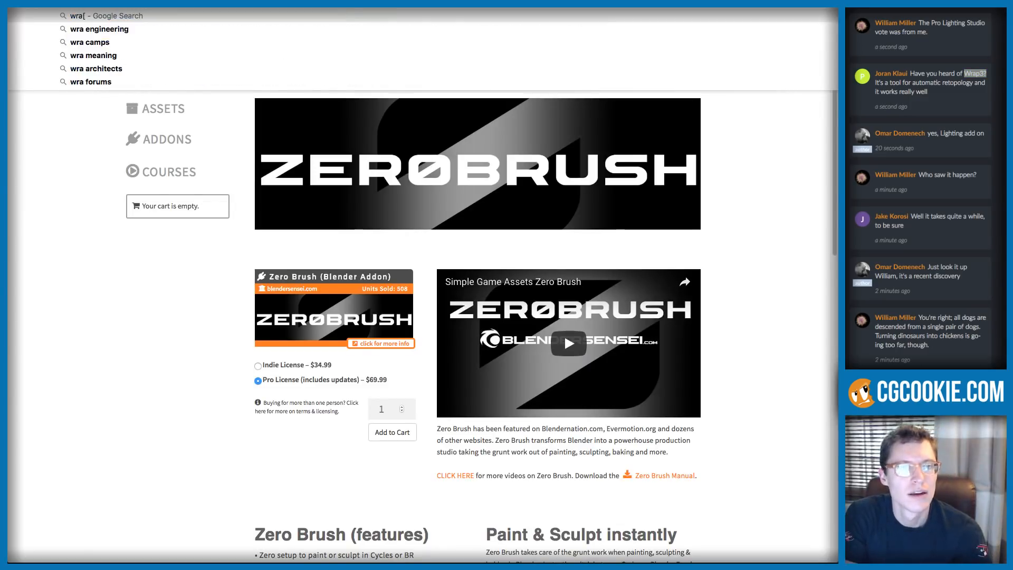
type("p3 blend")
key("Return")
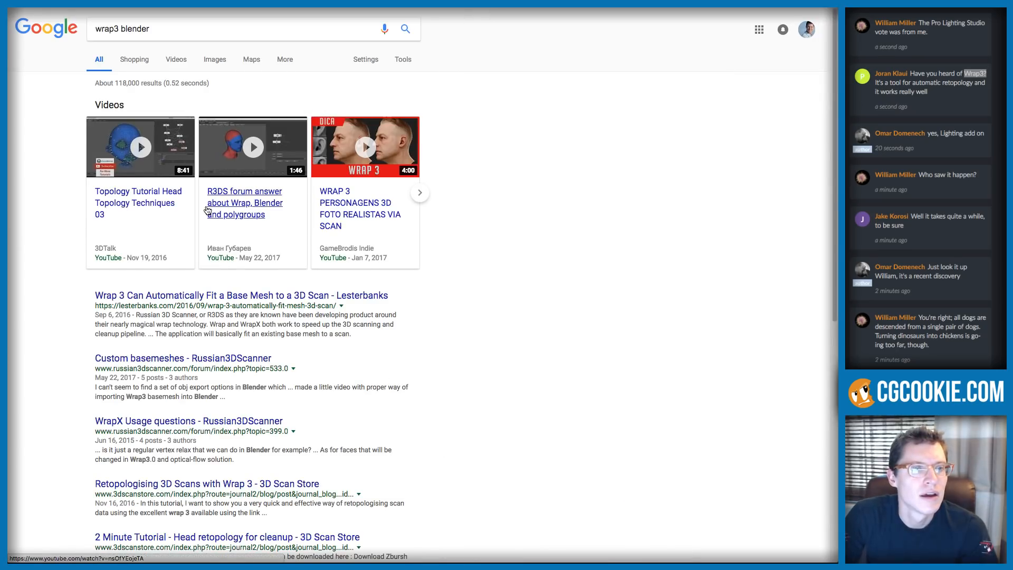
Step: Open the Lesterbanks article about Wrap 3 fitting a base mesh to a 3D scan and read its feature description
left_click(169, 299)
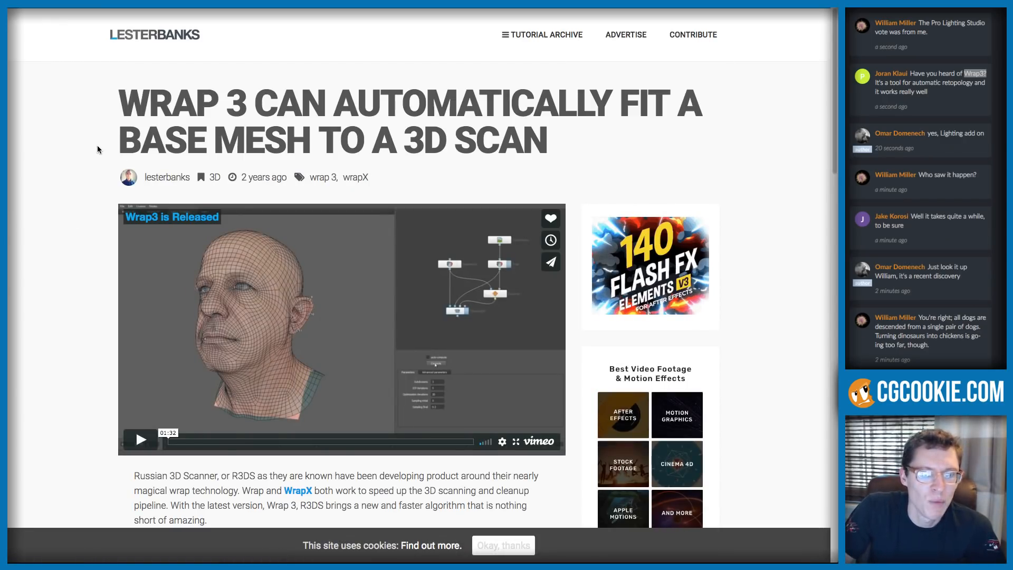
scroll(93, 147, "down", 6)
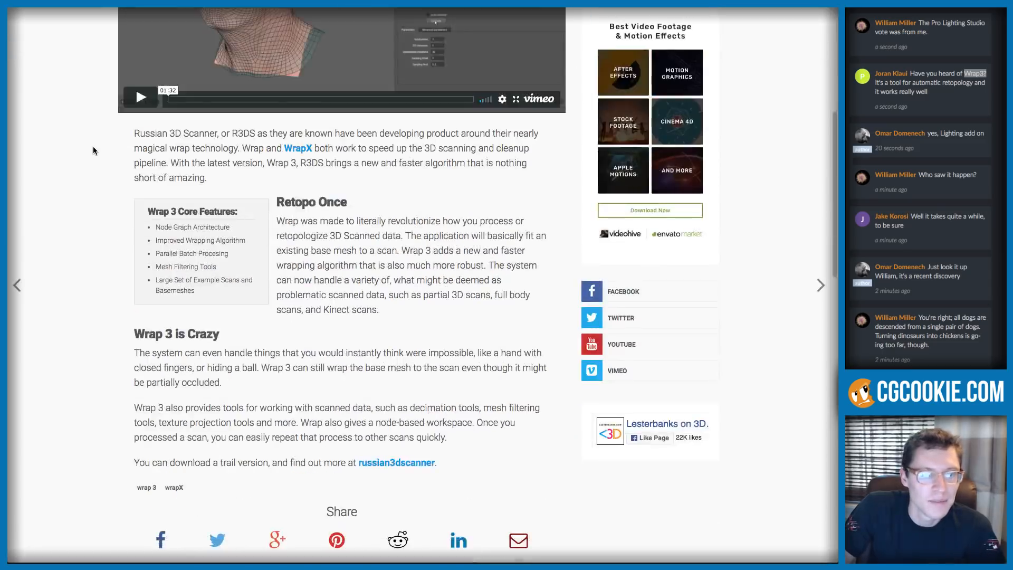
scroll(93, 147, "up", 4)
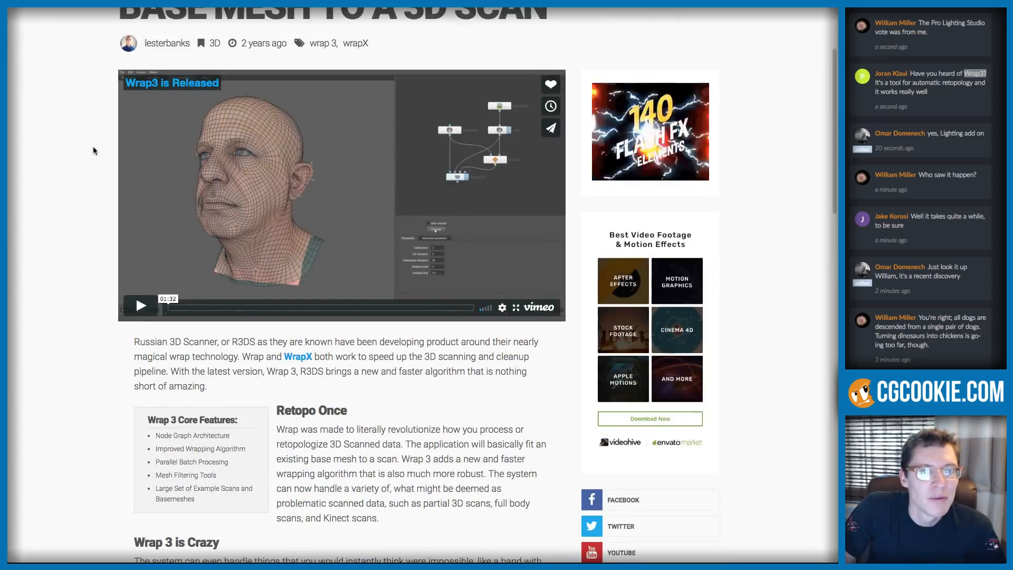
scroll(93, 148, "up", 3)
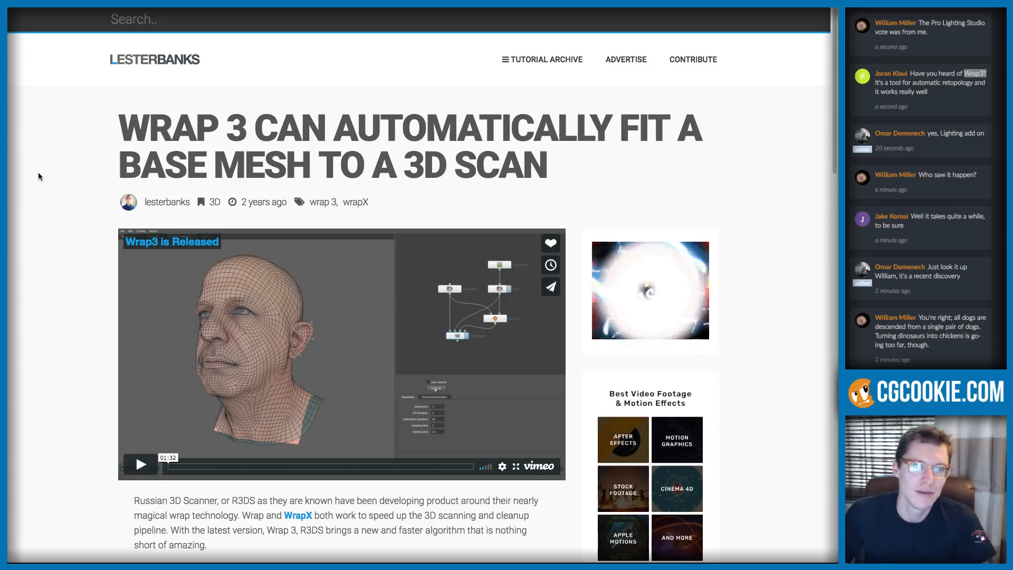
scroll(41, 176, "down", 1)
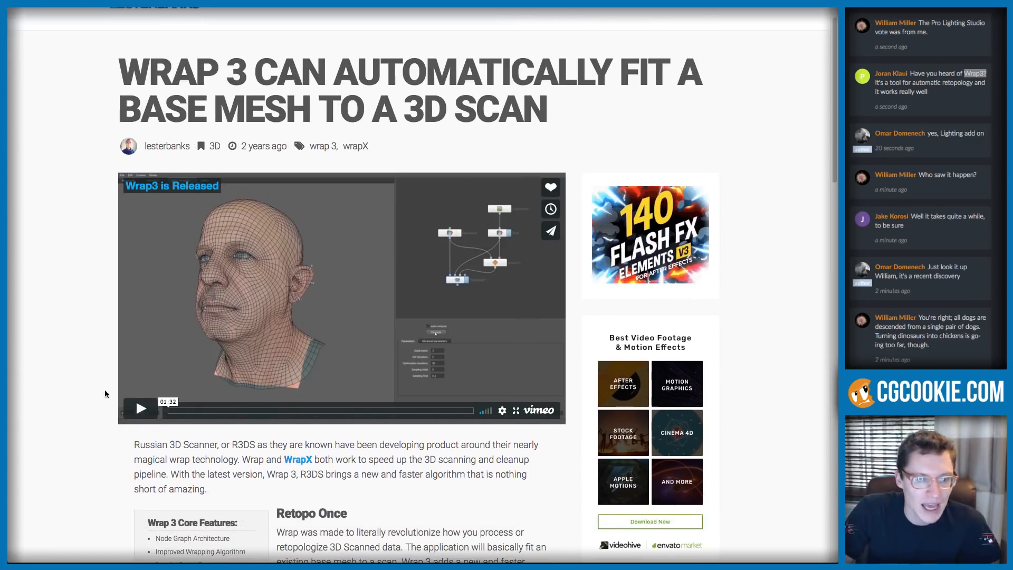
scroll(75, 354, "down", 8)
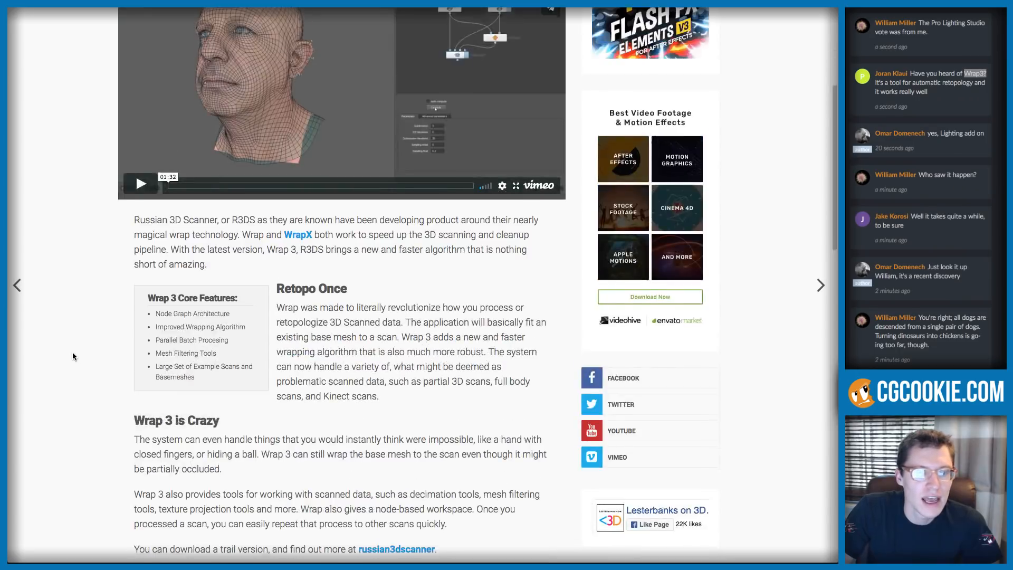
scroll(73, 356, "up", 9)
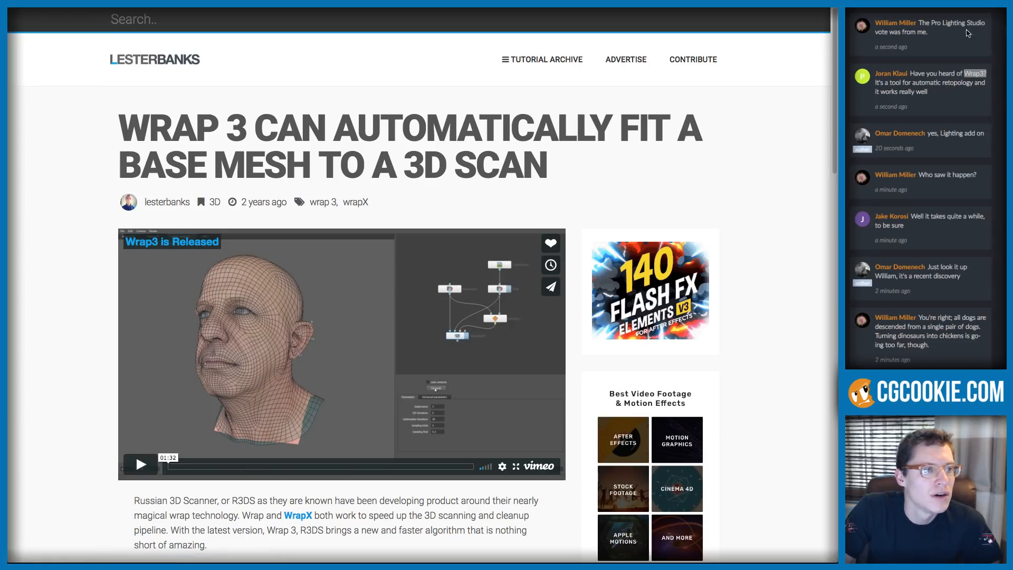
Step: Read the chat messages about the Pro Lighting Studio vote and Wrap3, highlighting their text
left_click_drag(947, 42, 919, 21)
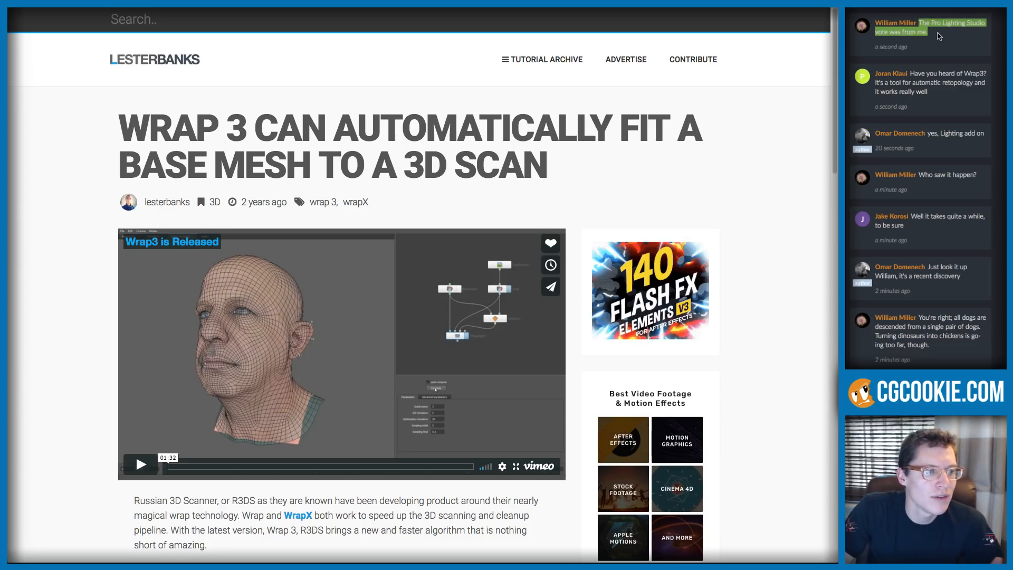
left_click(939, 36)
left_click_drag(937, 94, 911, 74)
left_click(911, 74)
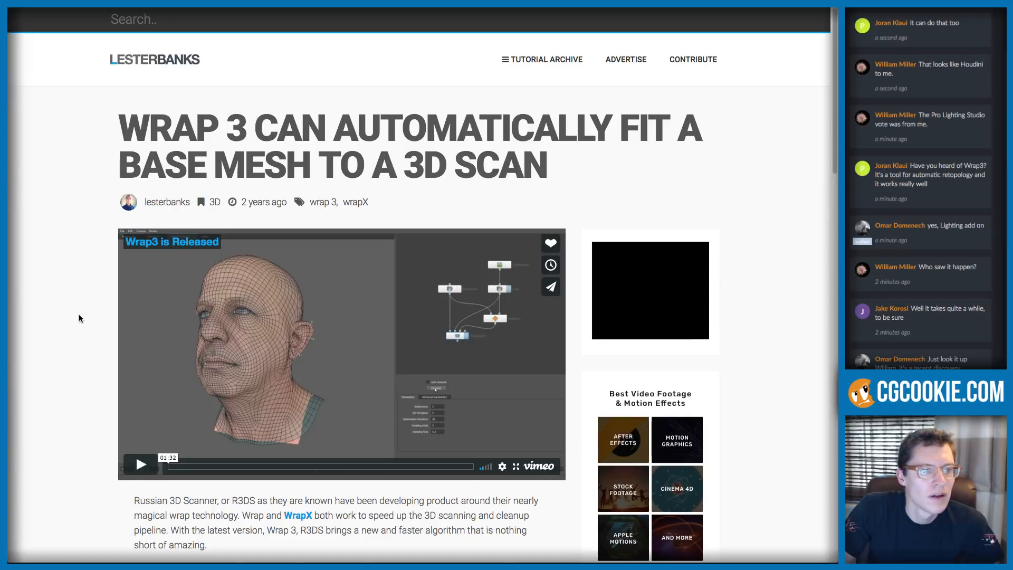
Step: Skim the Wrap 3 article down to its related posts and return to its beginning
scroll(79, 317, "down", 10)
scroll(77, 314, "down", 10)
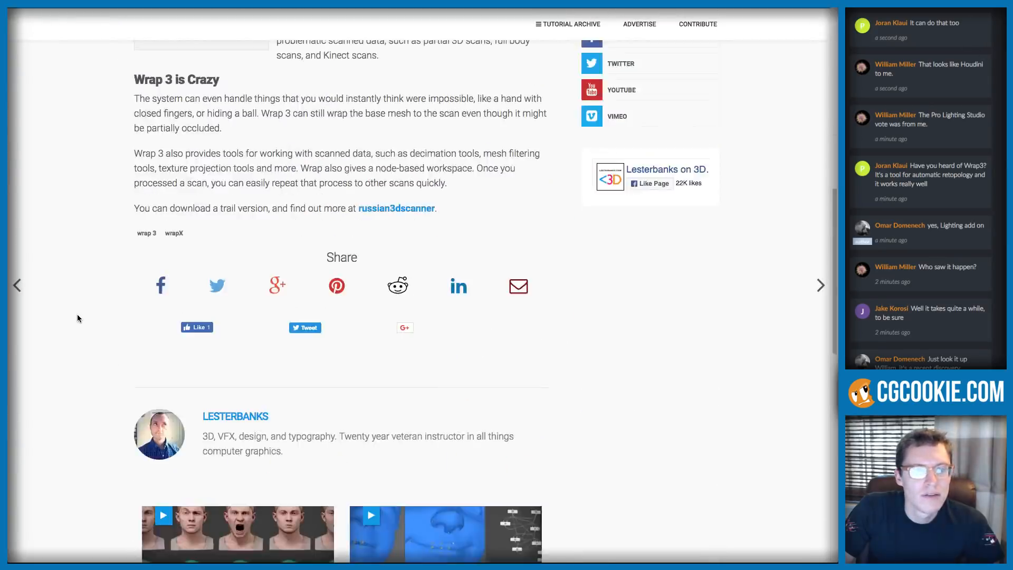
scroll(75, 315, "down", 5)
scroll(75, 320, "up", 20)
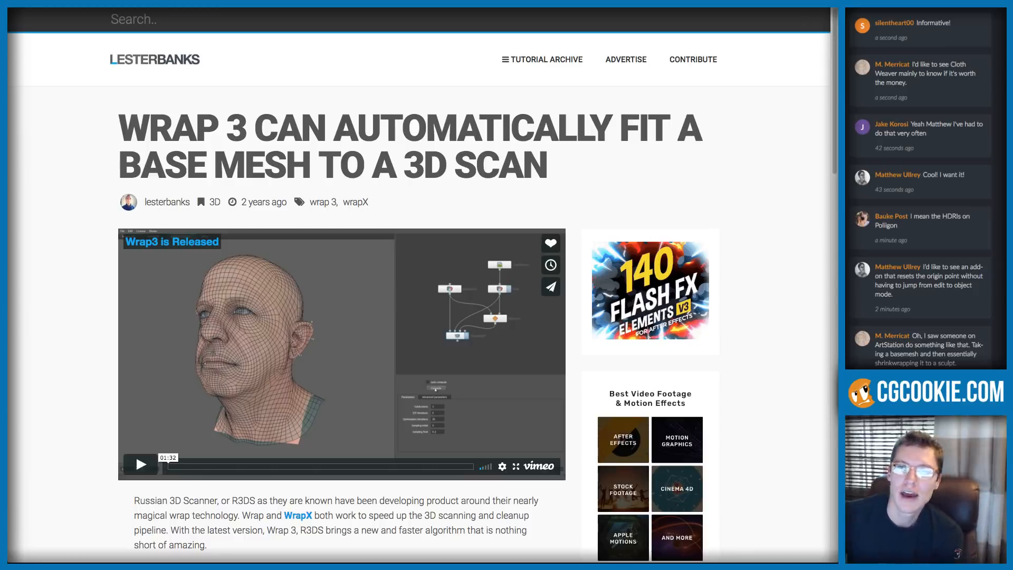
Step: Close the Wrap 3 article and search Google in a new tab for "cloth weaver blender"
key("super+w")
key("super+t")
type("cloth weaver")
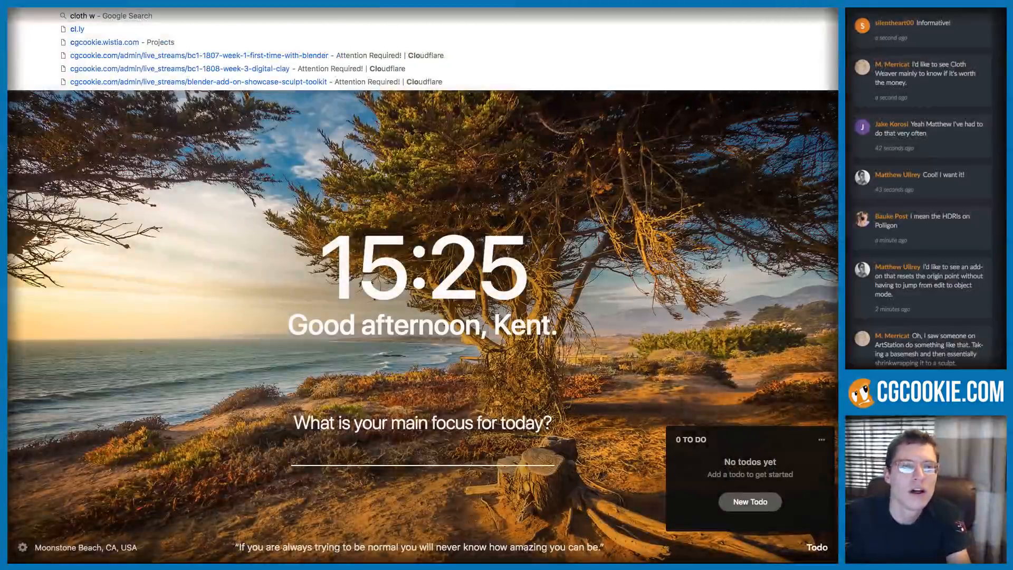
type(" blender")
key("Return")
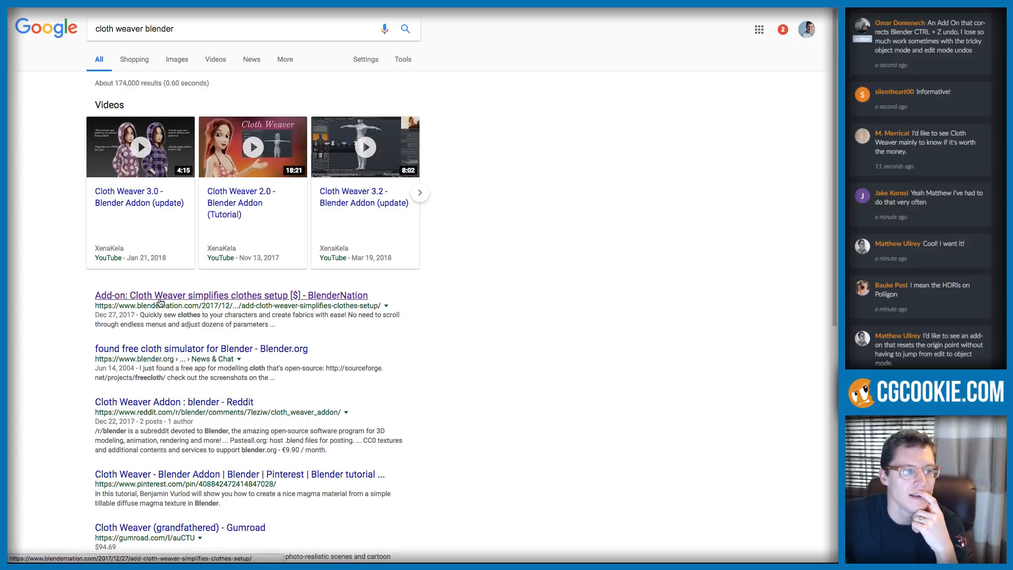
Step: Open the BlenderNation article on the Cloth Weaver add-on from the search results and follow its Blender Market link
scroll(152, 400, "down", 5)
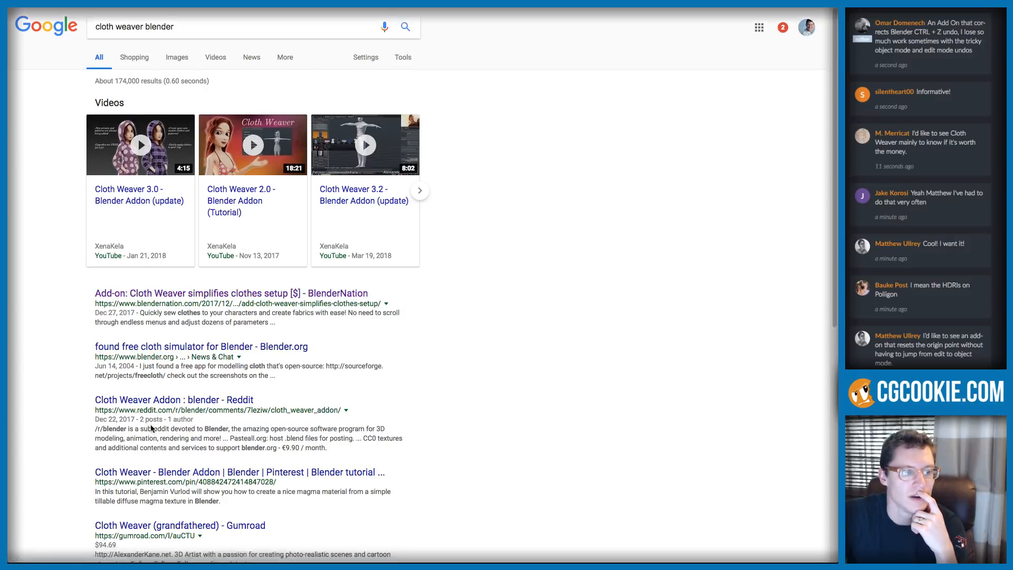
scroll(149, 422, "up", 5)
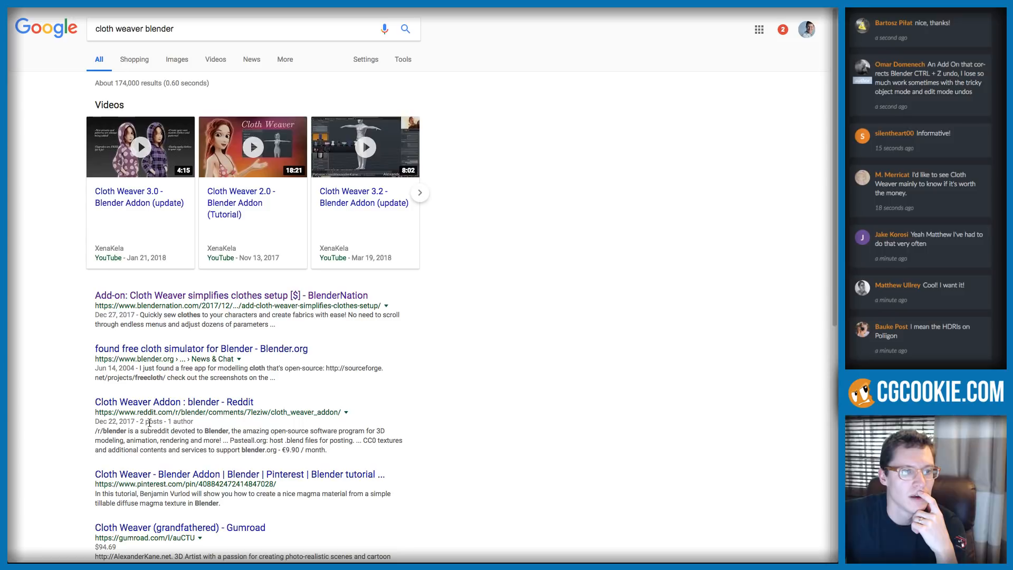
left_click(206, 296)
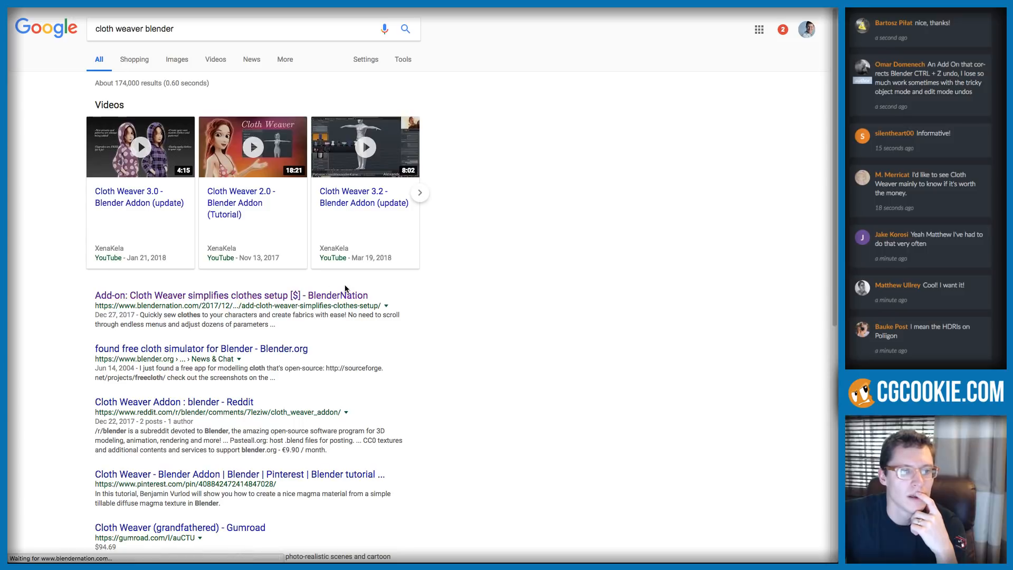
scroll(325, 293, "down", 4)
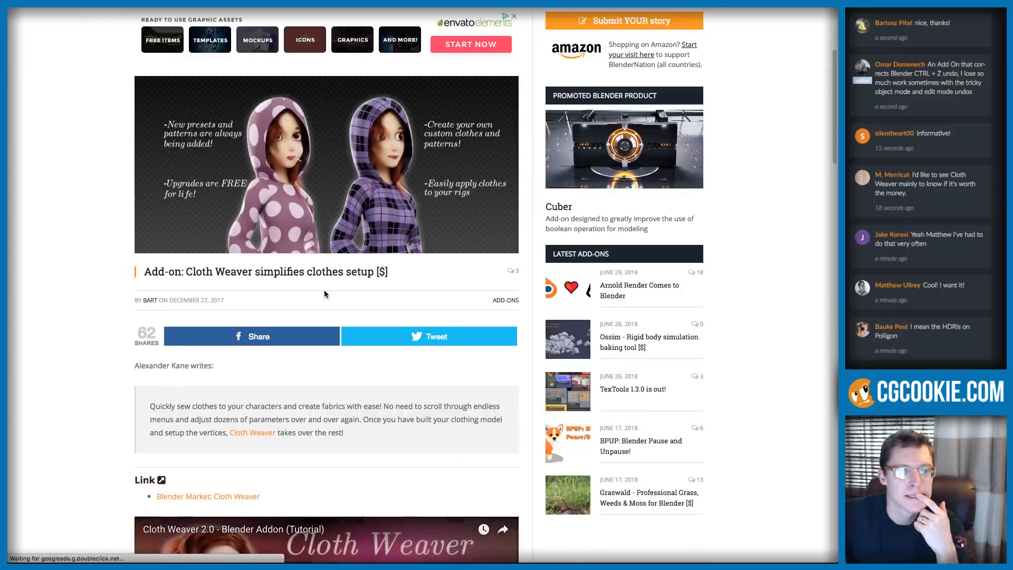
left_click(237, 497)
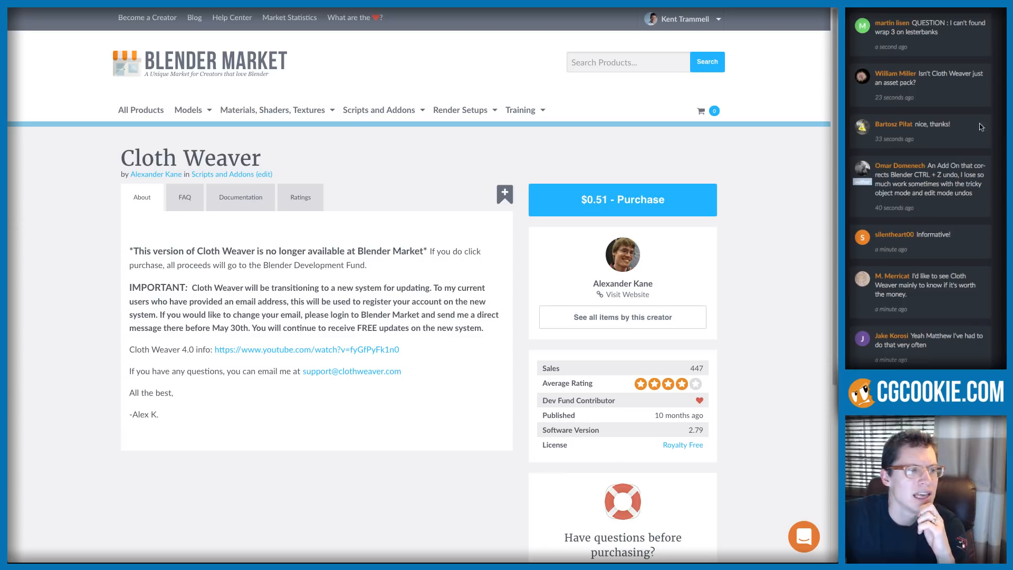
Step: Read the chat question about Cloth Weaver being an asset pack and highlight the product title on its Blender Market page
left_click_drag(940, 89, 918, 70)
left_click(970, 89)
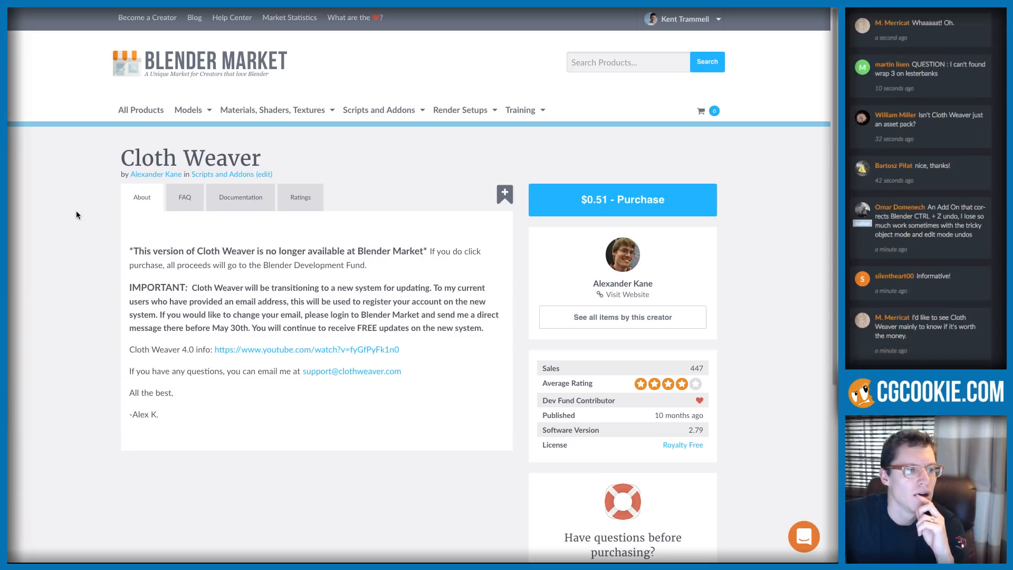
left_click_drag(290, 152, 121, 148)
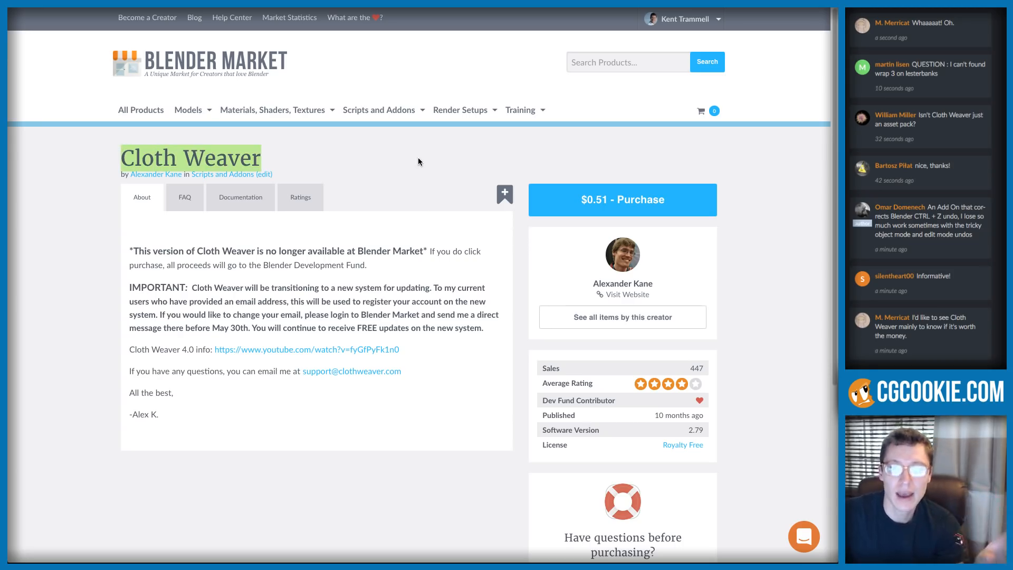
left_click(422, 152)
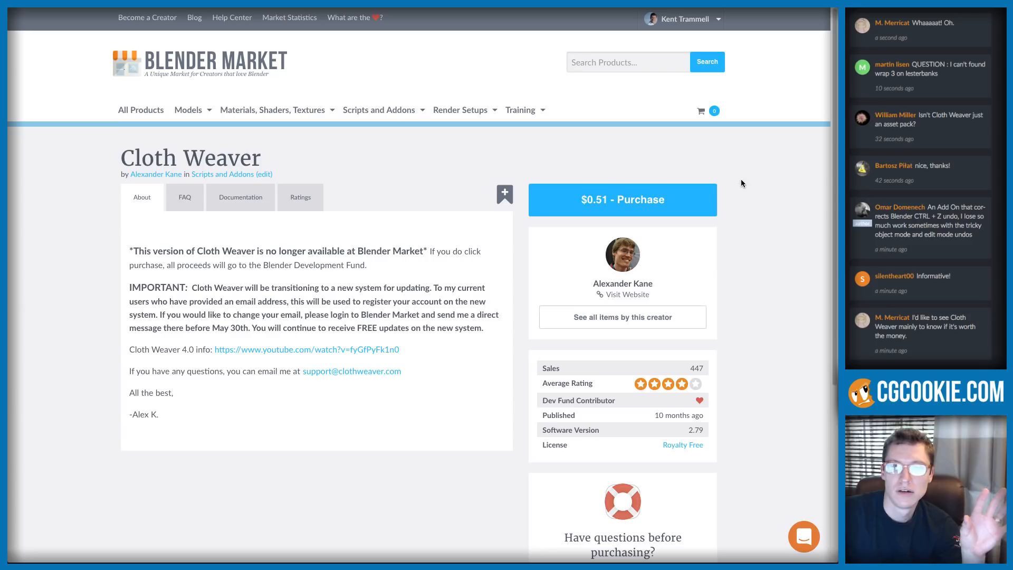
Step: Open the Cloth Weaver 4.0 info video linked in the product description and pause its playback
scroll(741, 179, "down", 4)
scroll(736, 183, "up", 4)
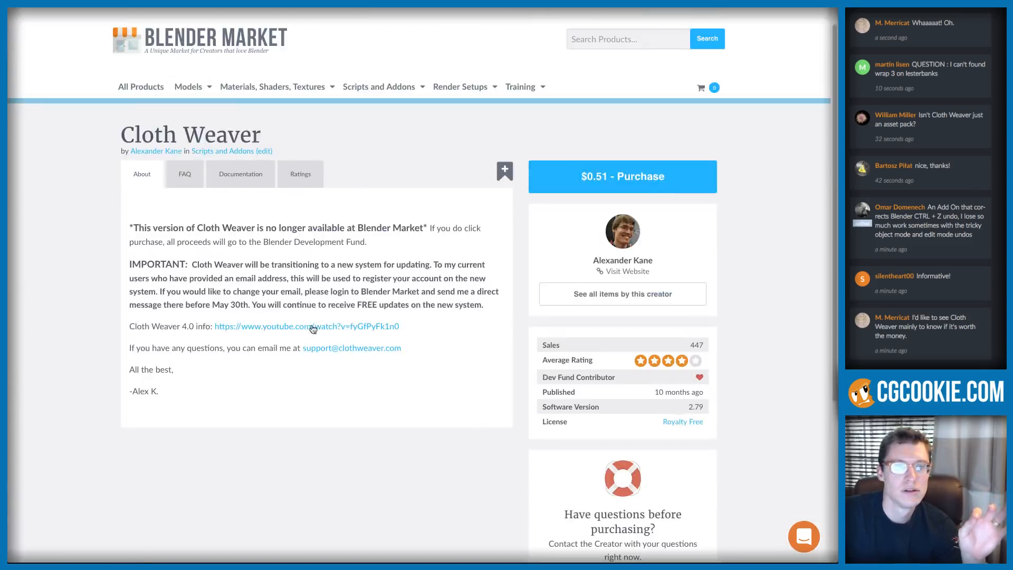
left_click(306, 325)
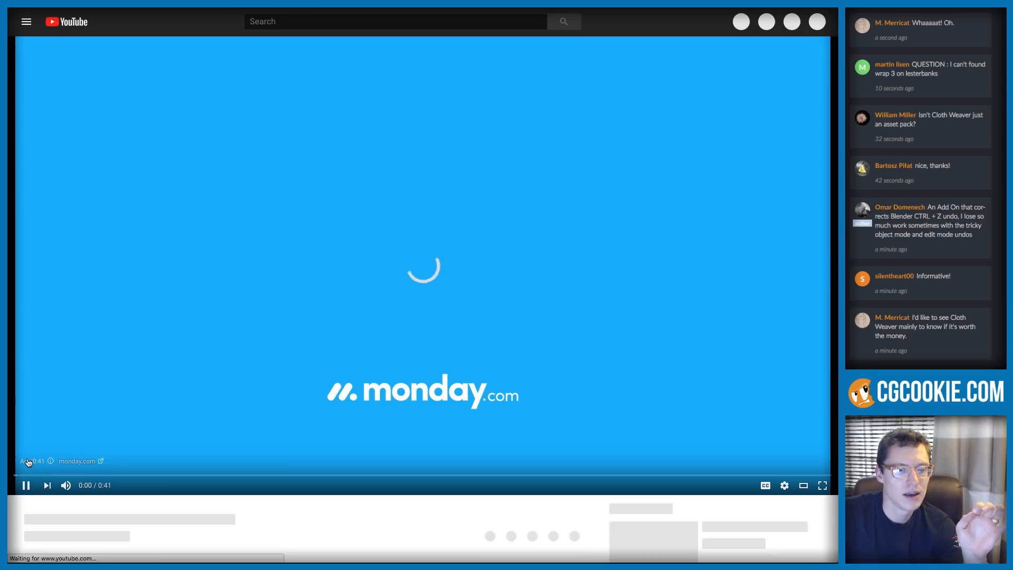
left_click(466, 166)
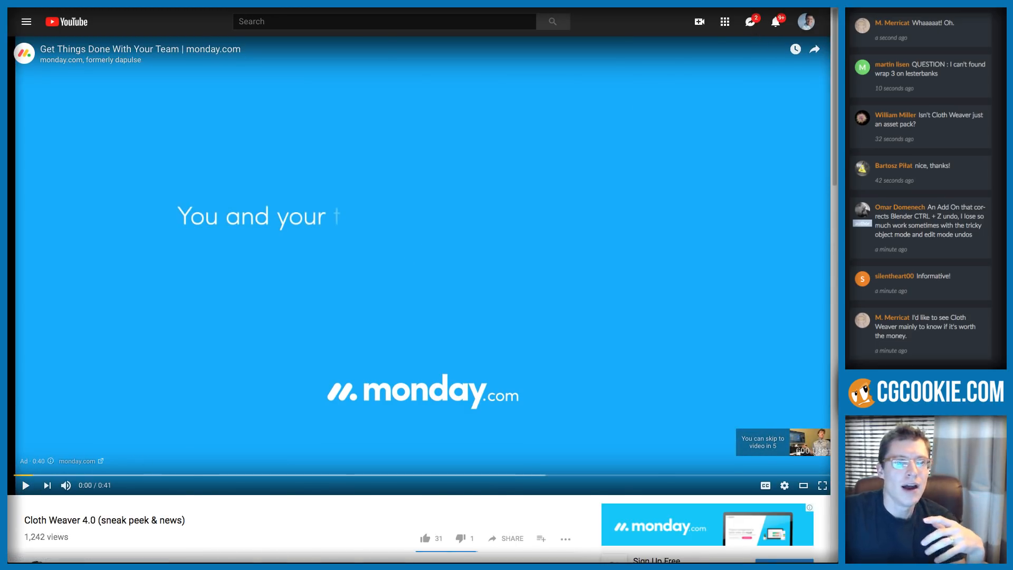